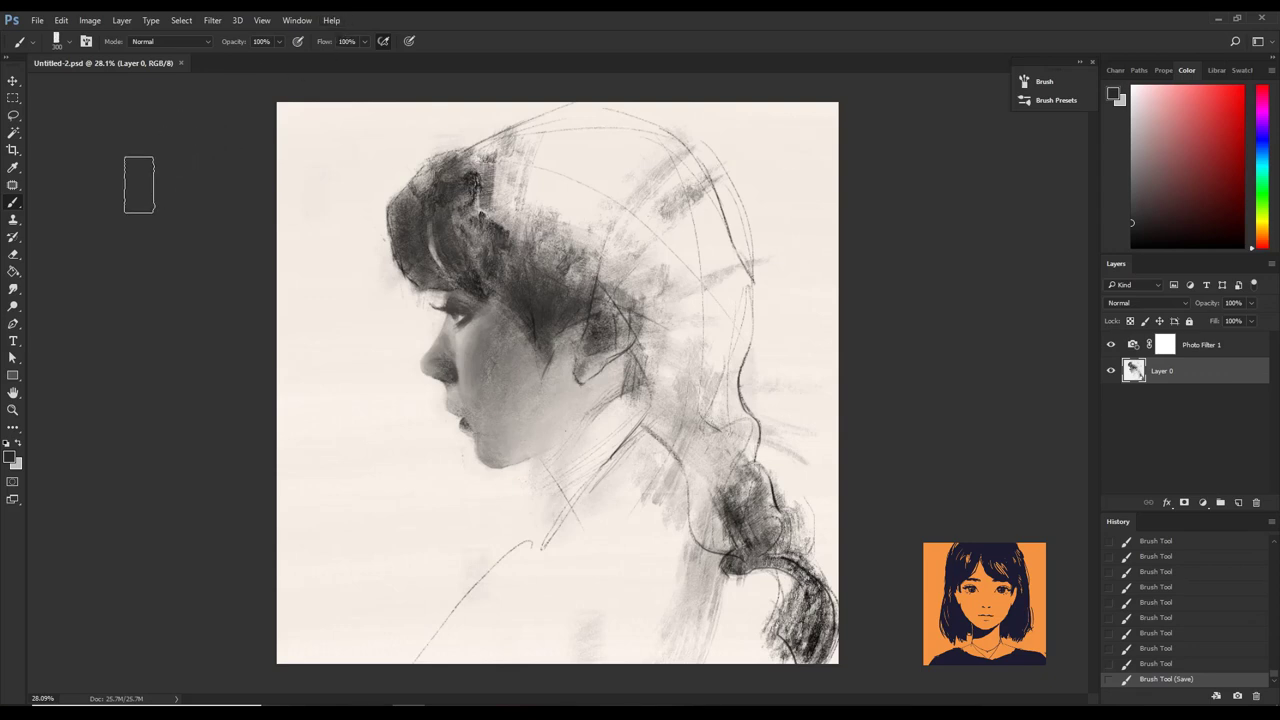
Bring up a blank white square canvas holding only Layer 0.
scroll(136, 330, "down", 1)
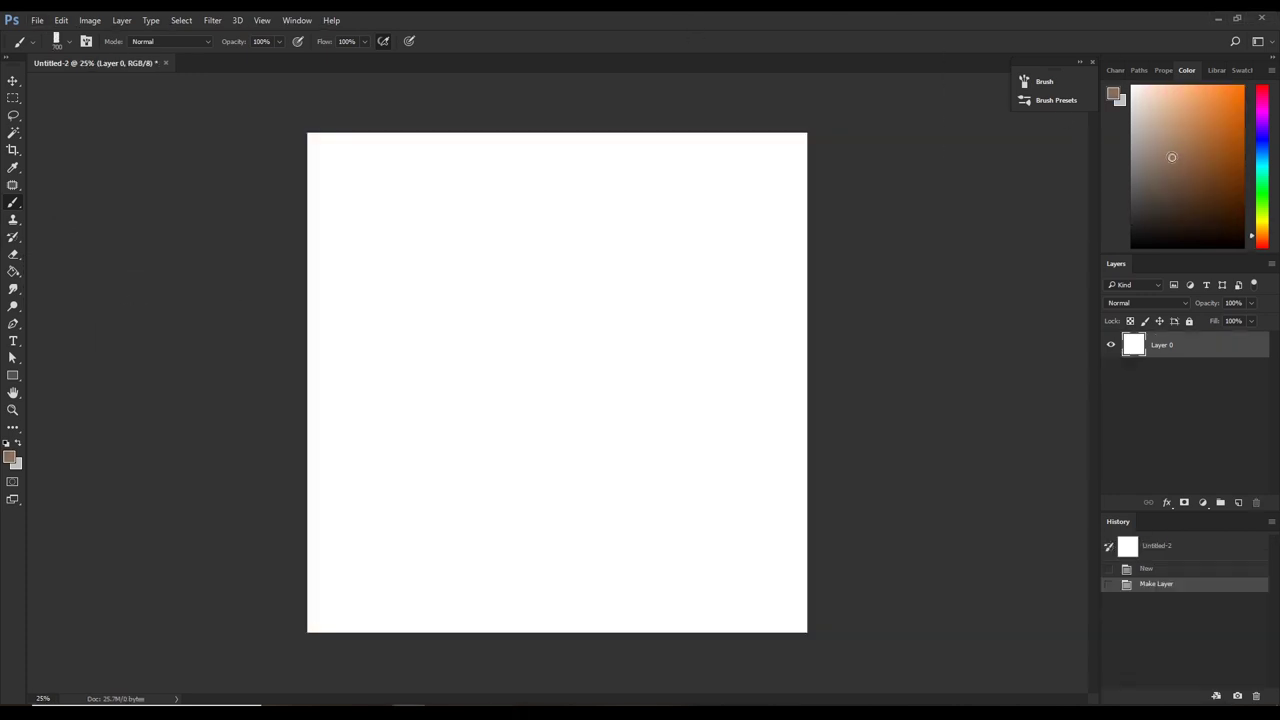
Set the painting colour to white and brush pale streaky texture over the whole canvas.
left_click_drag(1169, 157, 1069, 100)
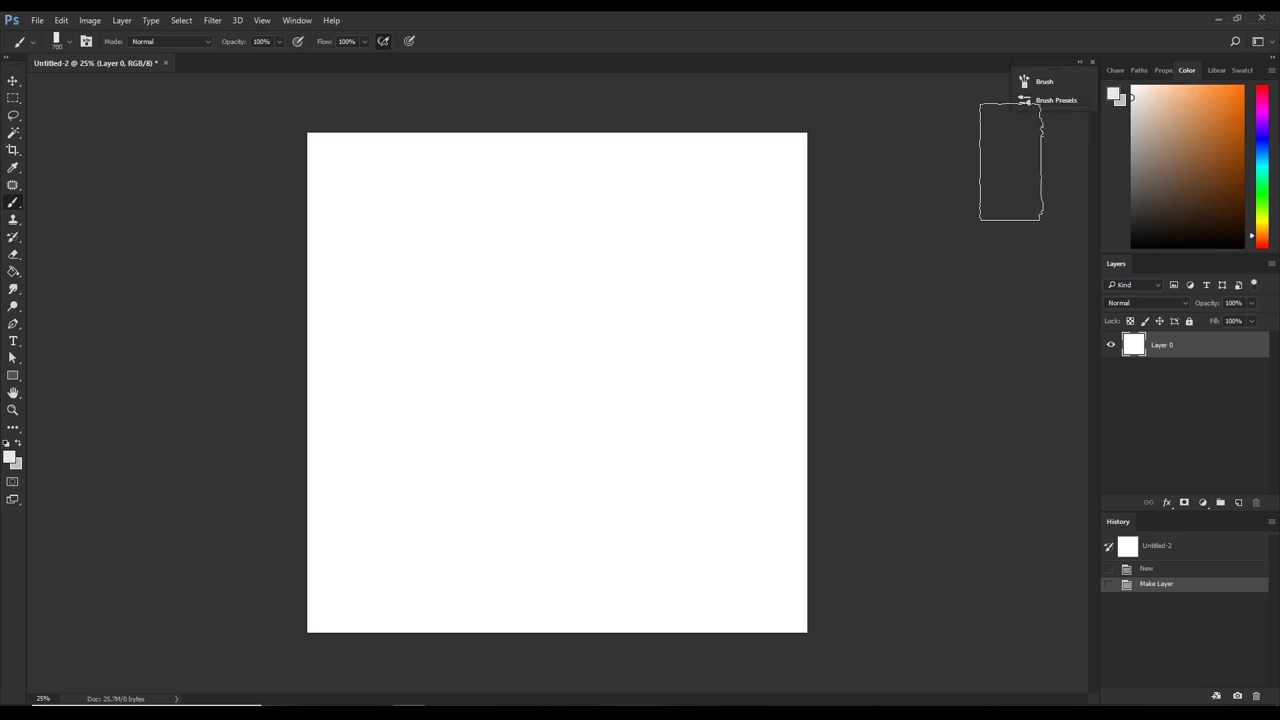
mouse_move(862, 183)
left_mouse_down()
mouse_move(597, 171)
mouse_move(290, 193)
mouse_move(880, 206)
mouse_move(329, 223)
mouse_move(966, 314)
mouse_move(500, 333)
mouse_move(314, 420)
mouse_move(266, 477)
mouse_move(280, 551)
mouse_move(554, 593)
left_mouse_up()
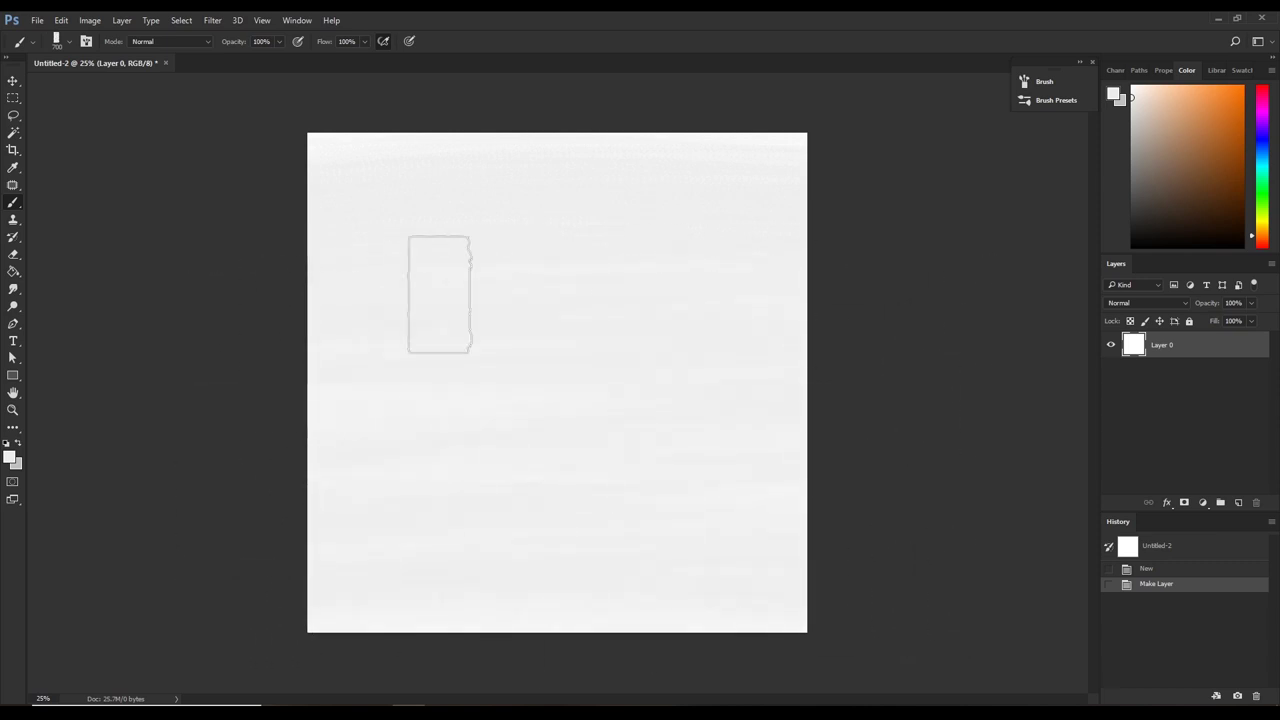
mouse_move(250, 205)
left_mouse_down()
mouse_move(177, 176)
mouse_move(902, 185)
left_mouse_up()
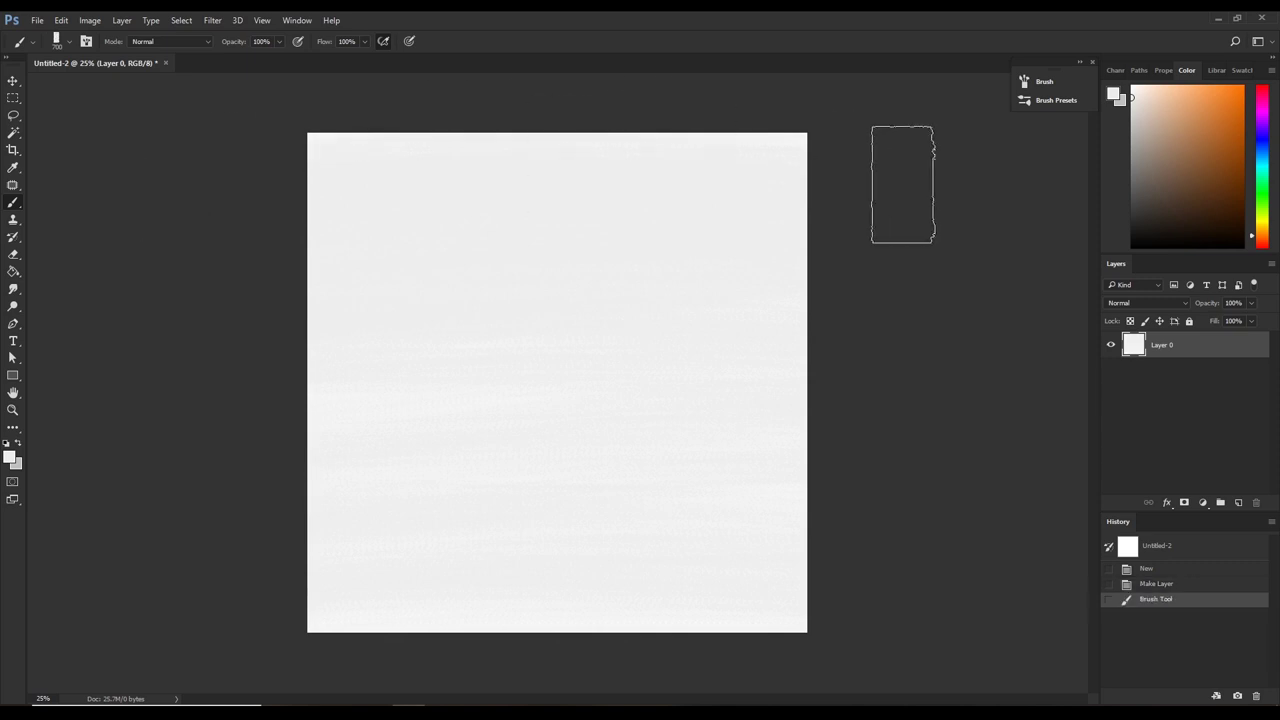
Add a Photo Filter adjustment at 17% density with yellow colour eca700.
left_click(1203, 502)
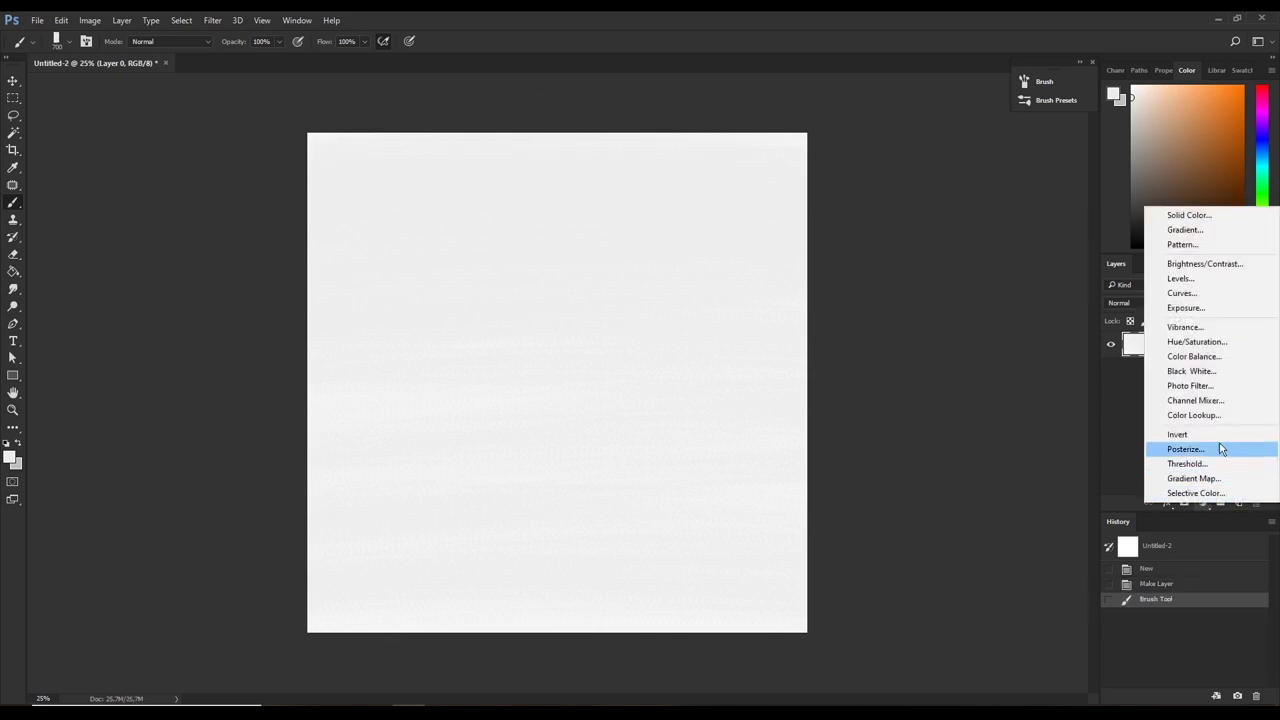
left_click(1207, 385)
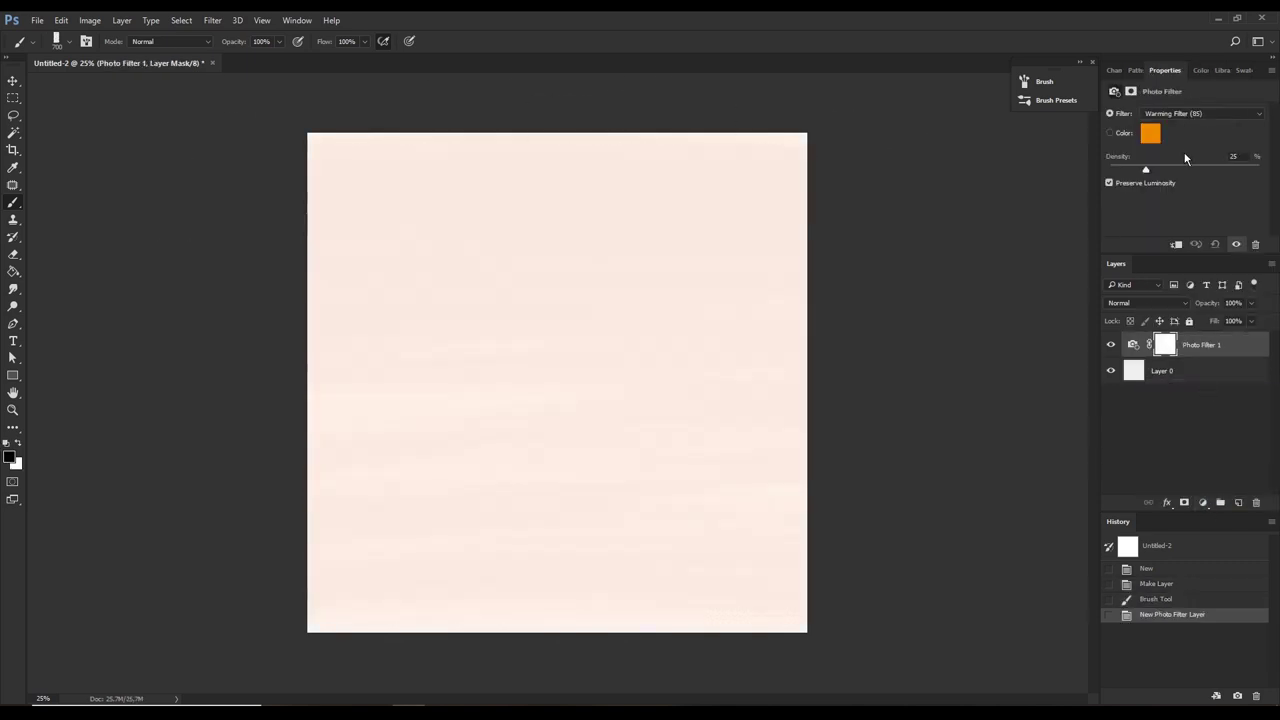
left_click_drag(1146, 169, 1135, 170)
left_click(1150, 133)
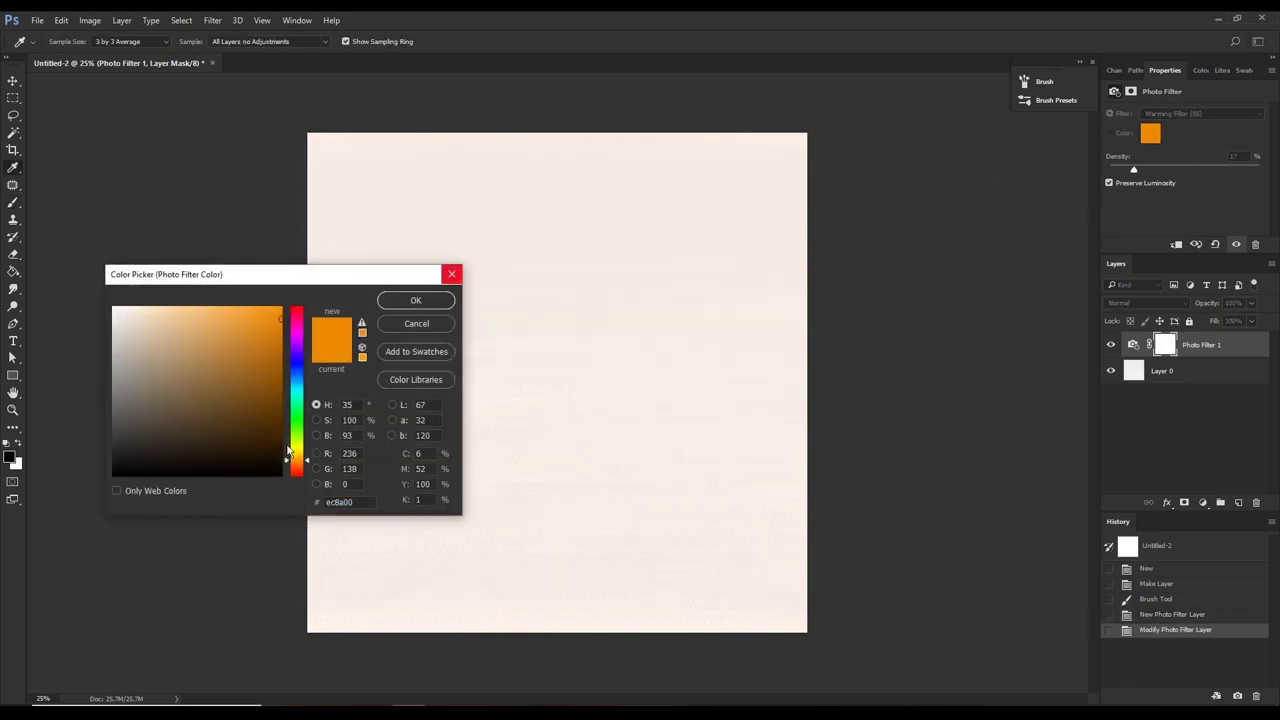
left_click(306, 457)
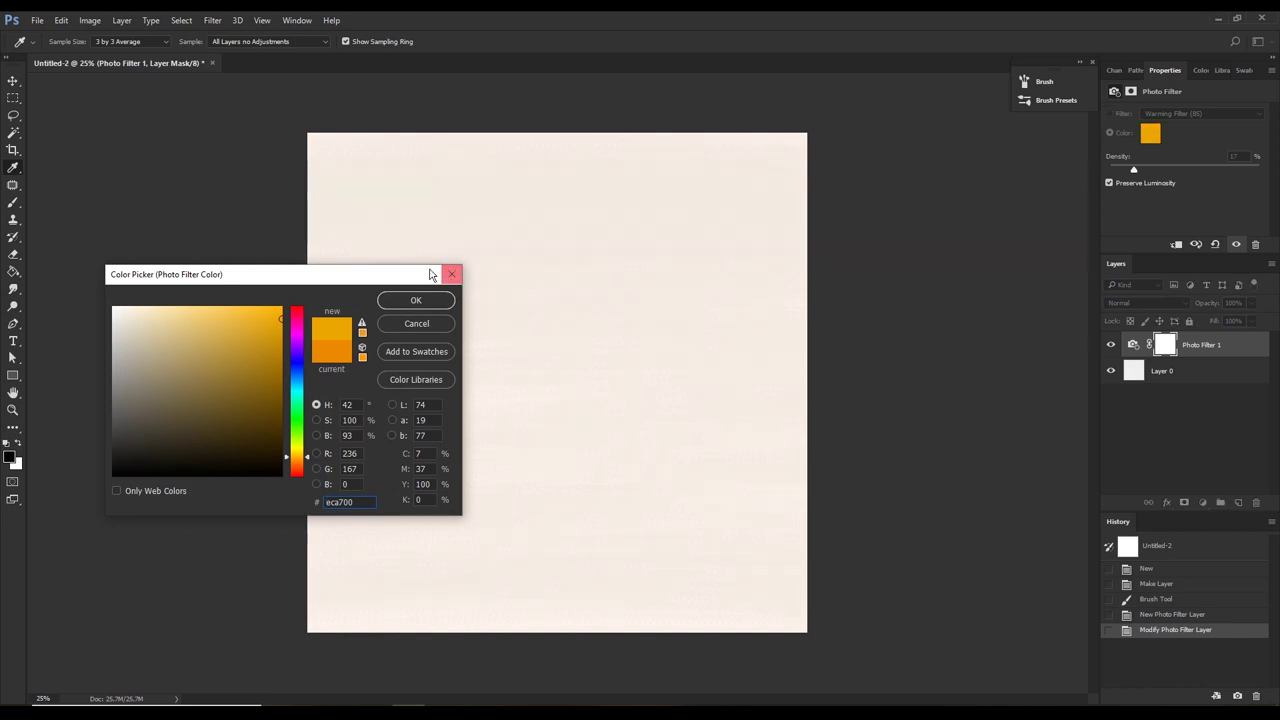
left_click(416, 300)
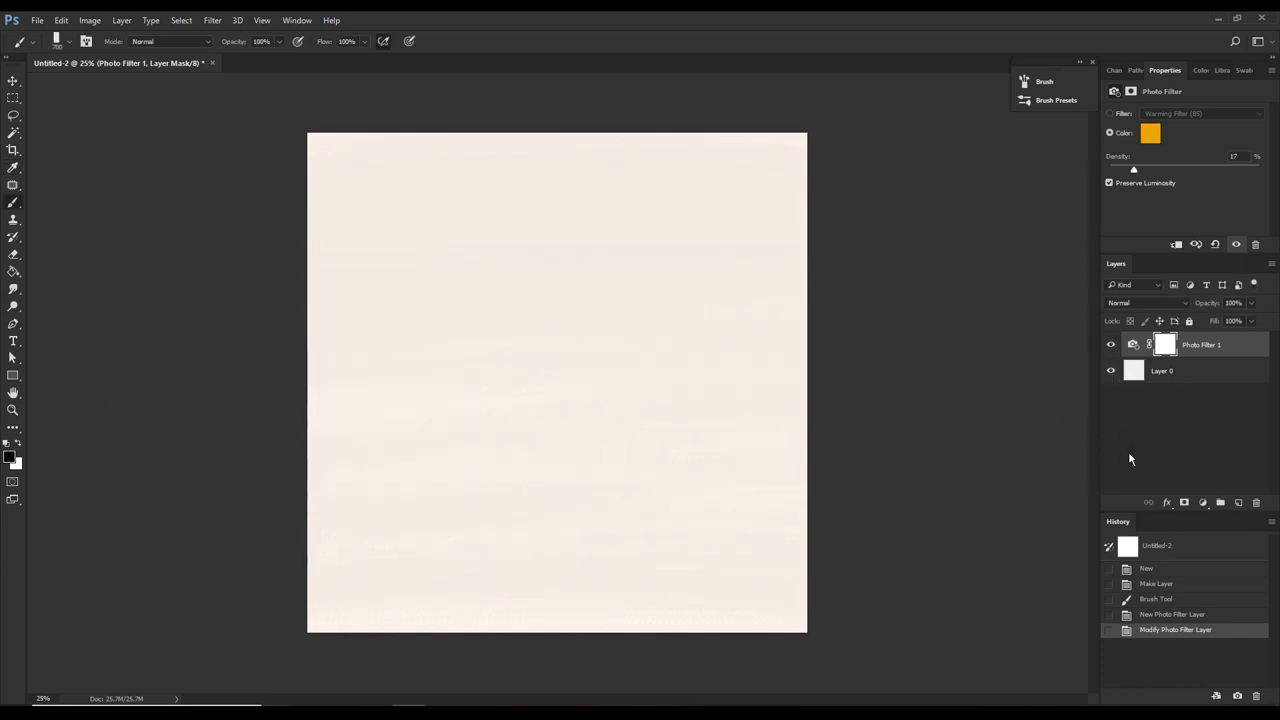
Lock the textured paper Layer 0 and add an empty Layer 1 for drawing.
left_click(1203, 371)
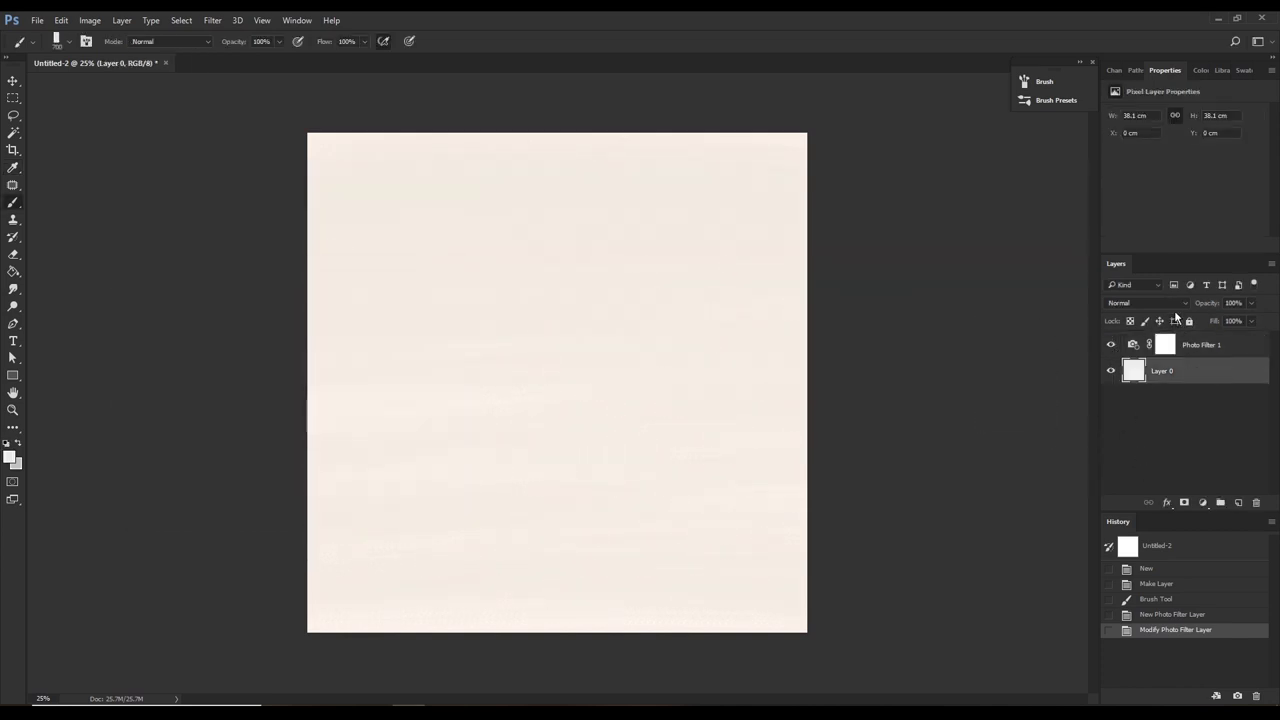
left_click(1189, 321)
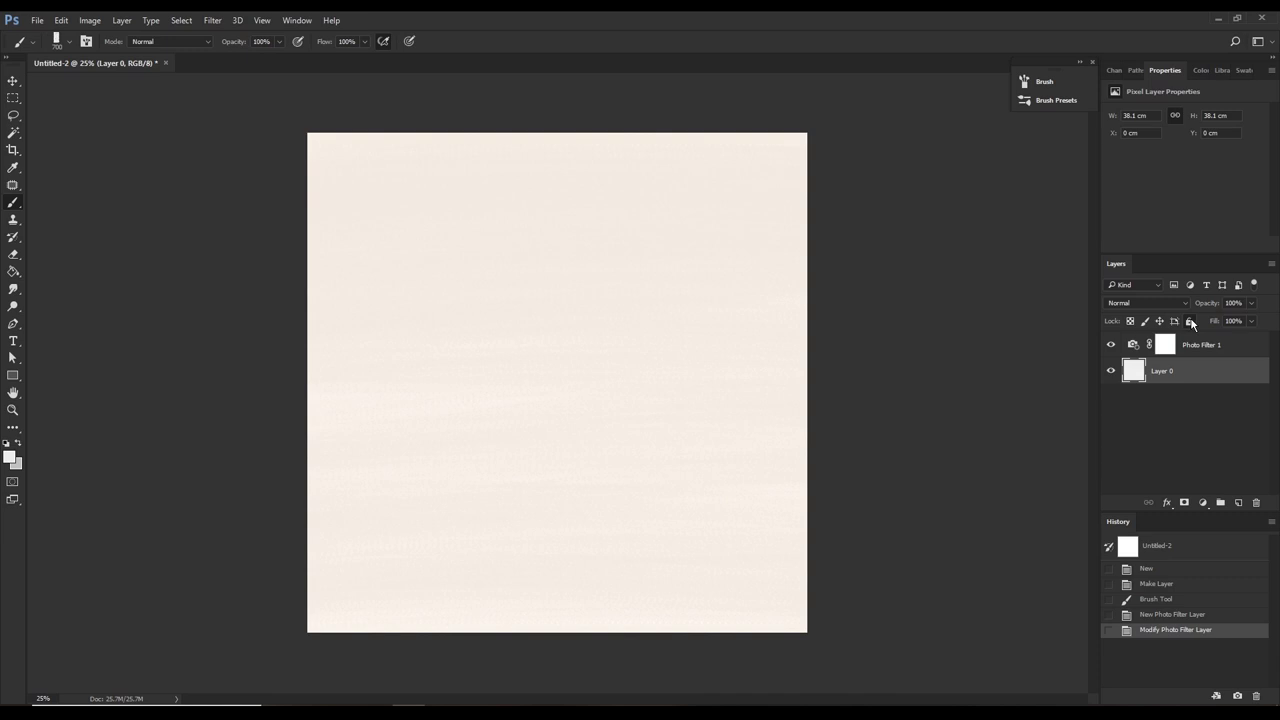
left_click(1238, 502)
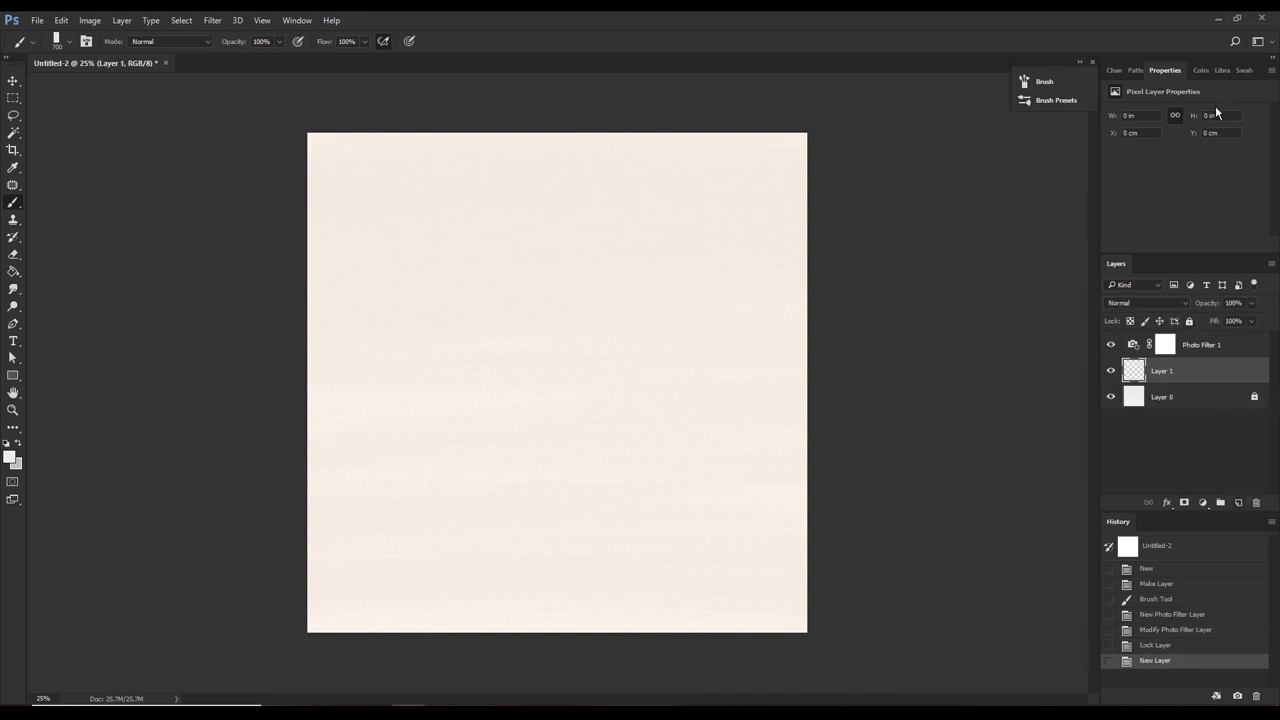
Shrink the brush from 175 to a tiny tip and try a test stroke on Layer 1.
left_click(1201, 71)
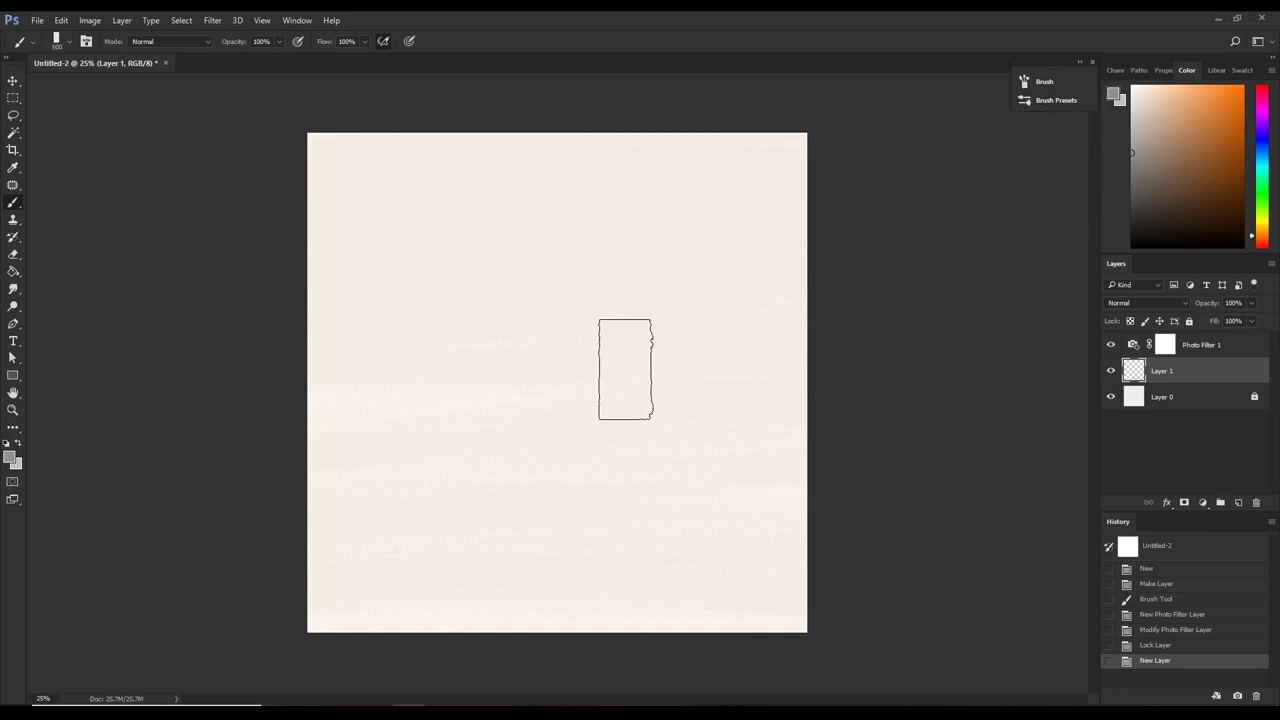
key("bracketleft")
key("bracketleft")
key("bracketleft")
key("bracketleft")
key("bracketleft")
key("bracketleft")
left_click_drag(502, 458, 536, 459)
key("bracketleft")
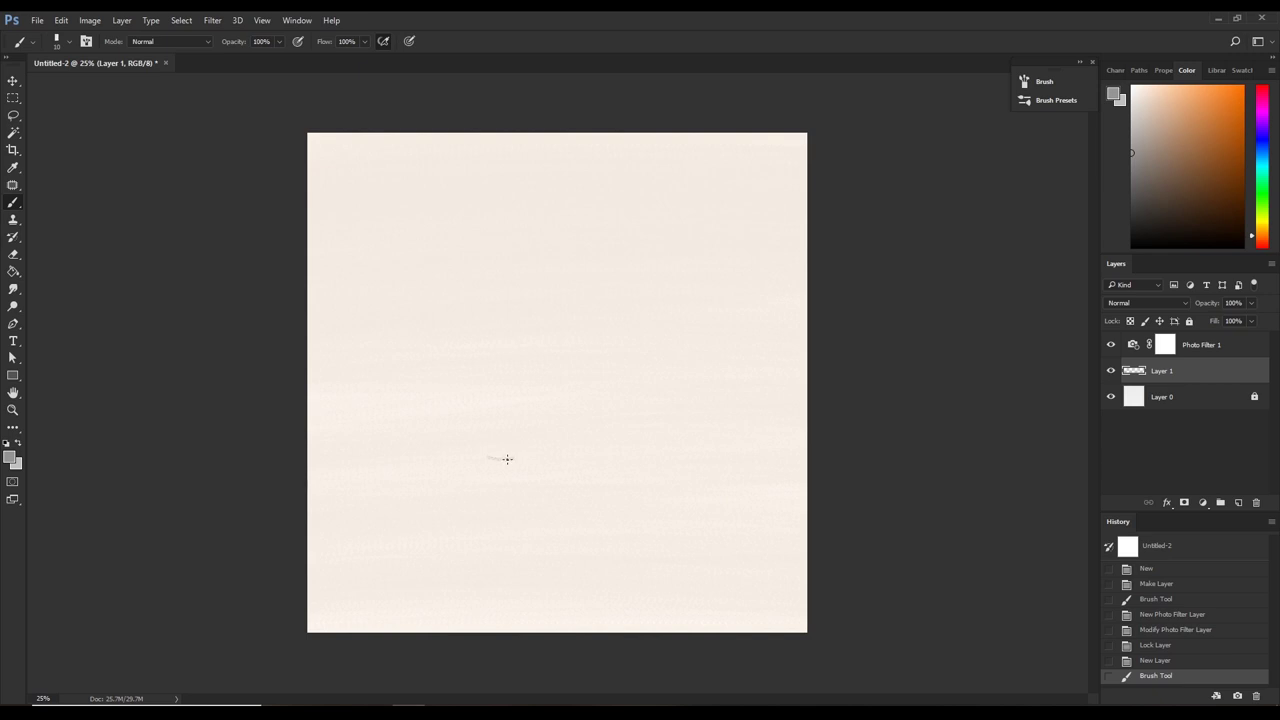
key("ctrl+z")
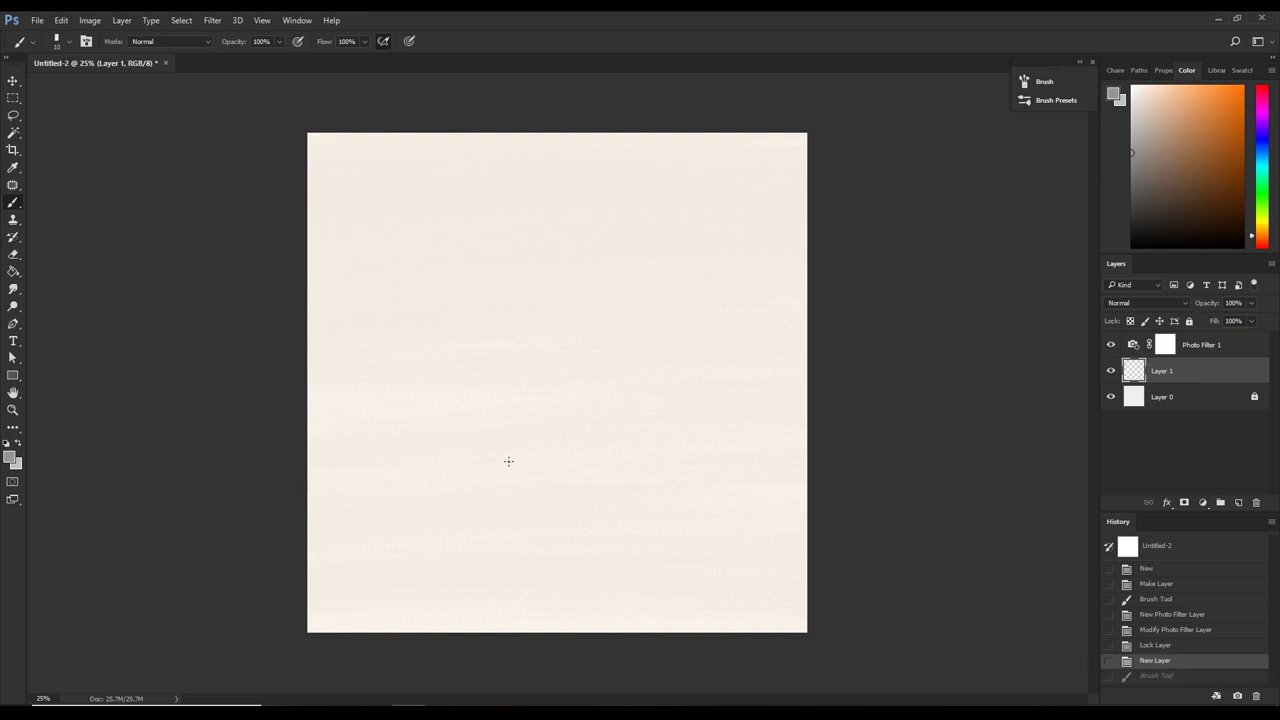
key("ctrl+z")
Pick a slightly darker grey and sketch three short faint guide marks mid-canvas.
left_click(511, 459)
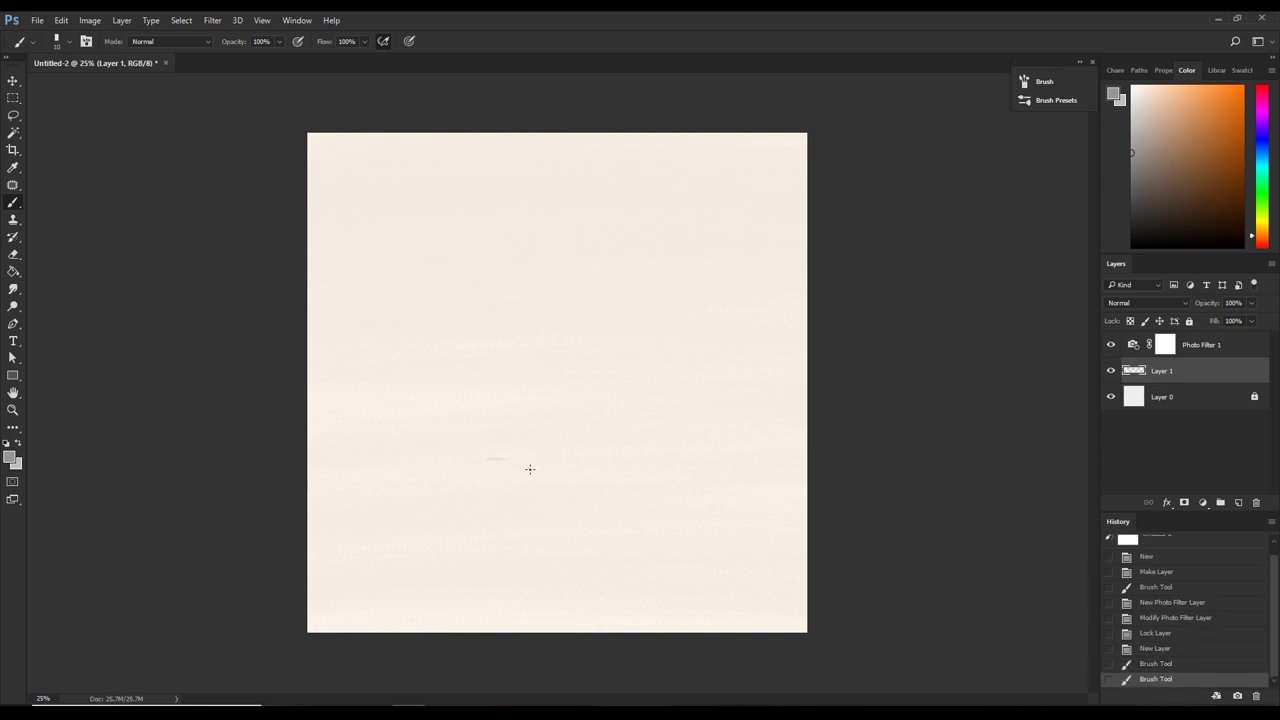
left_click(1132, 157)
mouse_move(489, 459)
left_mouse_down()
mouse_move(534, 458)
mouse_move(510, 455)
left_mouse_up()
key("ctrl+z")
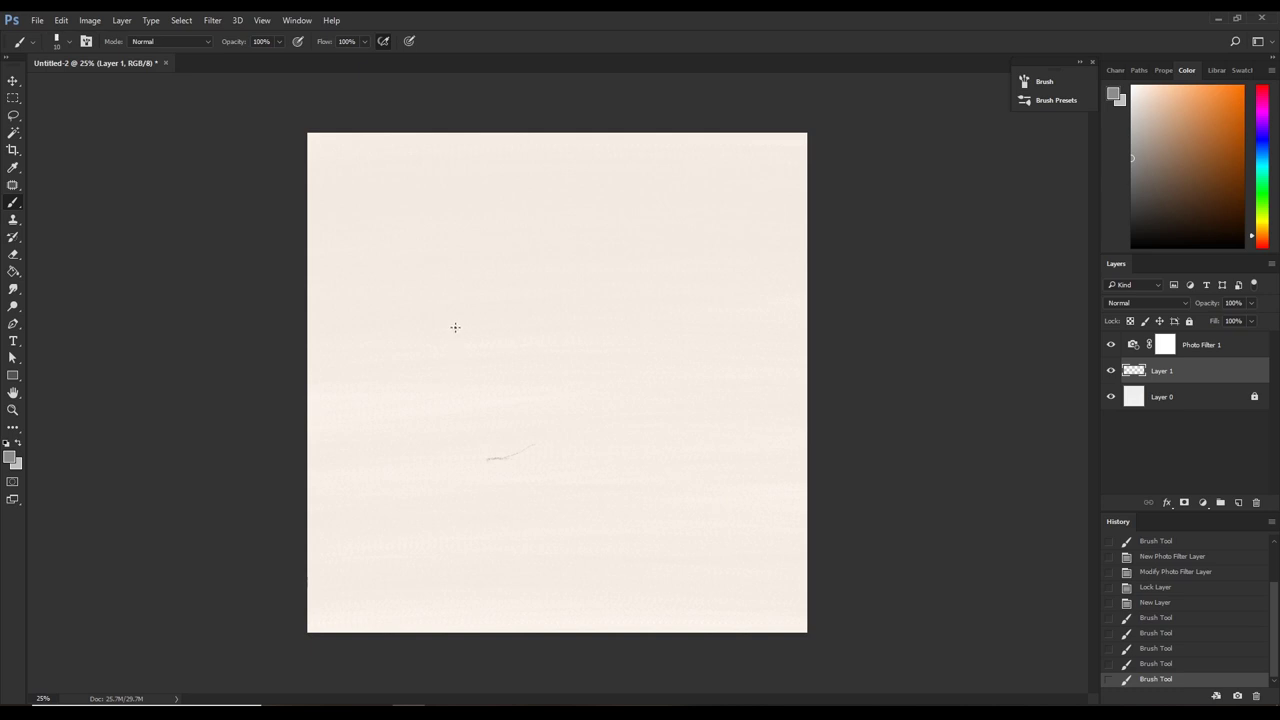
left_click_drag(455, 327, 474, 334)
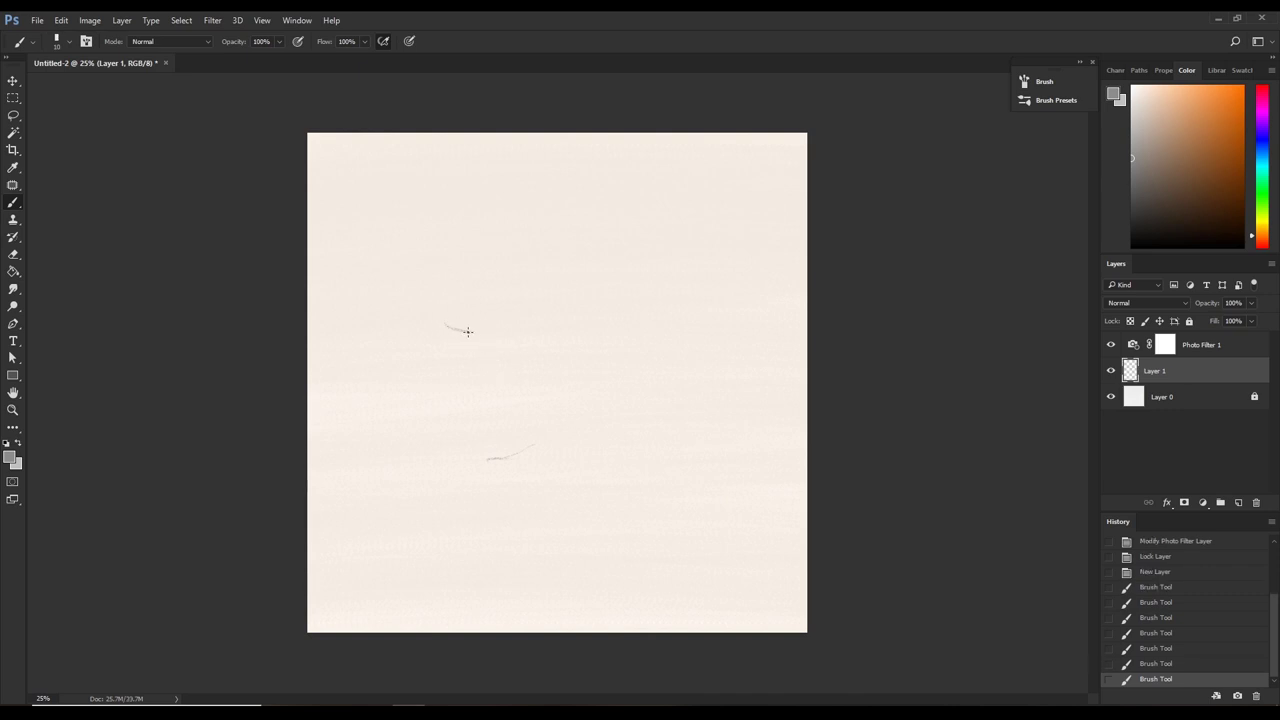
left_click_drag(453, 329, 462, 340)
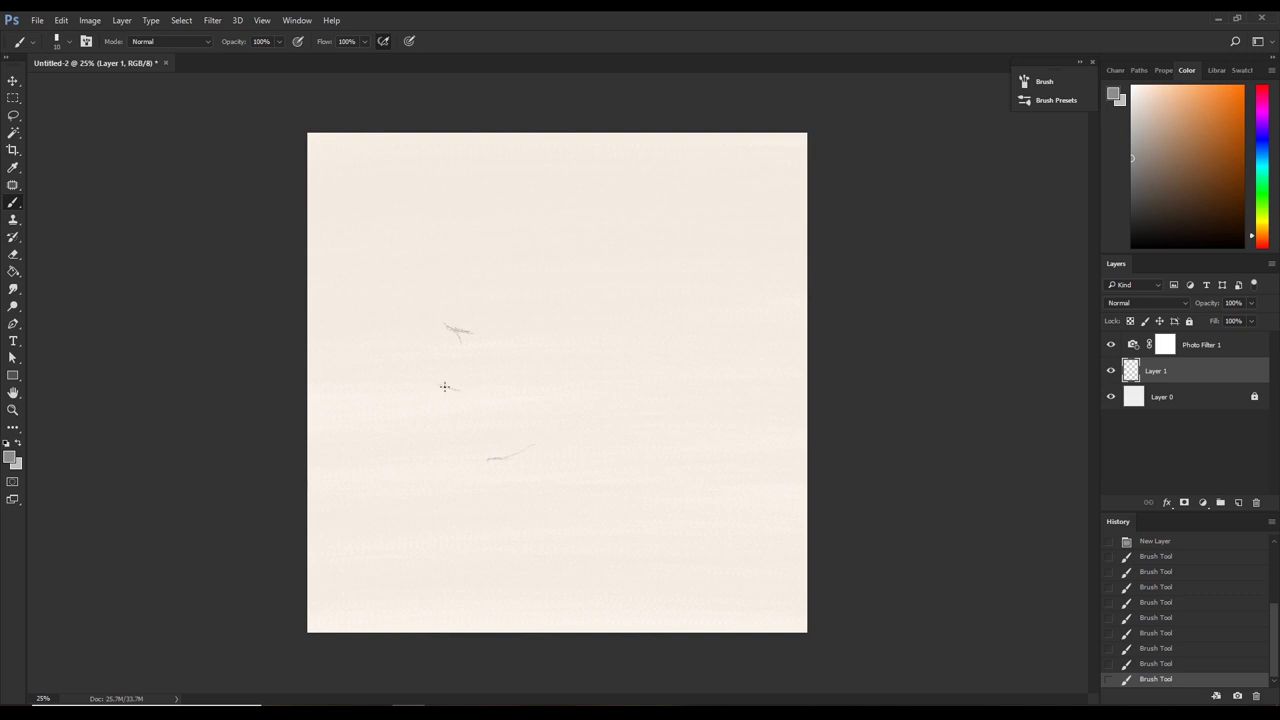
left_click_drag(444, 386, 456, 390)
key("l")
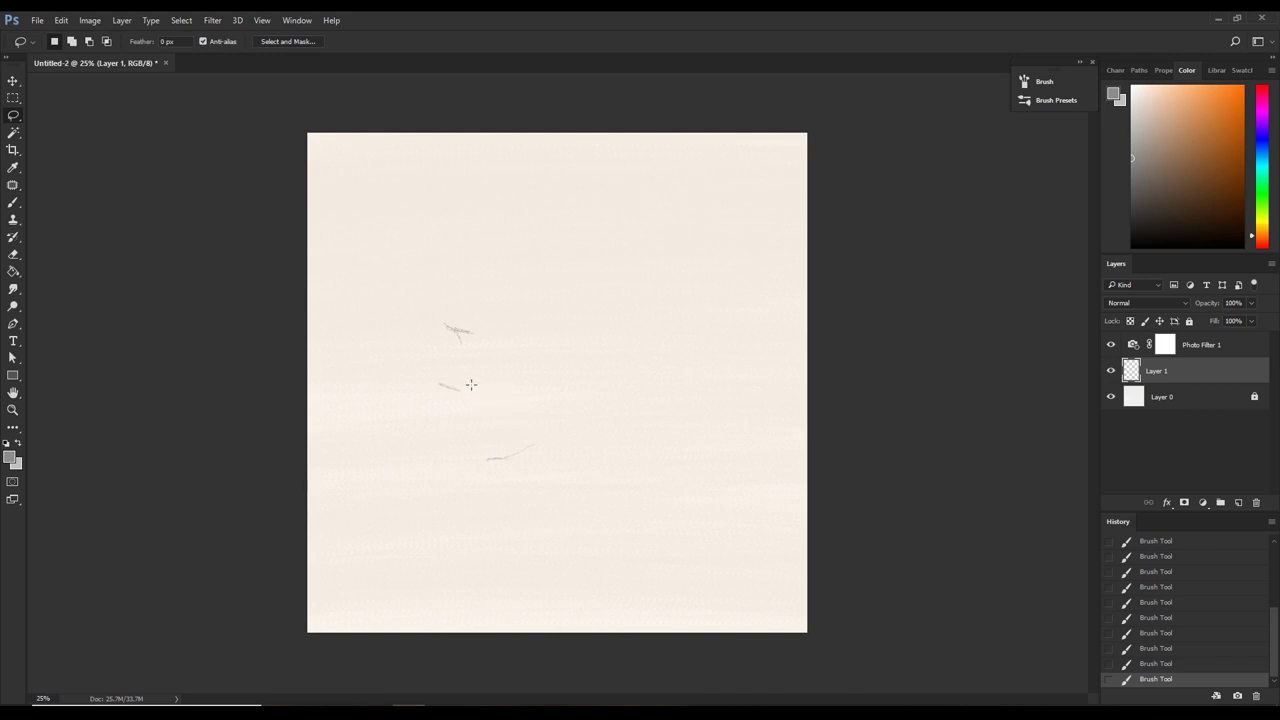
Lasso the small middle mark and apply a free transform to it.
left_click_drag(471, 384, 467, 376)
key("ctrl+t")
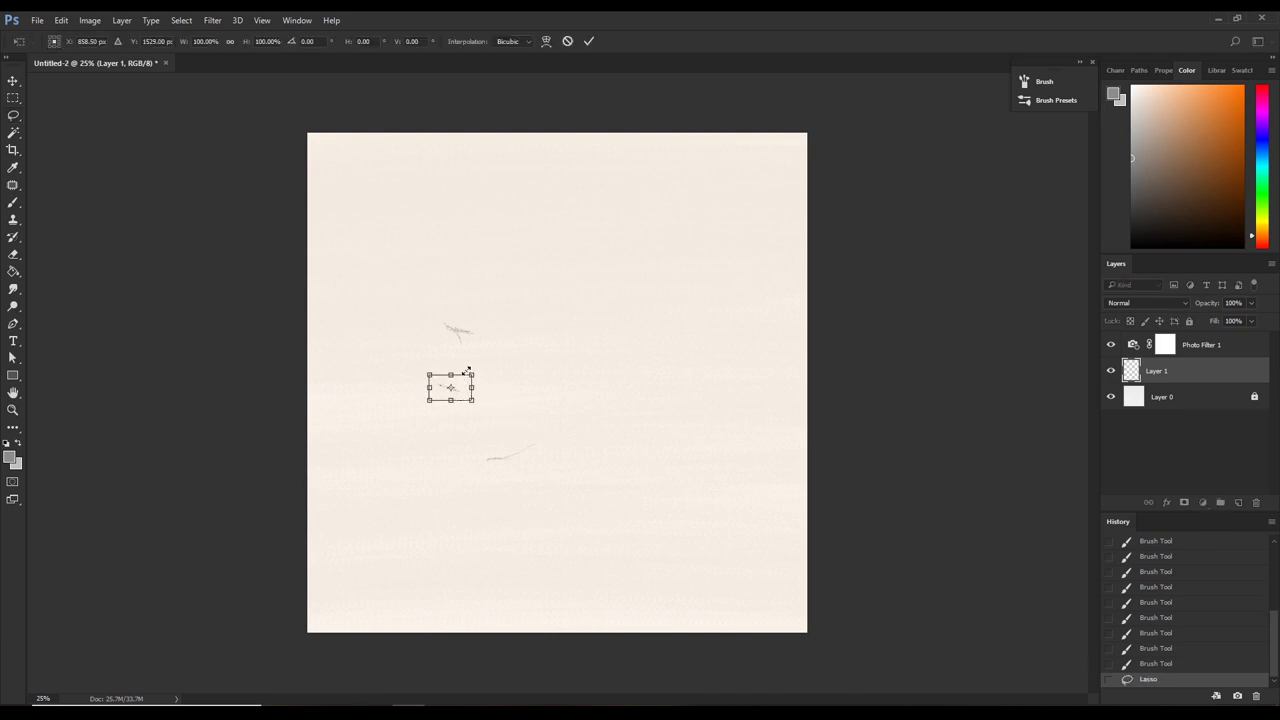
key("Return")
key("ctrl+d")
Brush small strokes on the top mark and a faint linking line, undoing the last stroke.
key("b")
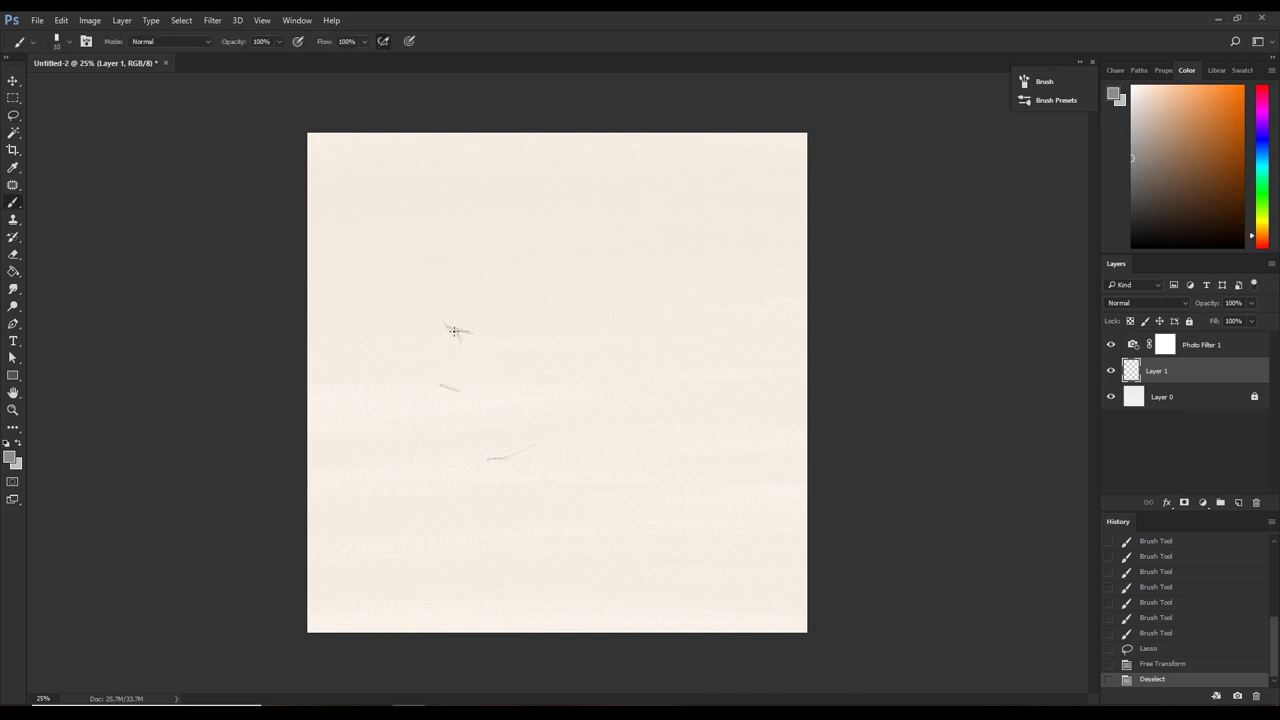
mouse_move(453, 331)
left_mouse_down()
mouse_move(442, 383)
mouse_move(462, 340)
left_mouse_up()
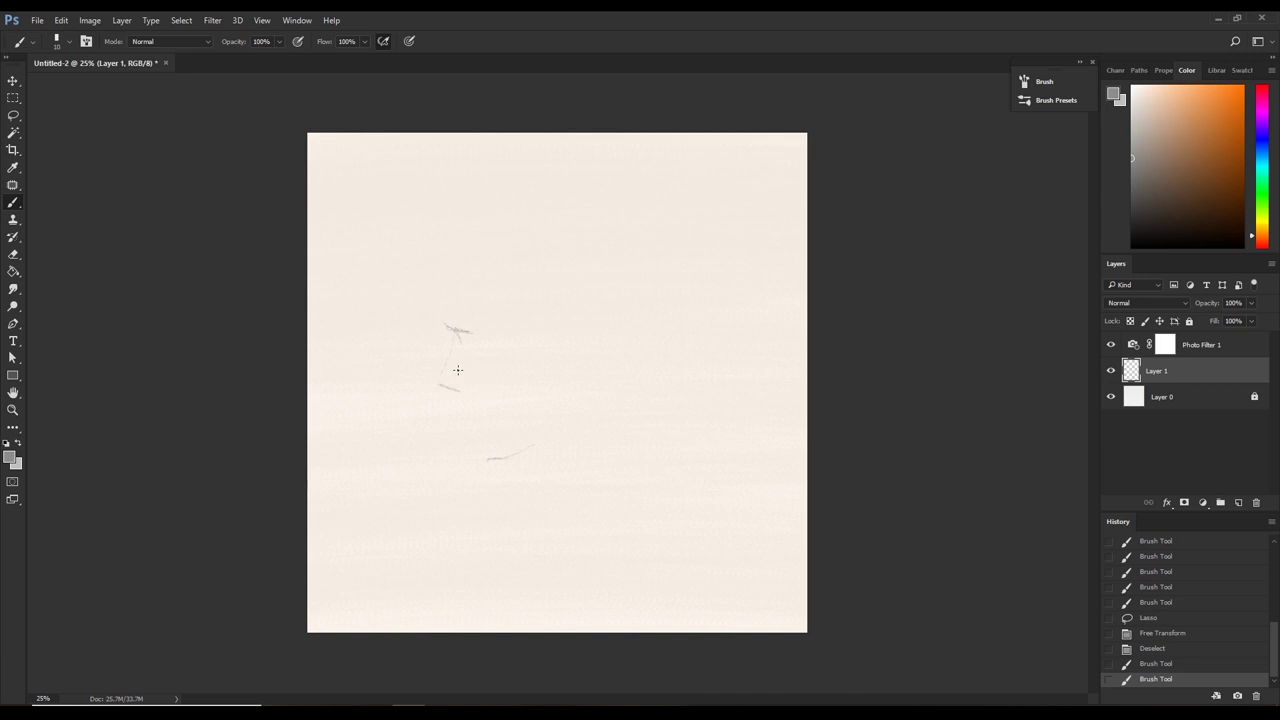
mouse_move(438, 376)
left_mouse_down()
mouse_move(450, 350)
mouse_move(441, 378)
mouse_move(458, 394)
left_mouse_up()
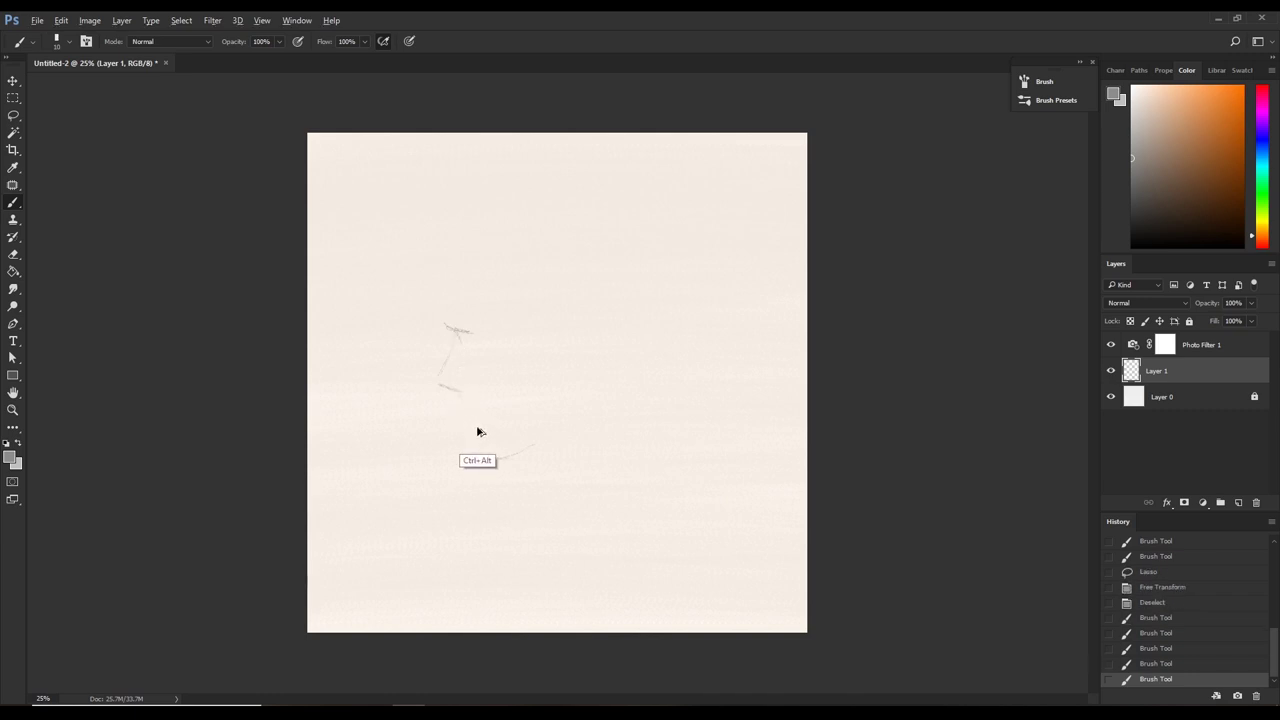
key("ctrl+z")
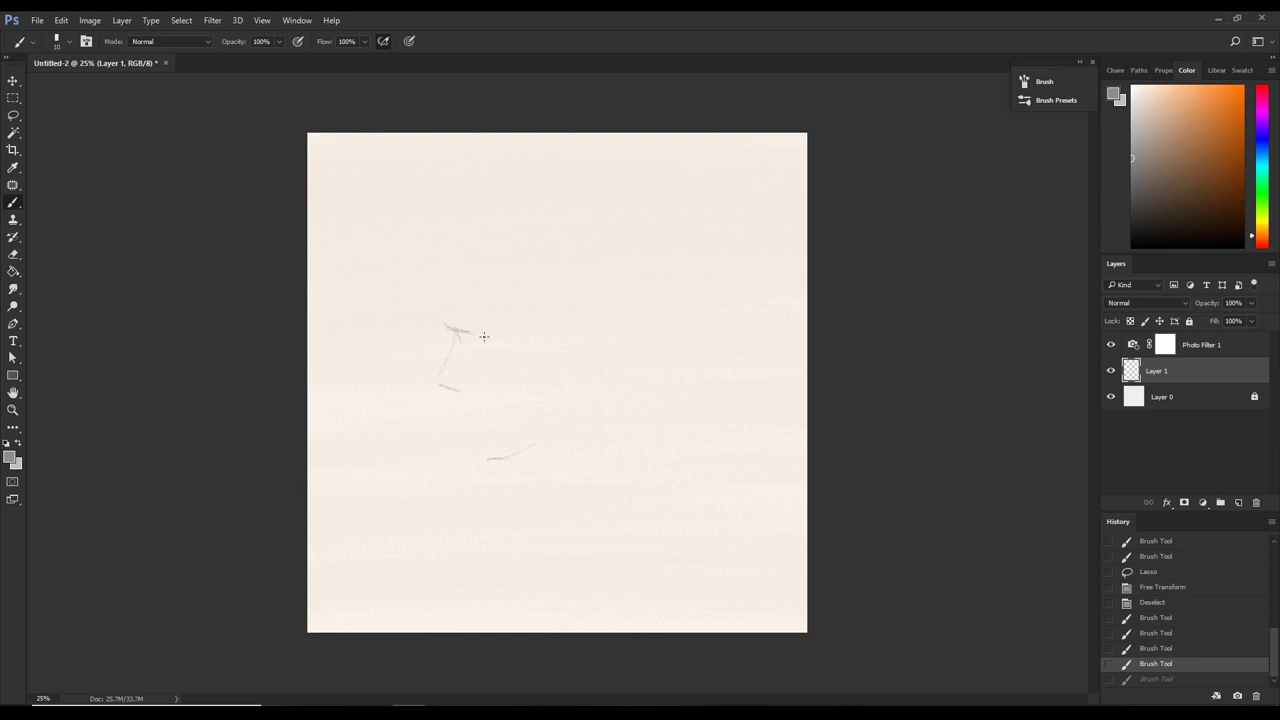
key("ctrl+z")
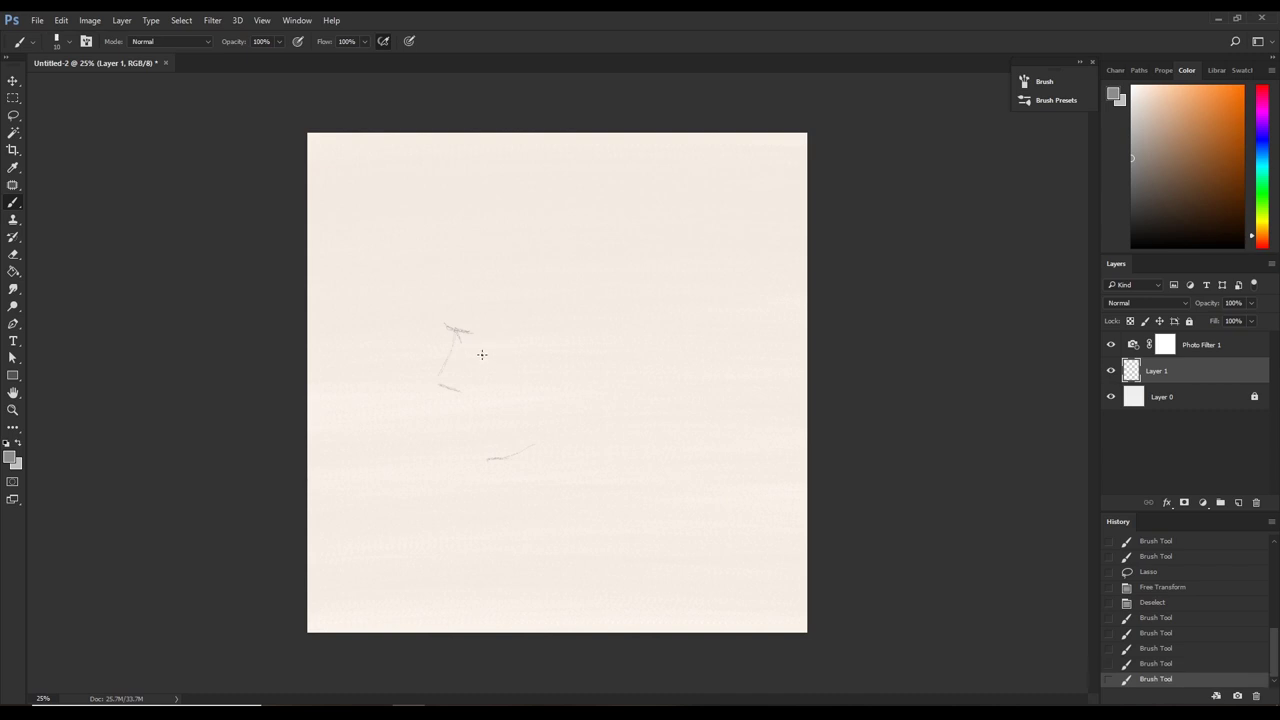
key("ctrl+z")
key("ctrl+z")
key("ctrl+z")
key("ctrl+z")
Scale all Layer 1 sketch marks up to about 113.6% and nudge them slightly left.
key("ctrl+t")
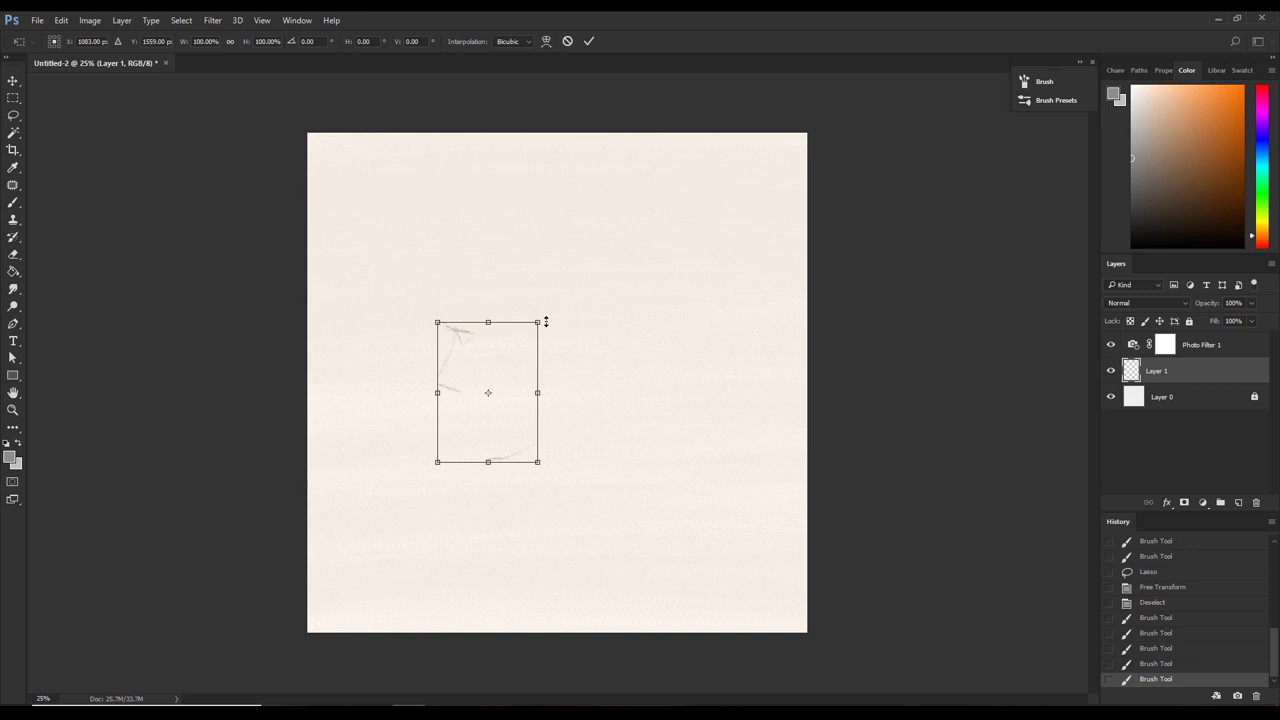
left_click_drag(537, 322, 553, 305)
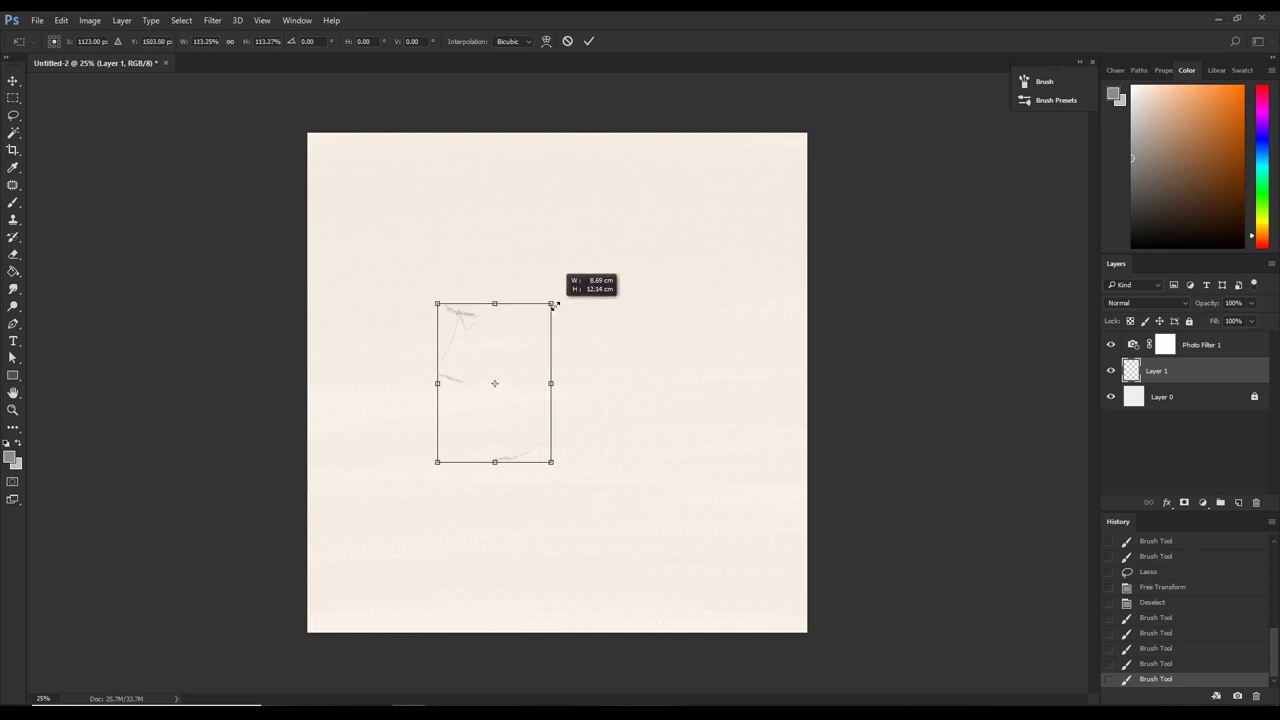
left_click_drag(554, 304, 555, 303)
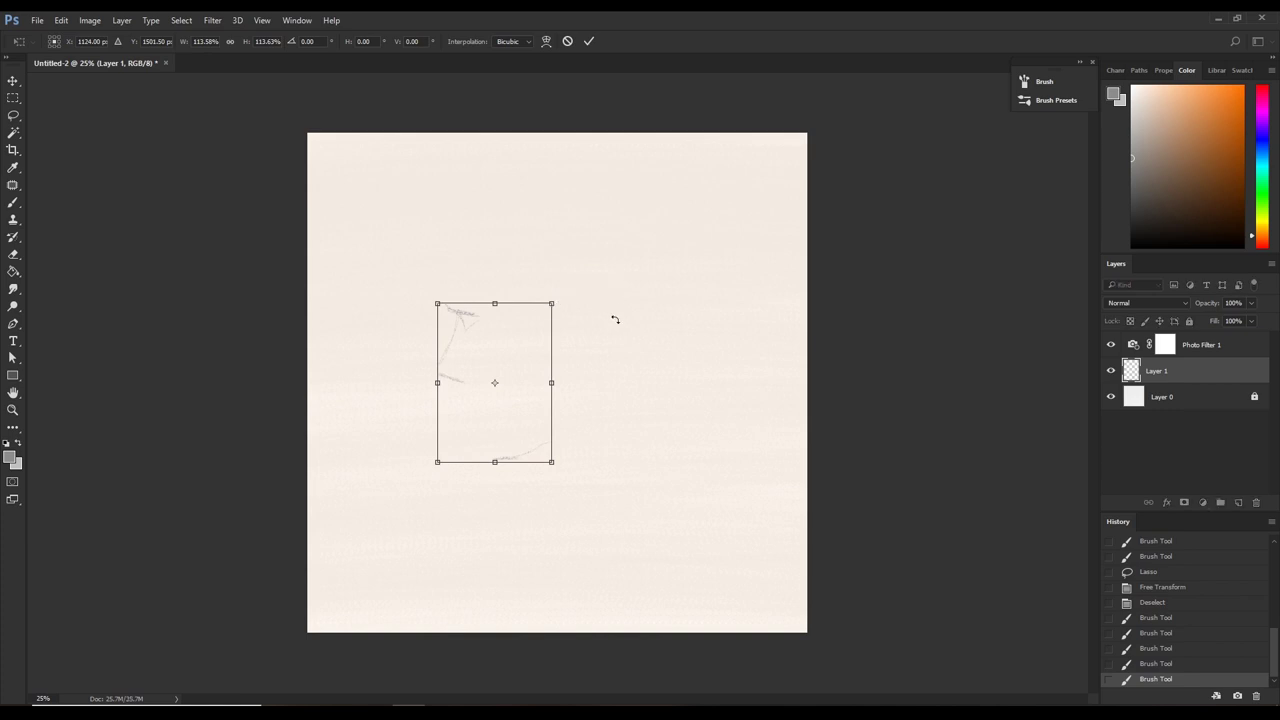
key("Left")
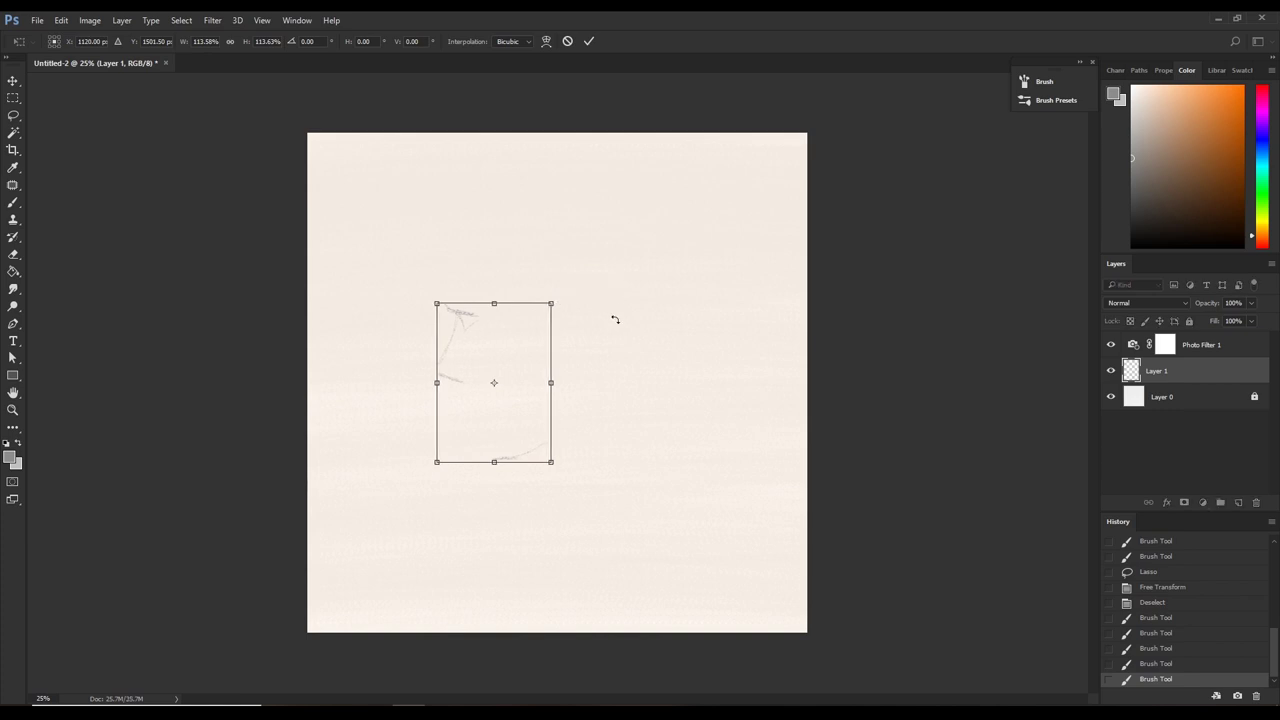
key("b")
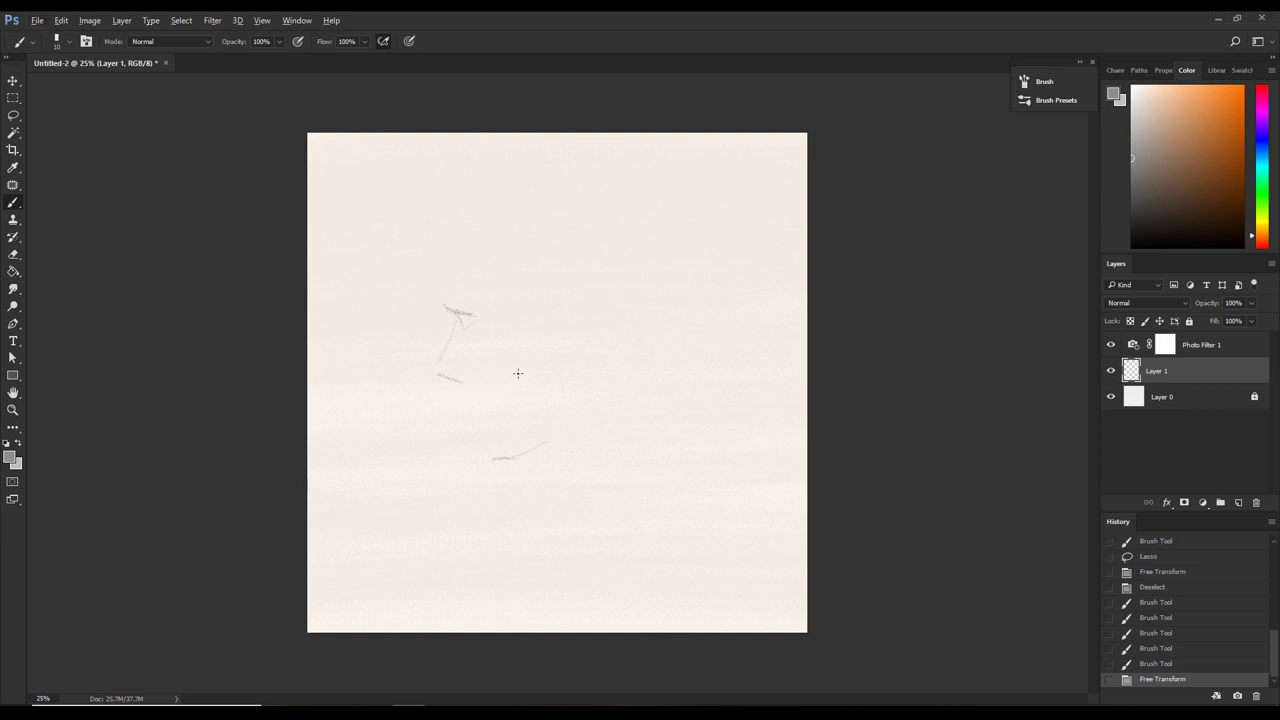
key("ctrl+plus")
Zoom in on the sketch and brush a dark charcoal stroke over the top mark's left end.
scroll(524, 380, "up", 1)
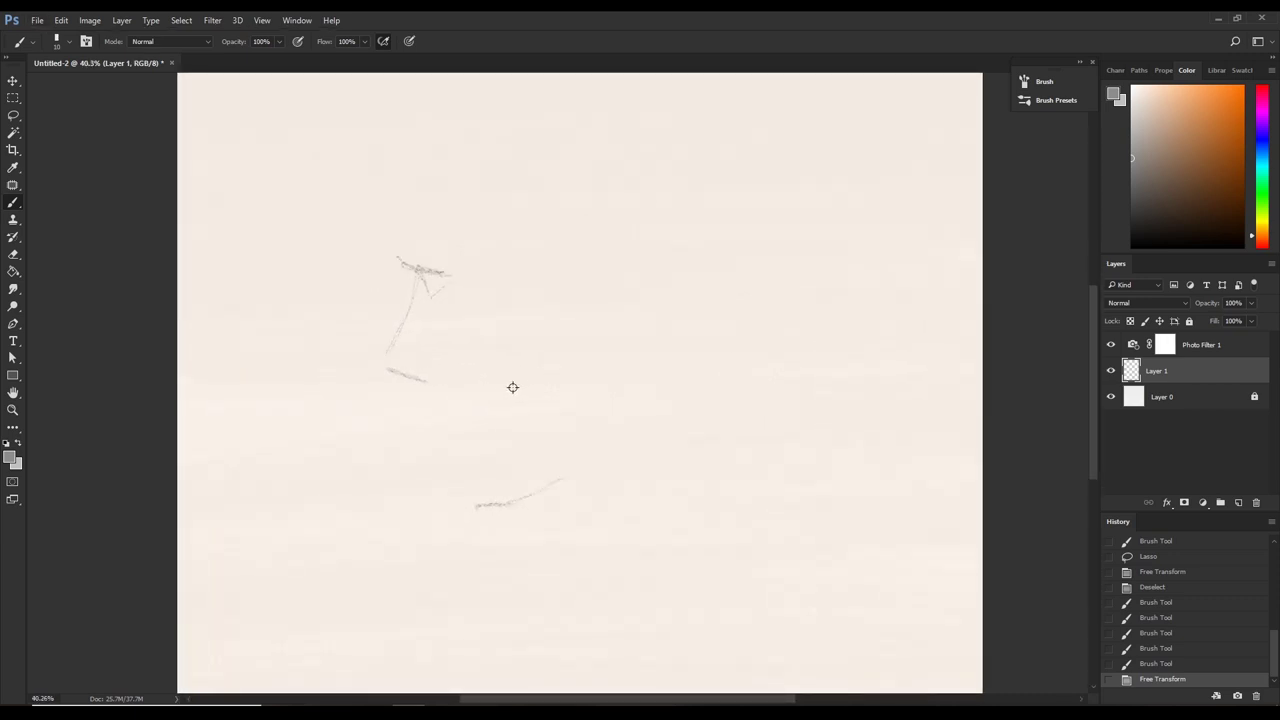
scroll(520, 388, "up", 1)
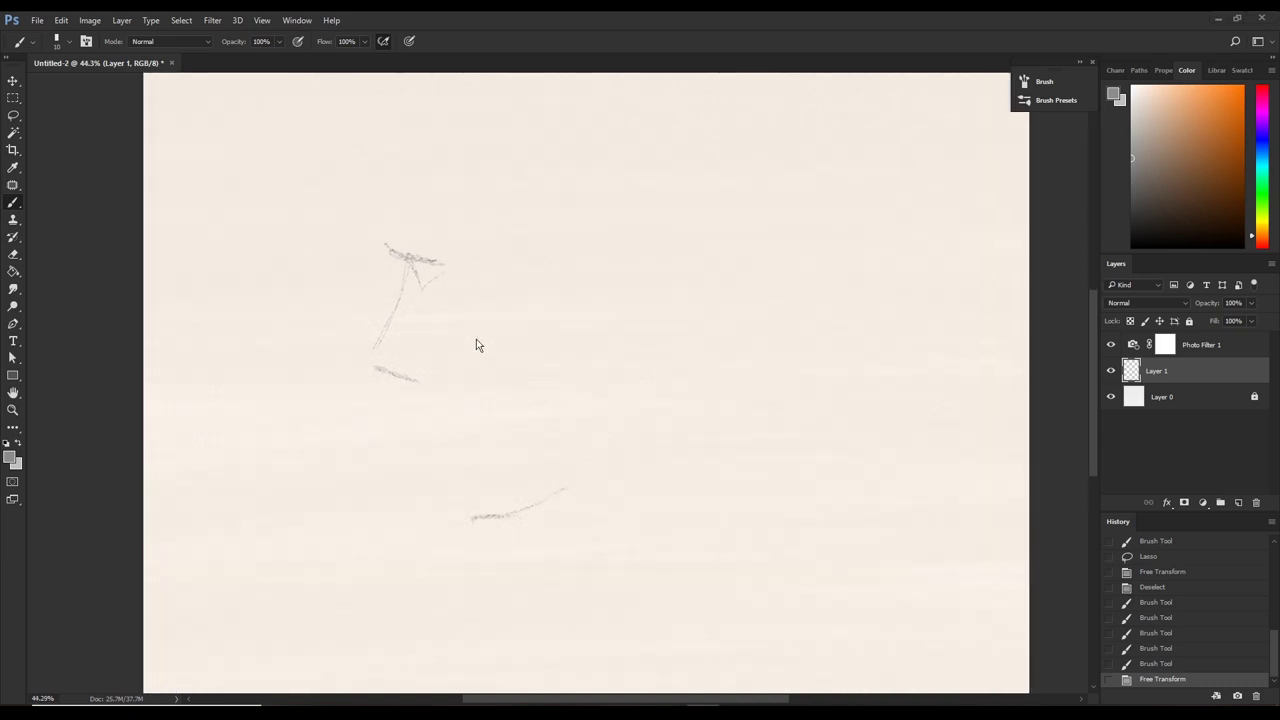
left_click_drag(540, 362, 611, 363)
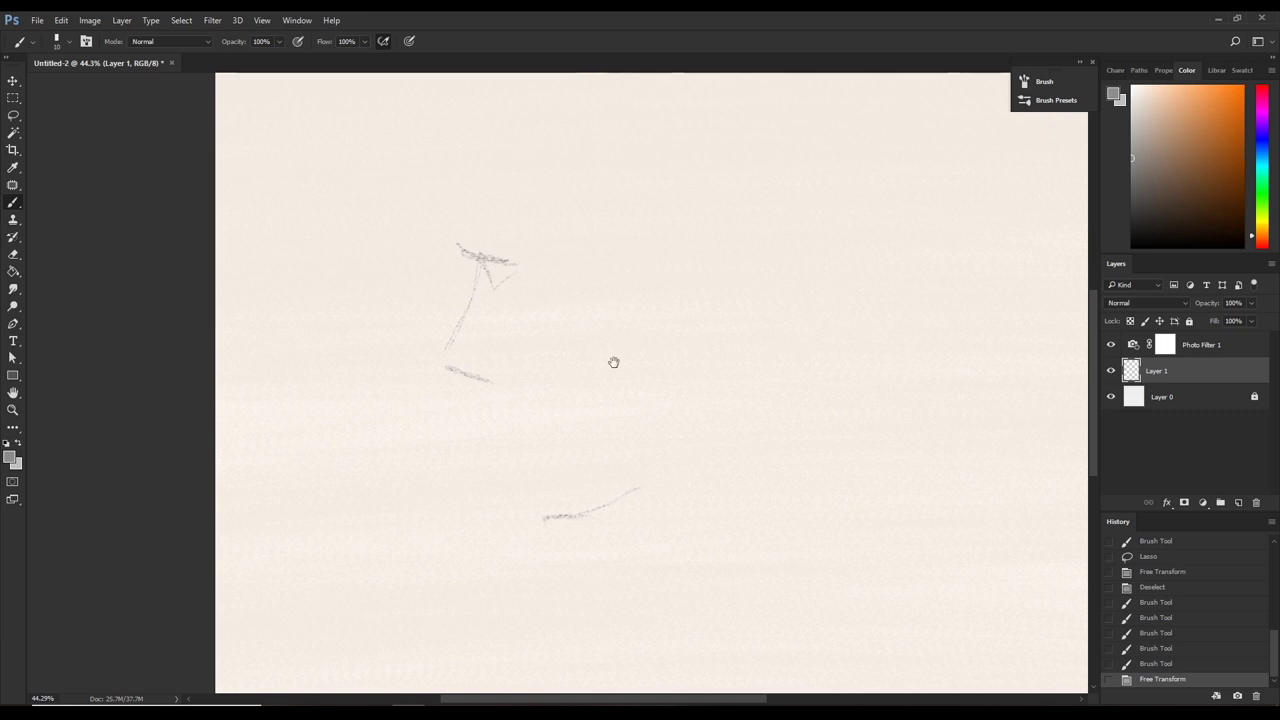
left_click_drag(611, 360, 654, 363)
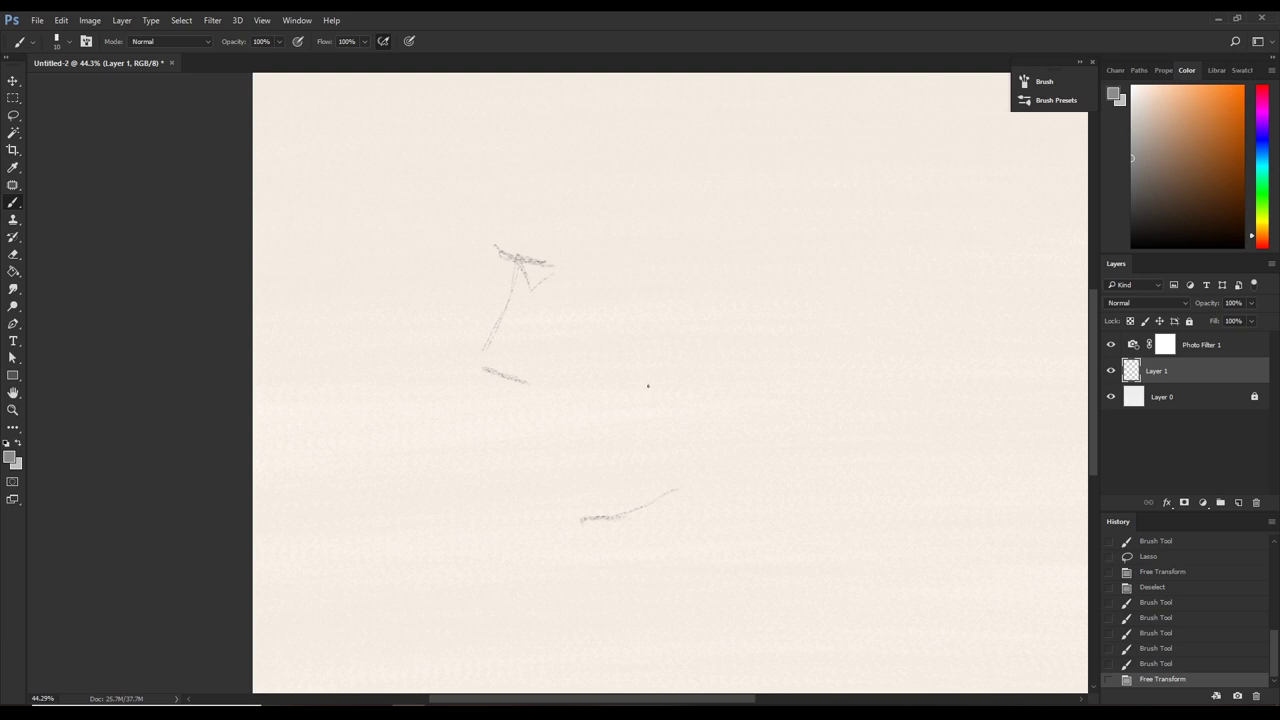
left_click_drag(648, 386, 656, 386)
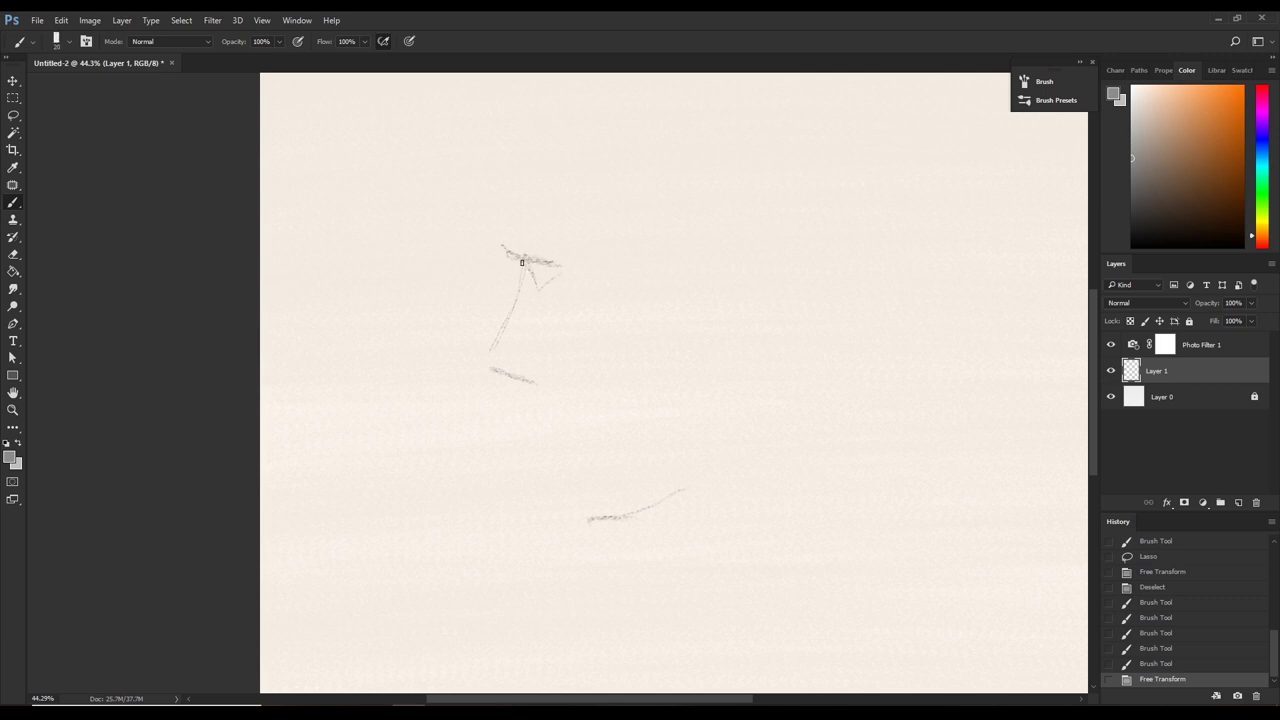
mouse_move(521, 262)
left_mouse_down()
mouse_move(548, 265)
mouse_move(500, 259)
mouse_move(514, 260)
mouse_move(510, 244)
left_mouse_up()
Switch to a 150 px rectangular eraser tip, shrink it, and trim a bit of the top stroke.
key("e")
key("bracketright")
key("bracketright")
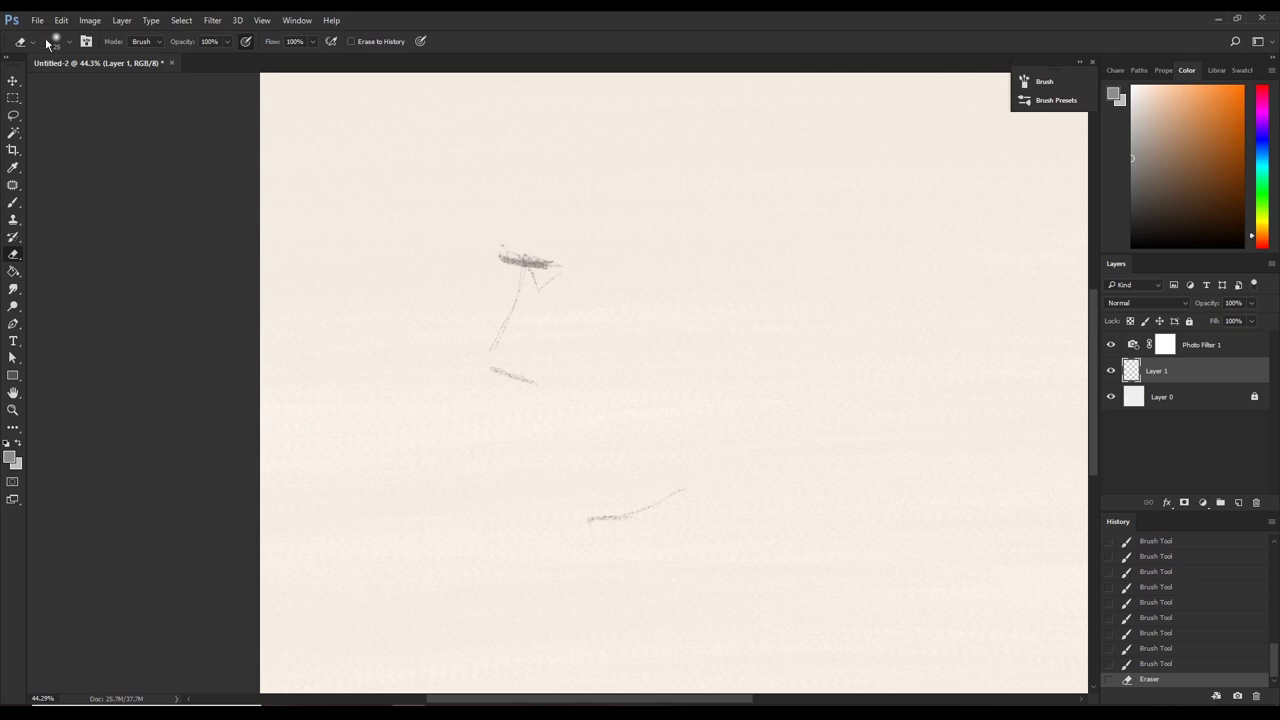
left_click(57, 41)
left_click(97, 176)
key("Return")
key("bracketleft")
key("bracketleft")
key("bracketleft")
left_click_drag(517, 256, 510, 248)
Add a short vertical stroke and extend the top mark rightward, erasing stray bits.
key("b")
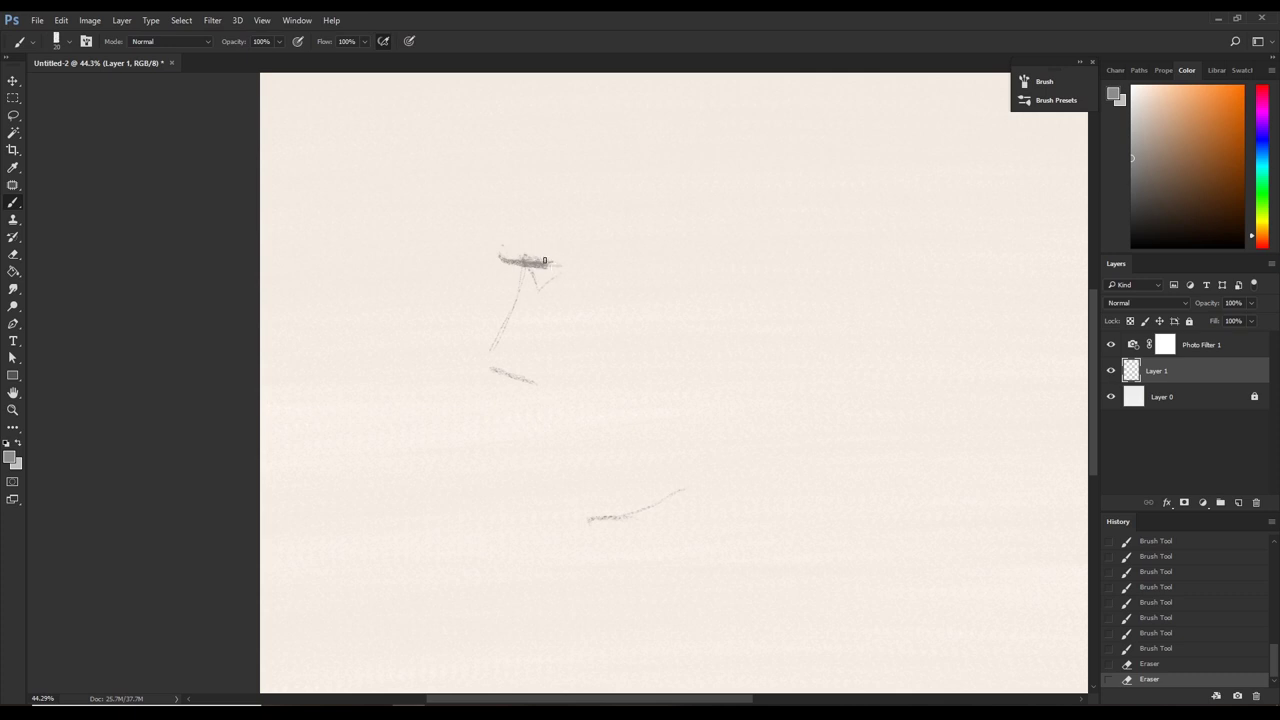
left_click_drag(526, 259, 547, 267)
left_click(545, 277)
key("e")
left_click_drag(534, 278, 533, 265)
left_click(548, 266)
left_click_drag(545, 266, 566, 268)
left_click(552, 266)
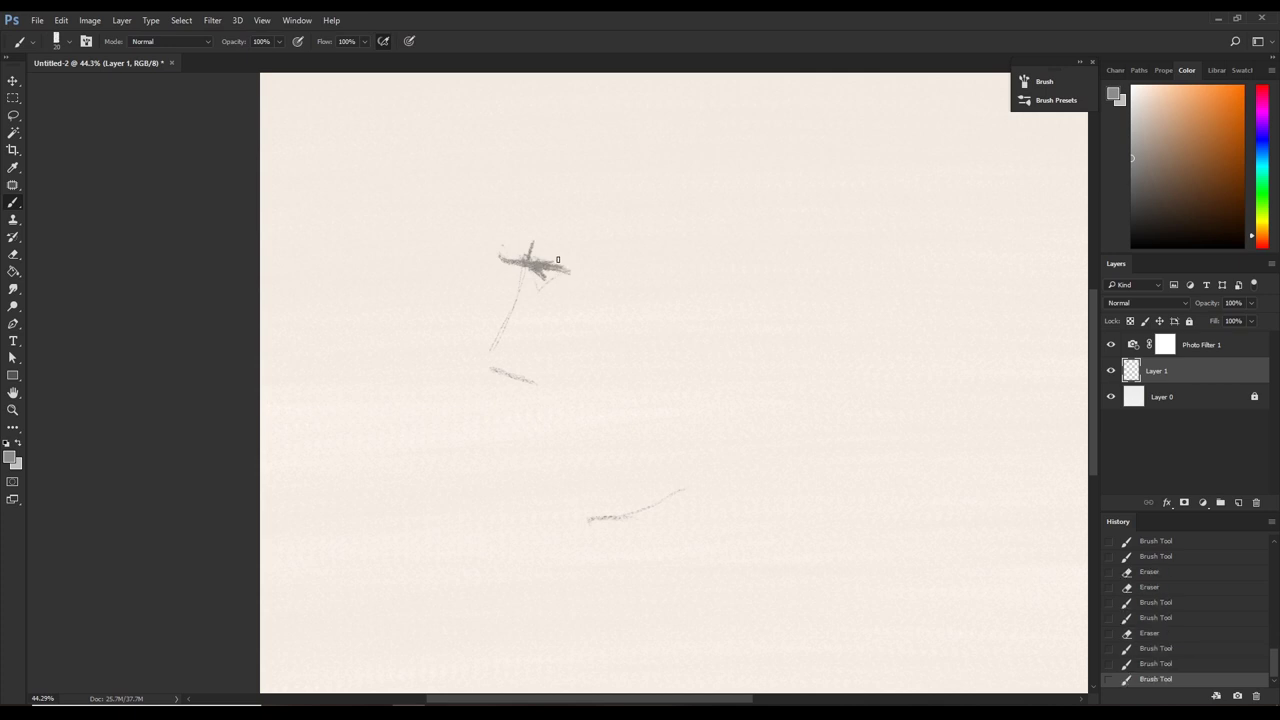
key("e")
left_click(552, 258)
key("b")
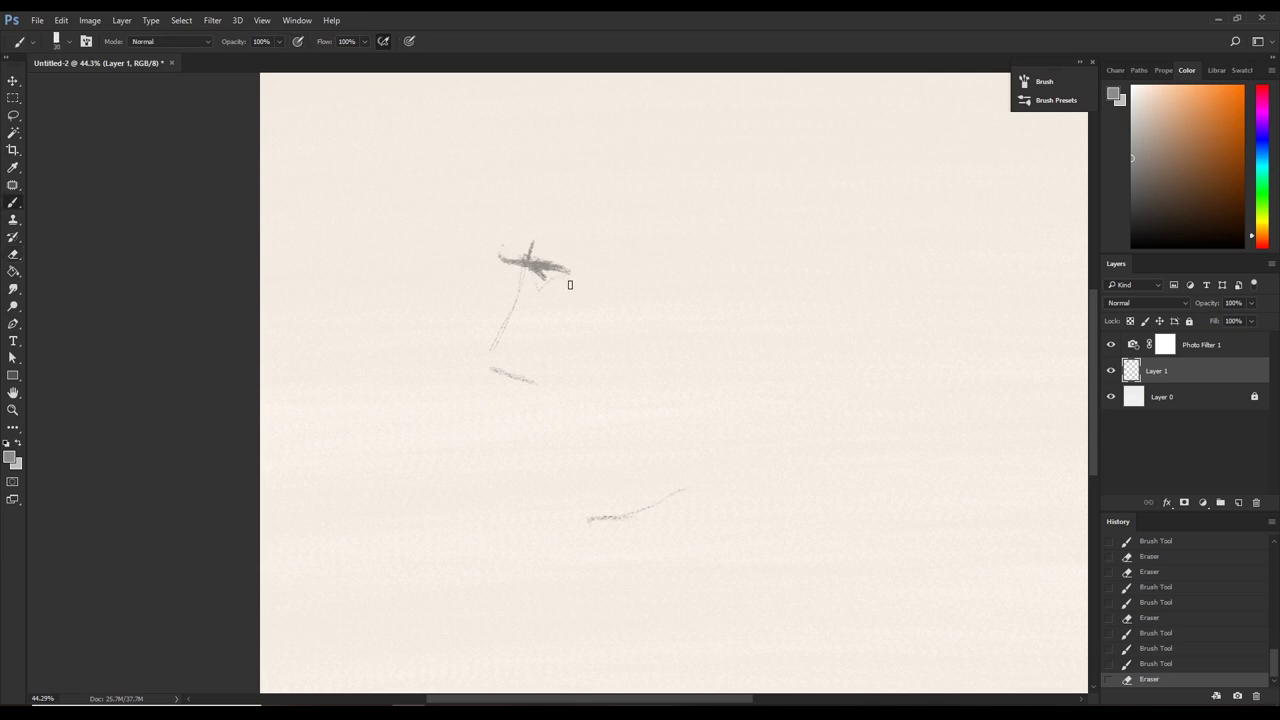
Lasso the stroke junction under the top mark, shift it right, then shade the top mark into a dark wedge.
key("l")
left_click_drag(534, 278, 552, 278)
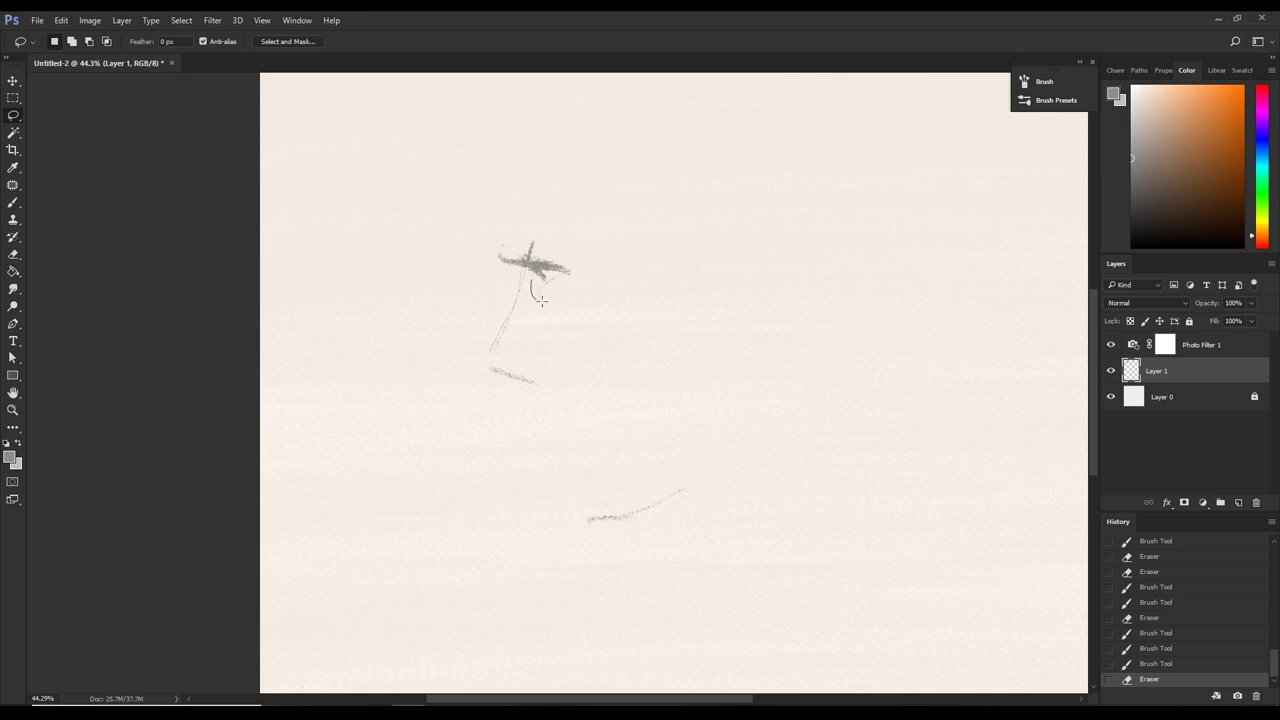
key("ctrl+t")
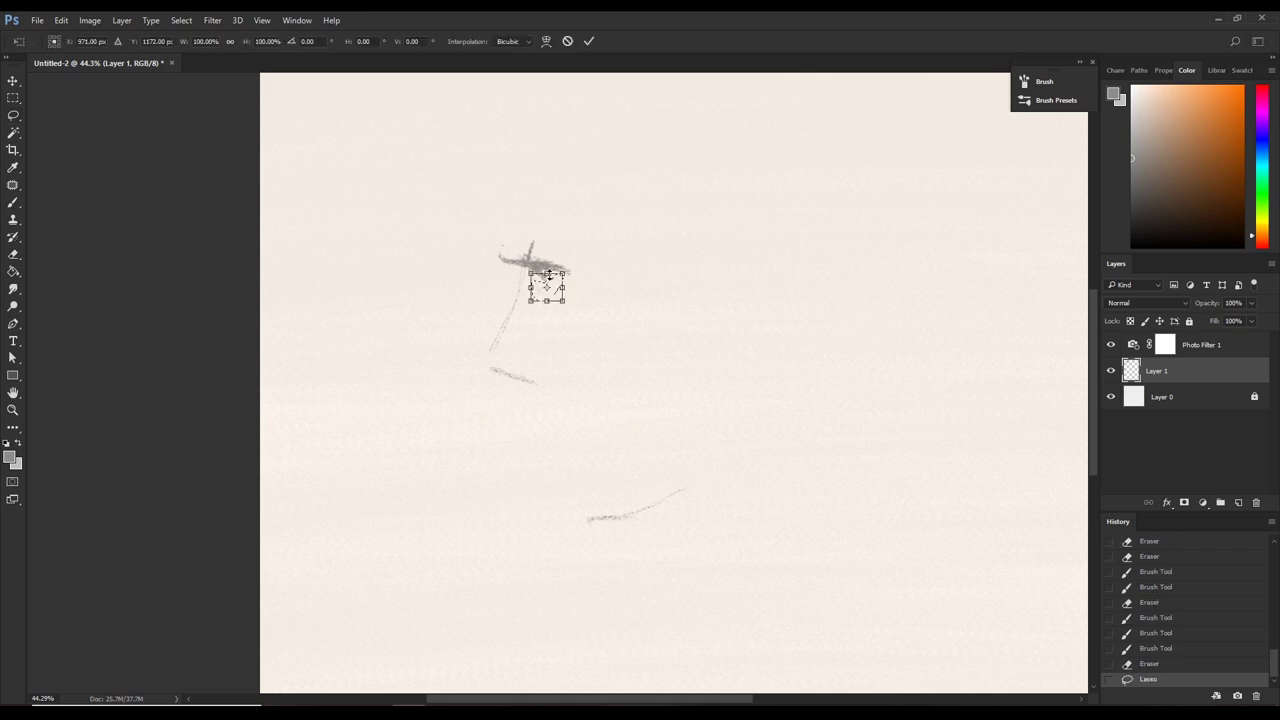
key("shift+Right")
key("shift+Right")
key("shift+Right")
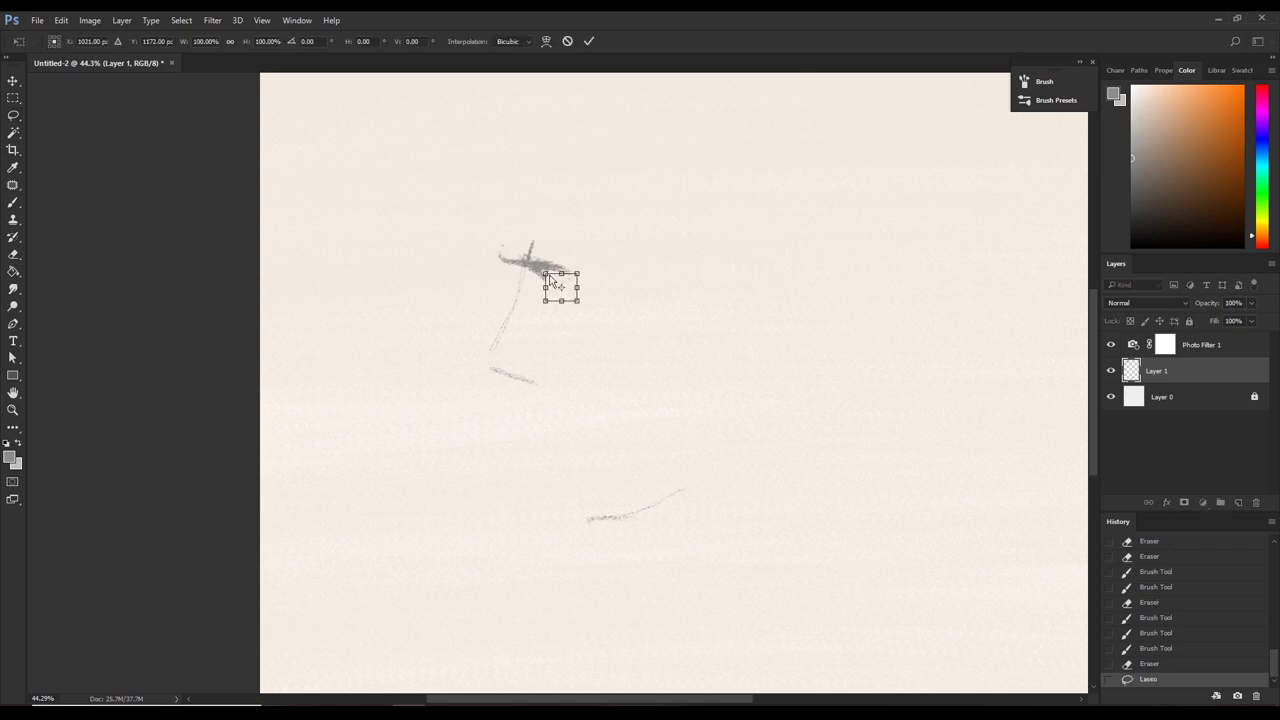
key("Return")
key("ctrl+d")
key("b")
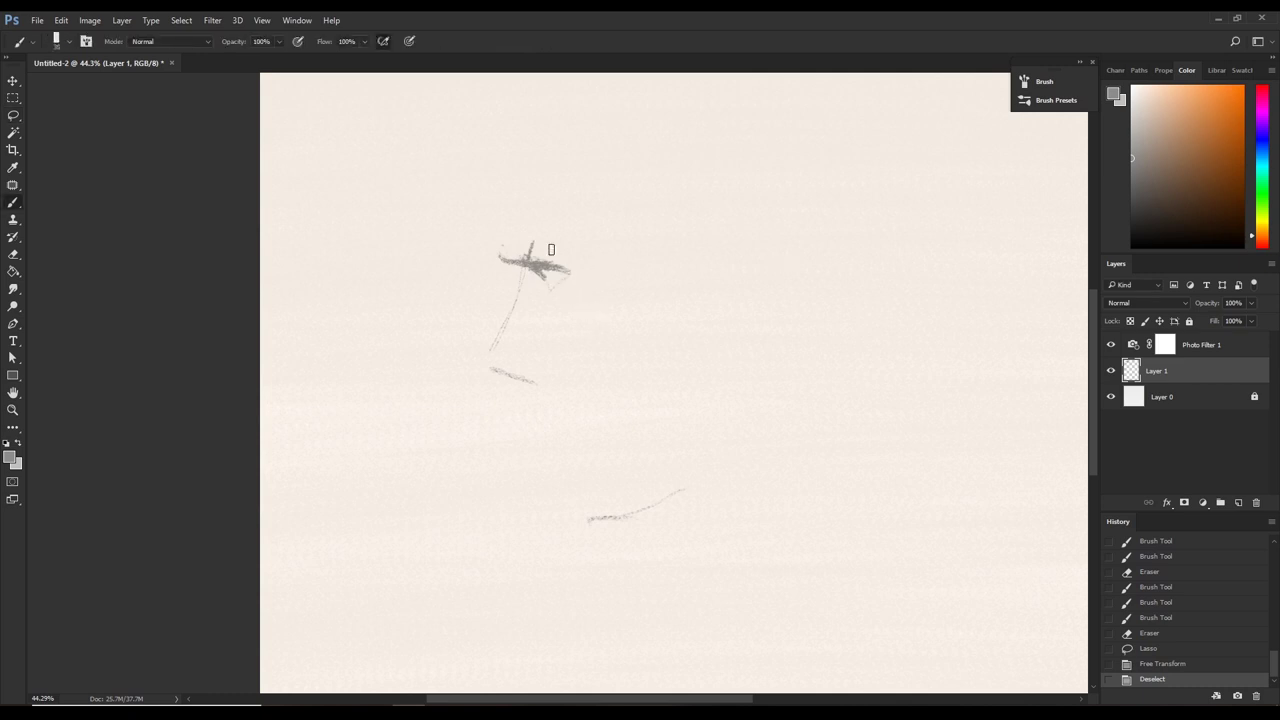
mouse_move(530, 257)
left_mouse_down()
mouse_move(567, 274)
mouse_move(535, 258)
mouse_move(575, 265)
mouse_move(540, 248)
mouse_move(579, 288)
mouse_move(547, 271)
mouse_move(548, 284)
left_mouse_up()
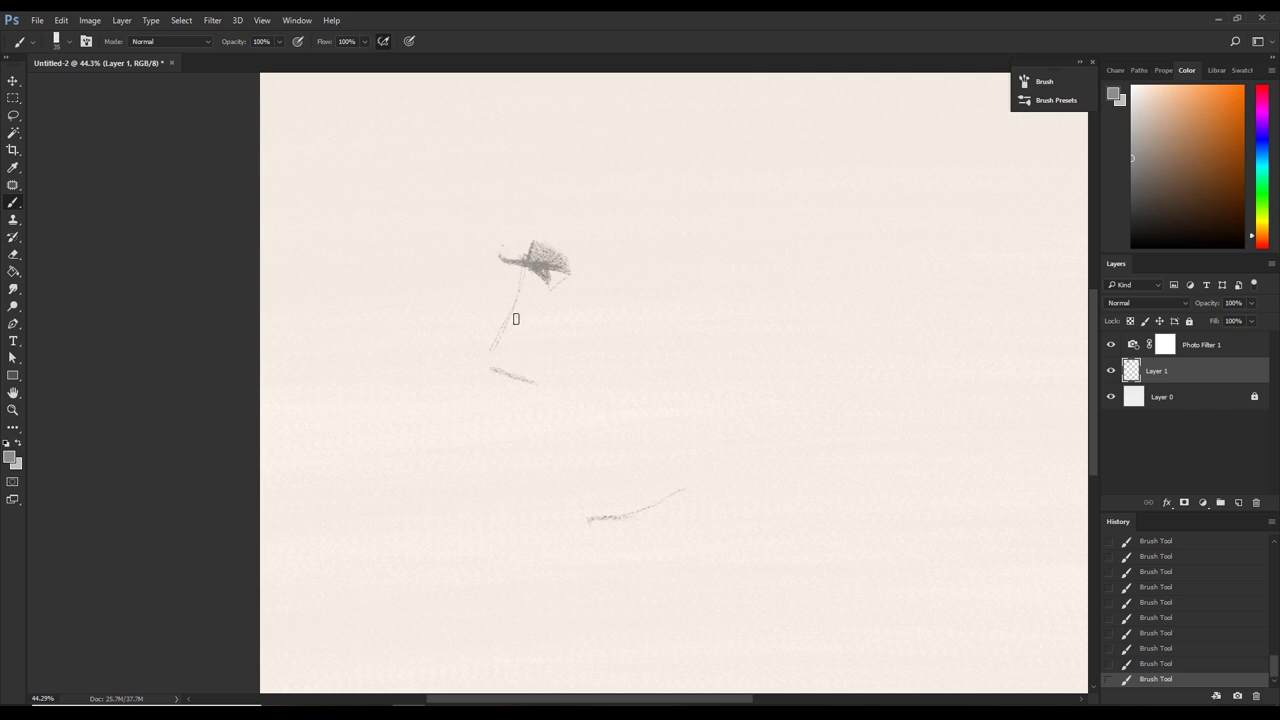
Erase the thin stroke's top and redraw it with a 9 px brush below the top mark.
key("e")
left_click_drag(526, 275, 520, 290)
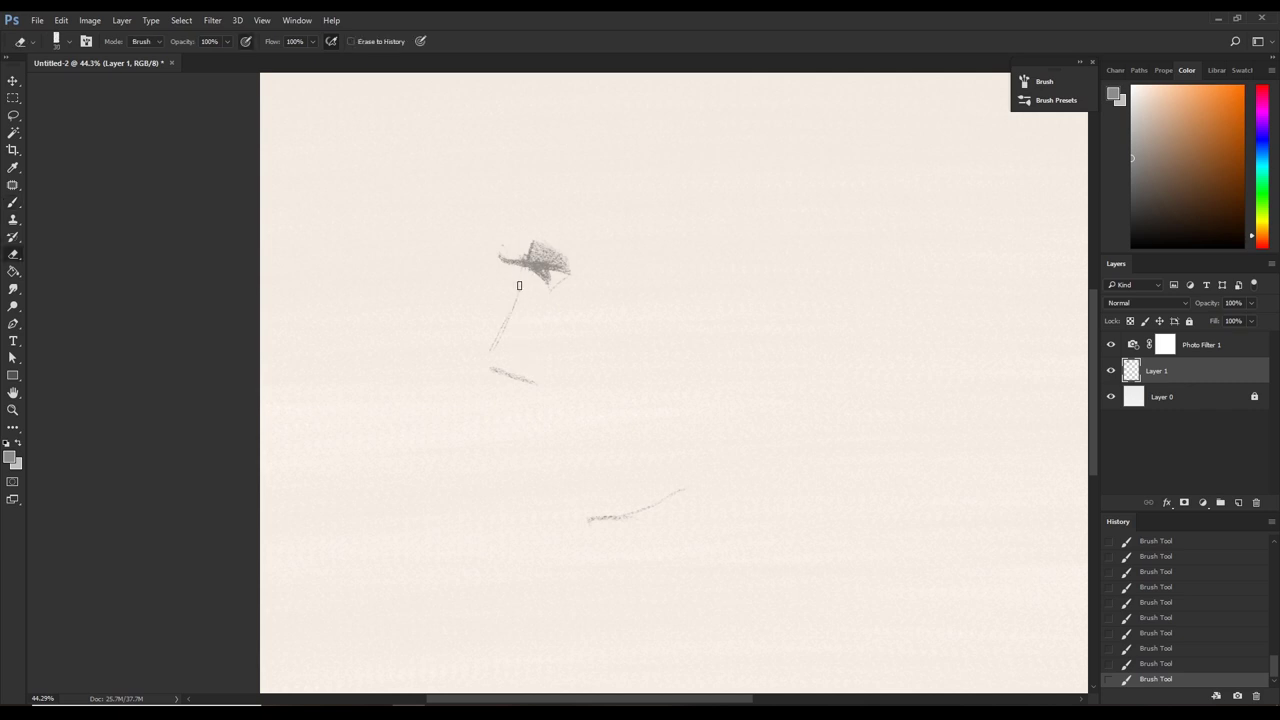
key("b")
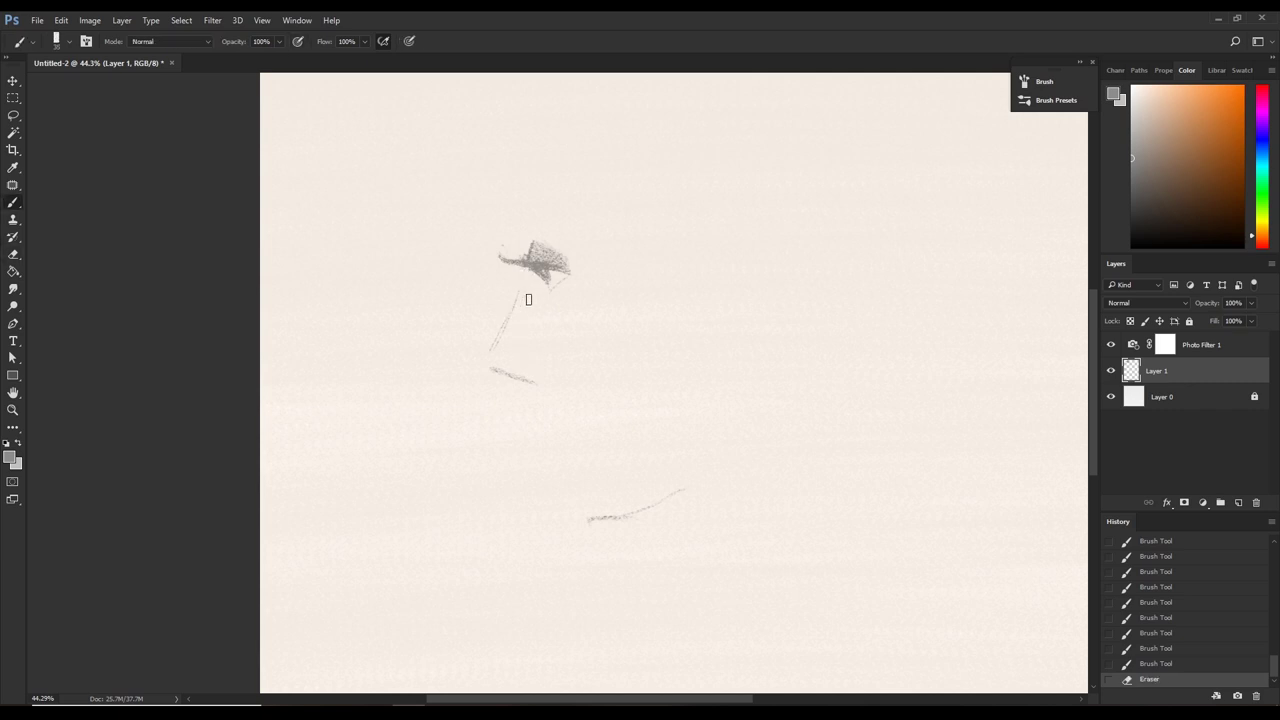
key("bracketleft")
key("bracketleft")
key("bracketleft")
left_click(527, 307)
left_click_drag(525, 295, 530, 276)
left_click(521, 308)
left_click(528, 280)
left_click(516, 313)
left_click(522, 295)
left_click(504, 335)
left_click(506, 333)
left_click(514, 305)
Clean up the thin stem and extend it down to the lower stroke.
key("e")
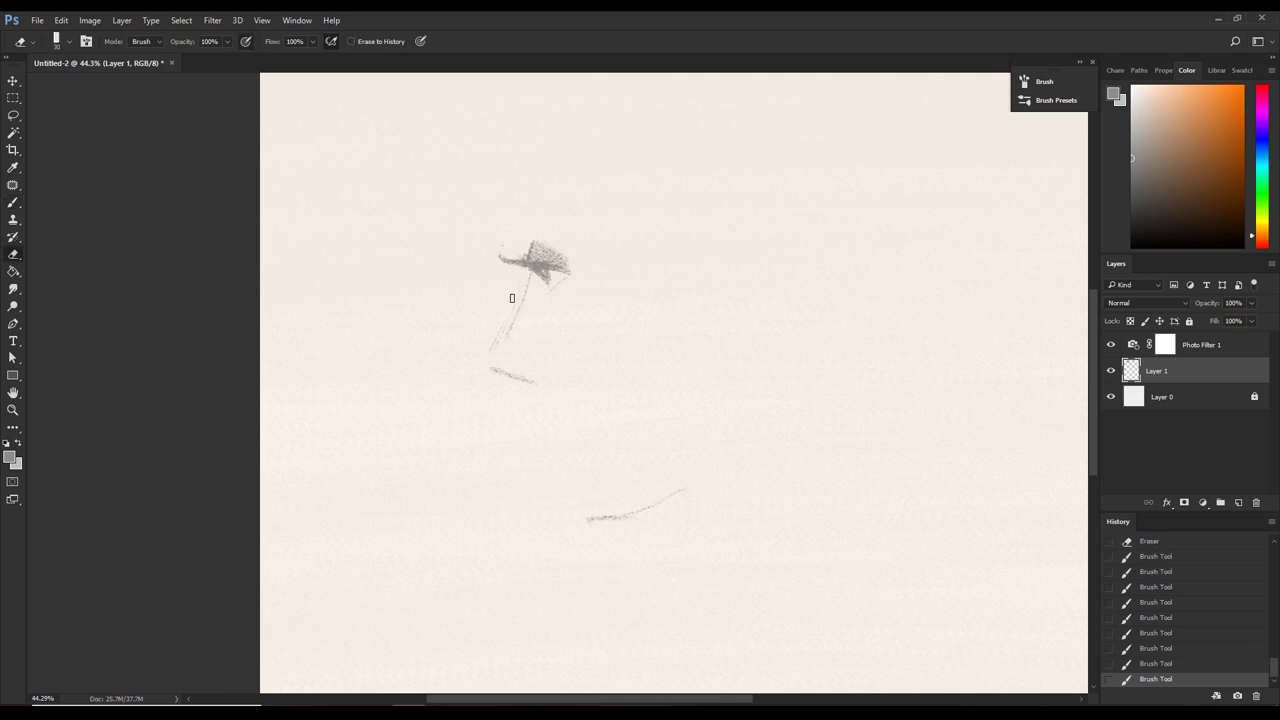
left_click_drag(514, 300, 507, 333)
left_click(492, 343)
key("b")
key("ctrl+z")
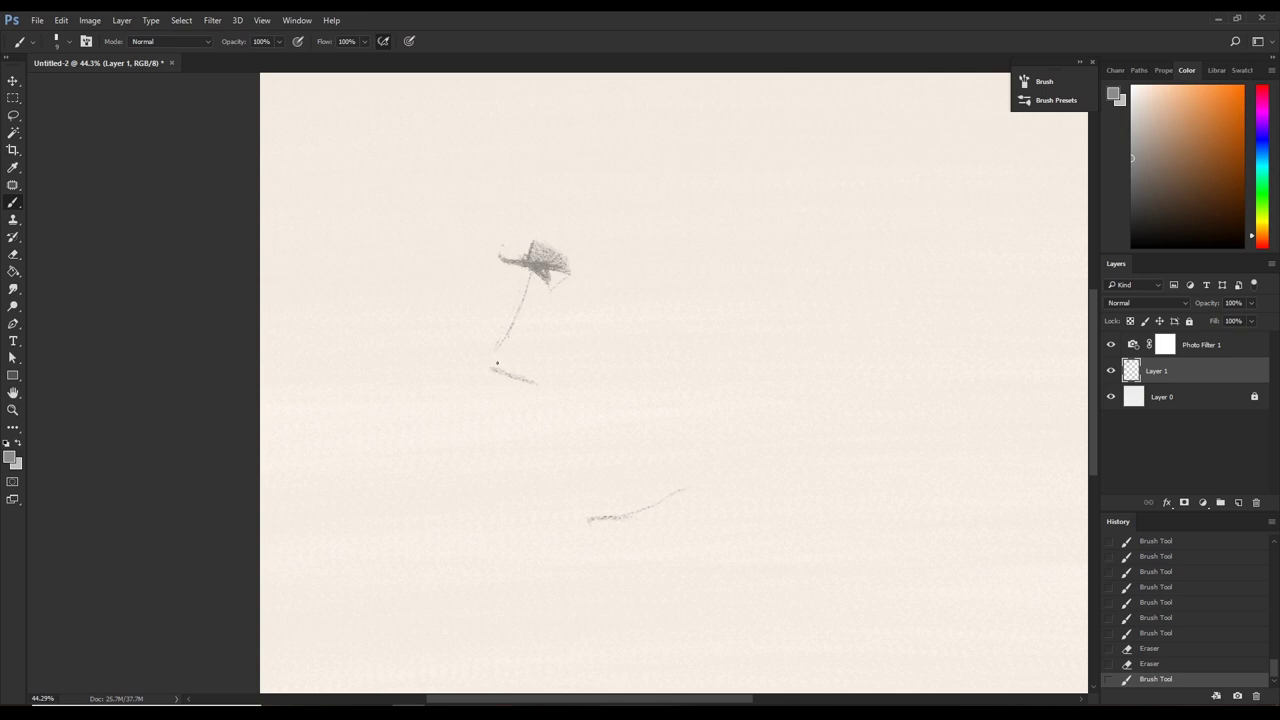
left_click_drag(494, 351, 502, 376)
mouse_move(494, 367)
left_mouse_down()
mouse_move(493, 338)
mouse_move(494, 365)
left_mouse_up()
key("e")
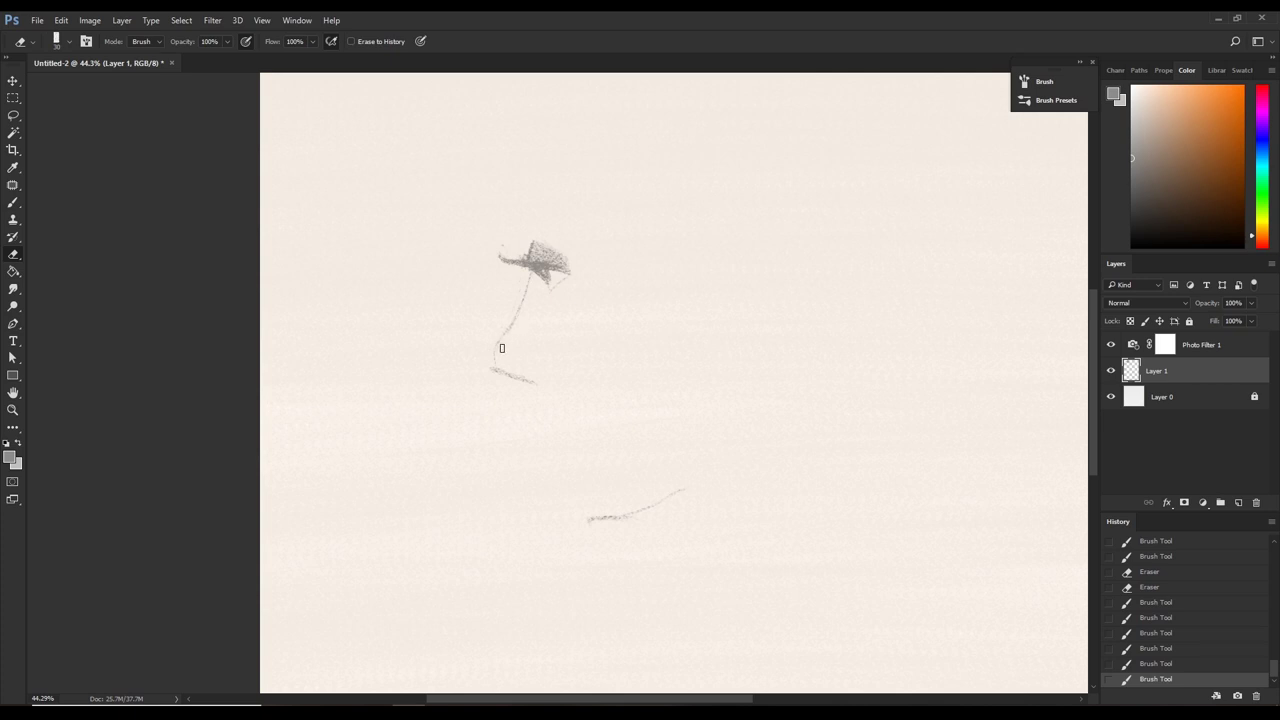
mouse_move(500, 351)
left_mouse_down()
mouse_move(500, 324)
mouse_move(479, 356)
mouse_move(492, 366)
left_mouse_up()
key("b")
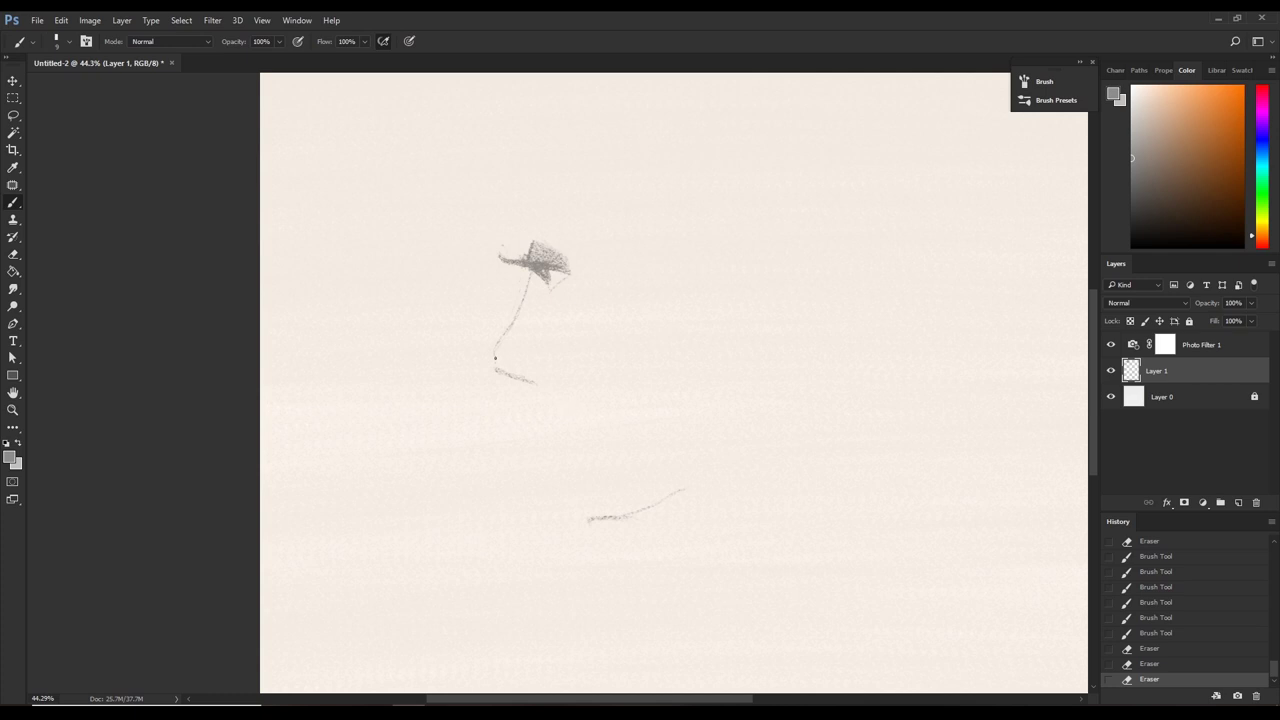
left_click_drag(491, 352, 495, 366)
Extend the stem's bottom stroke rightward and add a short, partly erased vertical mark.
mouse_move(531, 377)
left_mouse_down()
mouse_move(514, 371)
mouse_move(551, 383)
left_mouse_up()
key("ctrl+z")
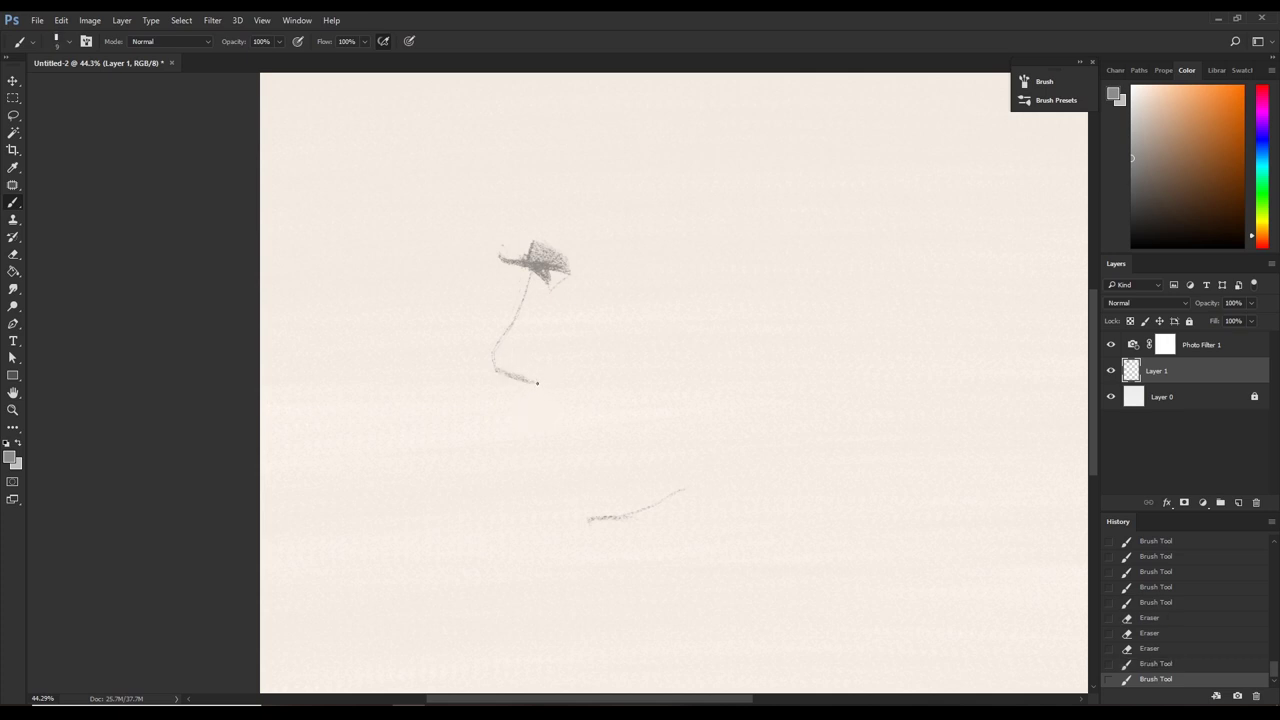
left_click_drag(515, 376, 540, 386)
left_click(546, 384)
left_click_drag(541, 357, 545, 384)
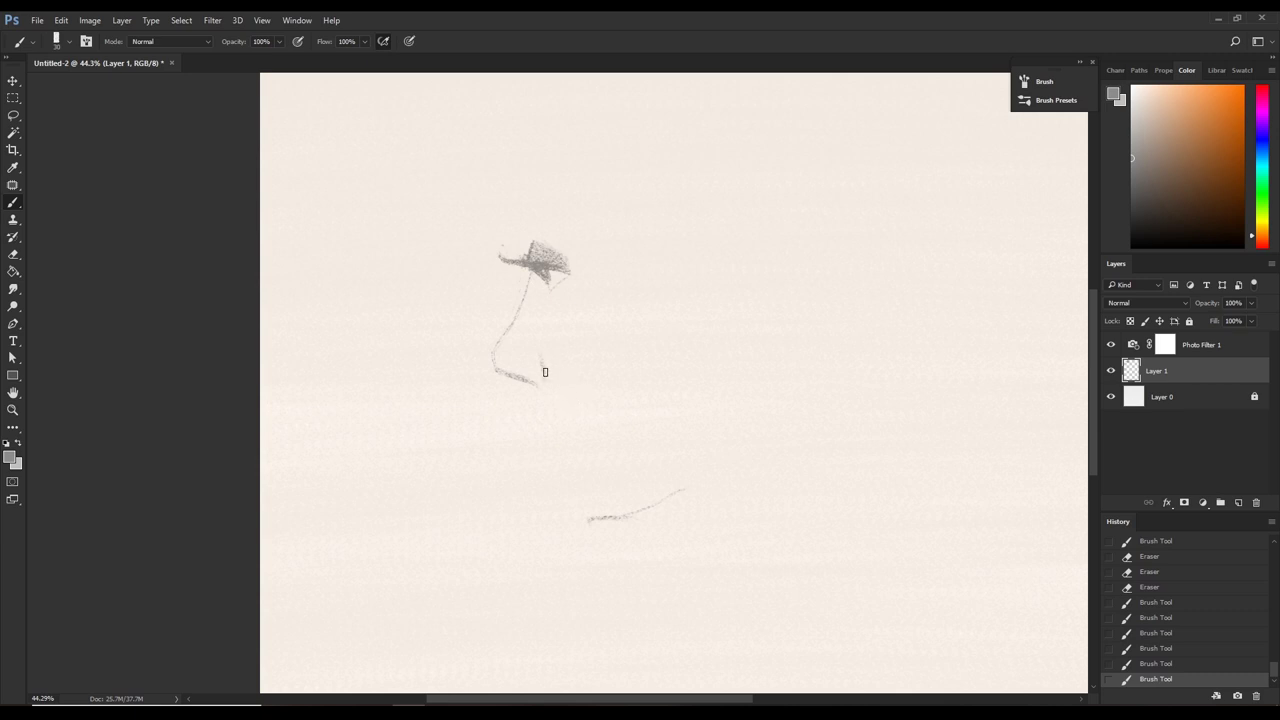
key("e")
left_click_drag(549, 376, 543, 380)
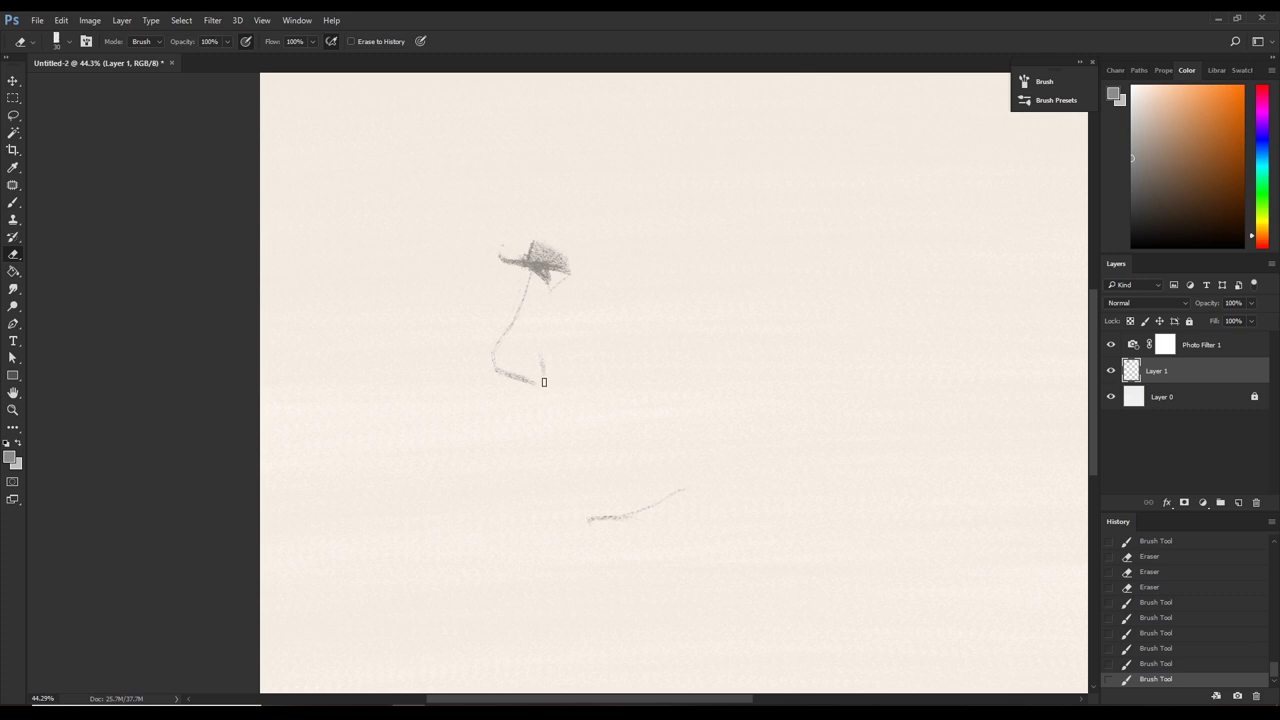
key("b")
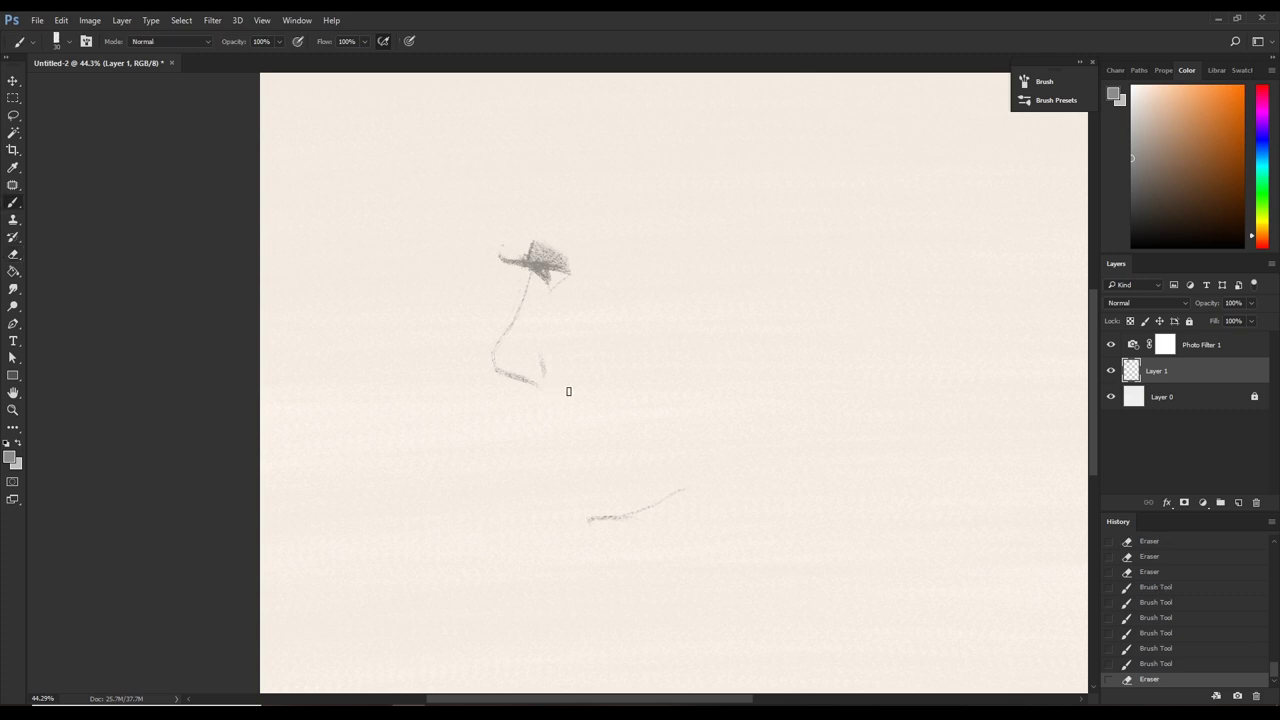
key("e")
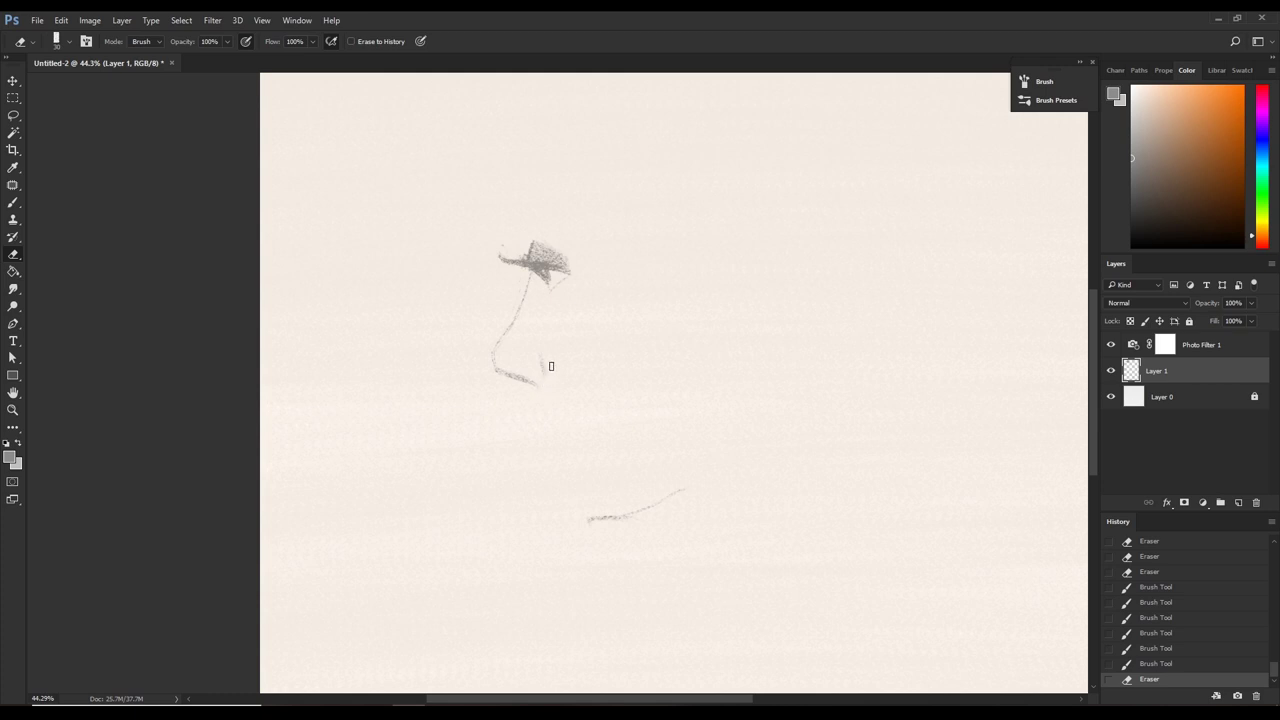
Lasso the small mark near the stem's bottom and apply a free transform.
key("l")
mouse_move(537, 348)
left_mouse_down()
mouse_move(552, 346)
mouse_move(540, 380)
left_mouse_up()
key("ctrl+t")
key("Return")
key("ctrl+d")
key("b")
Hook the curve's bottom and lightly shade inside the lower loop with a 60 px brush.
left_click_drag(540, 380, 545, 378)
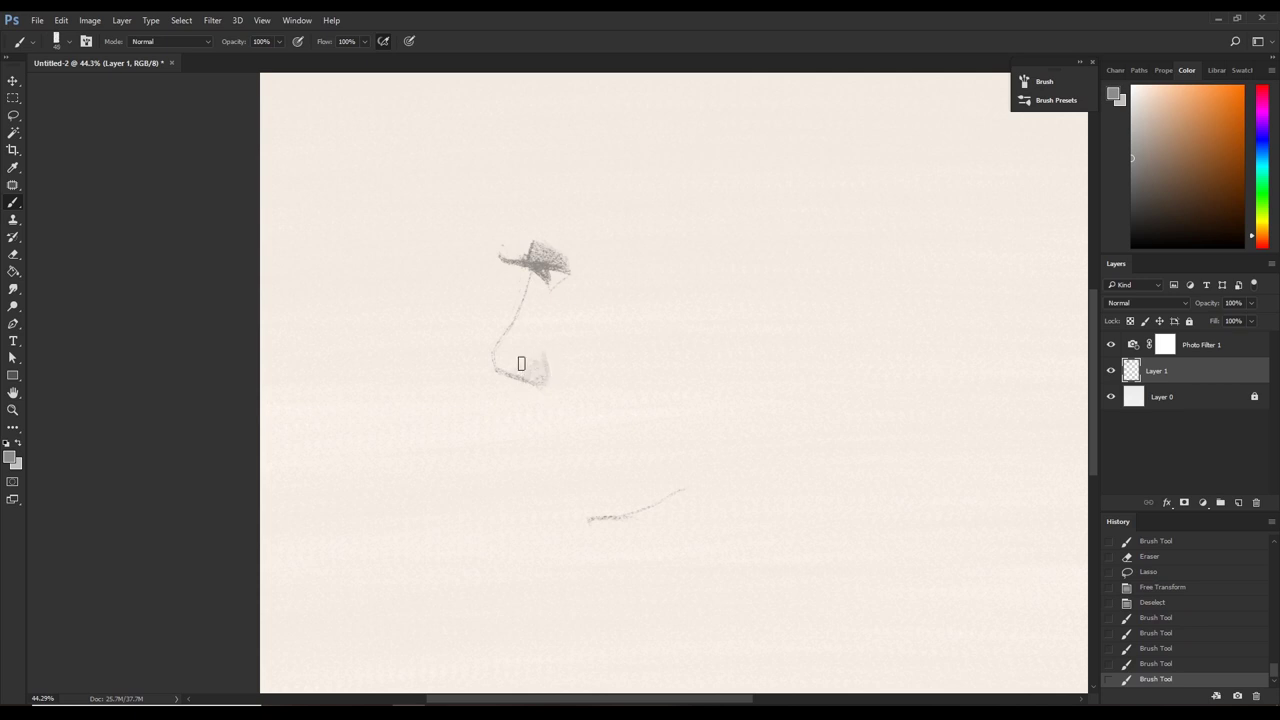
left_click_drag(521, 363, 537, 348)
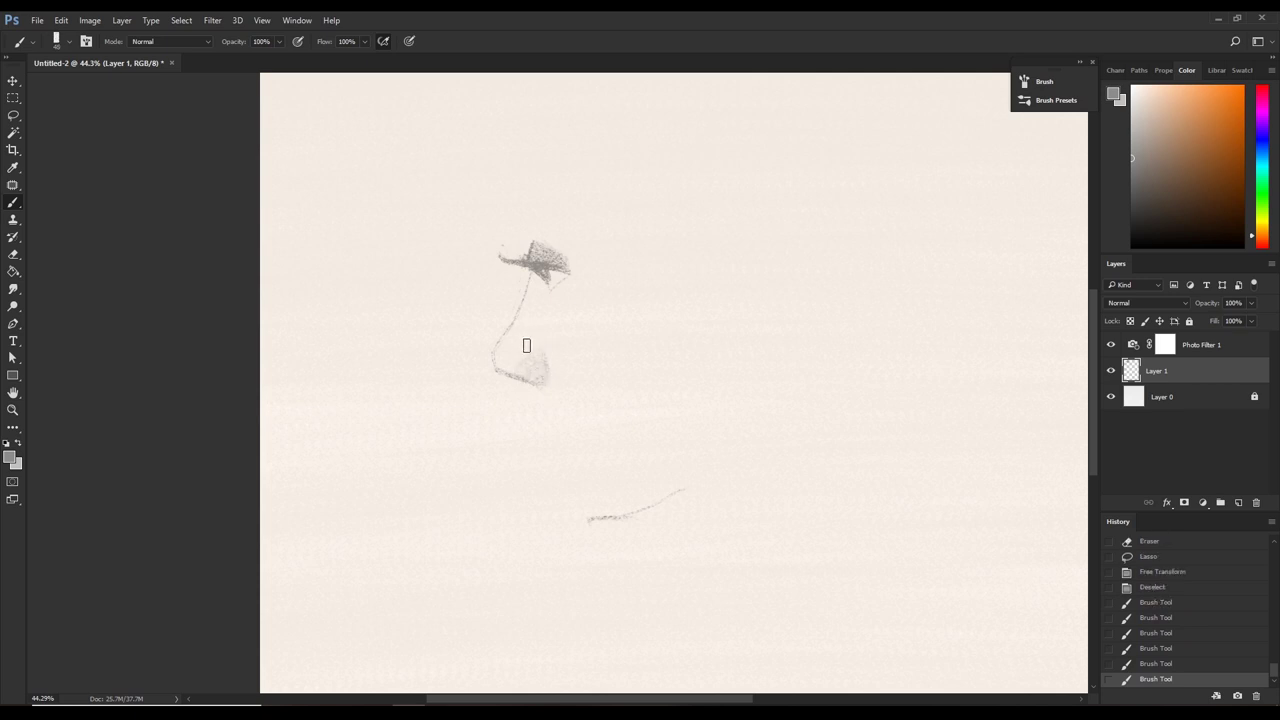
key("bracketright")
left_click_drag(533, 356, 543, 378)
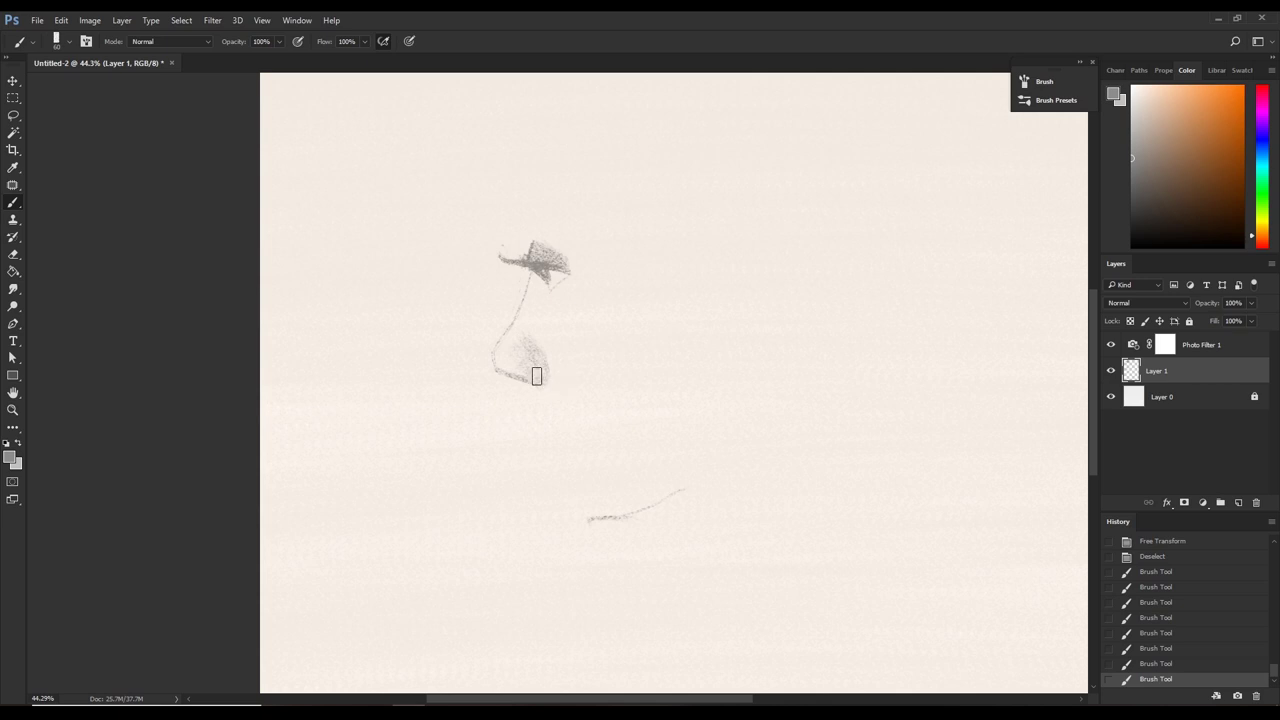
Lasso a small part of the lower sketch, apply an unchanged transform and deselect.
key("l")
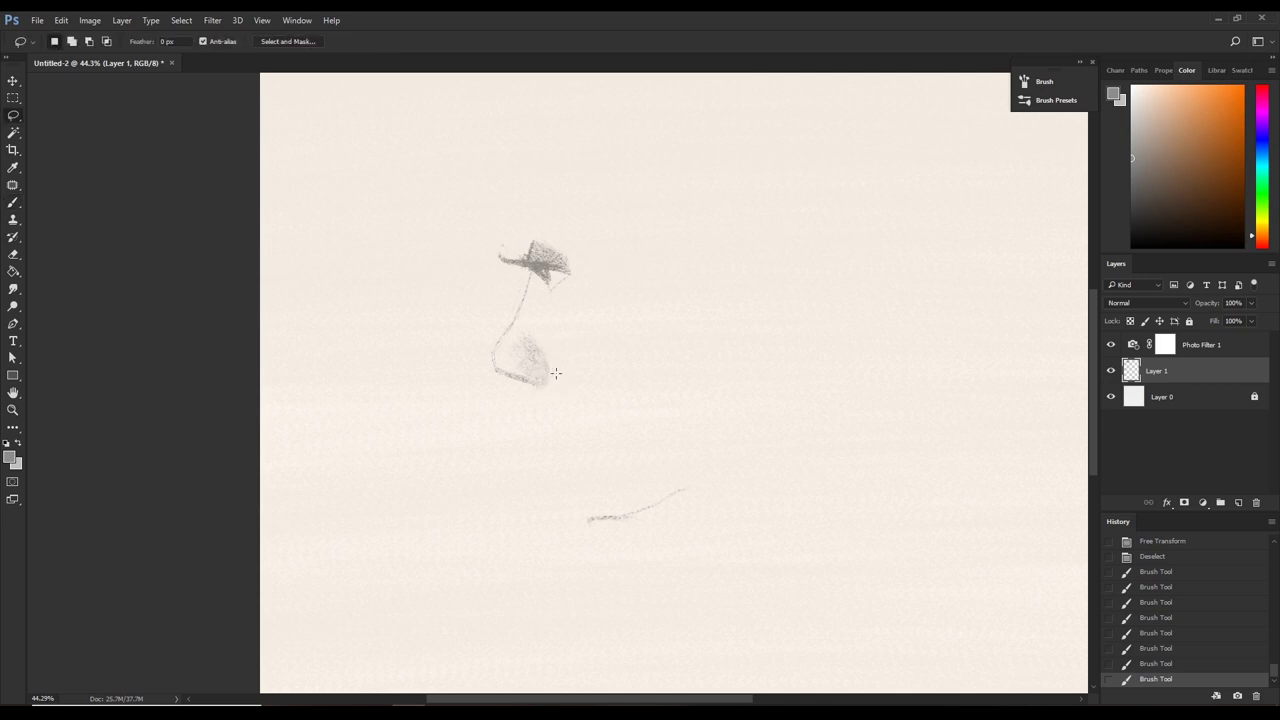
left_click_drag(492, 367, 490, 365)
key("ctrl+t")
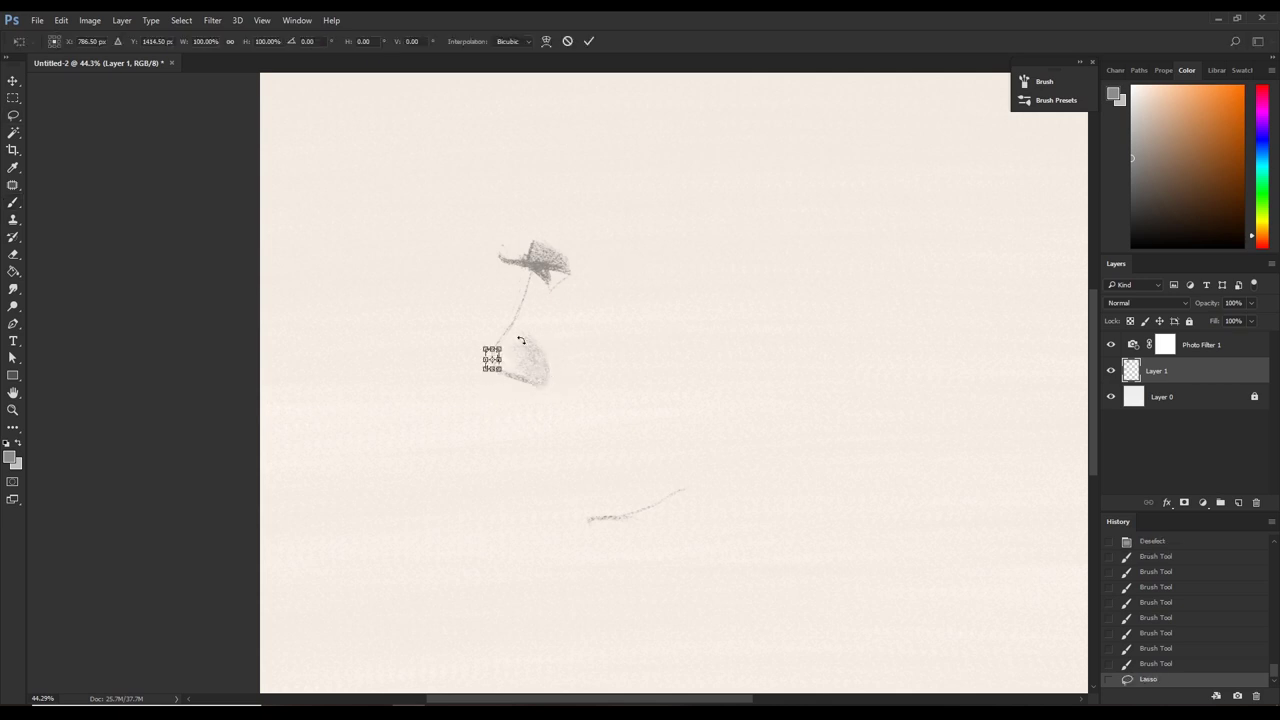
key("Return")
key("ctrl+d")
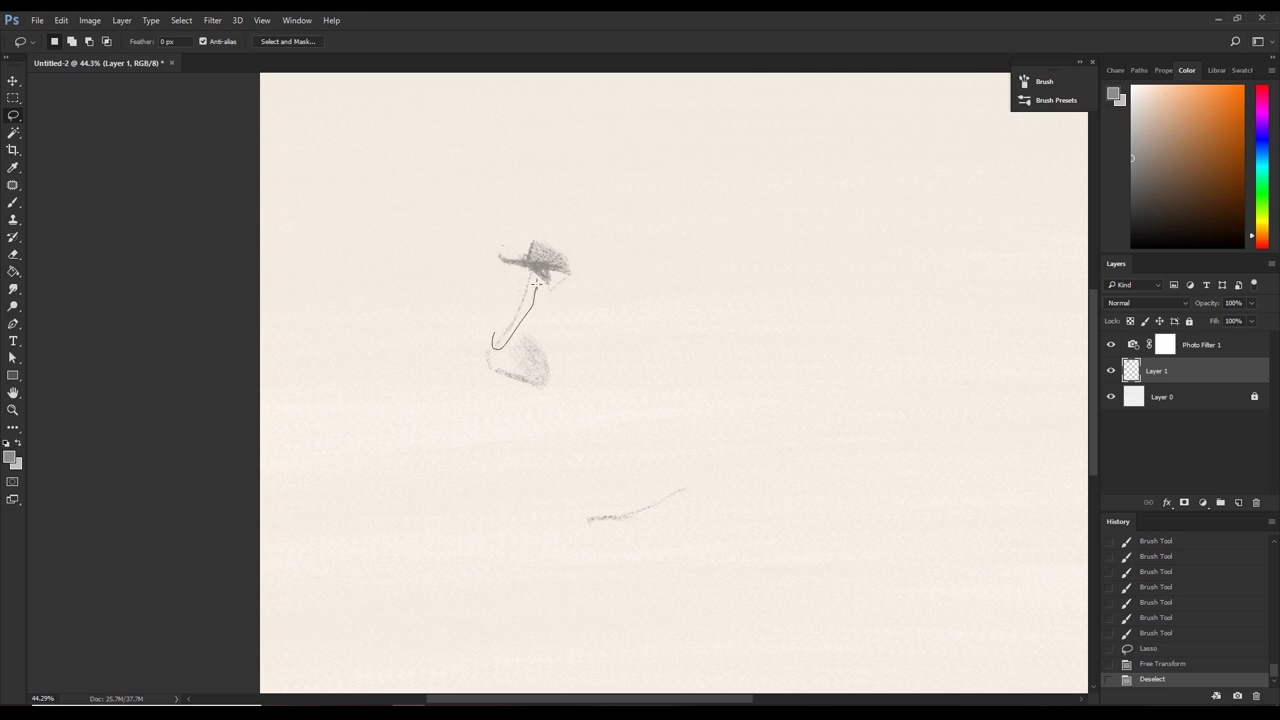
Rotate the curved nose-to-lips stem about 3.6° and commit it, clearing the selection.
left_click_drag(515, 275, 514, 273)
key("ctrl+t")
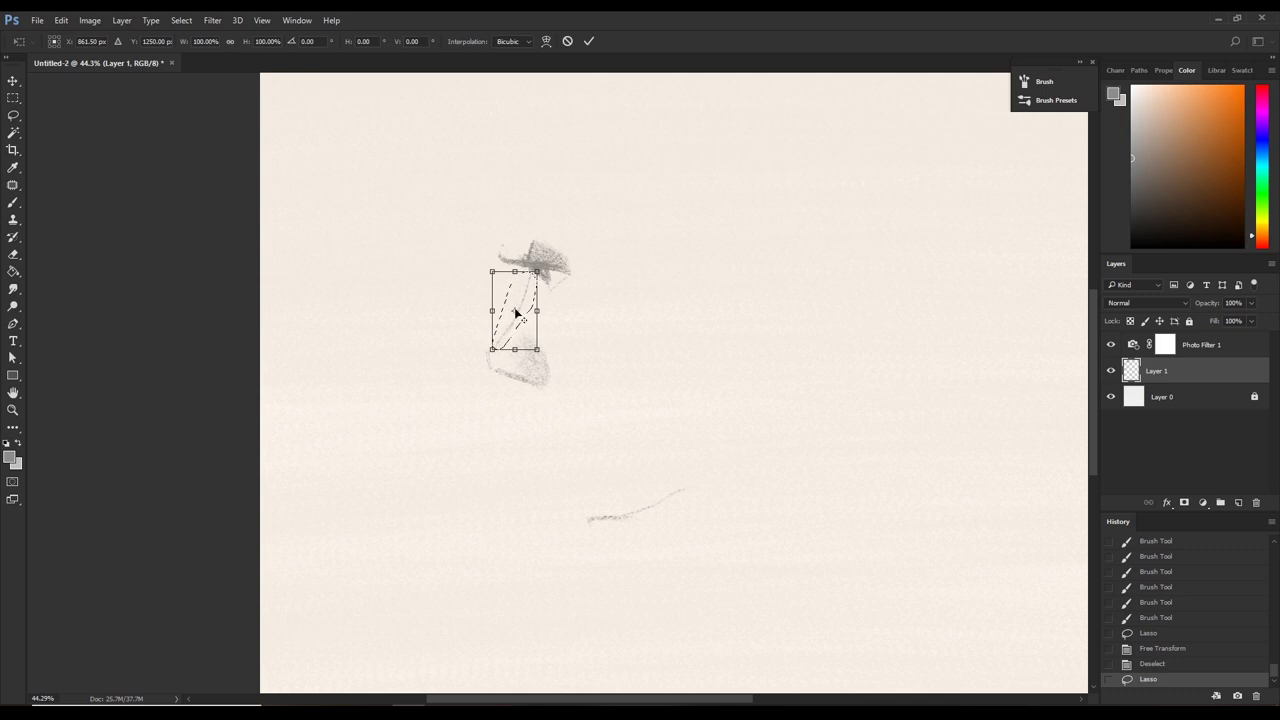
left_click_drag(580, 364, 576, 375)
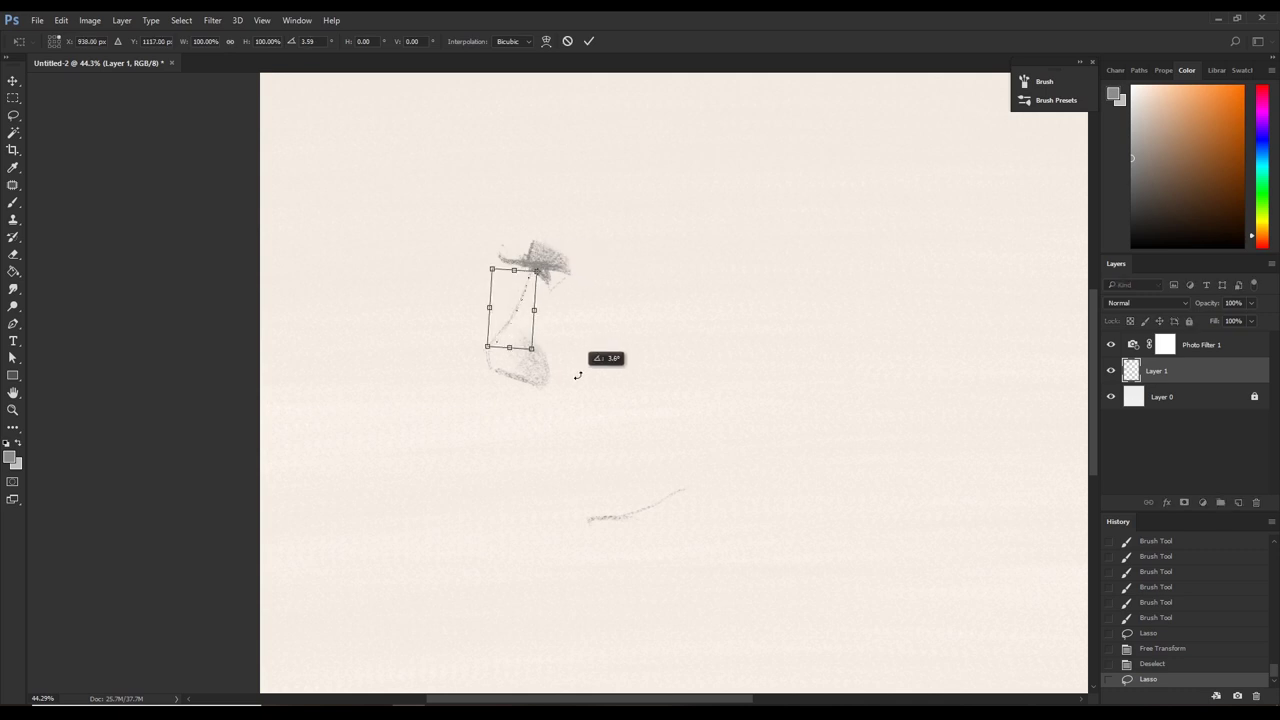
key("Return")
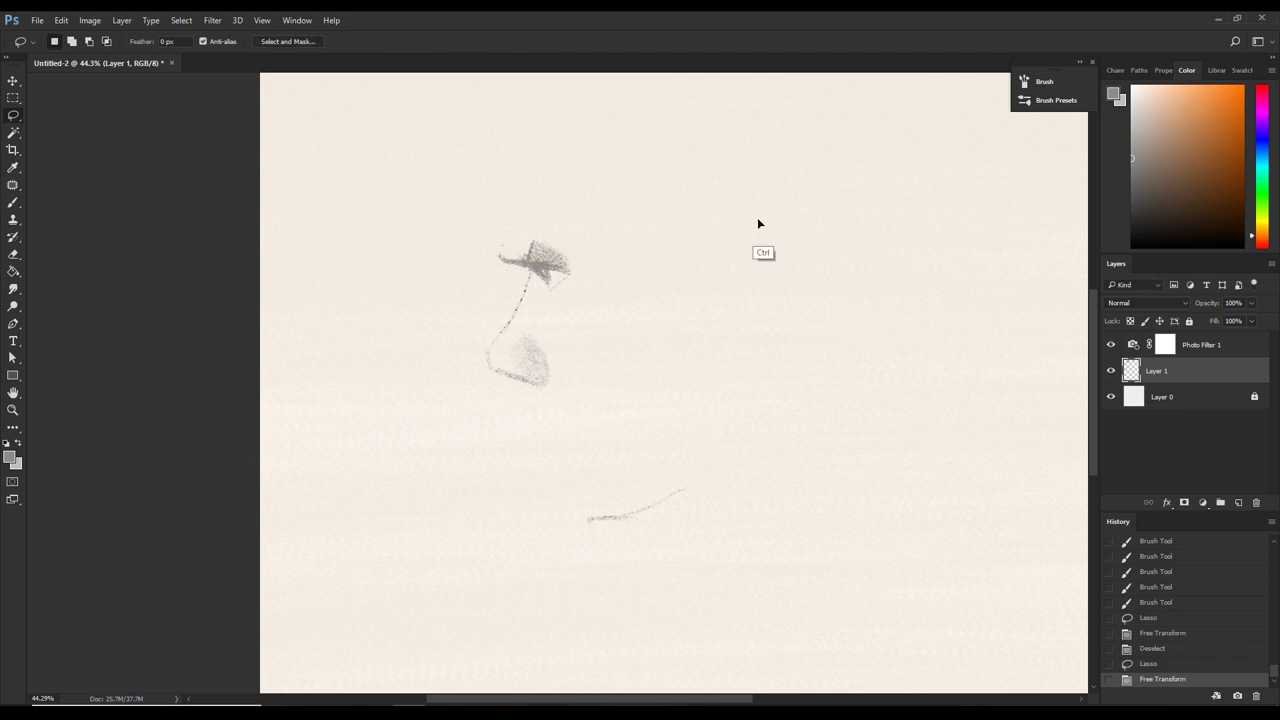
key("ctrl+d")
key("e")
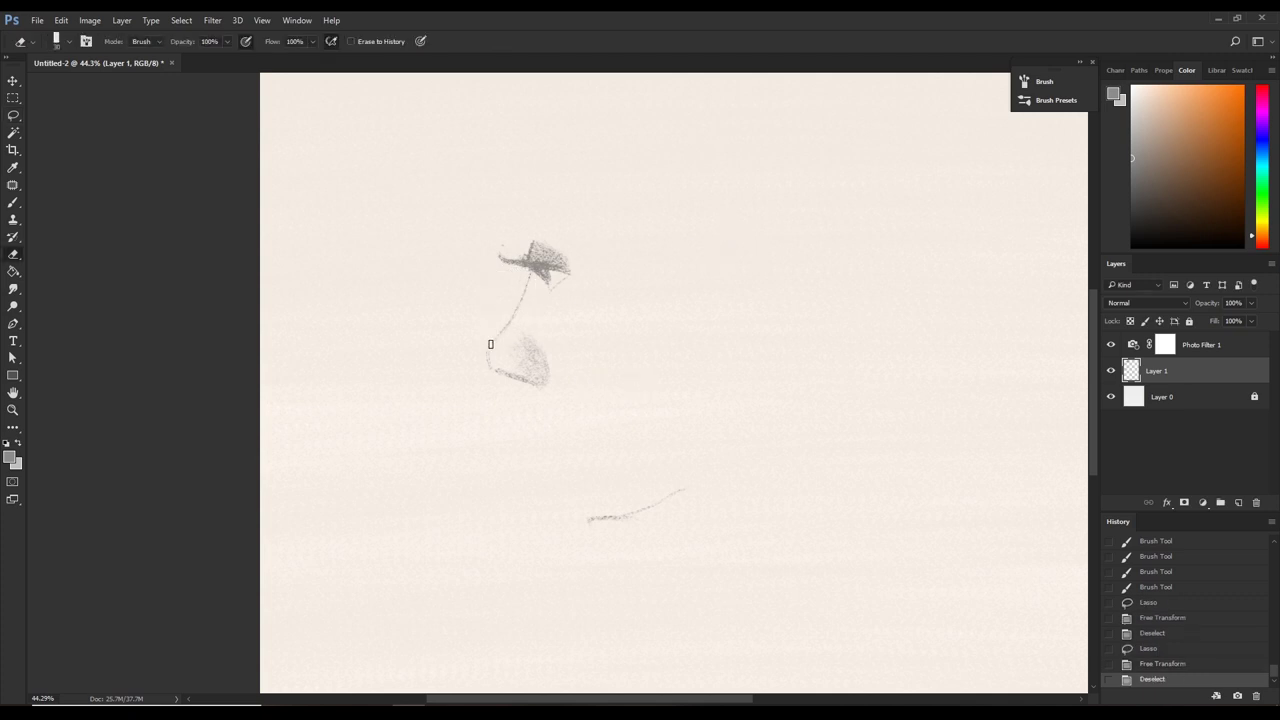
Lightly erase stray marks along the nose-to-lips line and around the lips shape.
left_click_drag(497, 327, 477, 406)
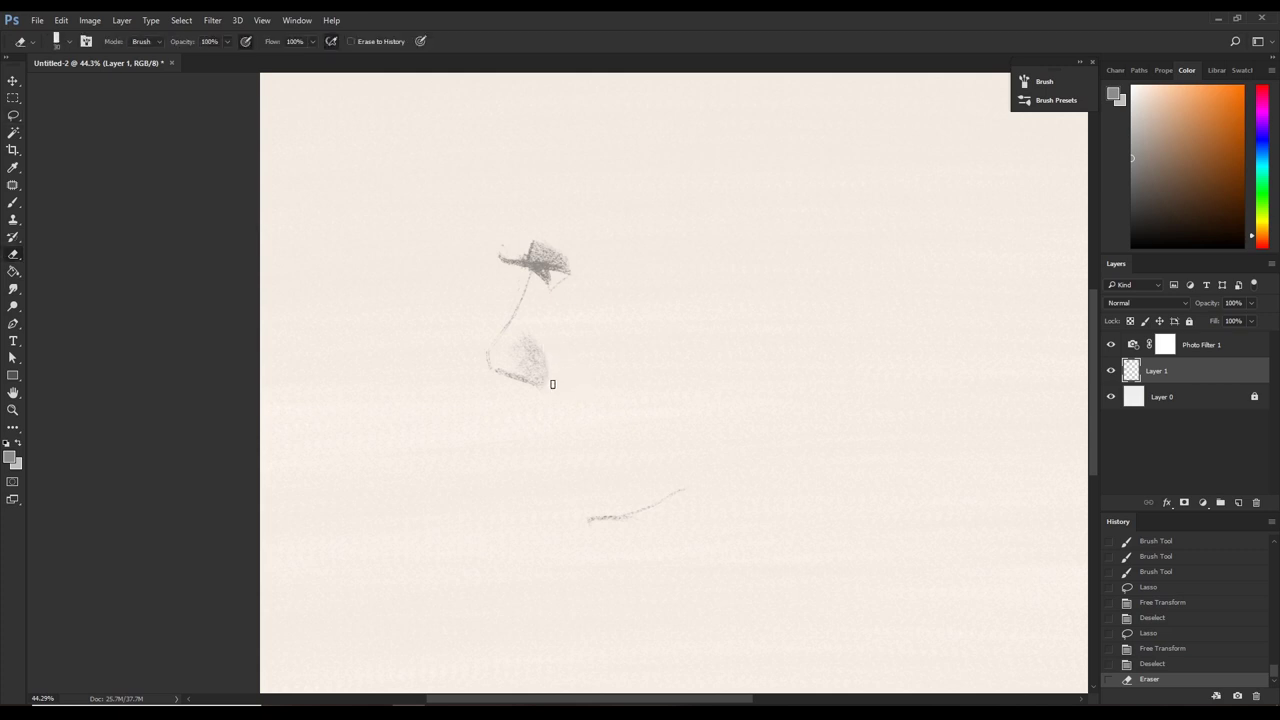
left_click_drag(544, 344, 560, 397)
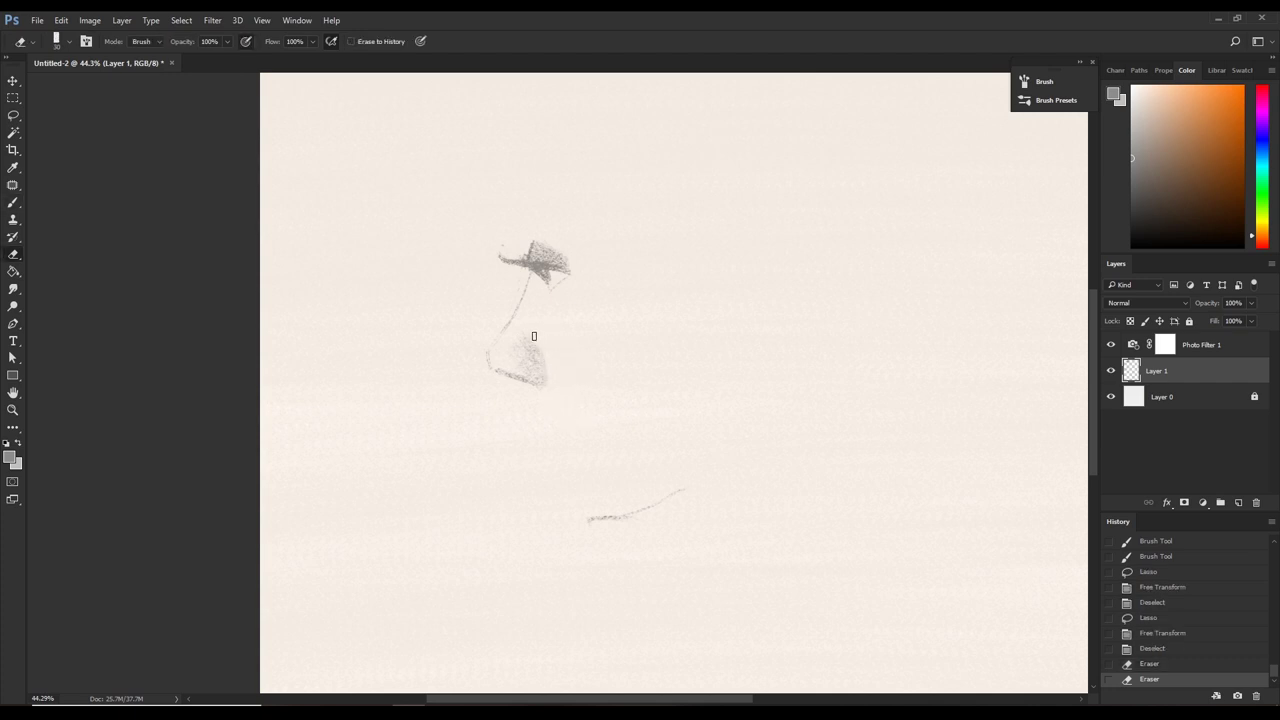
left_click_drag(542, 350, 595, 390)
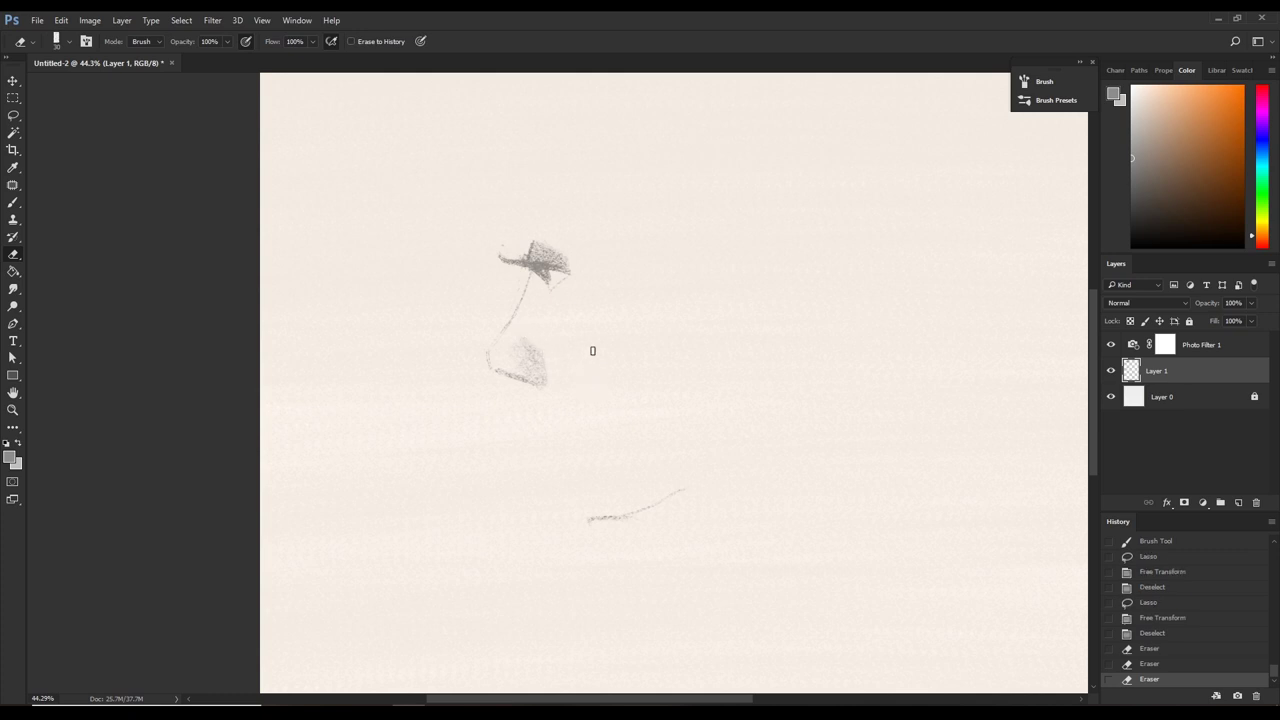
key("b")
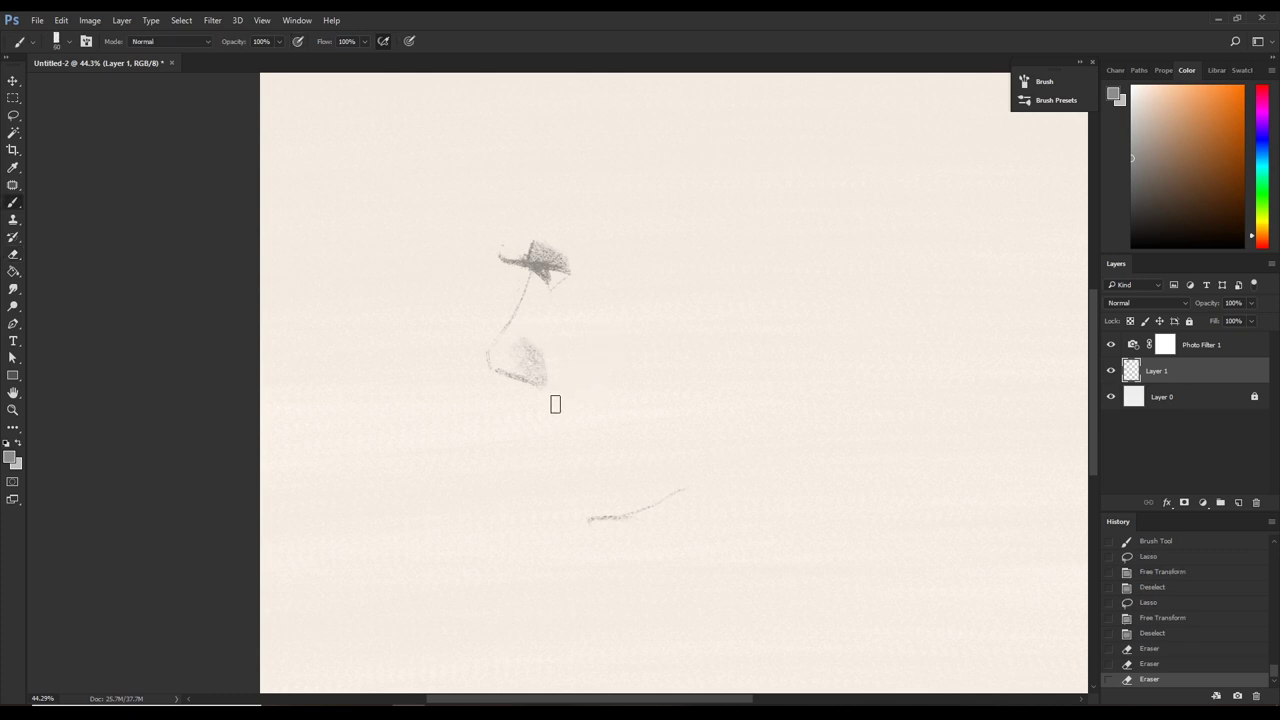
key("e")
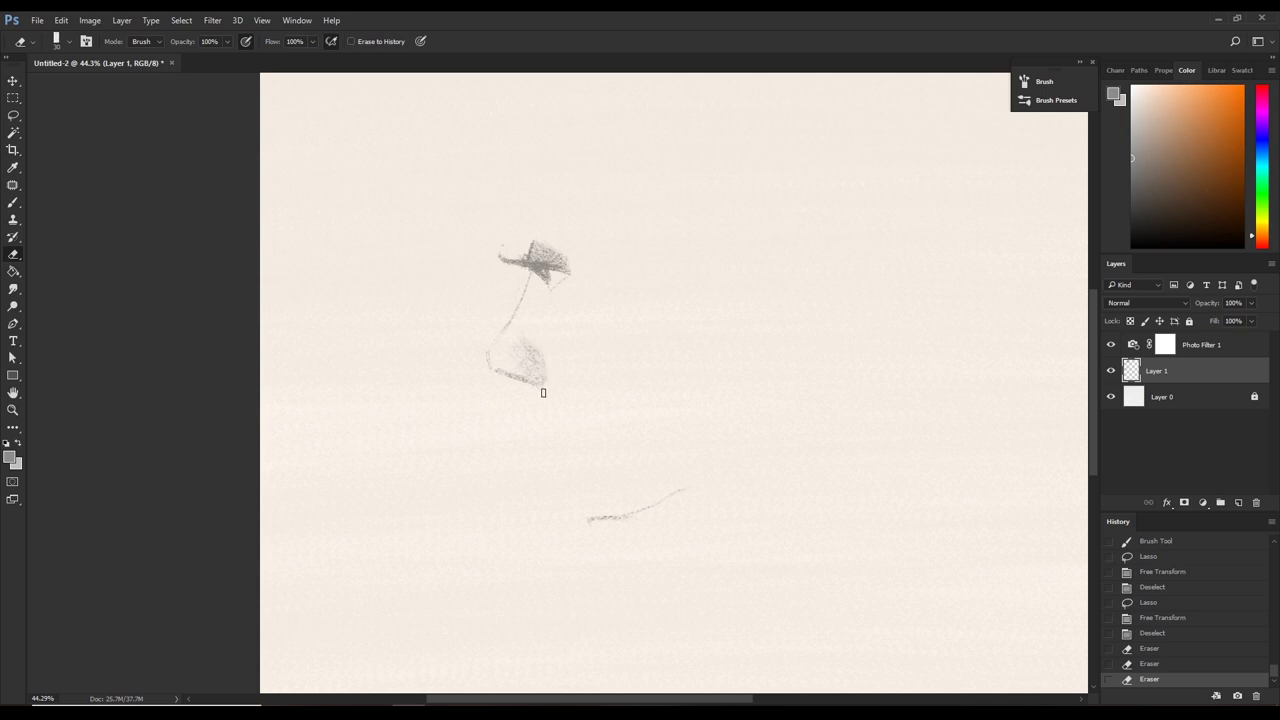
left_click(543, 392)
Add faint charcoal strokes beside and below the lips and a short one at the nose.
key("b")
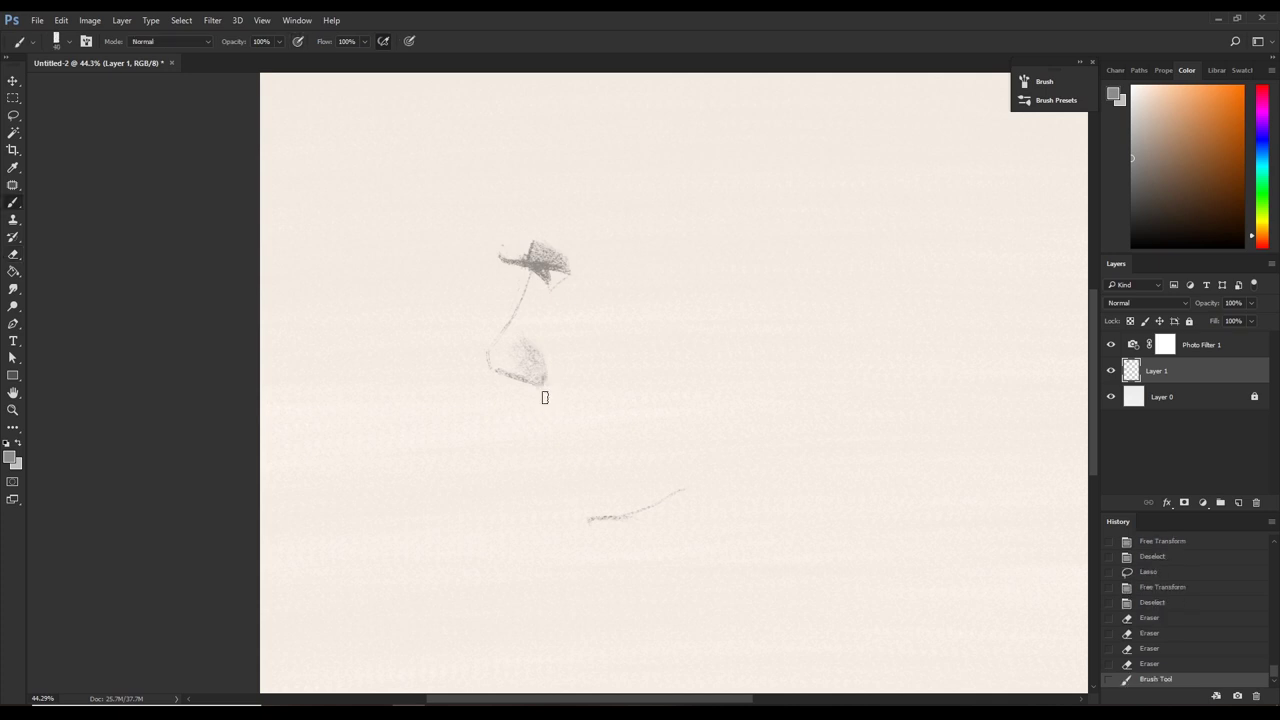
mouse_move(536, 378)
left_mouse_down()
mouse_move(545, 371)
mouse_move(540, 408)
mouse_move(530, 395)
left_mouse_up()
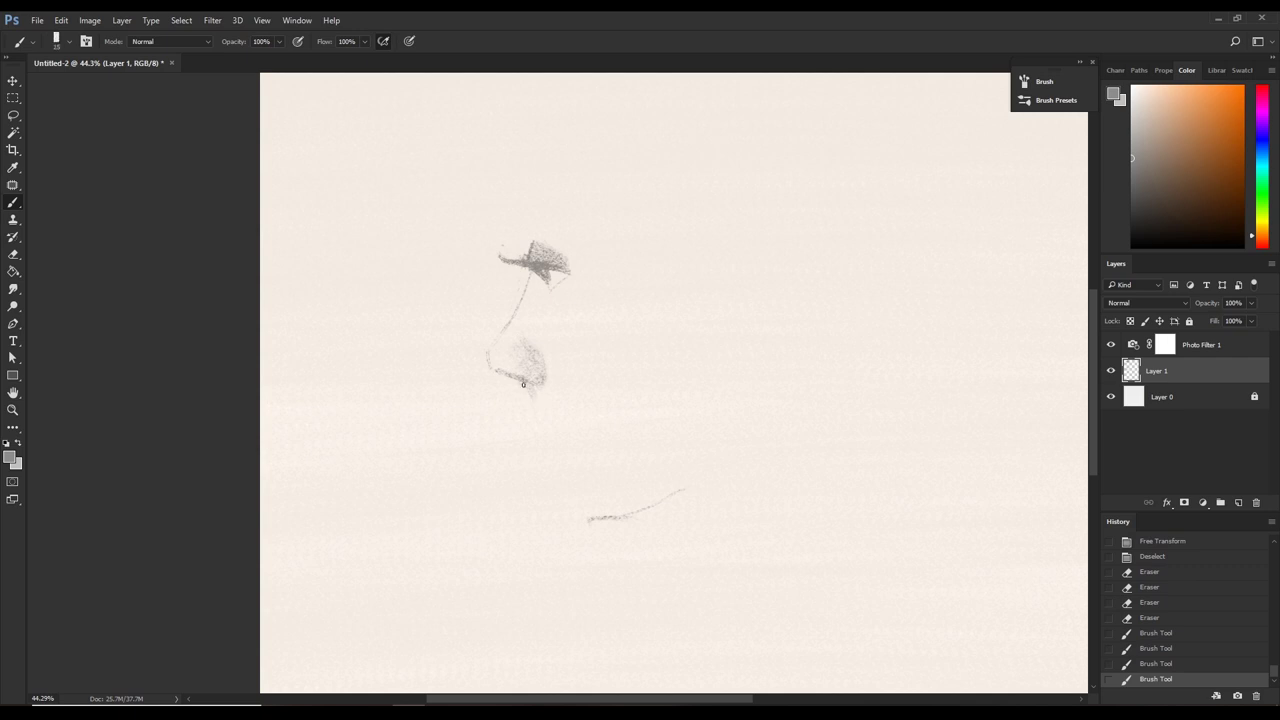
left_click_drag(523, 385, 526, 417)
left_click_drag(569, 272, 572, 274)
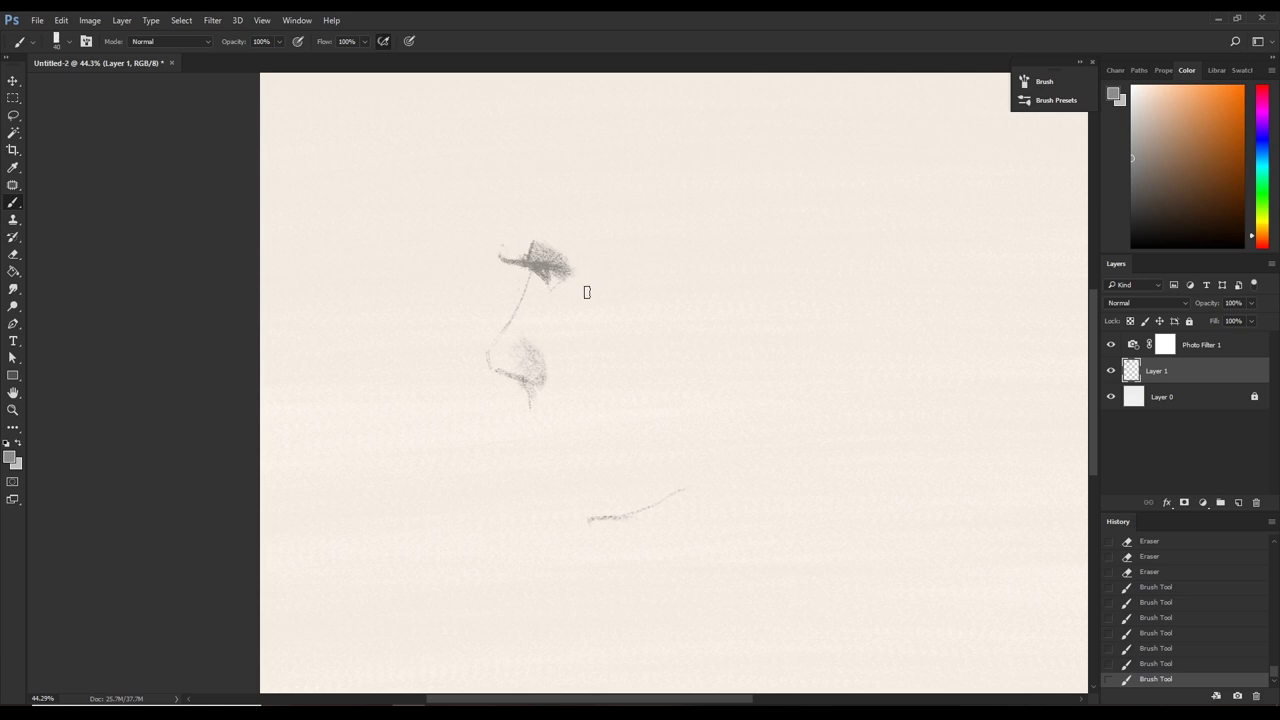
Darken the nose tip, then erase a little at the tip and trim the nose's top edge.
left_click_drag(554, 292, 574, 273)
left_click_drag(553, 295, 572, 292)
key("e")
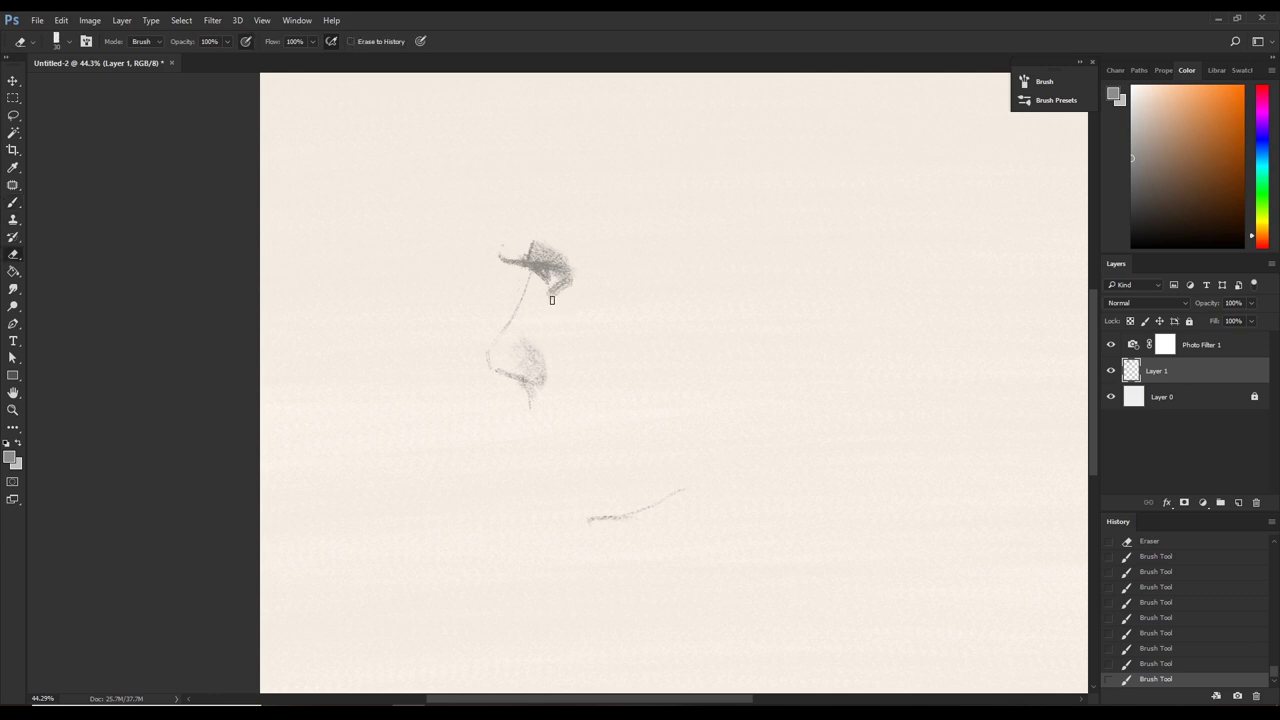
left_click_drag(551, 299, 571, 275)
key("b")
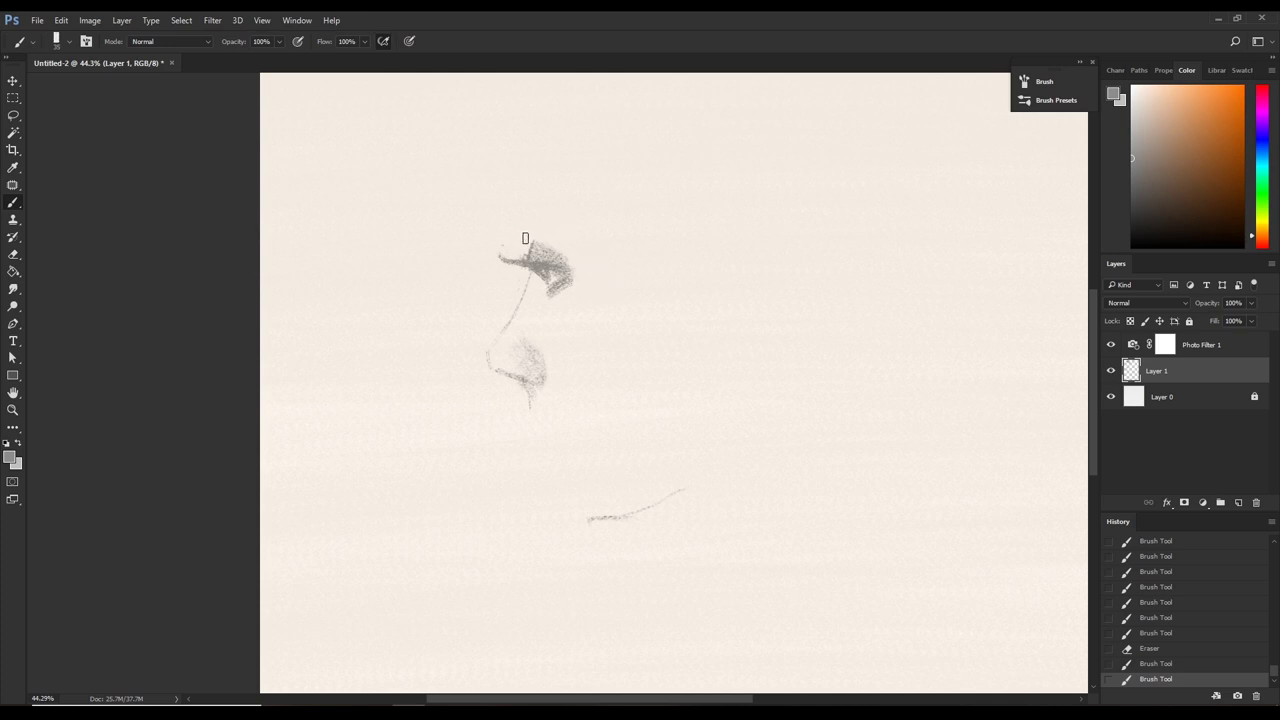
key("e")
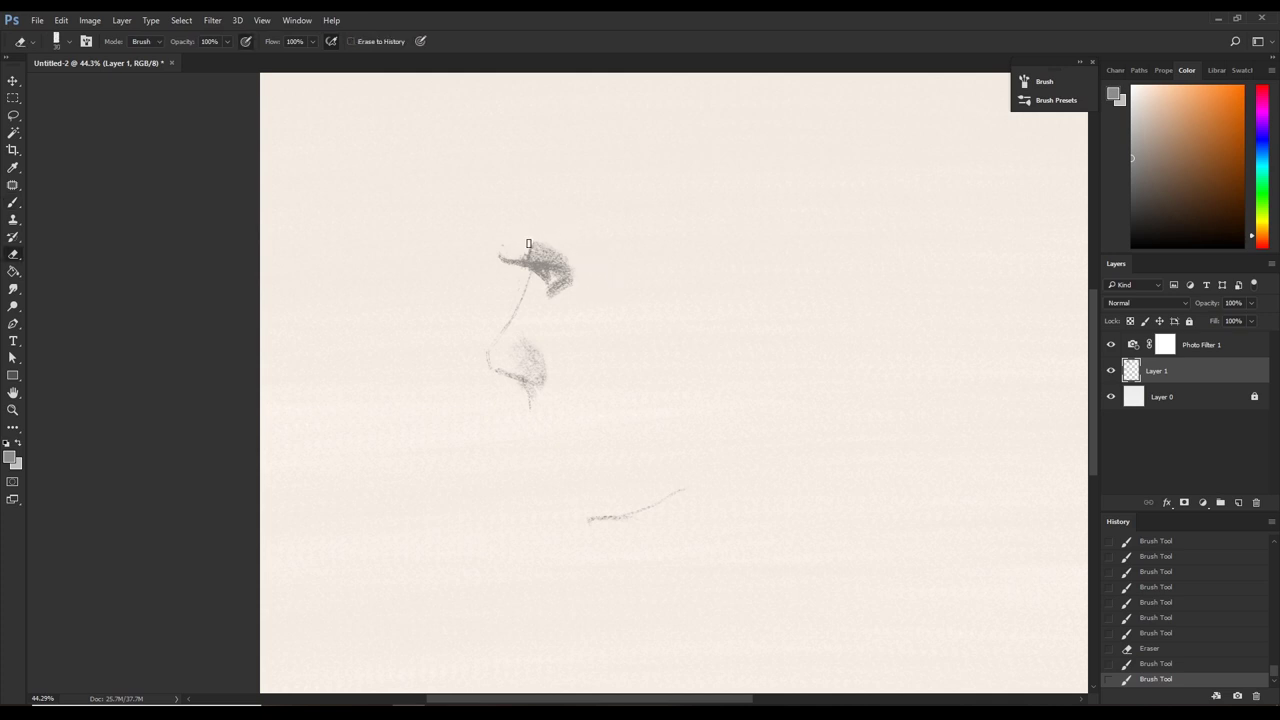
left_click_drag(537, 234, 561, 239)
key("b")
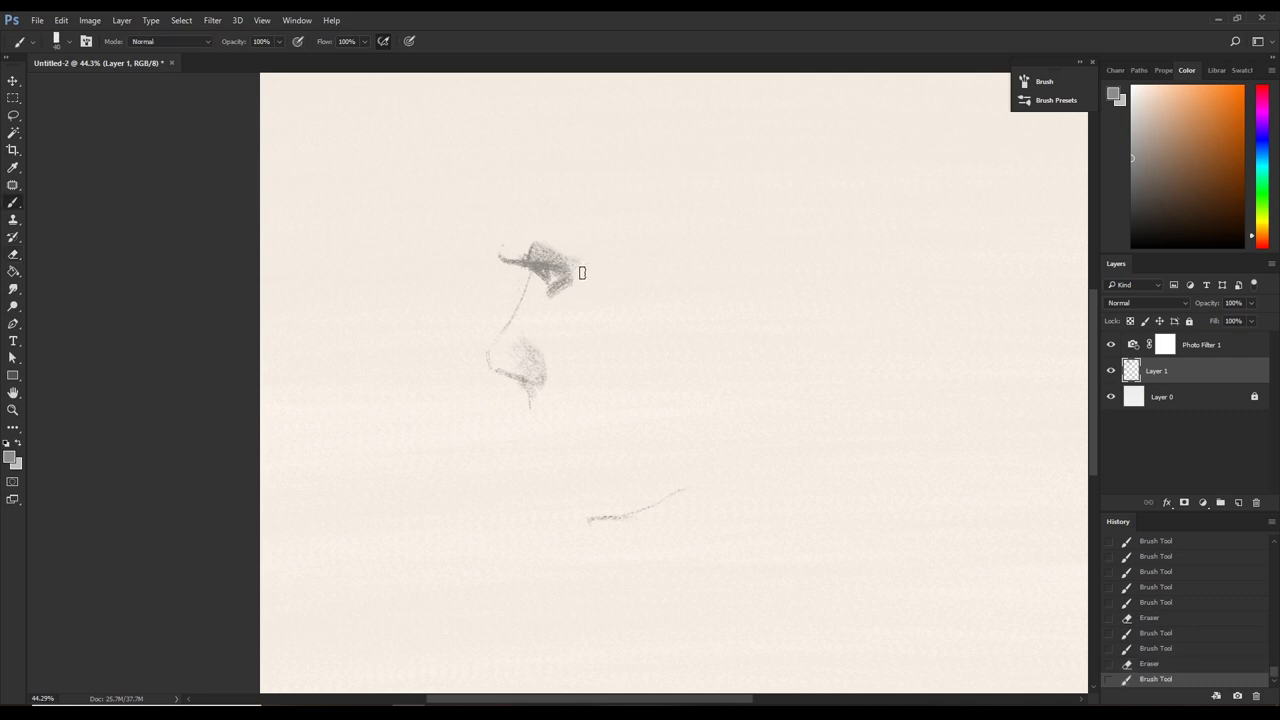
Add grey strokes along the nose's right edge and erase a bit at its lower right.
left_click_drag(565, 261, 583, 278)
mouse_move(569, 281)
left_mouse_down()
mouse_move(578, 268)
mouse_move(578, 282)
left_mouse_up()
mouse_move(568, 277)
left_mouse_down()
mouse_move(564, 292)
mouse_move(563, 280)
left_mouse_up()
left_click_drag(577, 277, 571, 279)
key("e")
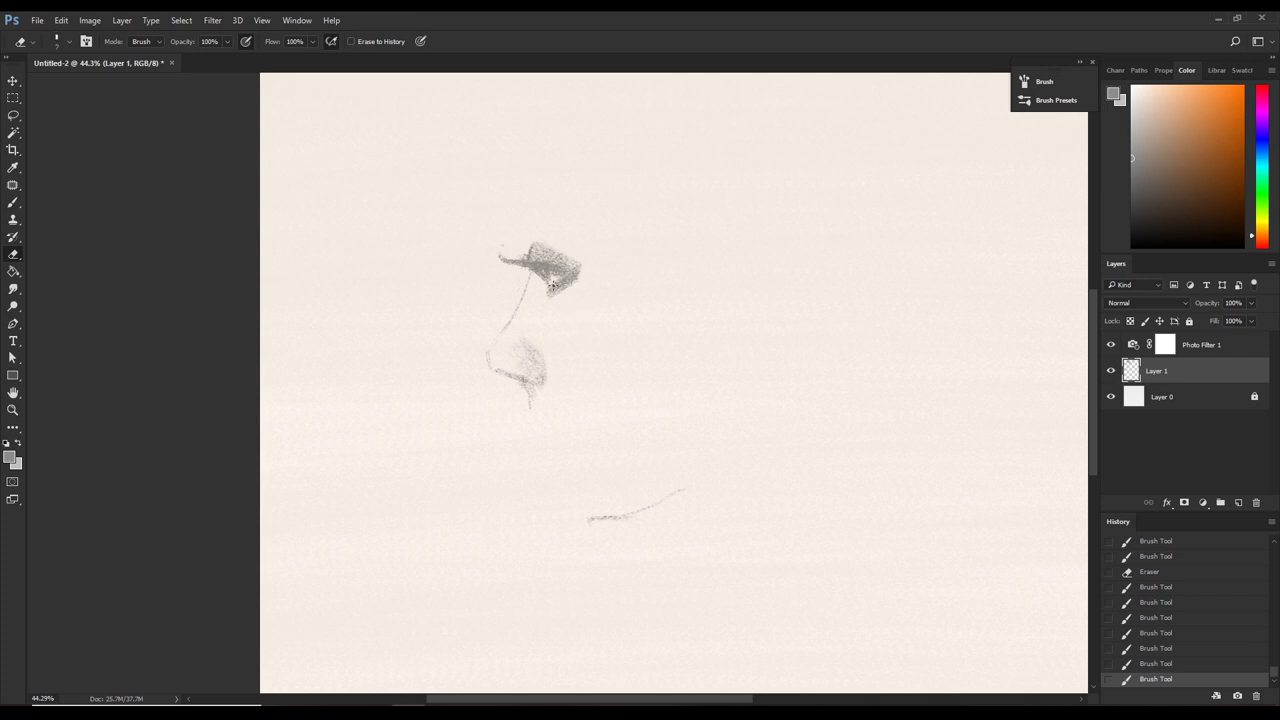
mouse_move(550, 285)
left_mouse_down()
mouse_move(557, 297)
mouse_move(541, 277)
left_mouse_up()
key("b")
Erase a small spot near the nose, then add light shading over and right of it at brush size 70.
key("e")
key("b")
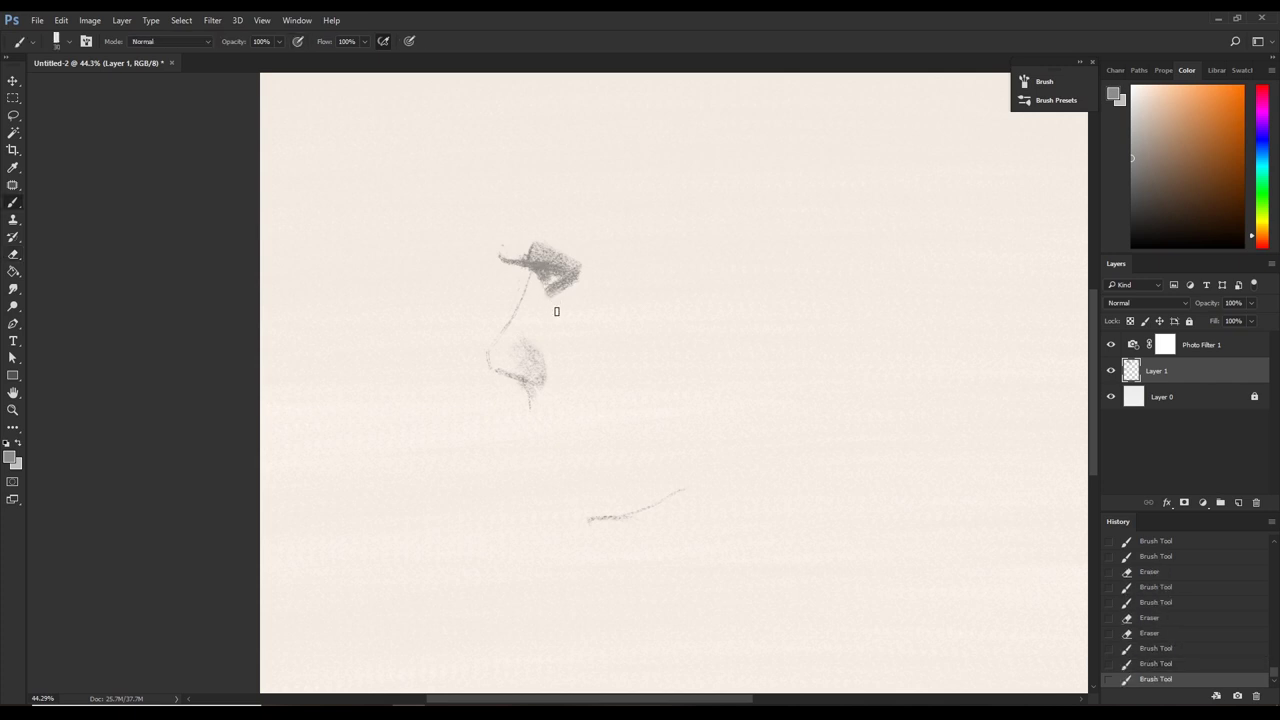
key("e")
left_click(548, 299)
key("b")
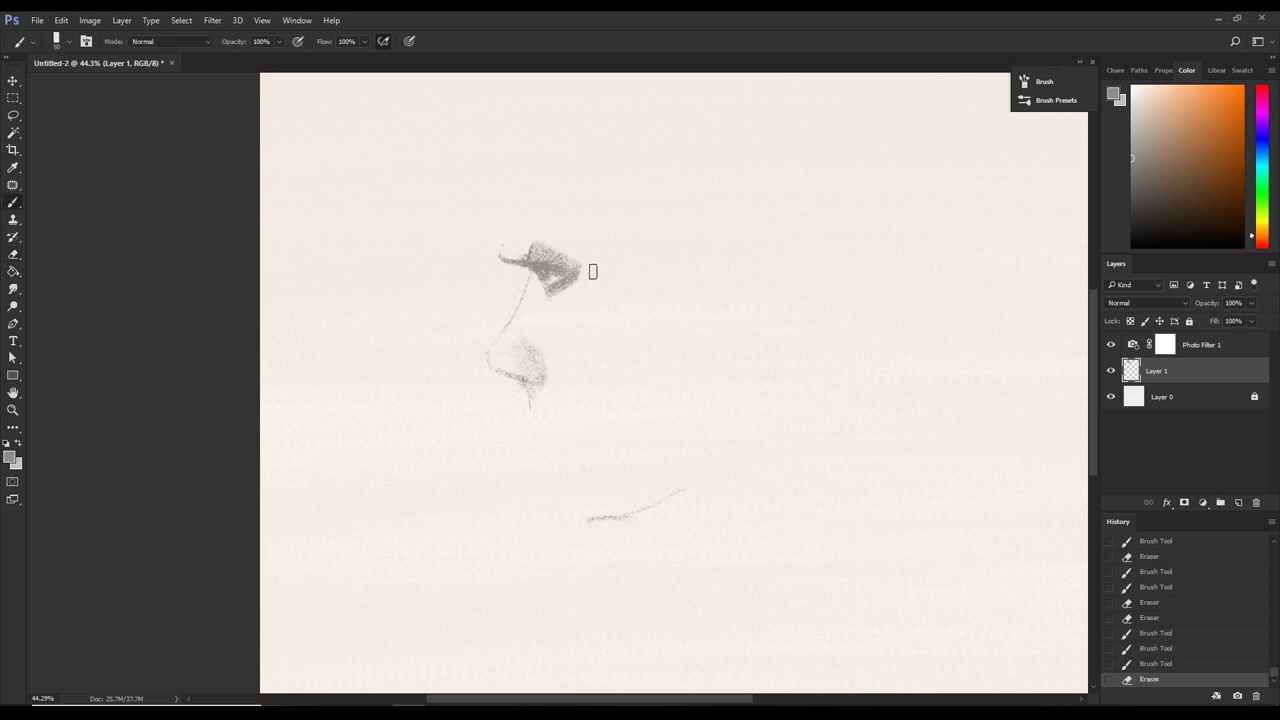
key("bracketright")
key("bracketright")
key("bracketright")
key("bracketright")
mouse_move(566, 269)
left_mouse_down()
mouse_move(600, 260)
mouse_move(594, 251)
mouse_move(581, 266)
left_mouse_up()
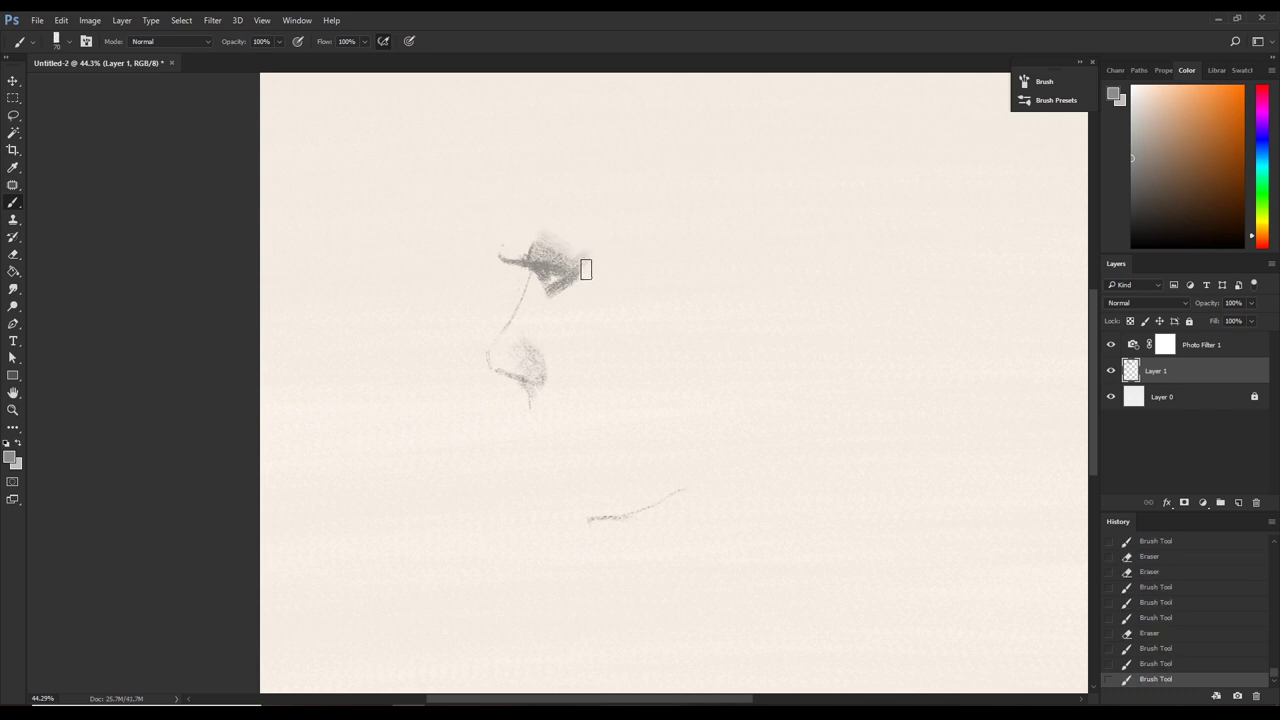
left_click_drag(551, 236, 587, 274)
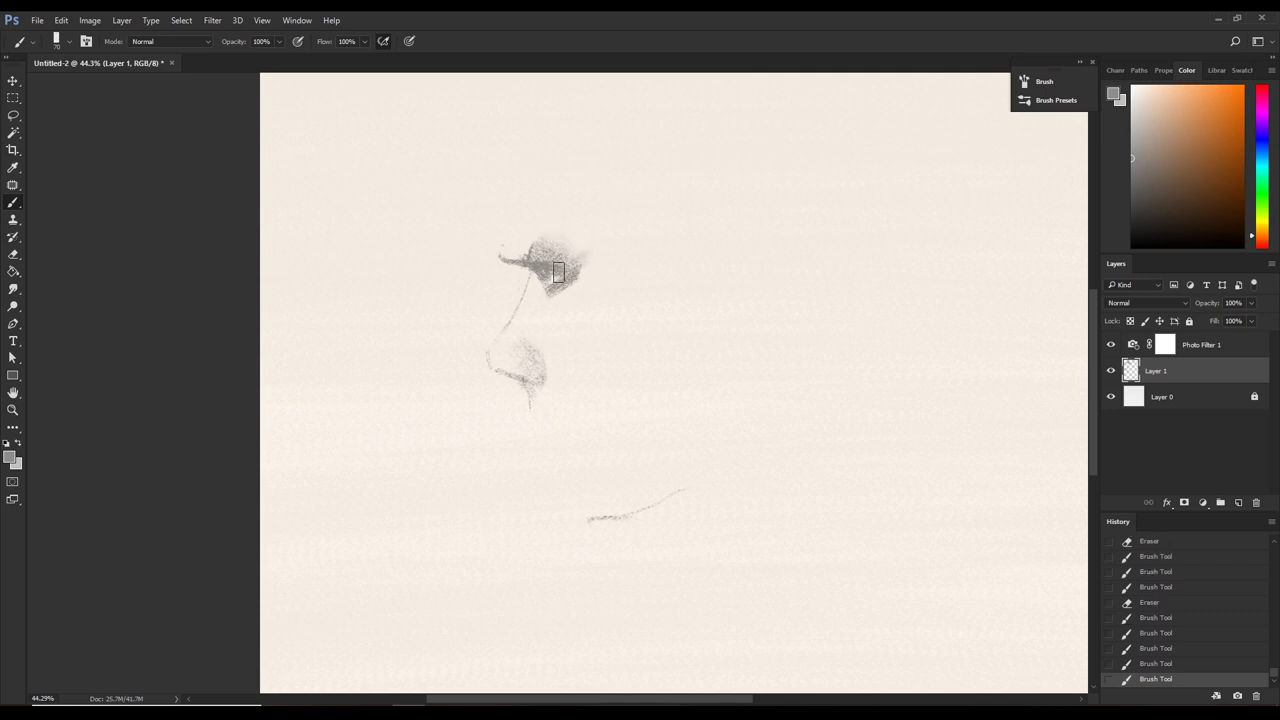
Shade the top of the lips, lightening part with a size-48 eraser, and deepen the nose shading.
mouse_move(519, 337)
left_mouse_down()
mouse_move(543, 352)
mouse_move(498, 345)
mouse_move(528, 312)
mouse_move(535, 326)
left_mouse_up()
key("e")
key("bracketright")
key("bracketright")
key("bracketright")
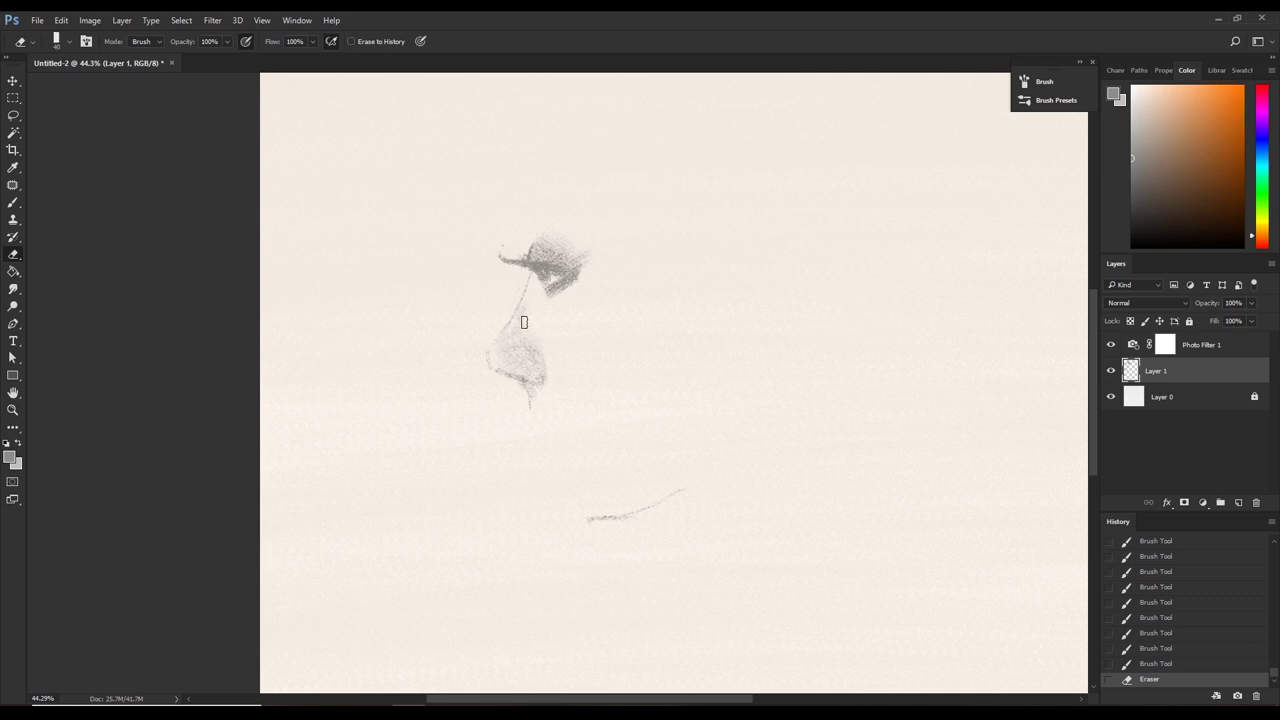
left_click_drag(513, 332, 529, 328)
key("b")
mouse_move(534, 376)
left_mouse_down()
mouse_move(554, 372)
mouse_move(494, 393)
mouse_move(560, 363)
left_mouse_up()
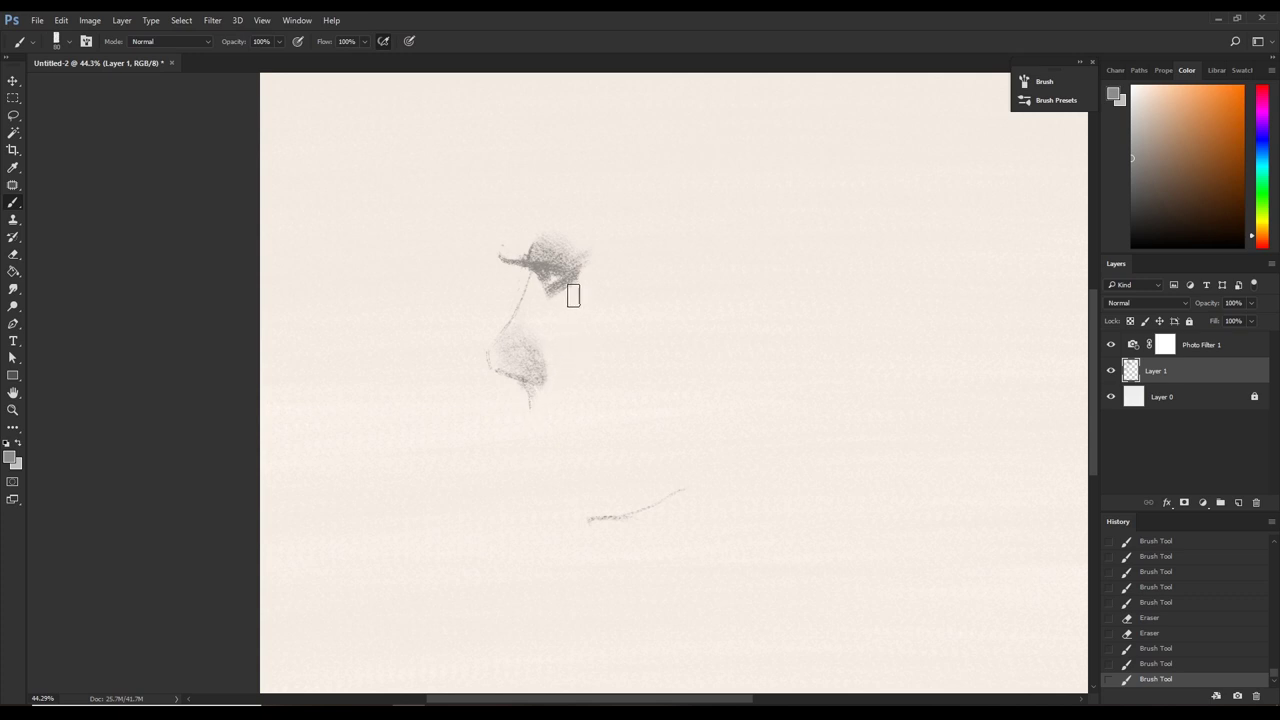
left_click_drag(586, 266, 557, 308)
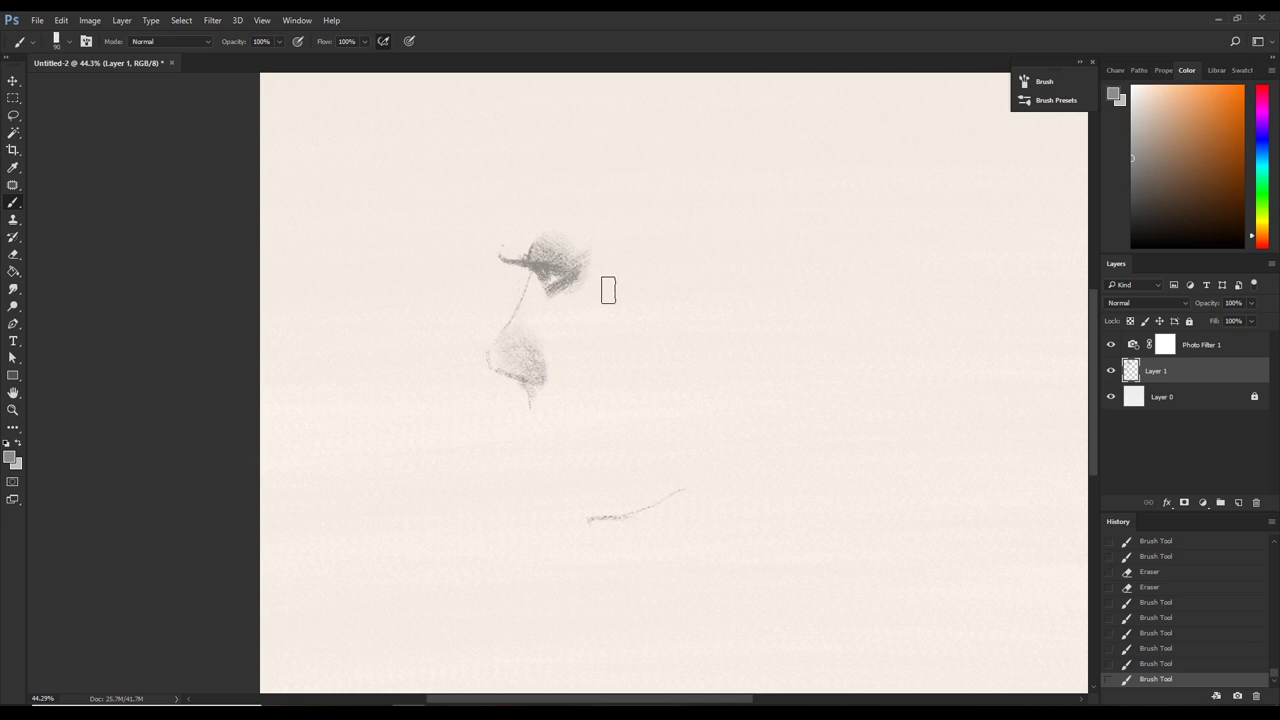
key("bracketright")
Paint faint cheek shading beside the nose and soften it with a large eraser.
left_click_drag(623, 275, 588, 336)
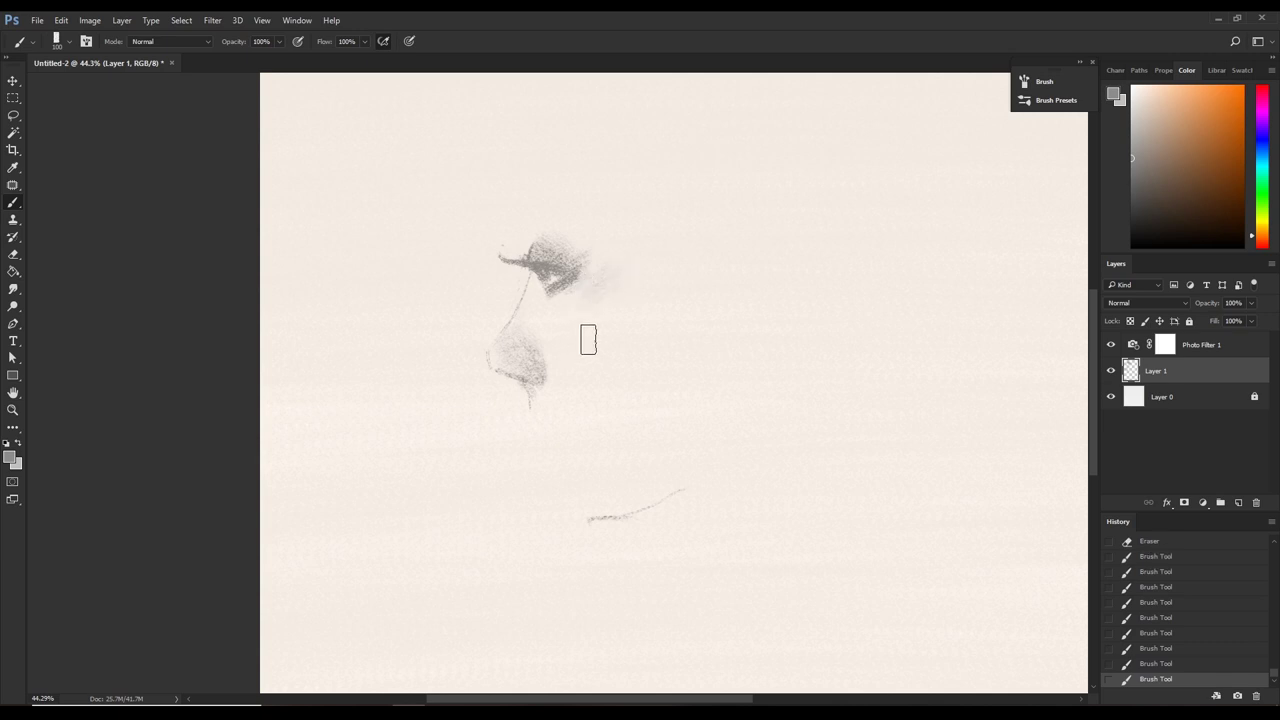
mouse_move(580, 325)
left_mouse_down()
mouse_move(569, 343)
mouse_move(608, 297)
mouse_move(589, 354)
mouse_move(594, 300)
mouse_move(569, 354)
mouse_move(583, 374)
mouse_move(574, 394)
mouse_move(600, 340)
mouse_move(591, 414)
mouse_move(580, 397)
mouse_move(574, 437)
mouse_move(567, 379)
mouse_move(569, 420)
mouse_move(594, 414)
mouse_move(614, 326)
left_mouse_up()
key("bracketright")
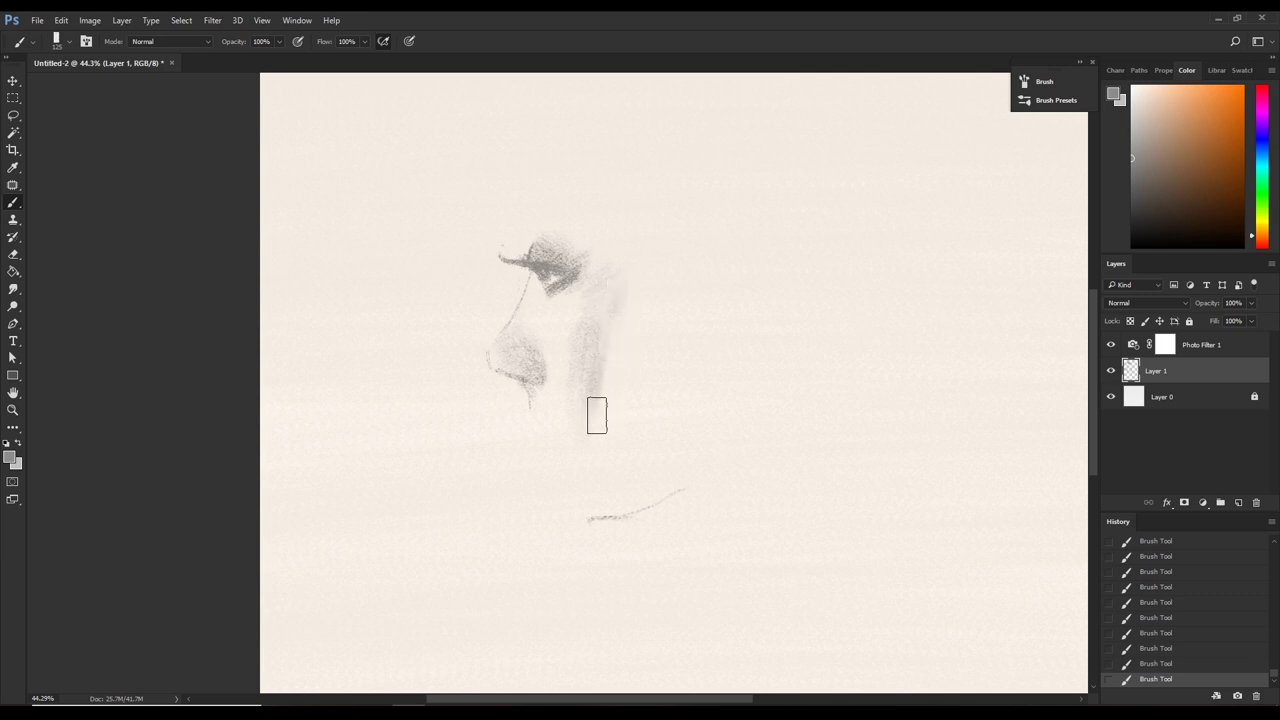
key("e")
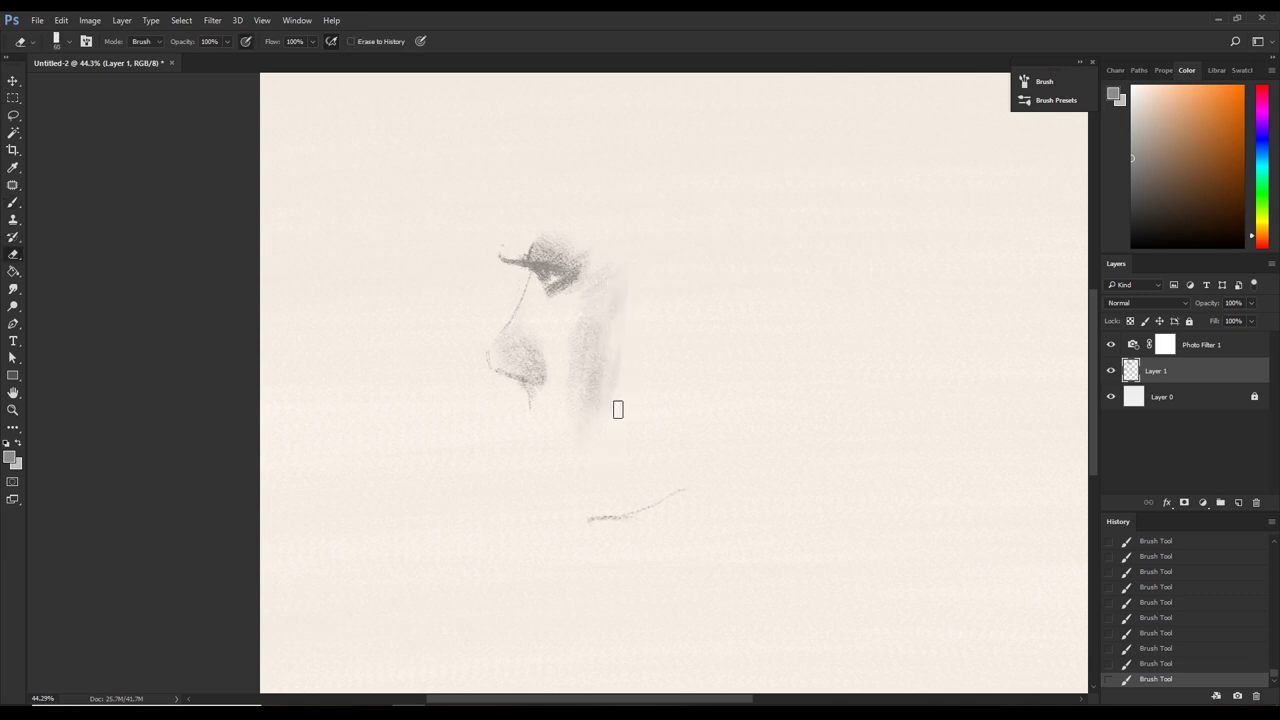
key("bracketright")
key("bracketright")
mouse_move(616, 428)
left_mouse_down()
mouse_move(594, 431)
mouse_move(629, 391)
mouse_move(563, 389)
mouse_move(583, 336)
left_mouse_up()
mouse_move(608, 274)
left_mouse_down()
mouse_move(615, 292)
mouse_move(580, 403)
mouse_move(587, 438)
left_mouse_up()
Add vertical shading beside and below the lips, lightening it and repainting with a size-90 brush.
key("b")
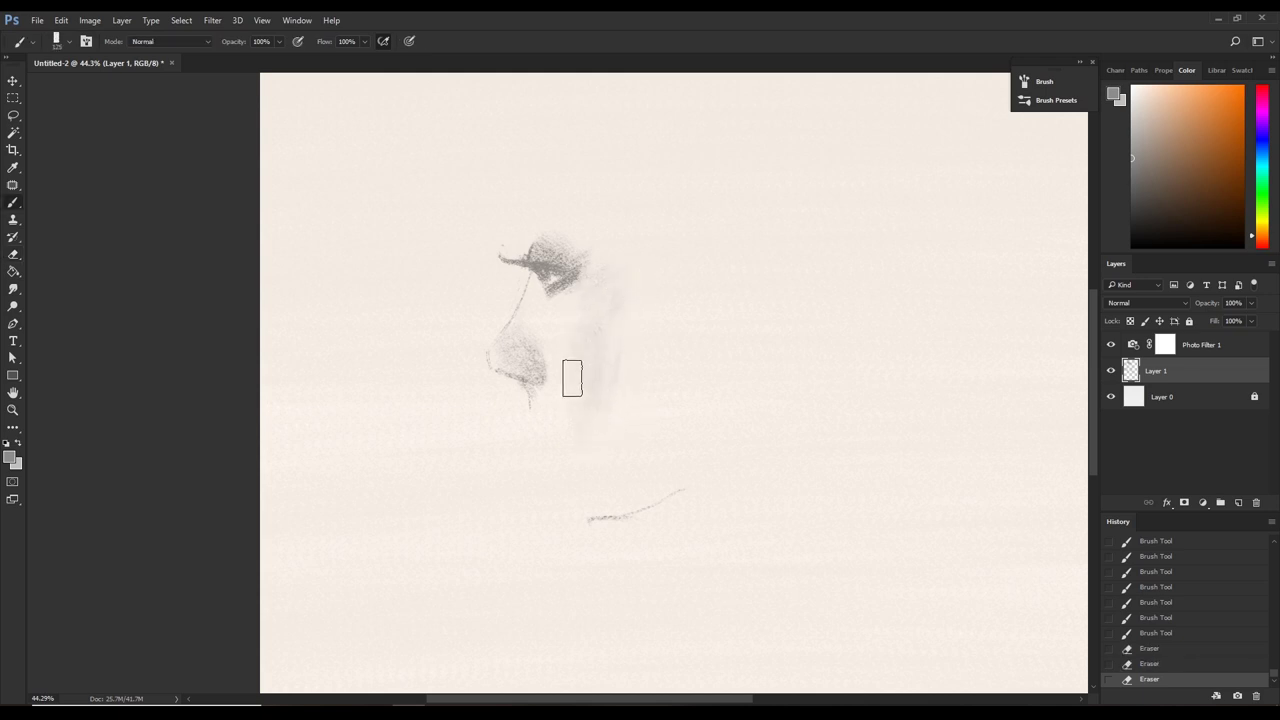
mouse_move(569, 374)
left_mouse_down()
mouse_move(560, 357)
mouse_move(563, 440)
mouse_move(567, 345)
left_mouse_up()
key("e")
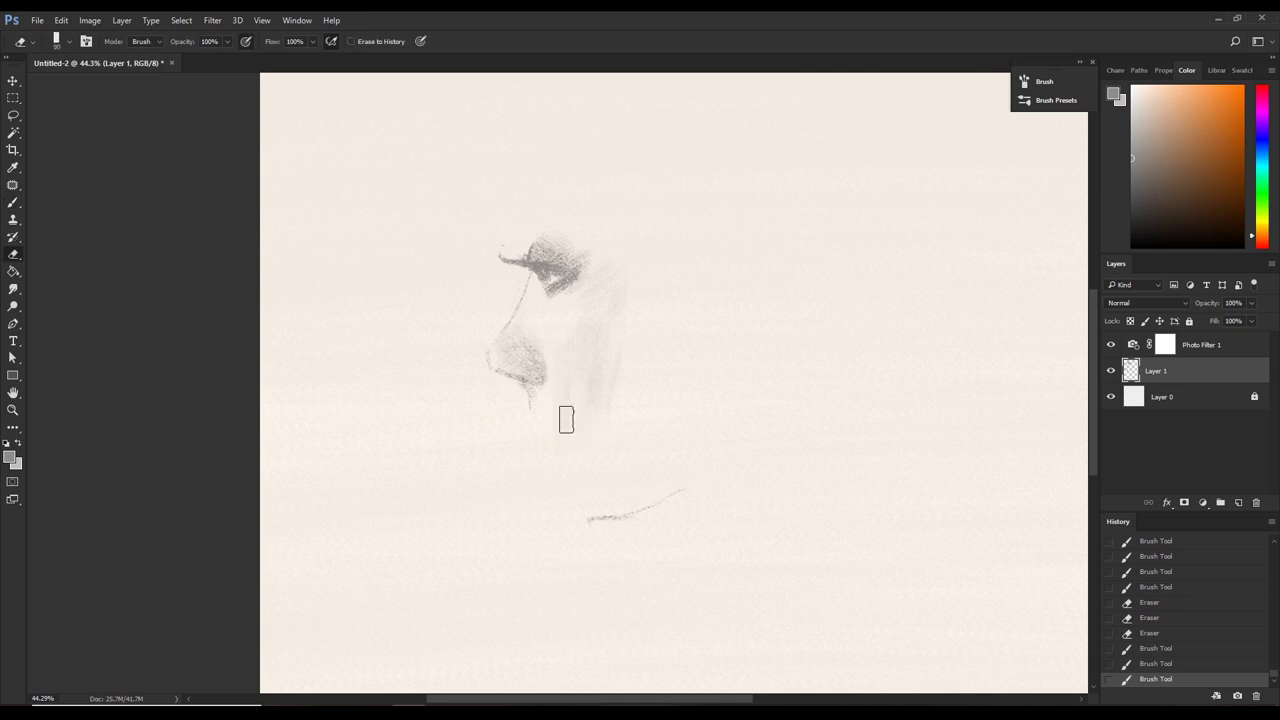
left_click_drag(563, 417, 583, 440)
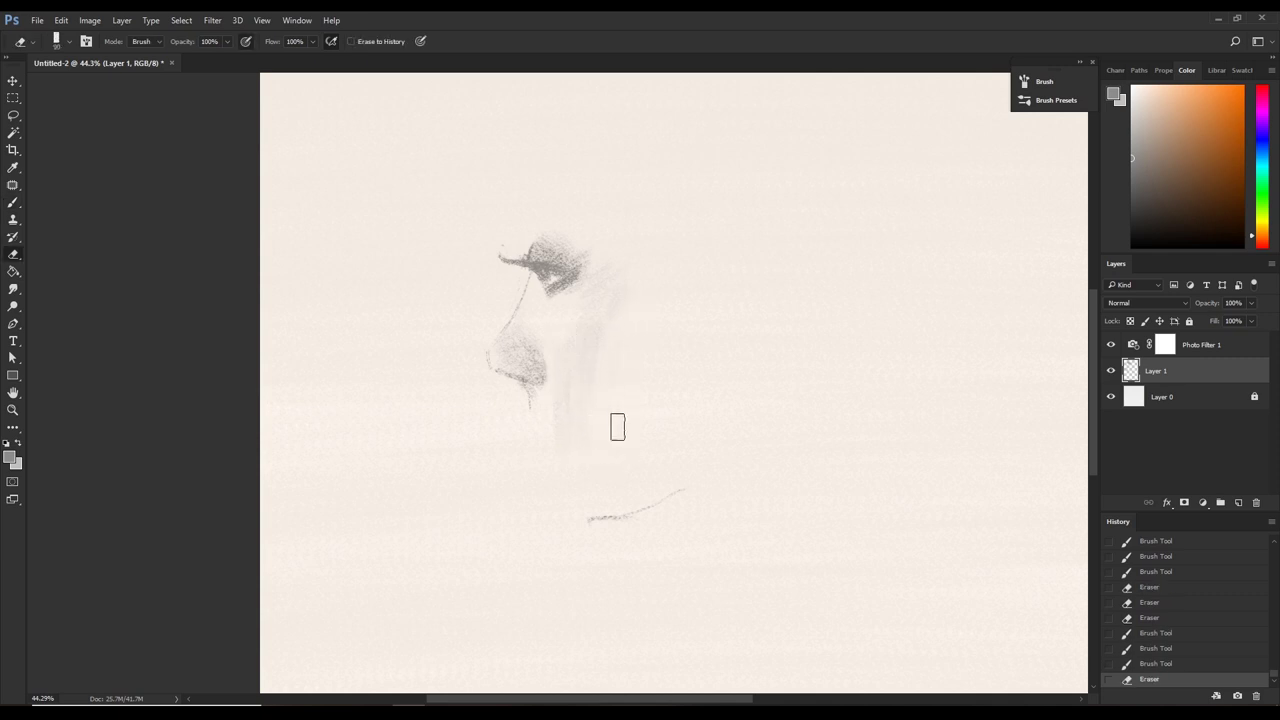
mouse_move(614, 423)
left_mouse_down()
mouse_move(649, 429)
mouse_move(623, 471)
left_mouse_up()
key("b")
key("bracketleft")
key("bracketleft")
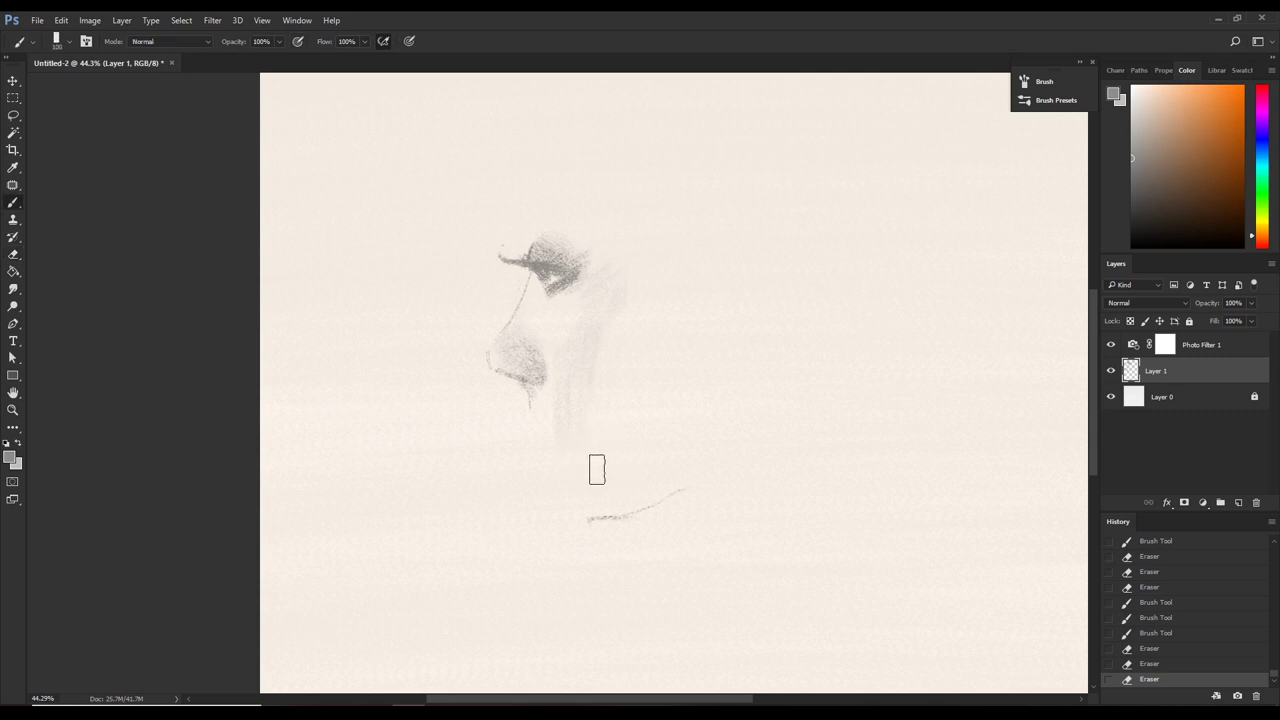
left_click_drag(533, 419, 527, 413)
left_click_drag(565, 420, 549, 457)
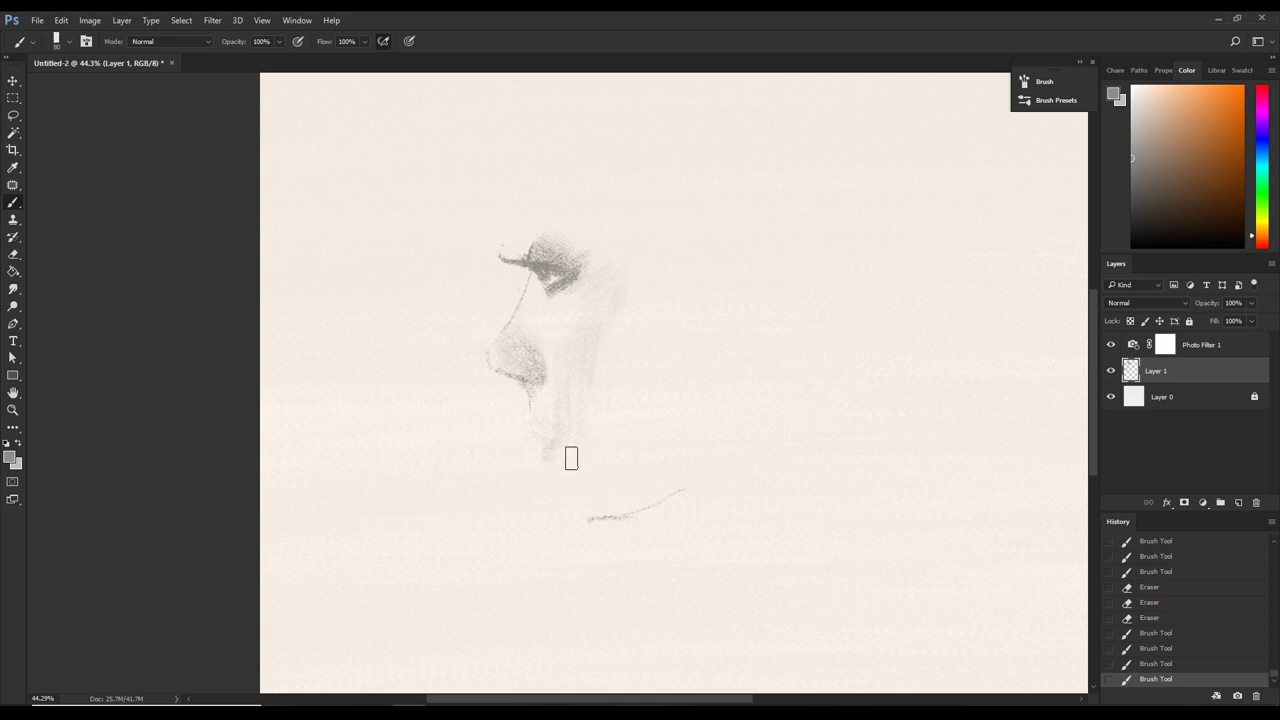
Extend the shading and chin line downward with a size-100 brush, then shrink the brush and eraser.
key("bracketright")
left_click_drag(569, 460, 586, 470)
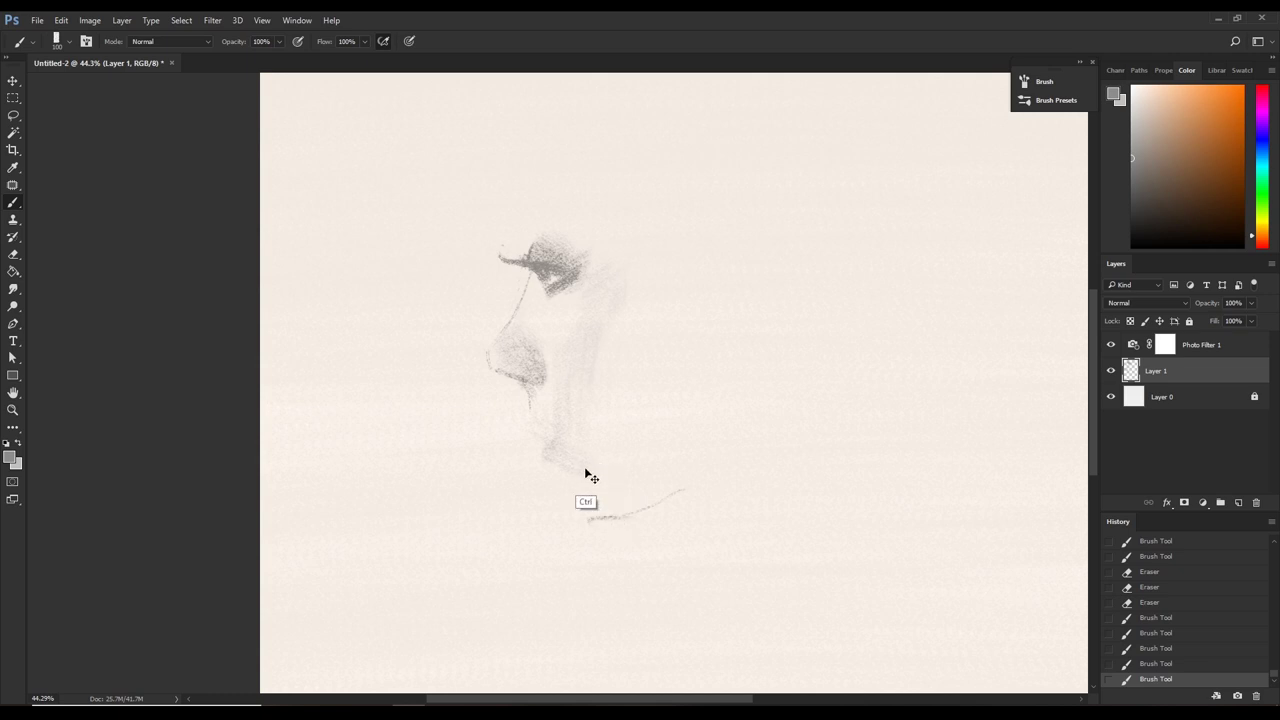
left_click_drag(551, 450, 562, 462)
left_click_drag(581, 503, 639, 520)
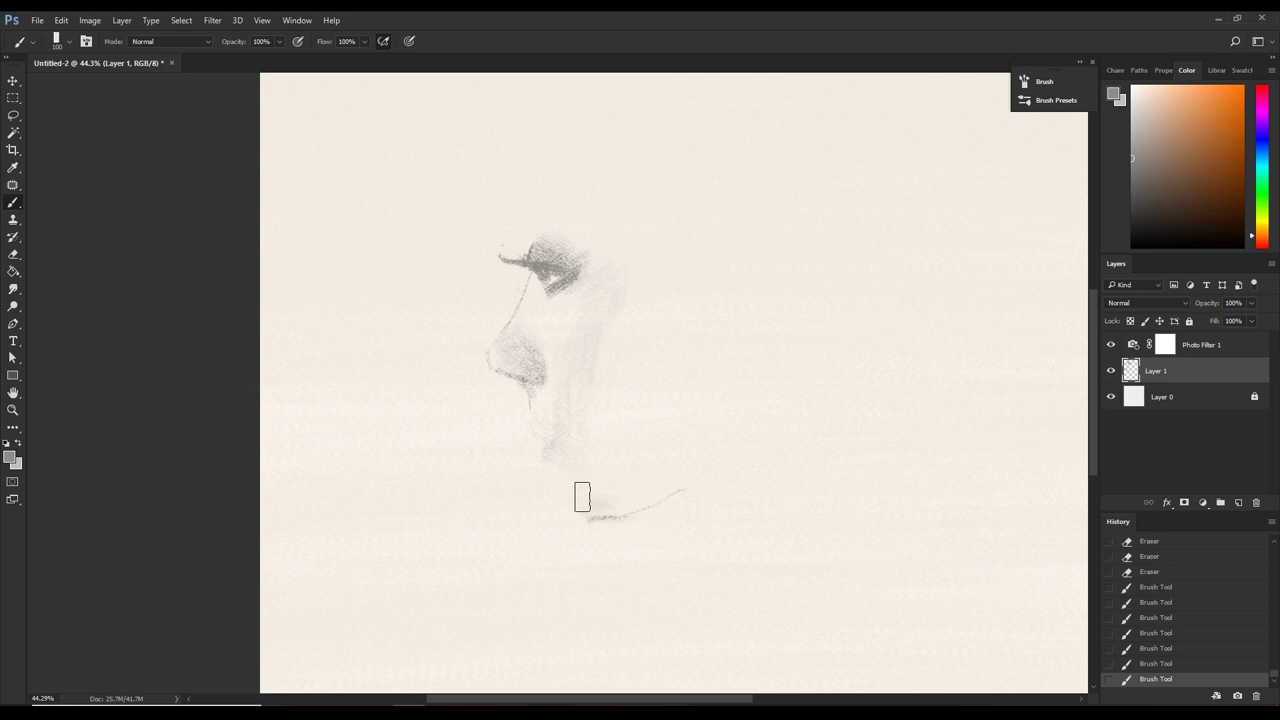
left_click_drag(576, 492, 591, 500)
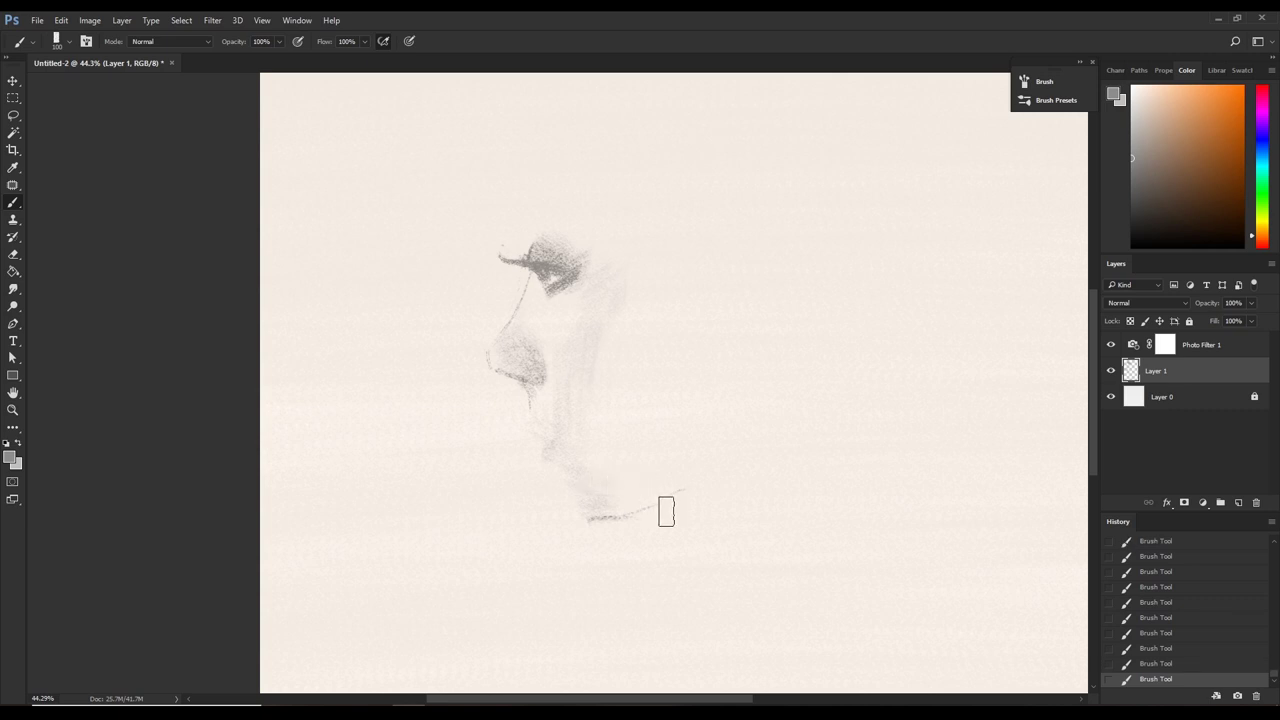
key("e")
key("bracketleft")
key("bracketleft")
key("bracketleft")
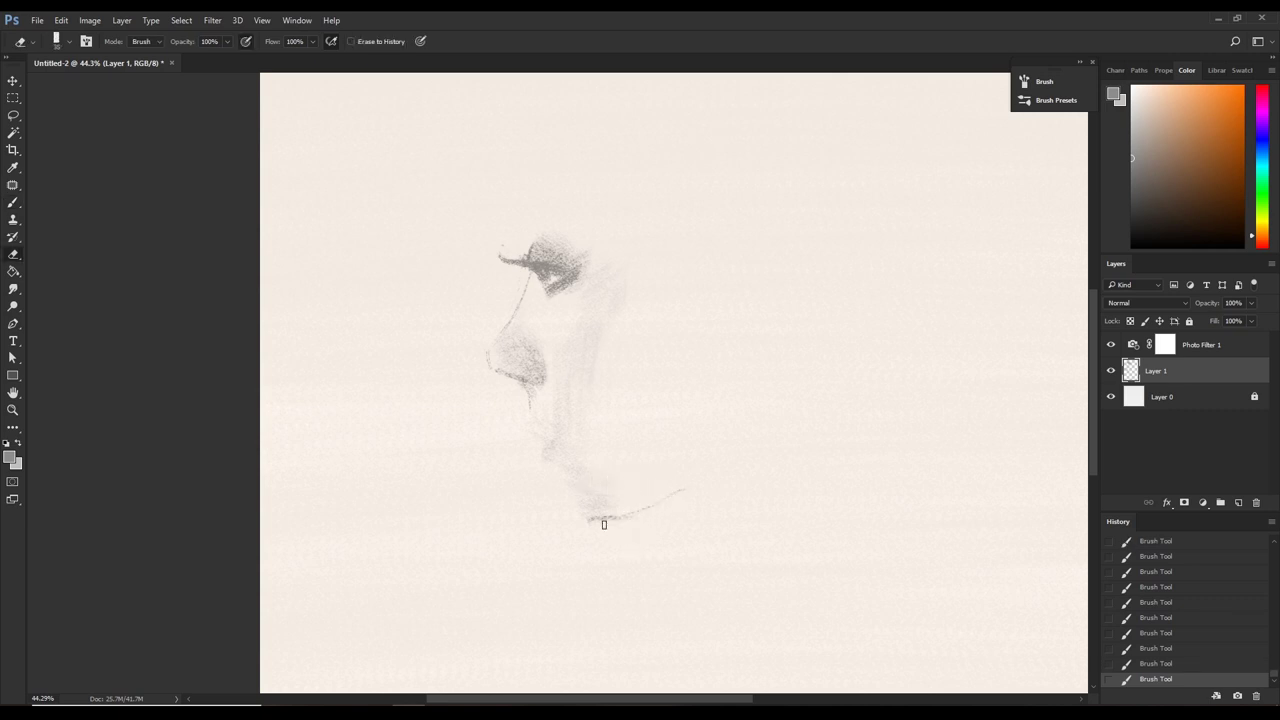
key("b")
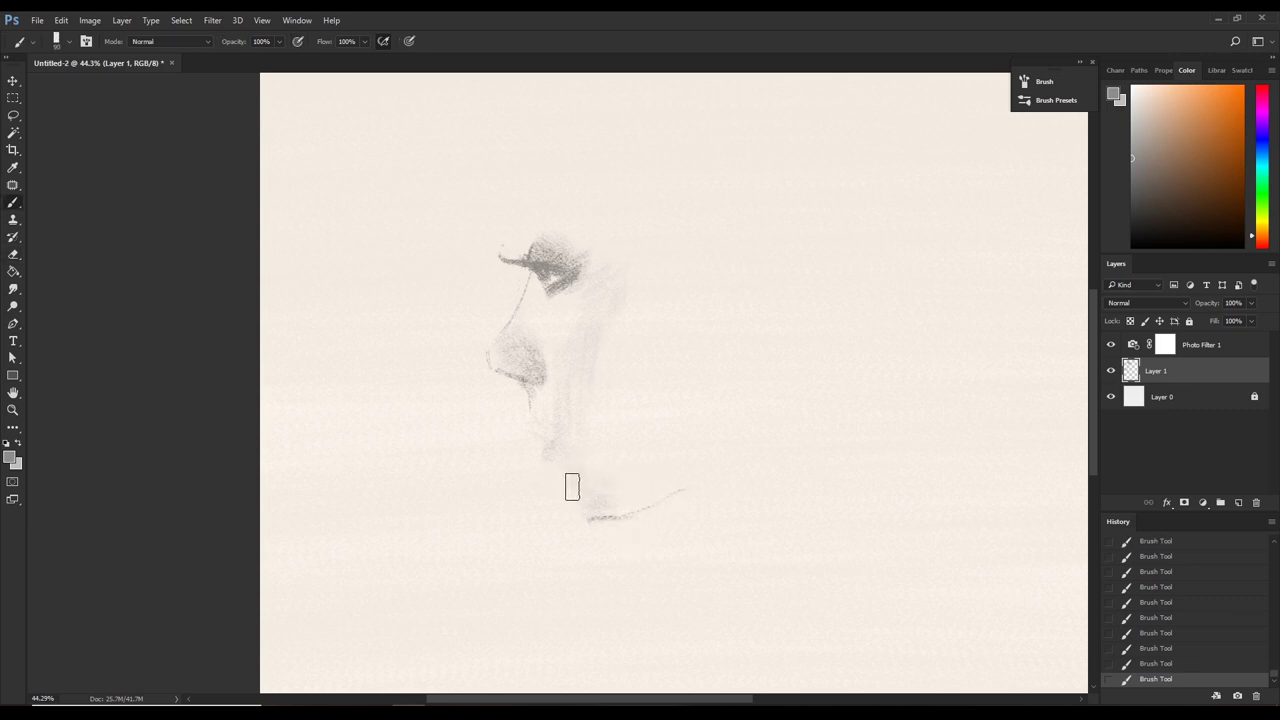
key("bracketleft")
key("bracketleft")
key("bracketleft")
key("e")
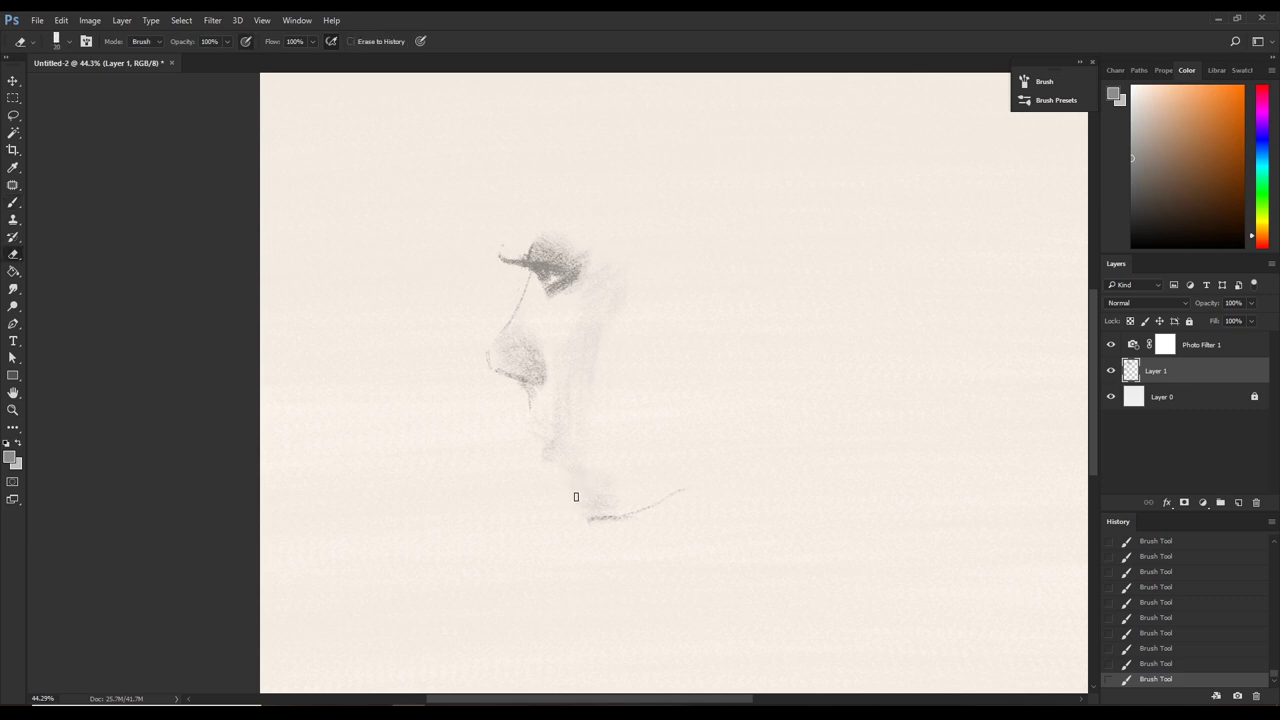
key("b")
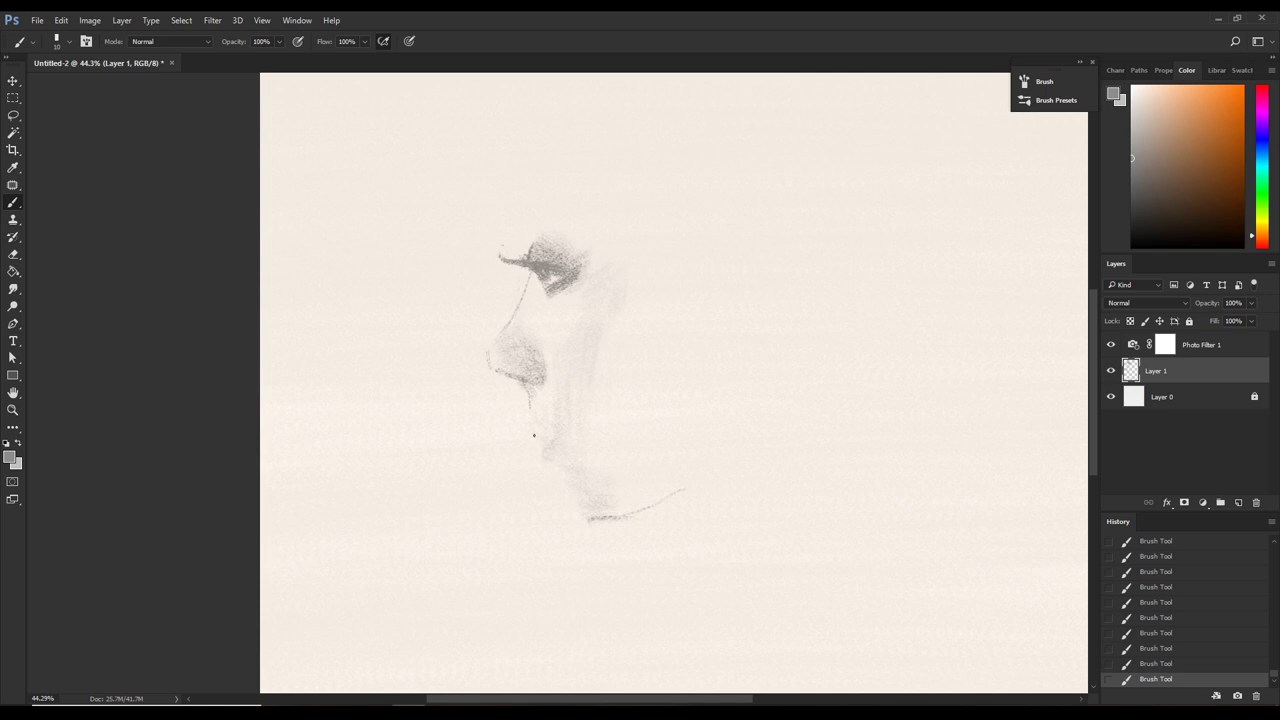
Add a short chin stroke and faint chin shading, then erase parts of the chin line.
left_click_drag(533, 435, 545, 437)
key("ctrl+z")
key("ctrl+shift+z")
left_click_drag(560, 468, 585, 479)
key("e")
mouse_move(577, 511)
left_mouse_down()
mouse_move(586, 517)
mouse_move(549, 463)
left_mouse_up()
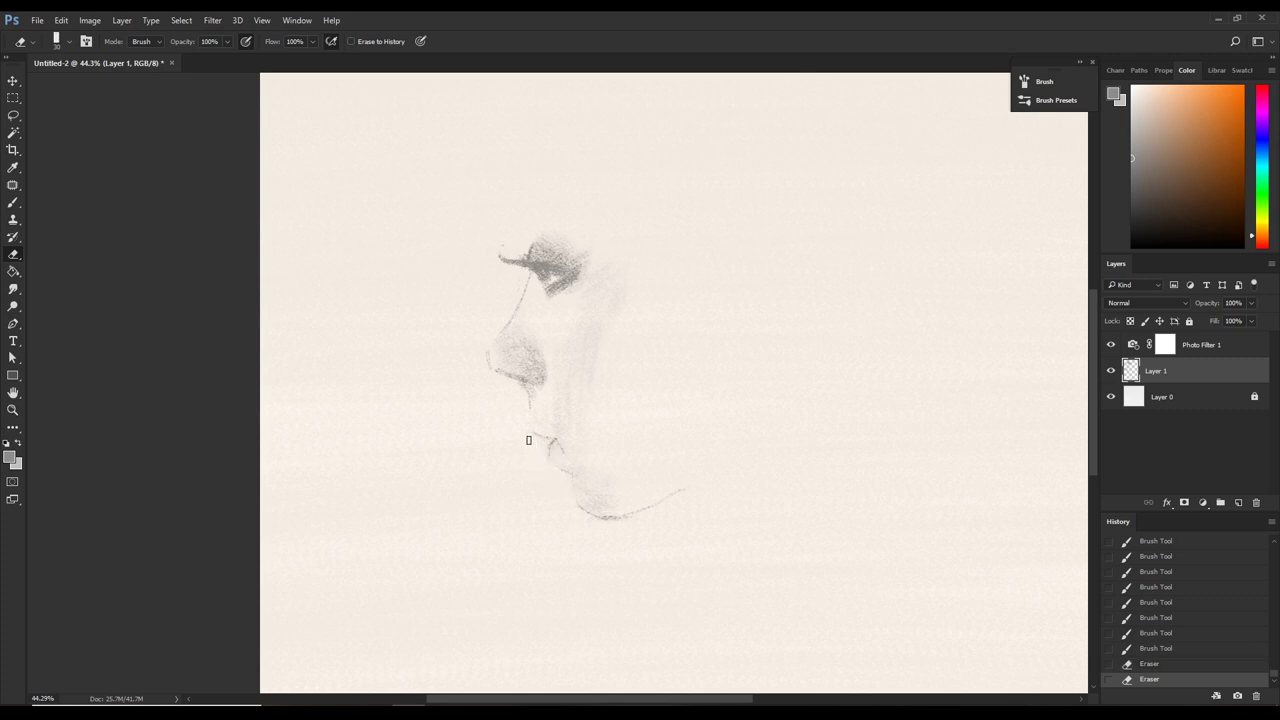
mouse_move(521, 430)
left_mouse_down()
mouse_move(557, 462)
mouse_move(560, 440)
mouse_move(588, 474)
mouse_move(562, 453)
left_mouse_up()
key("b")
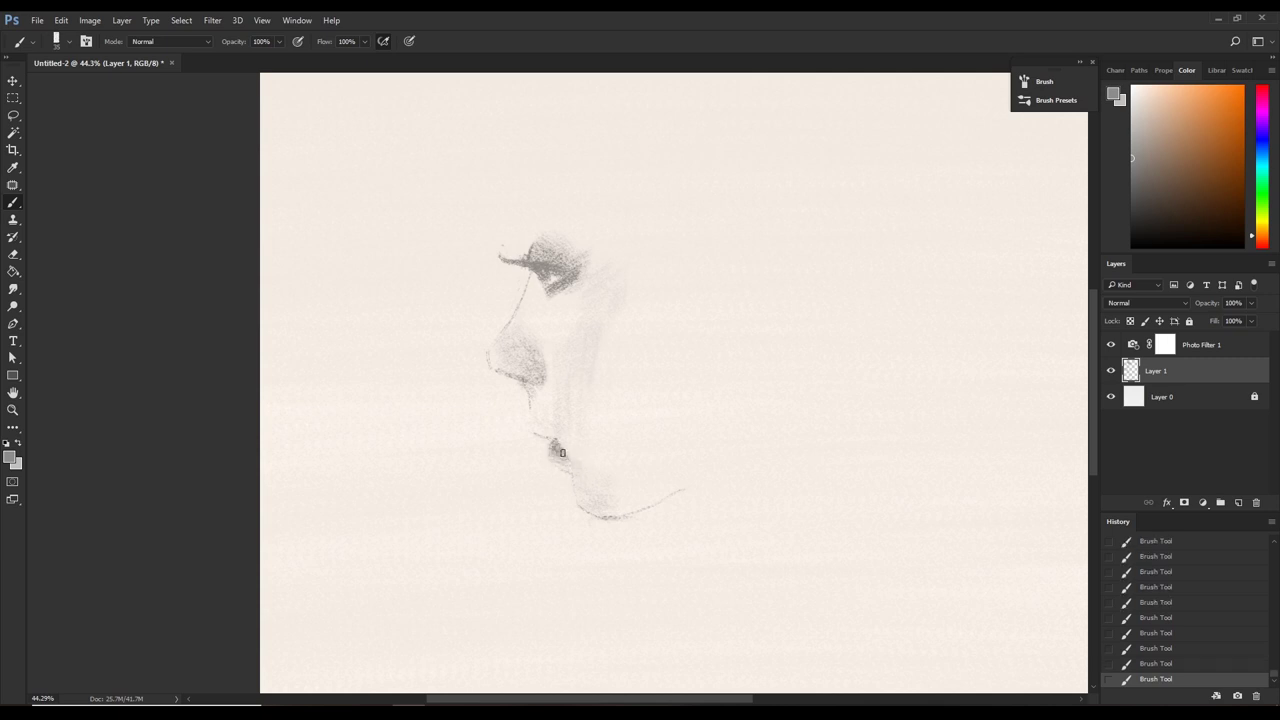
Erase more faint stray marks around the chin.
key("e")
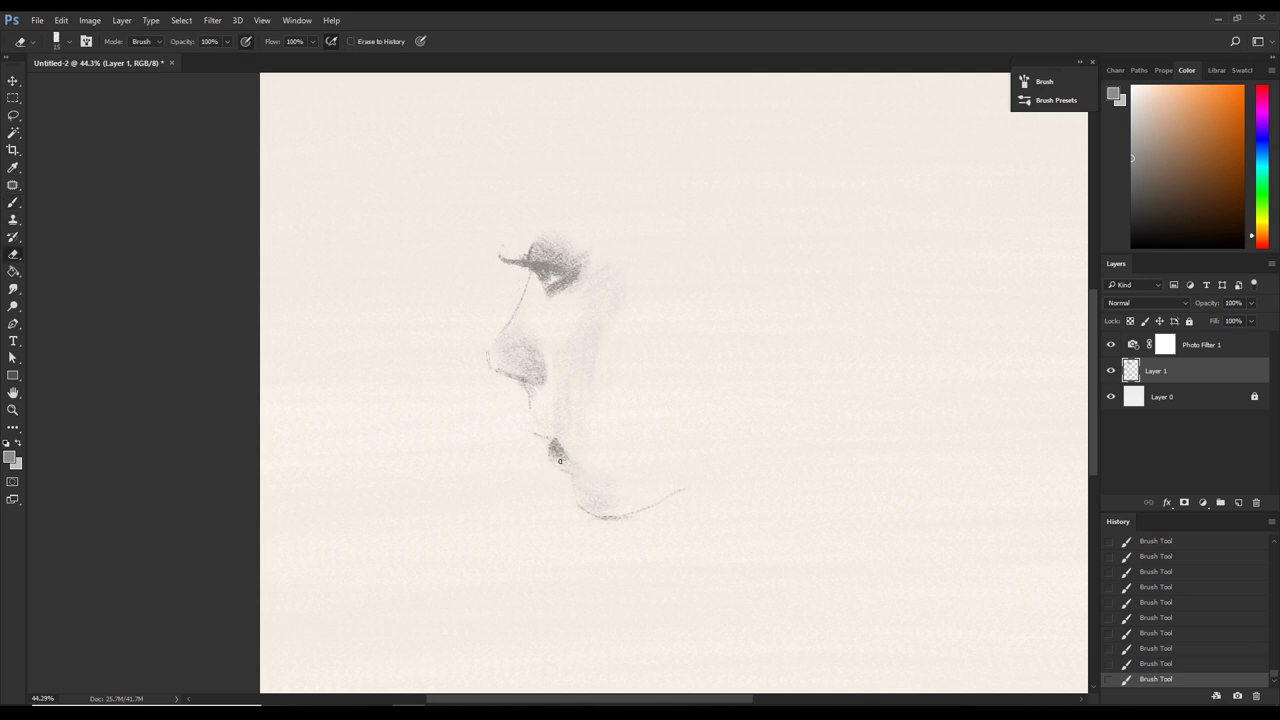
left_click_drag(560, 461, 606, 493)
left_click_drag(562, 461, 568, 444)
left_click(557, 436)
key("b")
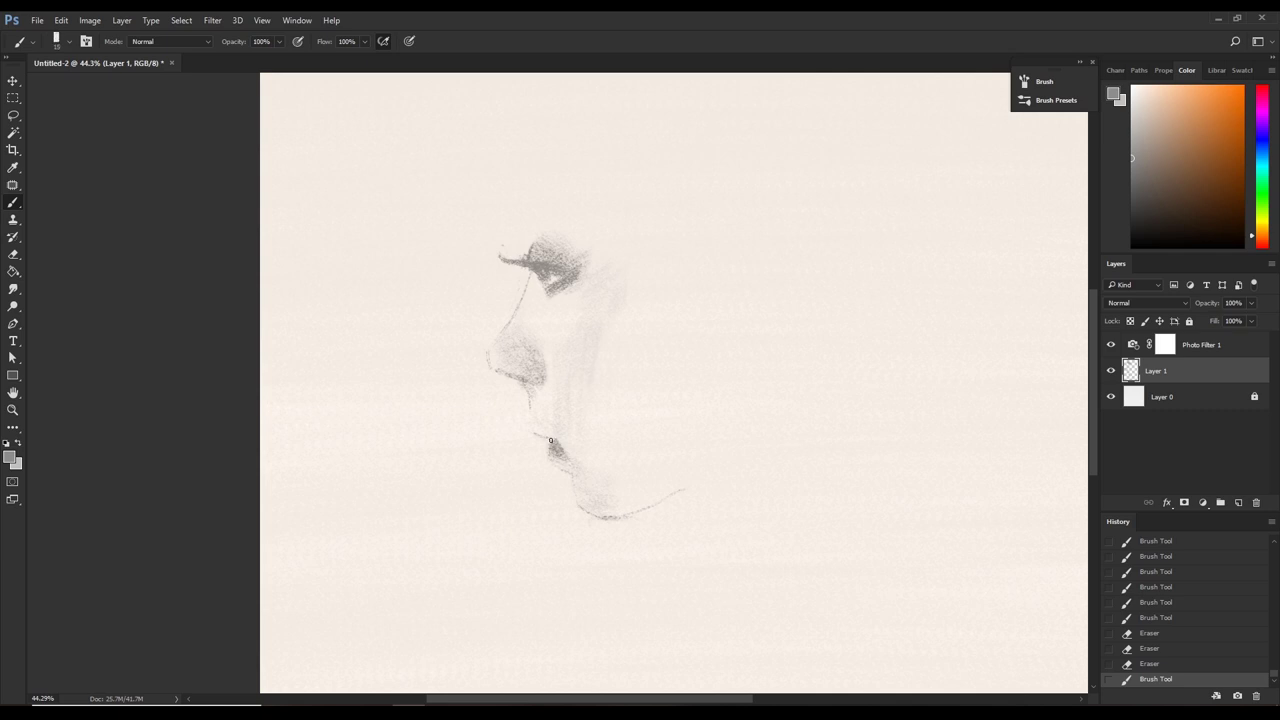
Dab small marks near the lips and along the jawline to close its gap.
left_click(529, 433)
left_click(545, 440)
left_click(530, 426)
left_click(545, 437)
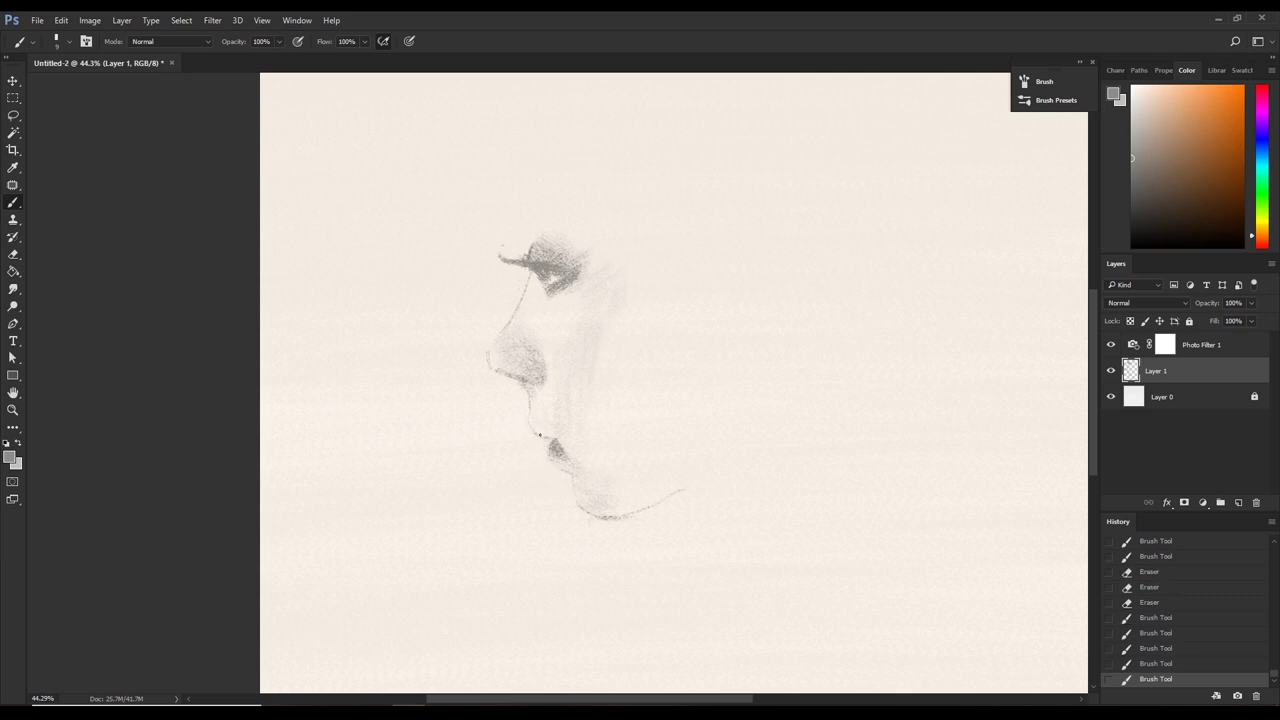
left_click(540, 434)
left_click(545, 384)
Alternate small erasures and faint dabs to refine the marks near the lips.
key("e")
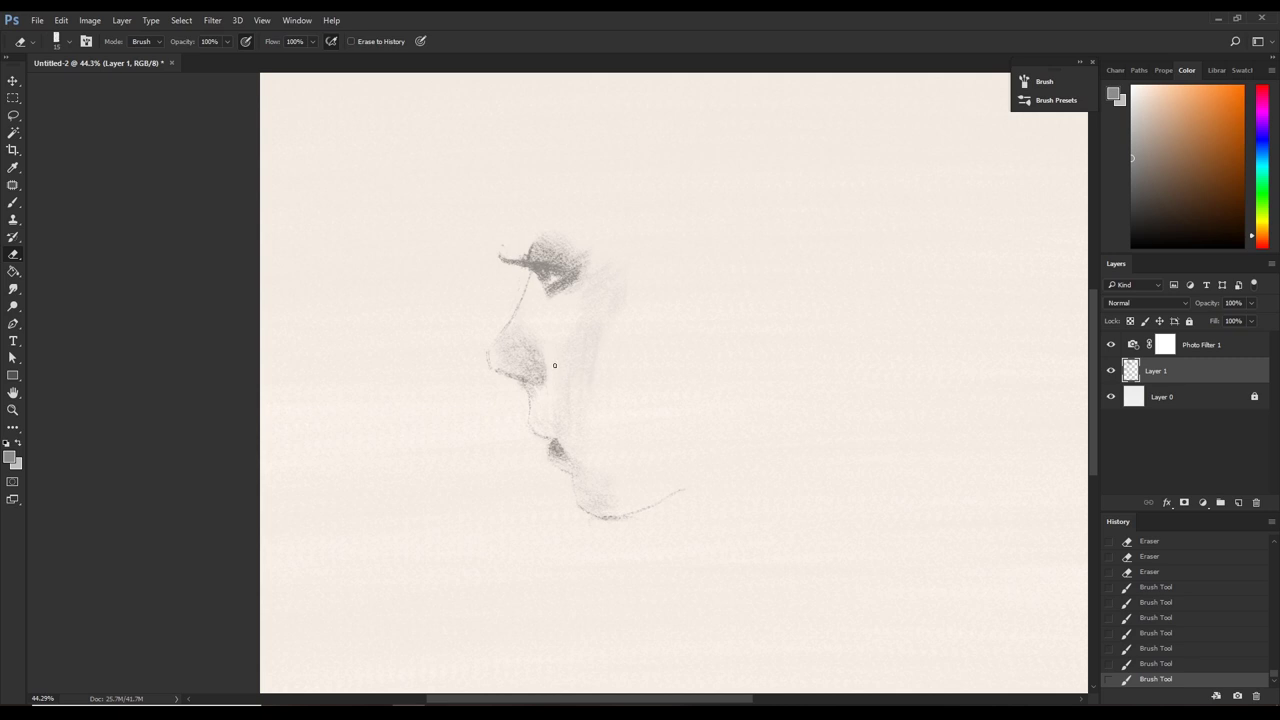
left_click(553, 414)
left_click(551, 437)
key("b")
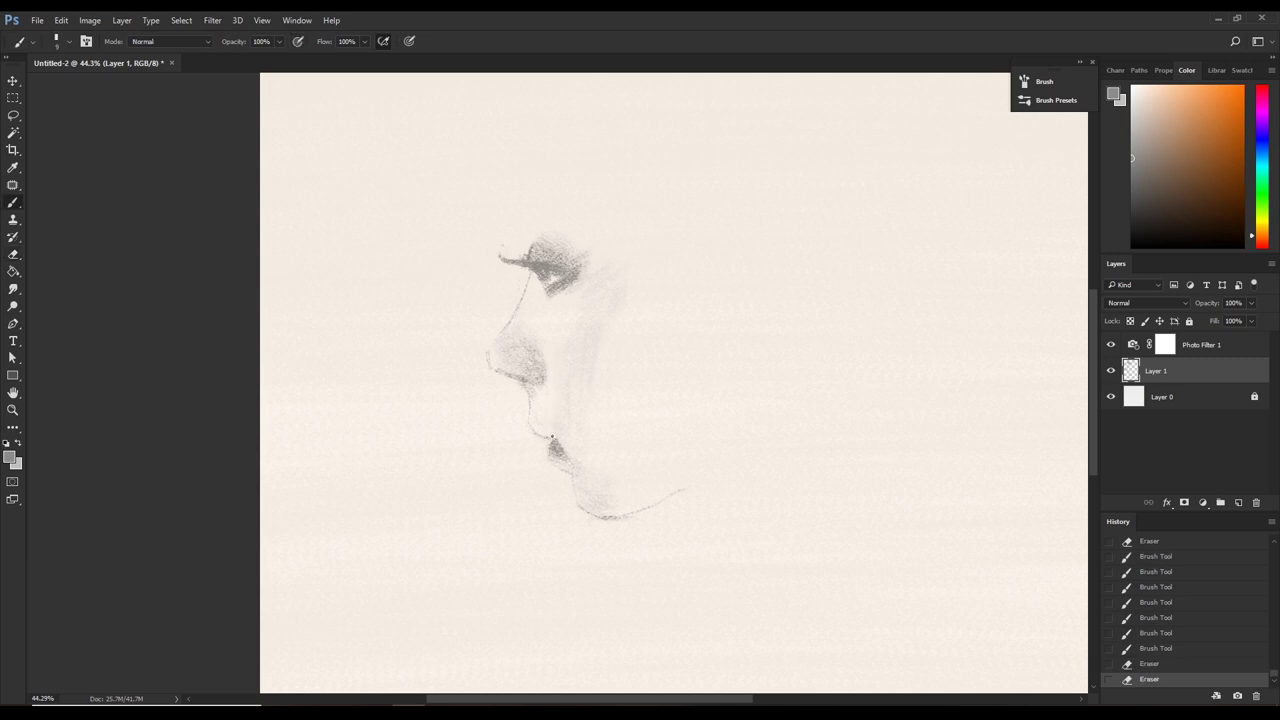
left_click(549, 434)
left_click(548, 430)
key("e")
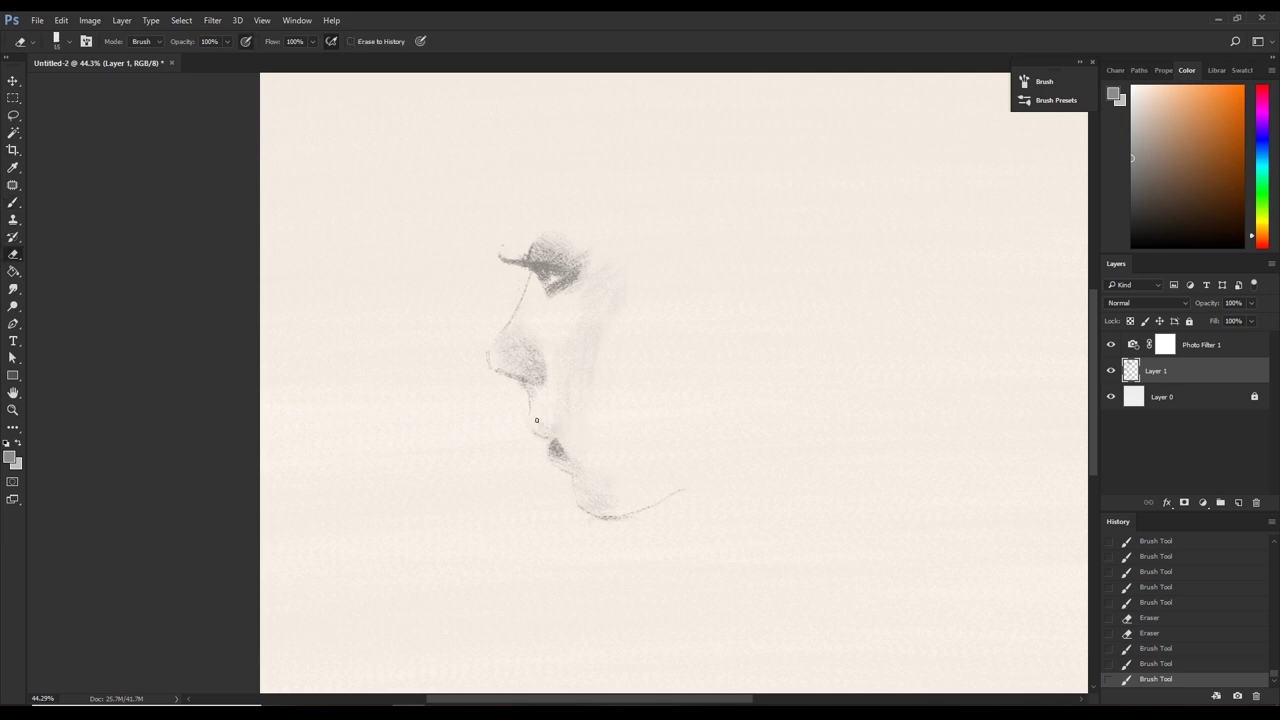
left_click(537, 423)
Shade softly along the chin line and face, erasing small bits near and under the nose.
key("b")
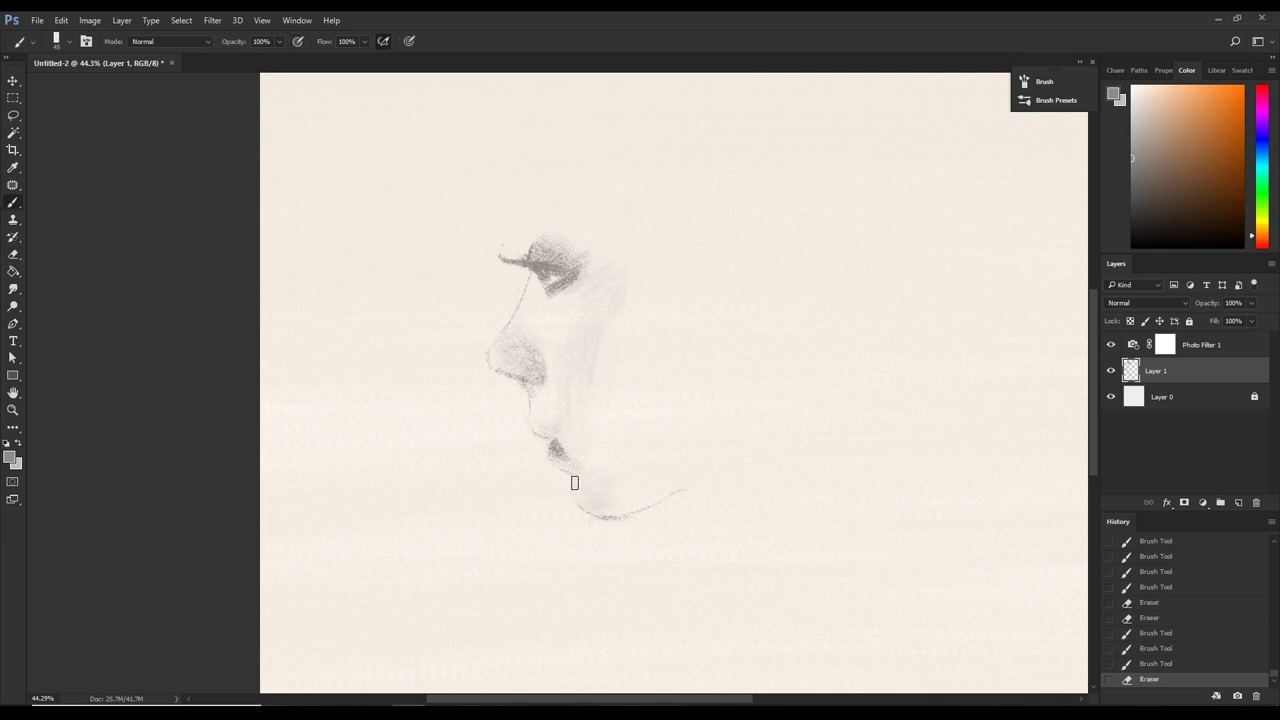
mouse_move(574, 483)
left_mouse_down()
mouse_move(583, 509)
mouse_move(650, 502)
left_mouse_up()
key("e")
key("b")
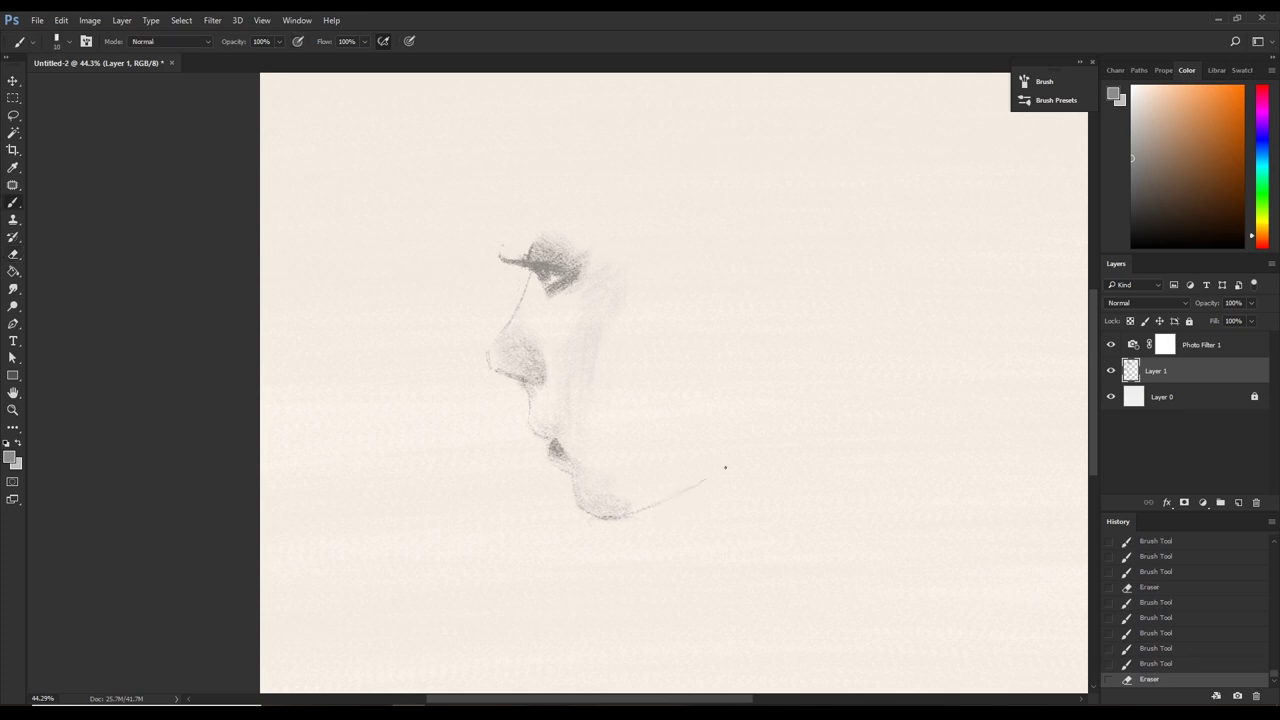
mouse_move(725, 467)
left_mouse_down()
mouse_move(719, 477)
mouse_move(729, 468)
left_mouse_up()
key("e")
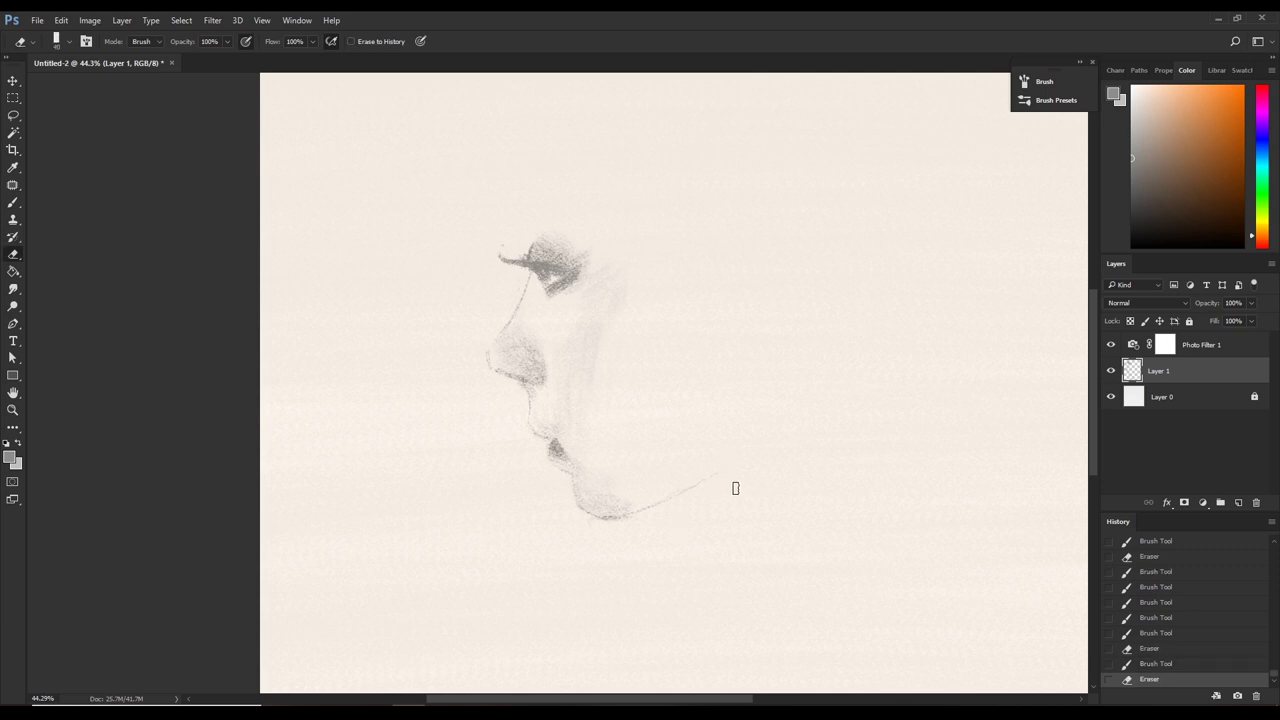
key("b")
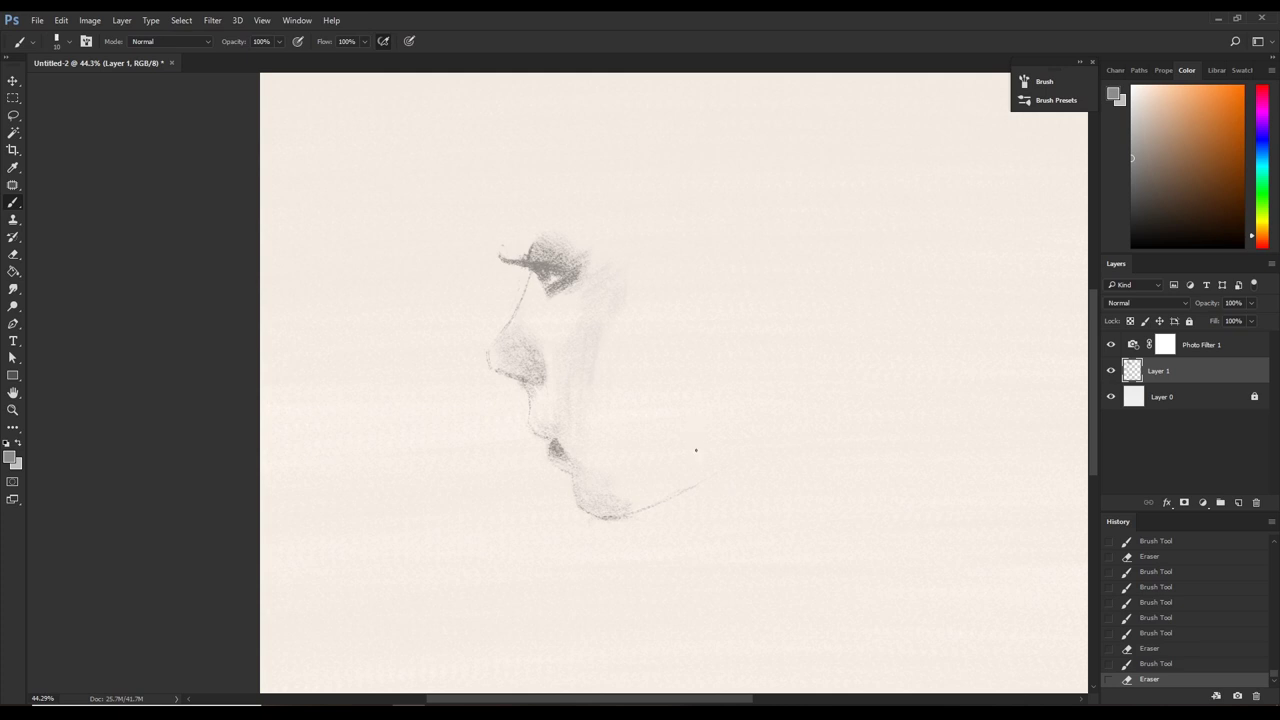
key("e")
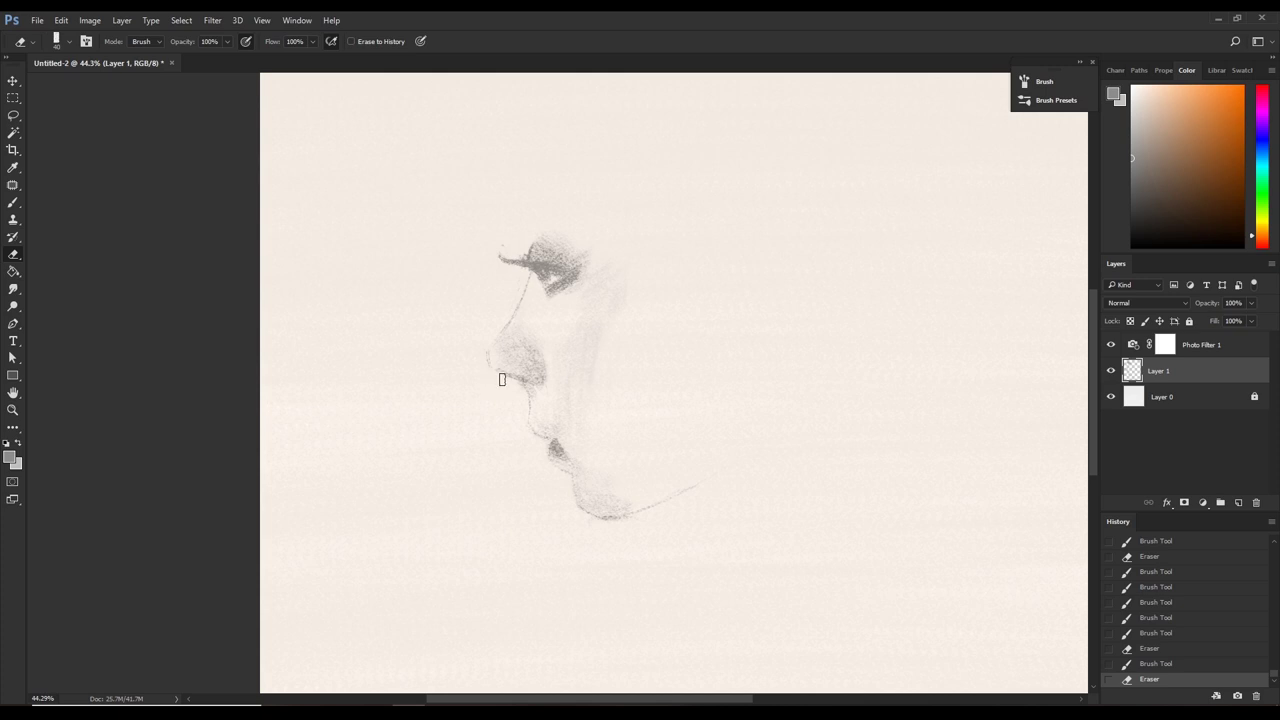
left_click_drag(500, 379, 512, 385)
key("b")
key("b")
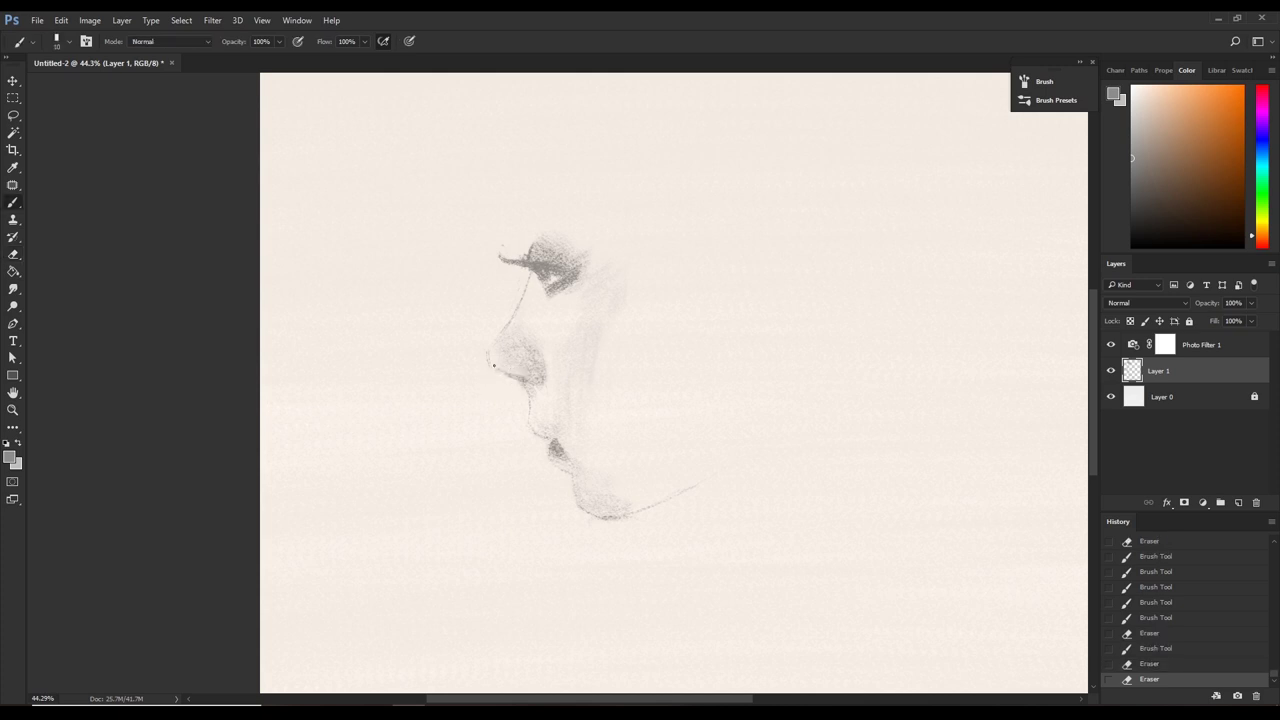
left_click_drag(492, 362, 572, 401)
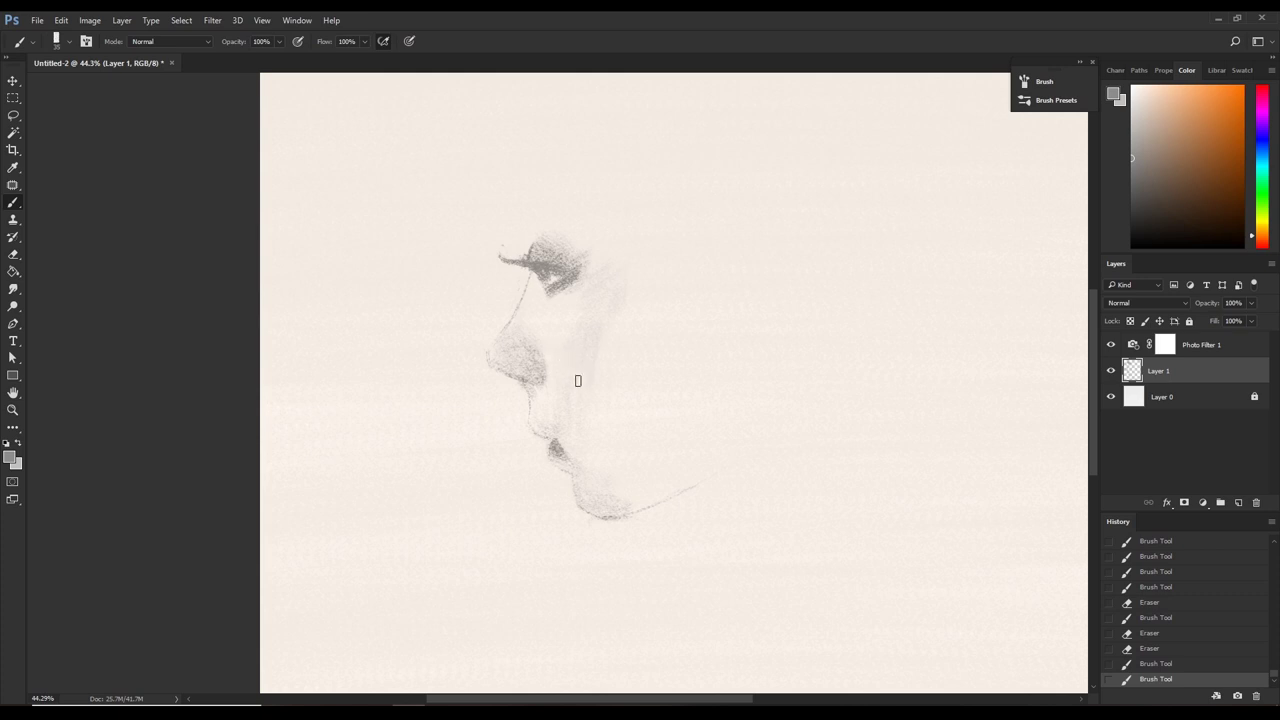
key("e")
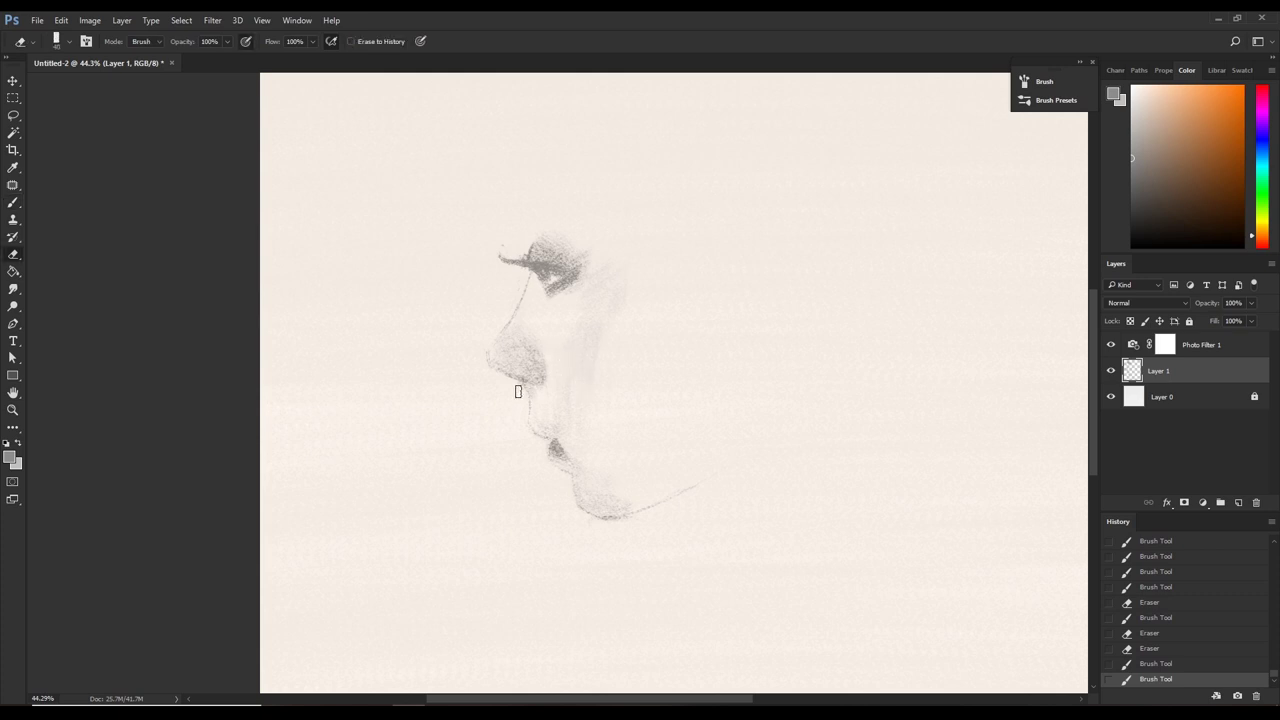
left_click_drag(520, 392, 521, 405)
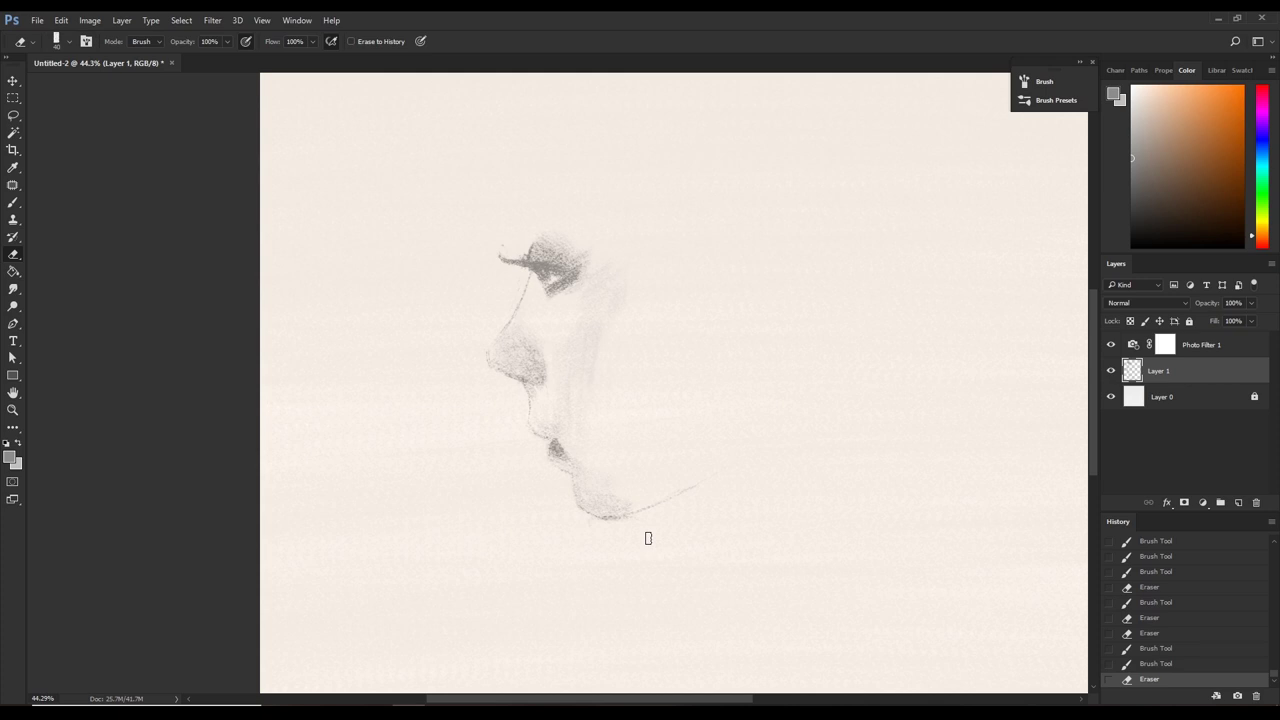
Lighten the tone around the eye with small eraser dabs.
left_click(553, 300)
left_click_drag(575, 277, 584, 267)
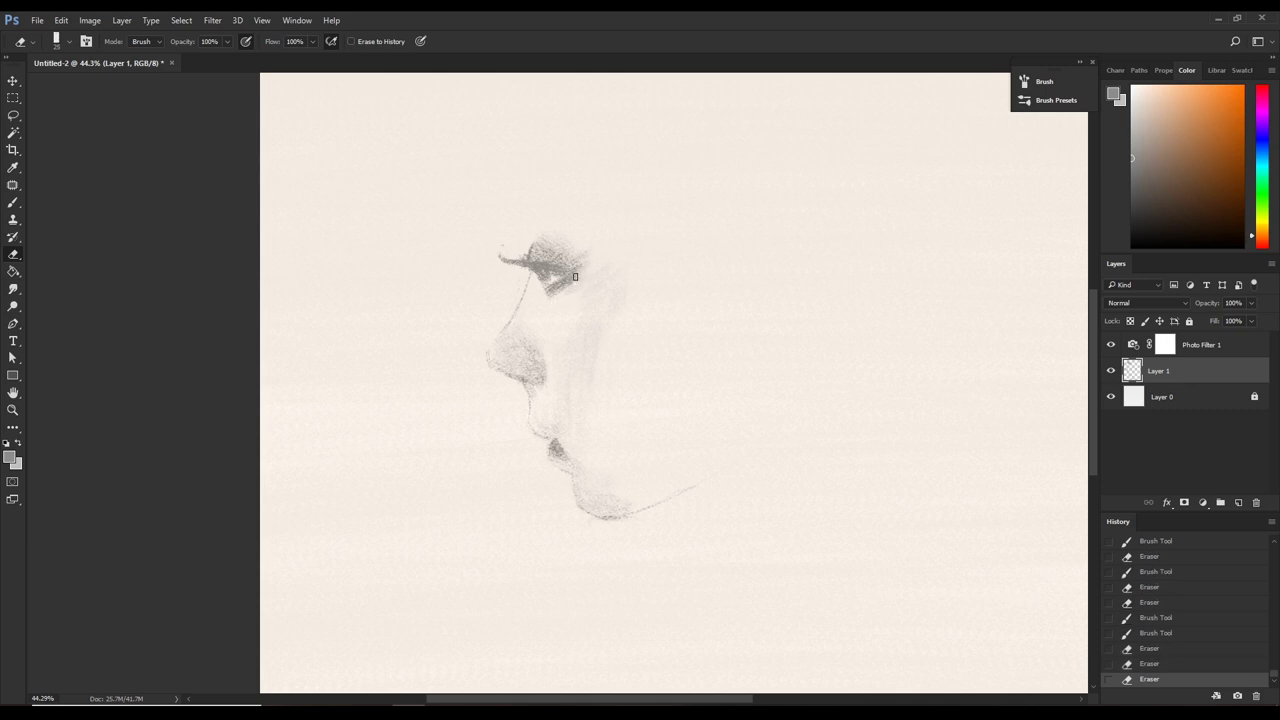
left_click(578, 279)
left_click(580, 264)
left_click(580, 262)
left_click(572, 262)
Darken the eye area with graphite dabs, then lighten the upper eye slightly.
key("b")
left_click(560, 262)
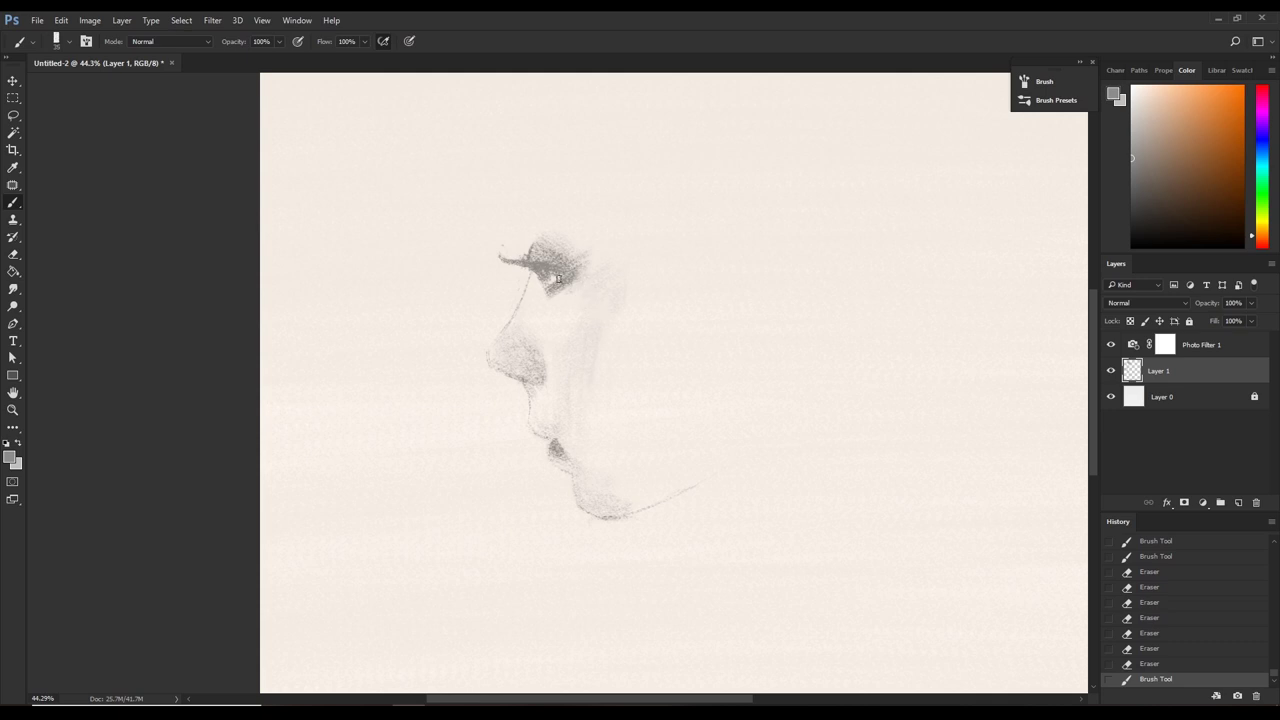
left_click(548, 253)
left_click(540, 250)
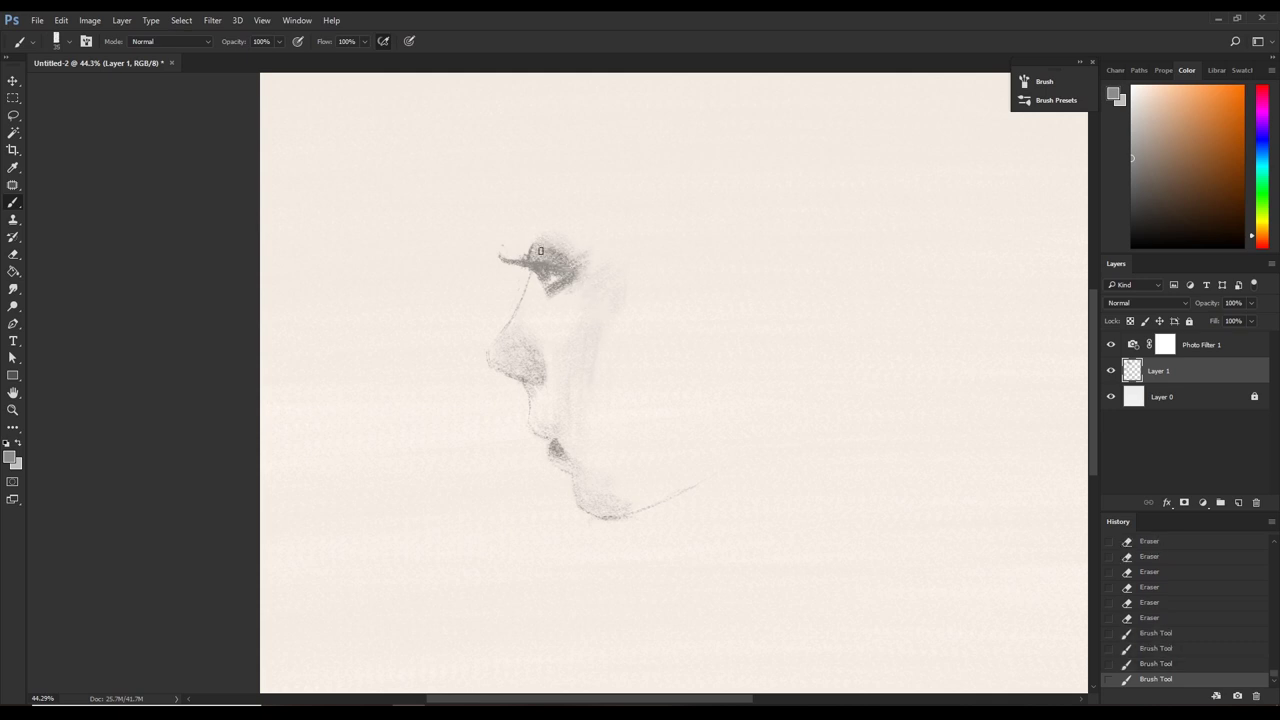
left_click(538, 245)
key("e")
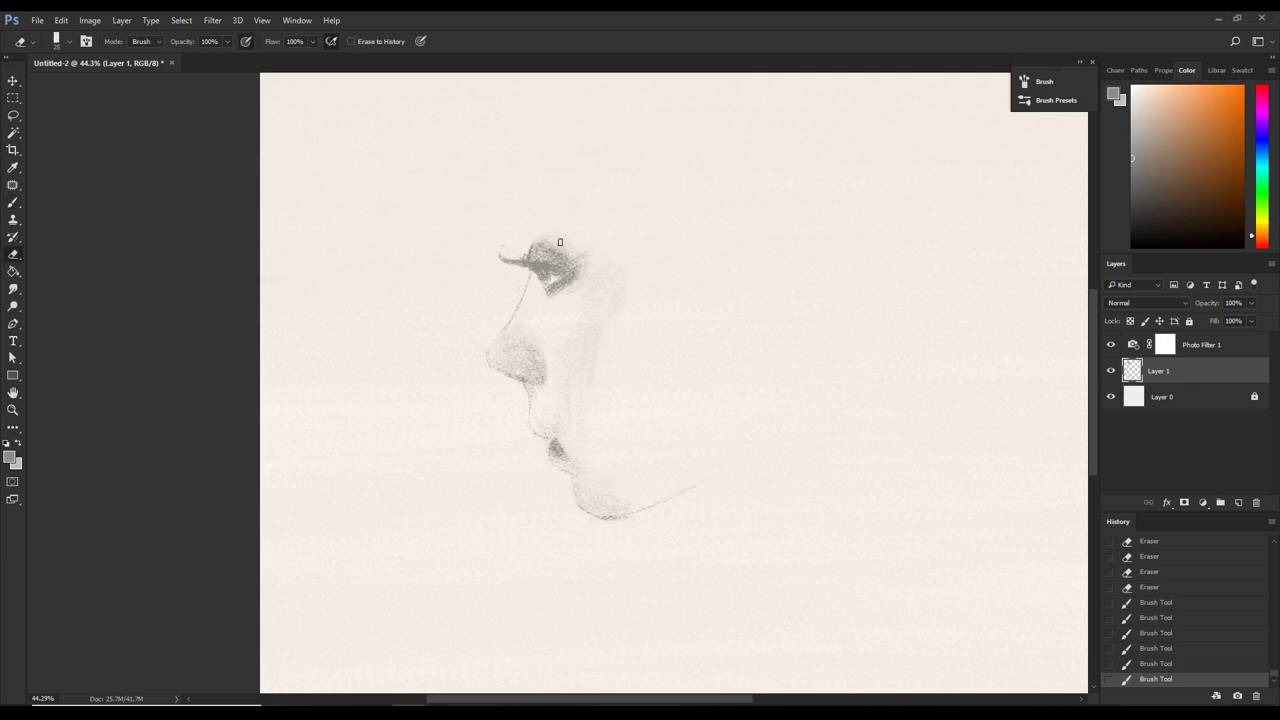
left_click(558, 243)
left_click(546, 237)
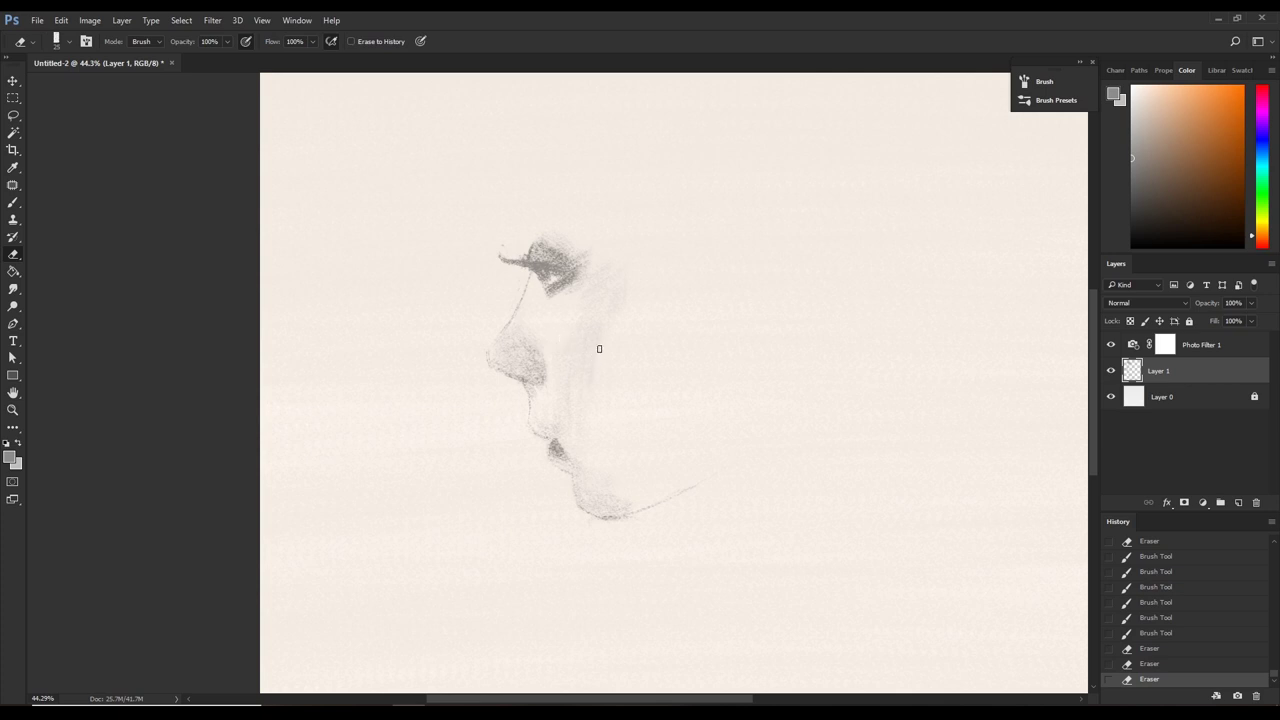
key("b")
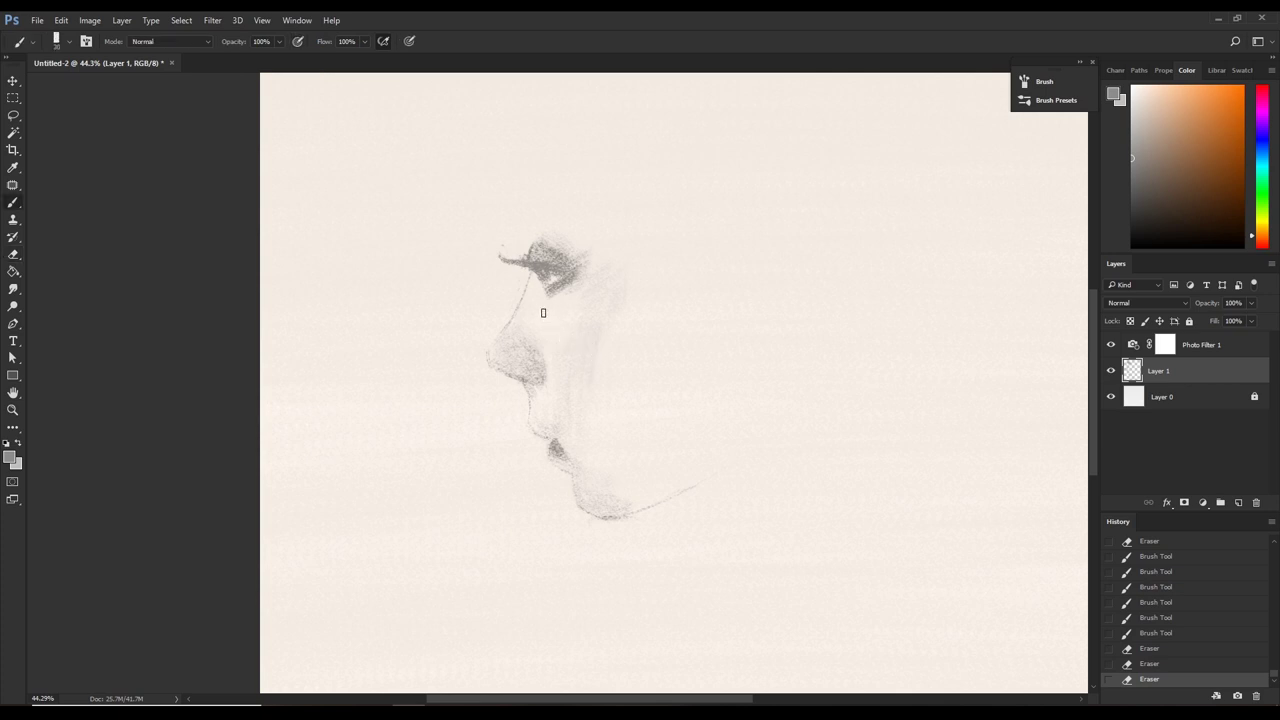
Add faint strokes along the nose bridge, then lighten the eye-to-nose line.
left_click_drag(543, 313, 541, 283)
mouse_move(541, 312)
left_mouse_down()
mouse_move(538, 285)
mouse_move(544, 322)
left_mouse_up()
key("e")
key("b")
key("e")
left_click(544, 323)
left_click(543, 330)
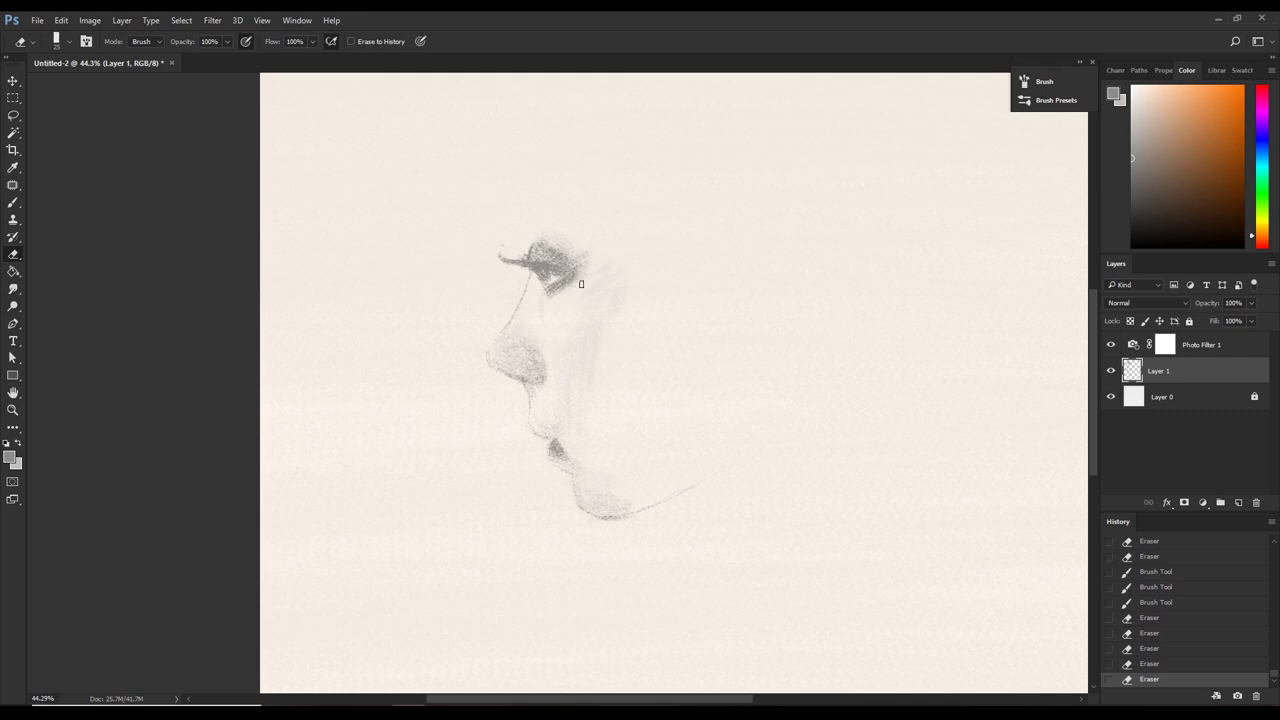
left_click(626, 259)
Erase faint chin tone and add small strokes darkening the lower lip and chin.
left_click_drag(543, 441, 558, 464)
key("b")
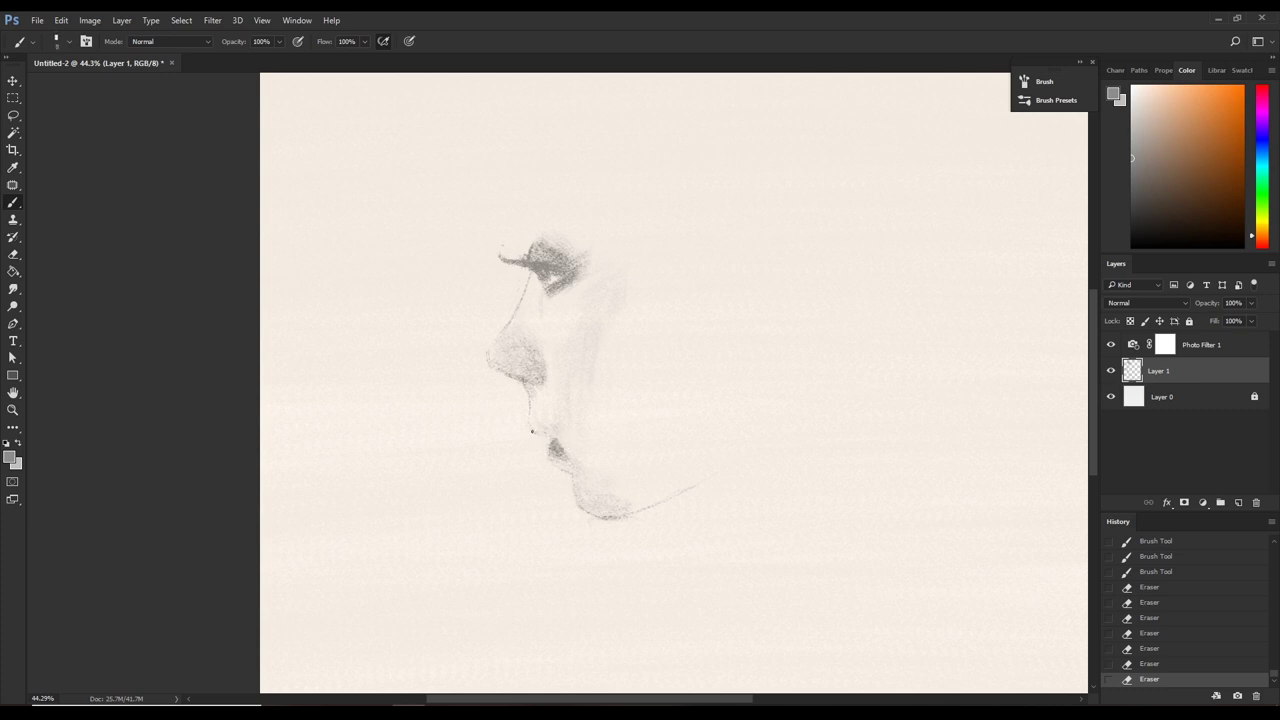
left_click_drag(531, 431, 548, 431)
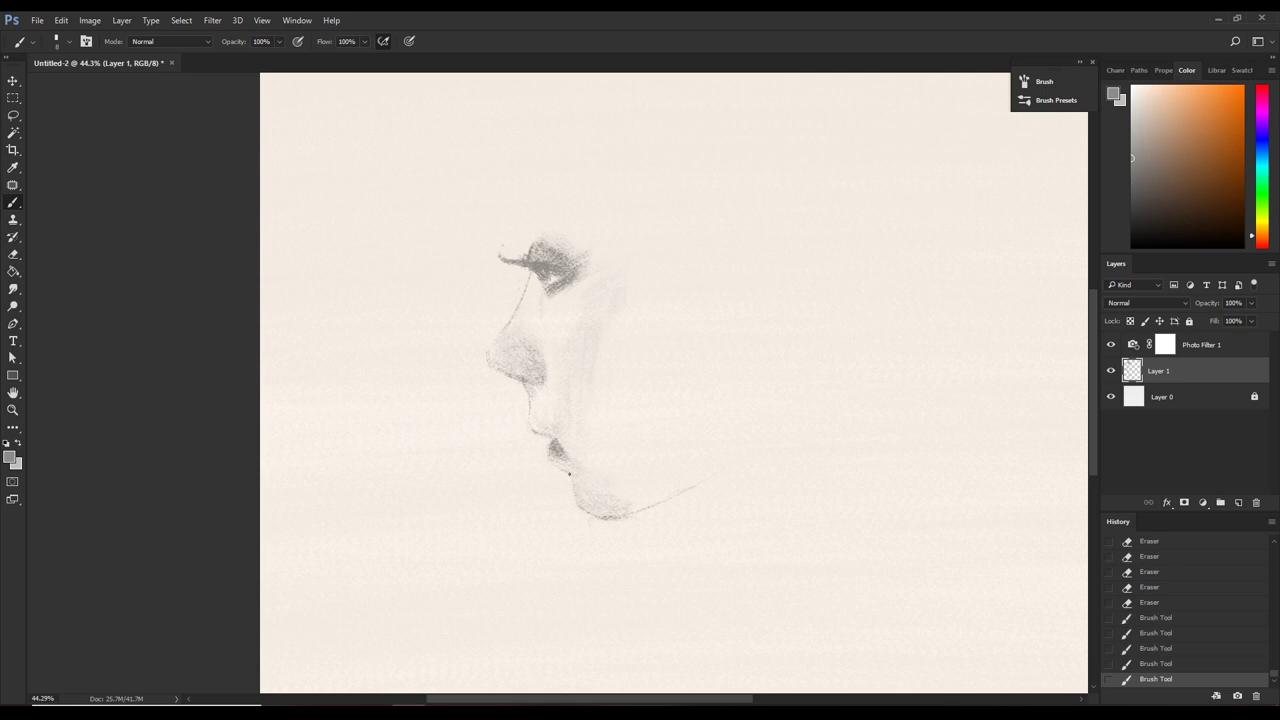
left_click_drag(569, 473, 586, 502)
left_click_drag(590, 517, 607, 520)
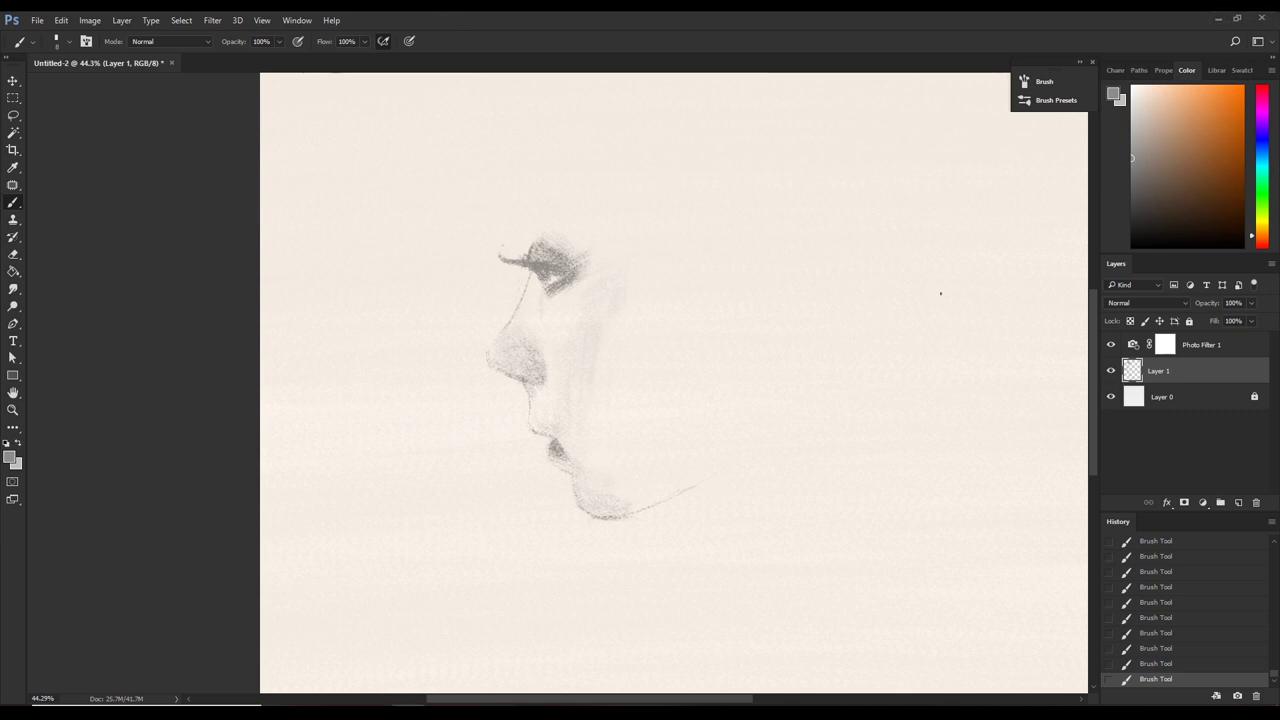
Hide the sketch layer, add a new layer, and rename them PORTRAIT and LINE ART.
left_click(1110, 370)
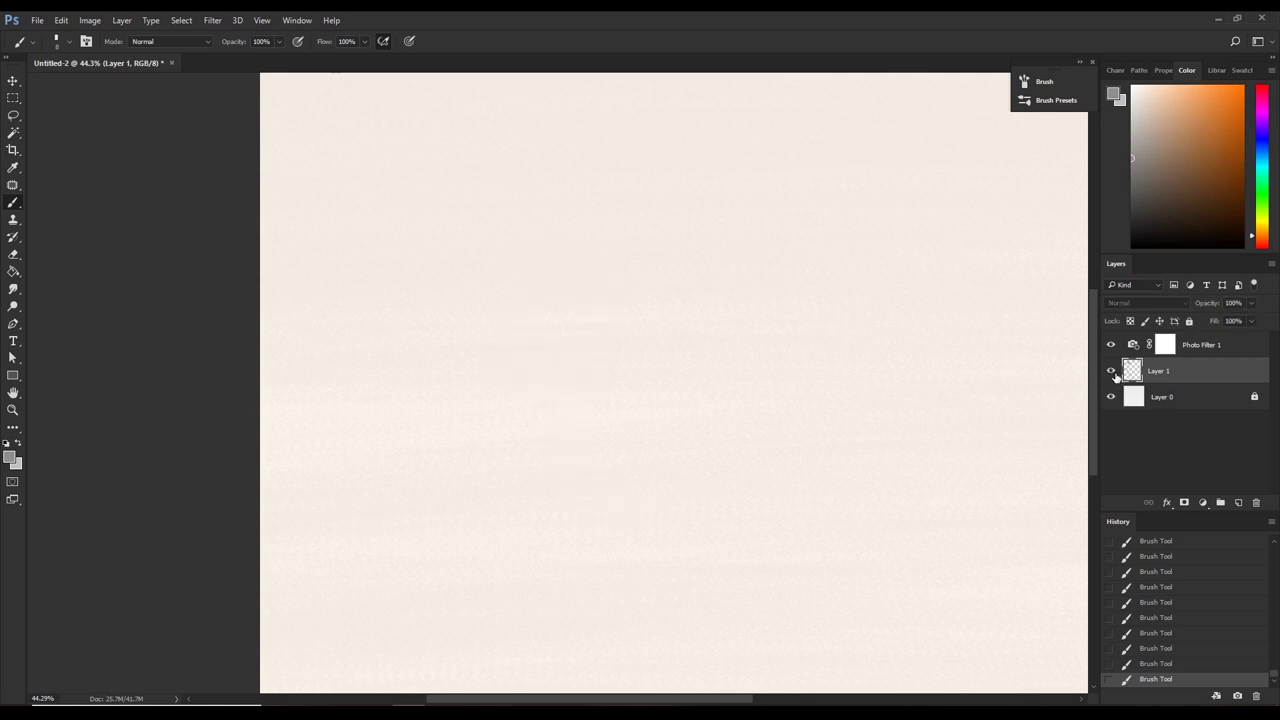
left_click(1238, 502)
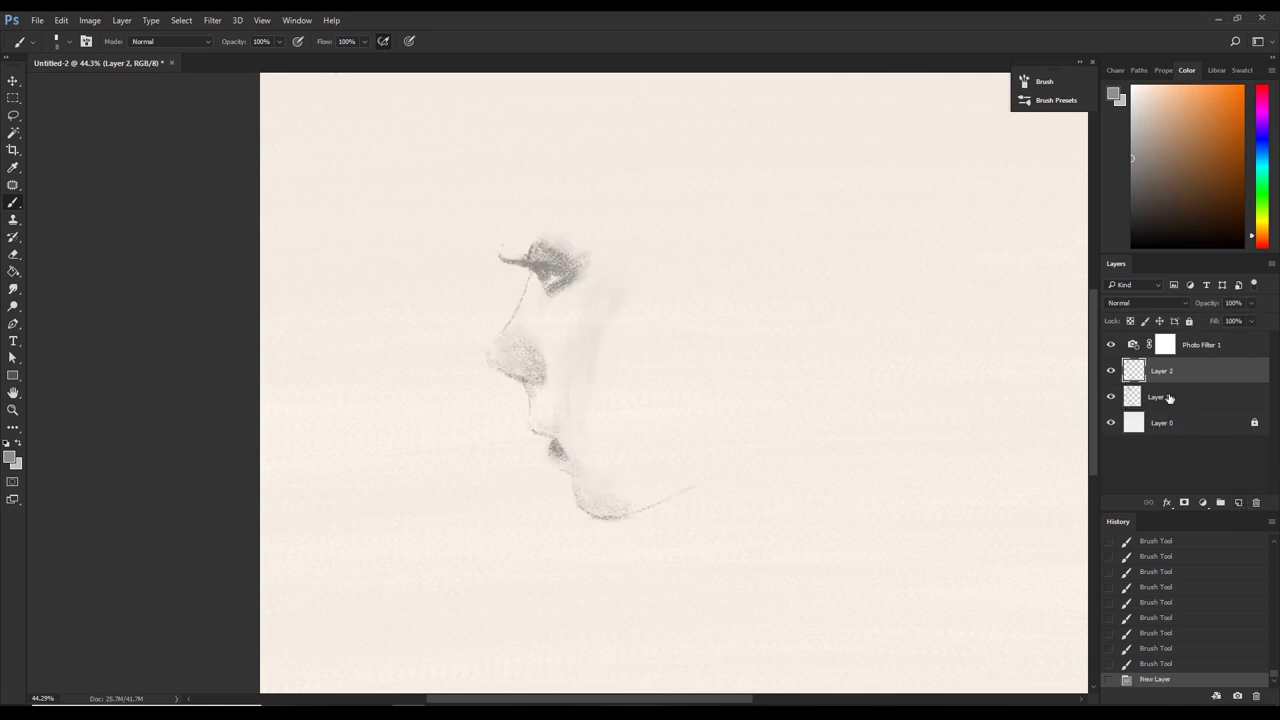
double_click(1158, 396)
type("PO")
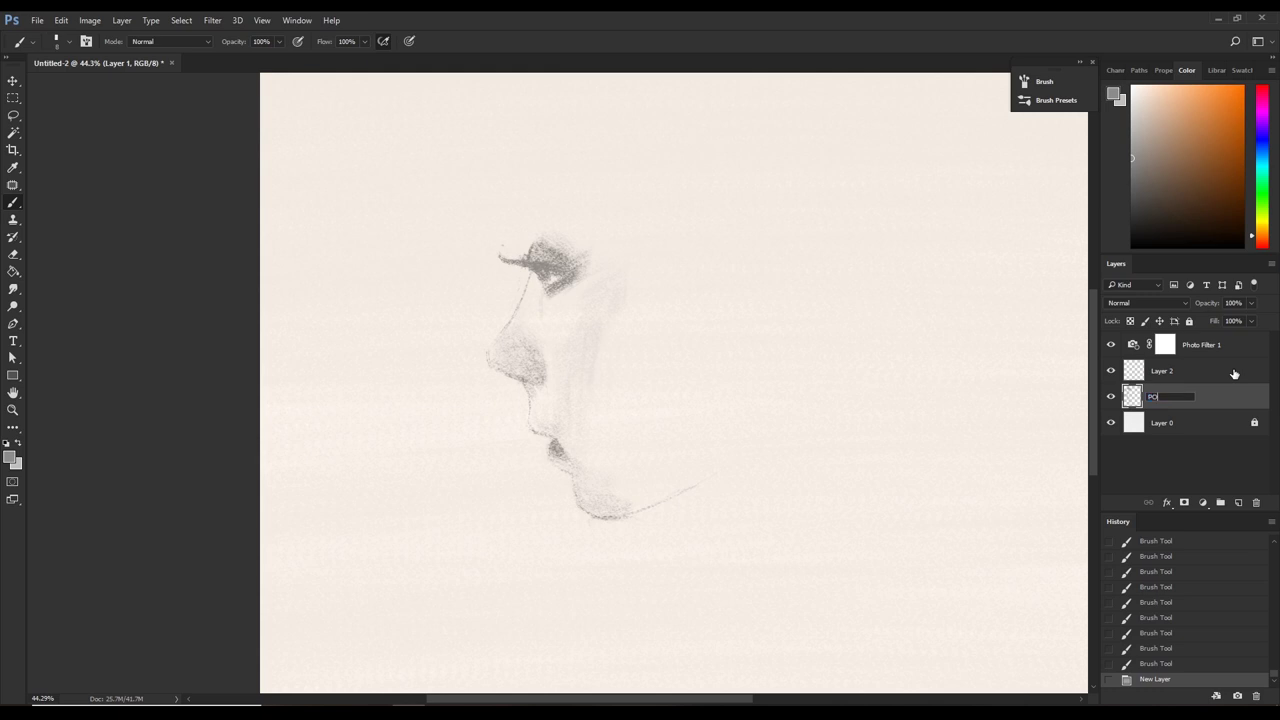
type("RTRAIT")
key("Return")
double_click(1165, 371)
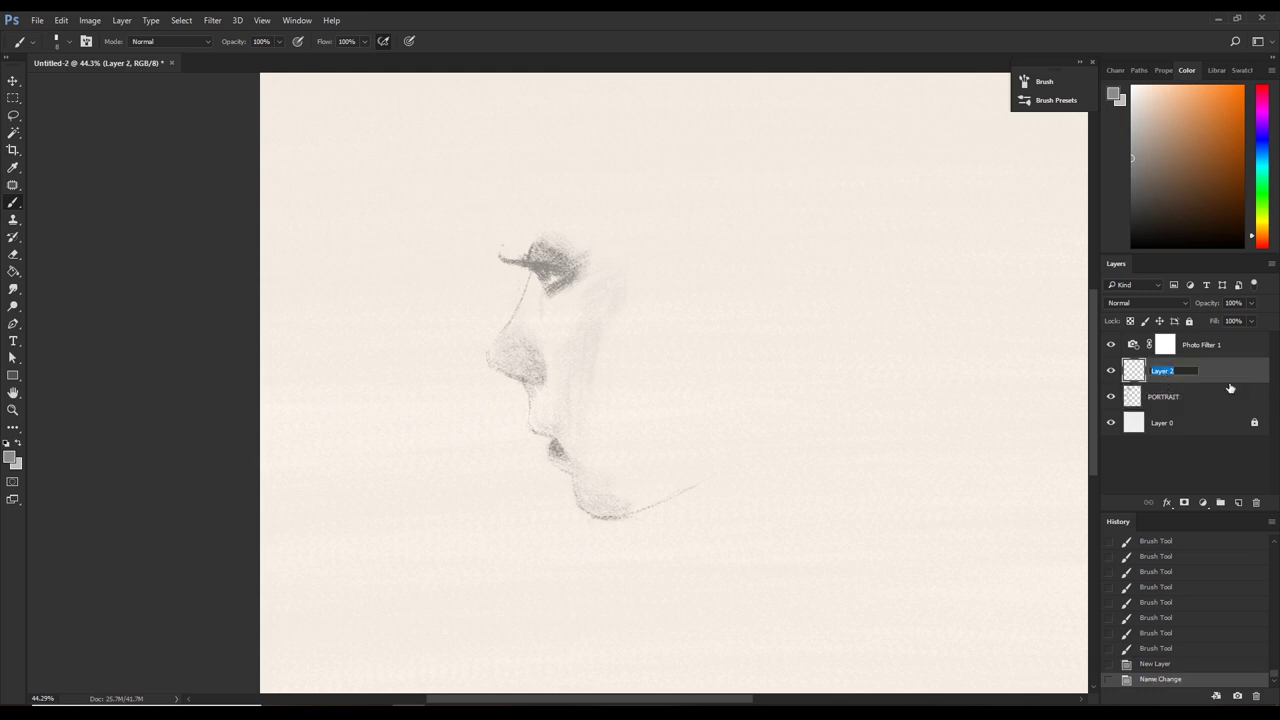
type("LINE ART")
key("Return")
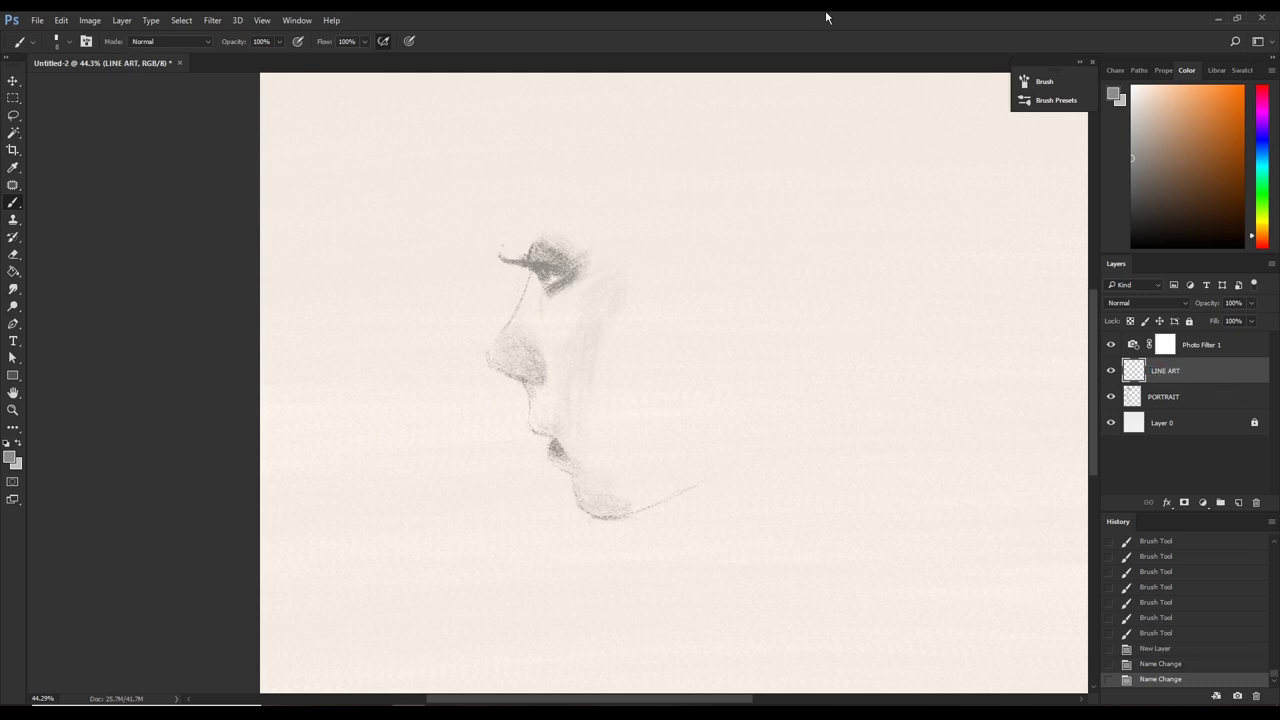
Zoom out to fit the square canvas and set the brush to 15 px.
scroll(782, 318, "down", 3)
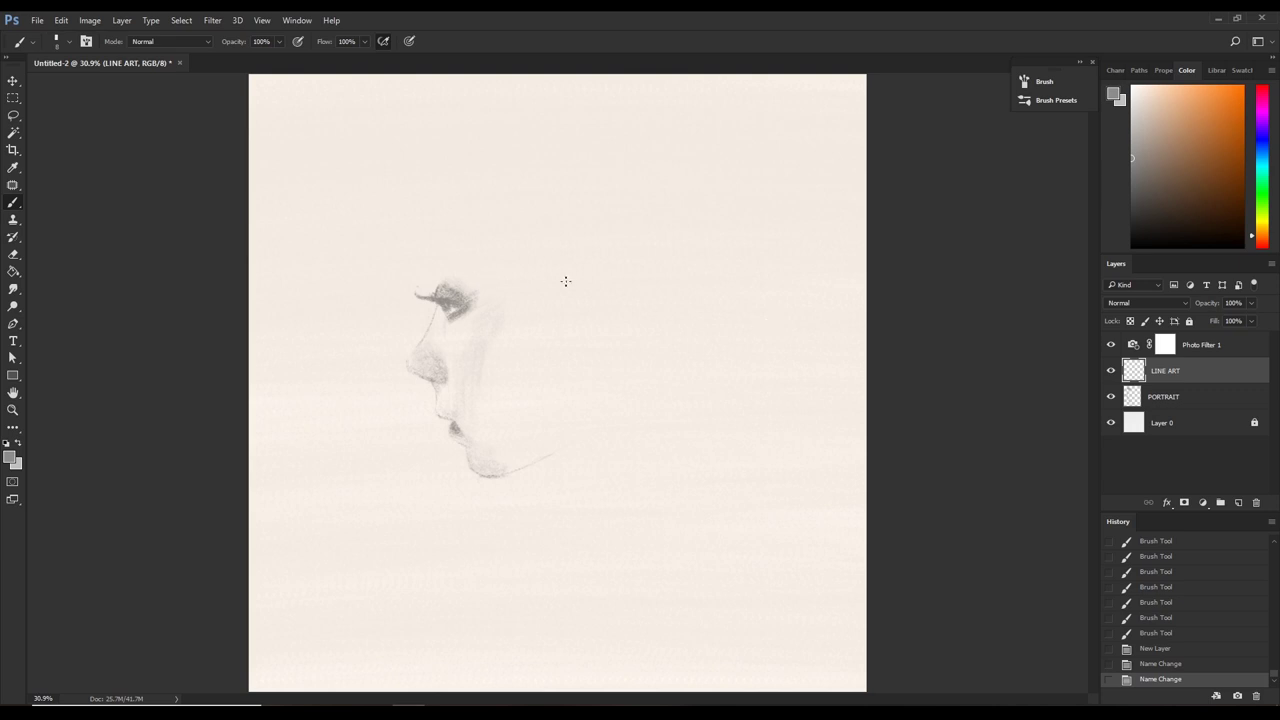
key("bracketright")
key("bracketright")
key("bracketright")
key("bracketleft")
scroll(610, 344, "down", 1)
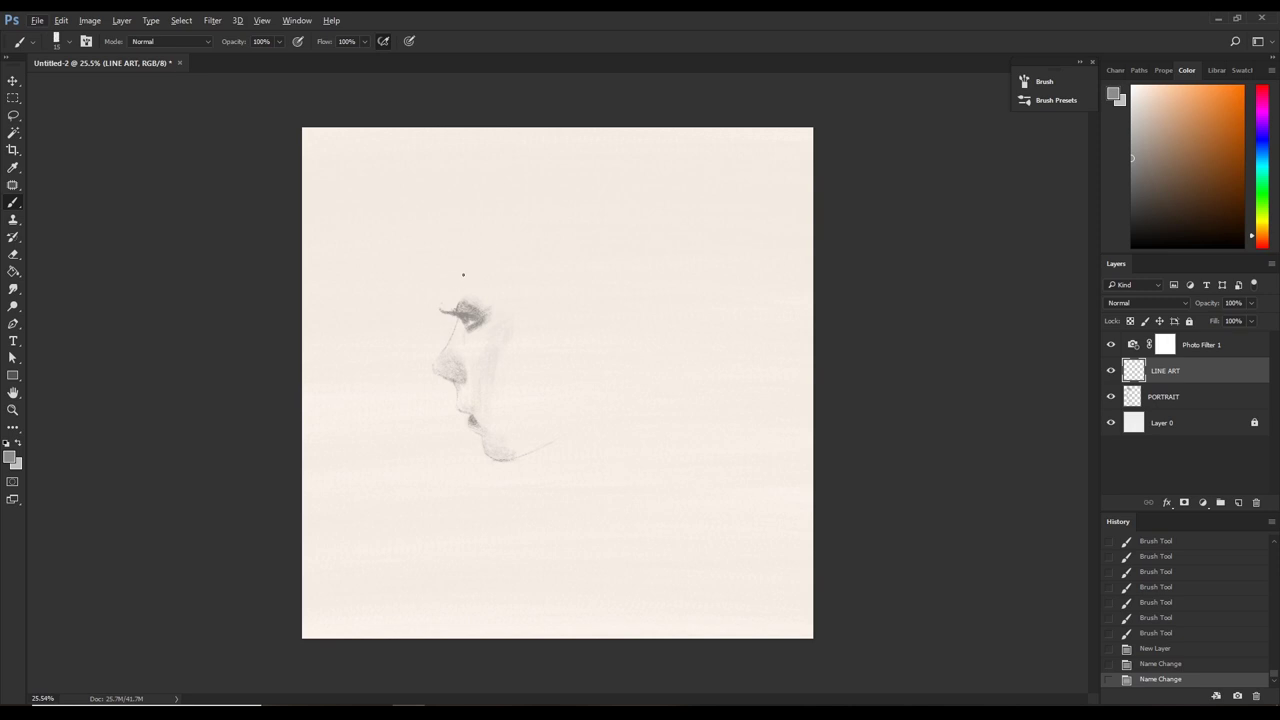
With a darker grey, draw thin lines along the brow and a hairline curving upward.
key("bracketleft")
left_click_drag(461, 284, 453, 279)
left_click(1131, 205)
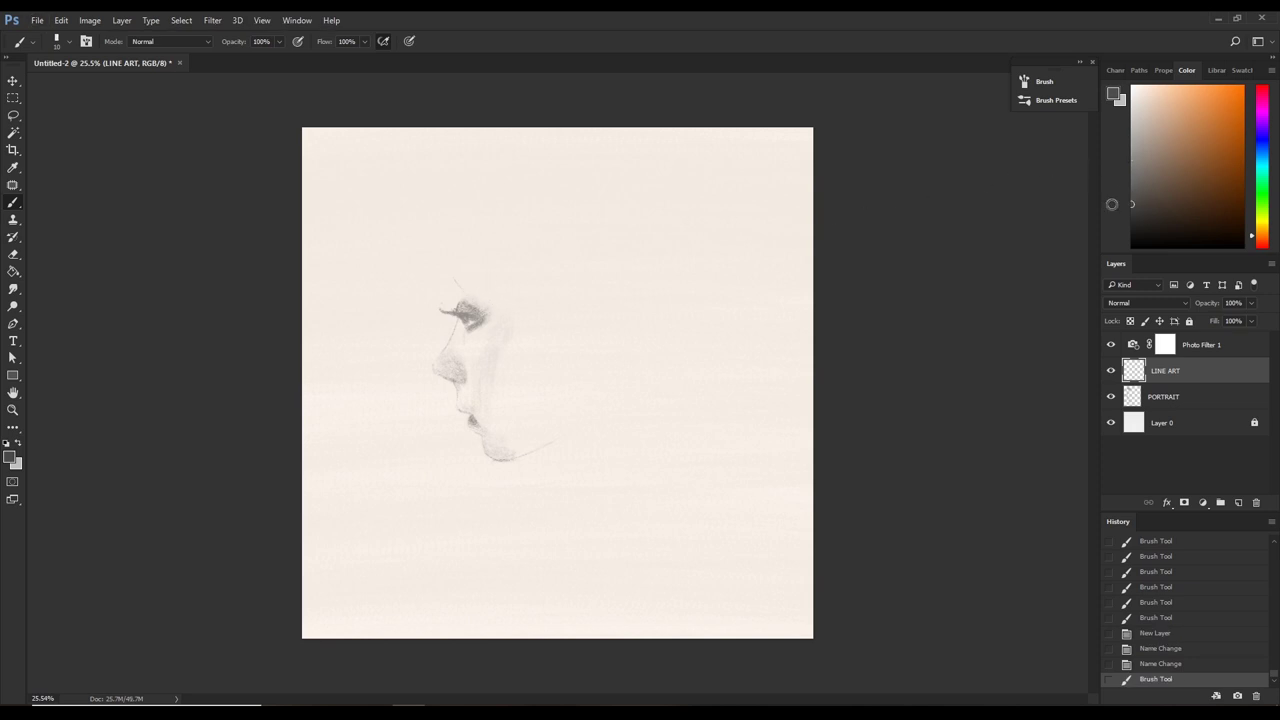
key("ctrl+z")
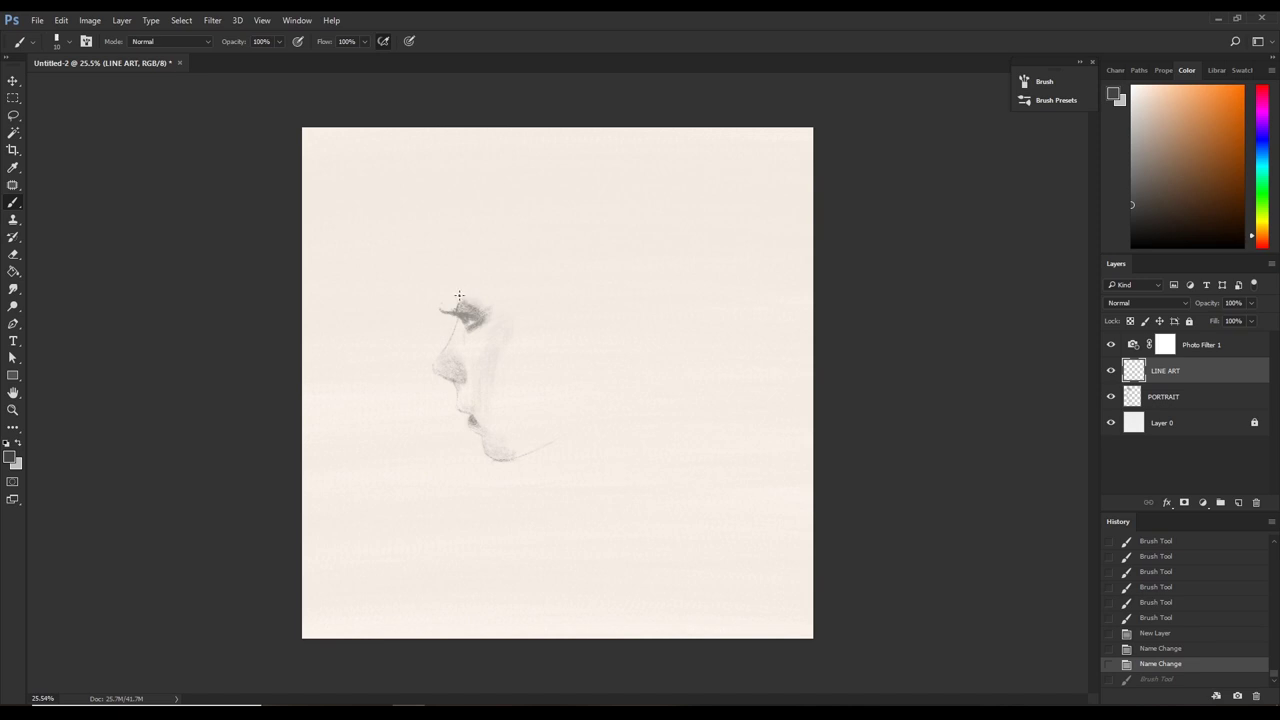
left_click_drag(454, 286, 480, 304)
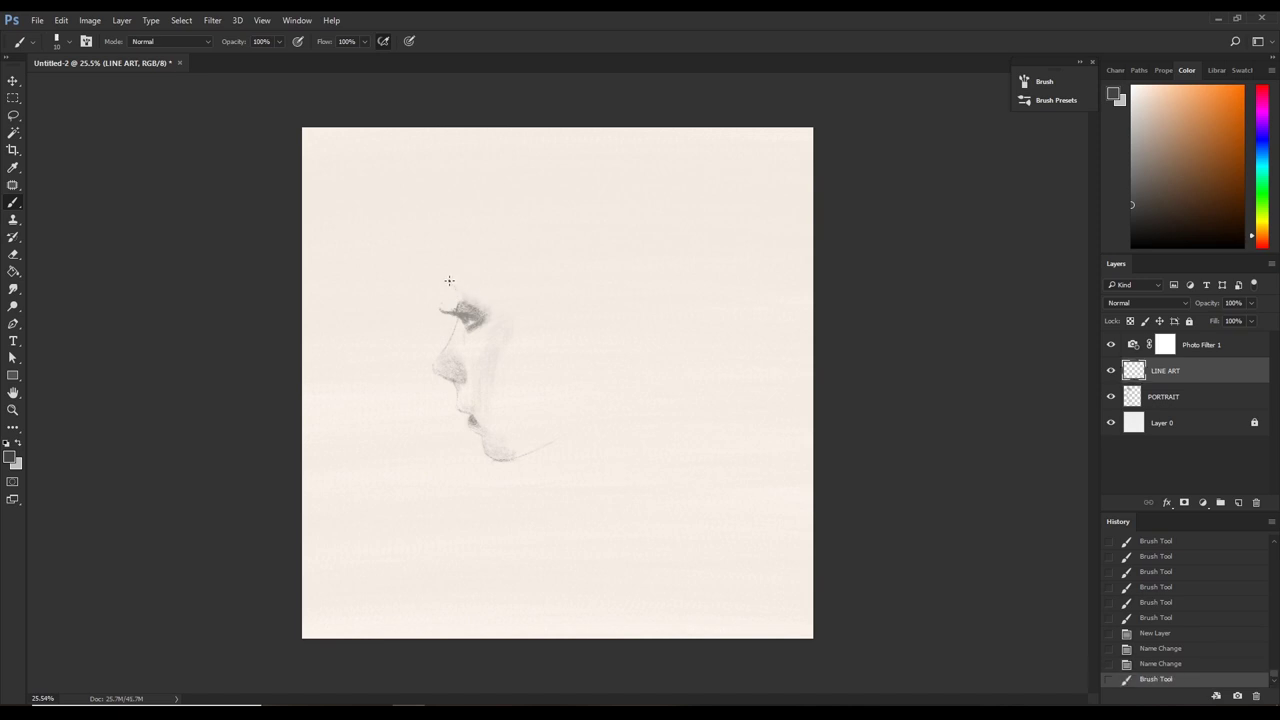
left_click_drag(433, 257, 471, 297)
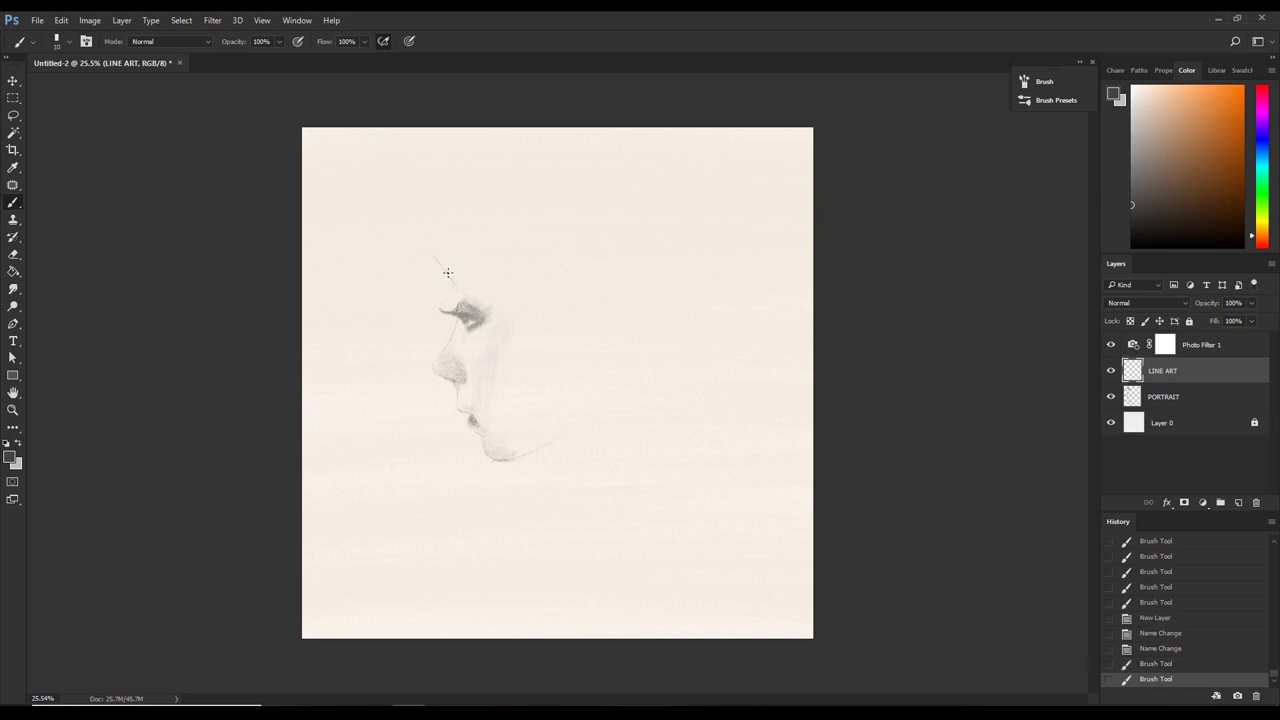
key("ctrl+z")
left_click_drag(434, 248, 455, 289)
left_click(1133, 220)
key("bracketright")
key("bracketright")
key("bracketright")
left_click_drag(432, 247, 460, 290)
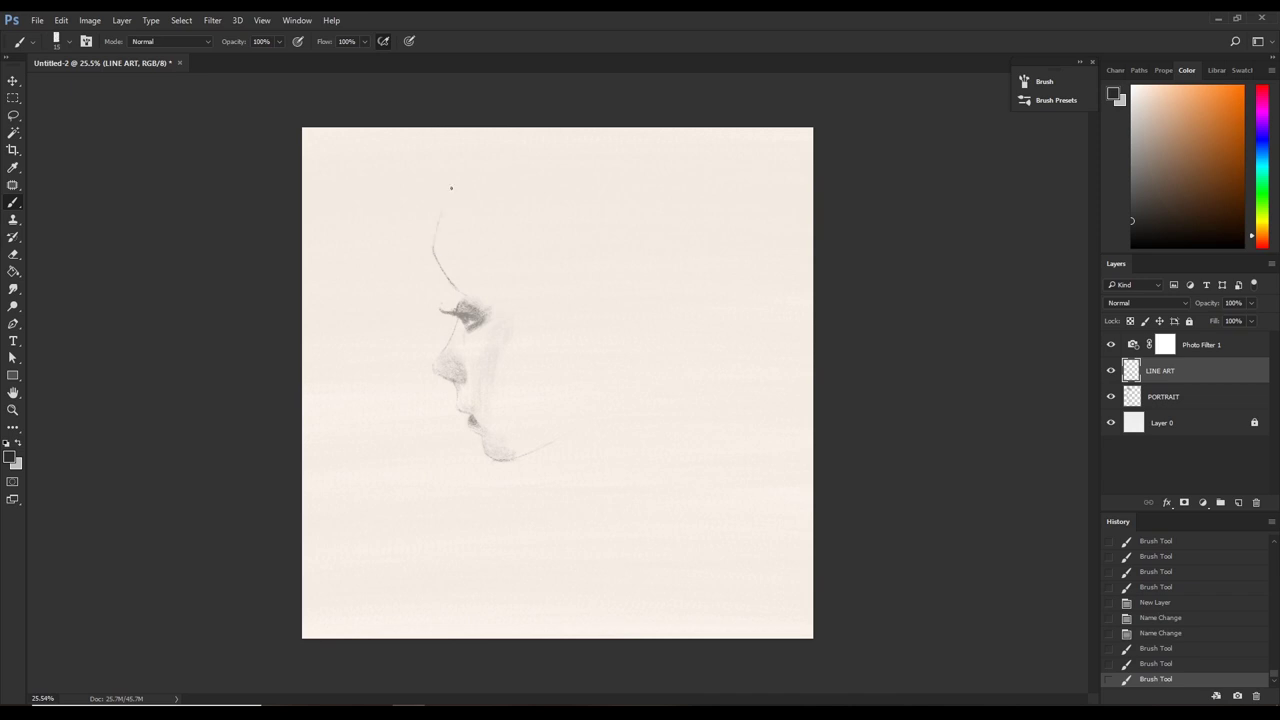
left_click_drag(434, 246, 446, 192)
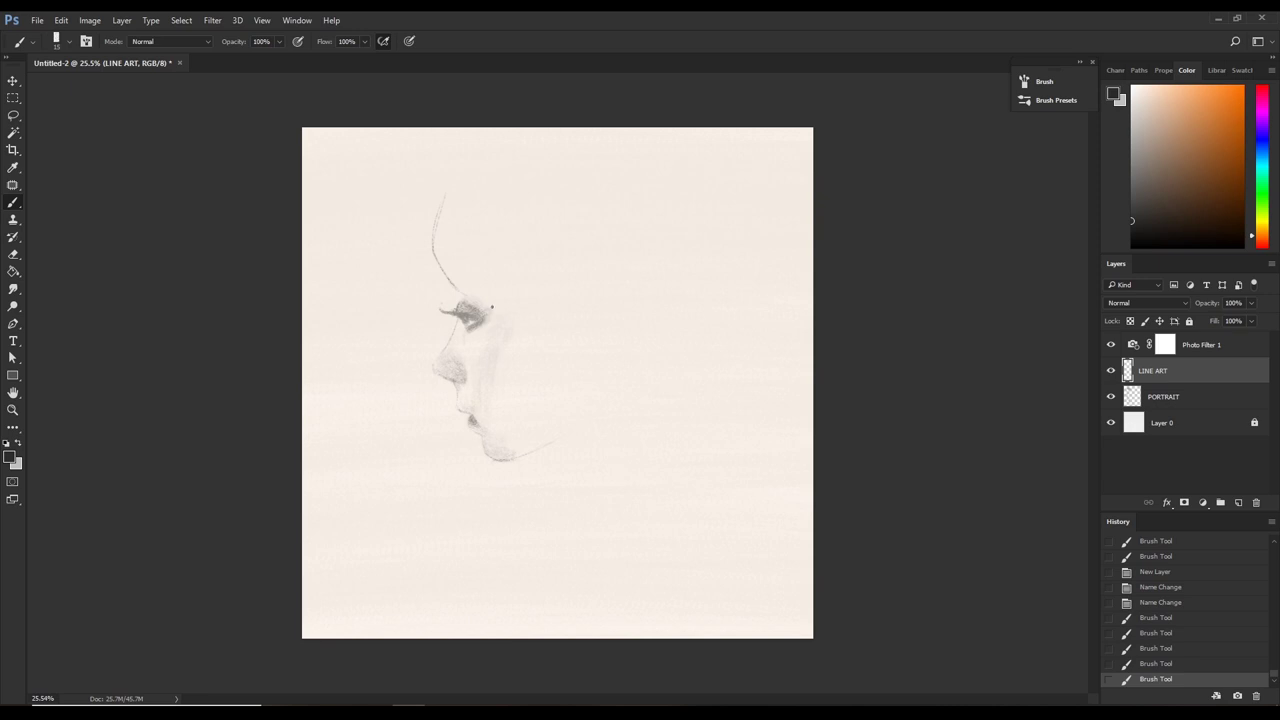
Add thin hair strands across the temple and right of the face, redoing misplaced ones.
left_click_drag(491, 307, 545, 333)
key("ctrl+z")
key("ctrl+z")
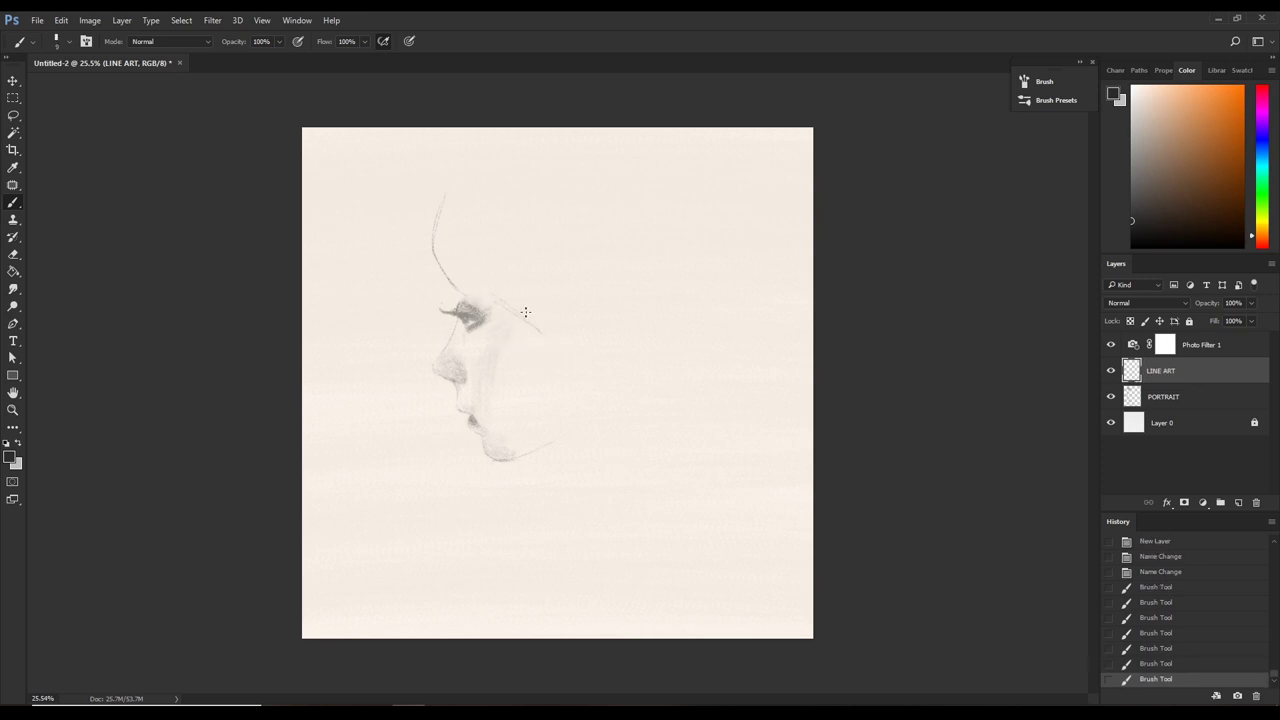
left_click_drag(524, 312, 545, 365)
key("ctrl+z")
key("ctrl+z")
mouse_move(512, 304)
left_mouse_down()
mouse_move(542, 336)
mouse_move(502, 356)
left_mouse_up()
key("ctrl+z")
key("ctrl+z")
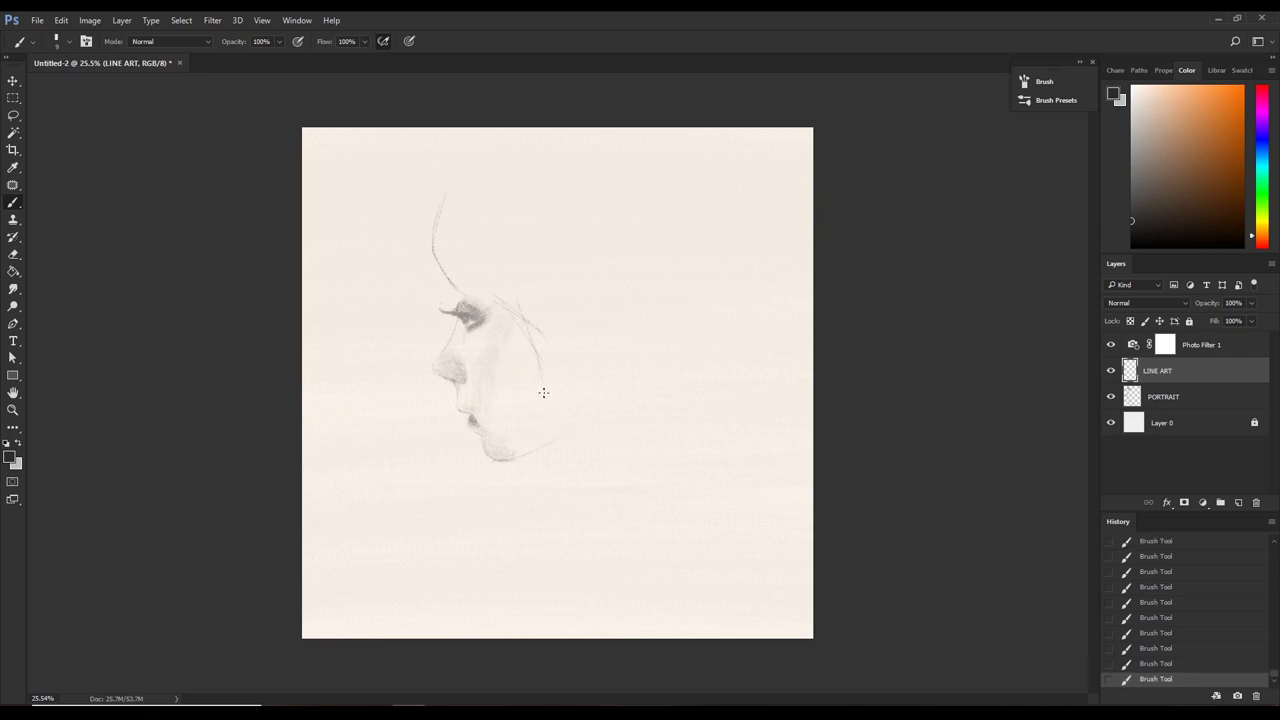
left_click_drag(590, 315, 545, 347)
key("ctrl+z")
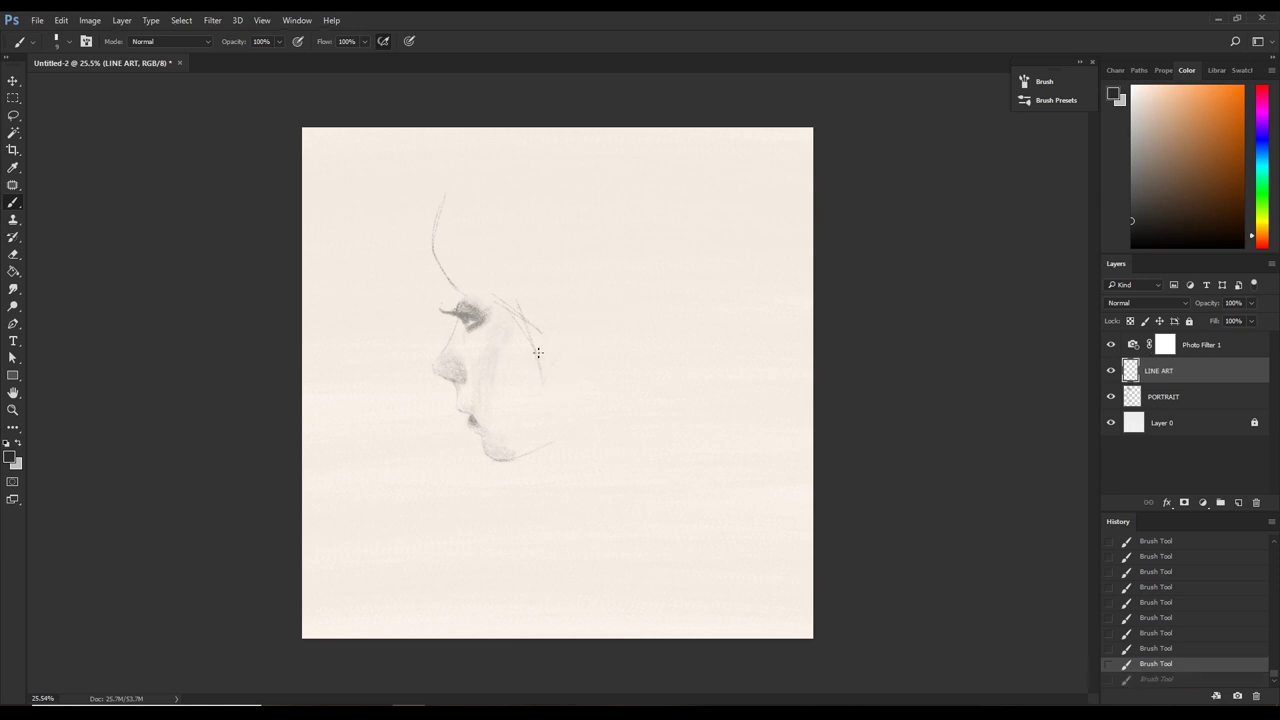
mouse_move(537, 354)
left_mouse_down()
mouse_move(584, 323)
mouse_move(574, 328)
left_mouse_up()
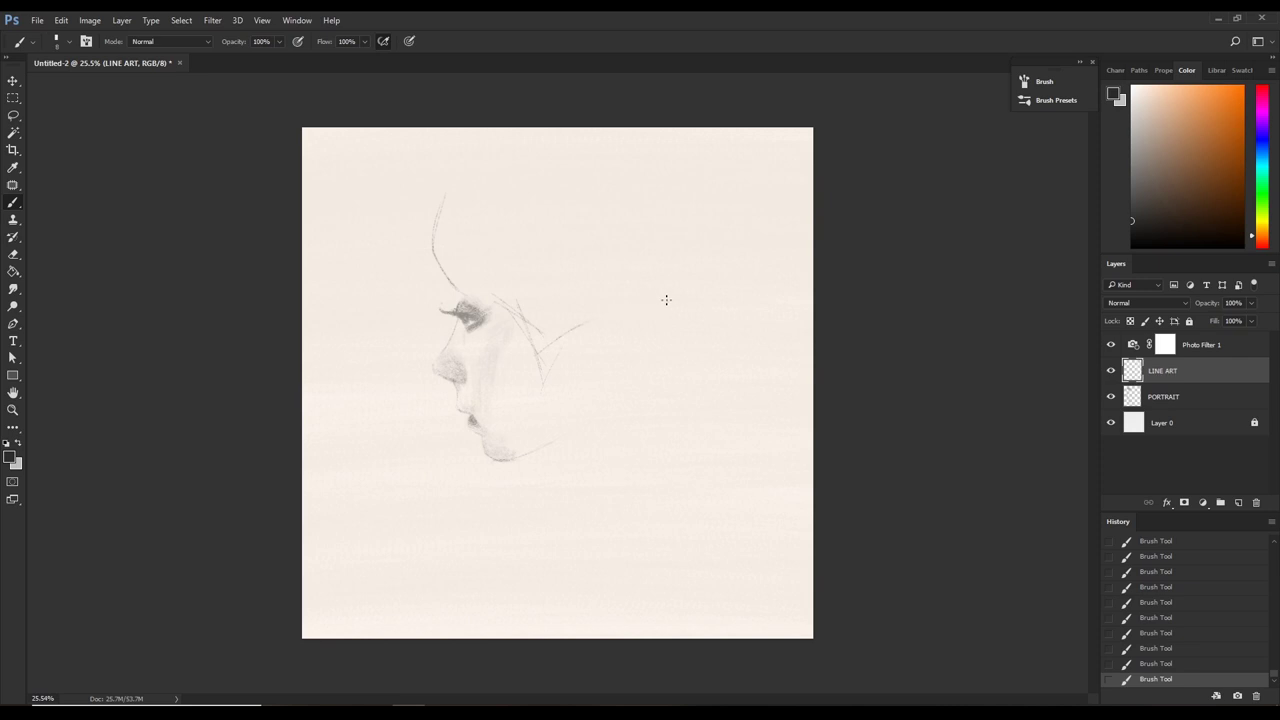
In black, draw a strand curving up right of the face and a line down under the chin.
left_click(1132, 240)
left_click_drag(545, 340, 597, 318)
left_click_drag(556, 481, 556, 494)
key("ctrl+z")
left_click_drag(538, 453, 565, 493)
key("x")
key("d")
left_click_drag(558, 471, 573, 505)
Check the PORTRAIT layer, then add a short stroke beside the cheek on LINE ART.
left_click(1163, 397)
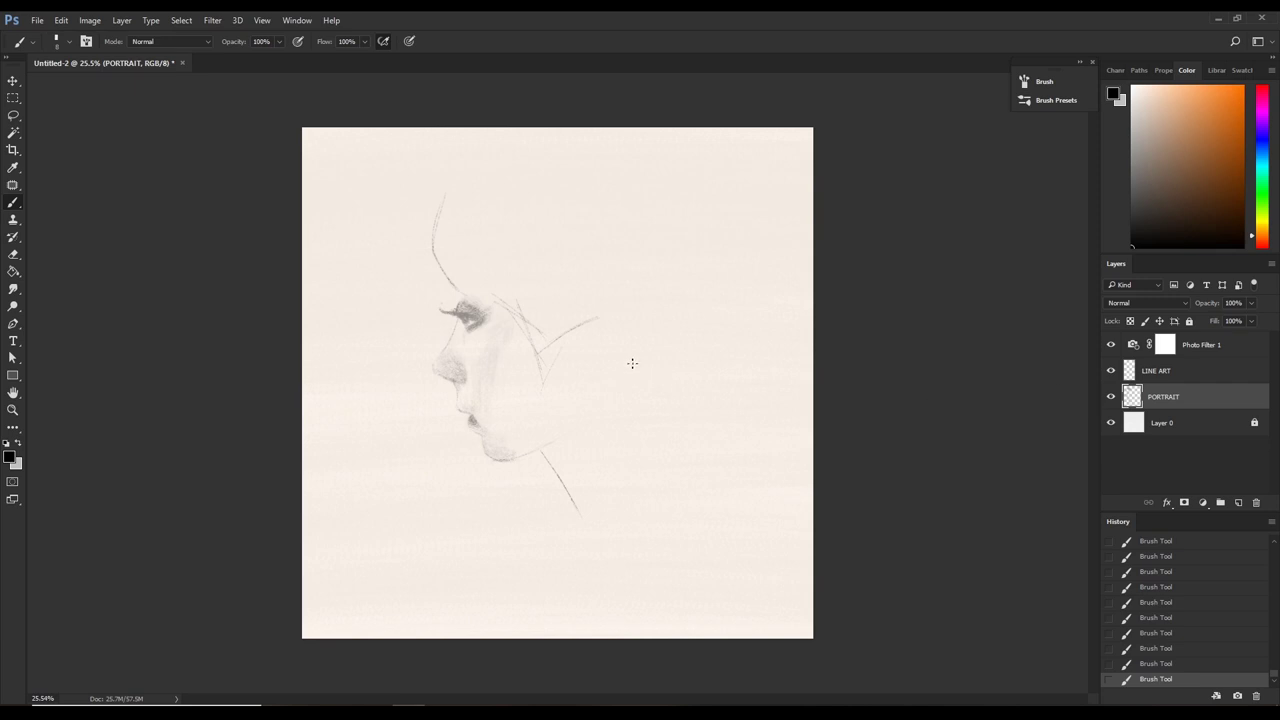
left_click(1145, 372)
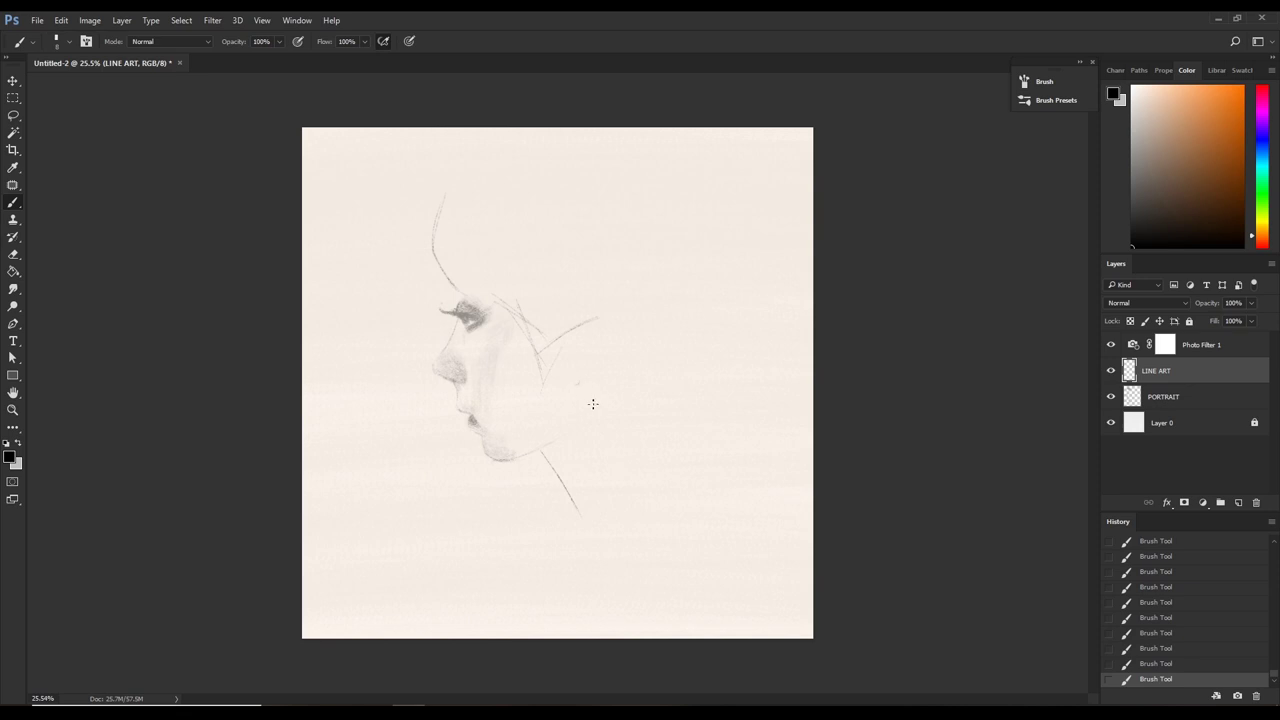
left_click_drag(570, 378, 579, 386)
Lasso the eye on PORTRAIT, scale it to about 92%, nudge it right and down, and deselect.
left_click(1155, 397)
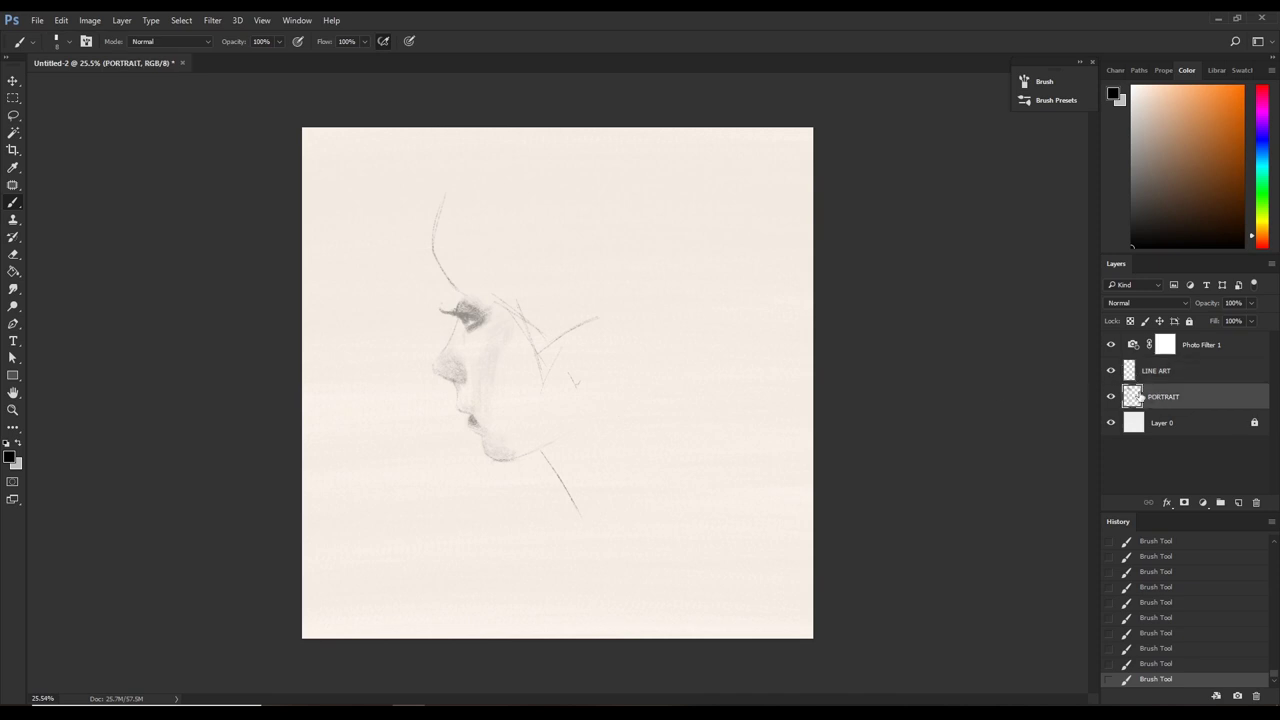
key("l")
mouse_move(428, 304)
left_mouse_down()
mouse_move(476, 336)
mouse_move(500, 316)
mouse_move(444, 291)
left_mouse_up()
key("ctrl+t")
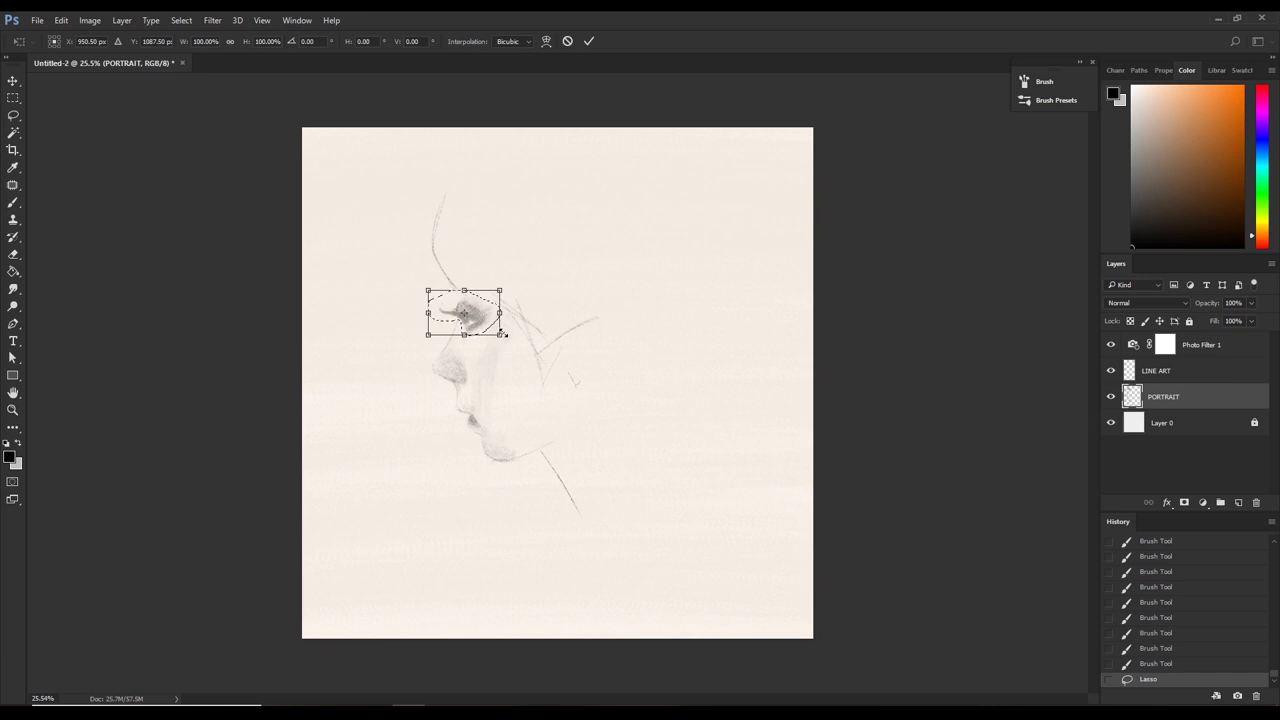
left_click_drag(504, 334, 497, 293)
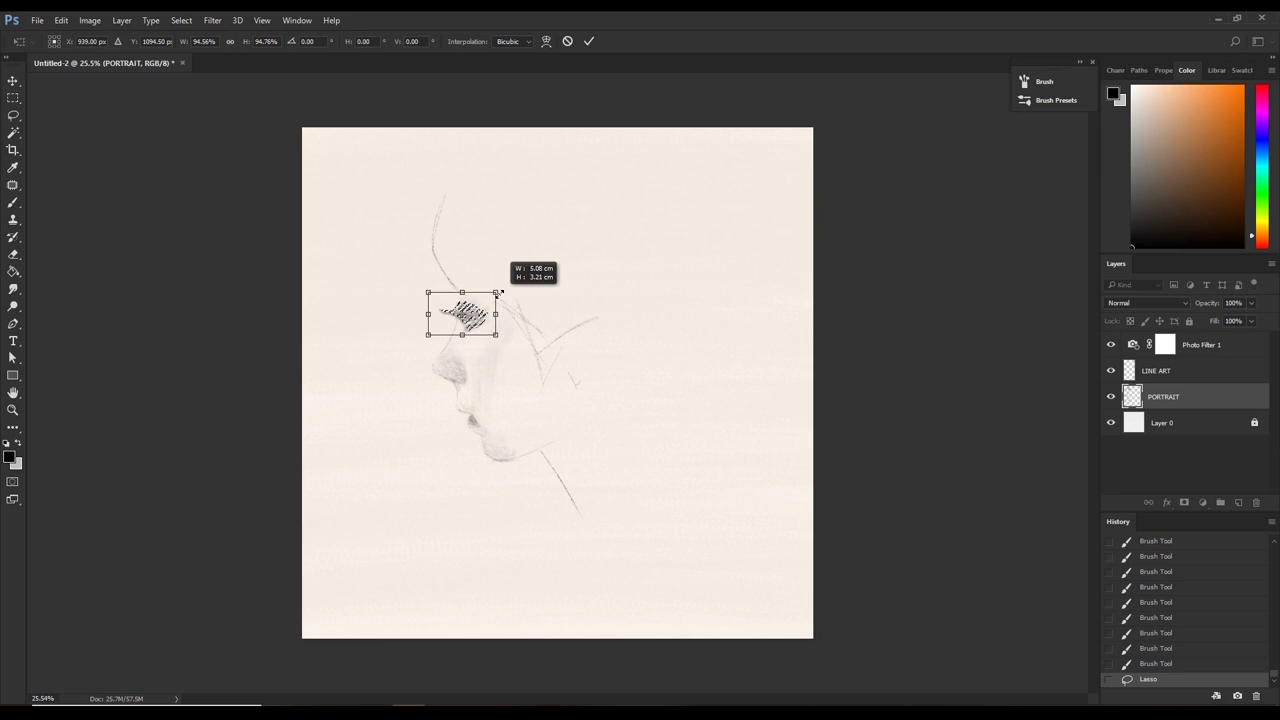
left_click_drag(497, 293, 494, 295)
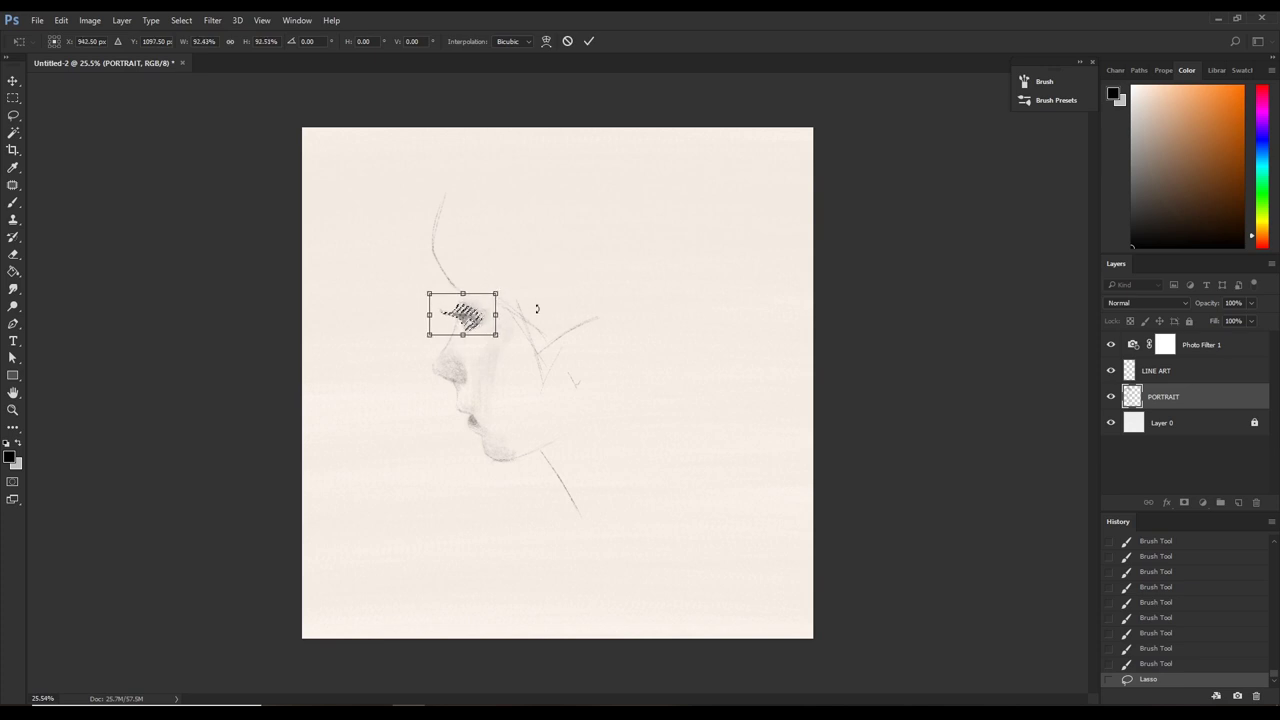
key("Right")
key("Right")
key("Right")
key("Down")
key("Down")
key("Down")
key("Down")
key("Return")
key("ctrl+d")
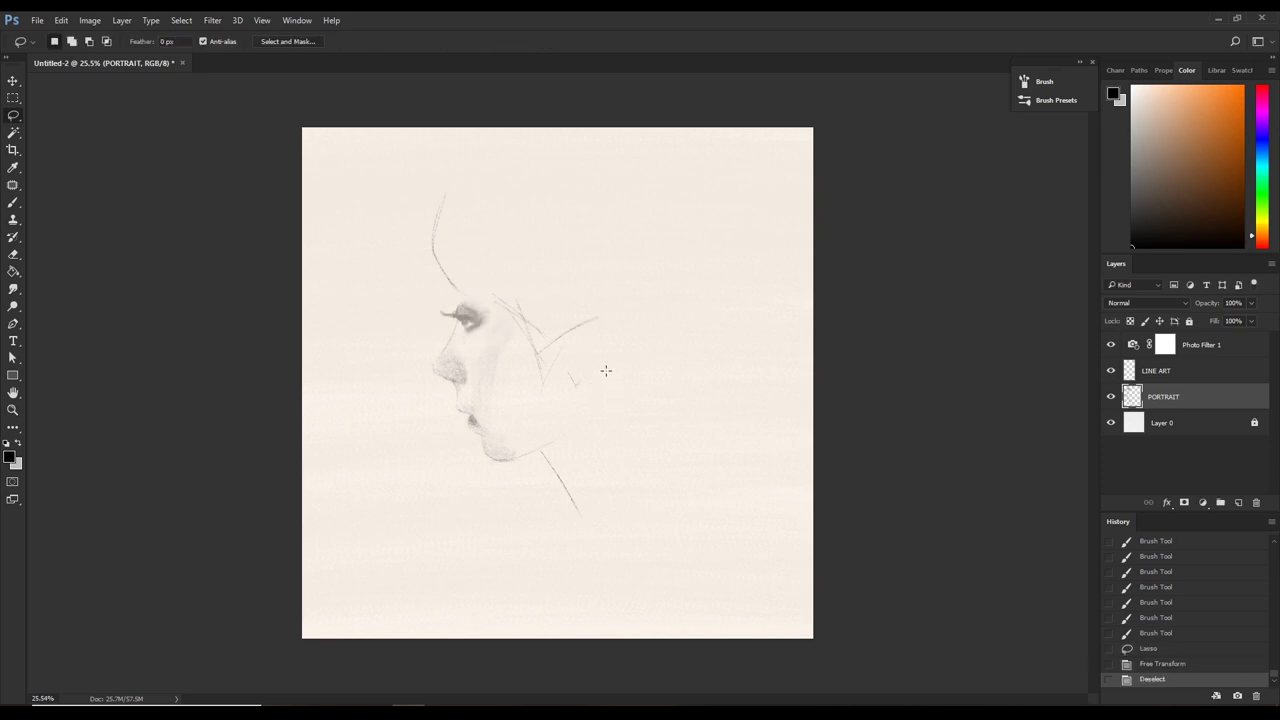
Compare the eye before and after resizing in History, then reselect LINE ART.
left_click(1165, 636)
left_click(1155, 680)
left_click(1176, 368)
Draw angular hair strands right of the cheek, sweeping across the top and running back down.
key("b")
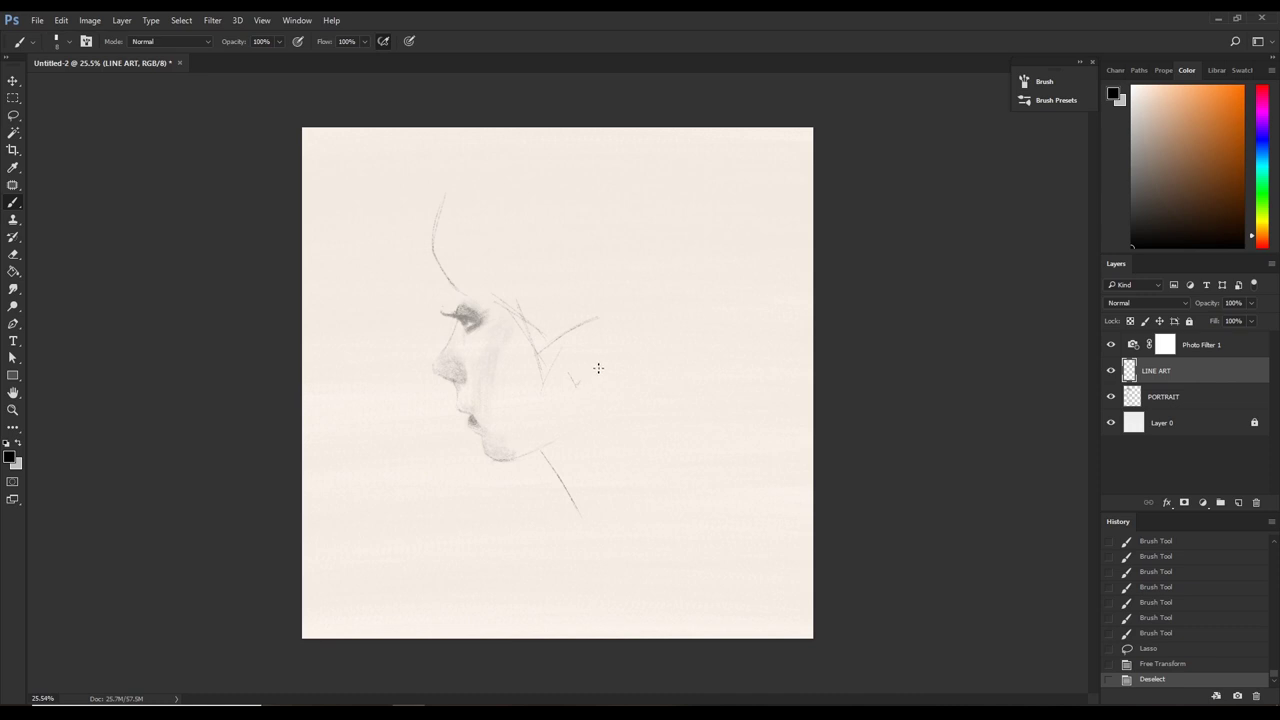
left_click_drag(572, 384, 583, 375)
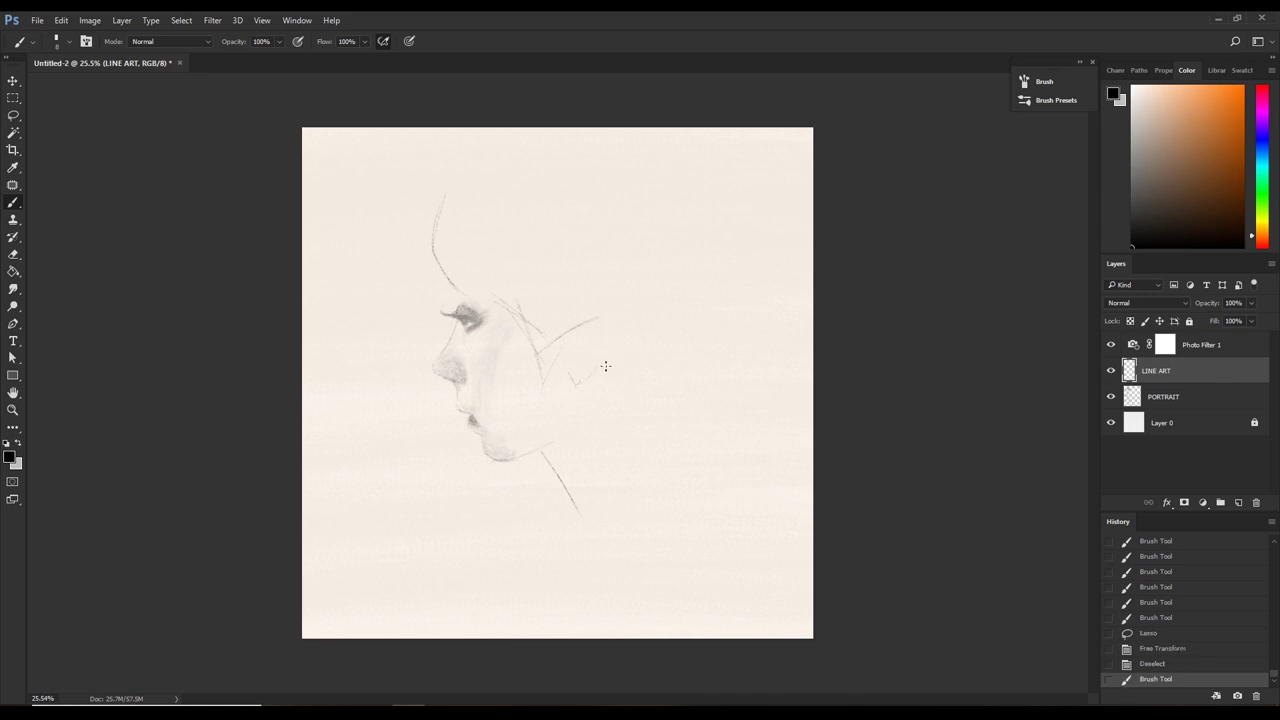
left_click_drag(577, 384, 604, 362)
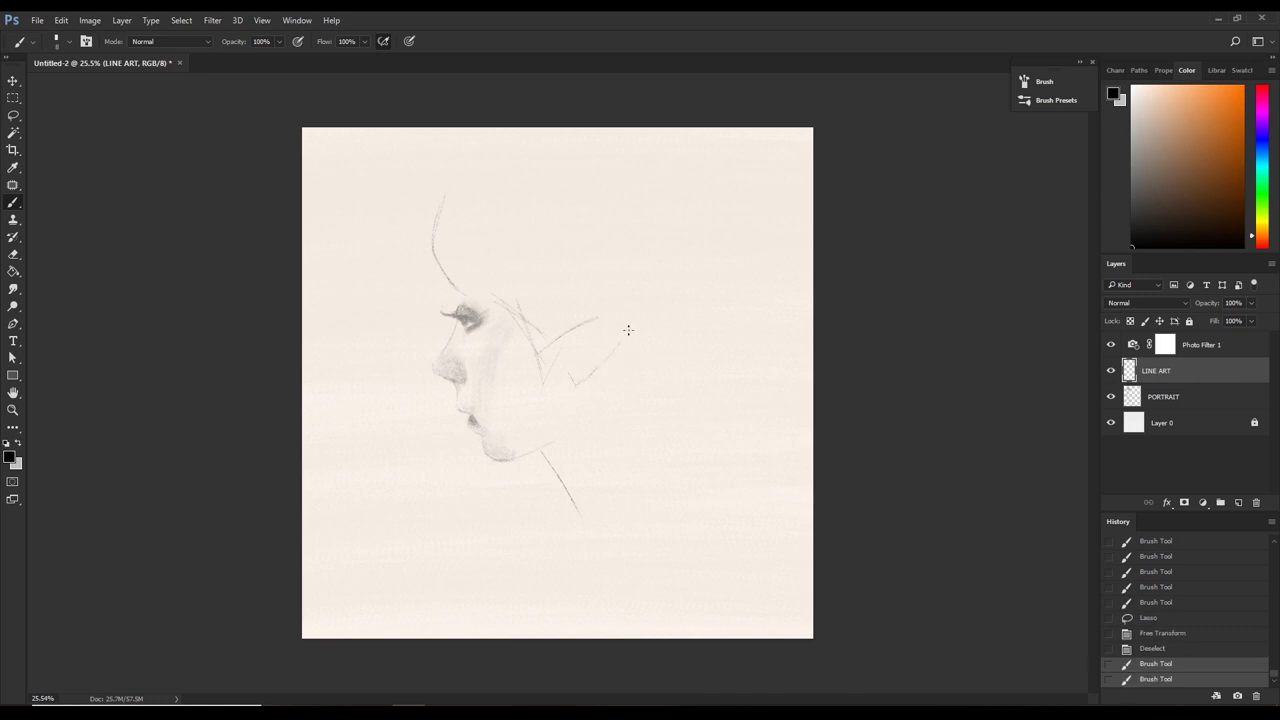
left_click_drag(619, 318, 621, 348)
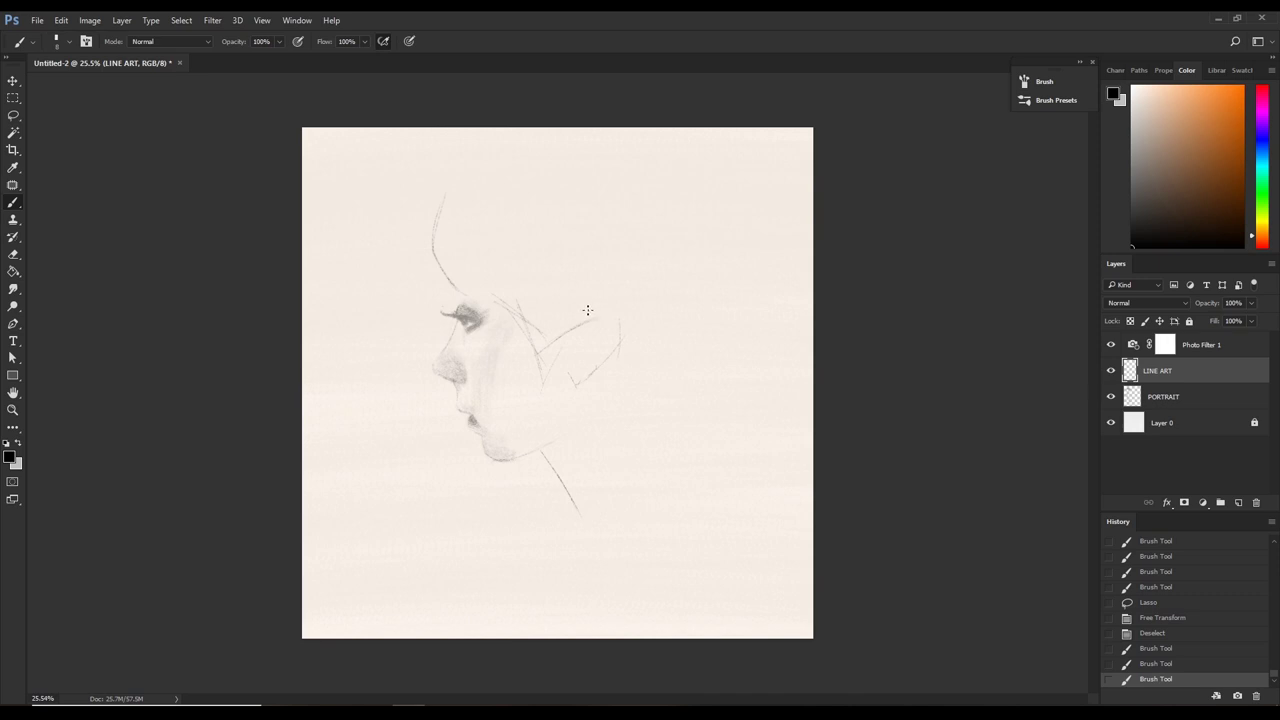
left_click_drag(588, 313, 642, 322)
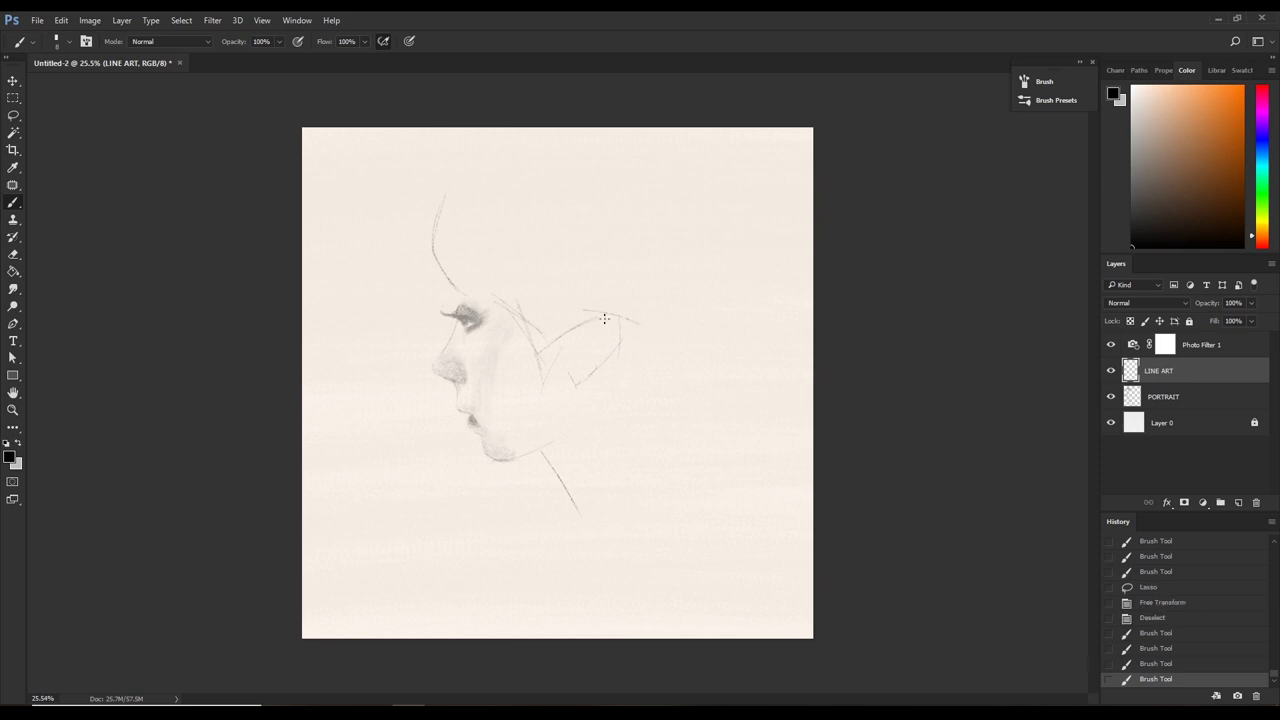
key("ctrl")
left_click_drag(644, 330, 589, 317)
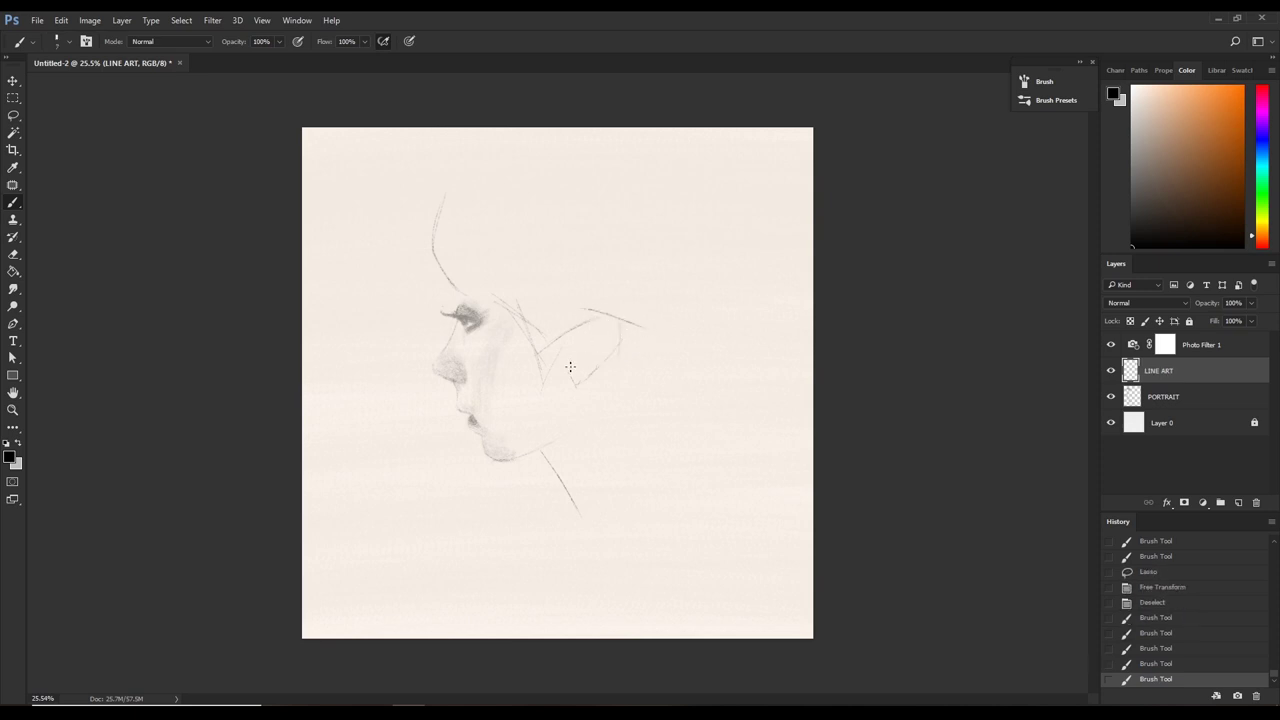
left_click_drag(563, 368, 576, 386)
left_click_drag(581, 325, 572, 382)
left_click_drag(587, 322, 575, 384)
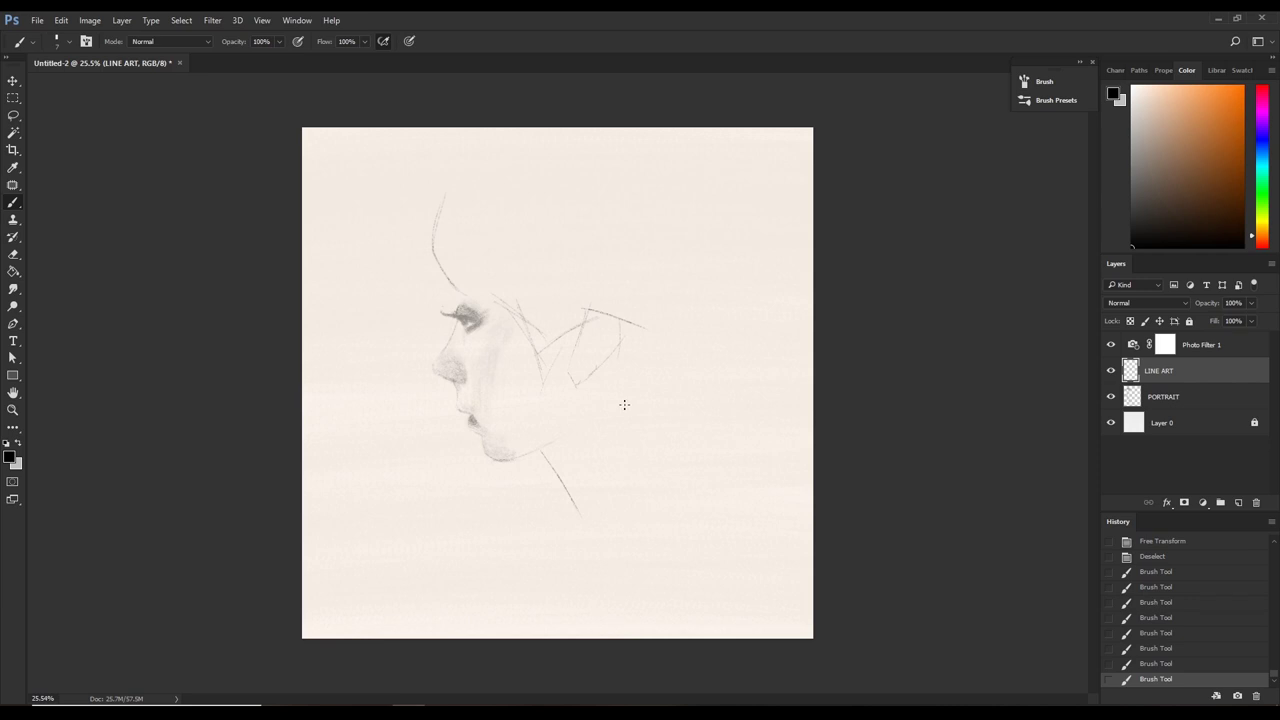
Lasso the ear sketch and nudge it slightly left with Free Transform.
key("l")
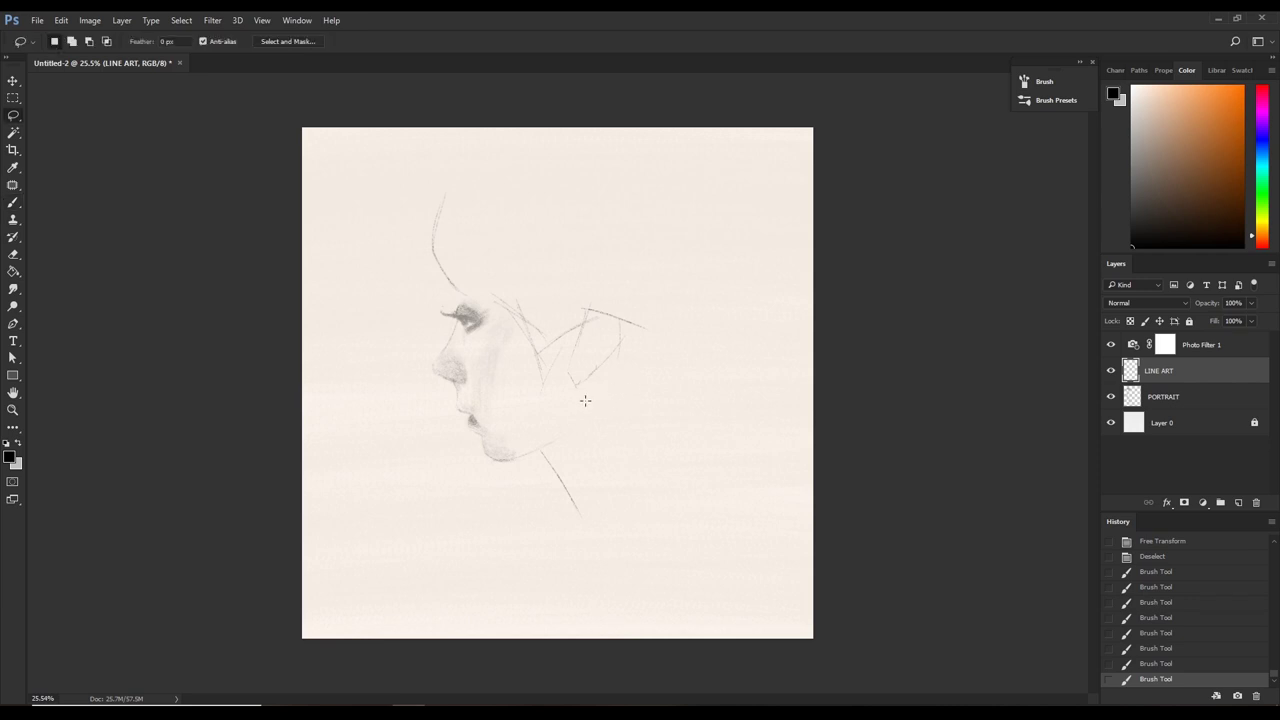
mouse_move(582, 399)
left_mouse_down()
mouse_move(565, 326)
mouse_move(580, 415)
left_mouse_up()
key("ctrl+t")
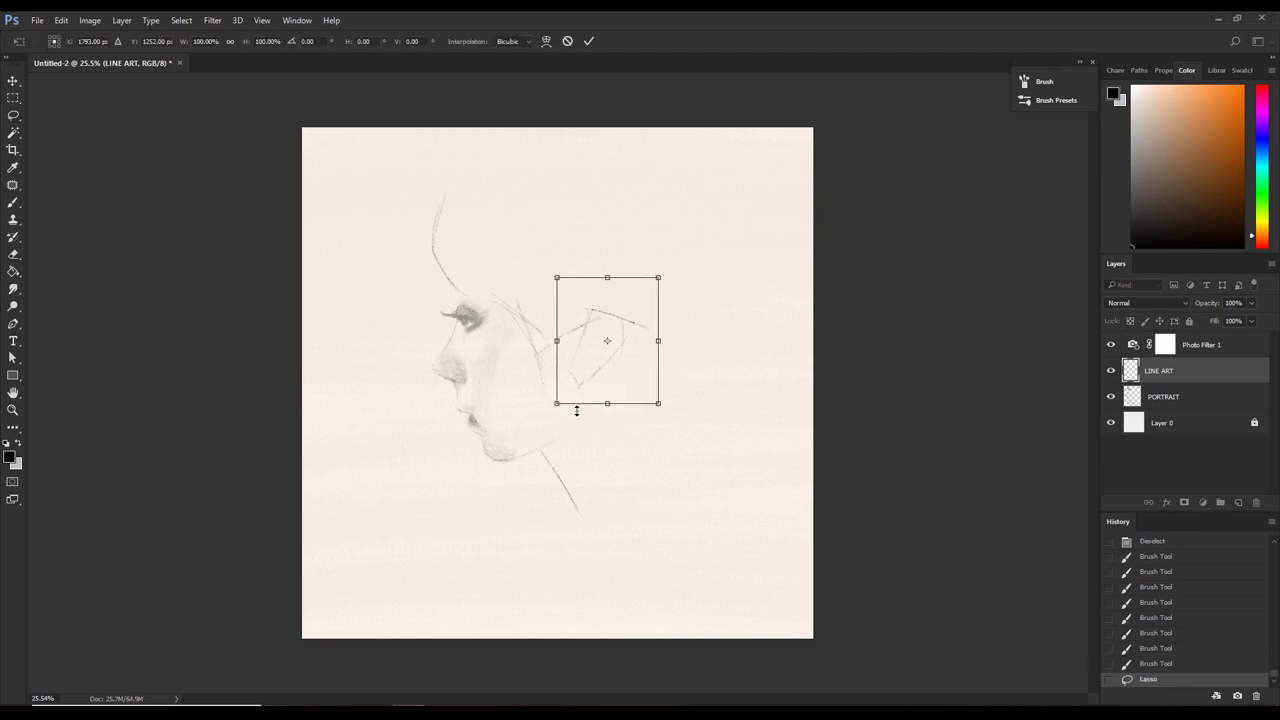
key("Left")
key("Left")
key("Left")
key("Return")
key("ctrl+d")
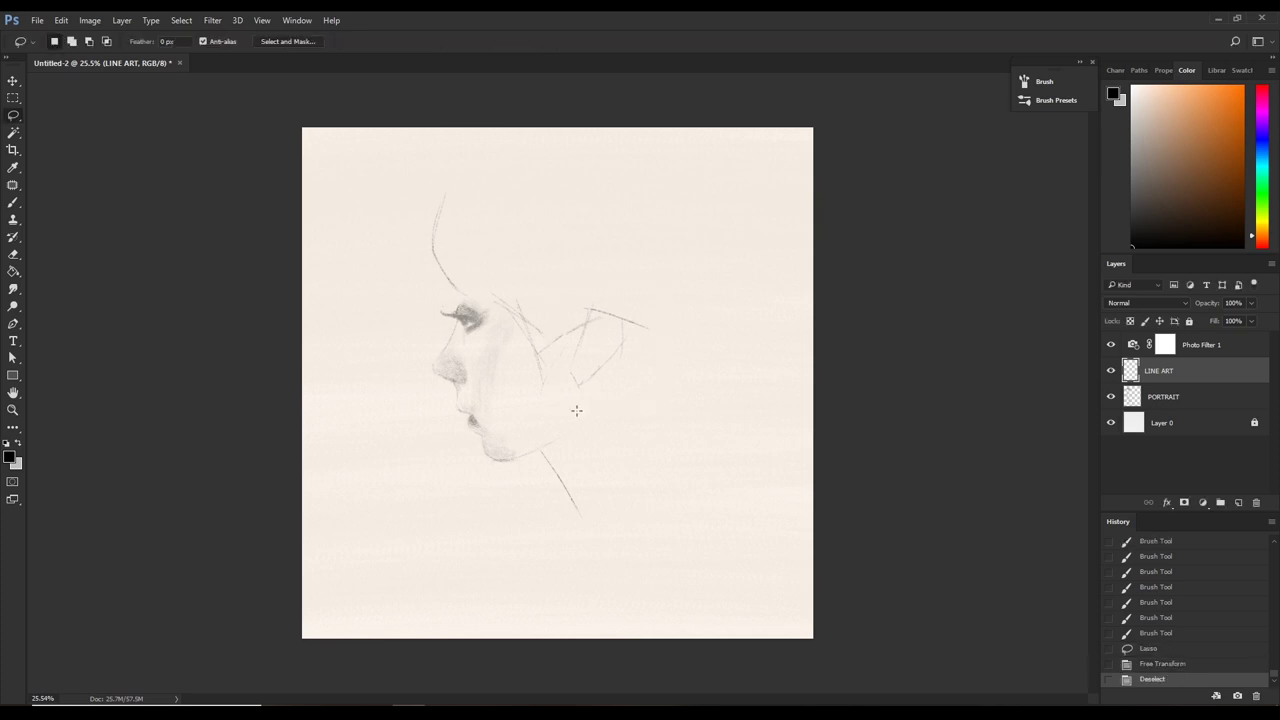
key("b")
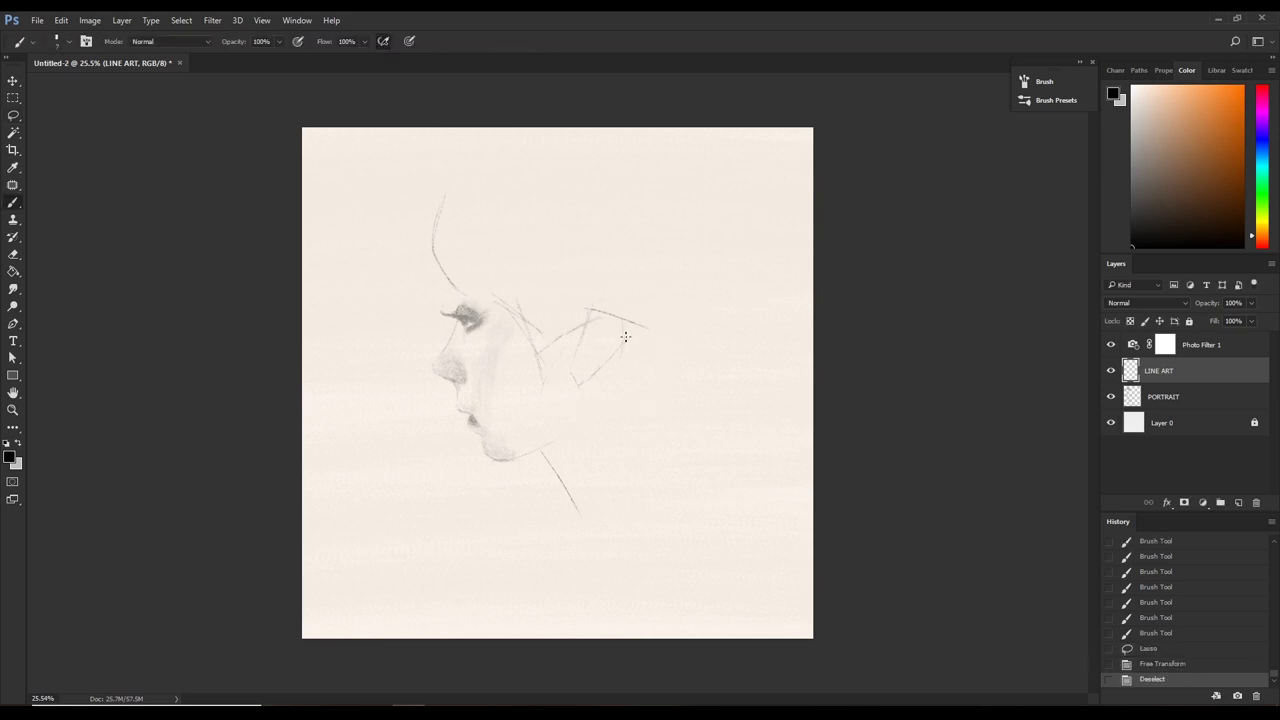
Add short pencil strokes beside the ear, undoing one misplaced stroke.
left_click_drag(622, 322, 620, 346)
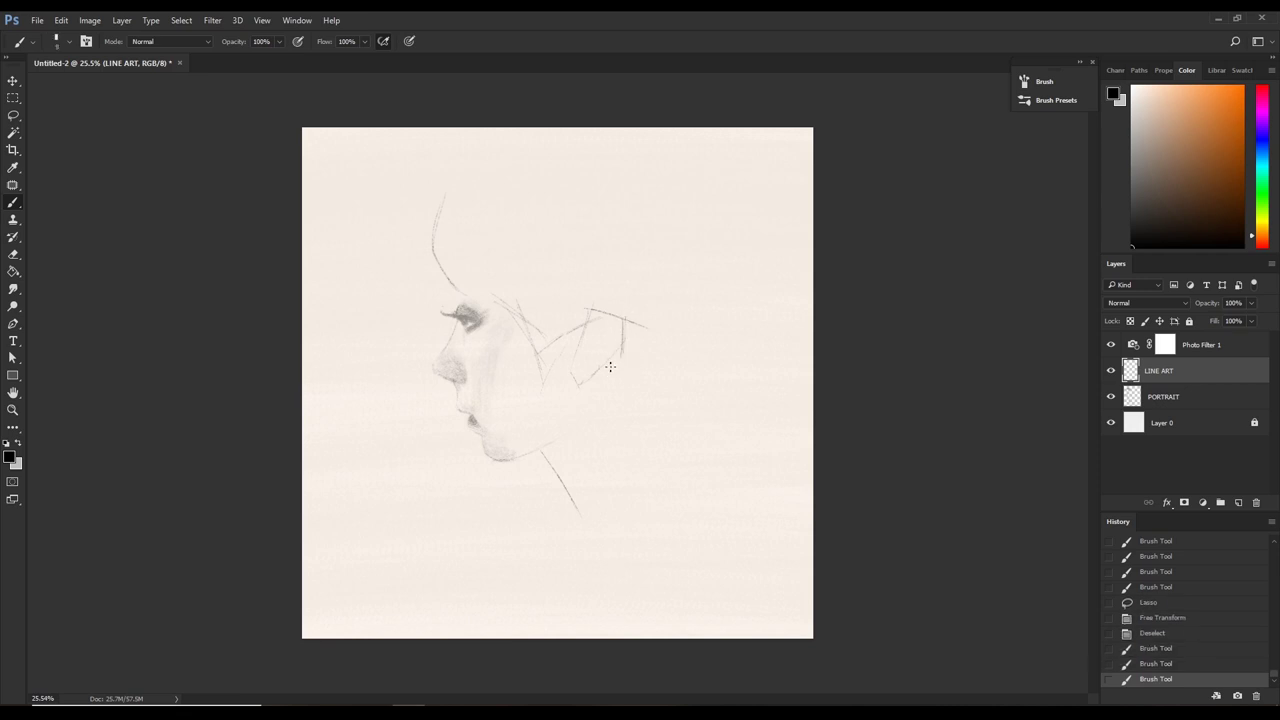
left_click_drag(618, 348, 607, 367)
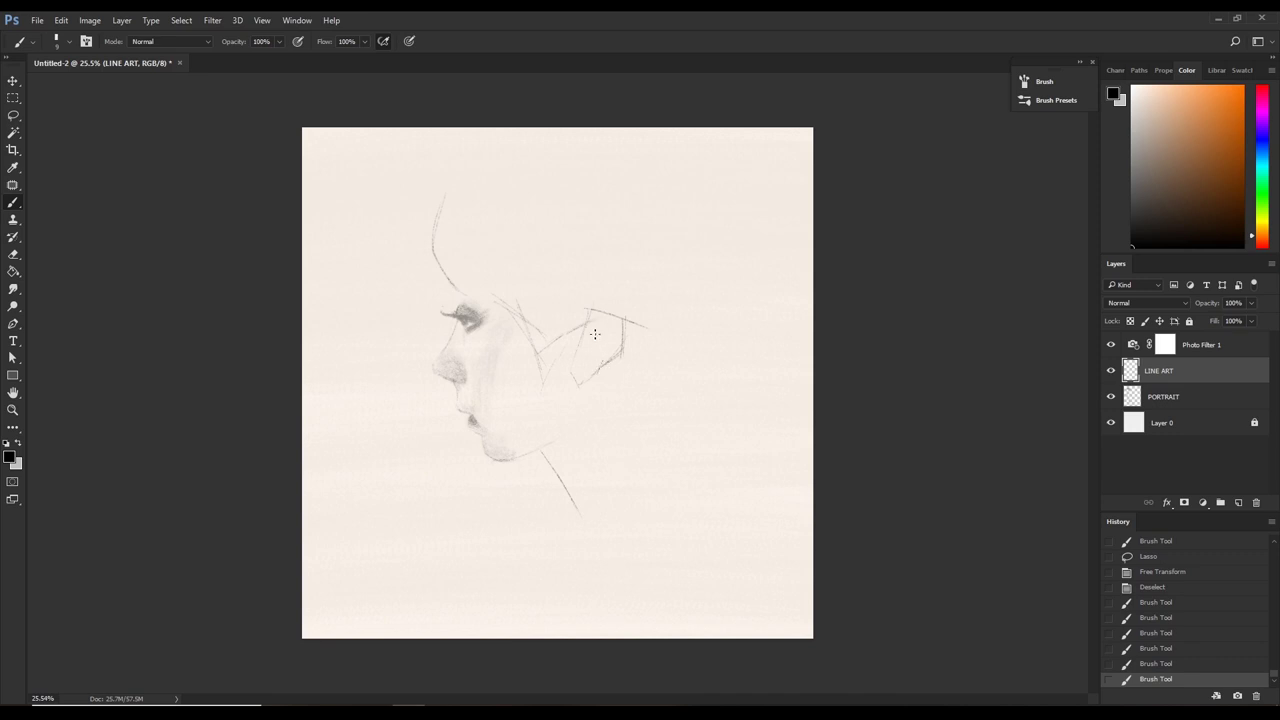
mouse_move(618, 336)
left_mouse_down()
mouse_move(606, 354)
mouse_move(609, 329)
mouse_move(590, 378)
mouse_move(577, 370)
left_mouse_up()
key("ctrl+z")
key("ctrl+z")
key("ctrl+z")
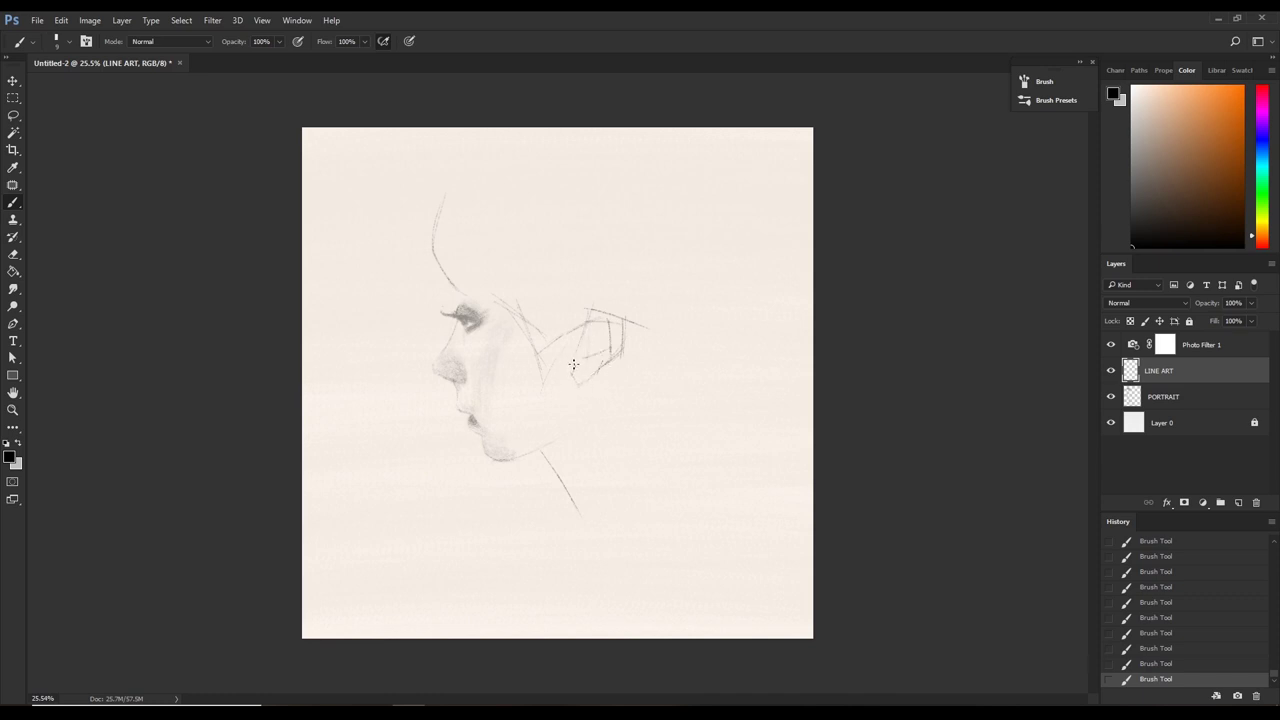
left_click_drag(571, 374, 580, 384)
Hatch strokes from the ear toward the jaw and faintly above the ear.
left_click_drag(622, 356, 642, 401)
left_click_drag(578, 276, 620, 346)
left_click_drag(604, 246, 590, 316)
mouse_move(630, 366)
left_mouse_down()
mouse_move(639, 396)
mouse_move(628, 400)
left_mouse_up()
mouse_move(646, 385)
left_mouse_down()
mouse_move(582, 421)
mouse_move(570, 446)
left_mouse_up()
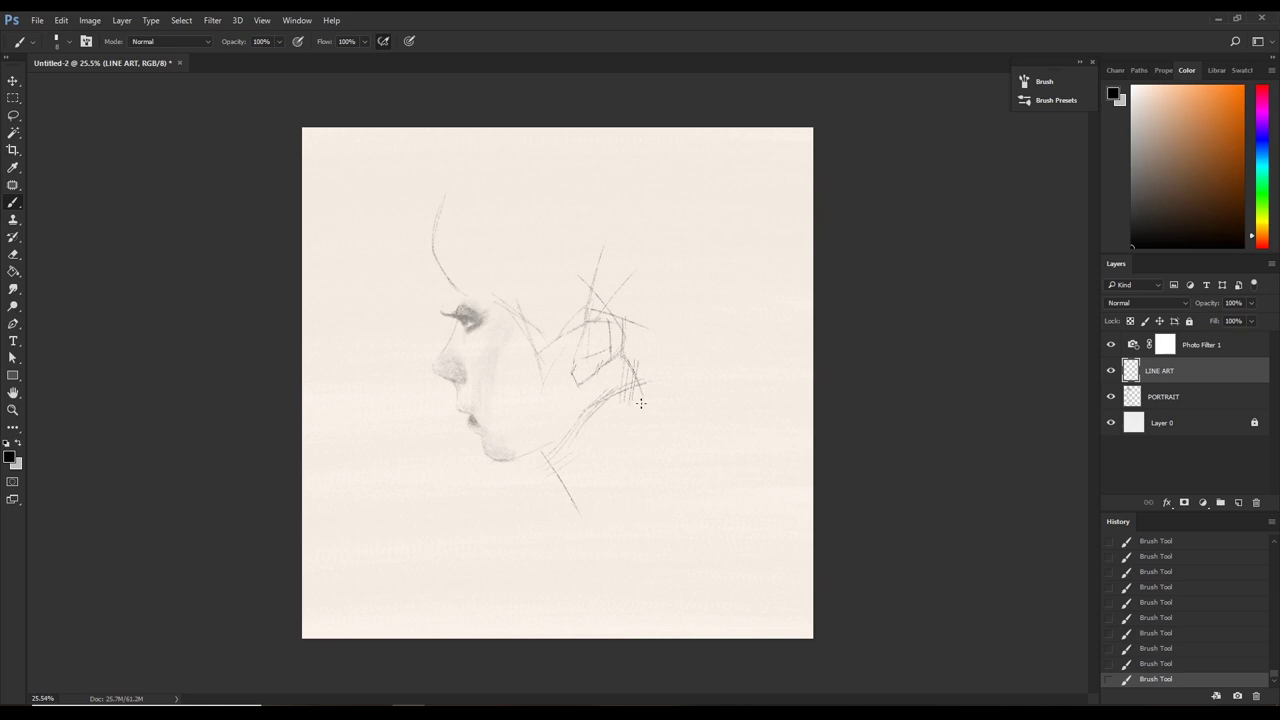
Sketch hair strands below the jaw and the shoulder curve sweeping down-left.
left_click_drag(586, 448, 597, 438)
key("ctrl+alt+z")
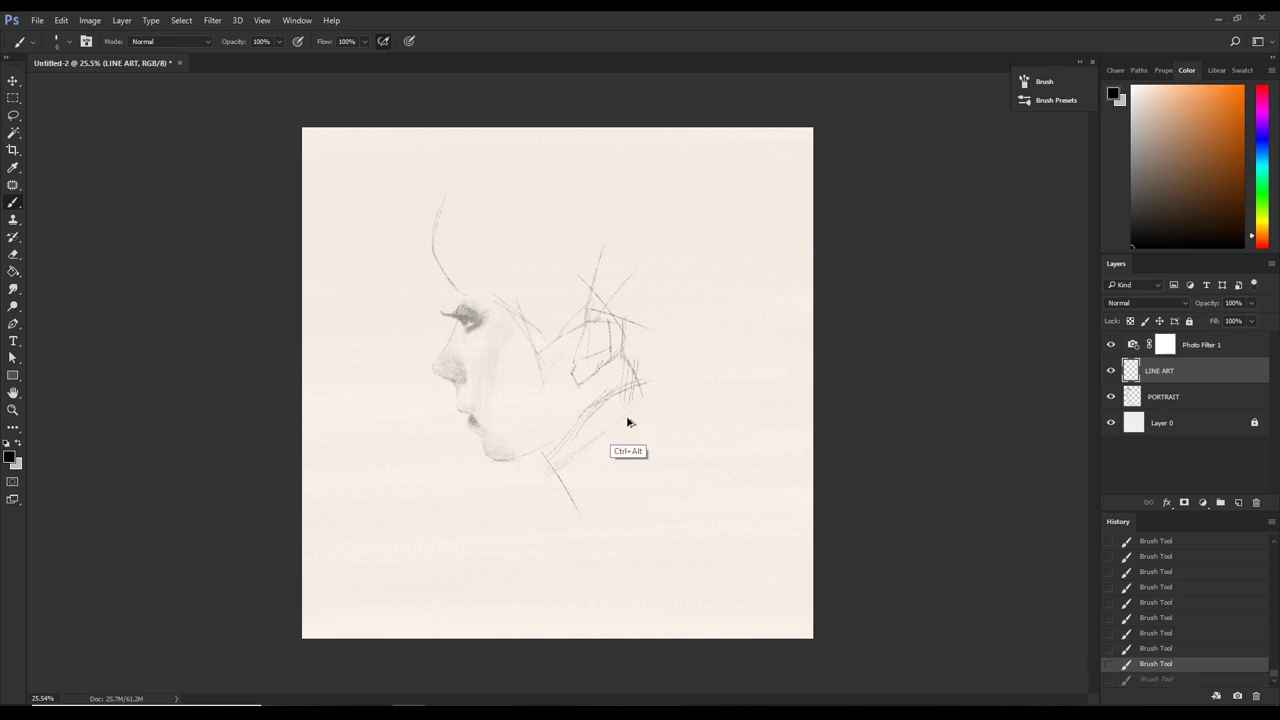
key("ctrl+alt+z")
key("ctrl+shift+z")
key("ctrl+shift+z")
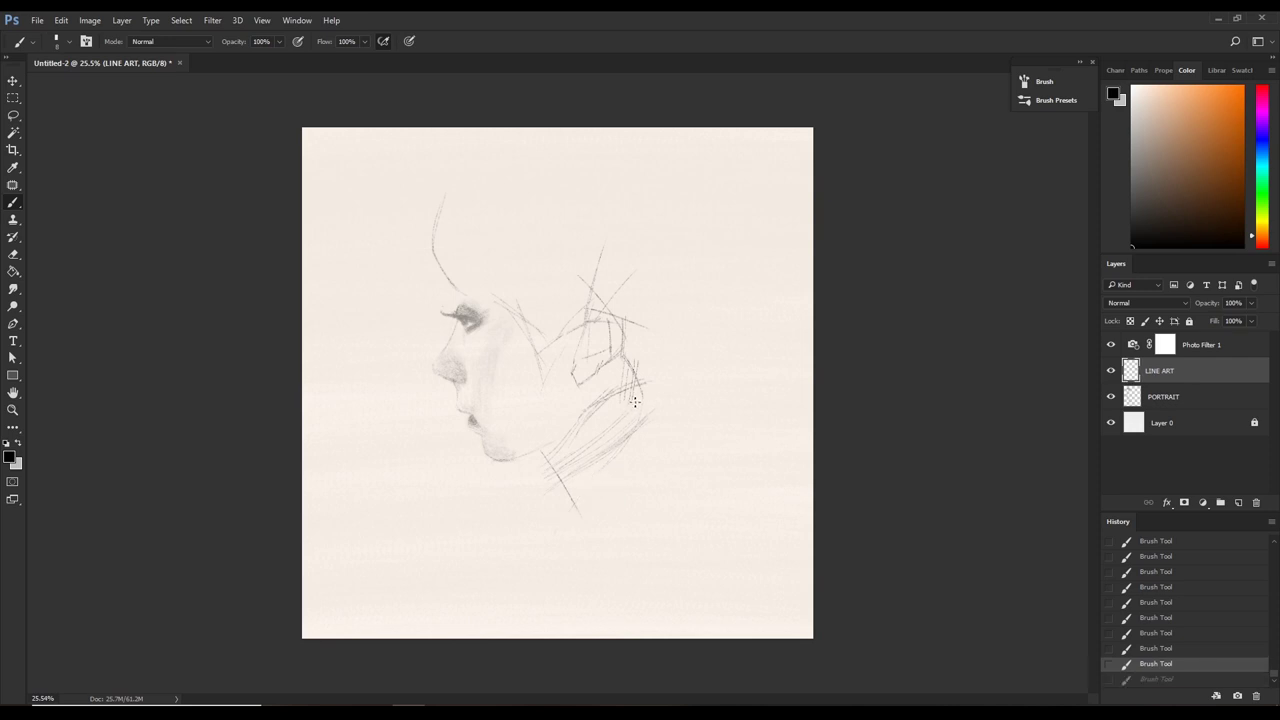
left_click_drag(553, 535, 608, 468)
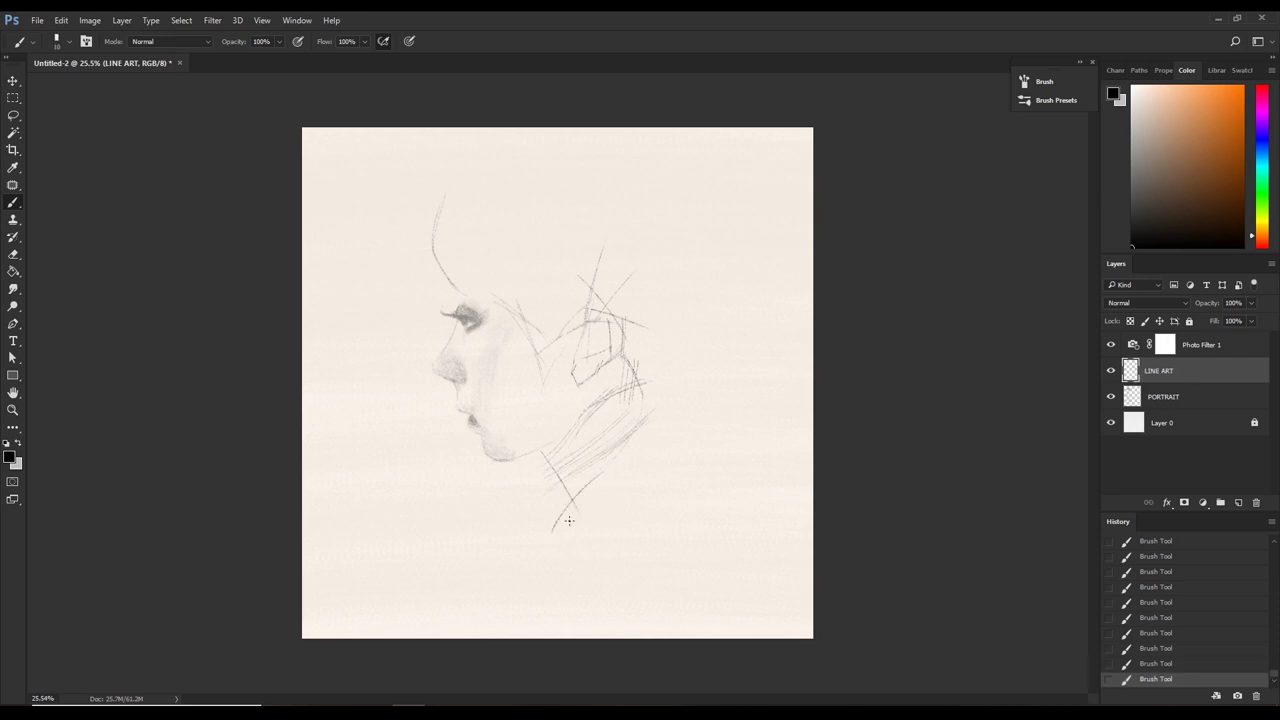
left_click_drag(548, 532, 601, 466)
left_click_drag(548, 530, 574, 486)
left_click_drag(541, 532, 460, 592)
Restore the full shoulder stroke and paint a darker neck stroke at brush size 20.
key("ctrl+z")
key("ctrl+z")
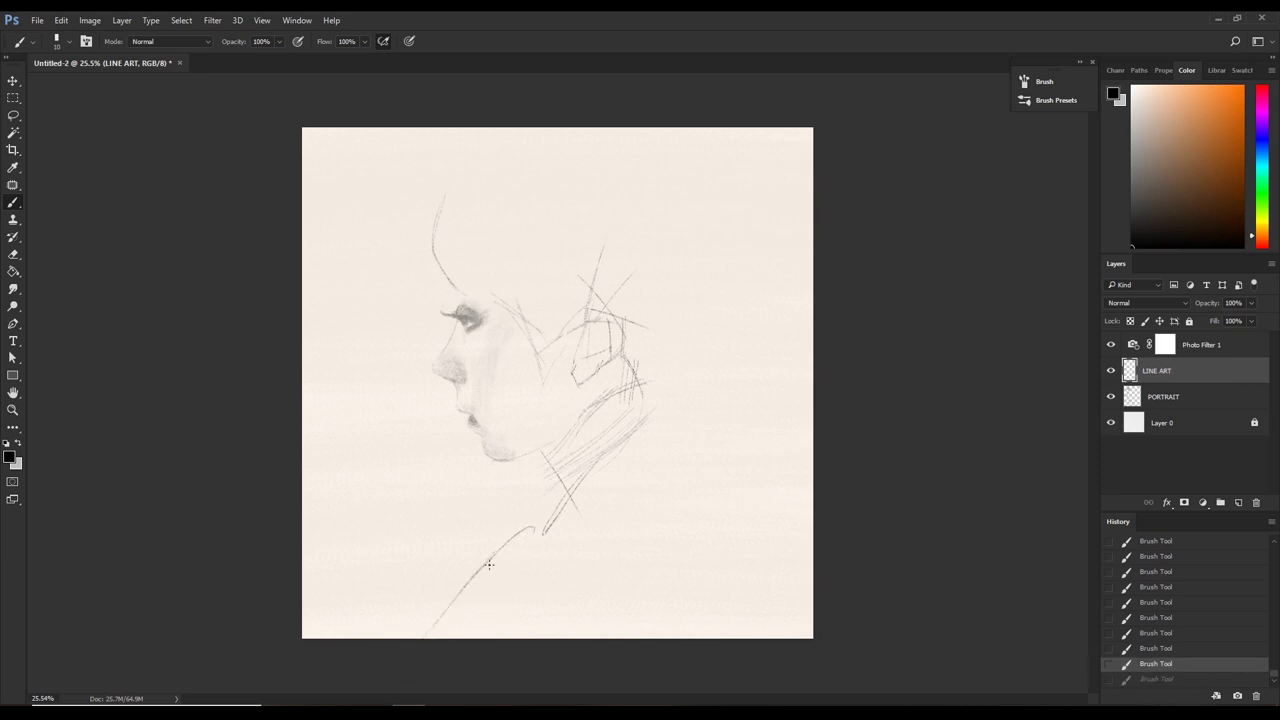
key("ctrl+z")
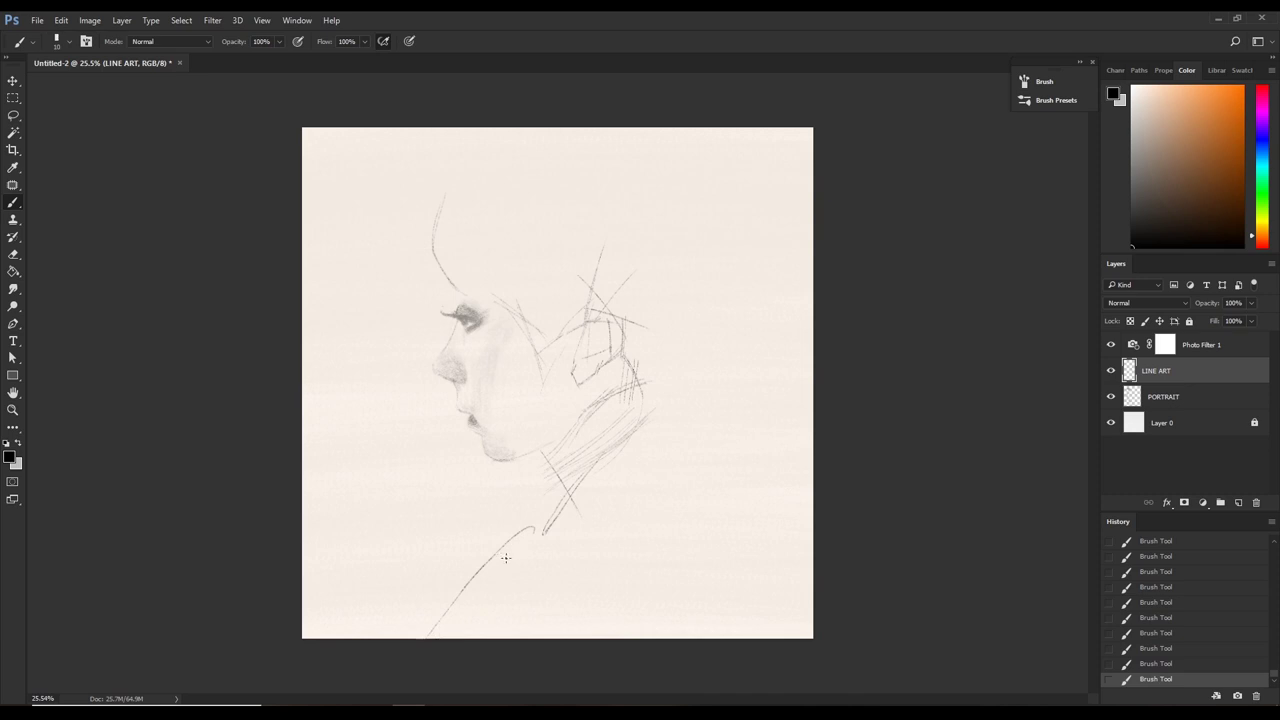
key("ctrl+z")
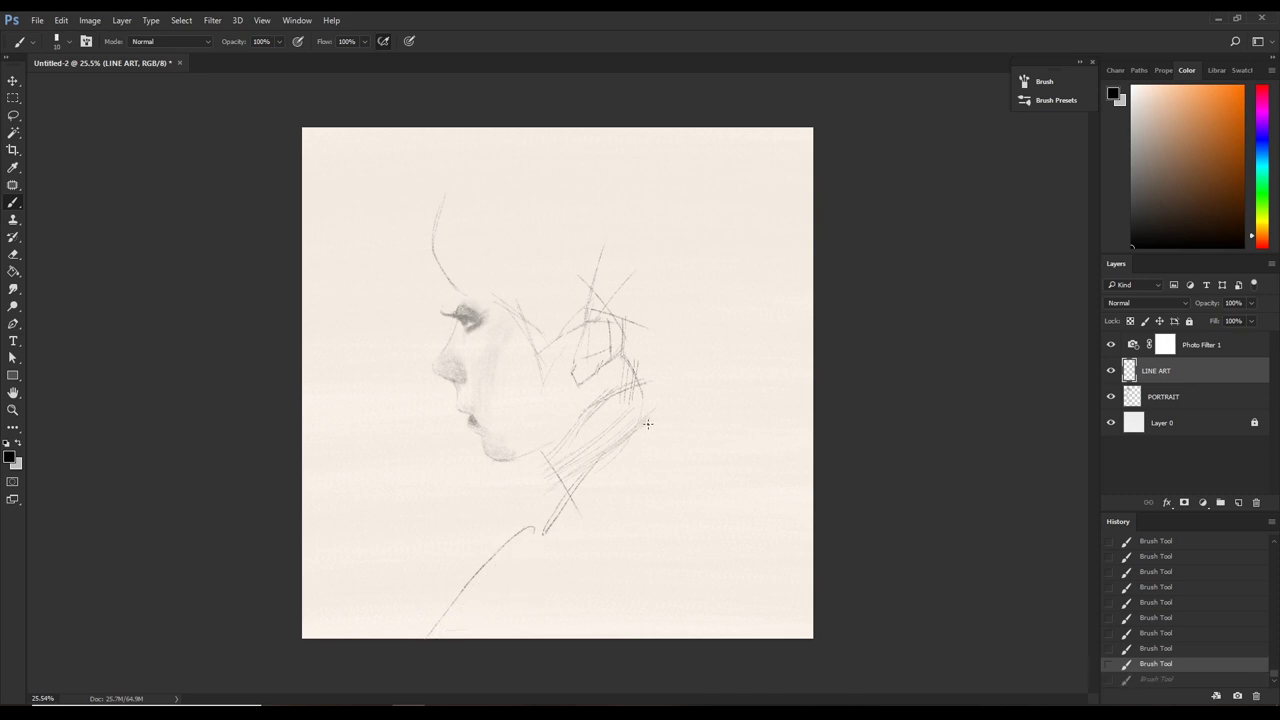
key("bracketright")
left_click_drag(630, 422, 672, 458)
key("ctrl+z")
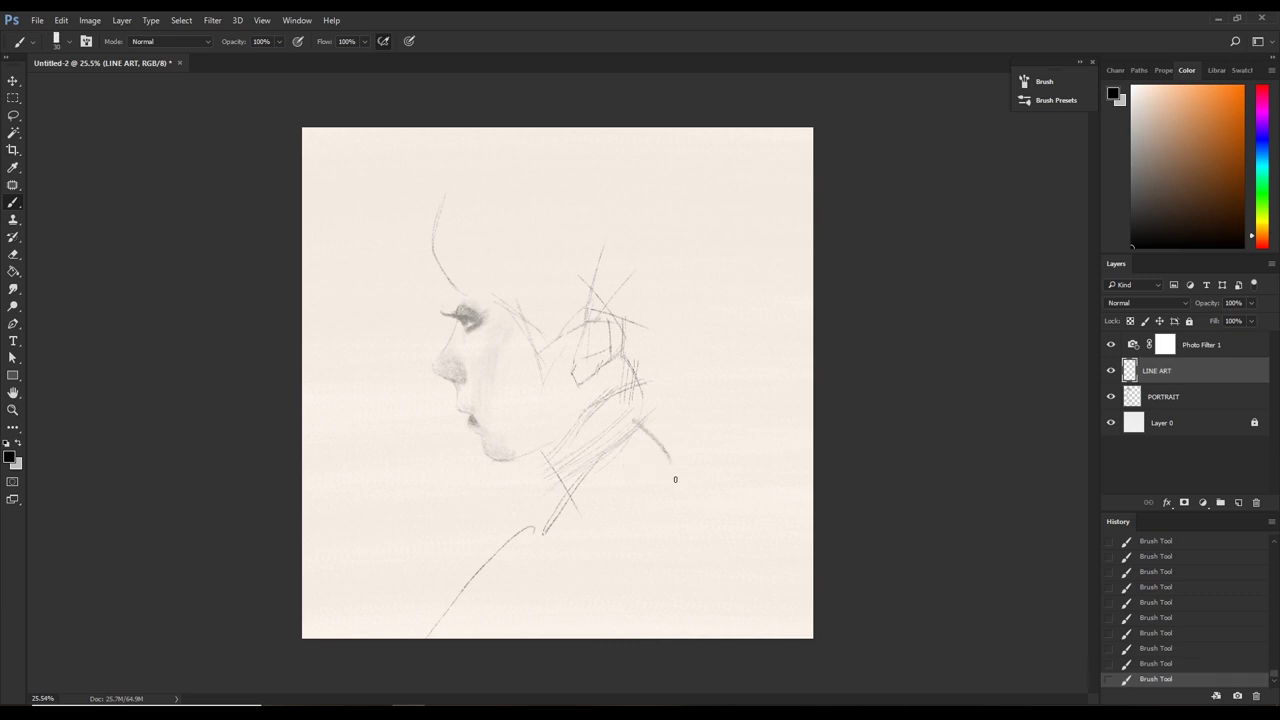
left_click_drag(634, 420, 674, 462)
Add a small curved mark right of the head for its back.
key("ctrl+z")
left_click_drag(634, 421, 672, 462)
left_click_drag(719, 289, 723, 374)
key("ctrl+z")
mouse_move(724, 385)
left_mouse_down()
mouse_move(736, 290)
mouse_move(722, 368)
left_mouse_up()
Draw the back-of-head contour on the right, redrawing the lower curve narrower.
key("ctrl+z")
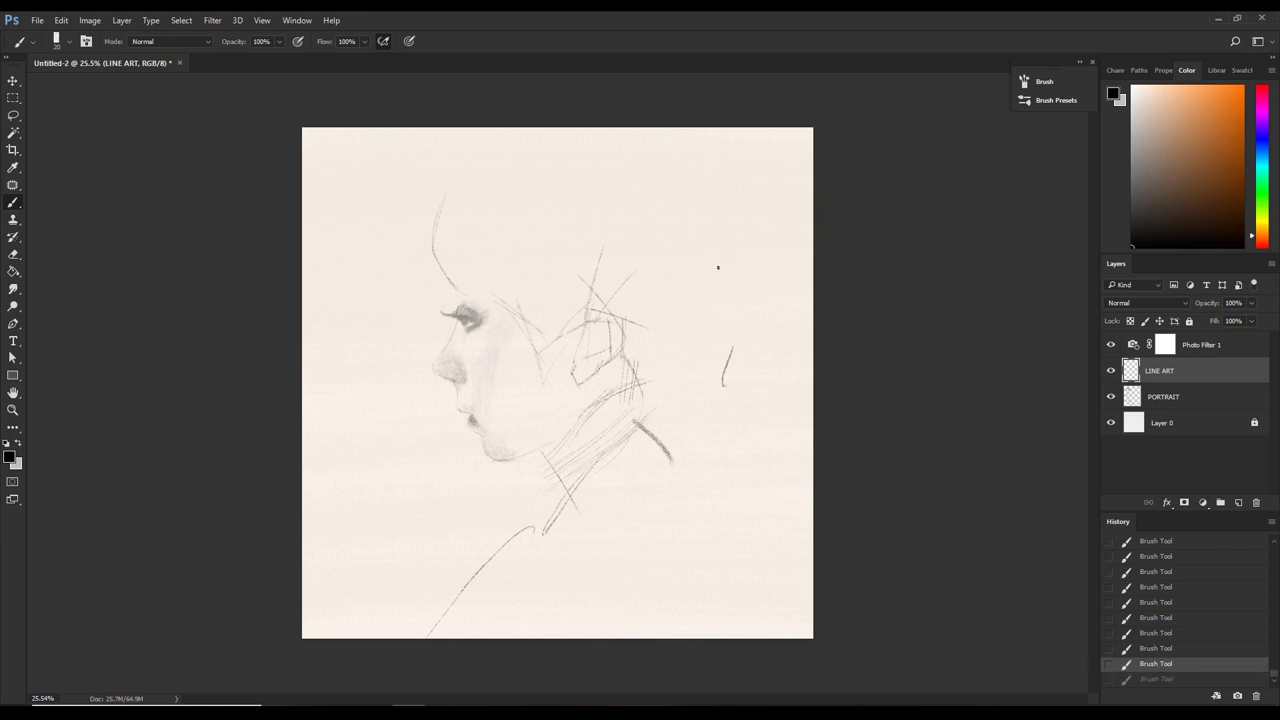
left_click_drag(717, 266, 724, 350)
key("ctrl+z")
left_click_drag(714, 262, 732, 345)
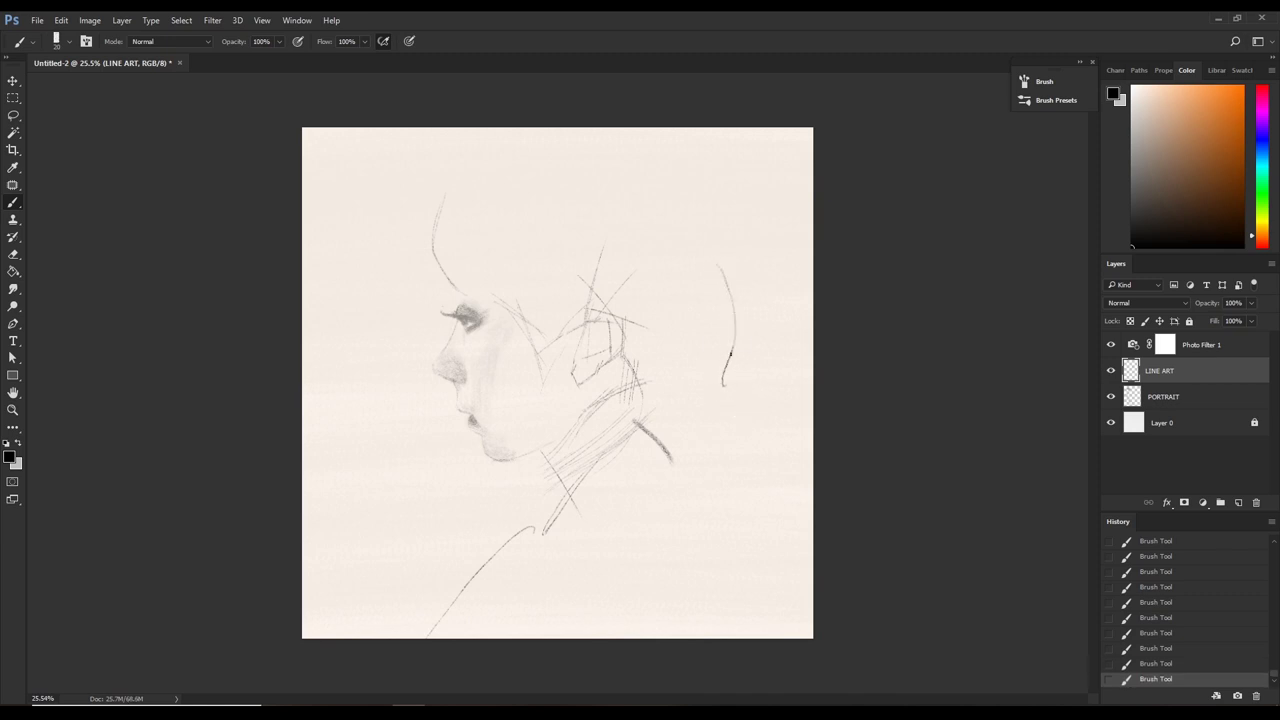
left_click_drag(732, 352, 724, 400)
key("ctrl+z")
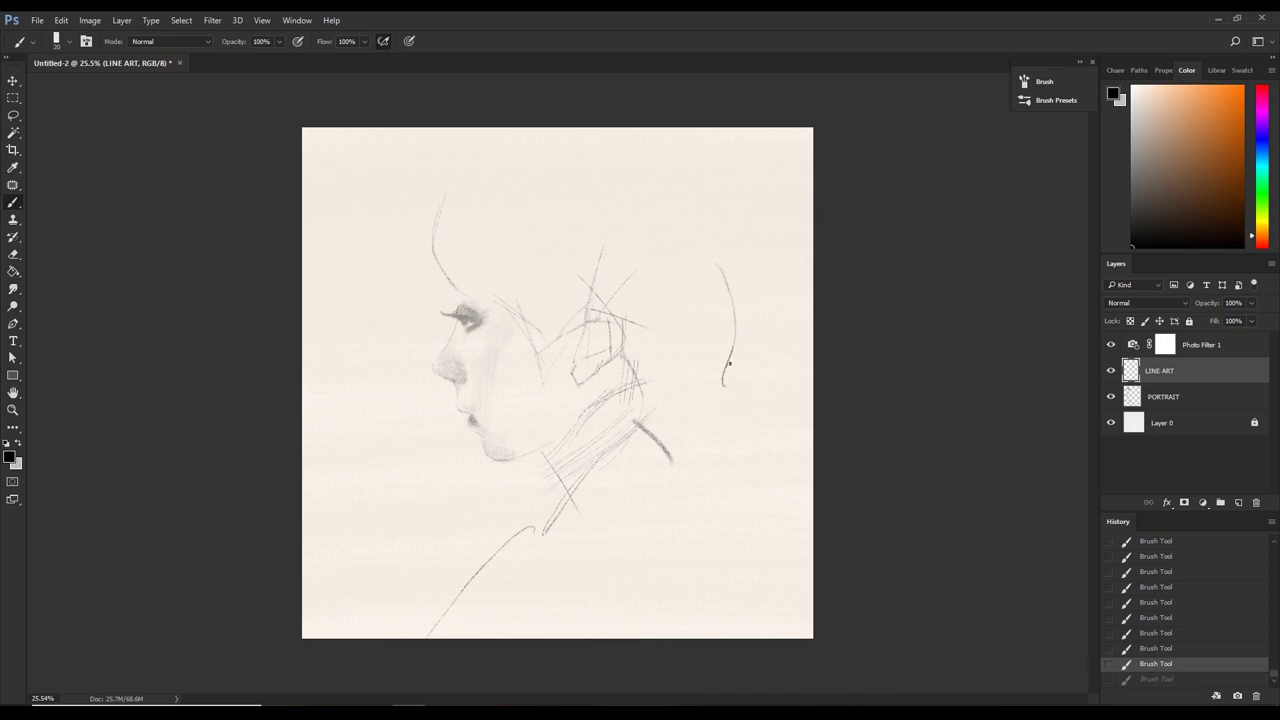
mouse_move(730, 346)
left_mouse_down()
mouse_move(735, 410)
mouse_move(719, 466)
left_mouse_up()
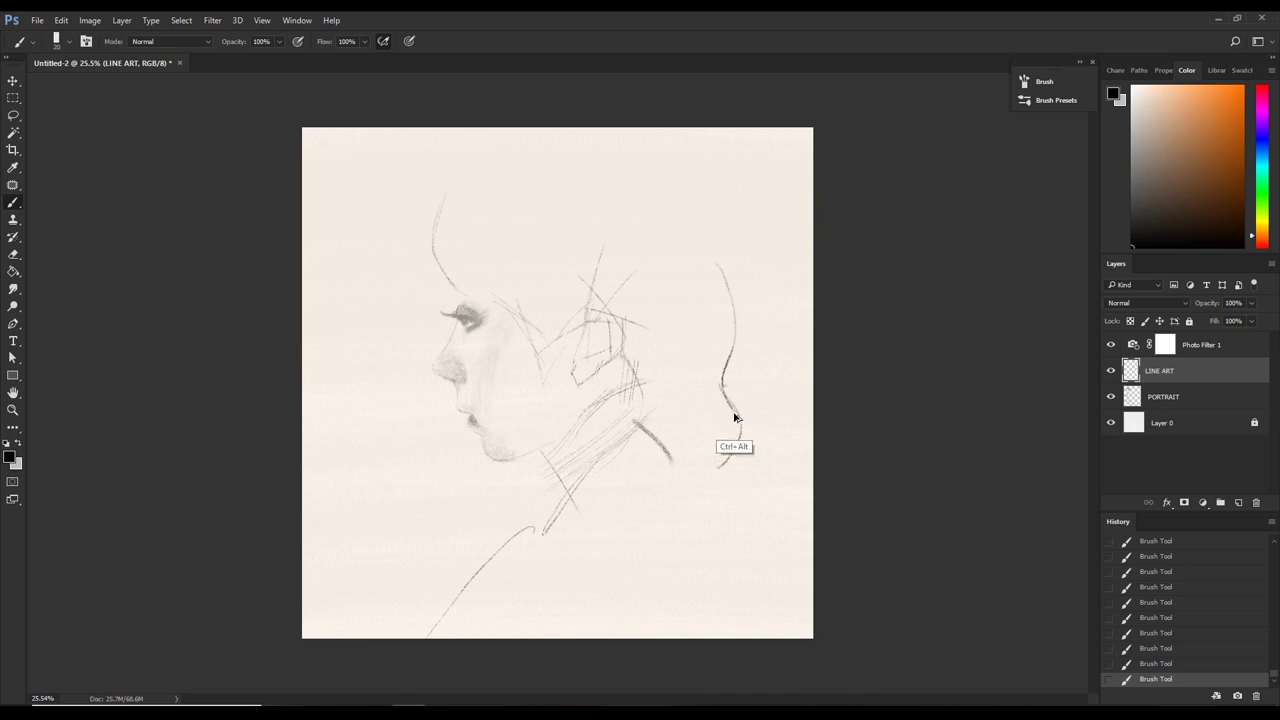
key("ctrl+z")
mouse_move(722, 382)
left_mouse_down()
mouse_move(746, 434)
mouse_move(730, 461)
left_mouse_up()
key("ctrl+z")
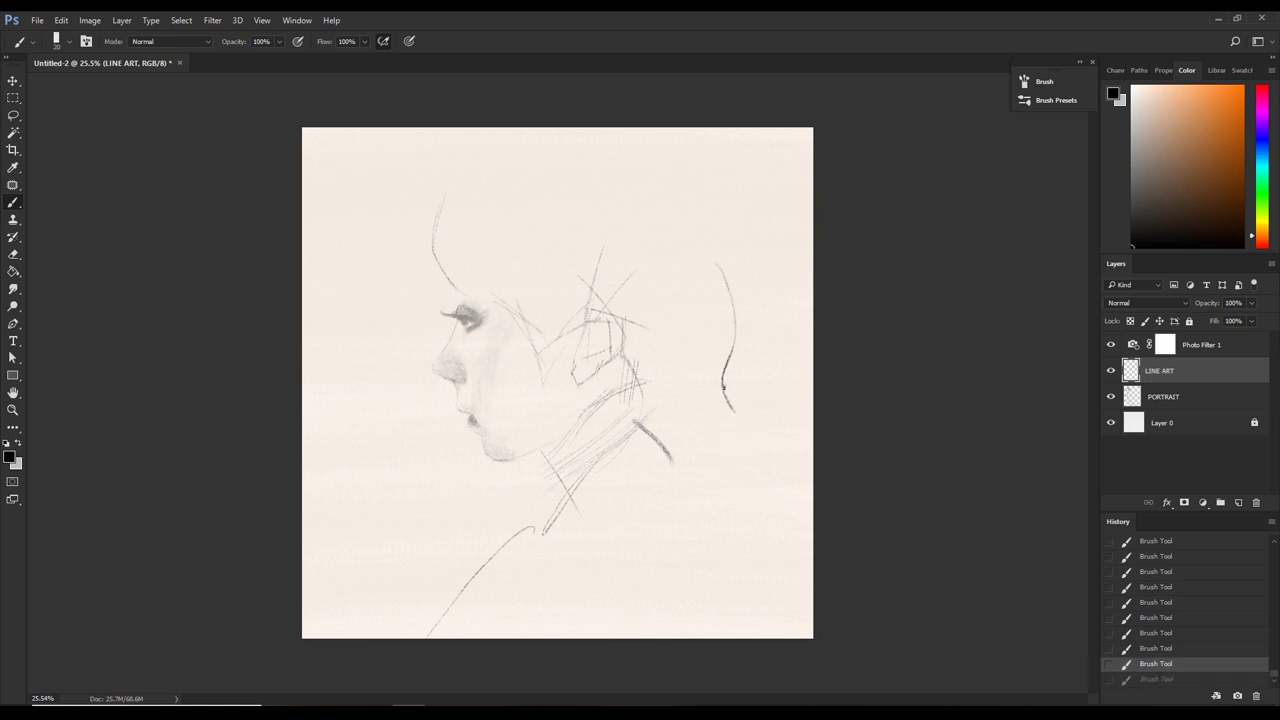
mouse_move(722, 392)
left_mouse_down()
mouse_move(740, 420)
mouse_move(737, 455)
left_mouse_up()
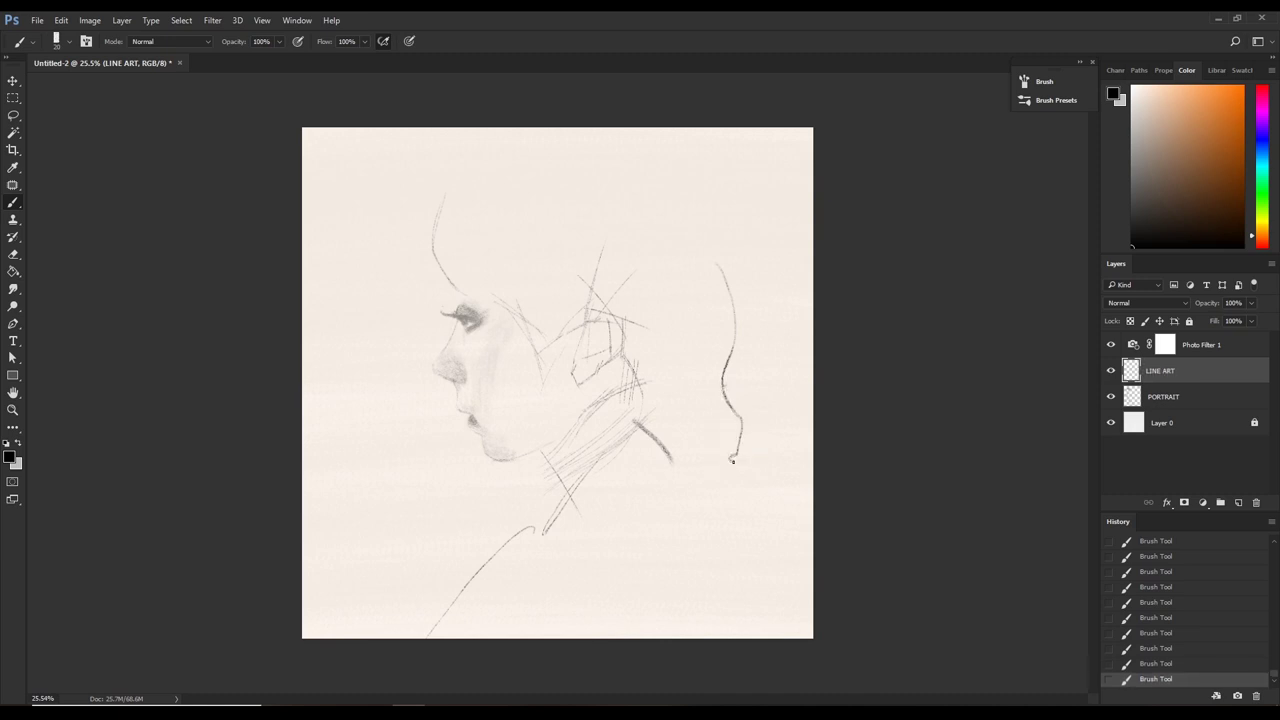
Continue the contour down into the braid's outer curves and a curl.
left_click_drag(709, 365, 690, 434)
key("ctrl+alt+z")
key("ctrl+alt+z")
mouse_move(709, 365)
left_mouse_down()
mouse_move(688, 425)
mouse_move(726, 444)
mouse_move(708, 484)
mouse_move(745, 460)
mouse_move(766, 500)
left_mouse_up()
key("ctrl+z")
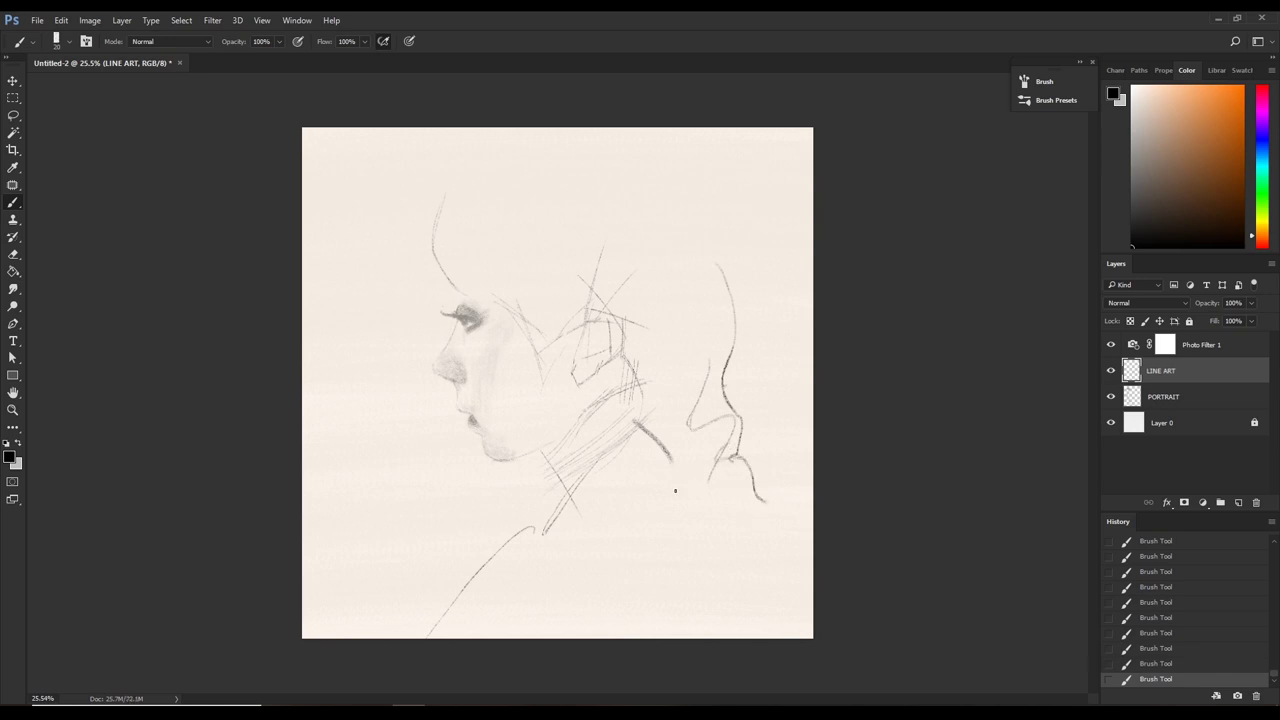
mouse_move(672, 463)
left_mouse_down()
mouse_move(677, 512)
mouse_move(726, 534)
mouse_move(764, 588)
left_mouse_up()
mouse_move(728, 532)
left_mouse_down()
mouse_move(714, 556)
mouse_move(808, 618)
left_mouse_up()
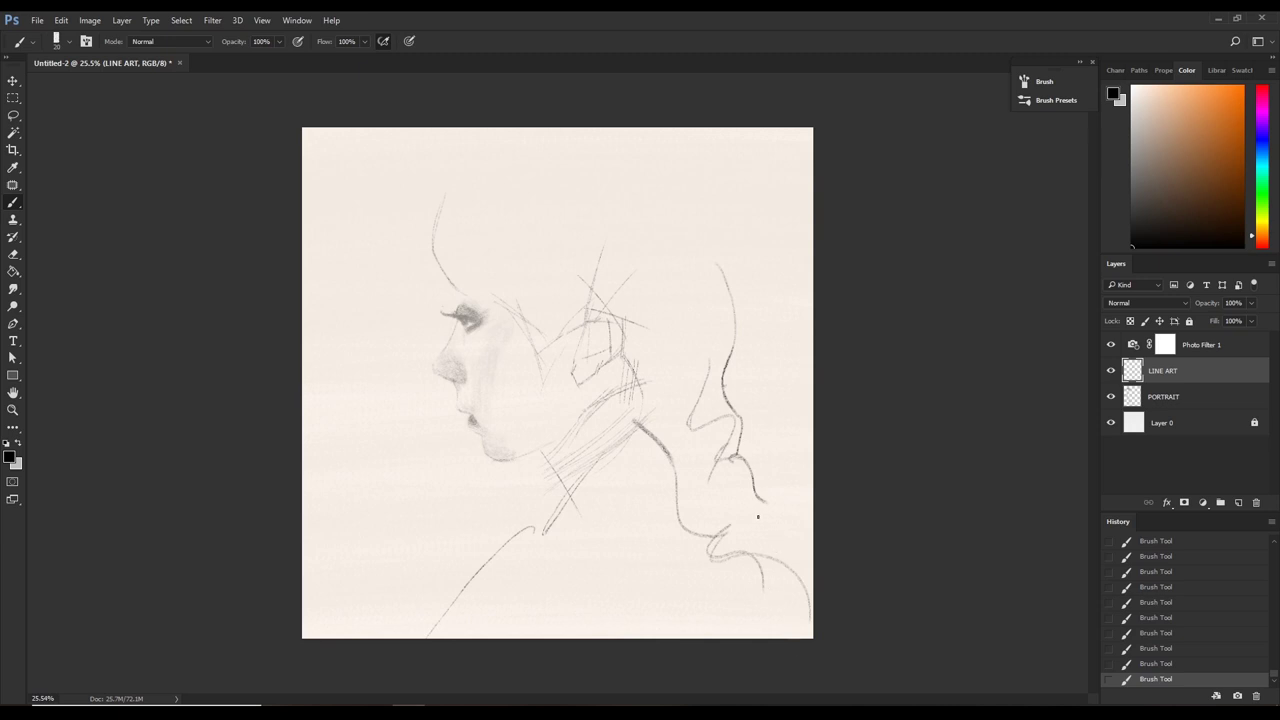
left_click_drag(754, 513, 760, 578)
key("ctrl+z")
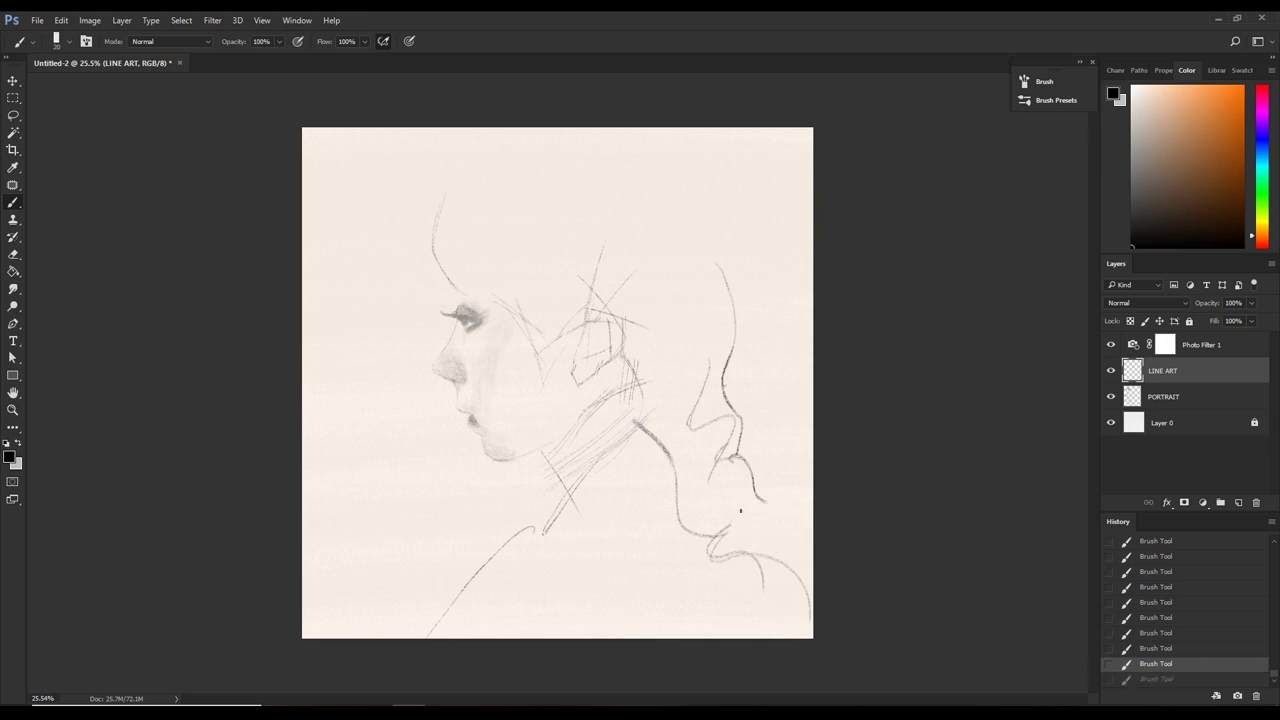
mouse_move(742, 512)
left_mouse_down()
mouse_move(766, 536)
mouse_move(767, 522)
mouse_move(788, 526)
left_mouse_up()
Add braid strokes through to its lower end, adjusting brush size between 10 and 18.
key("bracketleft")
key("ctrl+z")
key("ctrl+alt+z")
key("ctrl+z")
left_click_drag(713, 480, 768, 498)
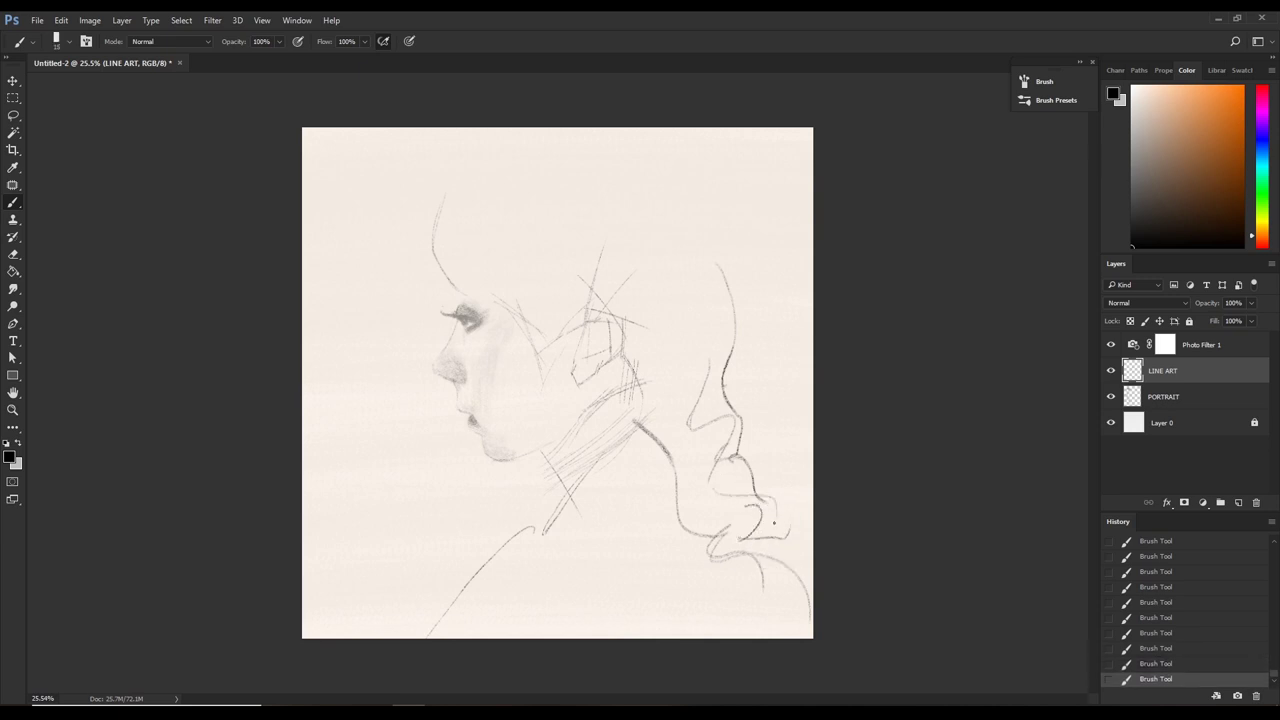
mouse_move(736, 456)
left_mouse_down()
mouse_move(718, 544)
mouse_move(746, 608)
mouse_move(785, 636)
left_mouse_up()
left_click_drag(790, 558, 806, 638)
key("ctrl+z")
left_click_drag(786, 557, 812, 588)
Outline the top of the head with thinner strokes at brush size 9–10.
left_click_drag(644, 159, 710, 250)
key("ctrl+z")
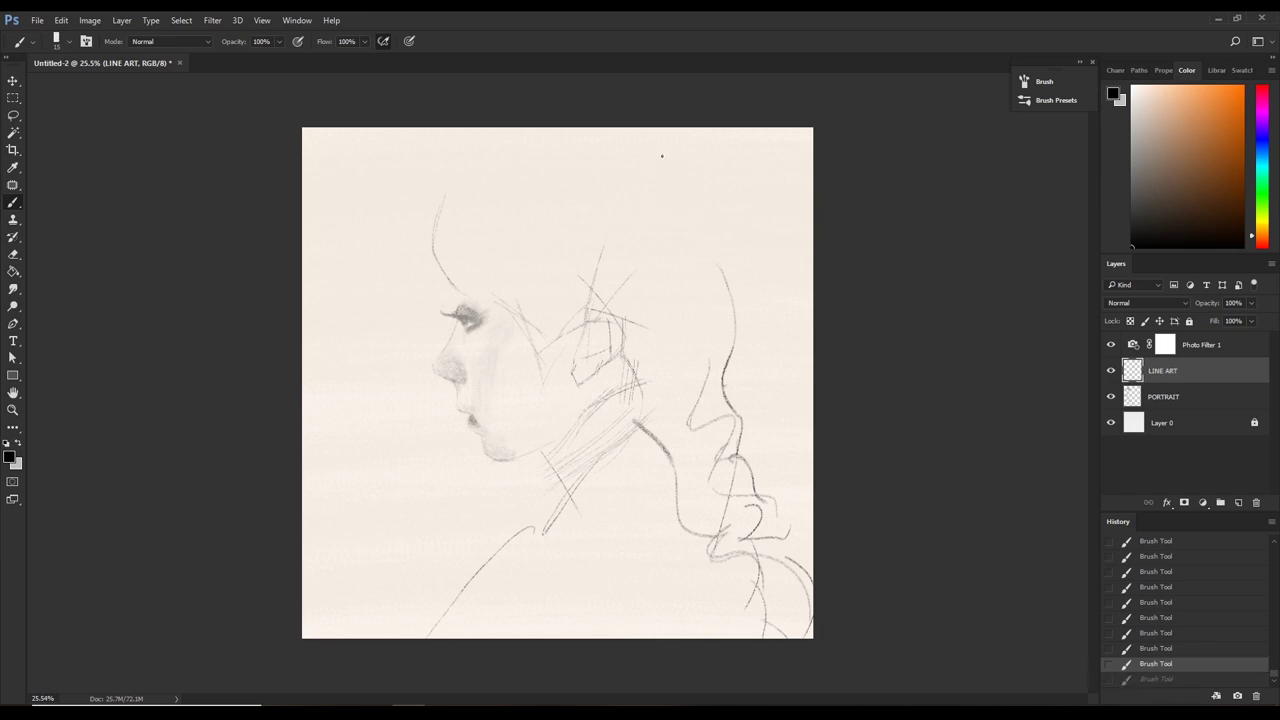
key("bracketleft")
mouse_move(644, 152)
left_mouse_down()
mouse_move(699, 218)
mouse_move(730, 292)
left_mouse_up()
key("bracketright")
key("bracketleft")
key("bracketleft")
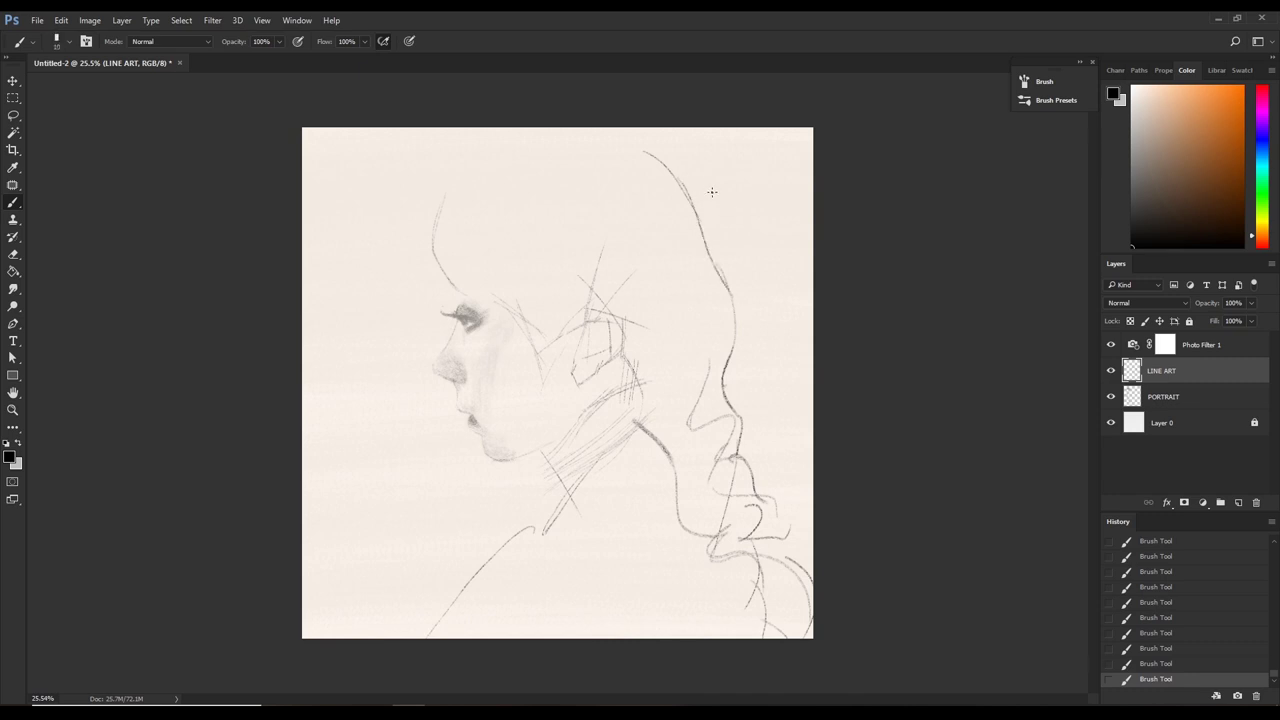
left_click_drag(683, 166, 730, 292)
Nudge the upper hair lines slightly right with Free Transform and add a short stroke.
key("l")
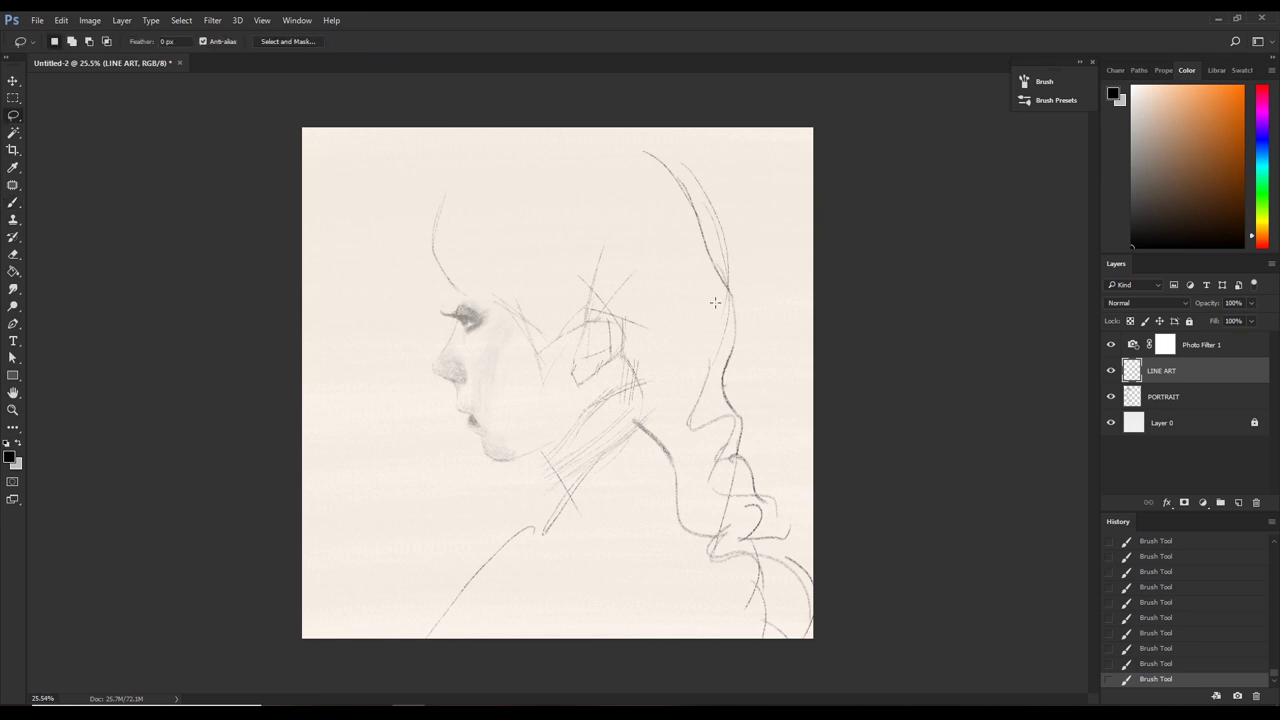
left_click_drag(715, 302, 656, 266)
key("ctrl+t")
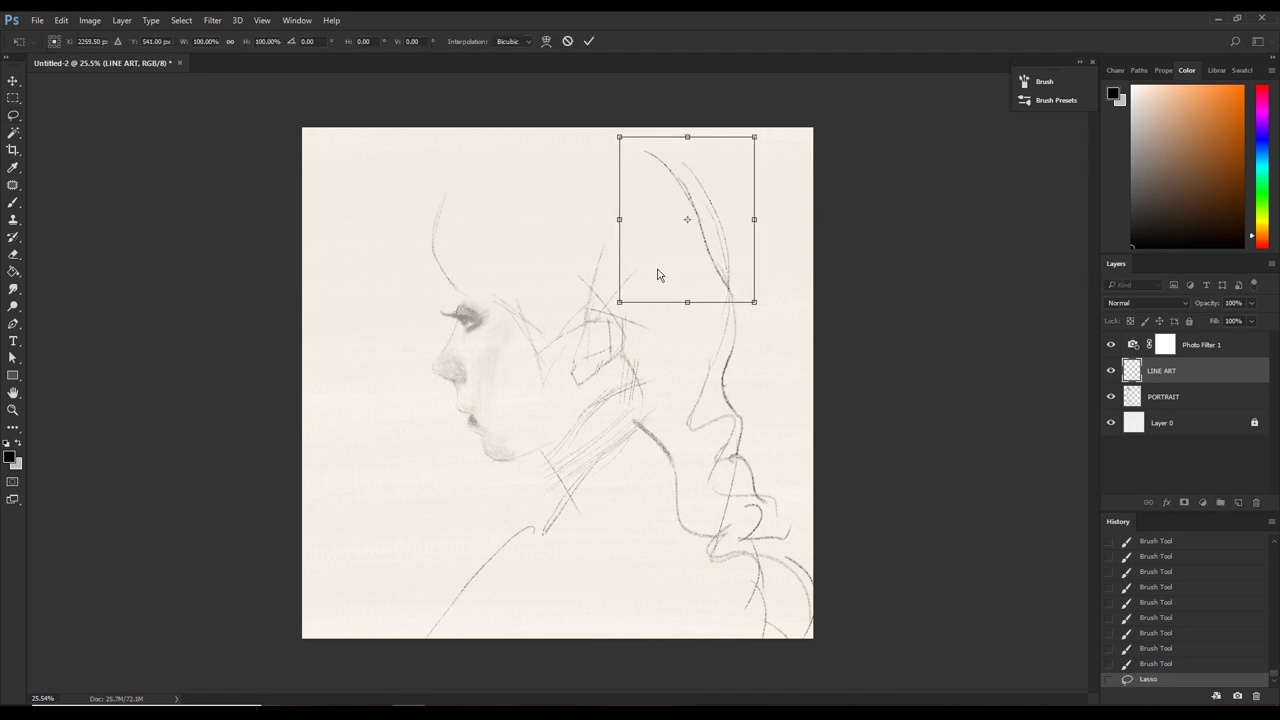
key("shift+Right")
key("shift+Right")
key("Return")
key("ctrl+d")
key("b")
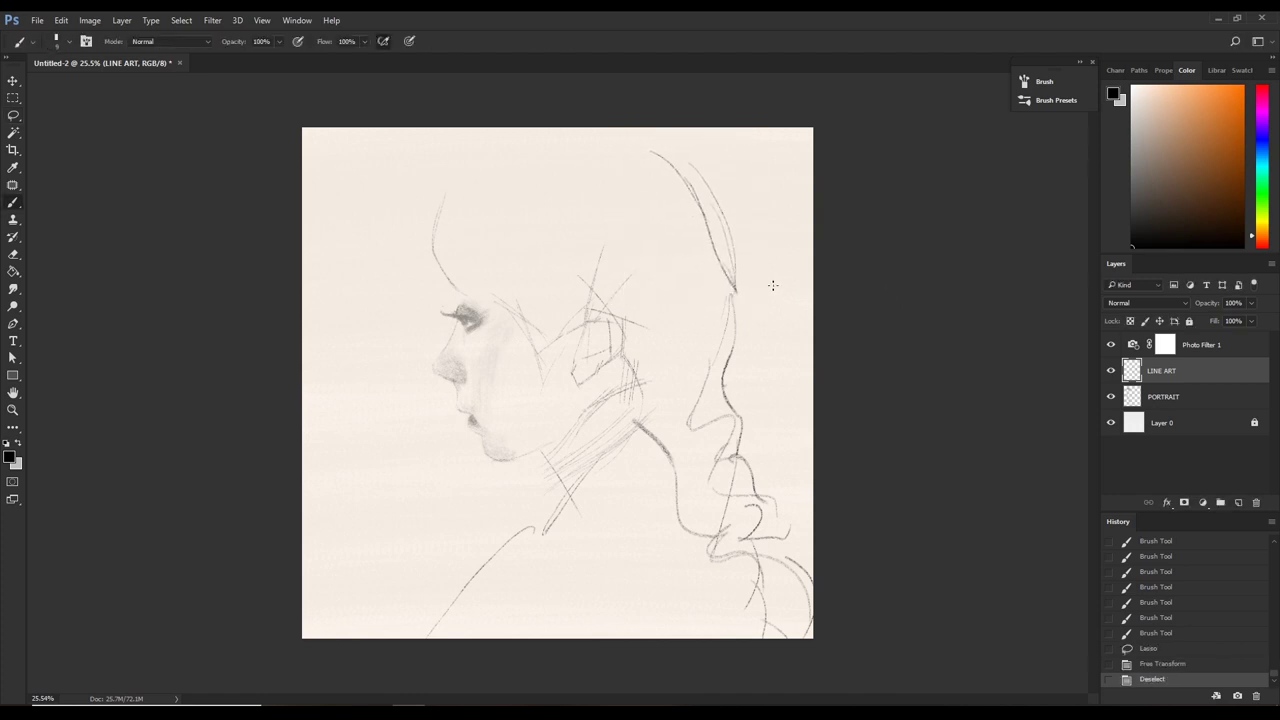
left_click_drag(729, 287, 738, 312)
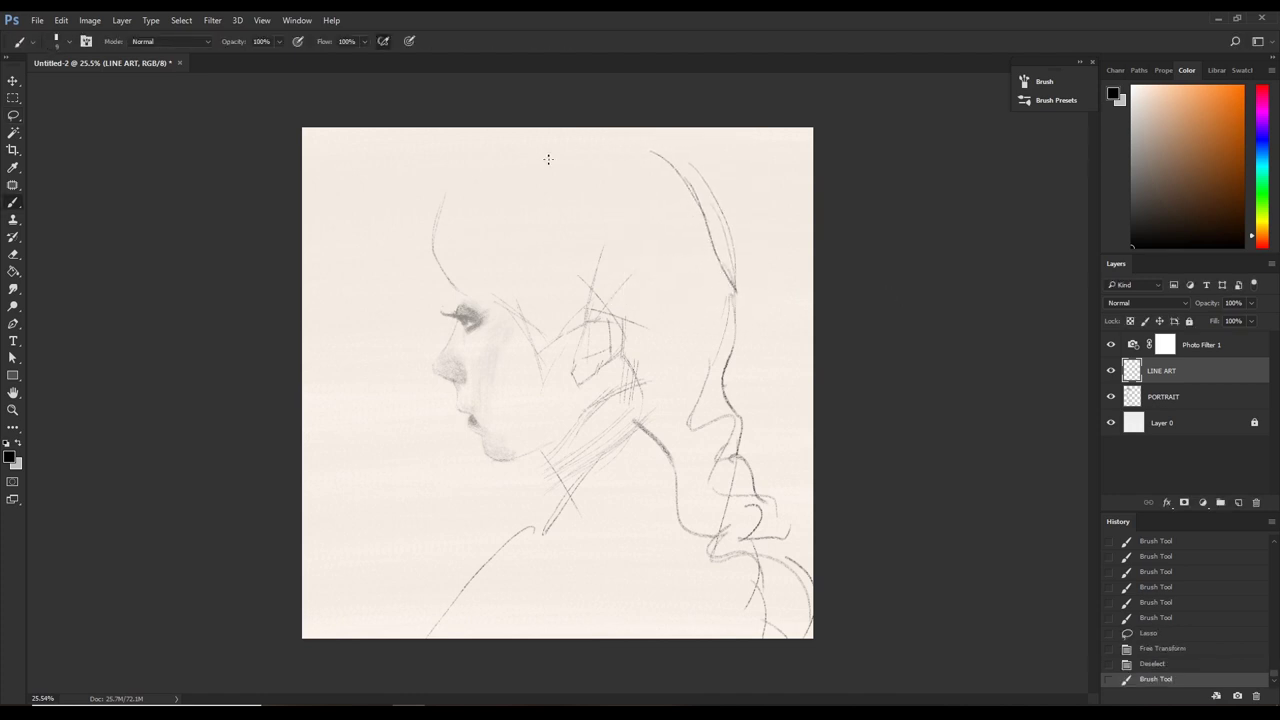
Draw the crown curve over the top of the head, redrawing it several times.
left_click_drag(442, 206, 560, 145)
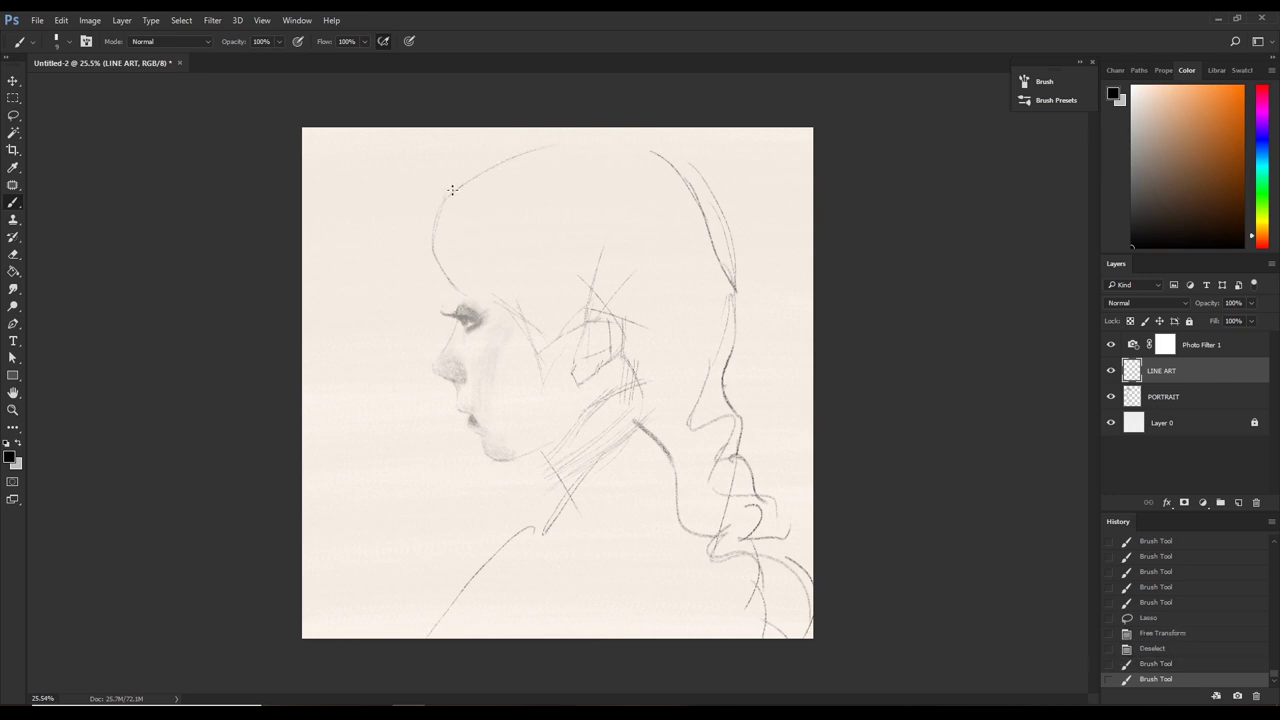
mouse_move(452, 190)
left_mouse_down()
mouse_move(571, 129)
mouse_move(662, 153)
left_mouse_up()
mouse_move(482, 190)
left_mouse_down()
mouse_move(550, 172)
mouse_move(690, 174)
left_mouse_up()
key("ctrl+z")
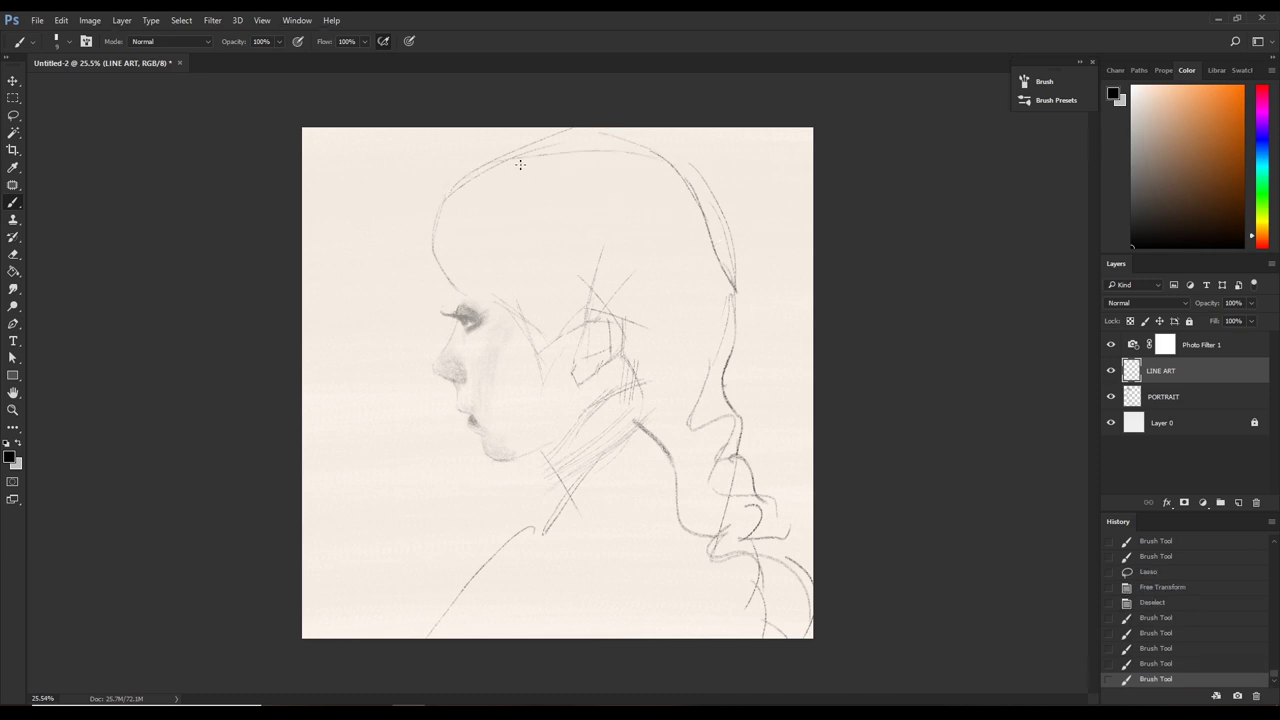
left_click_drag(506, 177, 666, 256)
key("ctrl+z")
left_click_drag(506, 177, 680, 338)
key("ctrl+z")
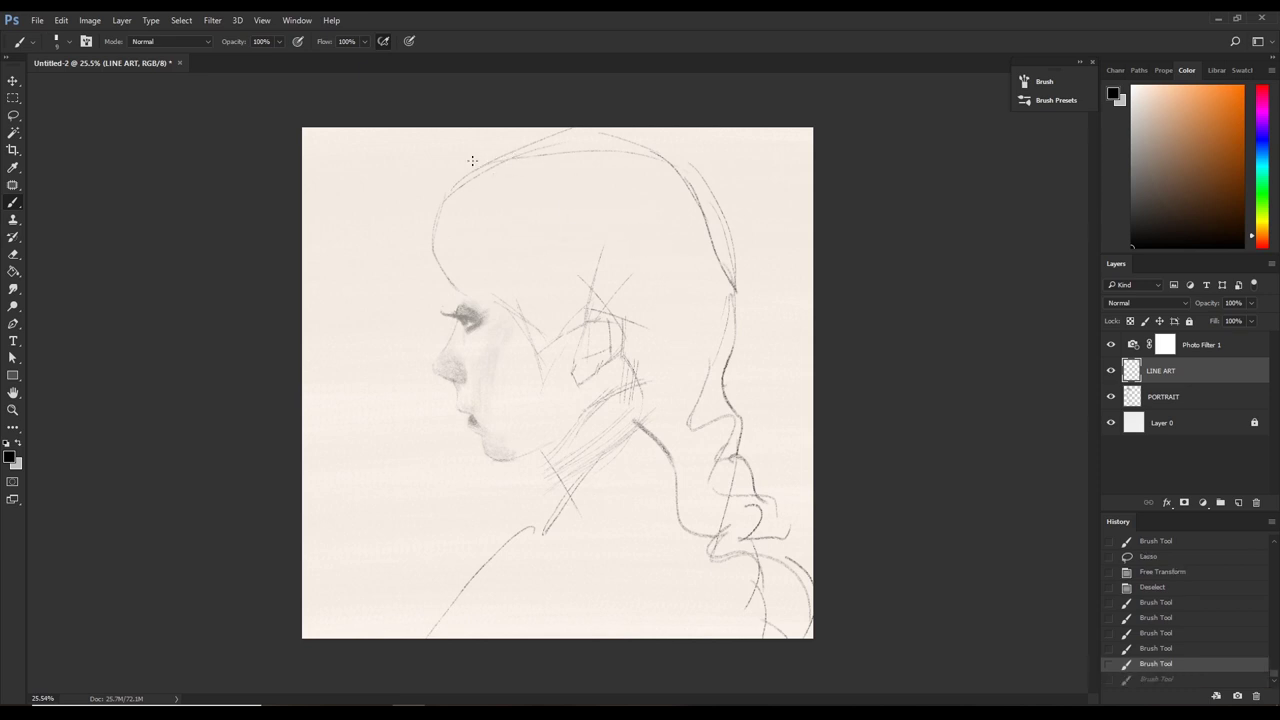
left_click_drag(533, 177, 700, 285)
key("ctrl+z")
left_click_drag(505, 181, 715, 322)
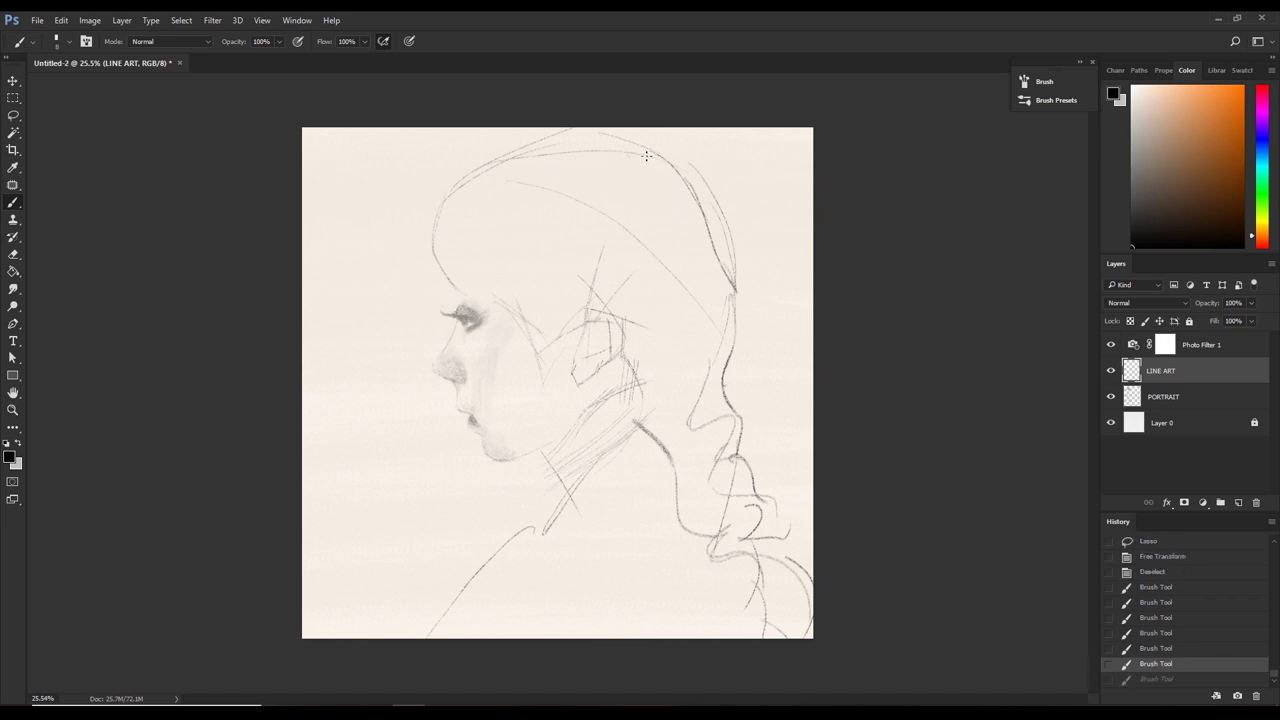
Sketch and darken the lines along the back of the head and hair.
left_click_drag(652, 158, 688, 300)
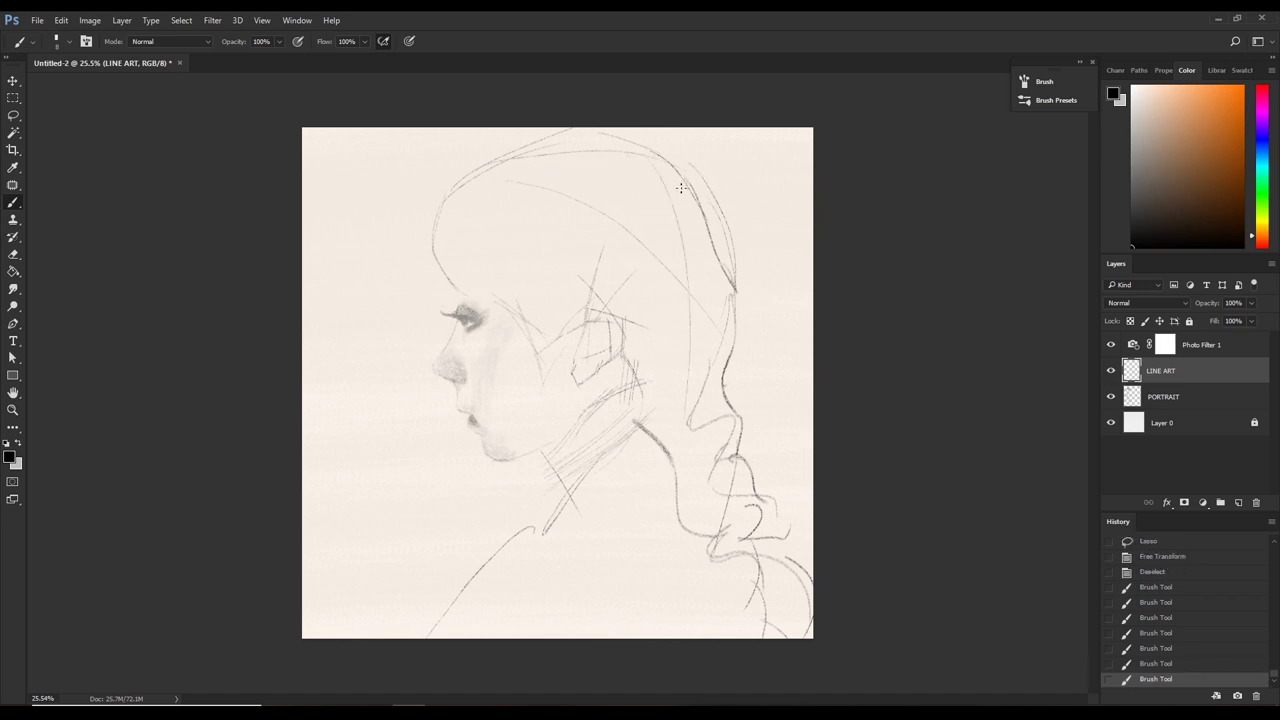
left_click_drag(695, 212, 735, 290)
left_click_drag(702, 334, 713, 414)
key("ctrl+z")
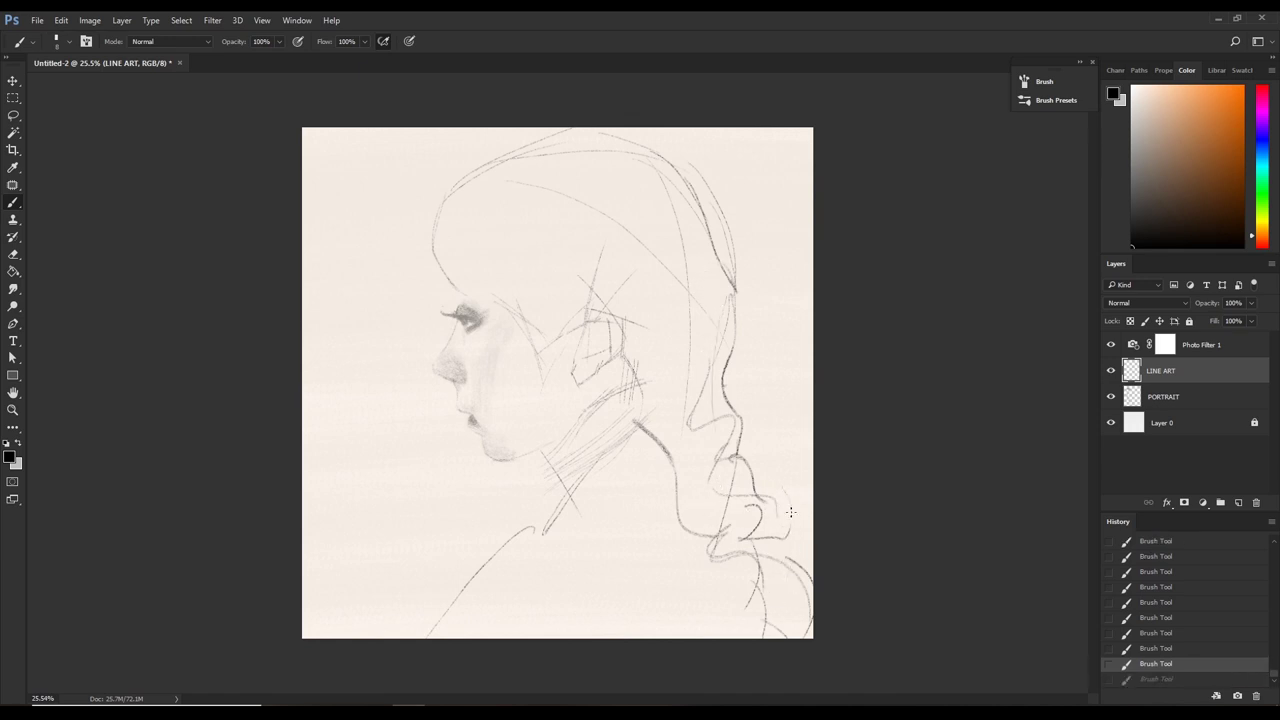
key("ctrl+z")
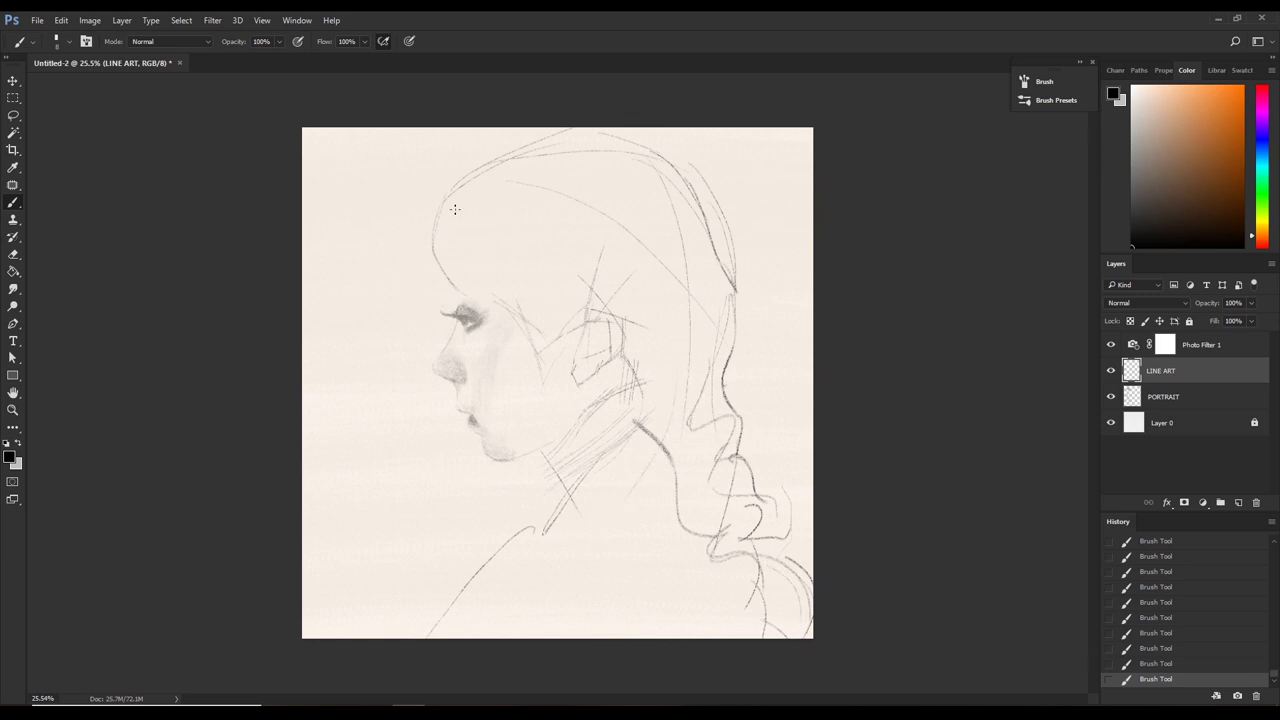
Try strokes at the forehead and temple, keeping a short hair stroke at the side of the head.
left_click_drag(463, 203, 518, 294)
key("ctrl+z")
mouse_move(459, 222)
left_mouse_down()
mouse_move(485, 287)
mouse_move(545, 347)
left_mouse_up()
key("ctrl+z")
mouse_move(551, 286)
left_mouse_down()
mouse_move(659, 329)
mouse_move(634, 343)
left_mouse_up()
key("ctrl+z")
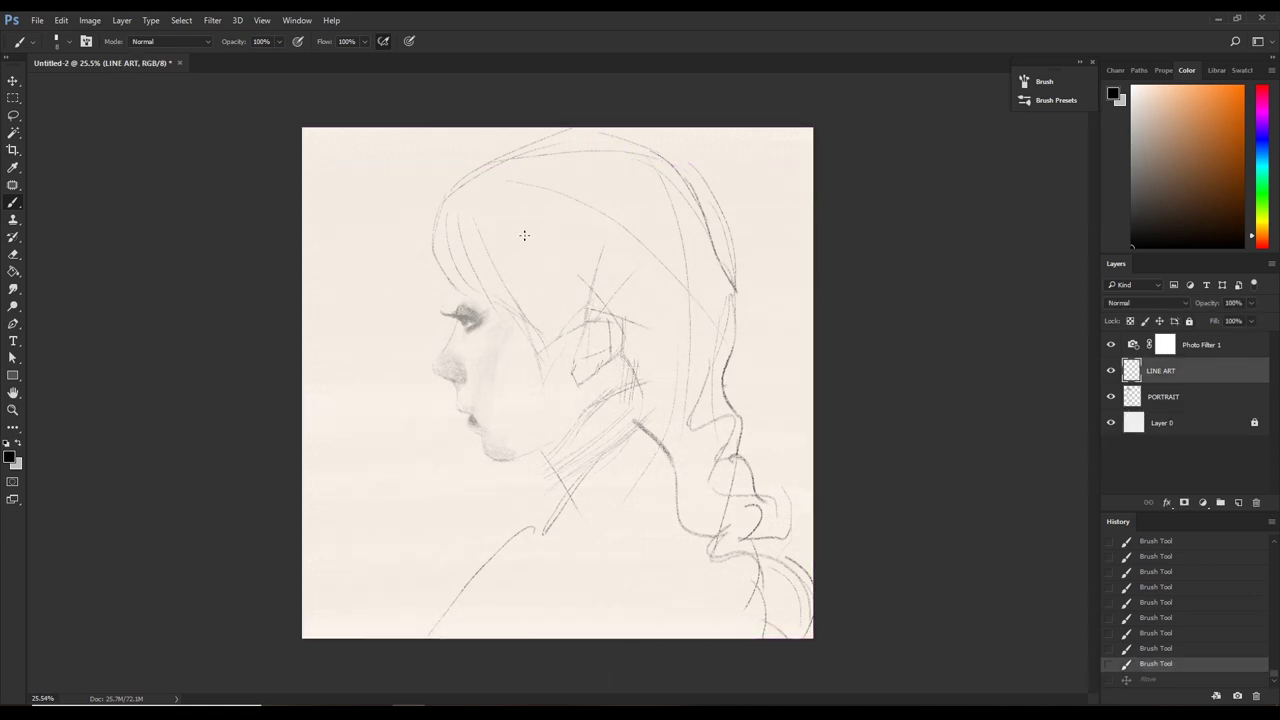
left_click_drag(507, 244, 544, 282)
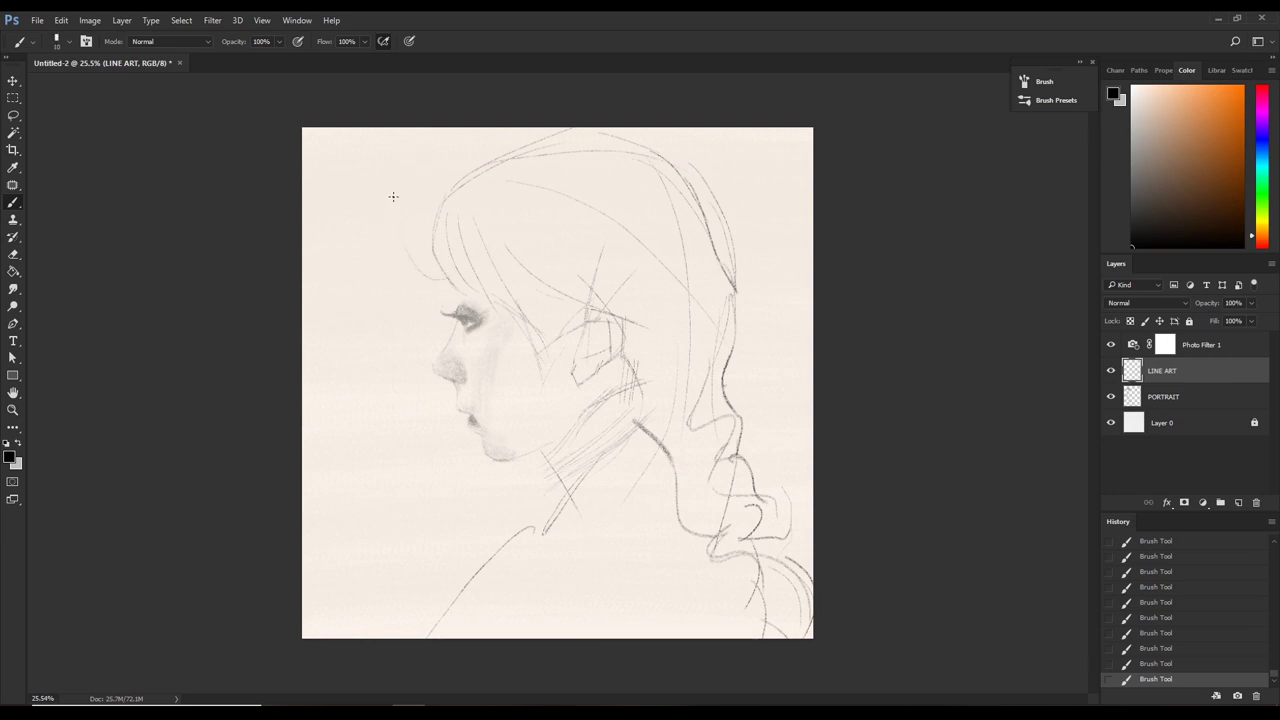
Sketch fringe strokes at the upper-left, ending with a longer strand down the forehead.
left_click_drag(397, 190, 410, 264)
key("ctrl+alt+z")
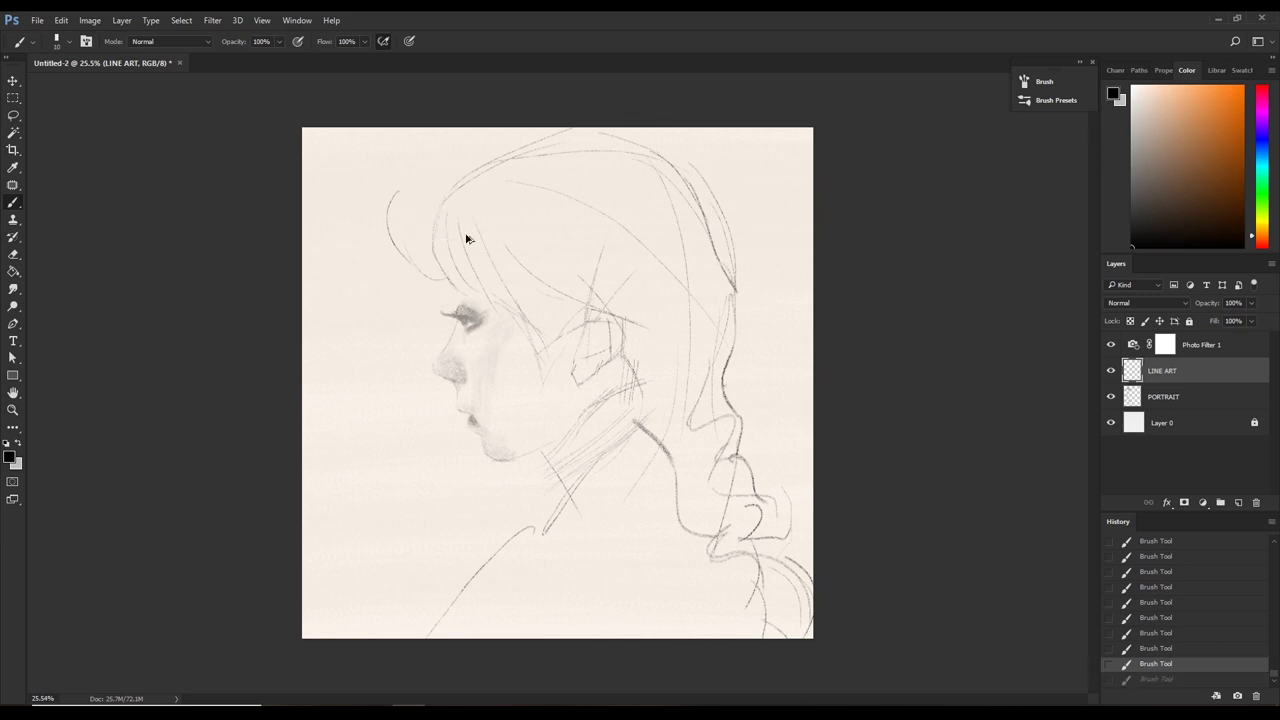
key("ctrl+alt+z")
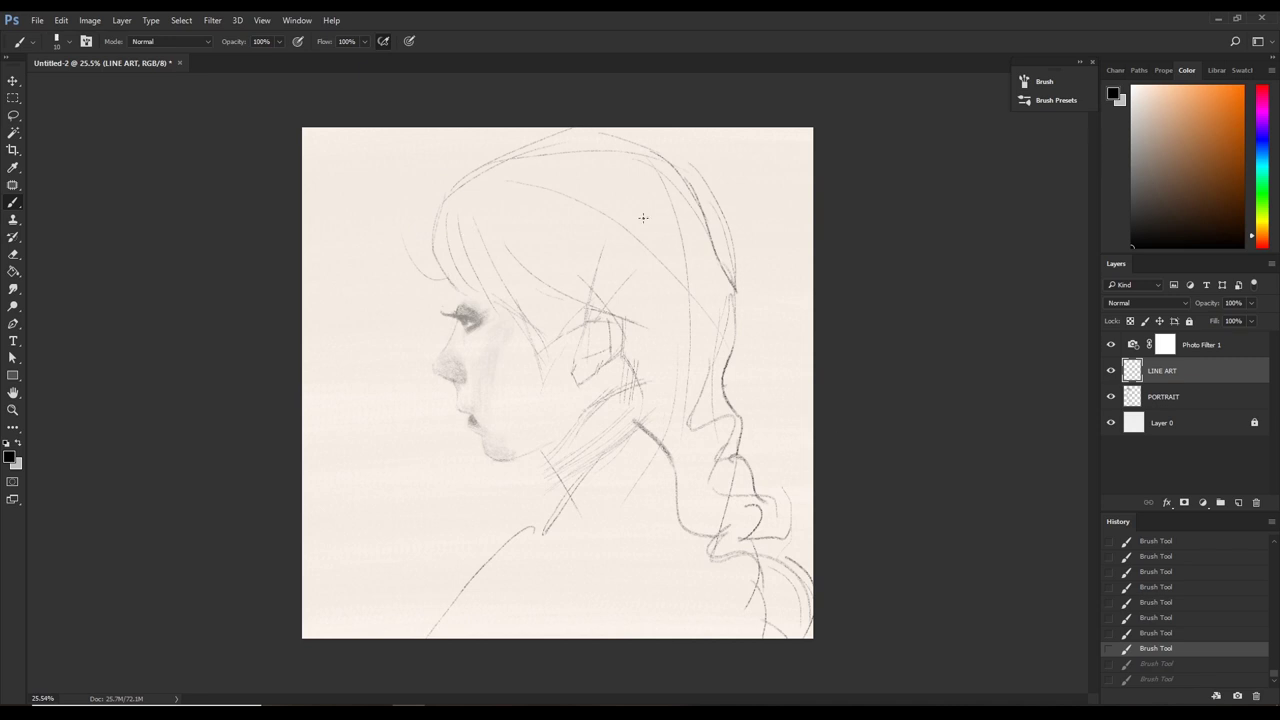
left_click_drag(463, 171, 402, 248)
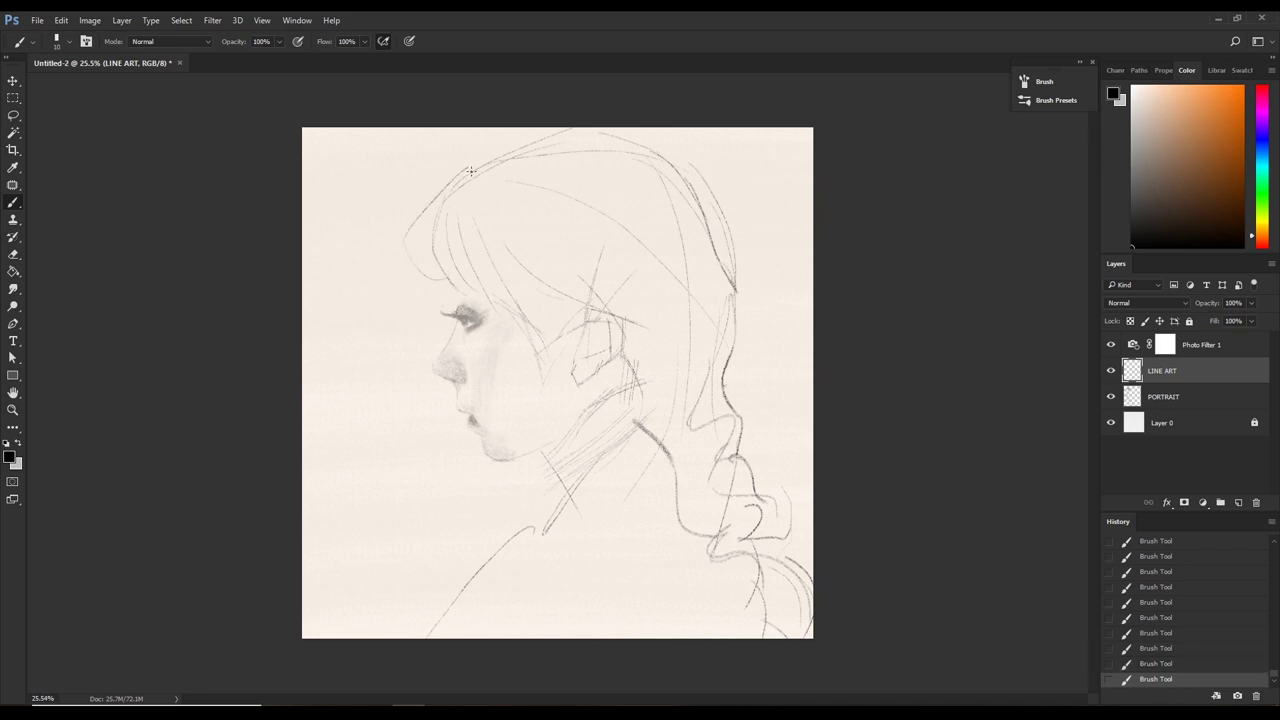
left_click_drag(472, 172, 382, 222)
key("ctrl+alt+z")
key("ctrl+alt+z")
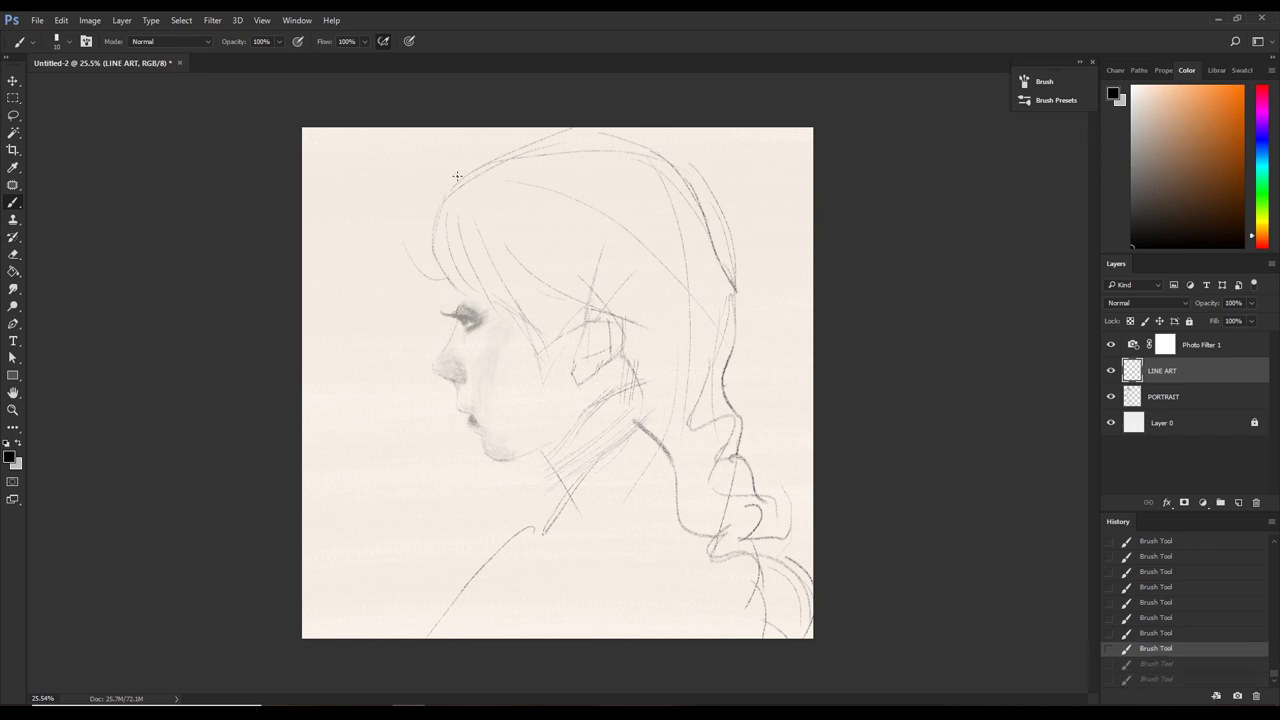
mouse_move(466, 173)
left_mouse_down()
mouse_move(425, 188)
mouse_move(386, 250)
left_mouse_up()
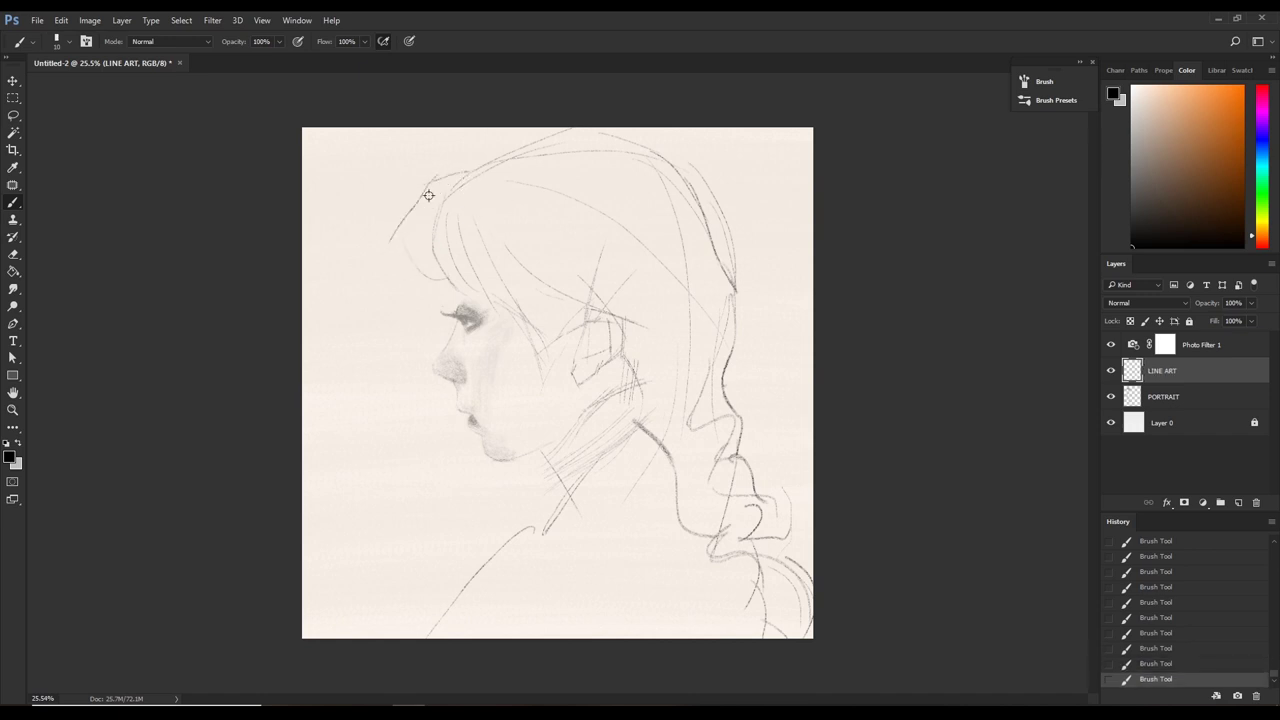
key("ctrl+z")
left_click_drag(432, 180, 392, 218)
key("ctrl+z")
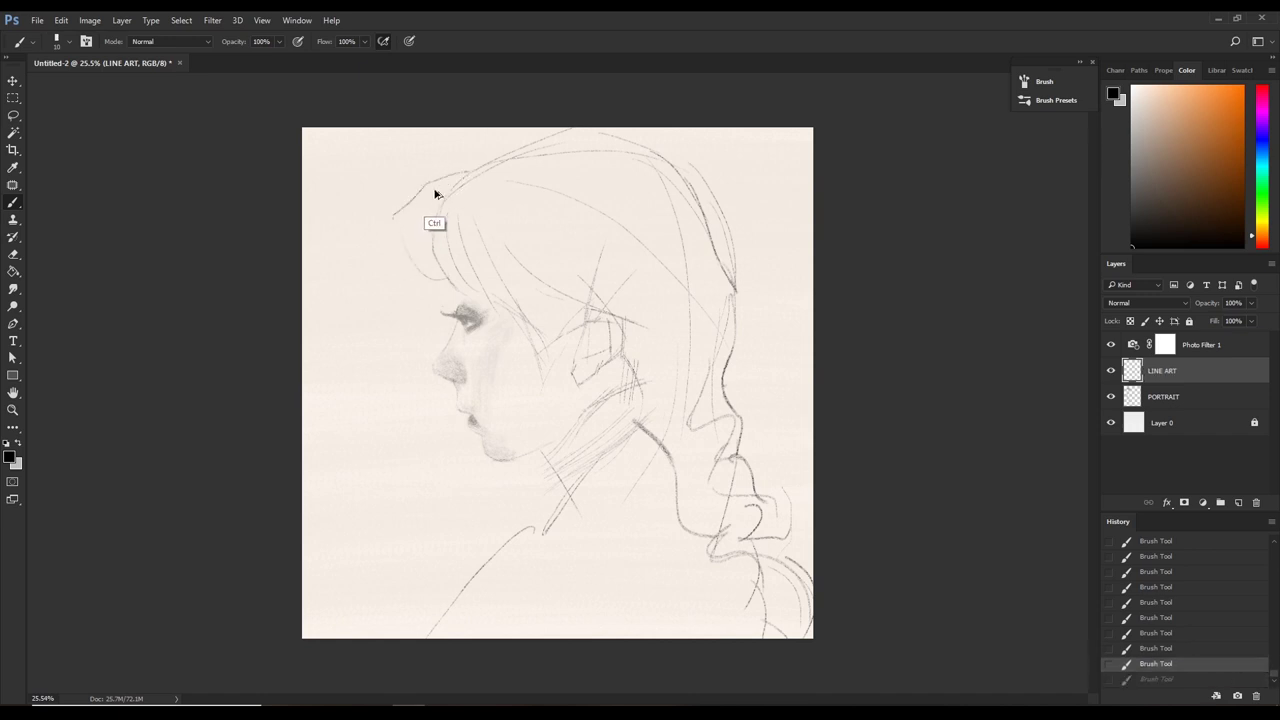
mouse_move(432, 180)
left_mouse_down()
mouse_move(400, 225)
mouse_move(420, 290)
mouse_move(474, 310)
left_mouse_up()
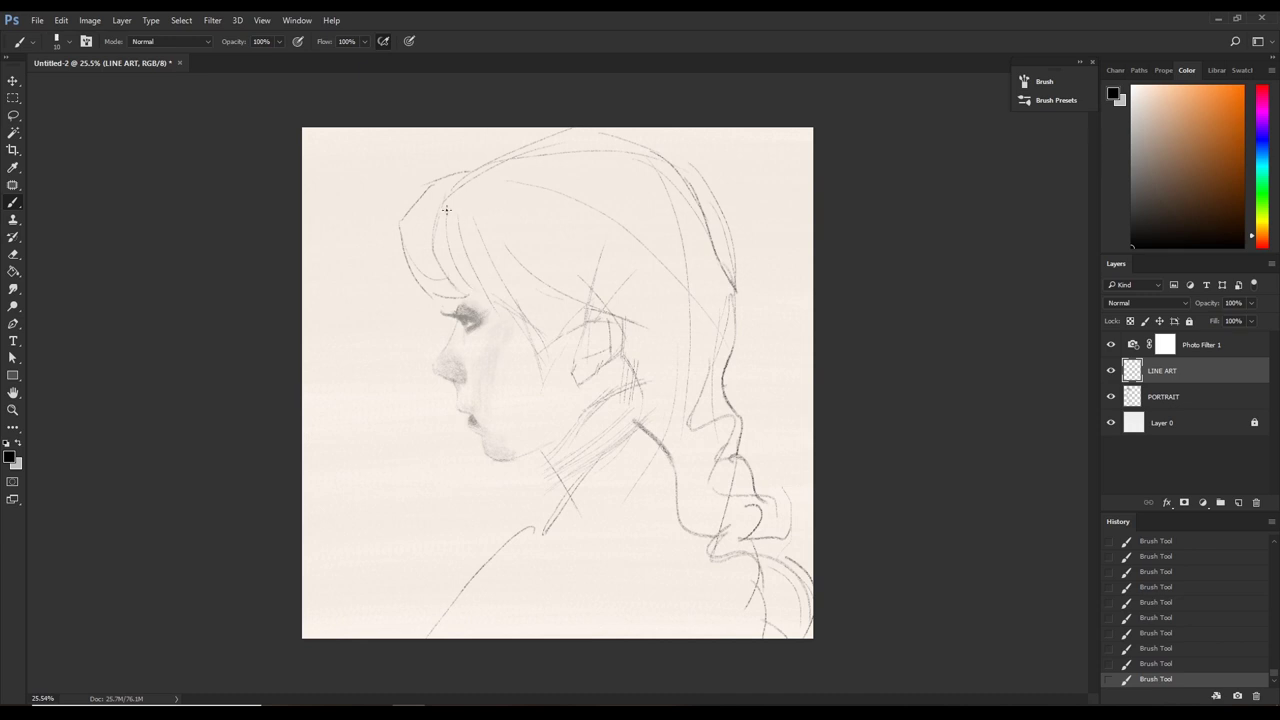
Reposition the top-left hair stroke and trace the left hair edge down toward the eye.
key("l")
left_click_drag(436, 193, 402, 260)
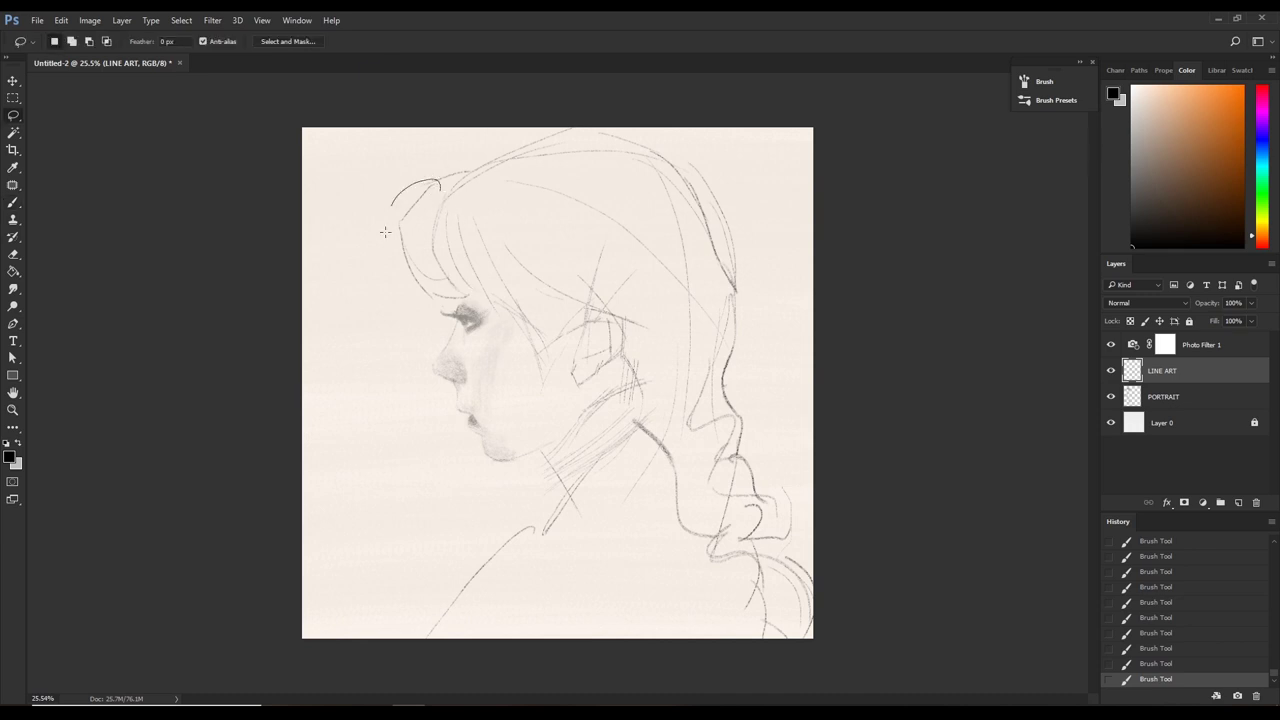
key("ctrl+t")
key("Return")
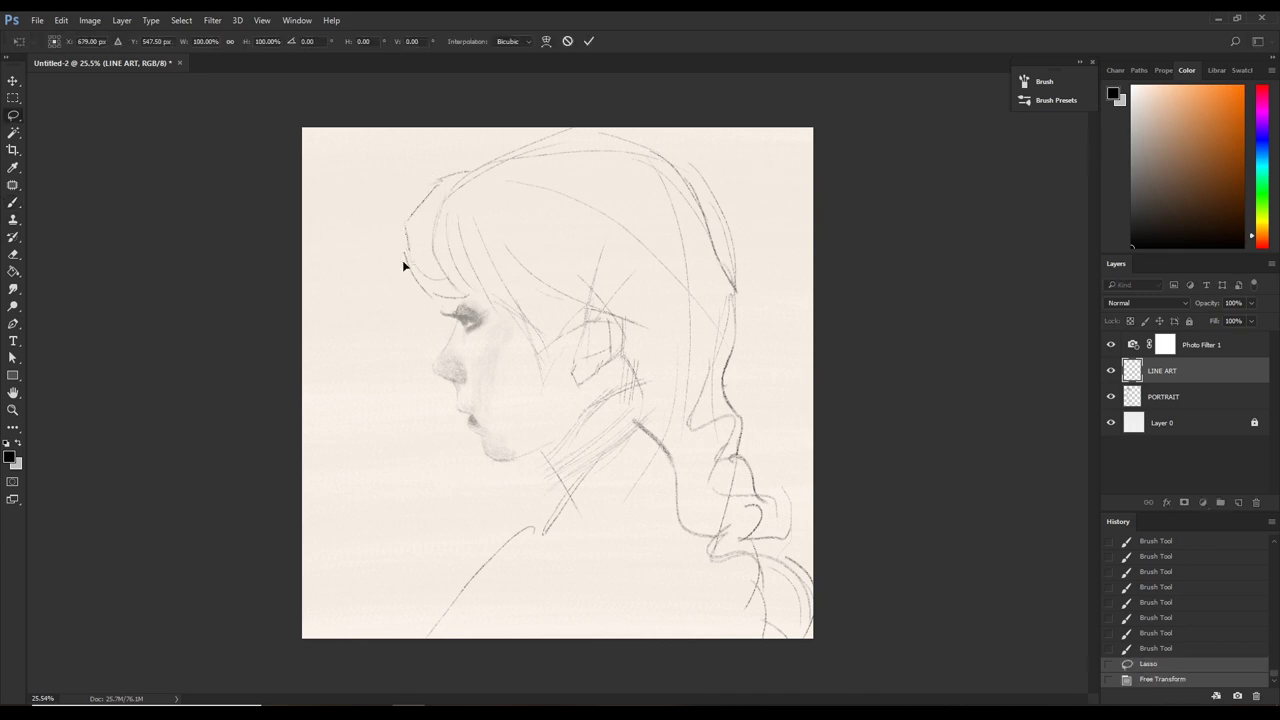
key("ctrl+d")
key("b")
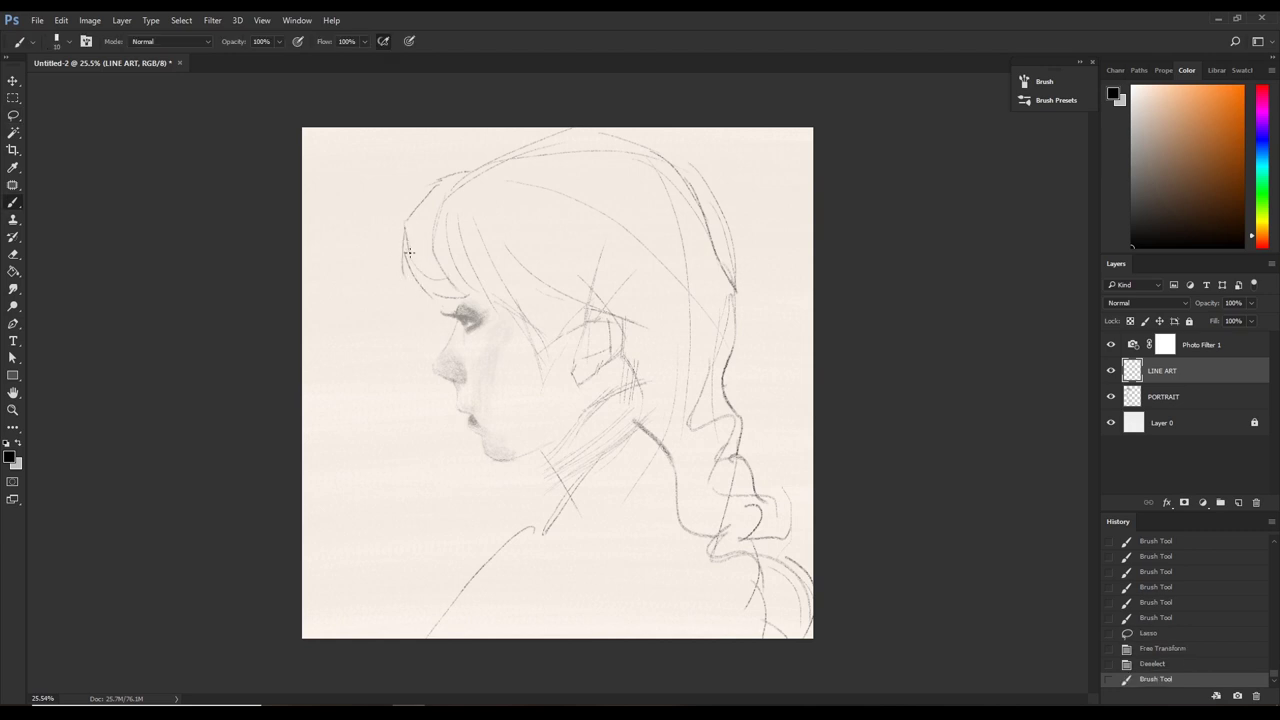
left_click_drag(405, 229, 412, 255)
left_click_drag(410, 245, 416, 285)
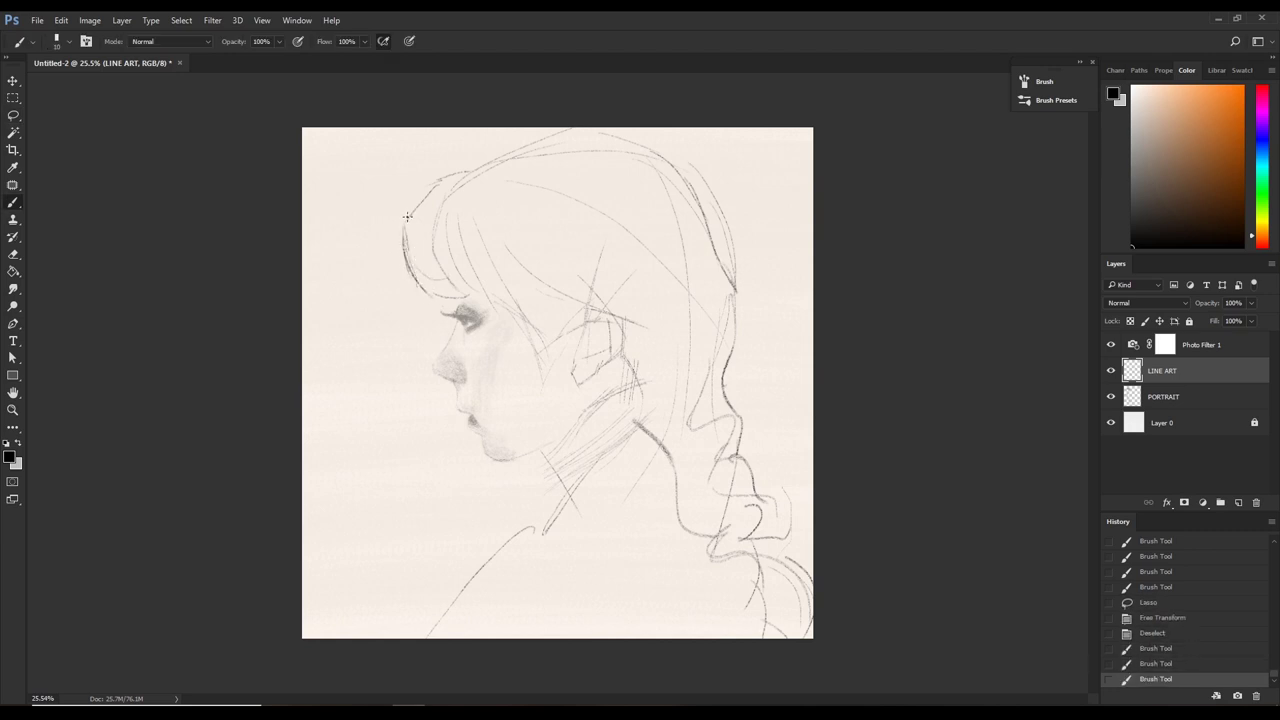
mouse_move(407, 216)
left_mouse_down()
mouse_move(405, 235)
mouse_move(415, 208)
left_mouse_up()
Zoom in to check the fringe, then touch up the hairline and near the eyelid.
key("z")
left_click(440, 195)
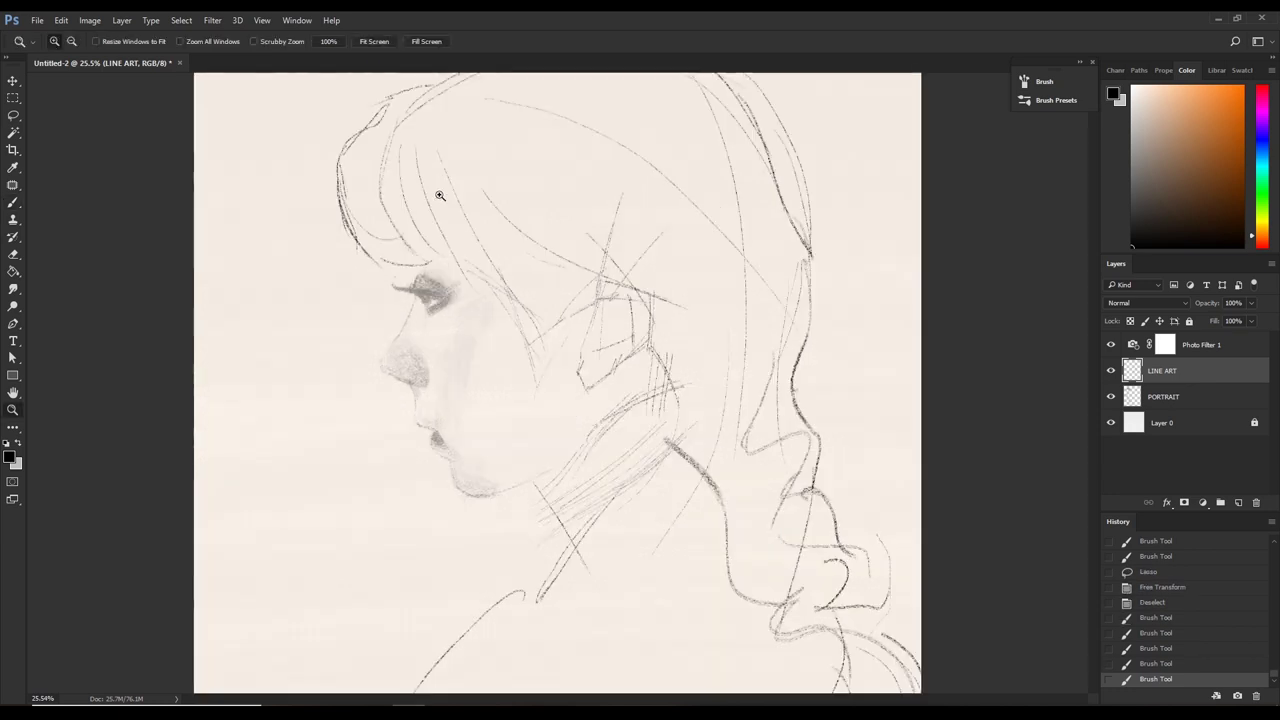
key("ctrl+0")
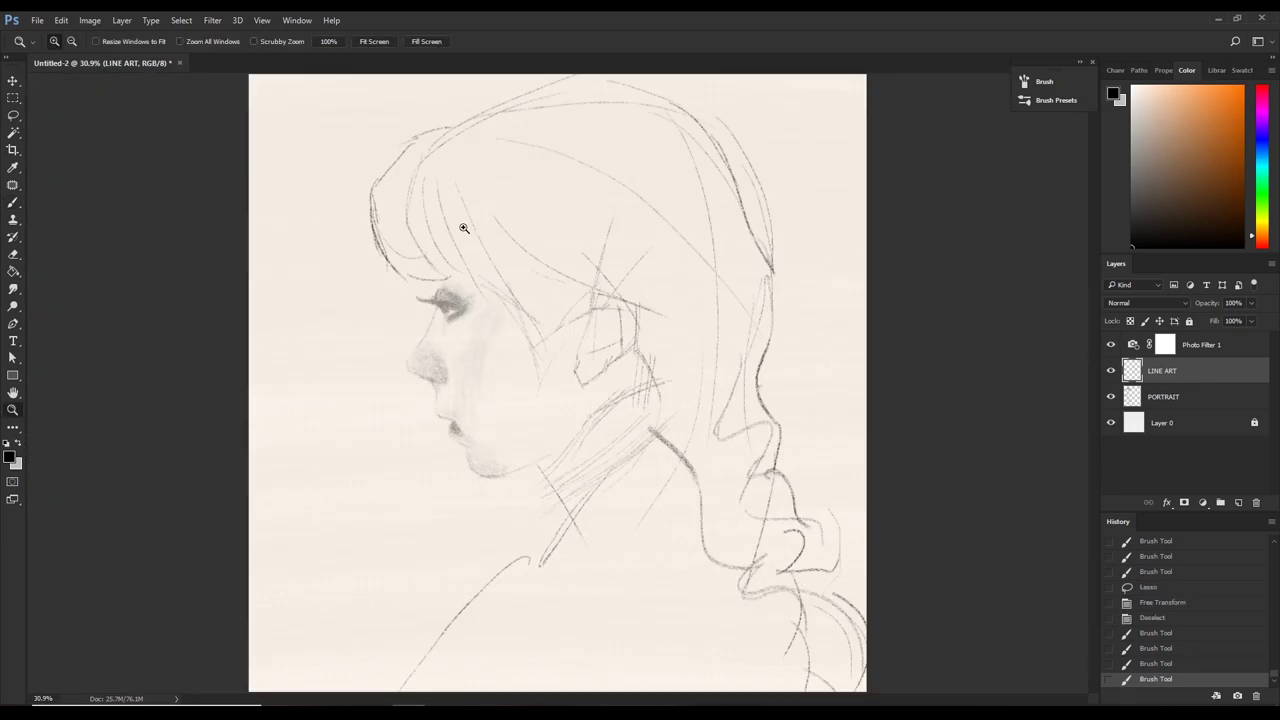
left_click(517, 297, "alt")
key("b")
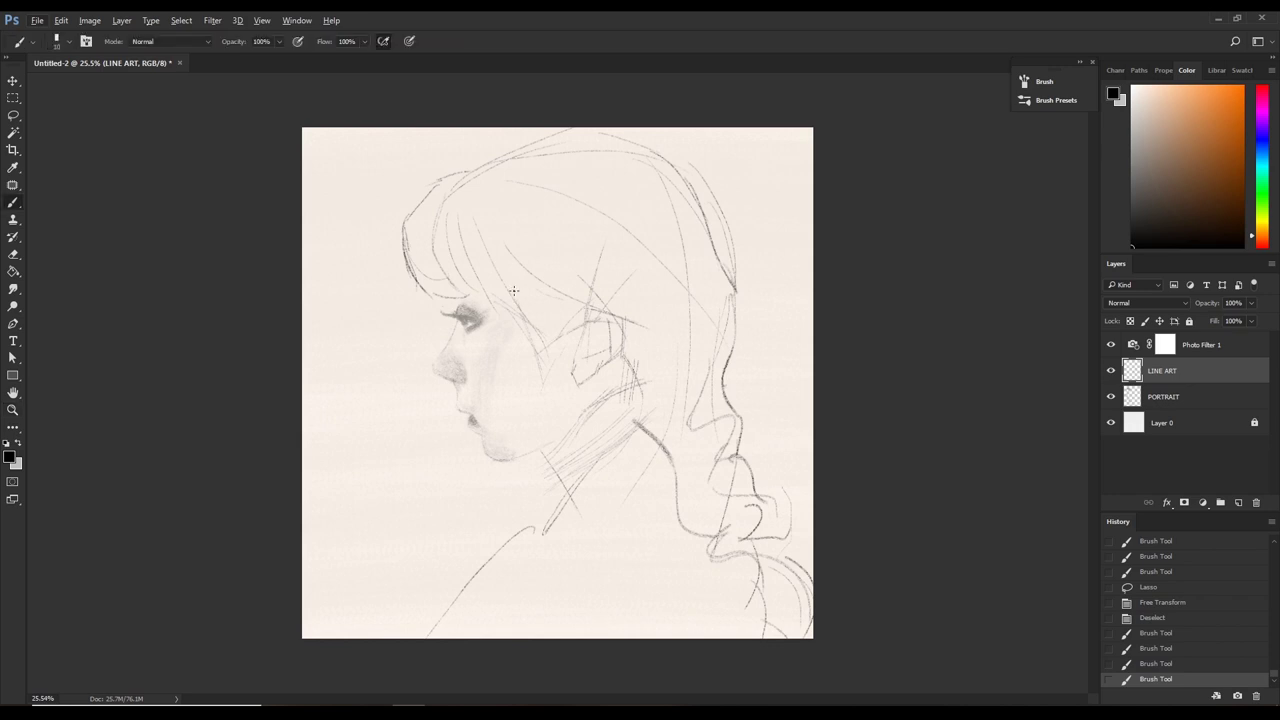
mouse_move(423, 200)
left_mouse_down()
mouse_move(464, 188)
mouse_move(456, 178)
left_mouse_up()
key("ctrl+z")
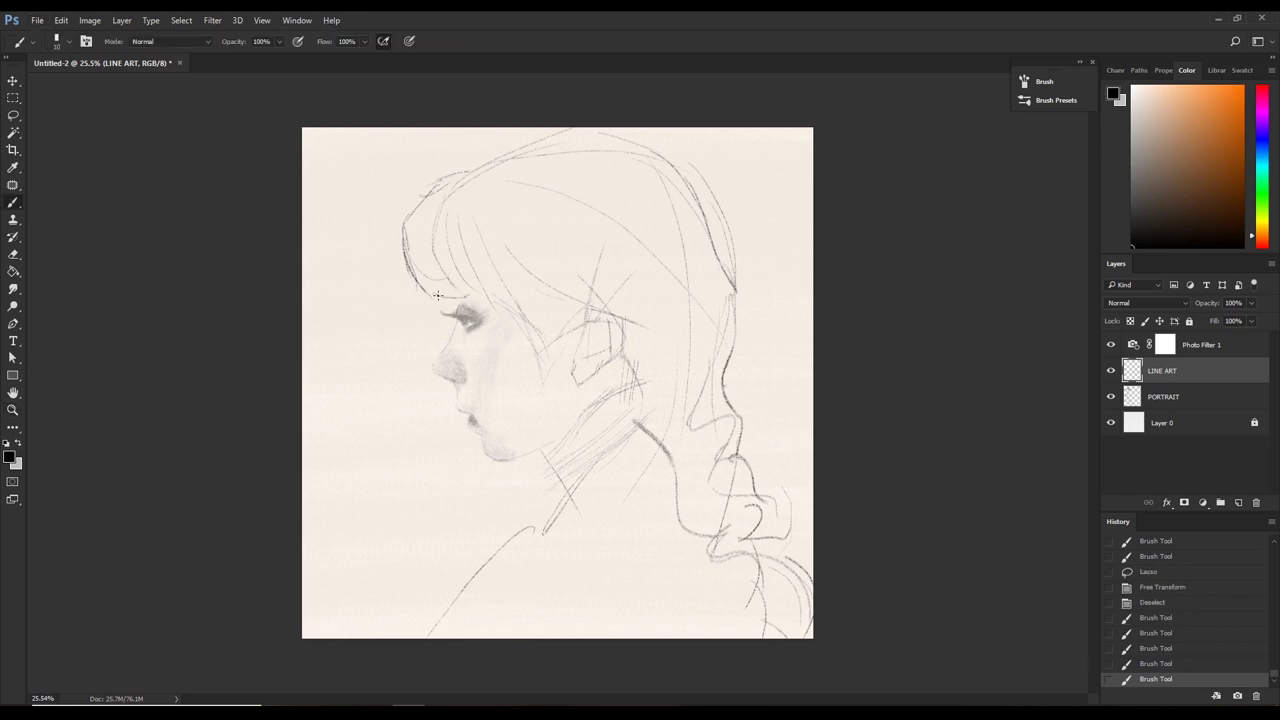
left_click_drag(437, 295, 472, 291)
left_click_drag(462, 300, 472, 304)
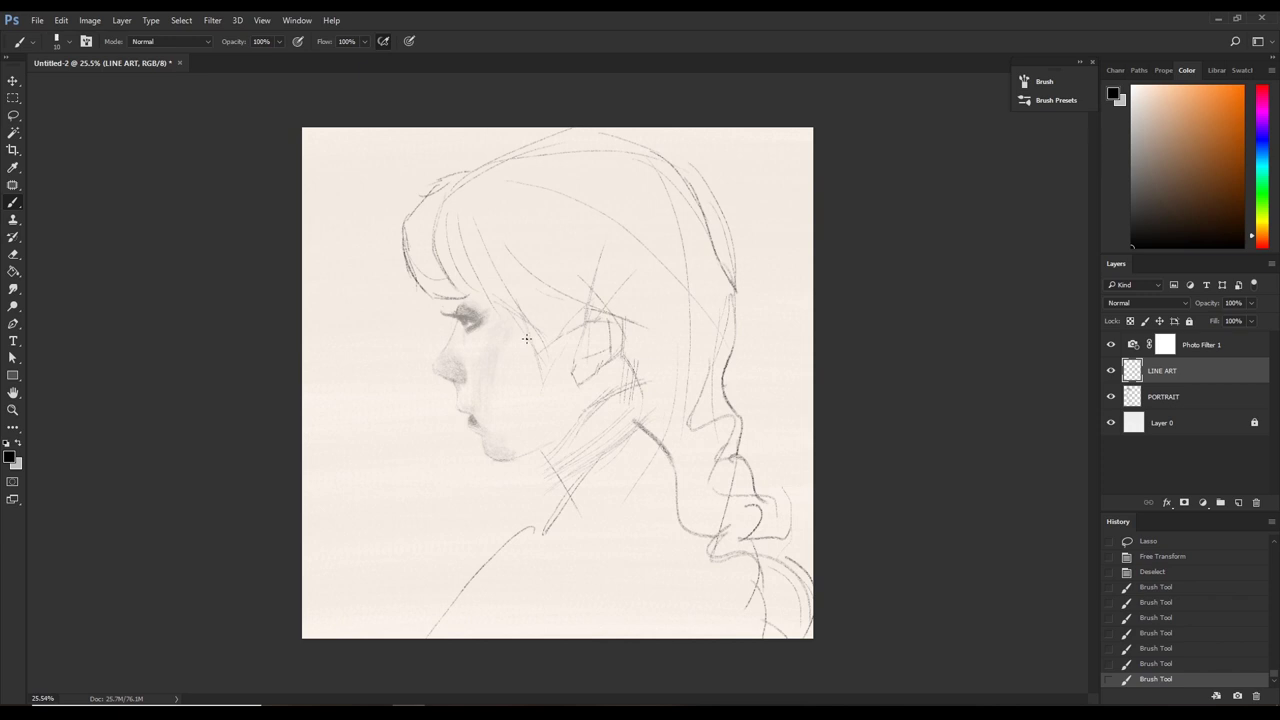
Add a Hue/Saturation adjustment layer clipped to the PORTRAIT layer.
left_click(1180, 397)
left_click(1203, 502)
left_click(1196, 342)
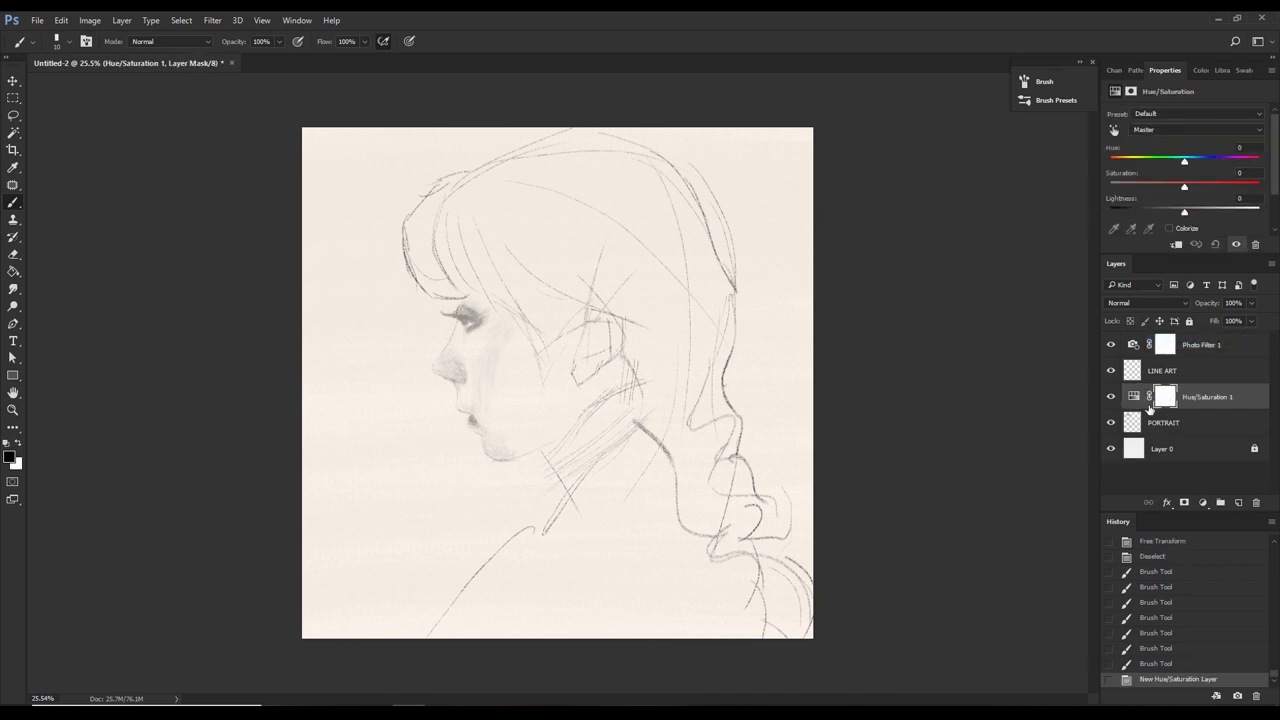
key("ctrl+alt+g")
Add a new layer above Layer 0 named DARK and set the brush size to 370.
left_click(1181, 447)
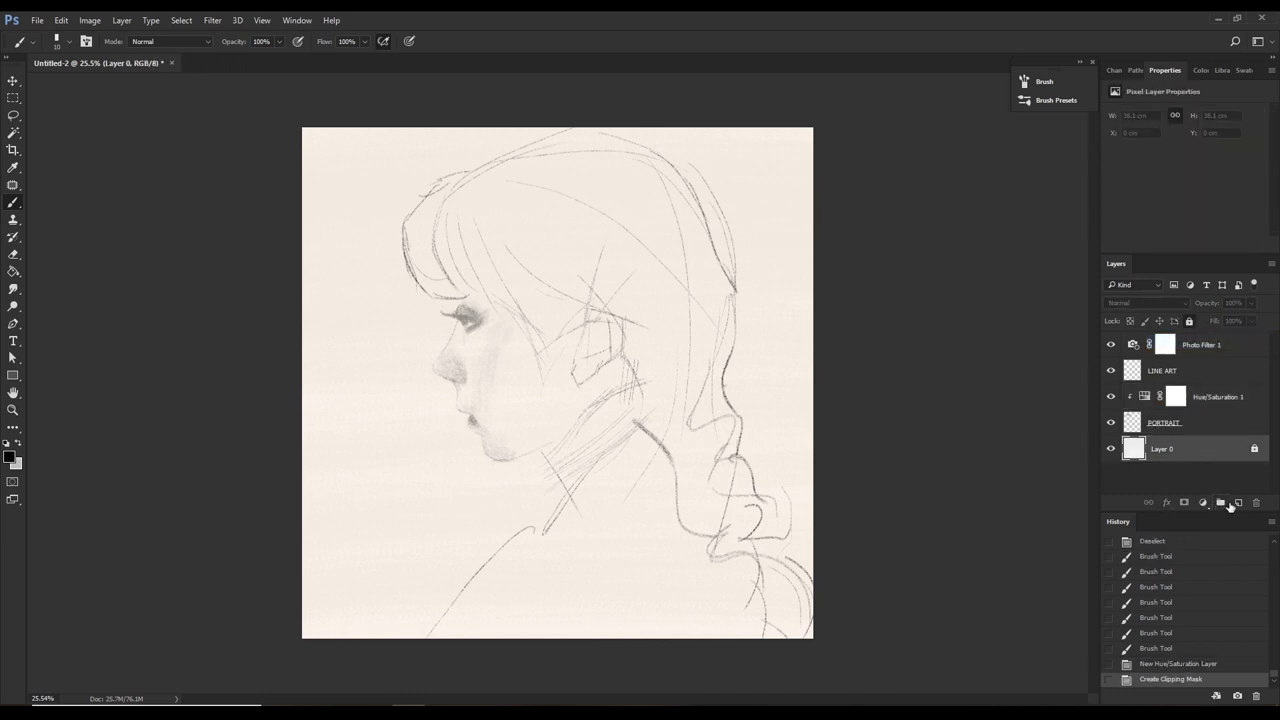
left_click(1237, 502)
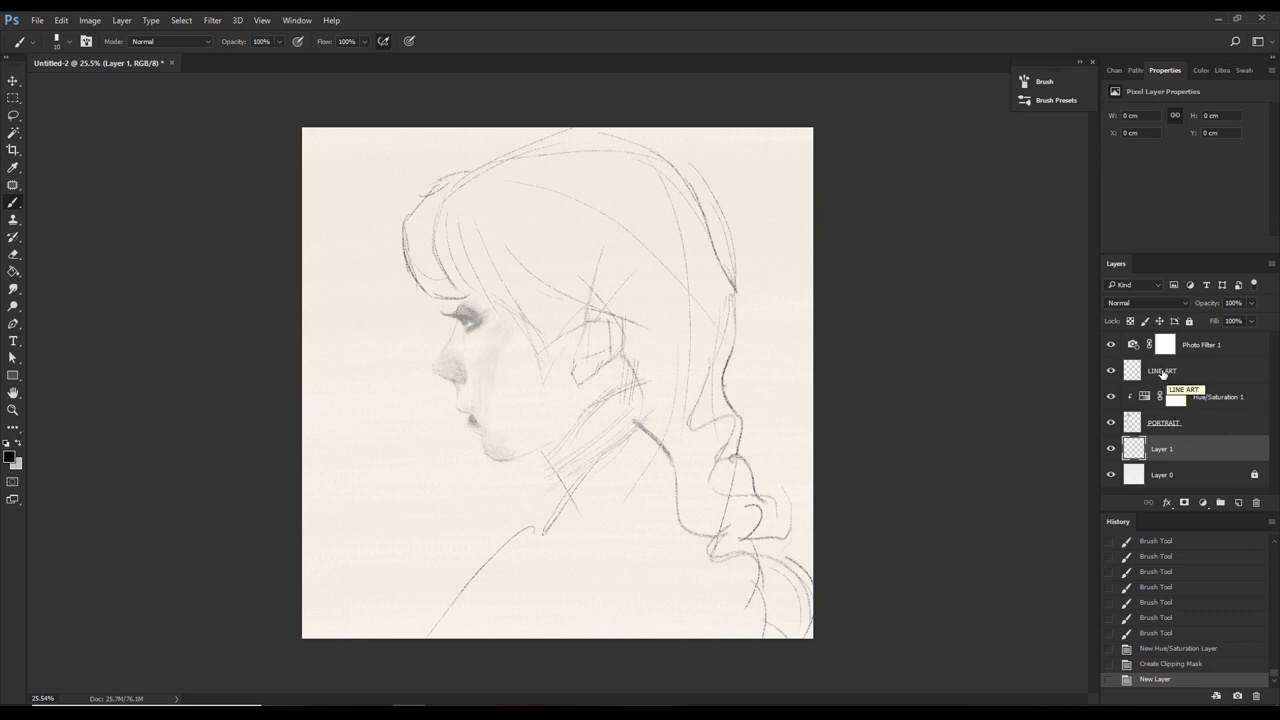
left_click(70, 42)
double_click(116, 172)
left_click(1200, 70)
double_click(1176, 446)
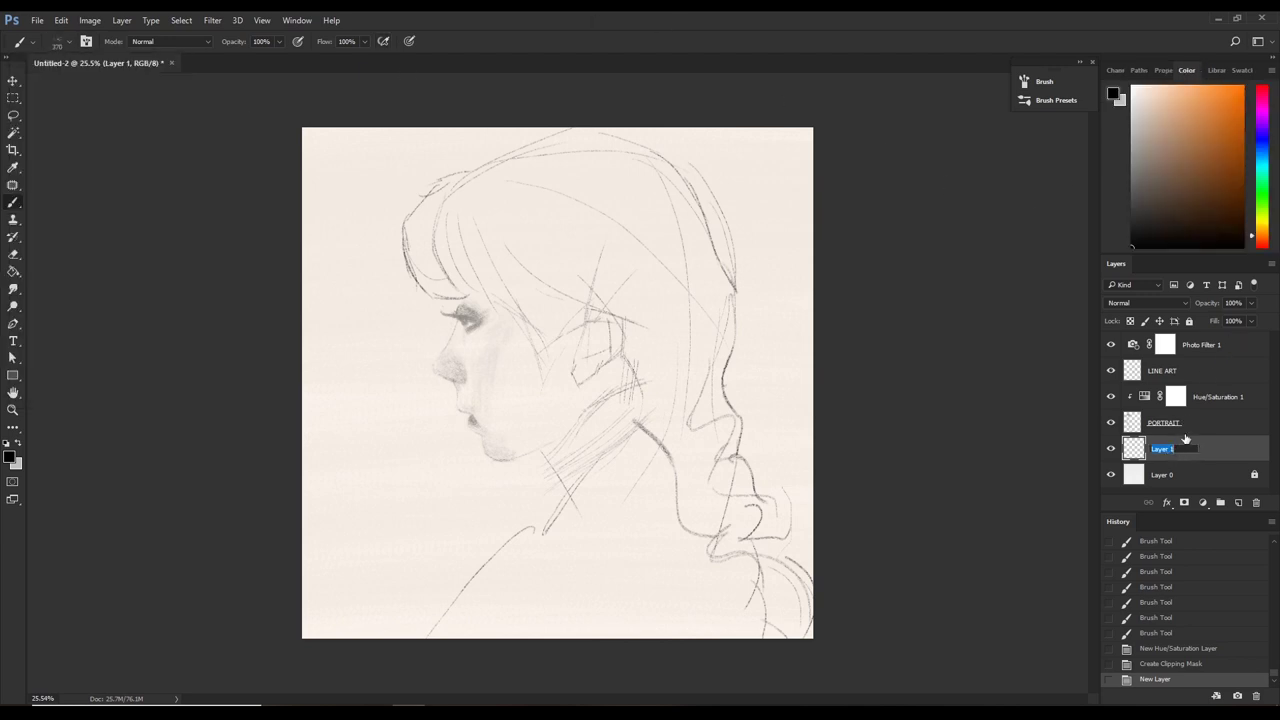
type("DARK")
key("Return")
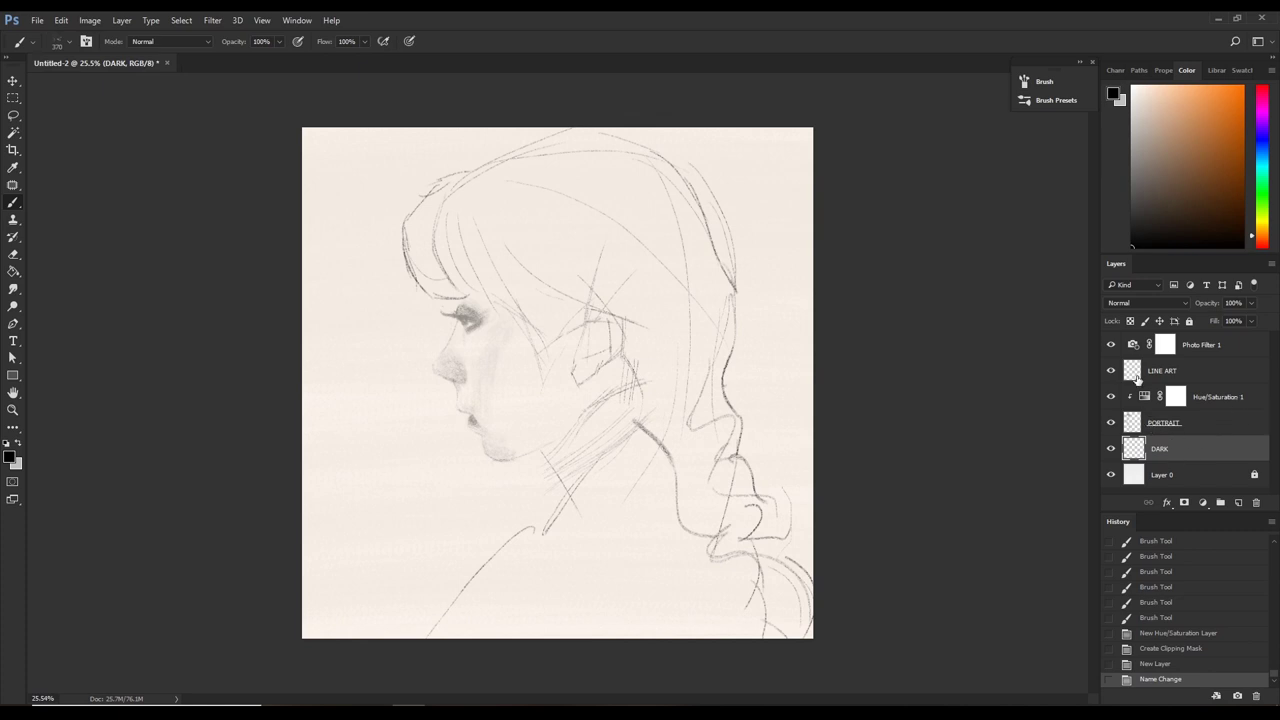
Lower the Hue/Saturation lightness to -49, then make DARK the active layer.
left_click(1147, 403)
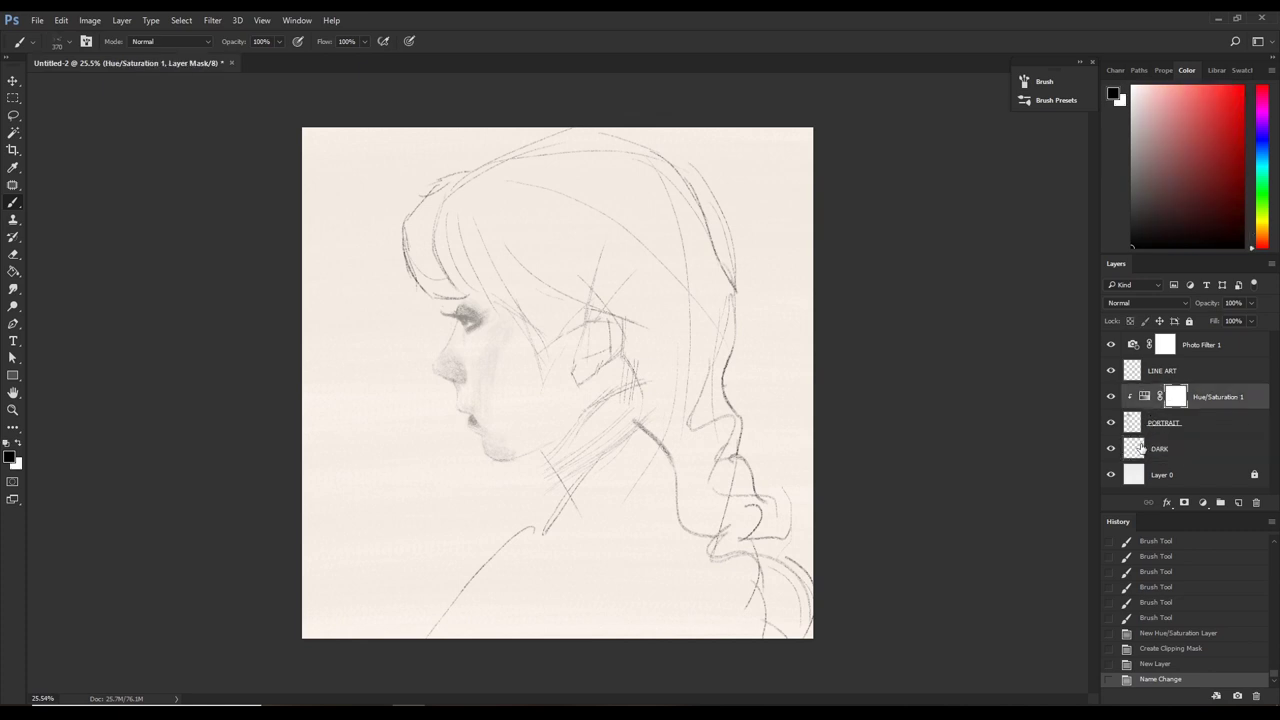
left_click(1143, 397)
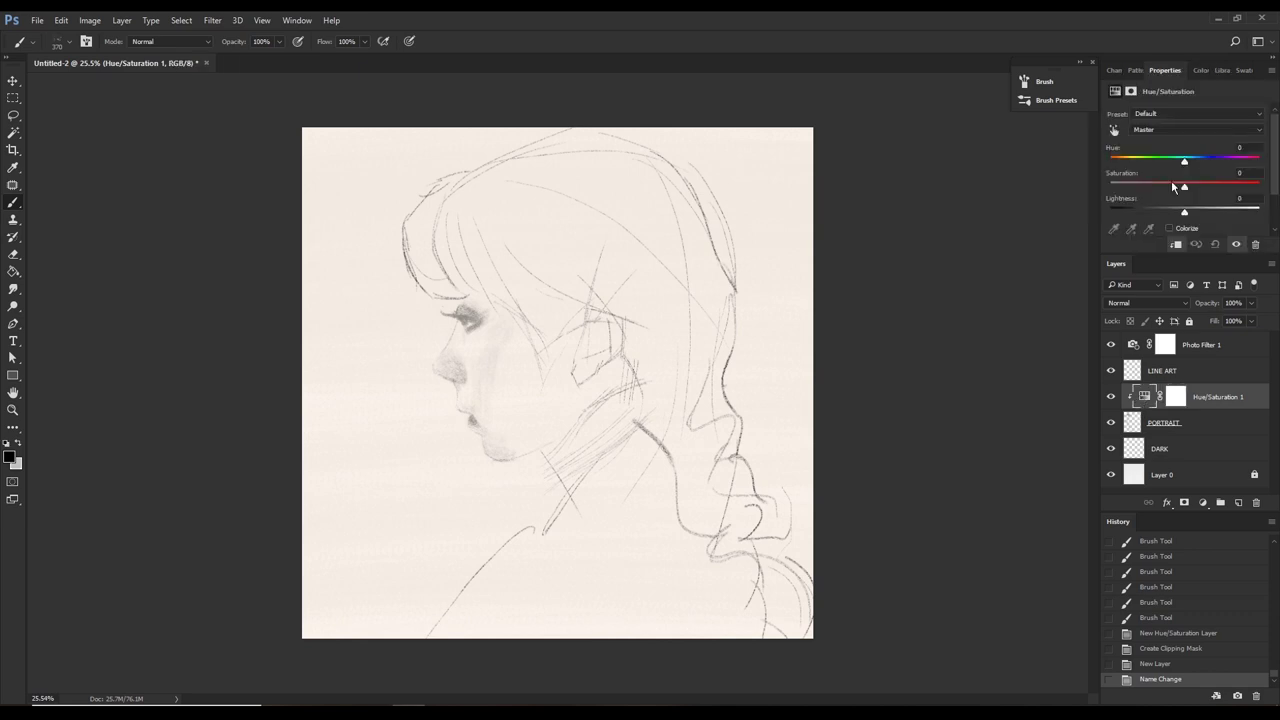
mouse_move(1162, 209)
left_mouse_down()
mouse_move(1131, 214)
mouse_move(1149, 217)
left_mouse_up()
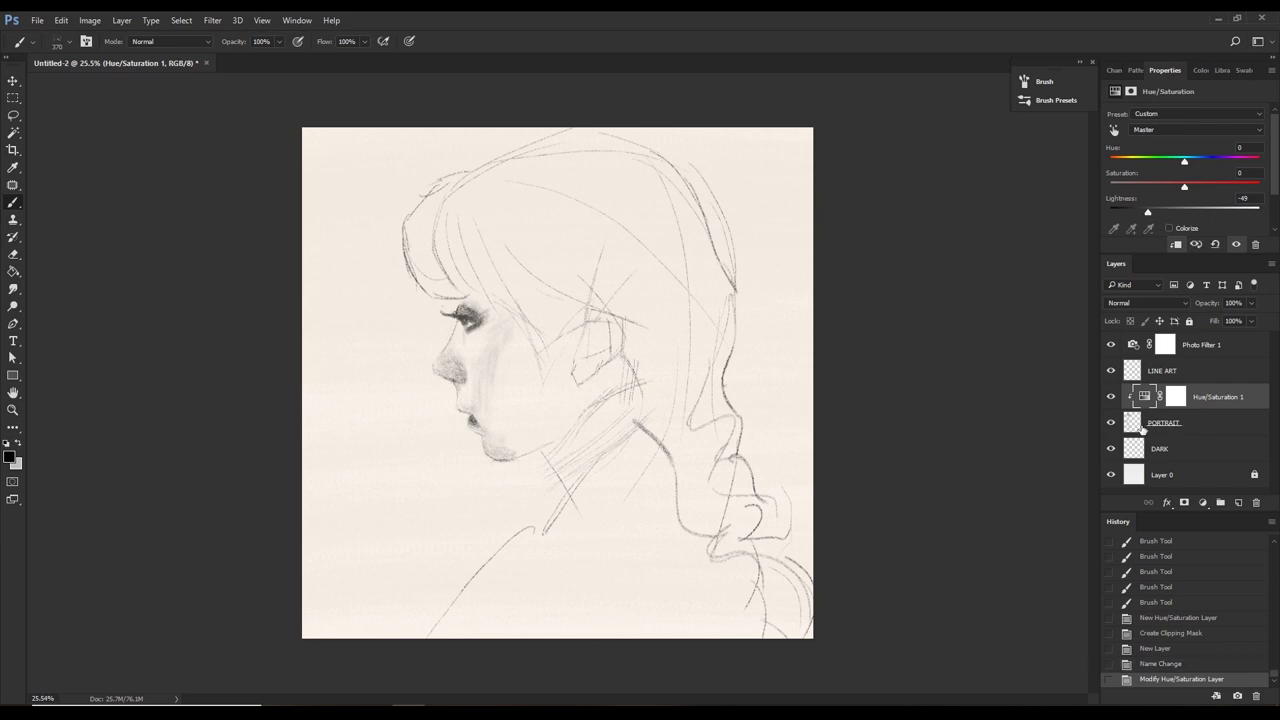
left_click(1141, 449)
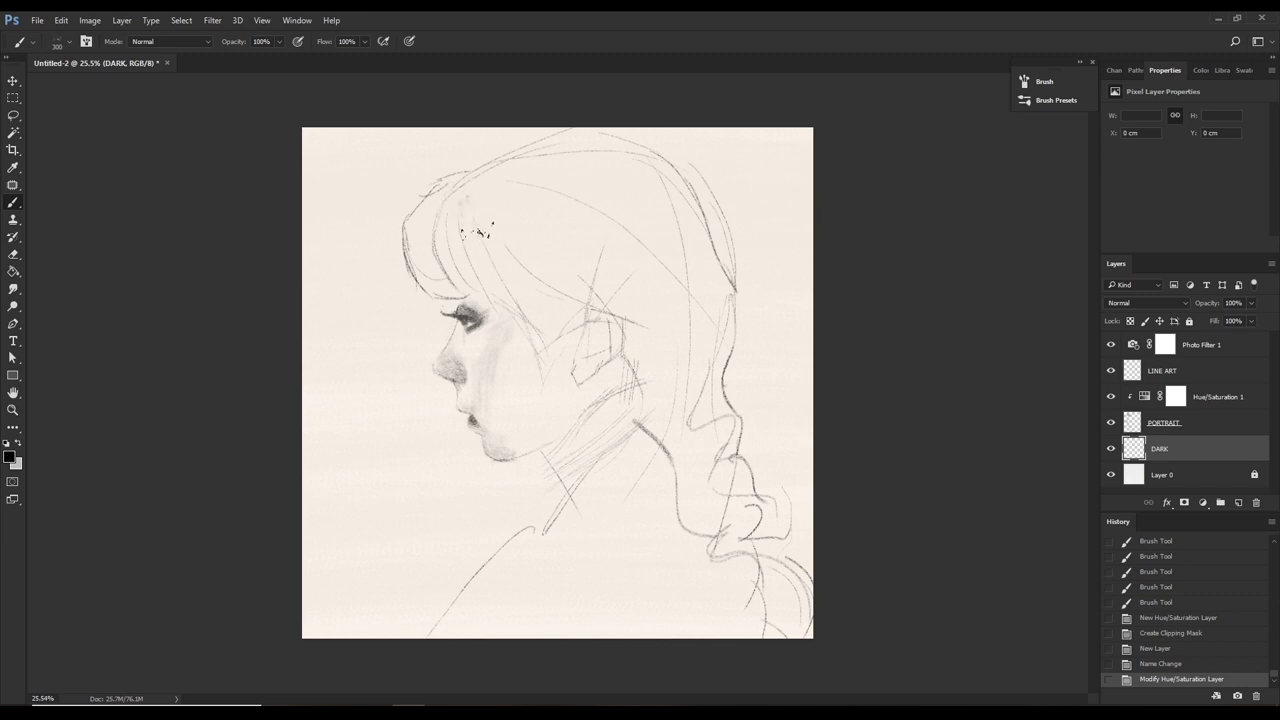
Paint dark charcoal shading into the front hair and the cheek near the ear.
left_click_drag(477, 230, 452, 200)
left_click(1188, 70)
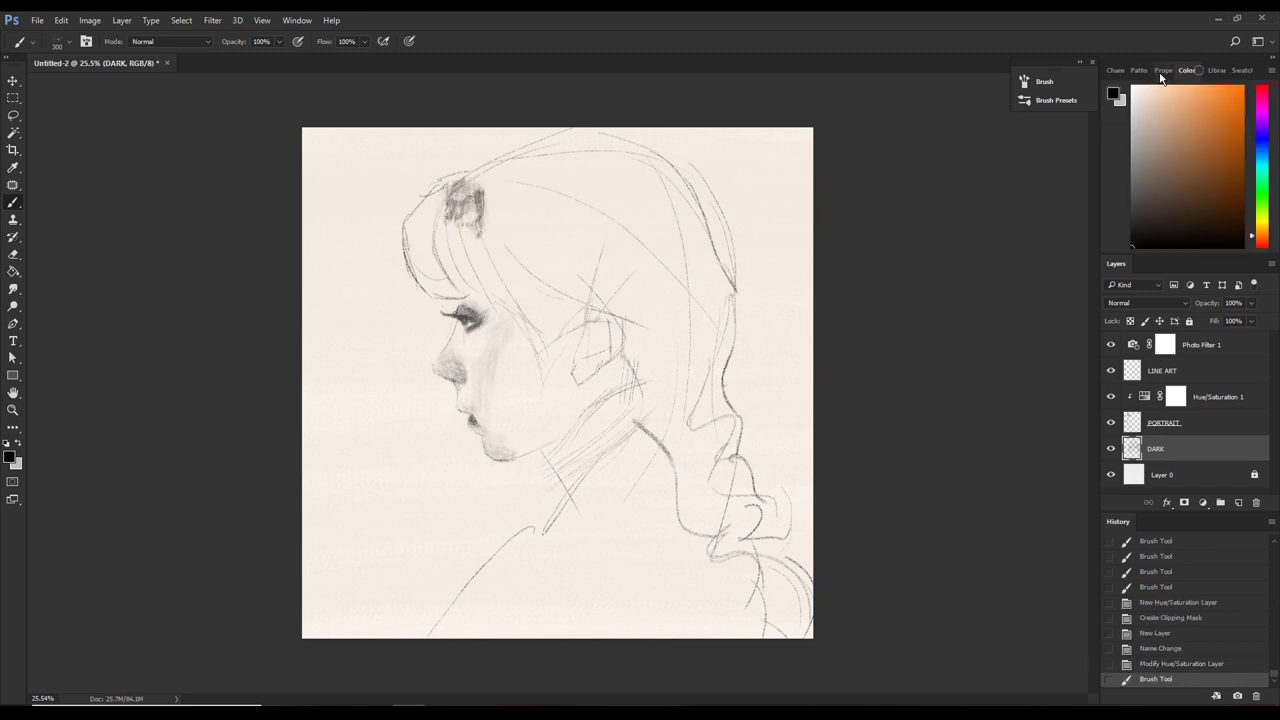
mouse_move(490, 187)
left_mouse_down()
mouse_move(478, 178)
mouse_move(470, 200)
mouse_move(426, 197)
mouse_move(412, 228)
mouse_move(416, 210)
mouse_move(428, 286)
mouse_move(462, 298)
mouse_move(418, 290)
mouse_move(458, 230)
mouse_move(527, 300)
mouse_move(540, 360)
mouse_move(535, 305)
mouse_move(548, 372)
left_mouse_up()
key("ctrl+z")
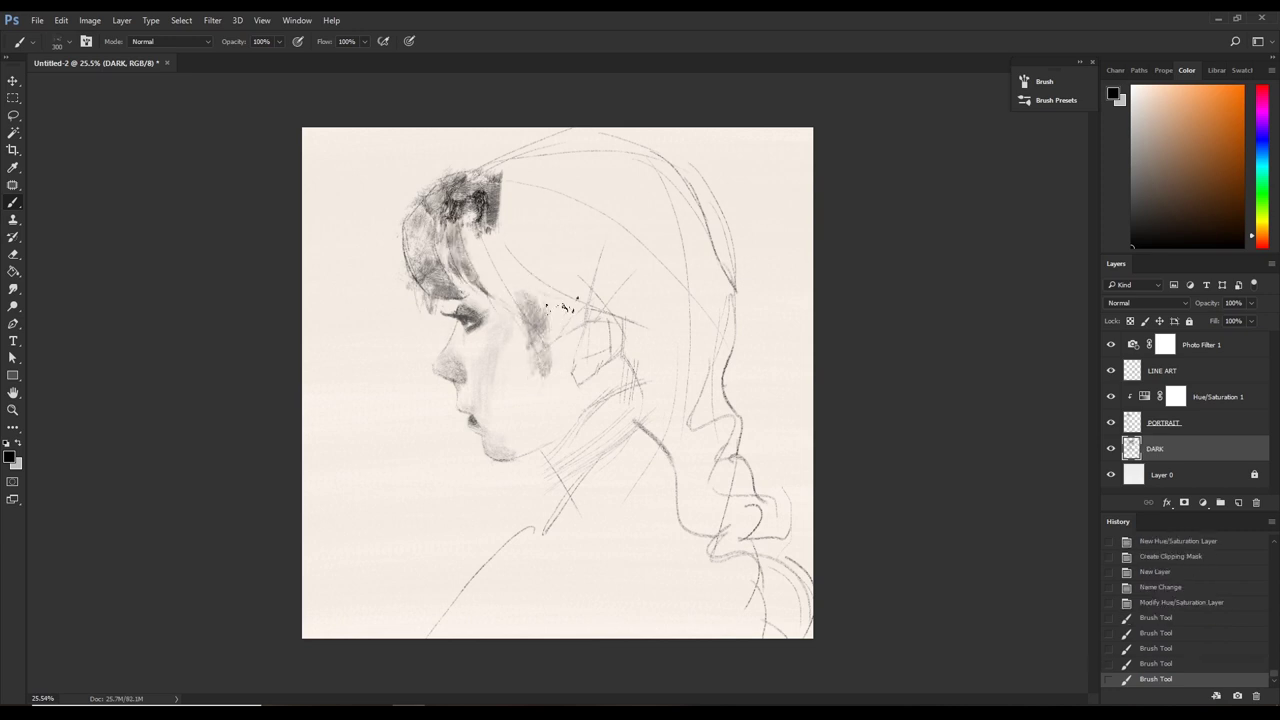
mouse_move(560, 305)
left_mouse_down()
mouse_move(590, 318)
mouse_move(545, 368)
left_mouse_up()
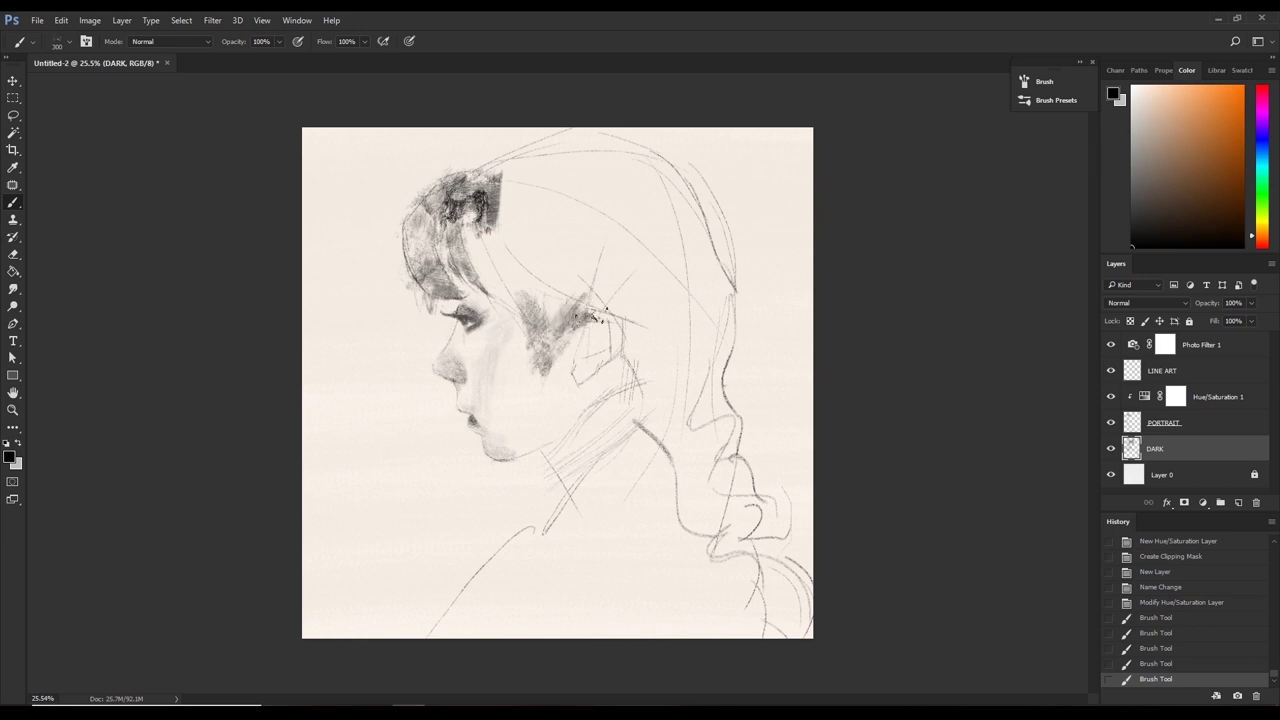
key("ctrl+z")
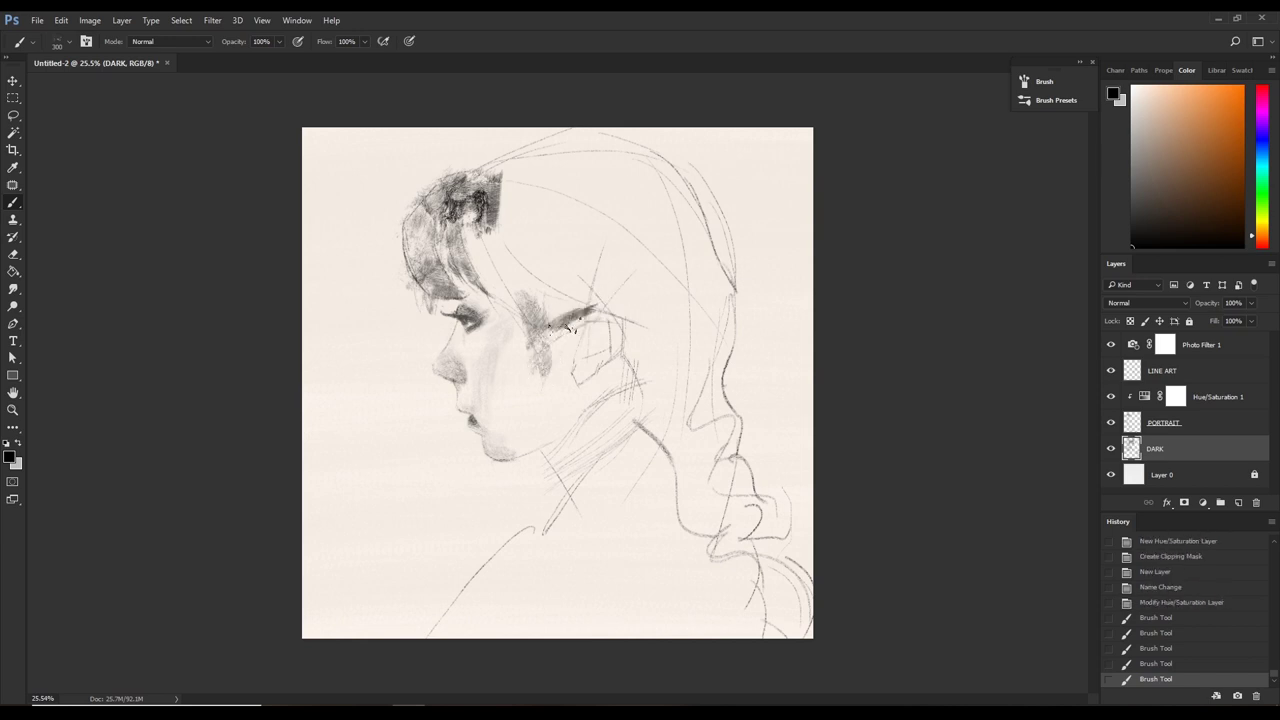
mouse_move(598, 306)
left_mouse_down()
mouse_move(543, 347)
mouse_move(545, 385)
left_mouse_up()
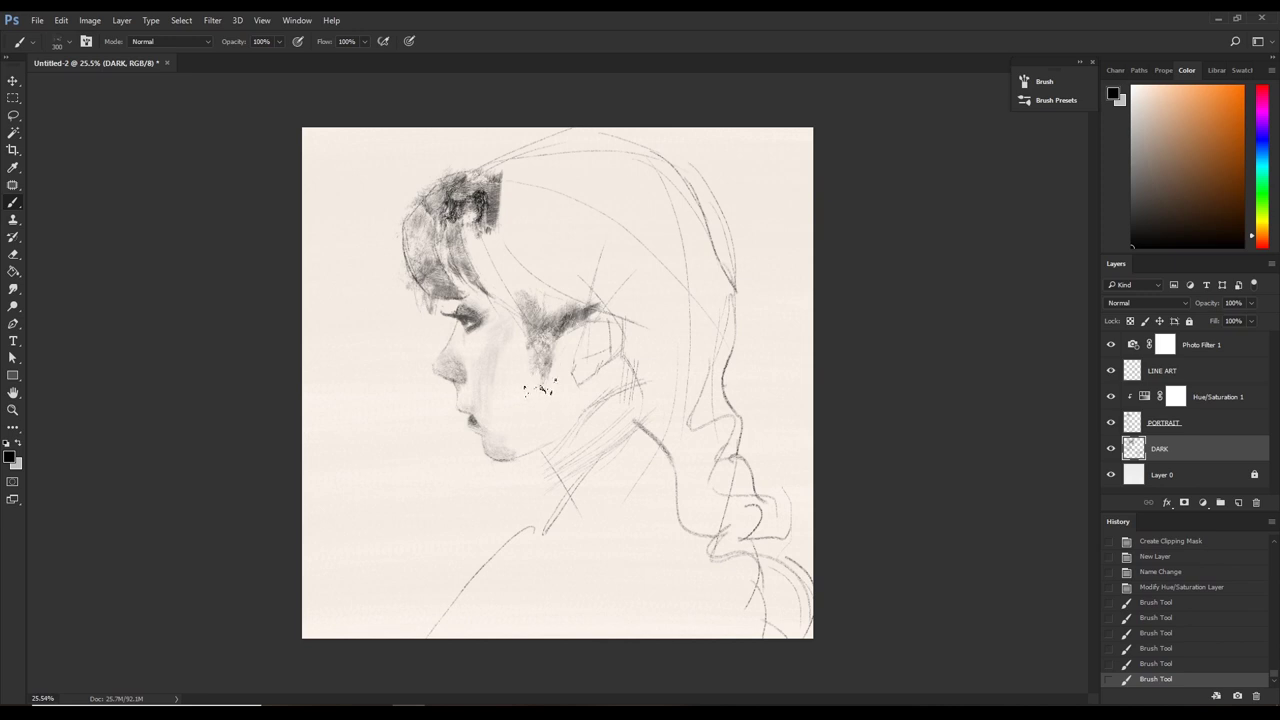
mouse_move(595, 265)
left_mouse_down()
mouse_move(585, 318)
mouse_move(610, 287)
mouse_move(592, 320)
mouse_move(552, 322)
left_mouse_up()
key("ctrl+z")
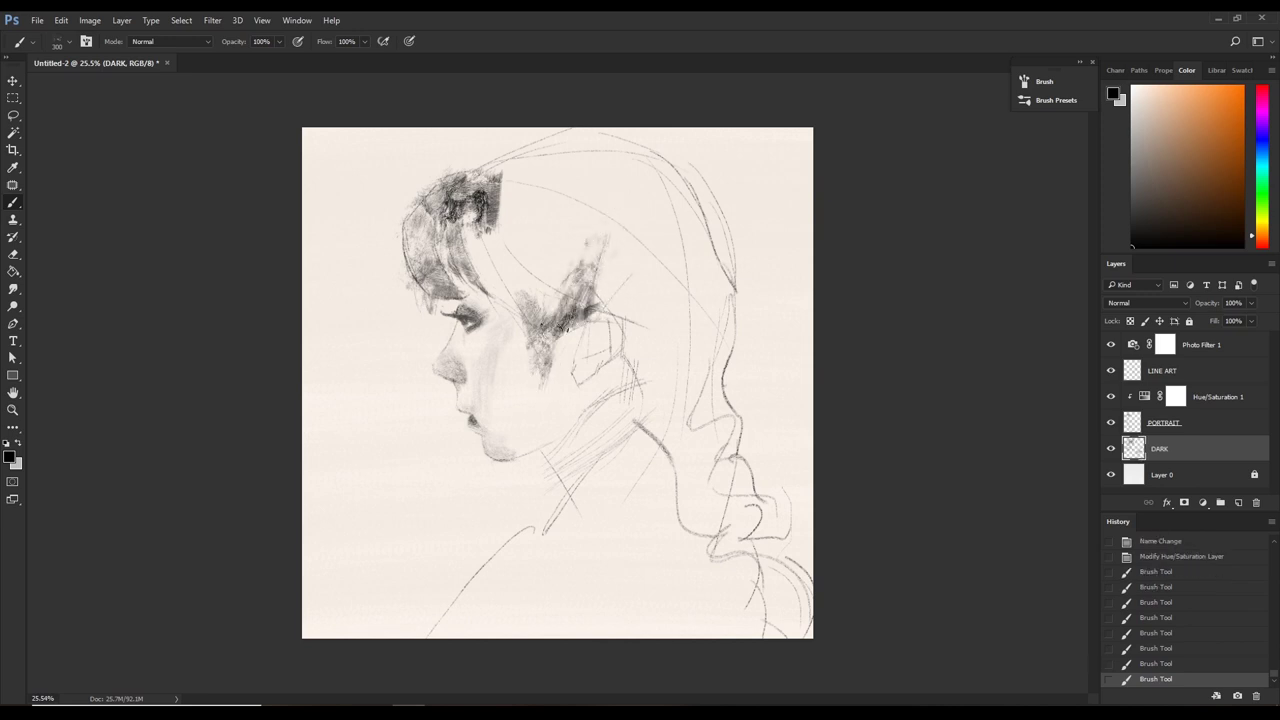
Build up dark shading in the side hair, left edge, top and upper-right hair.
mouse_move(488, 275)
left_mouse_down()
mouse_move(511, 222)
mouse_move(518, 295)
mouse_move(548, 265)
mouse_move(566, 318)
left_mouse_up()
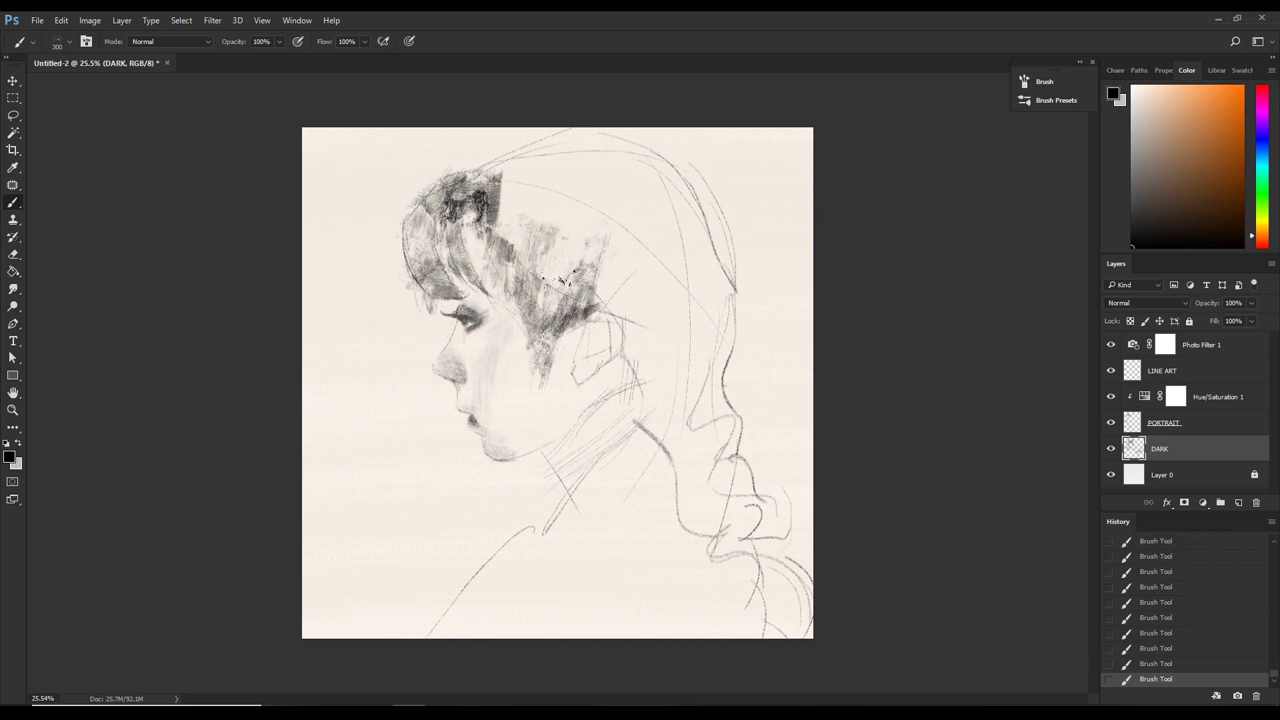
mouse_move(500, 228)
left_mouse_down()
mouse_move(505, 295)
mouse_move(528, 322)
left_mouse_up()
left_click_drag(480, 280, 546, 318)
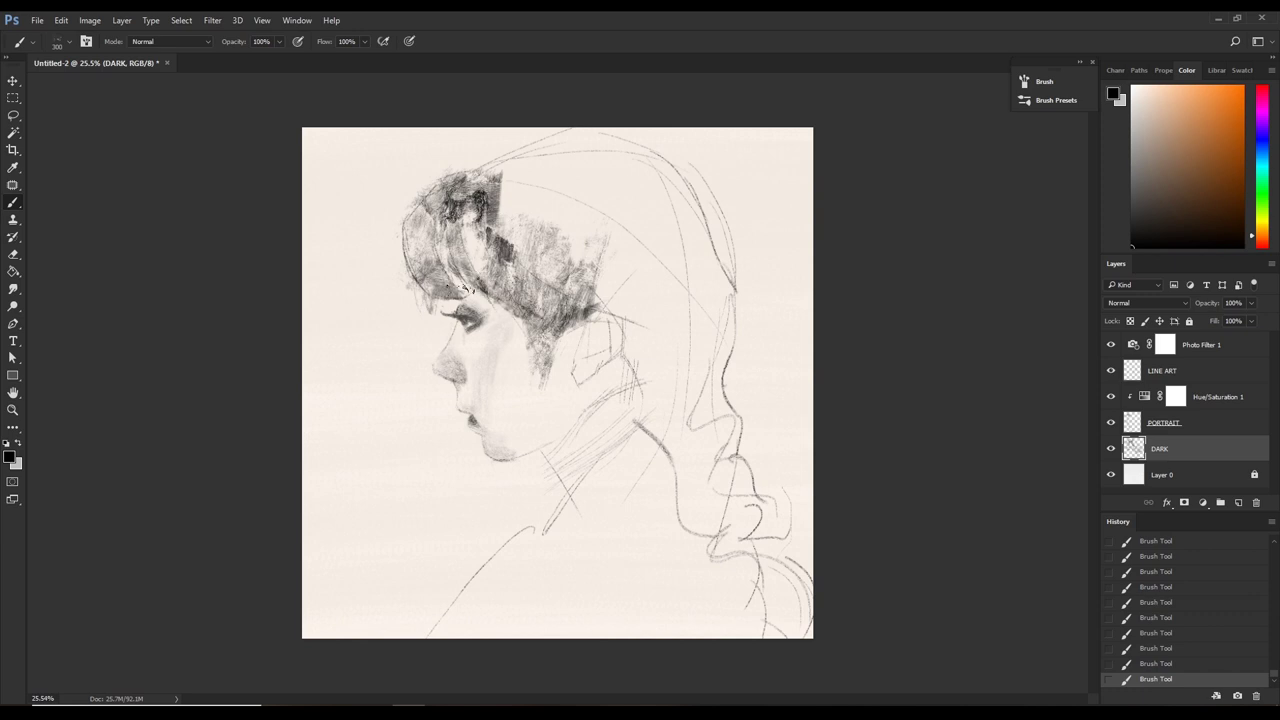
mouse_move(478, 271)
left_mouse_down()
mouse_move(496, 305)
mouse_move(450, 245)
mouse_move(468, 272)
left_mouse_up()
key("ctrl+z")
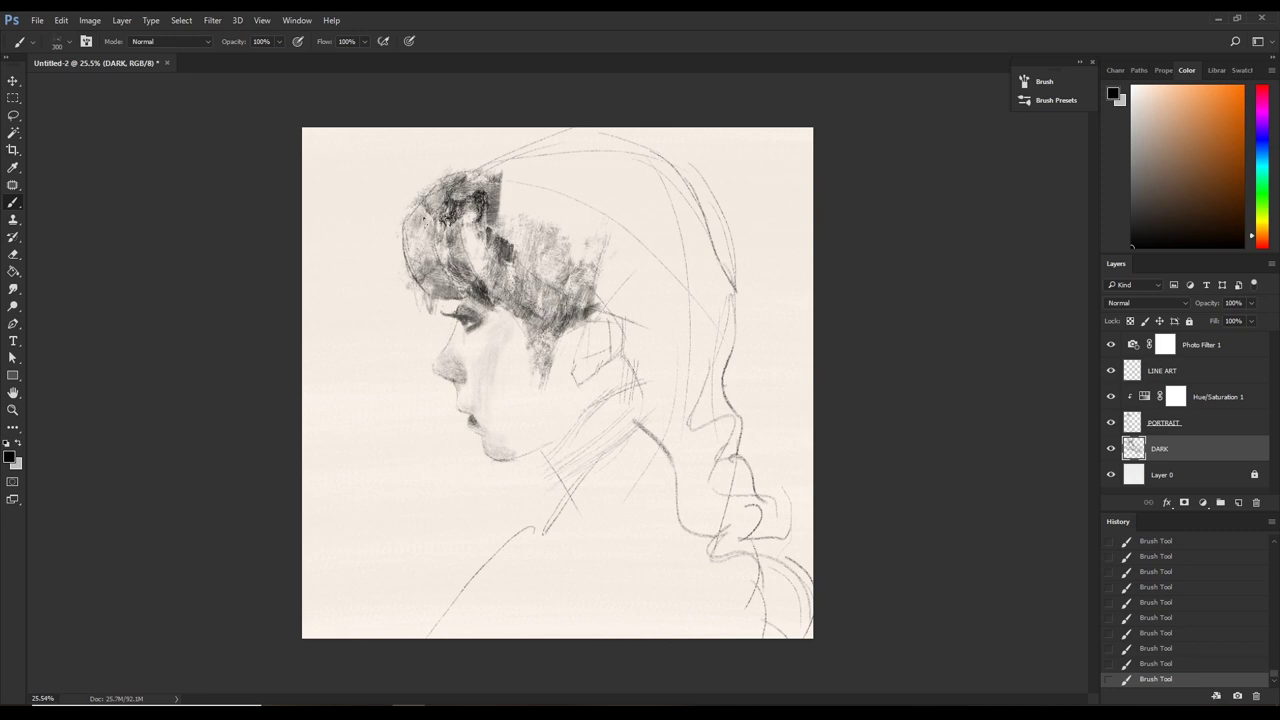
left_click_drag(432, 206, 445, 266)
mouse_move(430, 208)
left_mouse_down()
mouse_move(460, 268)
mouse_move(490, 292)
left_mouse_up()
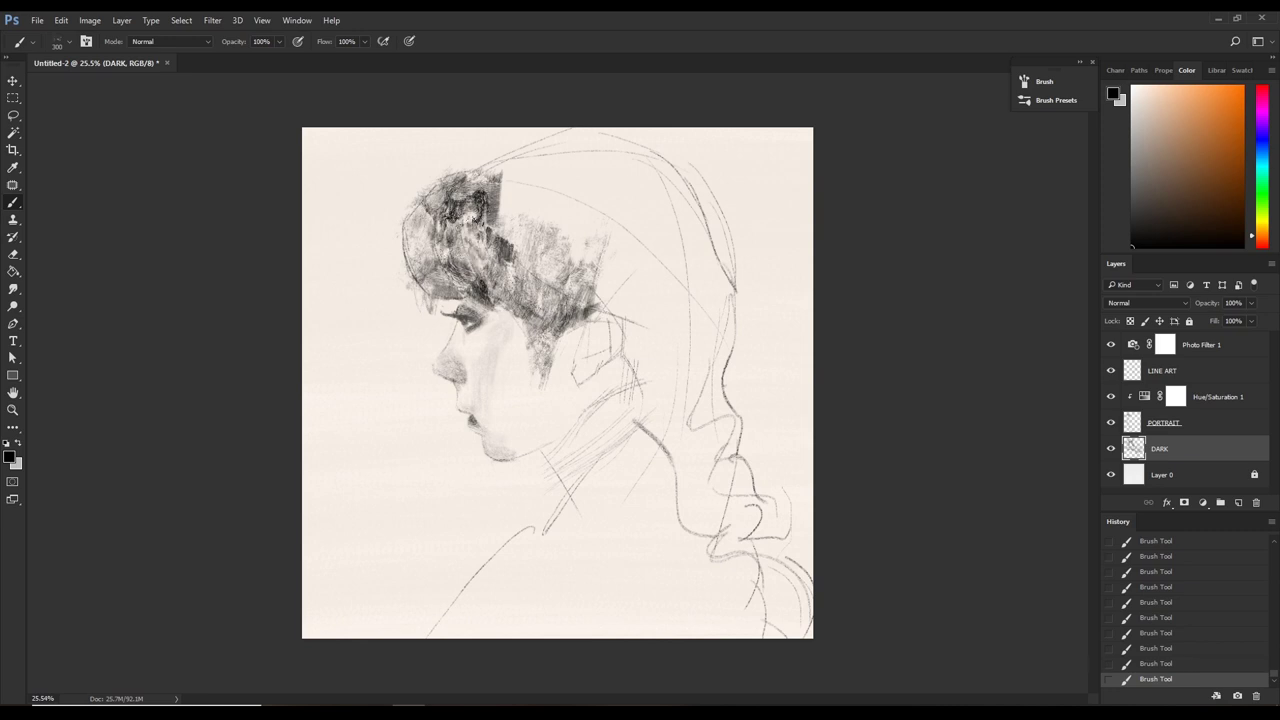
left_click_drag(482, 222, 508, 272)
left_click_drag(430, 210, 438, 294)
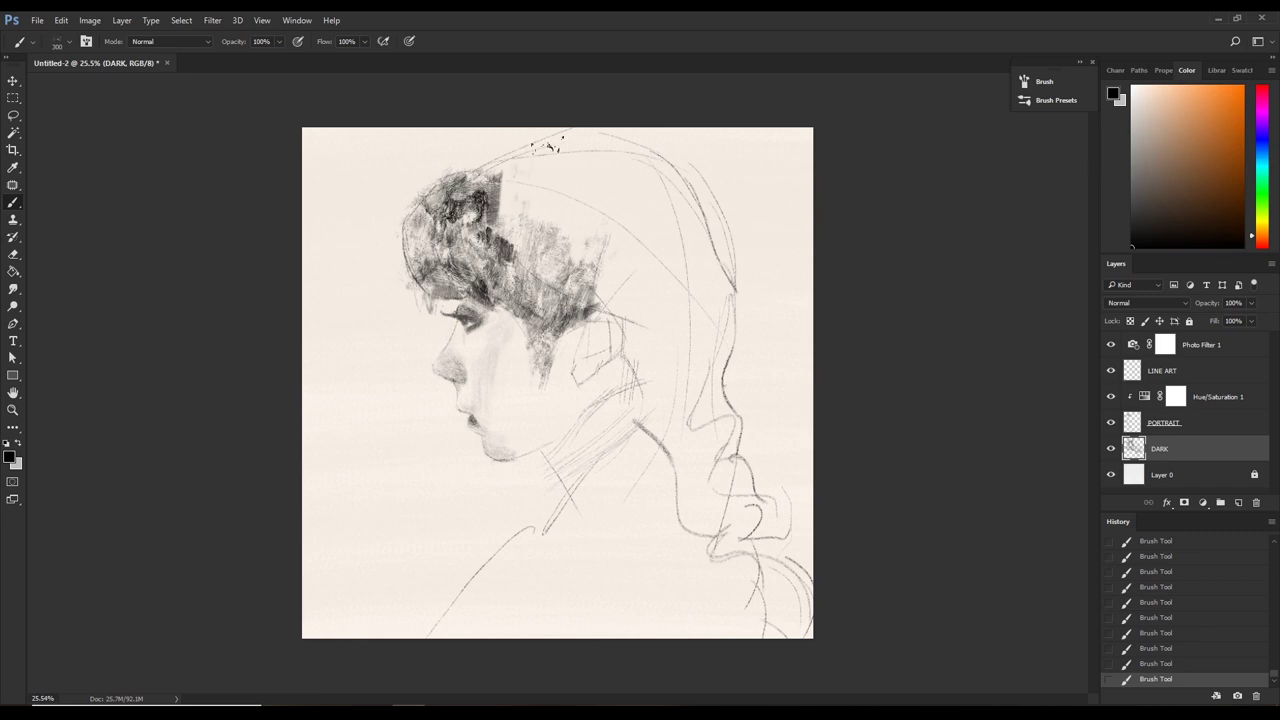
mouse_move(528, 168)
left_mouse_down()
mouse_move(516, 250)
mouse_move(496, 254)
left_mouse_up()
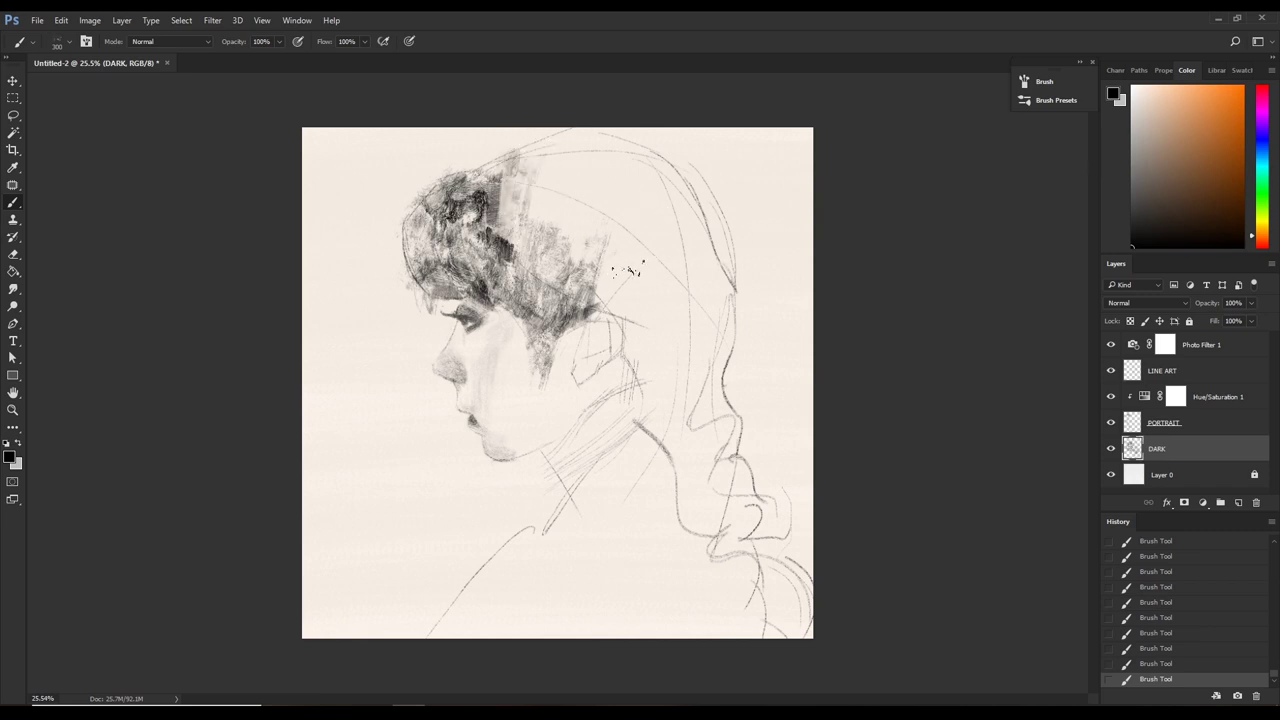
left_click_drag(610, 300, 685, 212)
mouse_move(636, 264)
left_mouse_down()
mouse_move(670, 204)
mouse_move(695, 196)
mouse_move(671, 171)
mouse_move(655, 210)
mouse_move(632, 205)
left_mouse_up()
Return to black and add dark strokes through the middle and left edge of the hair.
left_click(1132, 205)
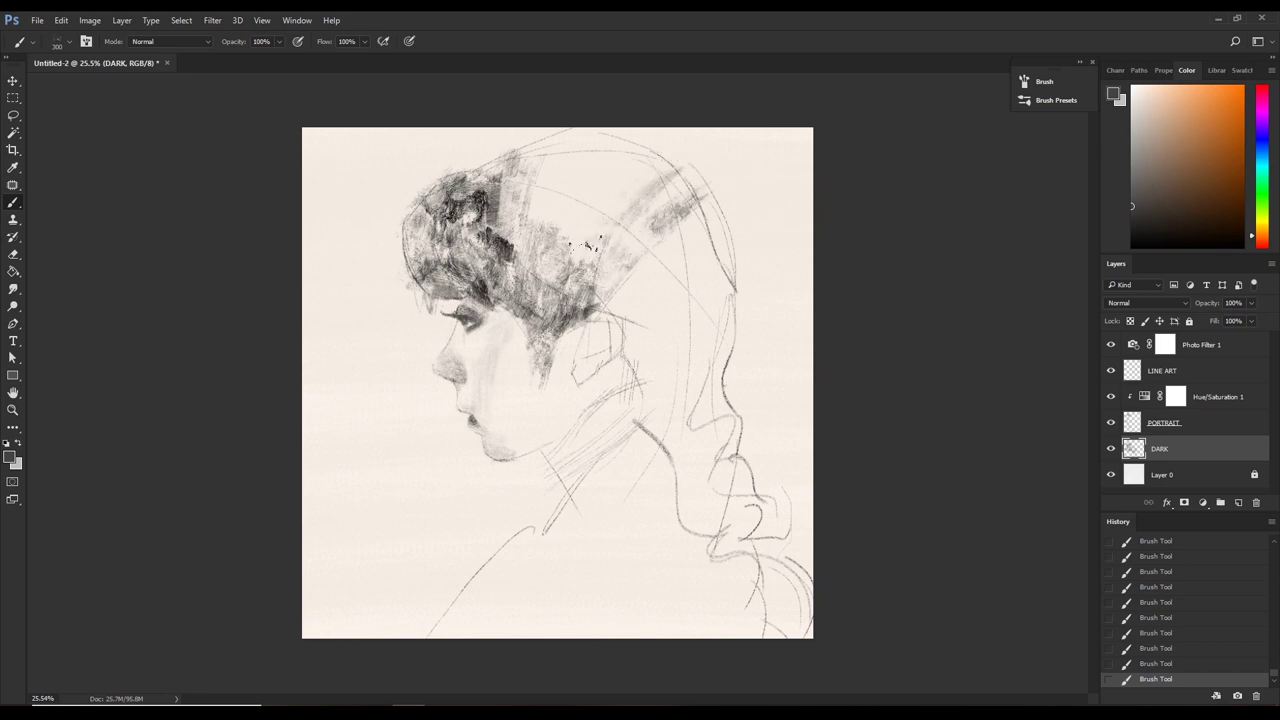
key("ctrl+z")
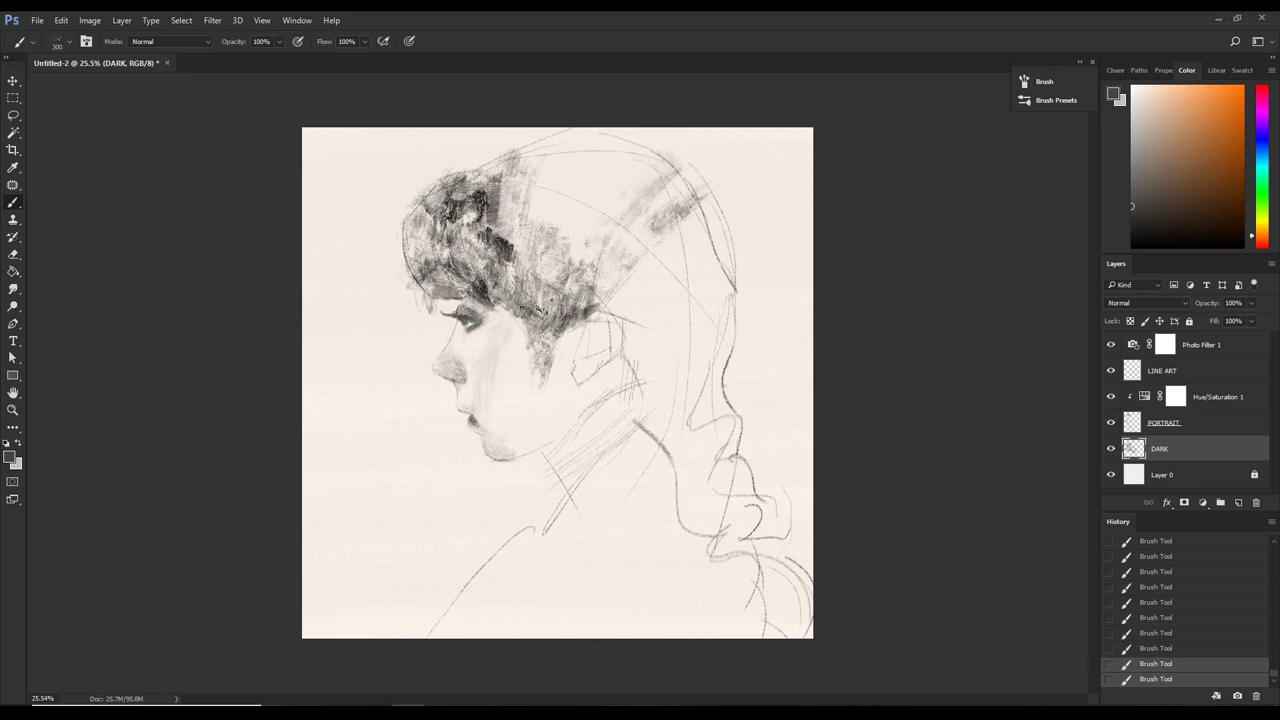
key("ctrl+z")
key("d")
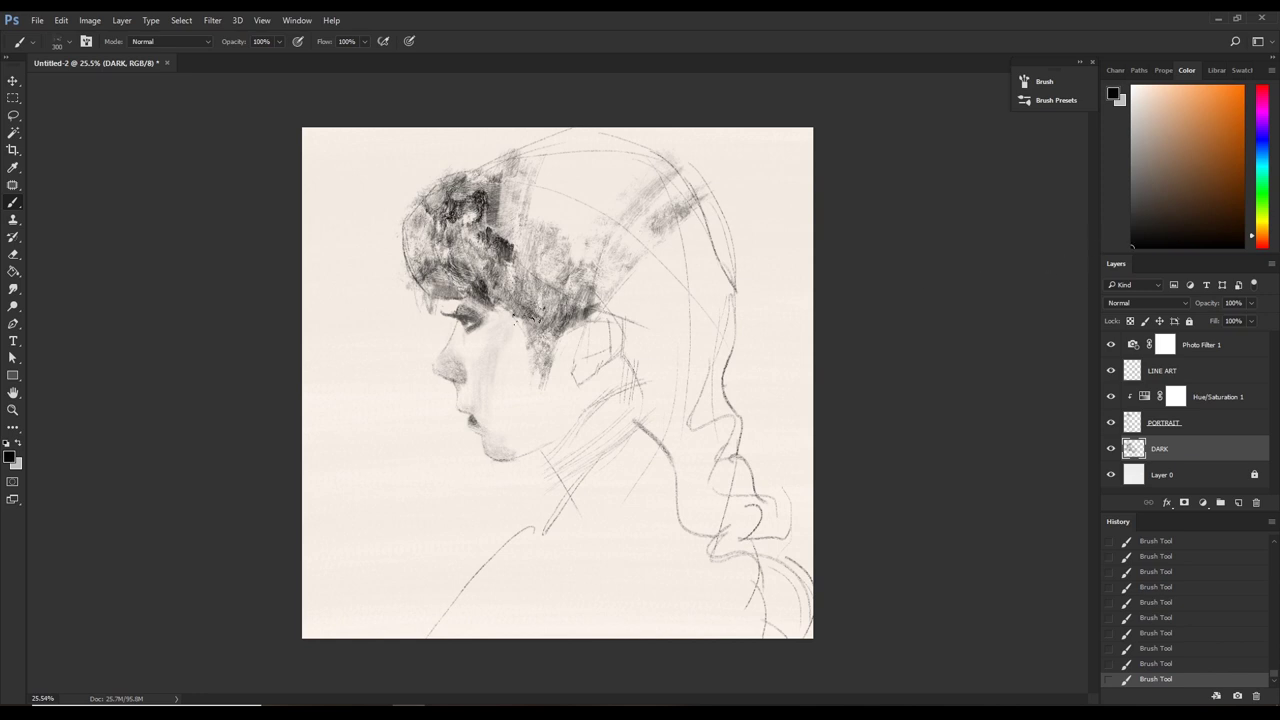
mouse_move(515, 320)
left_mouse_down()
mouse_move(530, 285)
mouse_move(545, 325)
mouse_move(575, 265)
mouse_move(538, 278)
mouse_move(535, 325)
left_mouse_up()
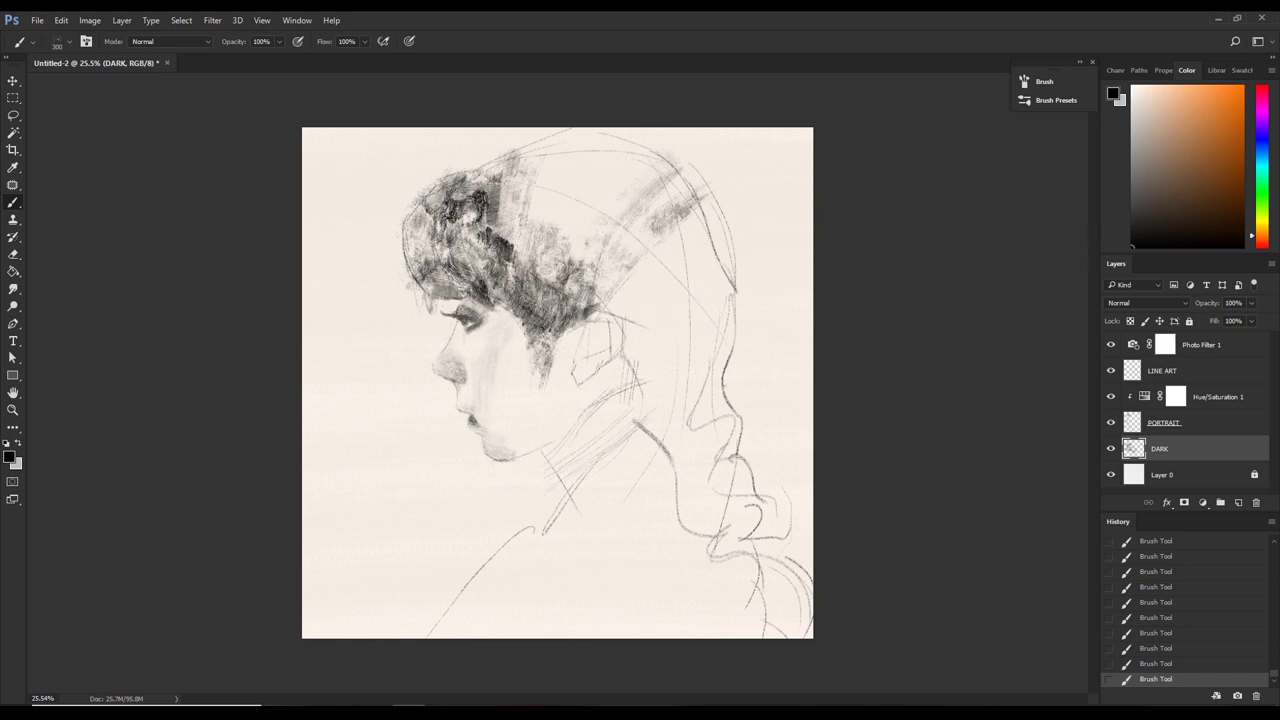
left_click_drag(498, 260, 530, 264)
left_click_drag(548, 348, 558, 355)
left_click_drag(548, 240, 525, 272)
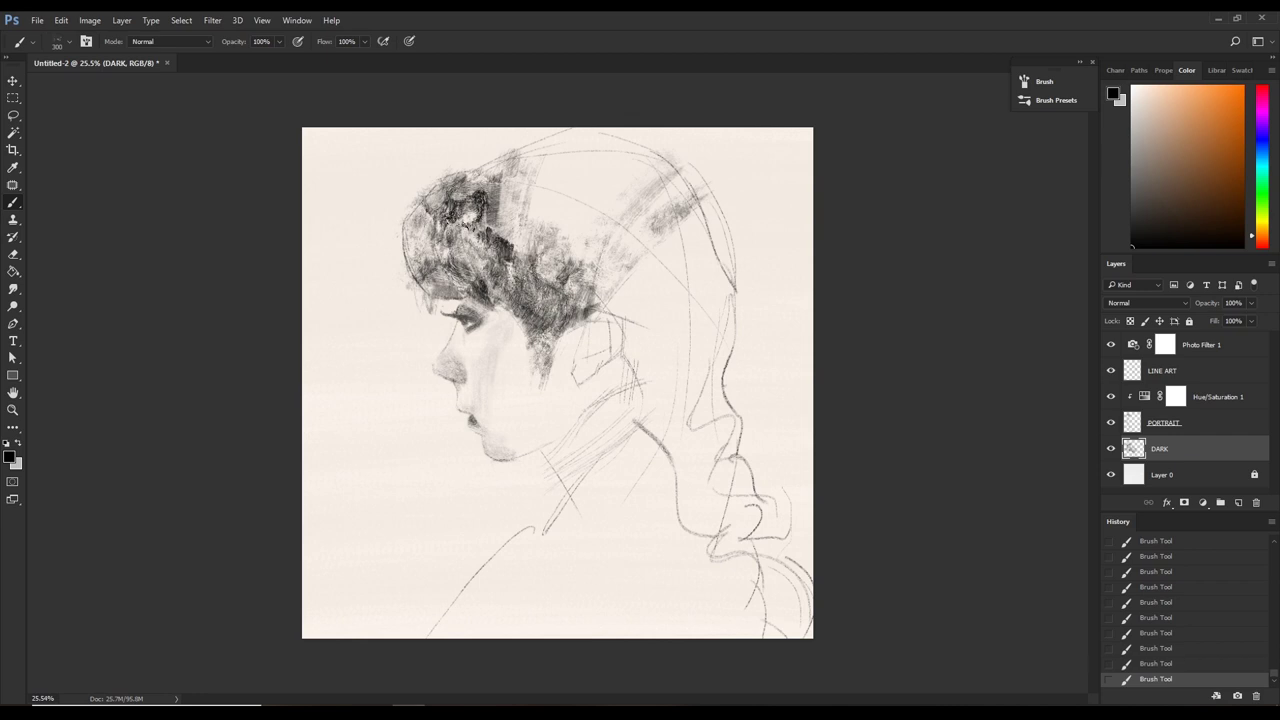
left_click_drag(478, 228, 455, 275)
left_click_drag(418, 225, 405, 270)
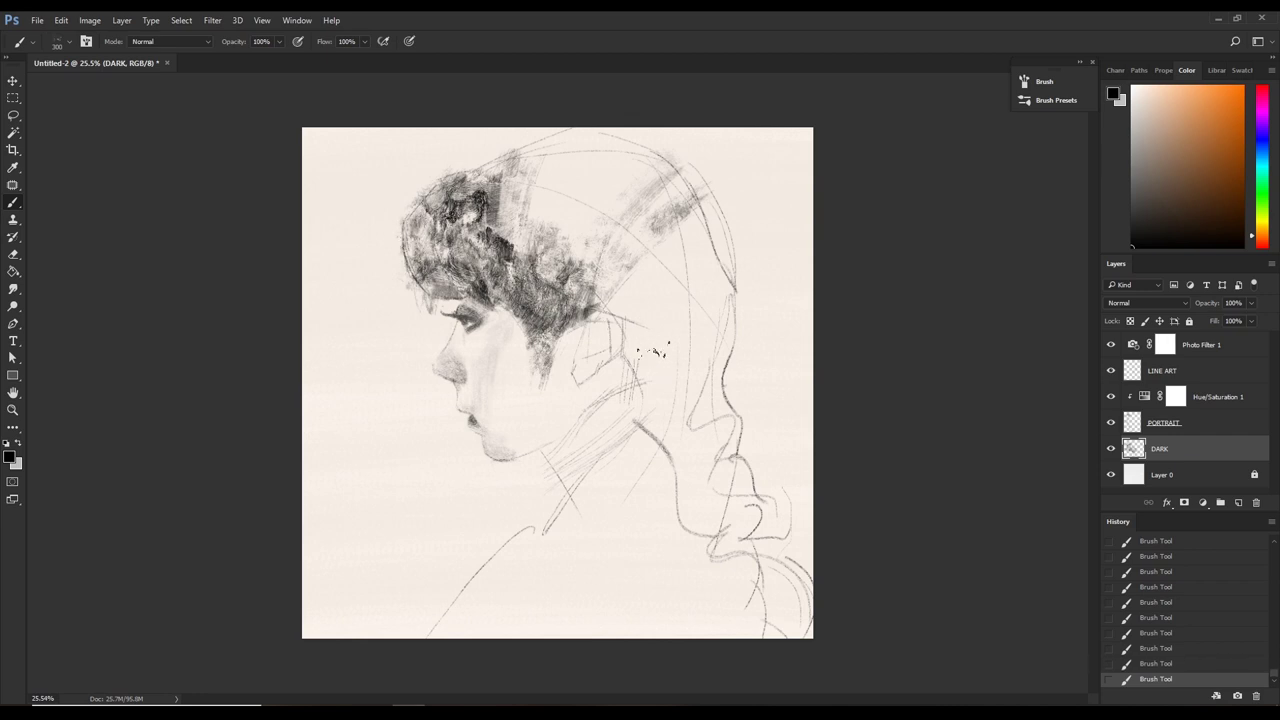
Shade the hair's lower edge over the ear, softening it with mid grey strokes.
mouse_move(620, 302)
left_mouse_down()
mouse_move(595, 318)
mouse_move(632, 303)
left_mouse_up()
mouse_move(596, 348)
left_mouse_down()
mouse_move(585, 325)
mouse_move(622, 347)
mouse_move(585, 355)
mouse_move(617, 346)
left_mouse_up()
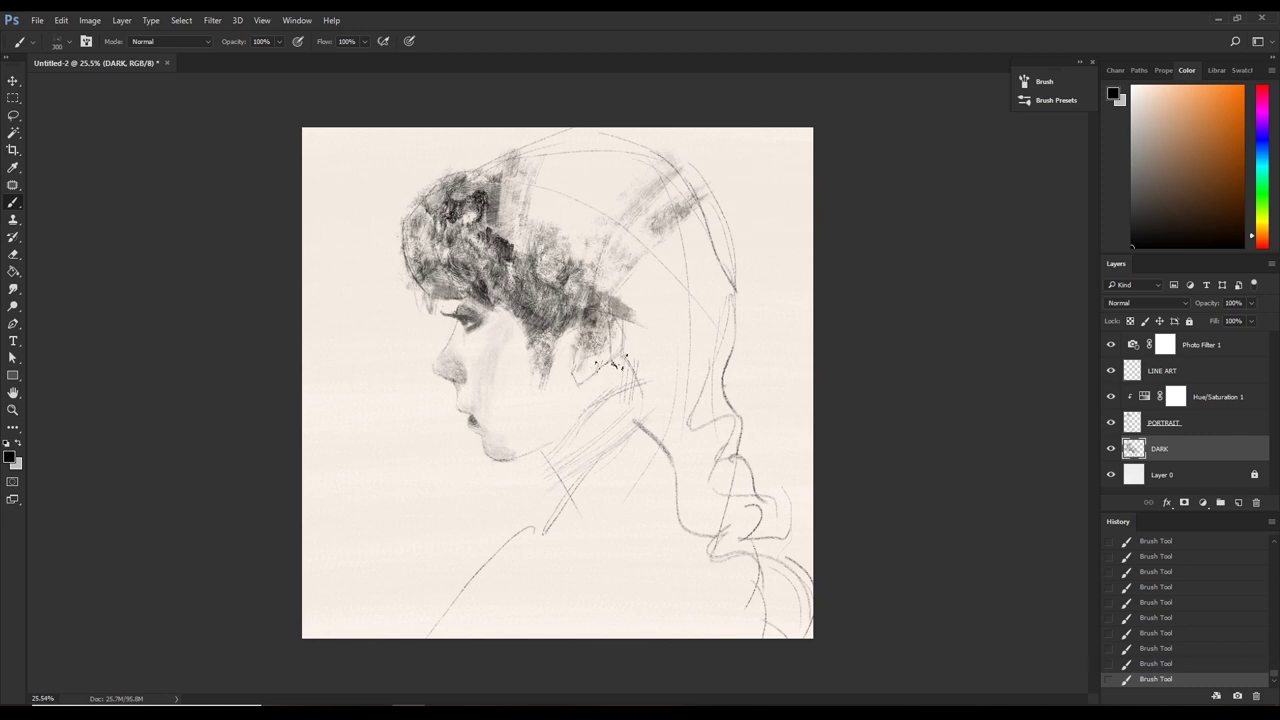
mouse_move(648, 304)
left_mouse_down()
mouse_move(632, 314)
mouse_move(620, 384)
left_mouse_up()
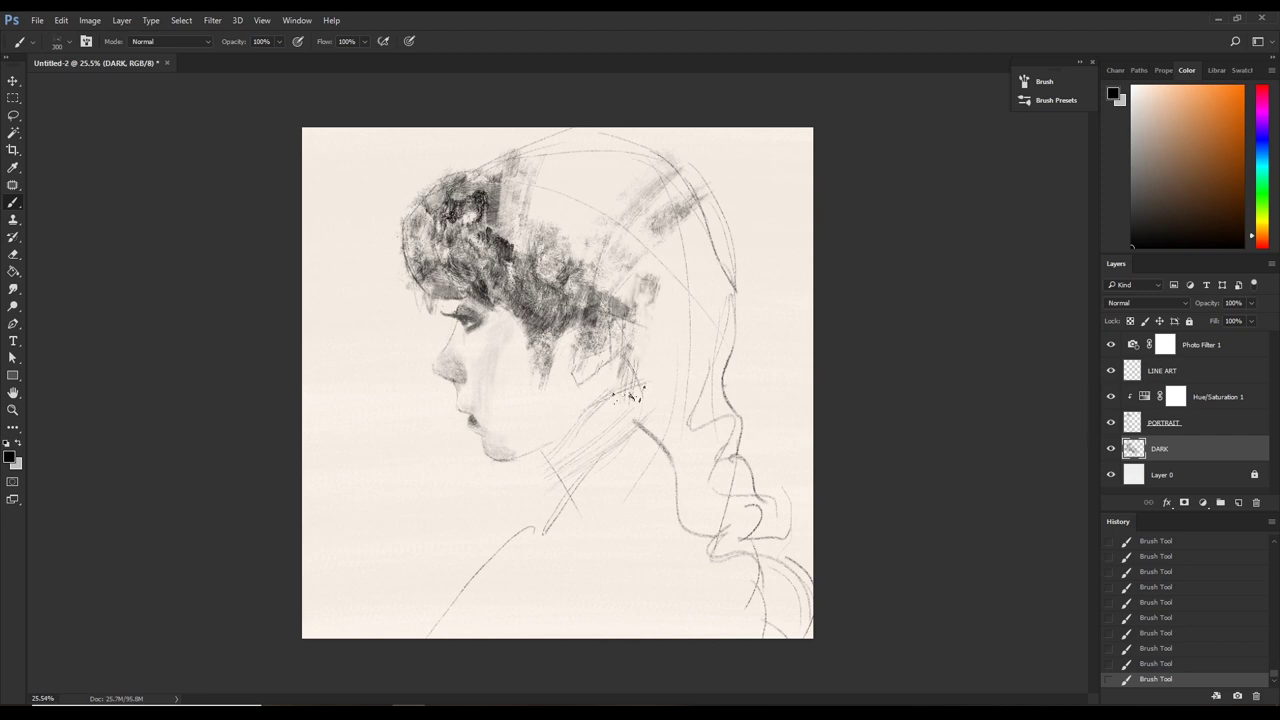
key("ctrl+z")
key("ctrl+z")
left_click(673, 330, "alt")
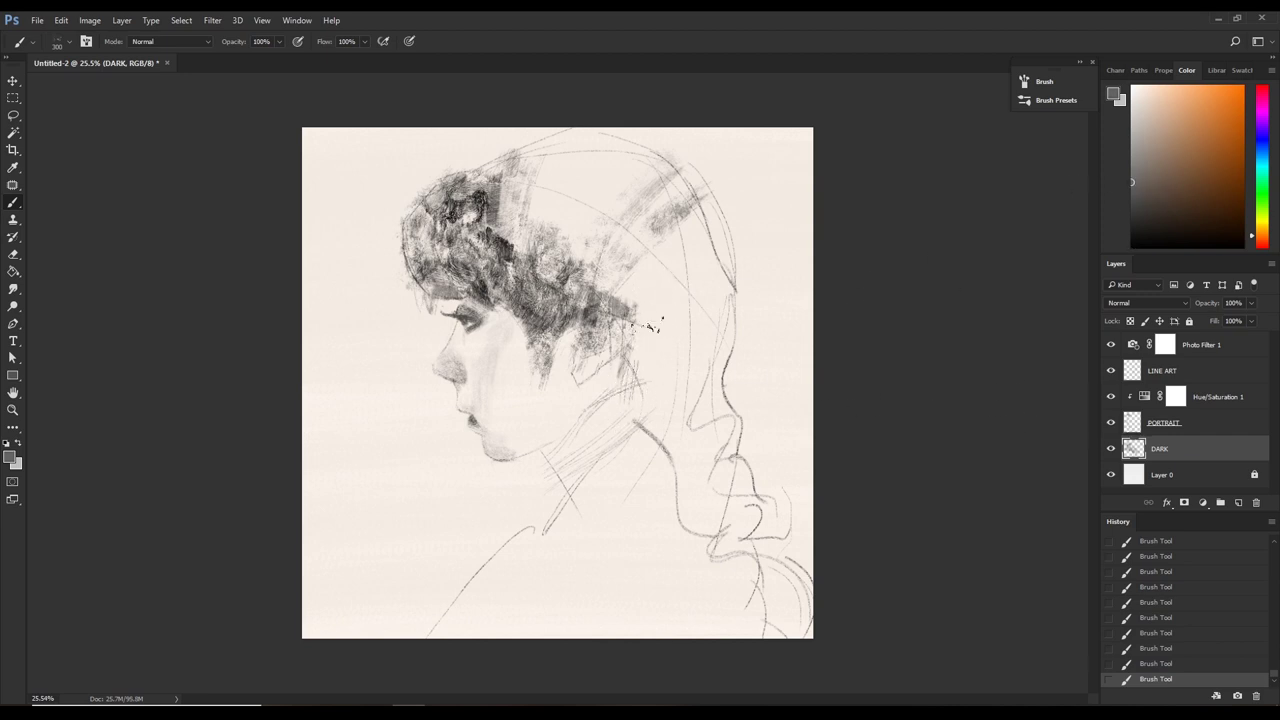
mouse_move(650, 300)
left_mouse_down()
mouse_move(648, 278)
mouse_move(735, 281)
left_mouse_up()
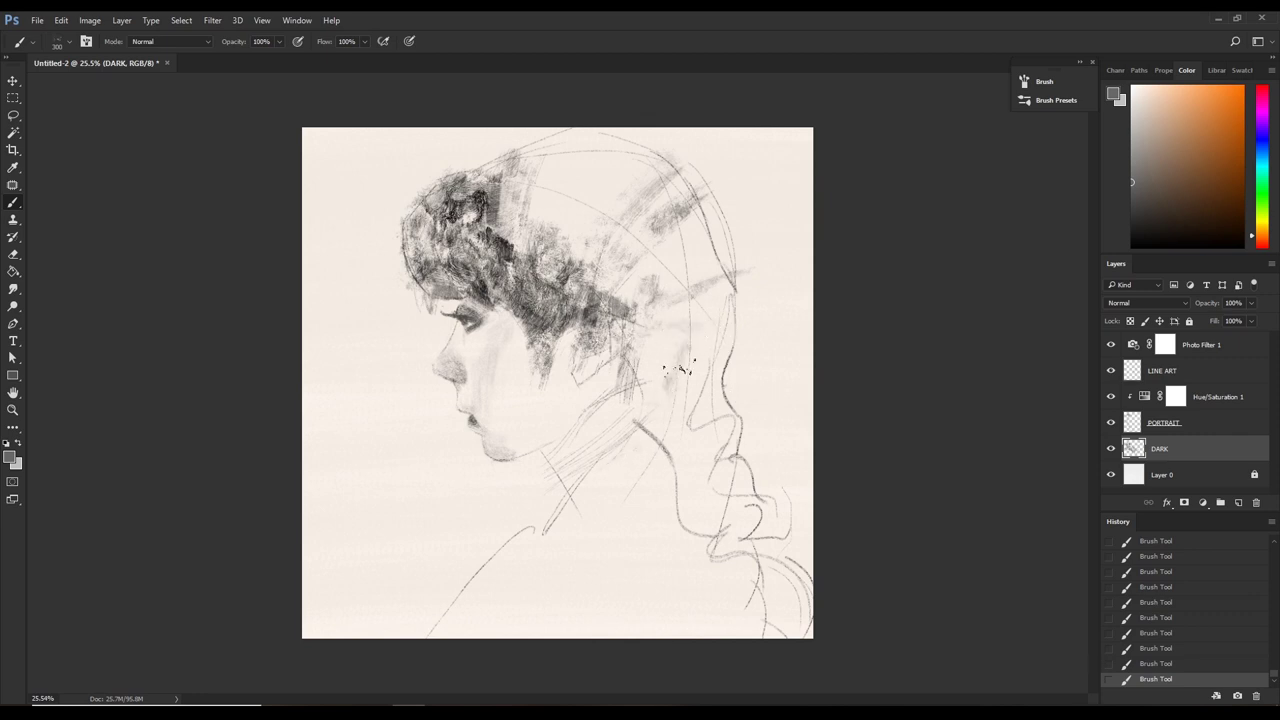
Paint lighter grey shading right of the neck, extending it down to the canvas bottom.
left_click_drag(675, 375, 645, 486)
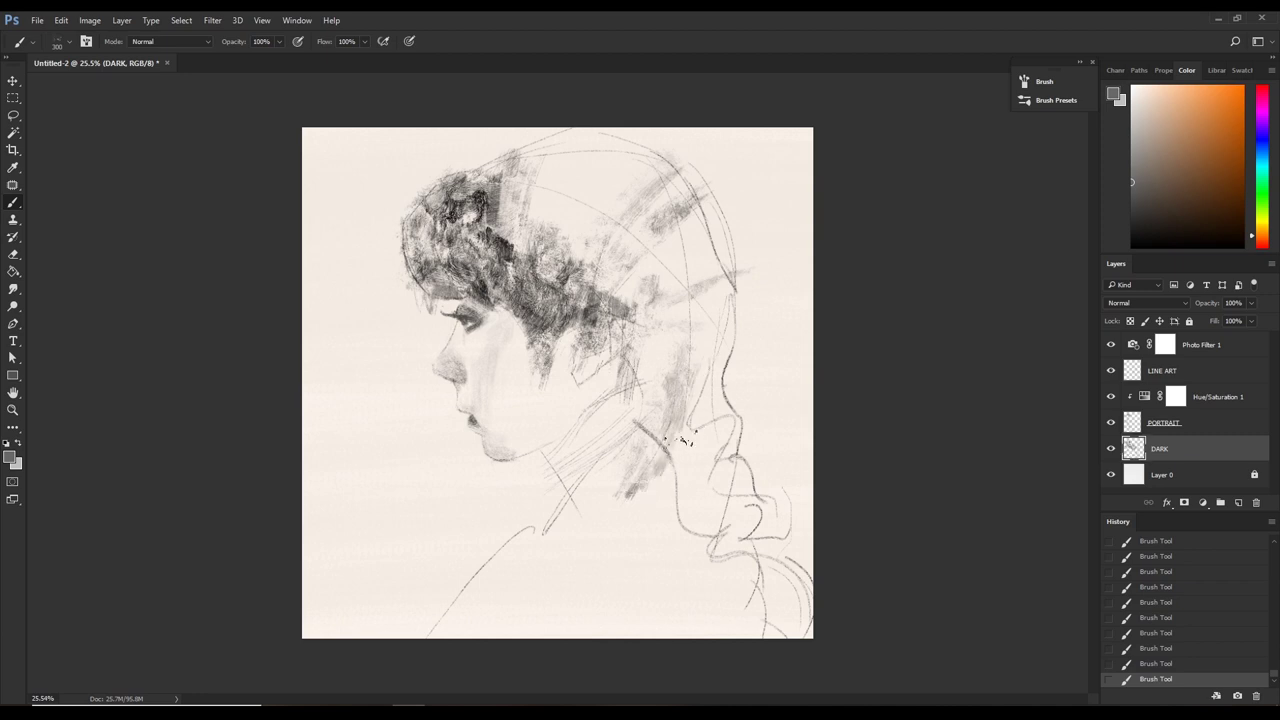
key("ctrl+z")
left_click(1132, 155)
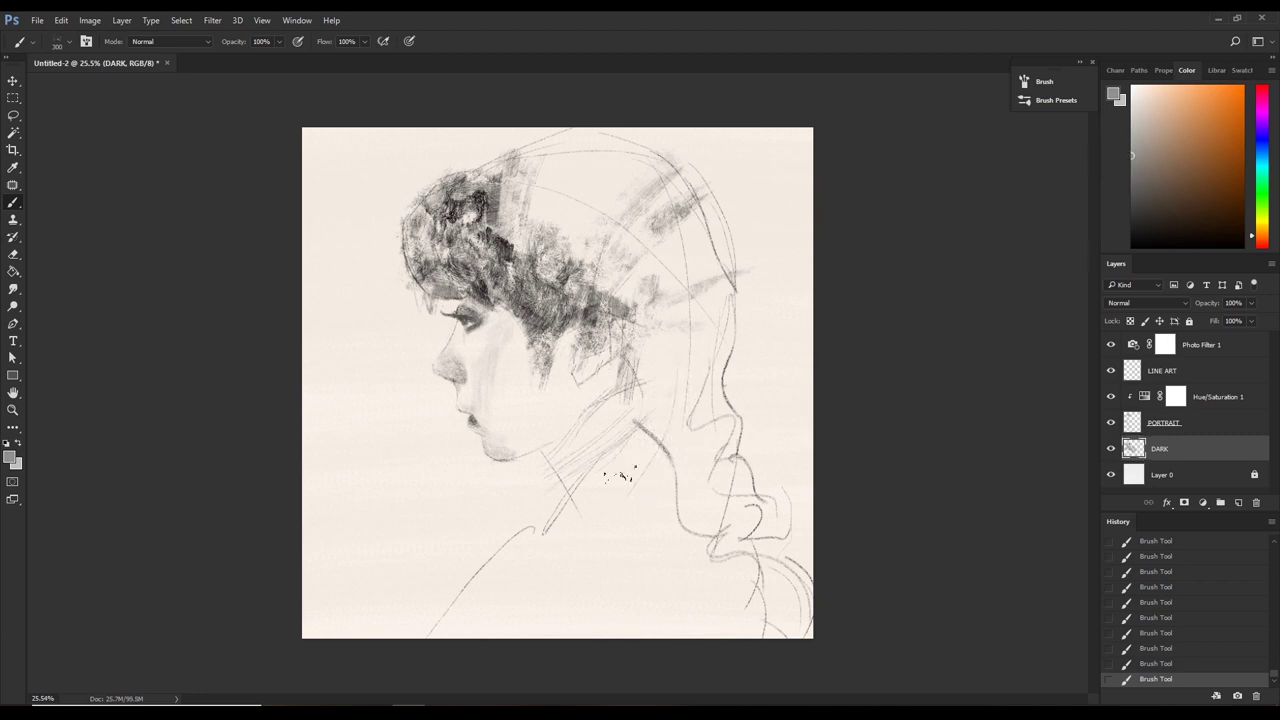
left_click_drag(688, 345, 636, 486)
left_click_drag(700, 370, 655, 488)
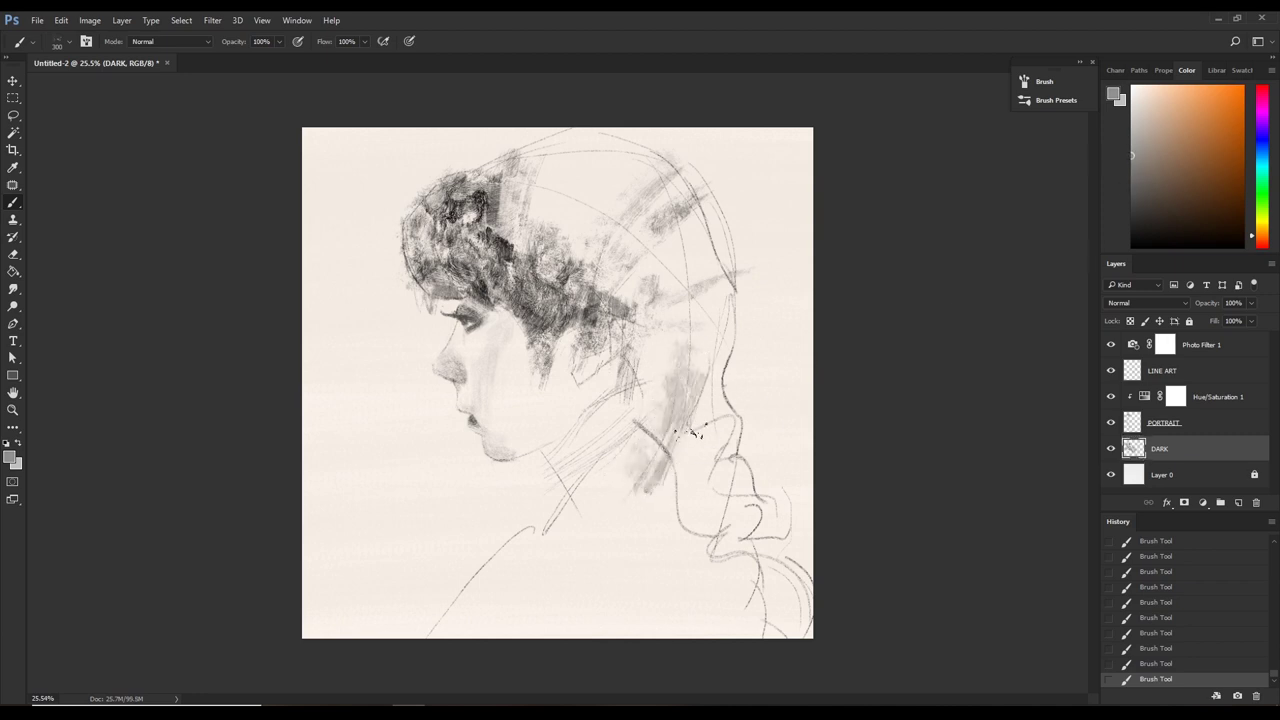
left_click_drag(692, 440, 660, 520)
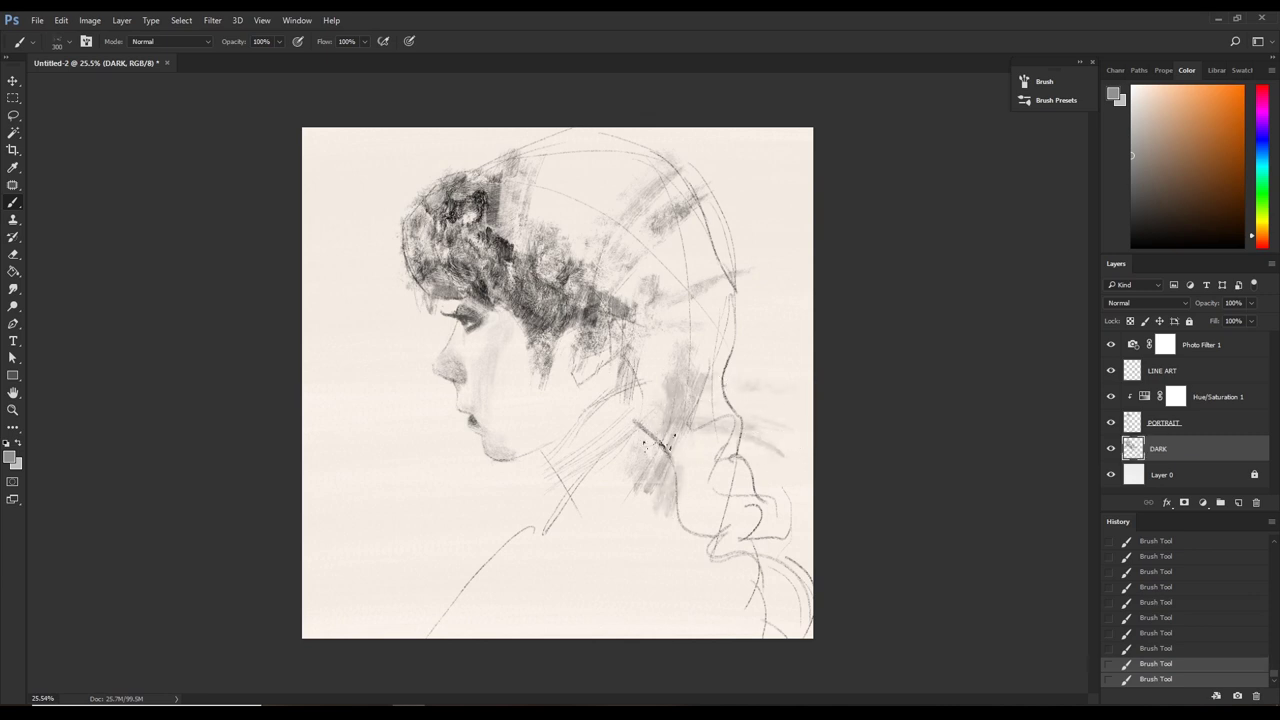
left_click_drag(706, 428, 678, 590)
left_click_drag(706, 532, 680, 632)
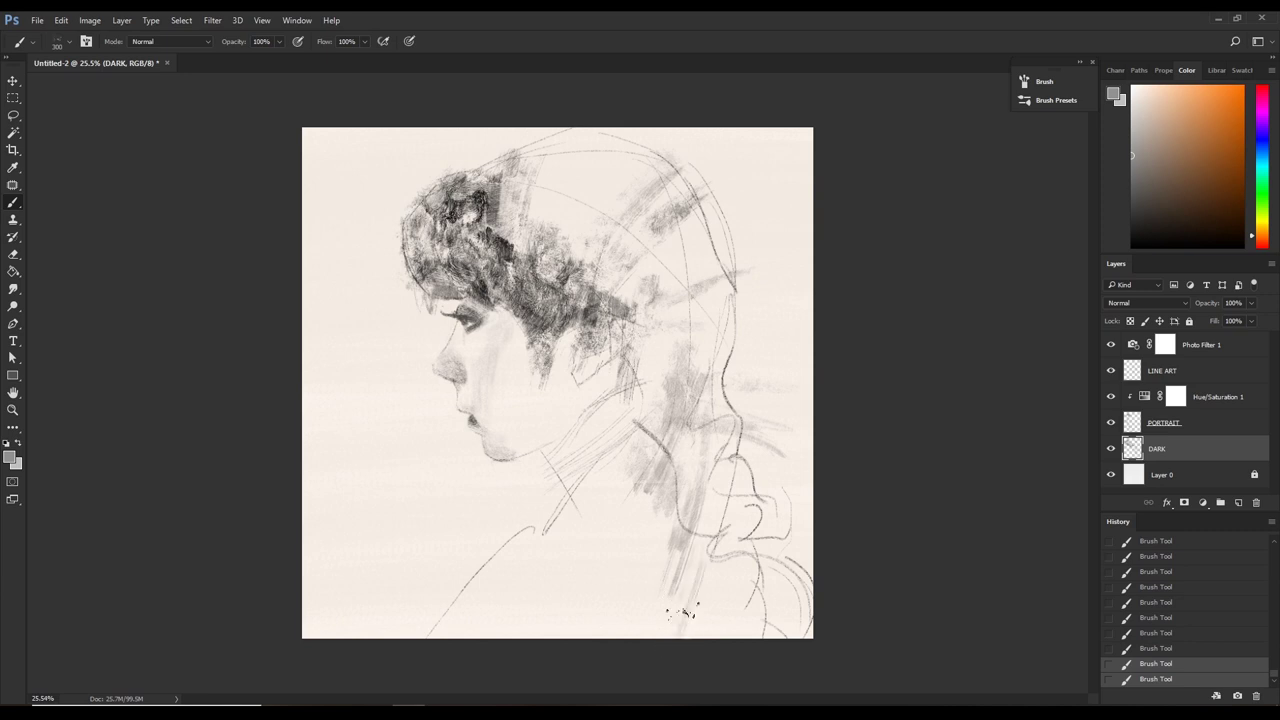
left_click_drag(700, 560, 664, 636)
mouse_move(670, 592)
left_mouse_down()
mouse_move(654, 636)
mouse_move(618, 638)
left_mouse_up()
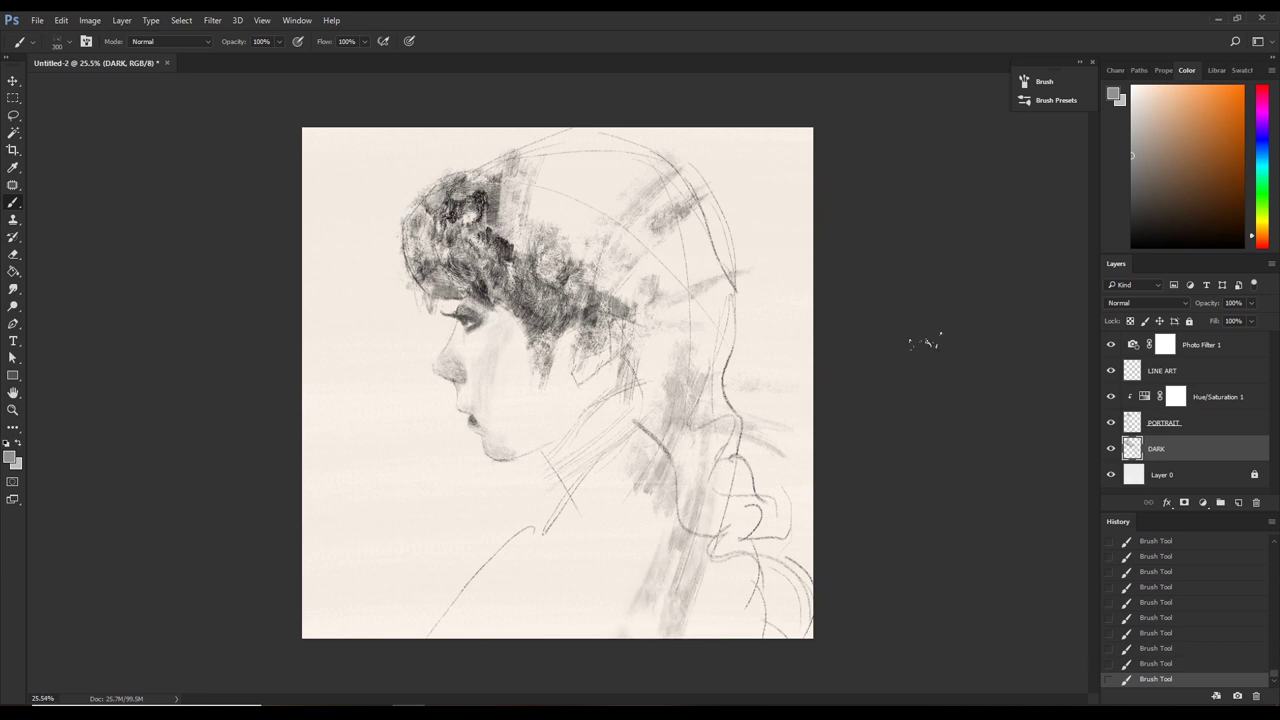
Rework the lower shading strokes and add grey shading across the neck and shoulder.
key("ctrl+z")
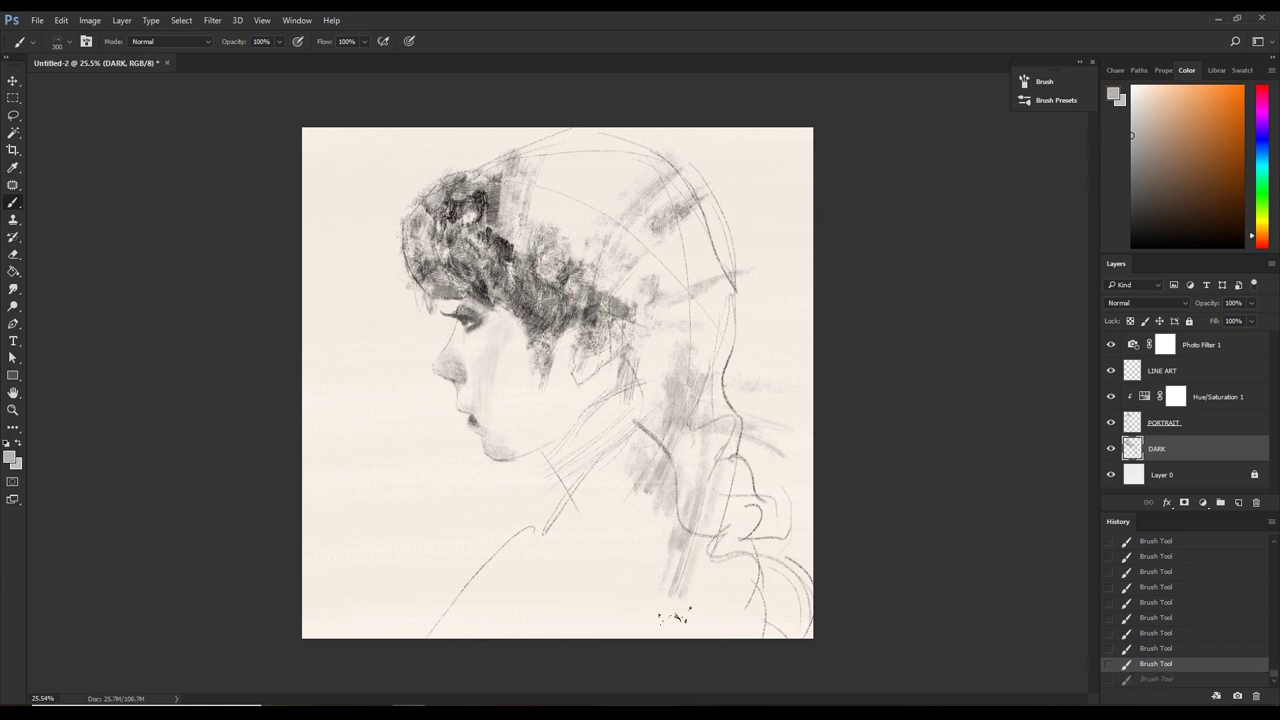
left_click_drag(700, 548, 734, 562)
key("ctrl+z")
key("ctrl+alt+z")
key("ctrl+shift+z")
key("ctrl+z")
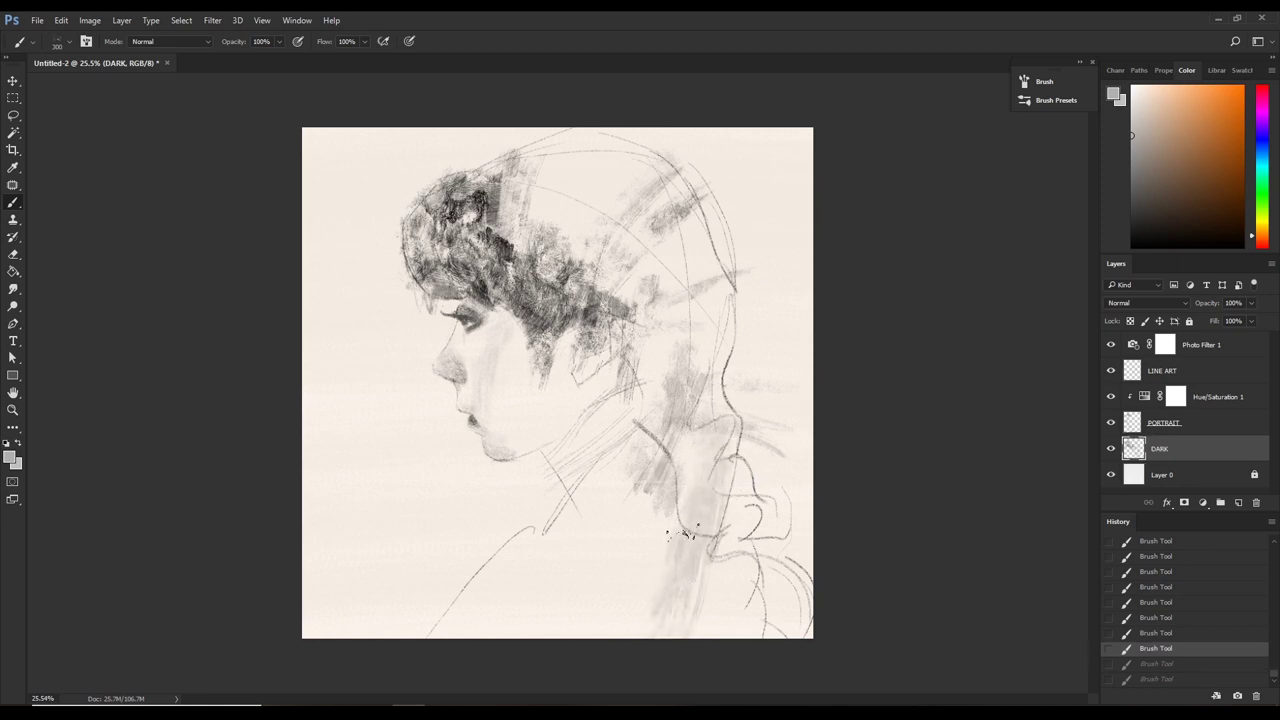
key("ctrl+shift+z")
key("ctrl+shift+z")
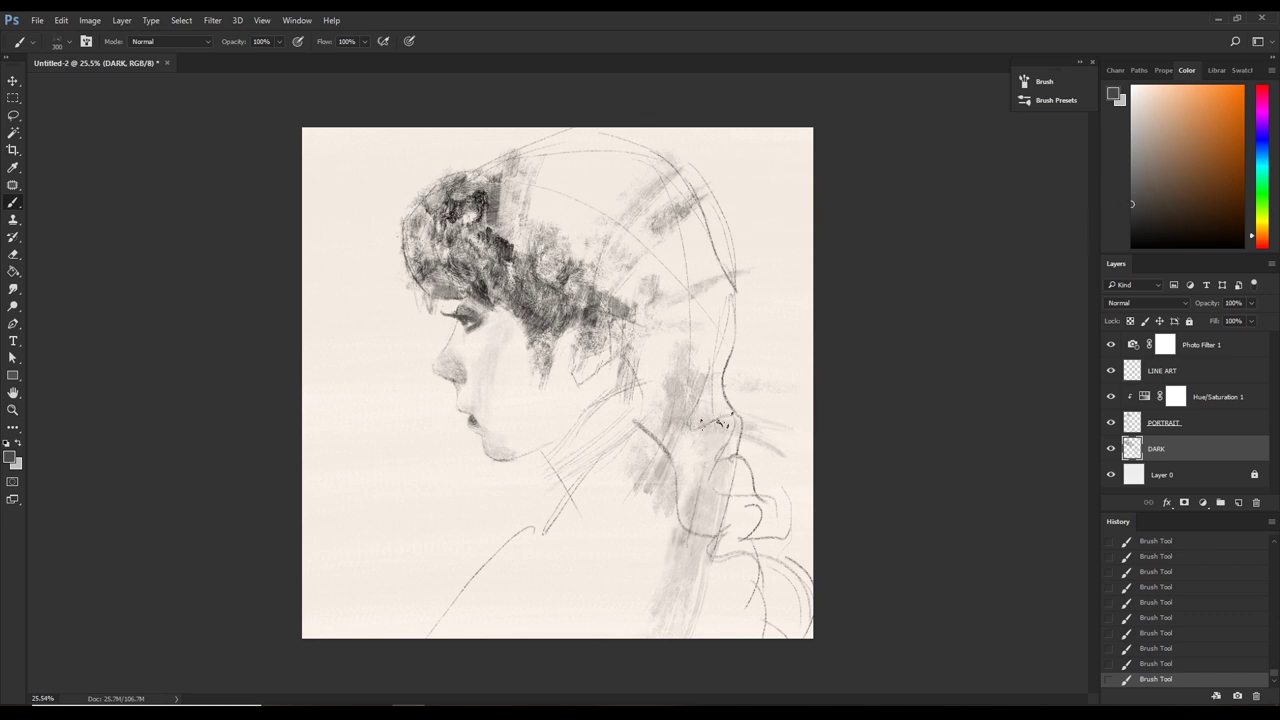
mouse_move(728, 545)
left_mouse_down()
mouse_move(716, 500)
mouse_move(718, 555)
mouse_move(742, 548)
mouse_move(708, 555)
mouse_move(795, 580)
left_mouse_up()
key("d")
key("ctrl+z")
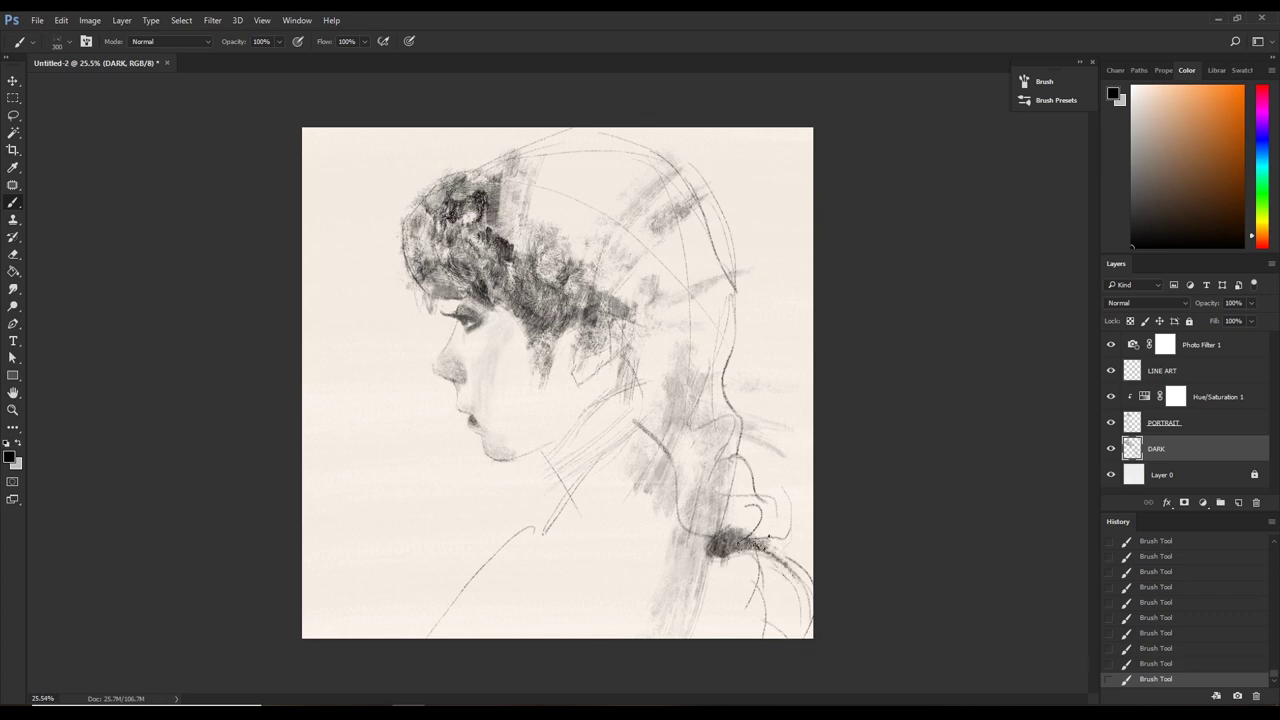
Paint dense black strands down the braid and its lower-right lock.
left_click_drag(755, 538, 800, 600)
mouse_move(775, 575)
left_mouse_down()
mouse_move(795, 632)
mouse_move(768, 638)
left_mouse_up()
mouse_move(790, 570)
left_mouse_down()
mouse_move(750, 620)
mouse_move(765, 640)
left_mouse_up()
mouse_move(810, 596)
left_mouse_down()
mouse_move(780, 640)
mouse_move(765, 635)
left_mouse_up()
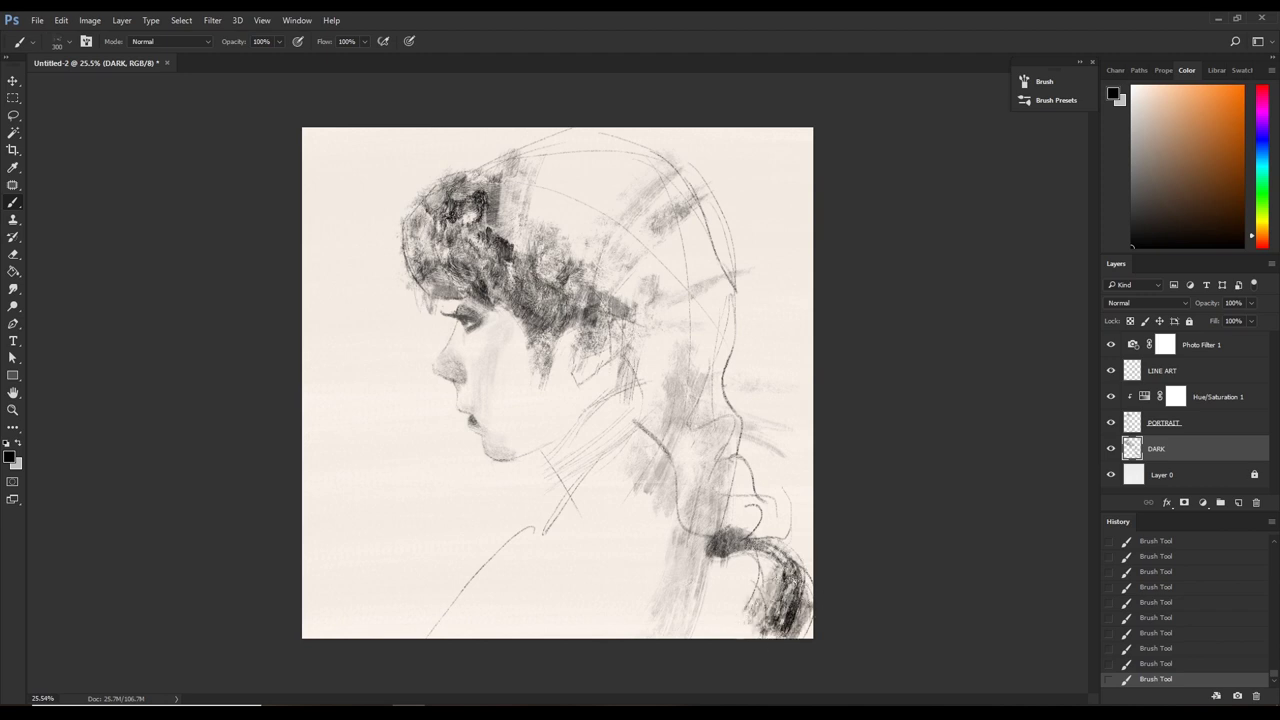
mouse_move(792, 575)
left_mouse_down()
mouse_move(750, 618)
mouse_move(782, 615)
left_mouse_up()
left_click_drag(788, 533, 757, 554)
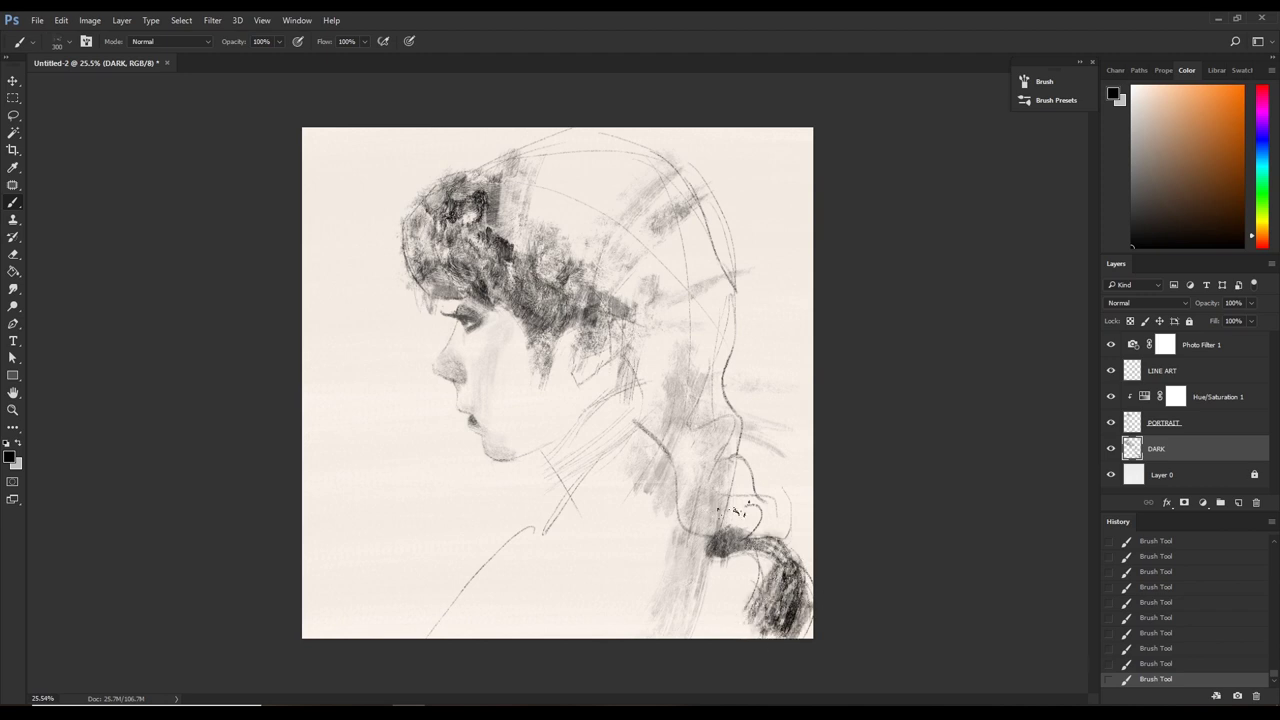
Darken the braid knot and lower-right strands with near-black strokes.
left_click(1132, 222)
left_click_drag(750, 505, 726, 526)
mouse_move(728, 470)
left_mouse_down()
mouse_move(740, 493)
mouse_move(725, 480)
mouse_move(752, 488)
left_mouse_up()
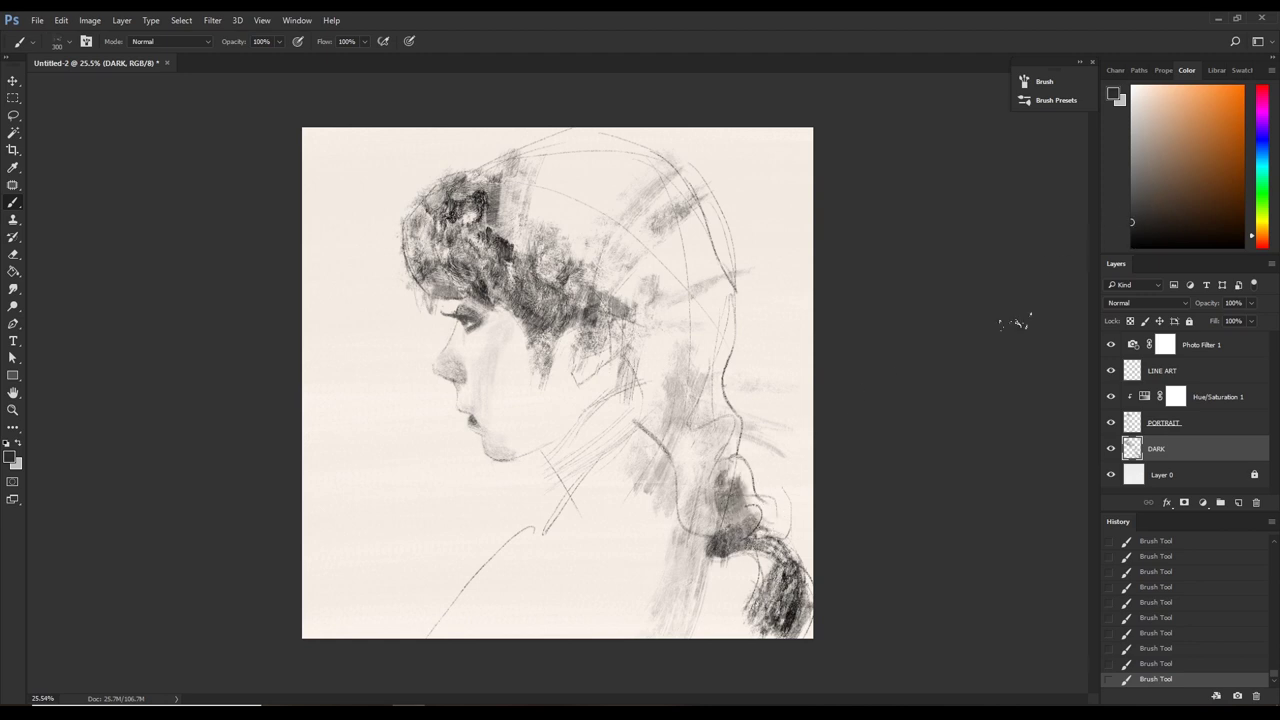
left_click(1132, 242)
key("ctrl+z")
mouse_move(733, 525)
left_mouse_down()
mouse_move(740, 495)
mouse_move(765, 540)
mouse_move(765, 510)
mouse_move(712, 475)
mouse_move(708, 535)
mouse_move(689, 492)
mouse_move(715, 530)
left_mouse_up()
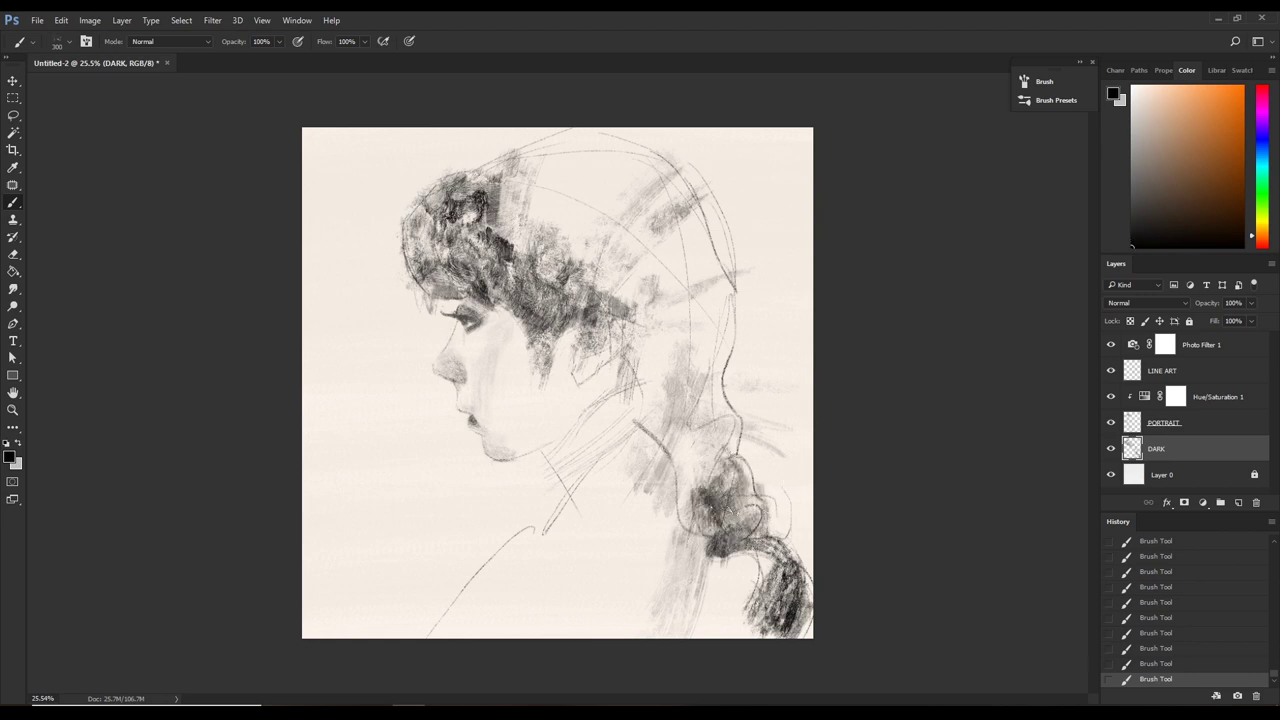
mouse_move(700, 485)
left_mouse_down()
mouse_move(738, 532)
mouse_move(740, 482)
mouse_move(768, 540)
left_mouse_up()
left_click_drag(818, 582, 794, 632)
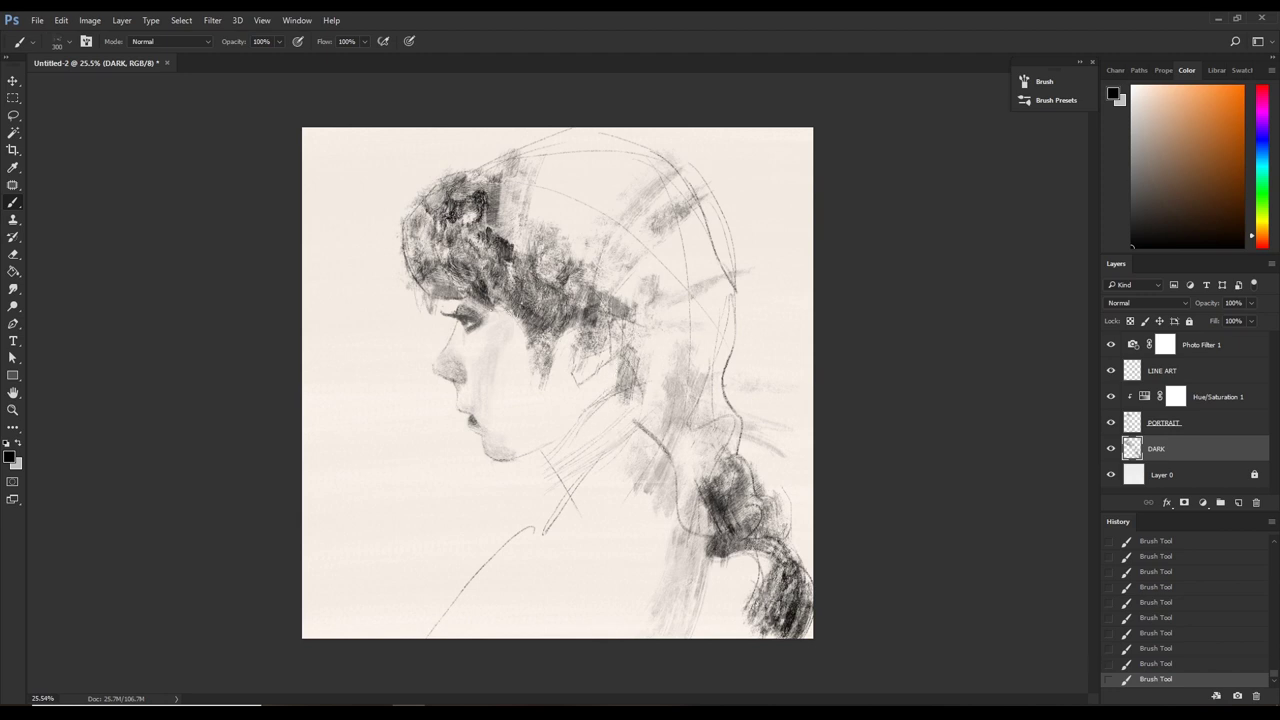
Try a dark tone on the cheek below the eye, undoing both attempts.
left_click_drag(496, 333, 494, 375)
key("ctrl+z")
left_click_drag(500, 322, 494, 370)
key("ctrl+z")
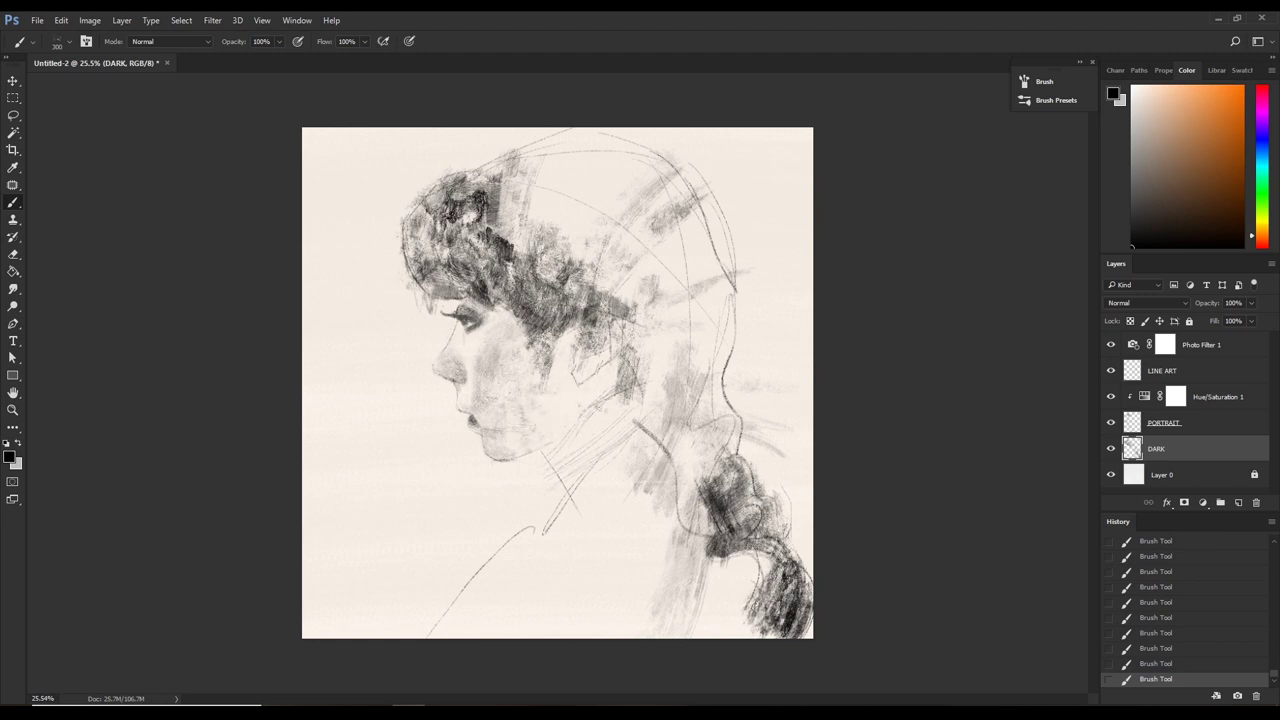
Brush grey tone over the chin, neck and across the face toward the hair.
mouse_move(572, 324)
left_mouse_down()
mouse_move(558, 376)
mouse_move(528, 410)
mouse_move(490, 338)
mouse_move(500, 395)
mouse_move(516, 330)
left_mouse_up()
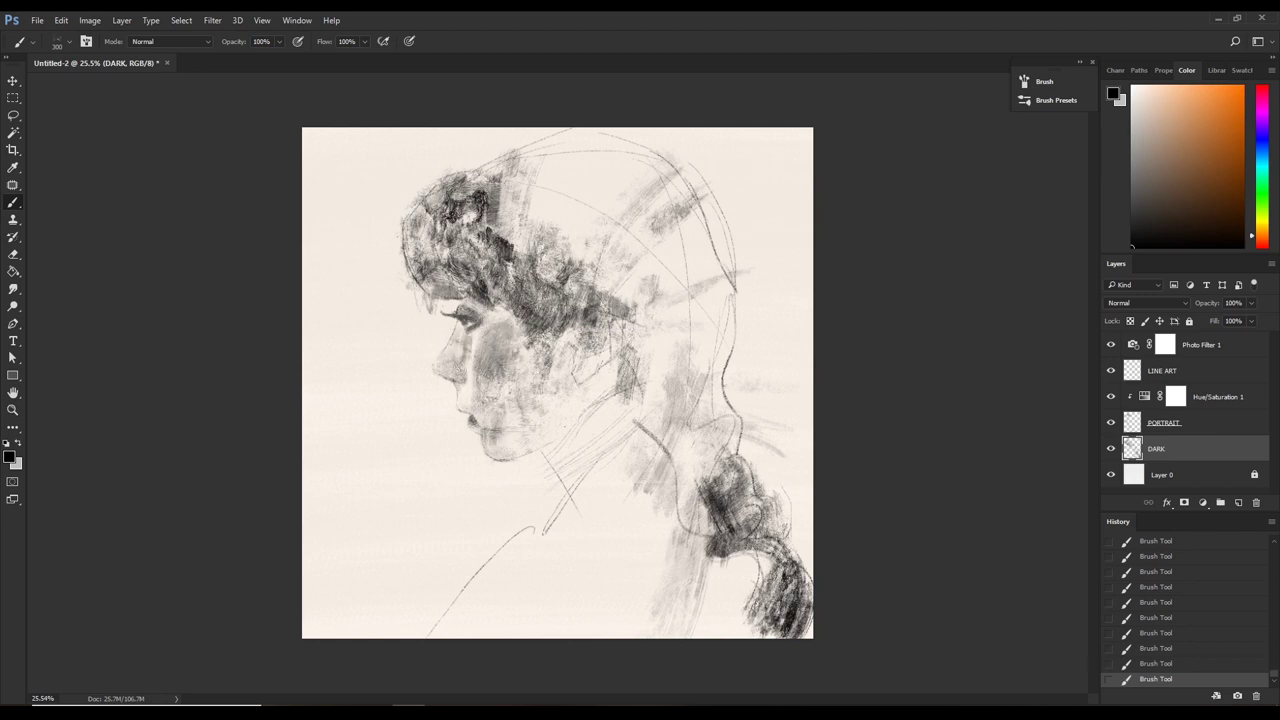
key("ctrl")
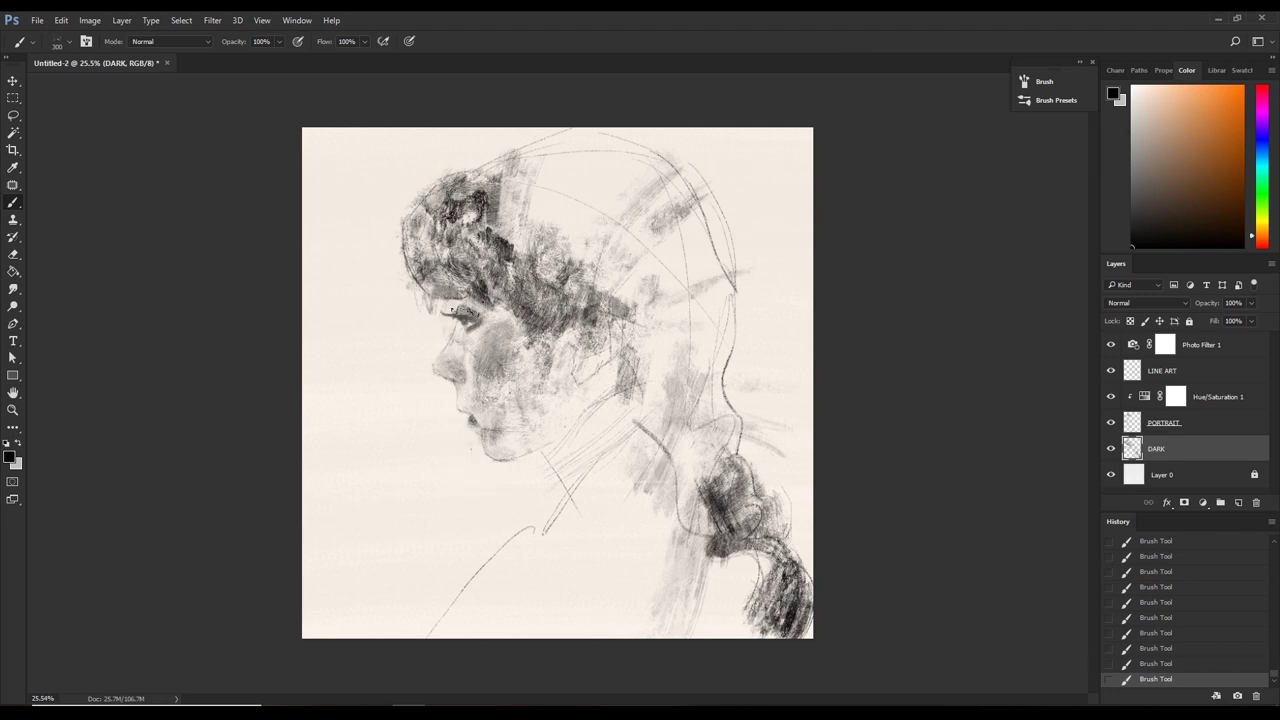
left_click_drag(550, 462, 544, 457)
left_click_drag(585, 405, 625, 352)
Set the LINE ART layer's blend mode to Multiply.
left_click(1132, 371)
left_click(1147, 303)
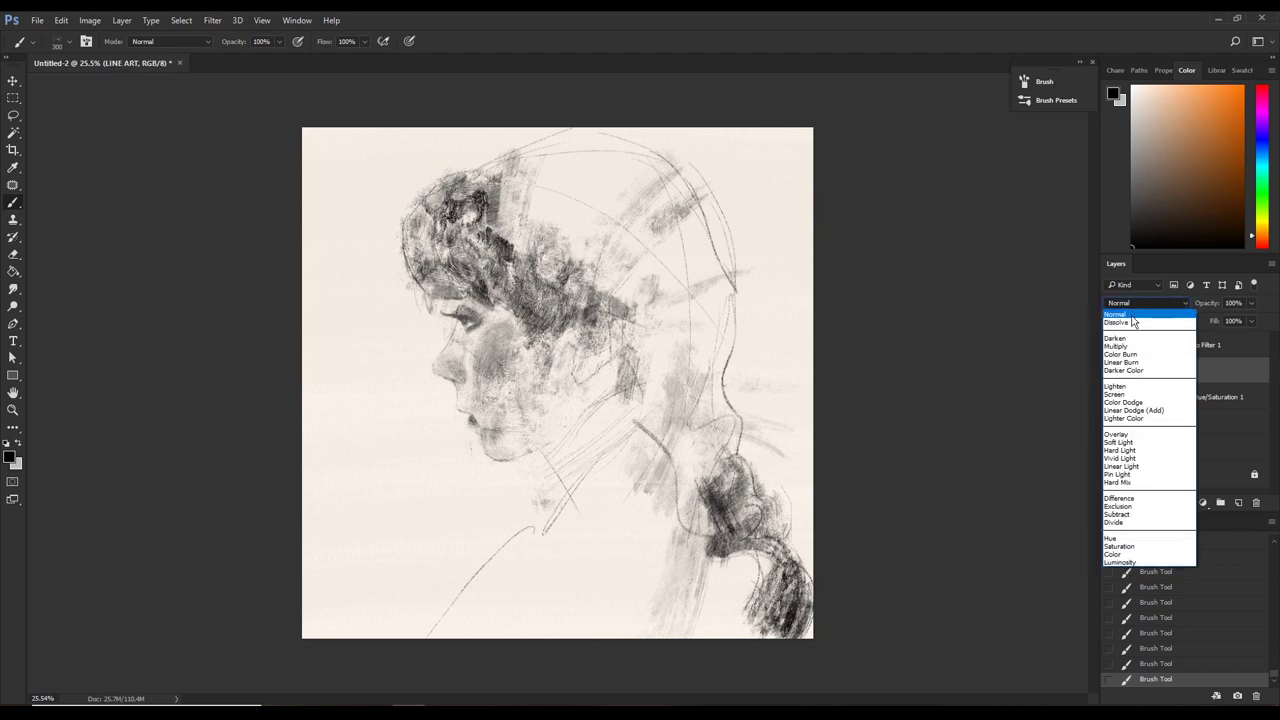
left_click(1134, 347)
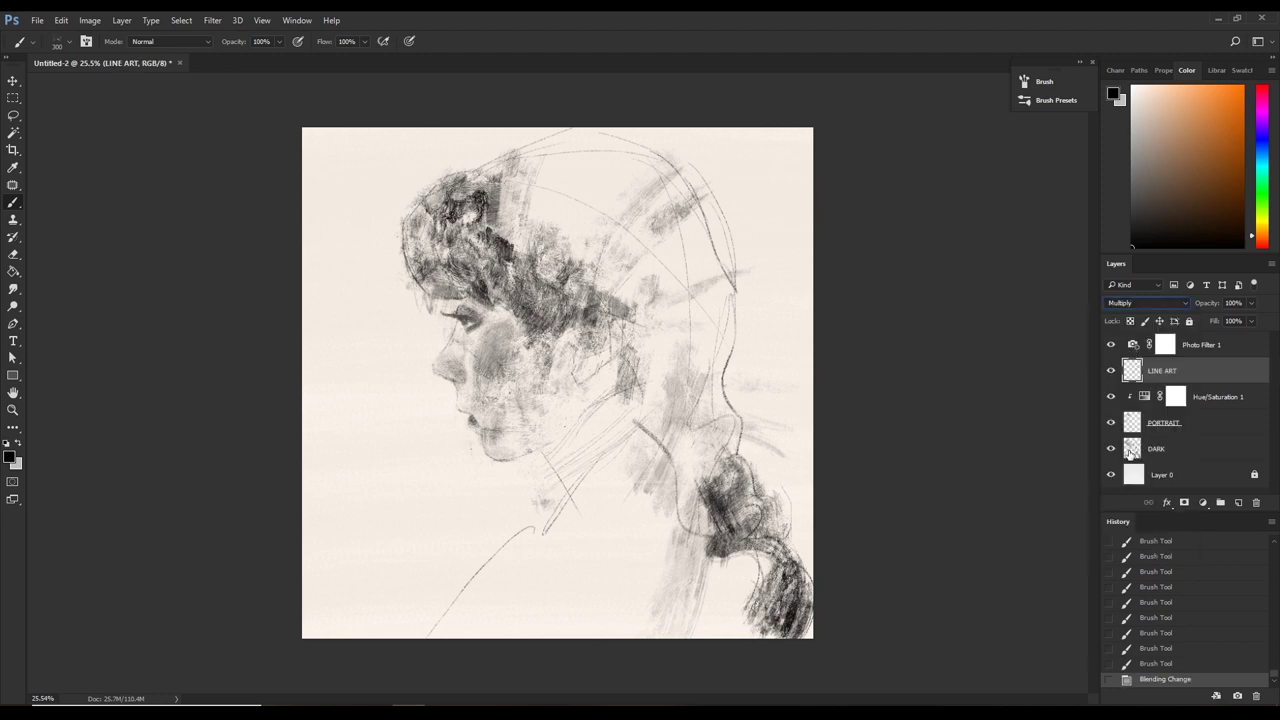
On the DARK layer, choose the 150 px brush preset and a mid grey colour.
left_click(1131, 450)
left_click(1110, 449)
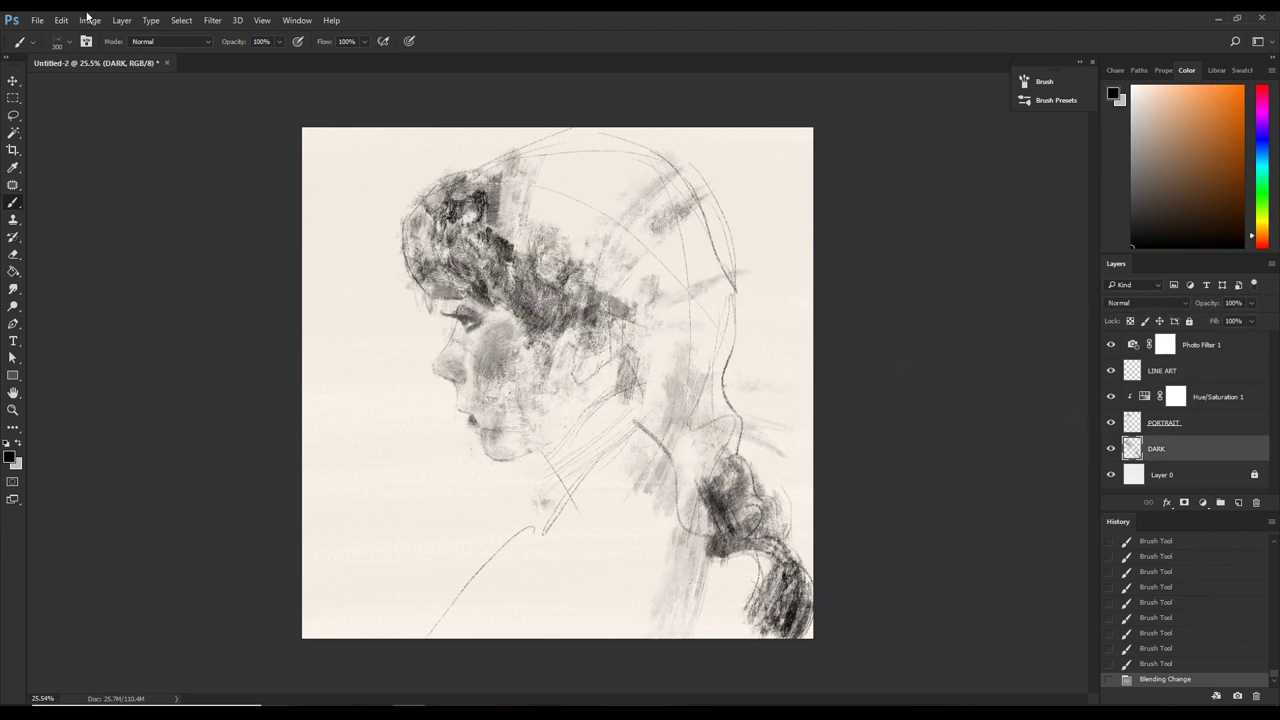
left_click(68, 41)
left_click(93, 168)
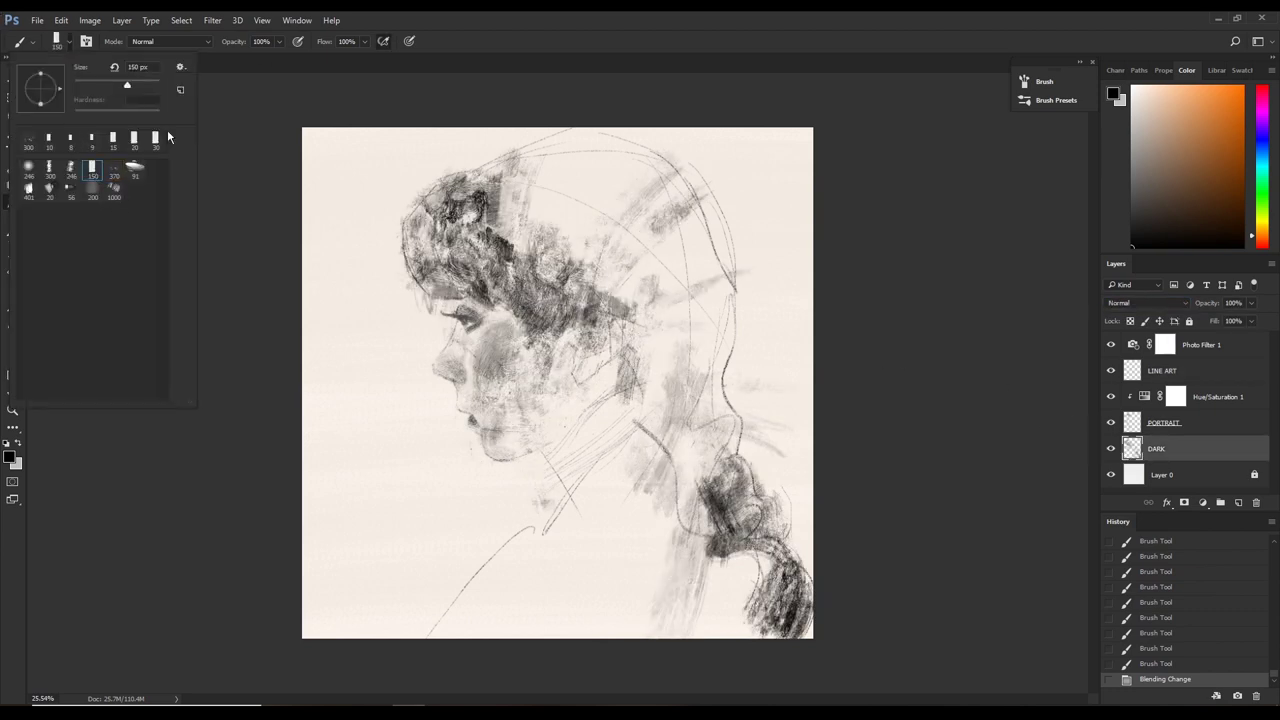
left_click(579, 63)
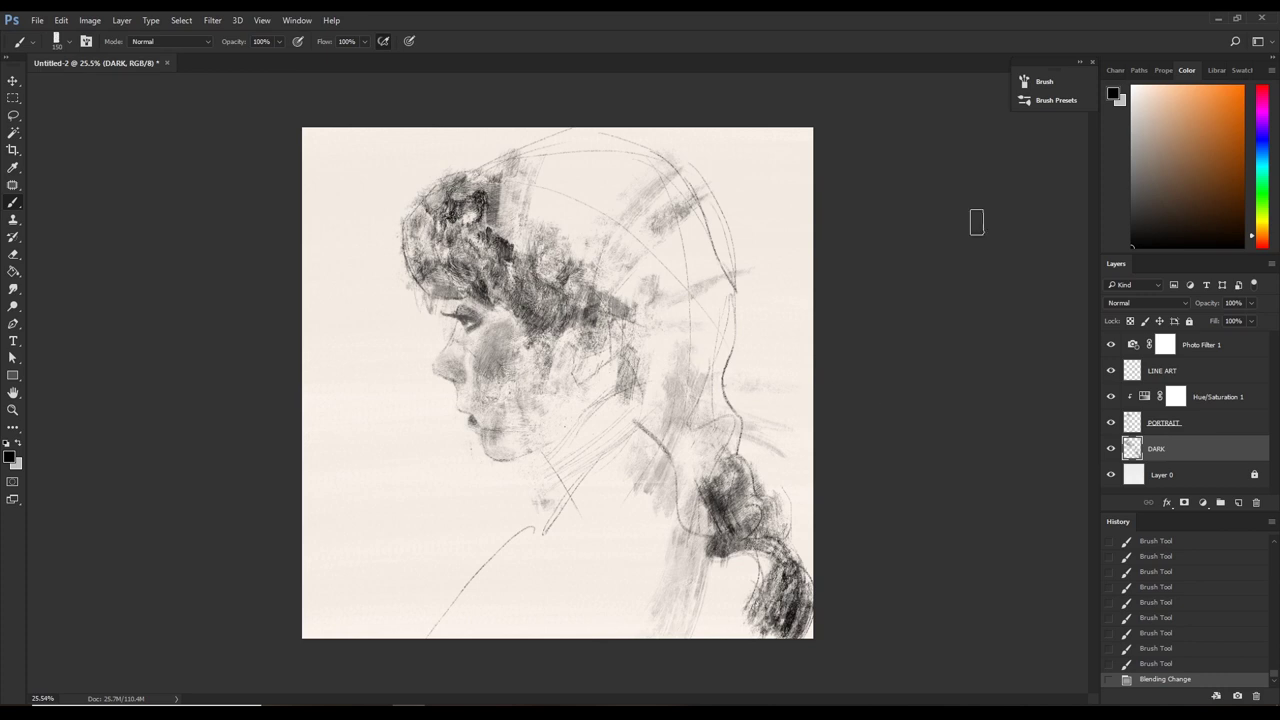
left_click(1132, 193)
With the brush at 200, paint grey and black tone over the hair above the forehead.
left_click_drag(465, 350, 445, 356)
key("ctrl+z")
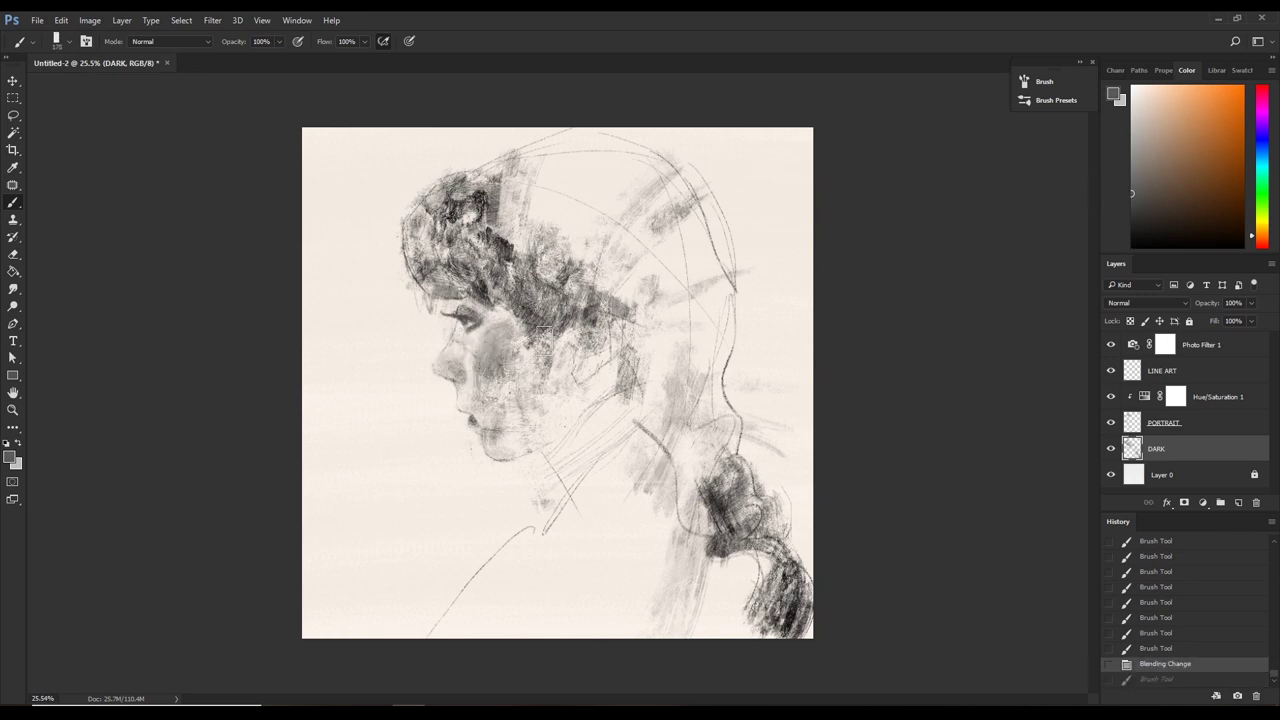
key("bracketright")
left_click_drag(508, 320, 522, 330)
left_click(1133, 245)
left_click_drag(470, 270, 480, 294)
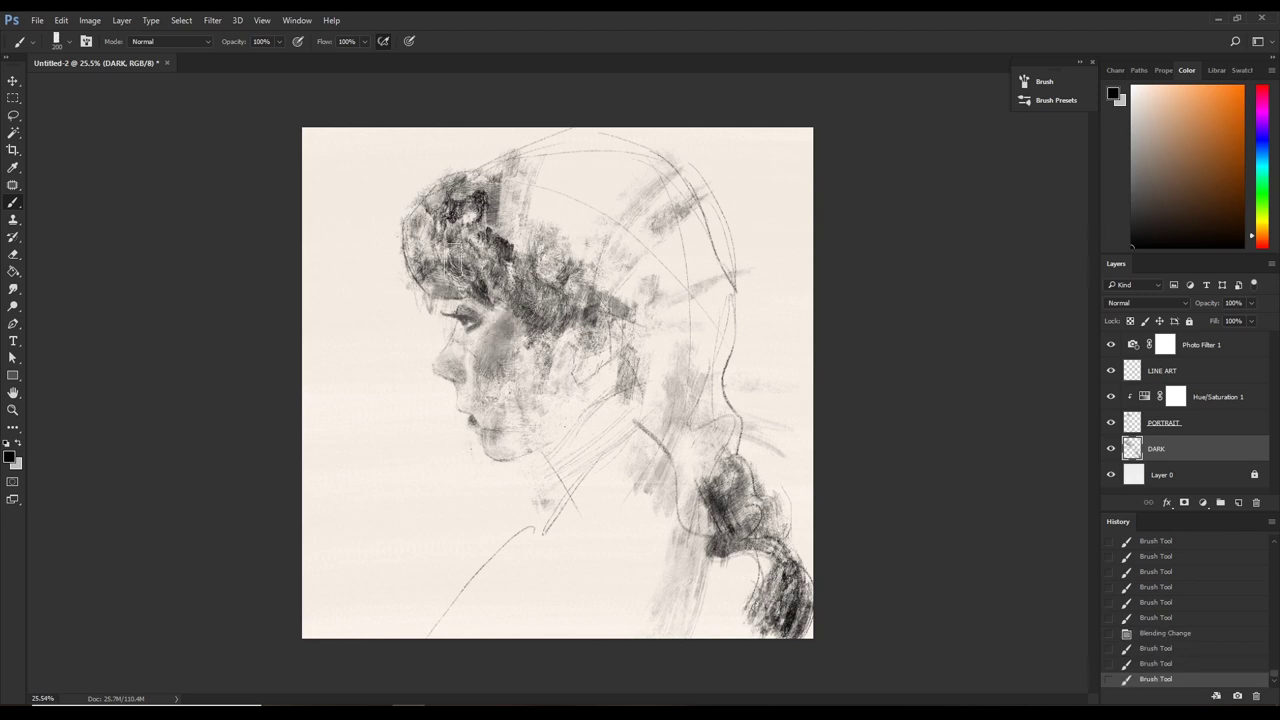
left_click(1132, 219)
mouse_move(452, 245)
left_mouse_down()
mouse_move(420, 272)
mouse_move(445, 228)
mouse_move(470, 250)
mouse_move(493, 245)
left_mouse_up()
key("ctrl+z")
key("ctrl+z")
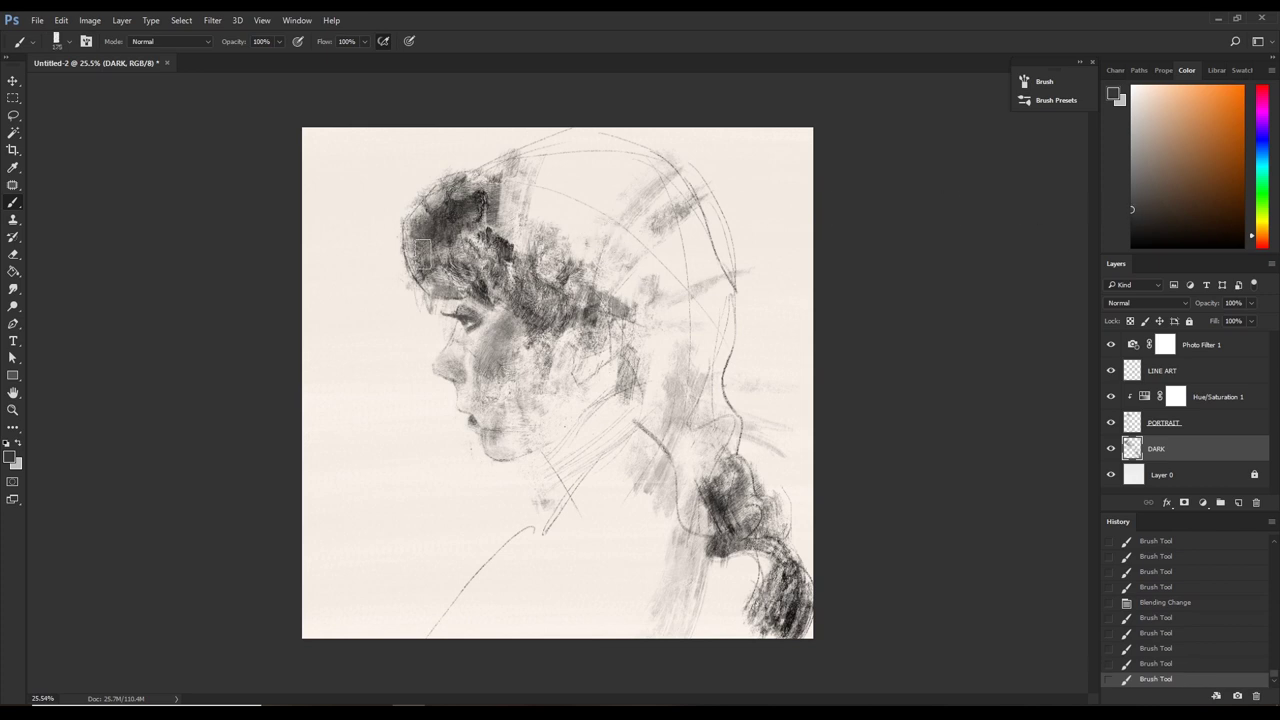
Darken the hair at the top of the head and near the eye with dark grey charcoal.
mouse_move(422, 254)
left_mouse_down()
mouse_move(477, 256)
mouse_move(442, 270)
mouse_move(450, 278)
mouse_move(428, 204)
mouse_move(455, 200)
mouse_move(445, 205)
left_mouse_up()
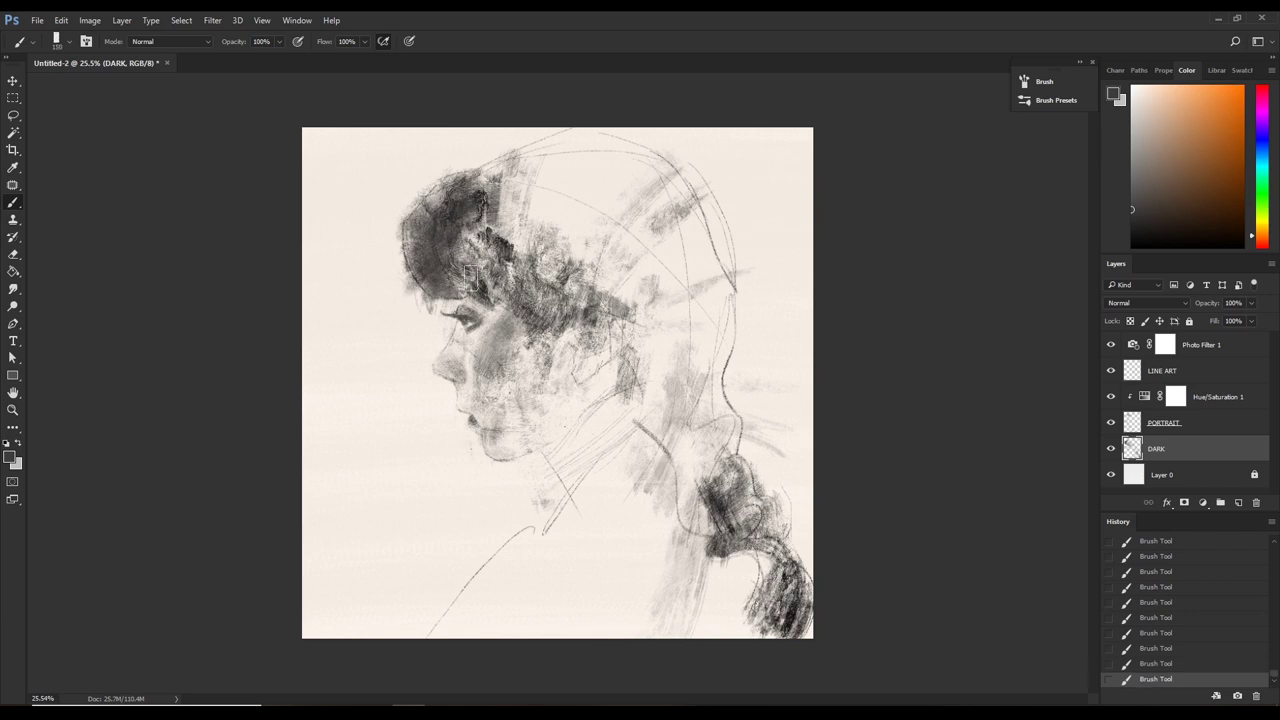
mouse_move(460, 270)
left_mouse_down()
mouse_move(540, 322)
mouse_move(528, 264)
mouse_move(544, 276)
mouse_move(505, 295)
left_mouse_up()
key("d")
key("ctrl+z")
key("ctrl+z")
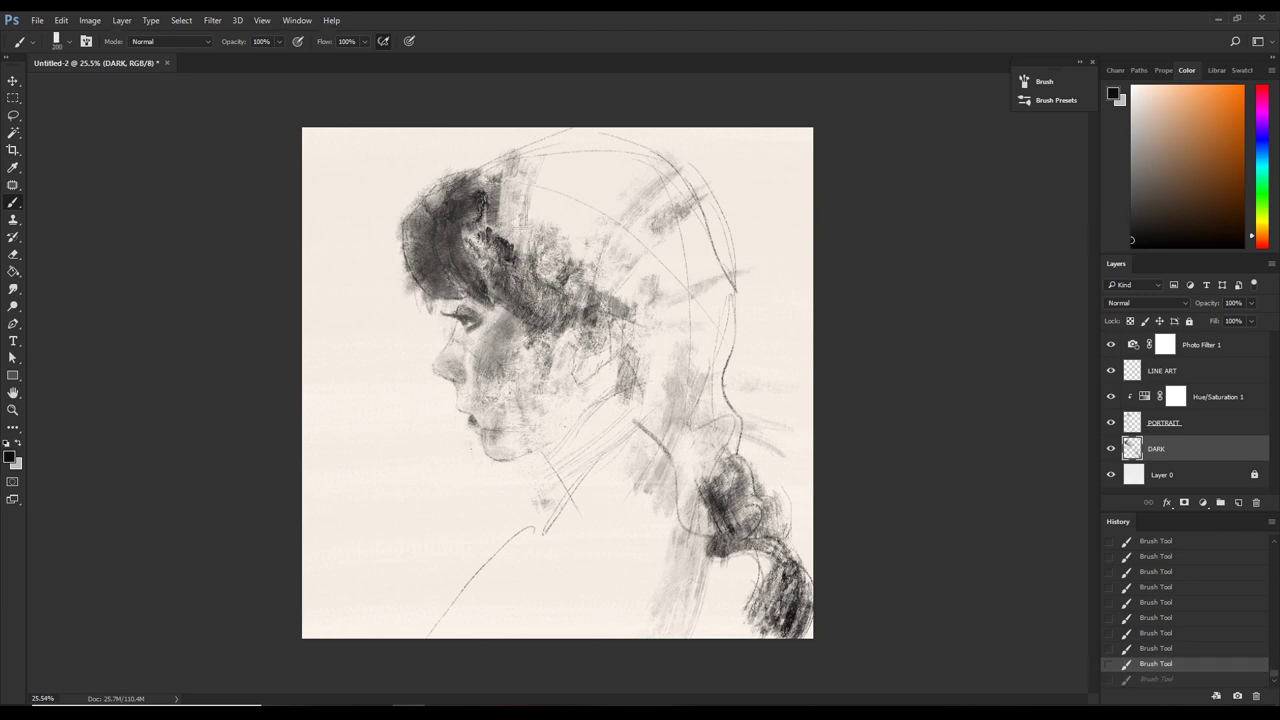
key("ctrl+z")
key("ctrl+z")
left_click(1132, 218)
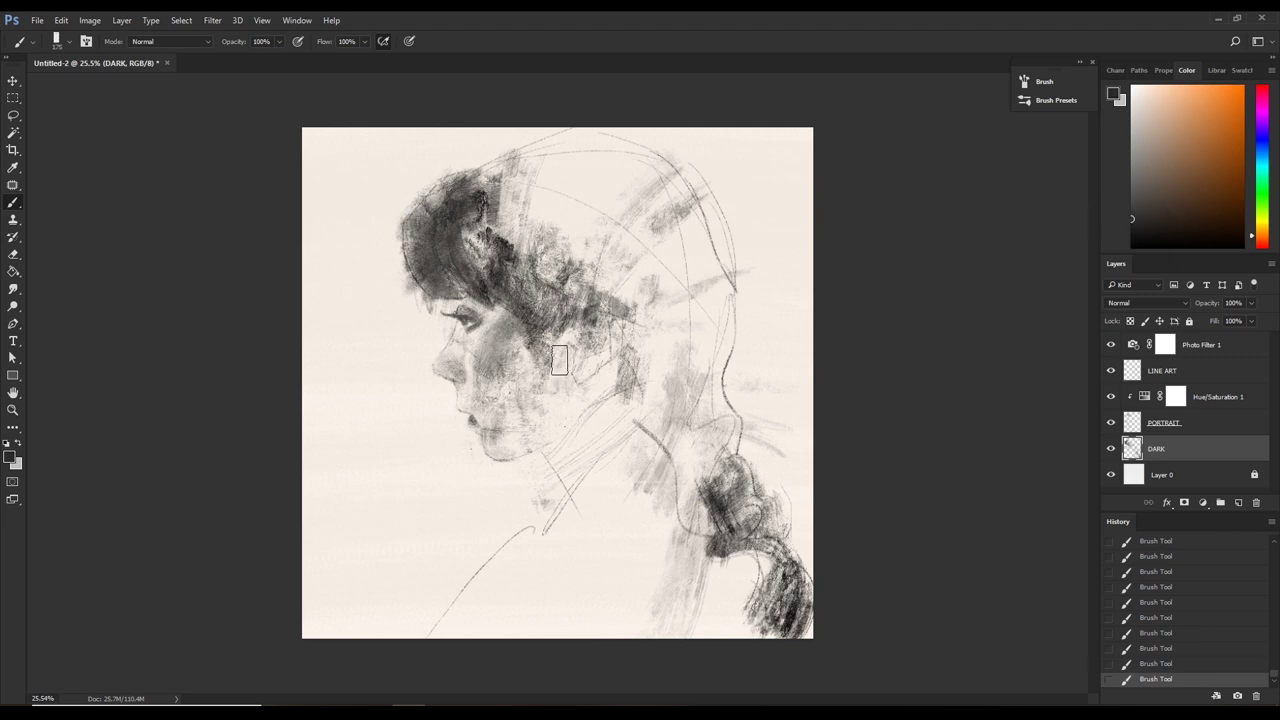
key("ctrl+z")
key("ctrl+z")
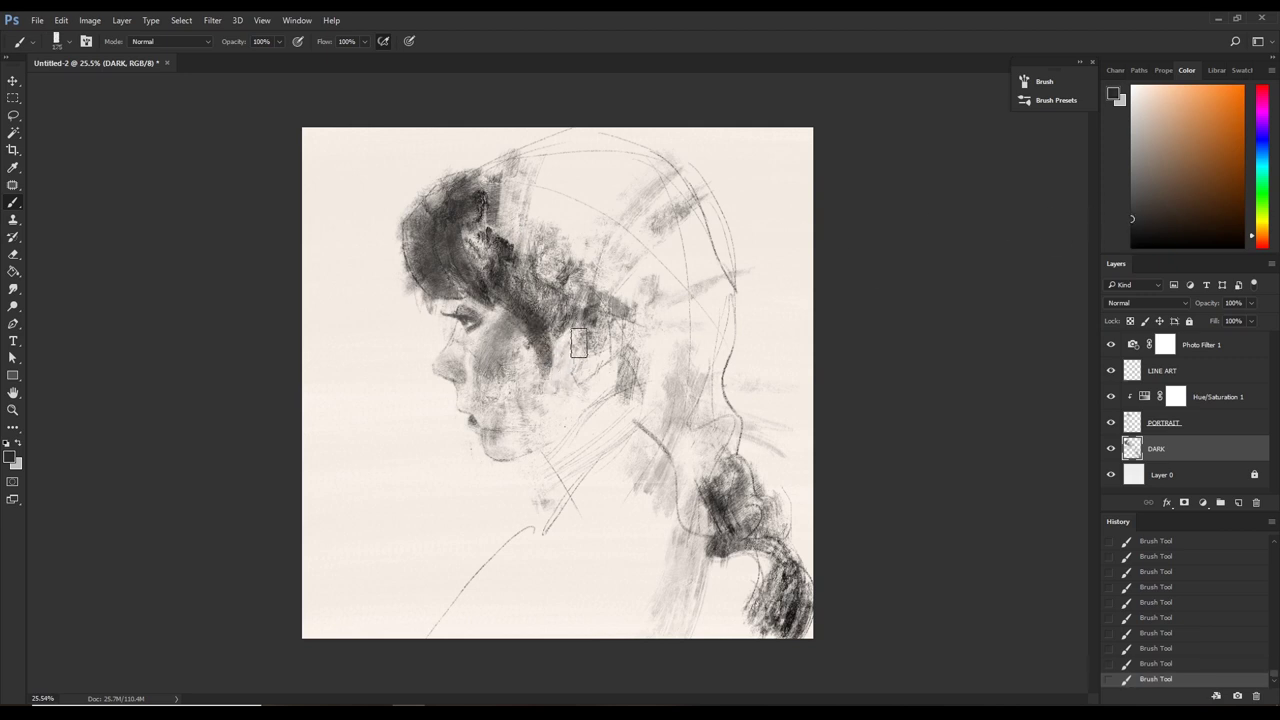
left_click_drag(544, 326, 580, 307)
key("ctrl+z")
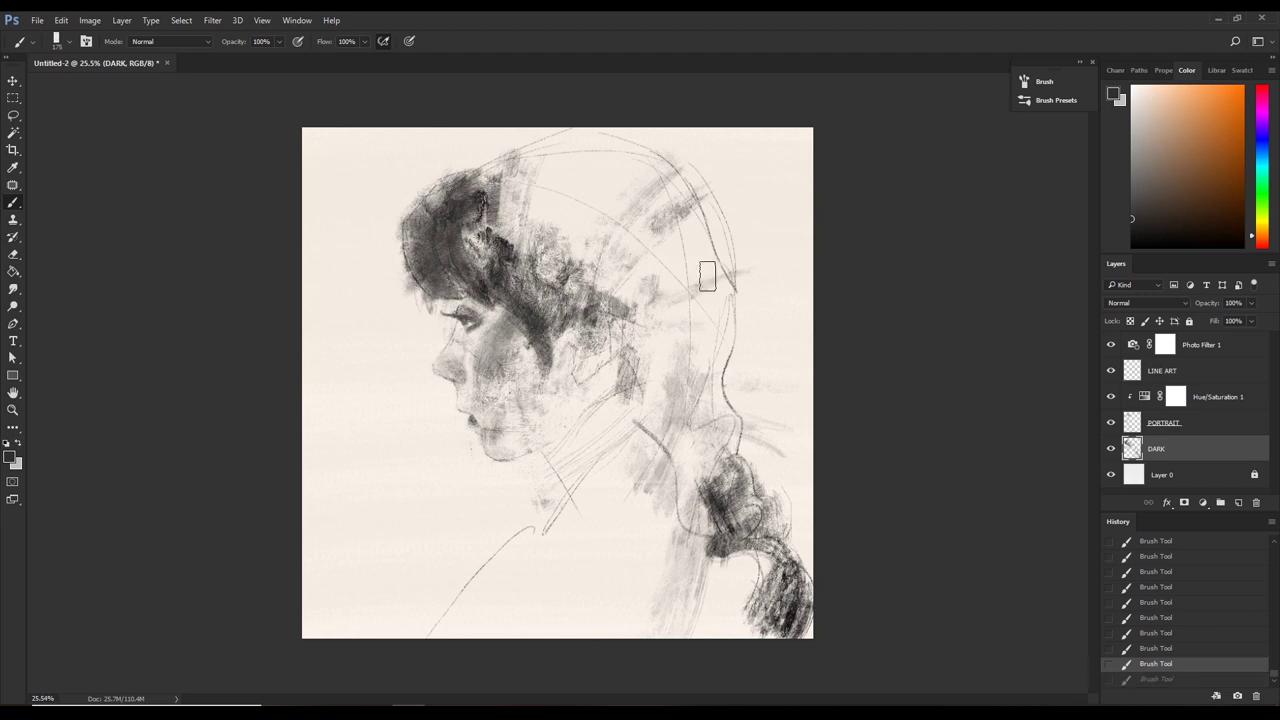
key("ctrl+z")
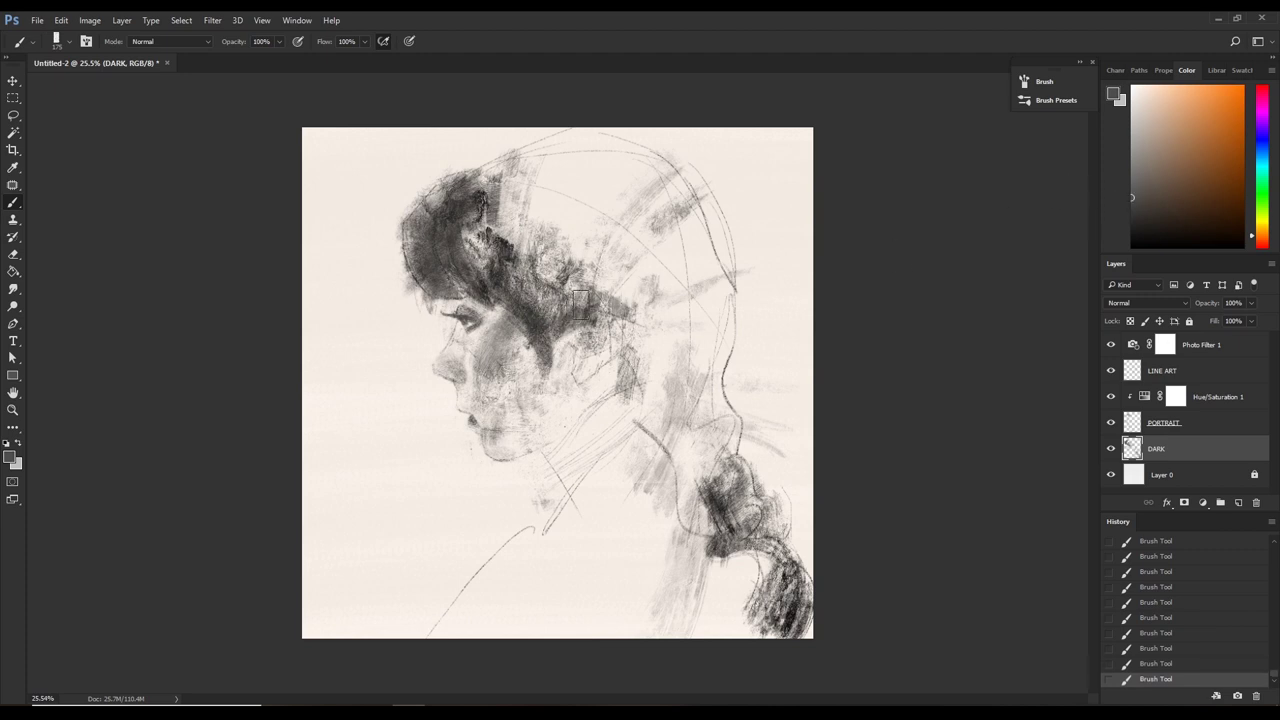
left_click_drag(580, 305, 516, 244)
Build up the dark hair mass above the ear and beside the face, shadowing the cheek.
key("bracketright")
key("bracketright")
key("bracketright")
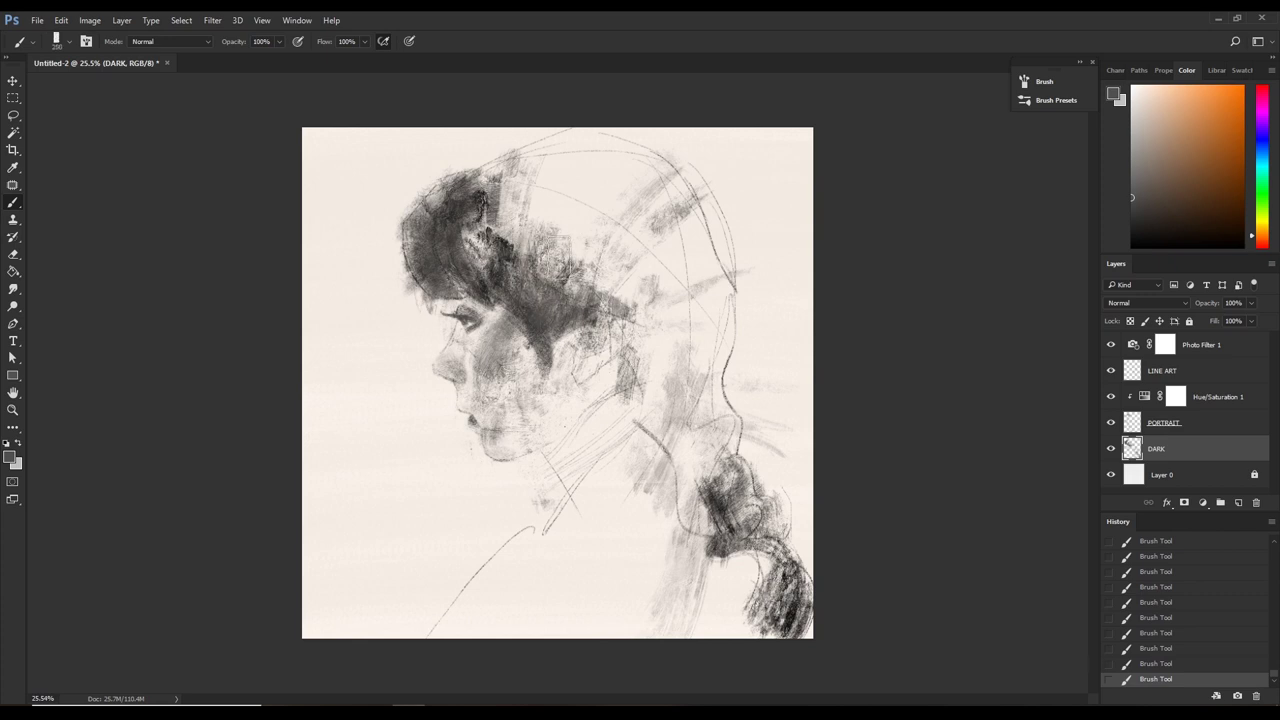
mouse_move(595, 285)
left_mouse_down()
mouse_move(550, 240)
mouse_move(500, 230)
left_mouse_up()
mouse_move(560, 300)
left_mouse_down()
mouse_move(475, 247)
mouse_move(482, 228)
mouse_move(490, 250)
left_mouse_up()
key("bracketleft")
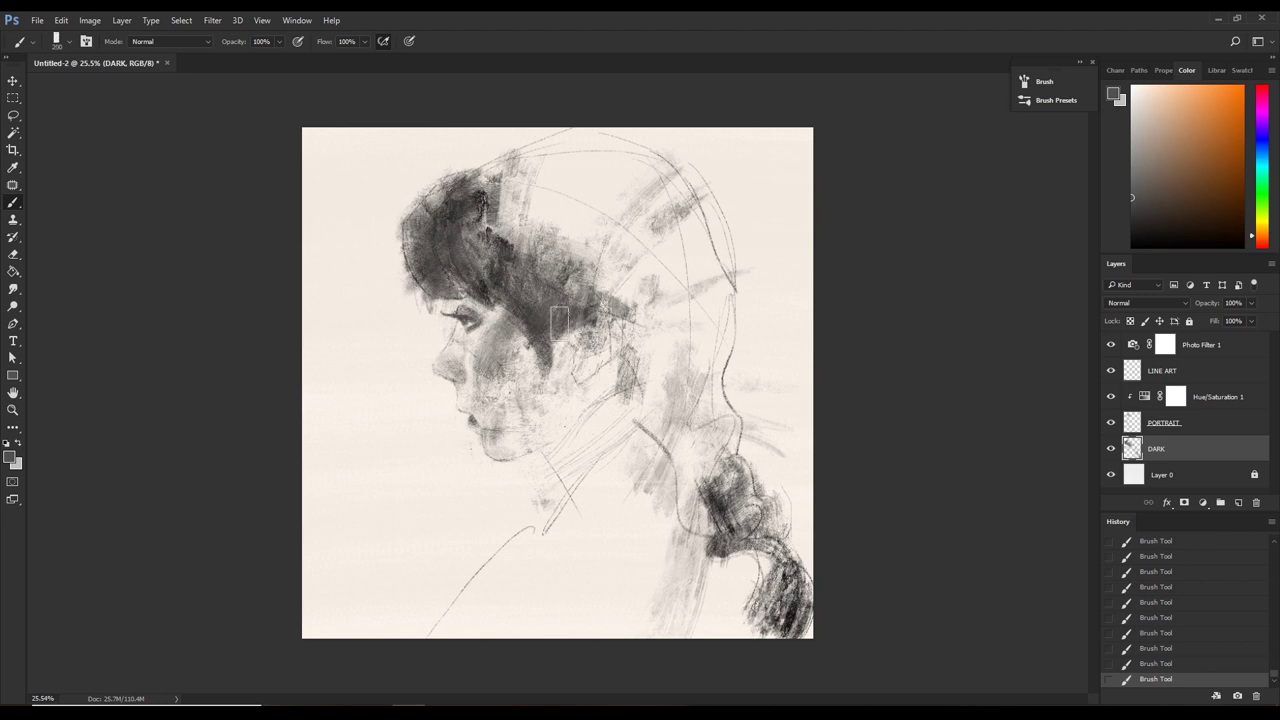
mouse_move(558, 322)
left_mouse_down()
mouse_move(515, 305)
mouse_move(545, 345)
left_mouse_up()
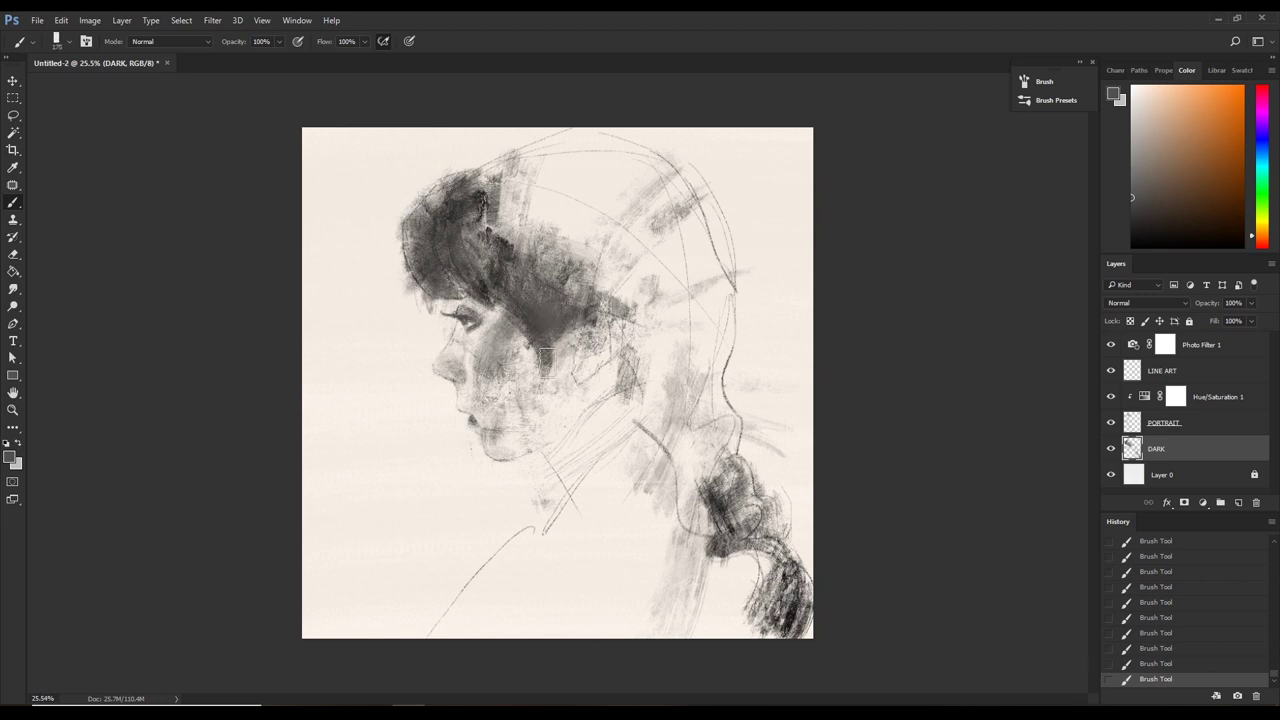
left_click_drag(576, 347, 530, 372)
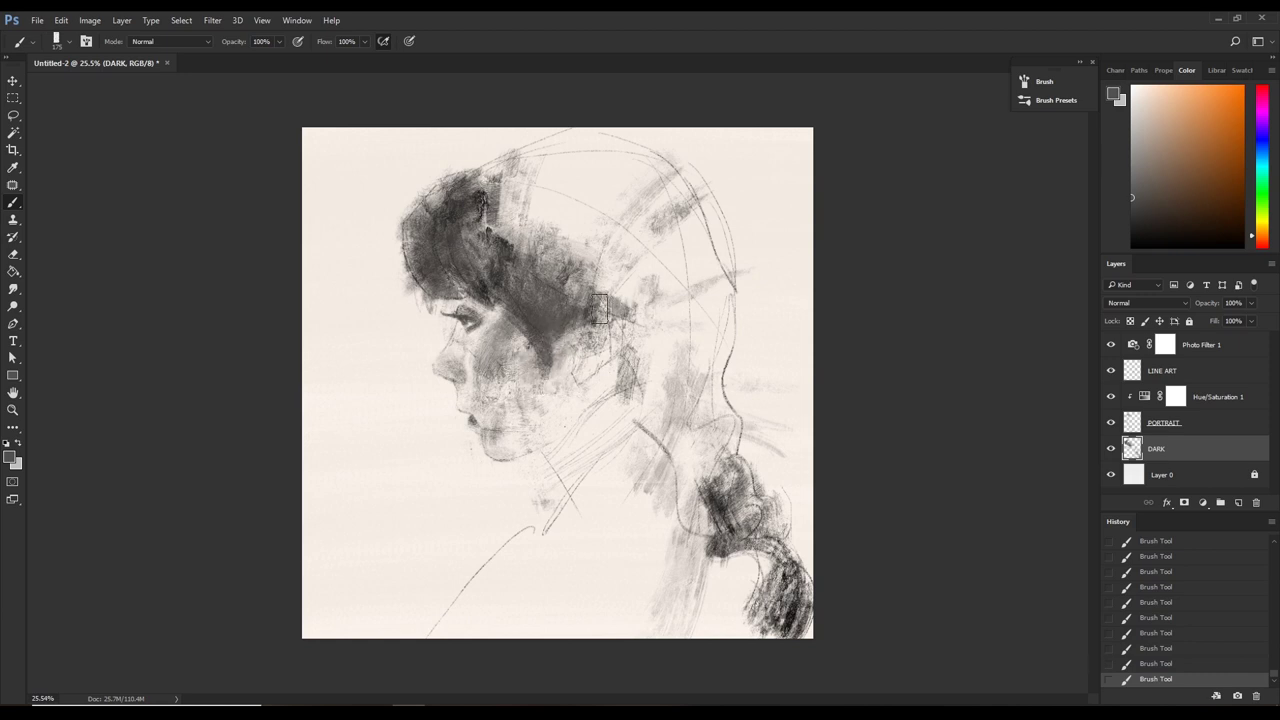
Darken the hair's back edge, jaw line and braid along the neck, with faint grey near the ear.
key("bracketright")
left_click_drag(632, 304, 658, 272)
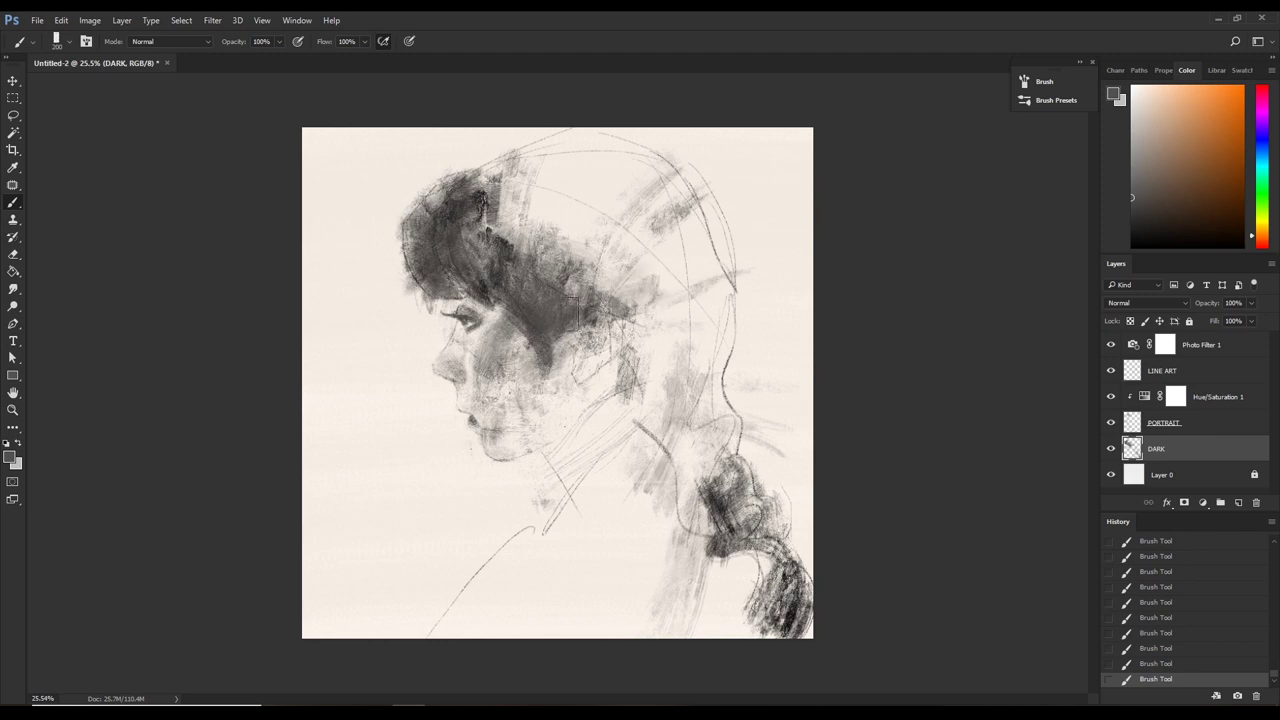
key("bracketright")
left_click_drag(634, 363, 626, 350)
key("bracketleft")
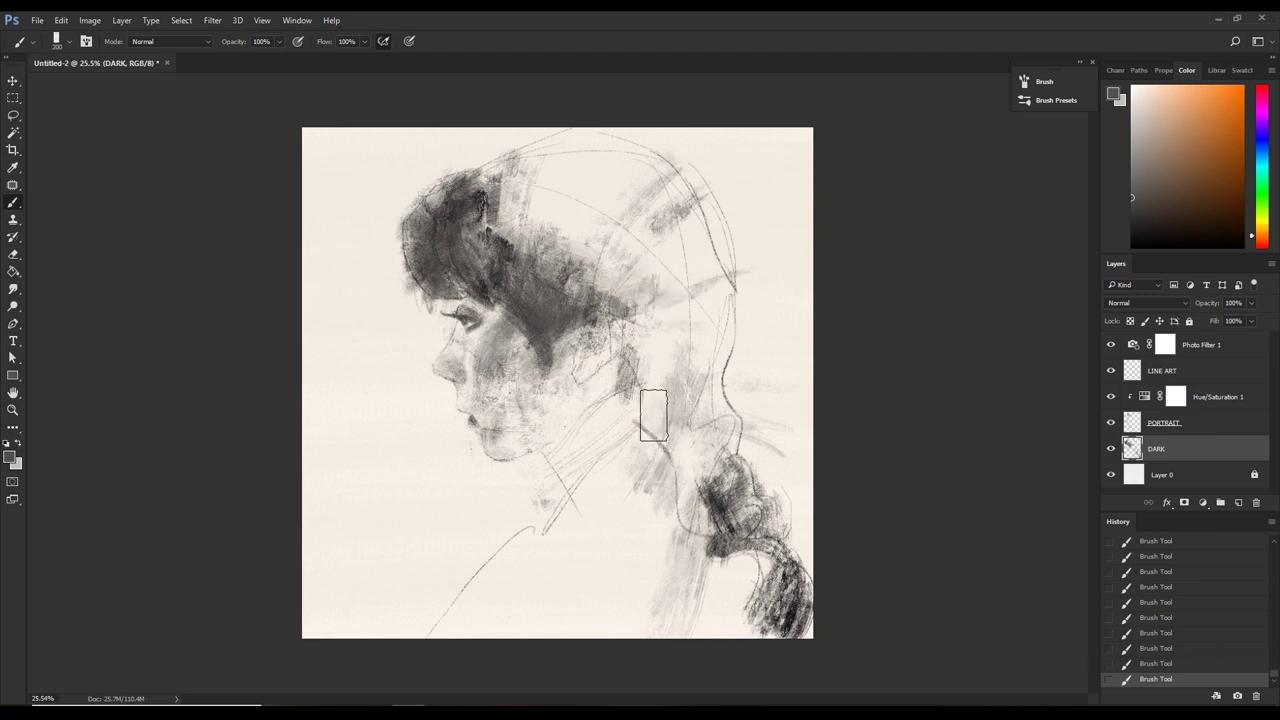
left_click_drag(651, 409, 711, 483)
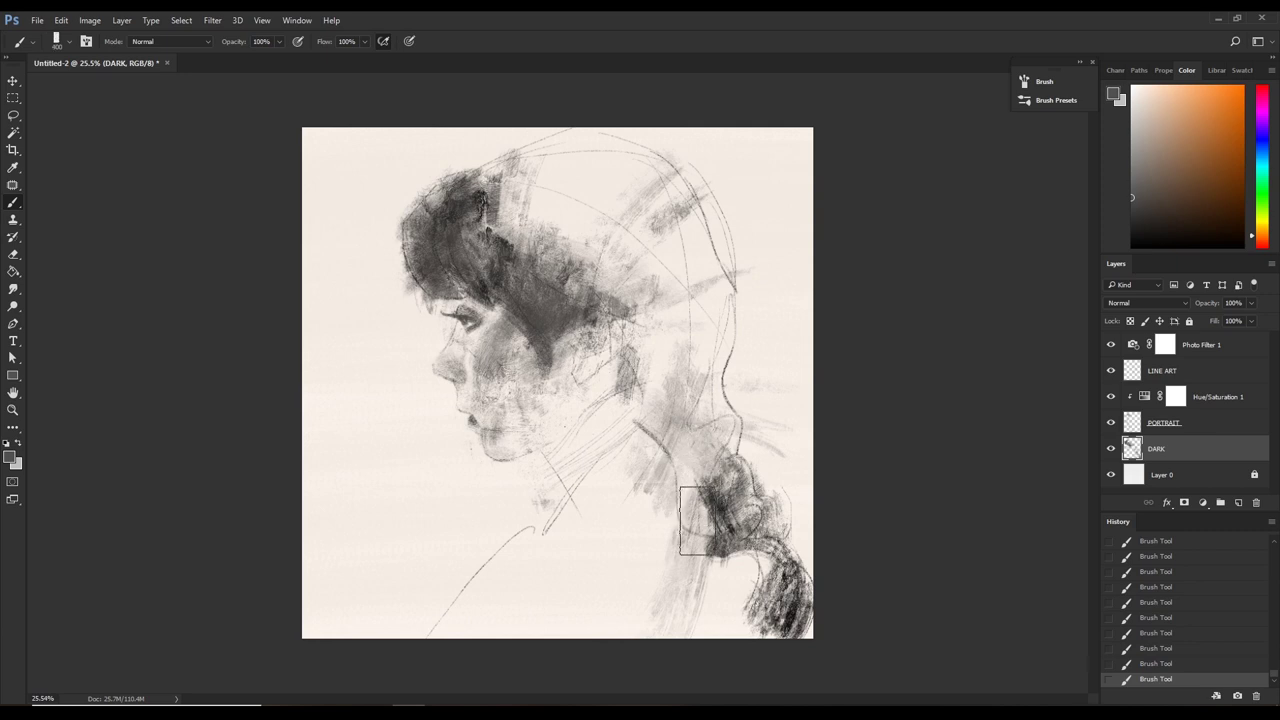
key("bracketright")
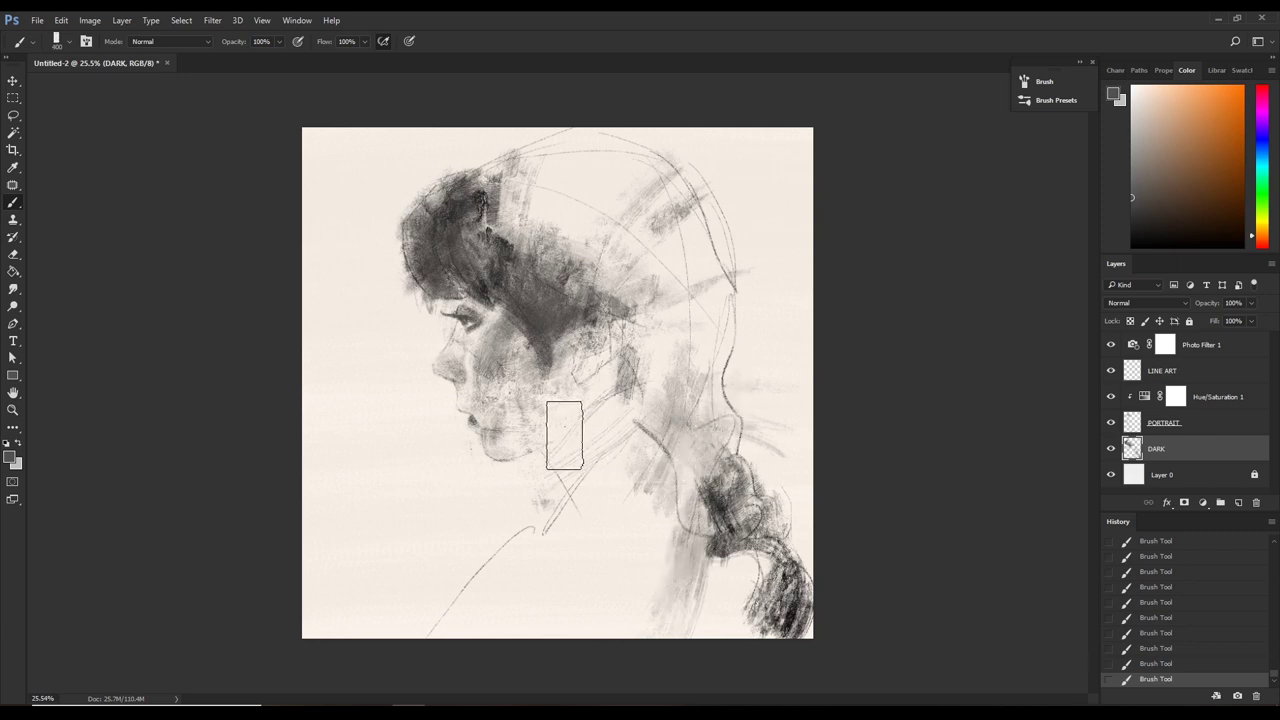
mouse_move(563, 436)
left_mouse_down()
mouse_move(539, 489)
mouse_move(557, 434)
mouse_move(580, 420)
left_mouse_up()
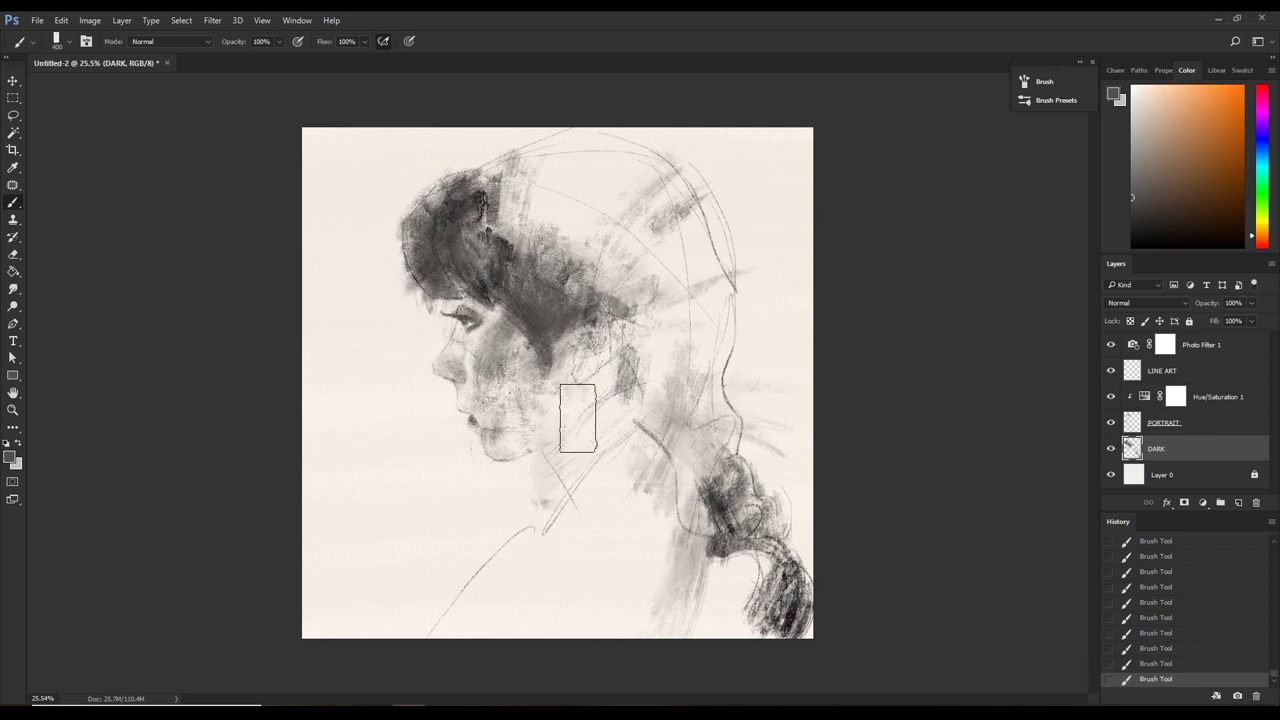
mouse_move(520, 389)
left_mouse_down()
mouse_move(546, 356)
mouse_move(609, 349)
mouse_move(580, 386)
mouse_move(602, 387)
mouse_move(606, 446)
left_mouse_up()
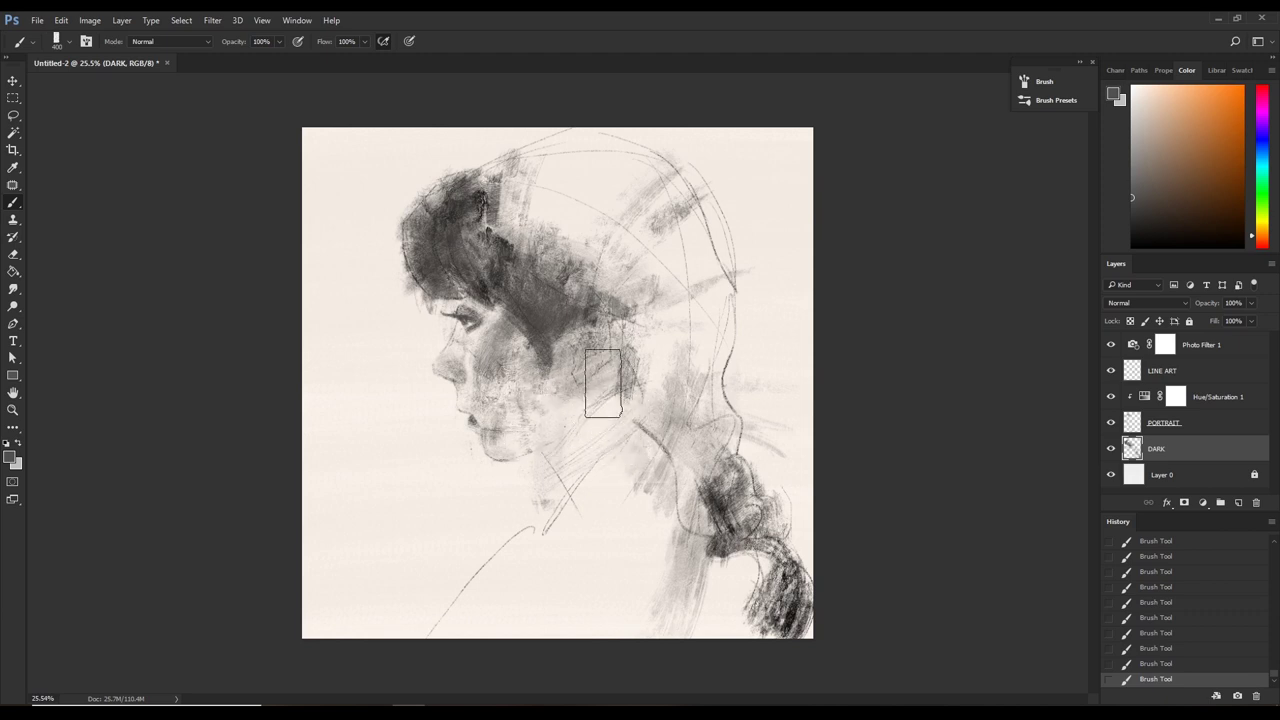
Repaint the ear in lighter grey, then tone the cheek and neck with a 300 brush.
left_click(590, 414, "alt")
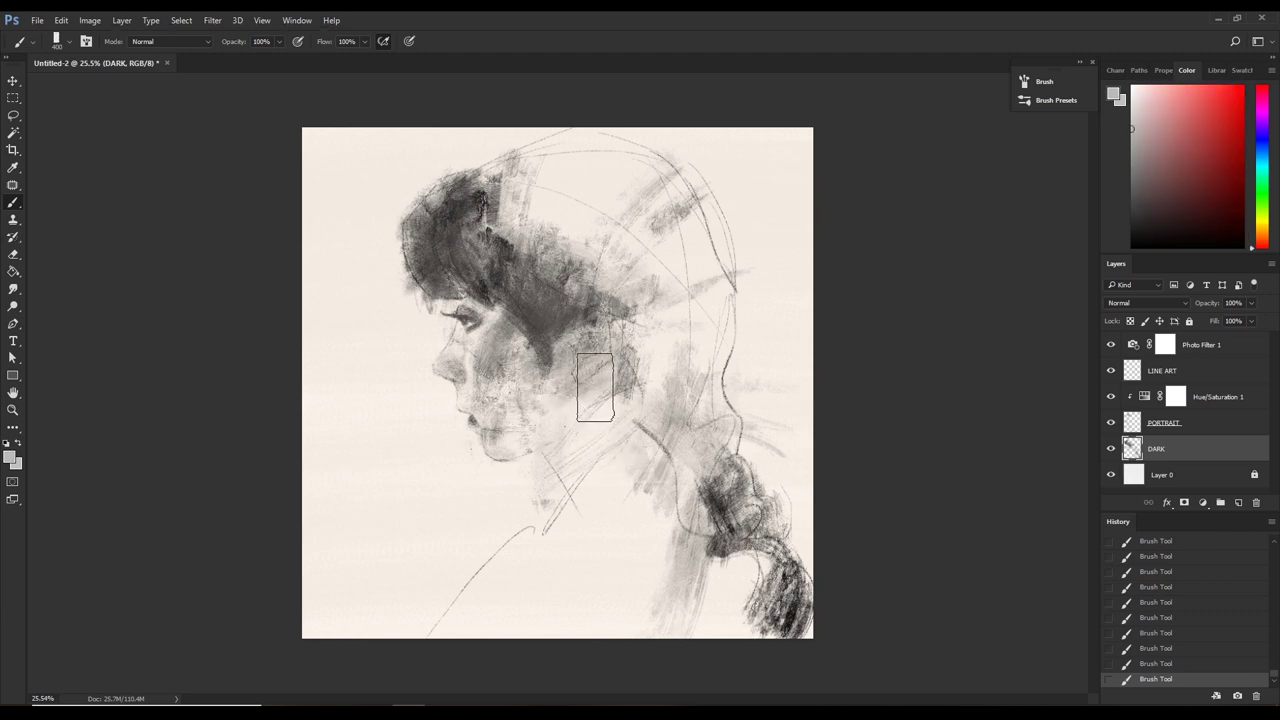
mouse_move(594, 382)
left_mouse_down()
mouse_move(566, 408)
mouse_move(603, 380)
left_mouse_up()
key("[")
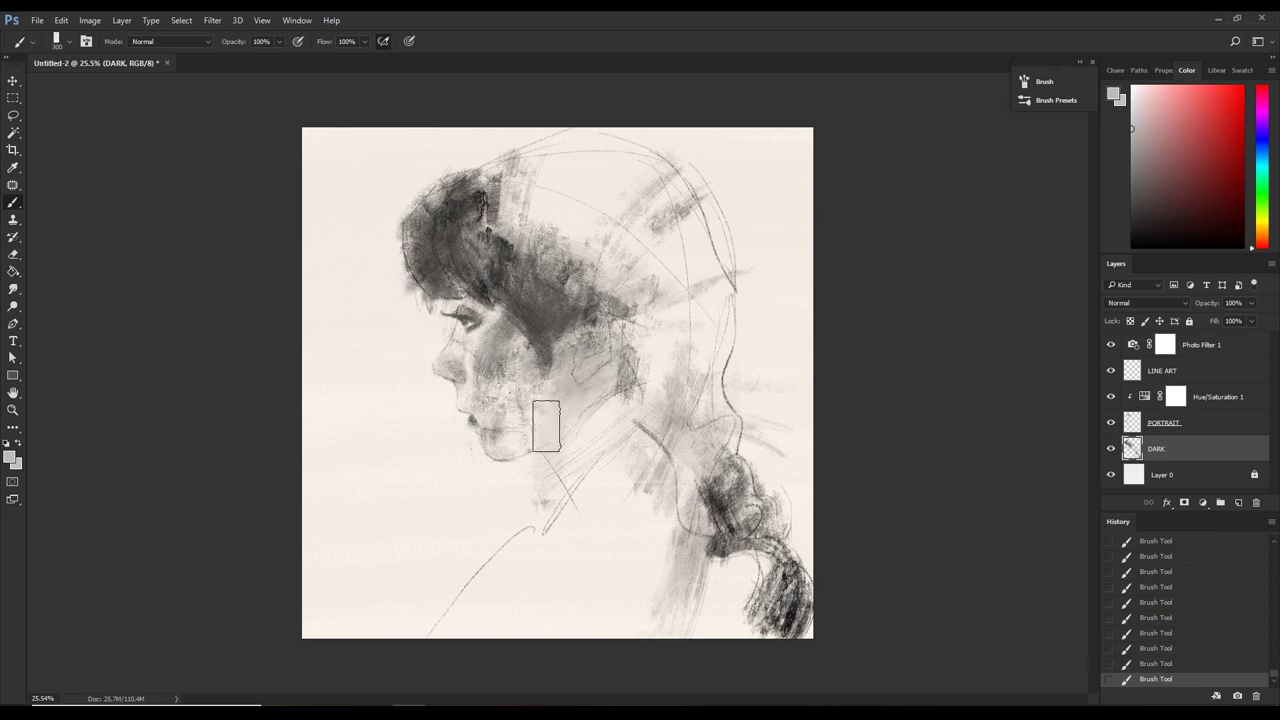
left_click(567, 416, "alt")
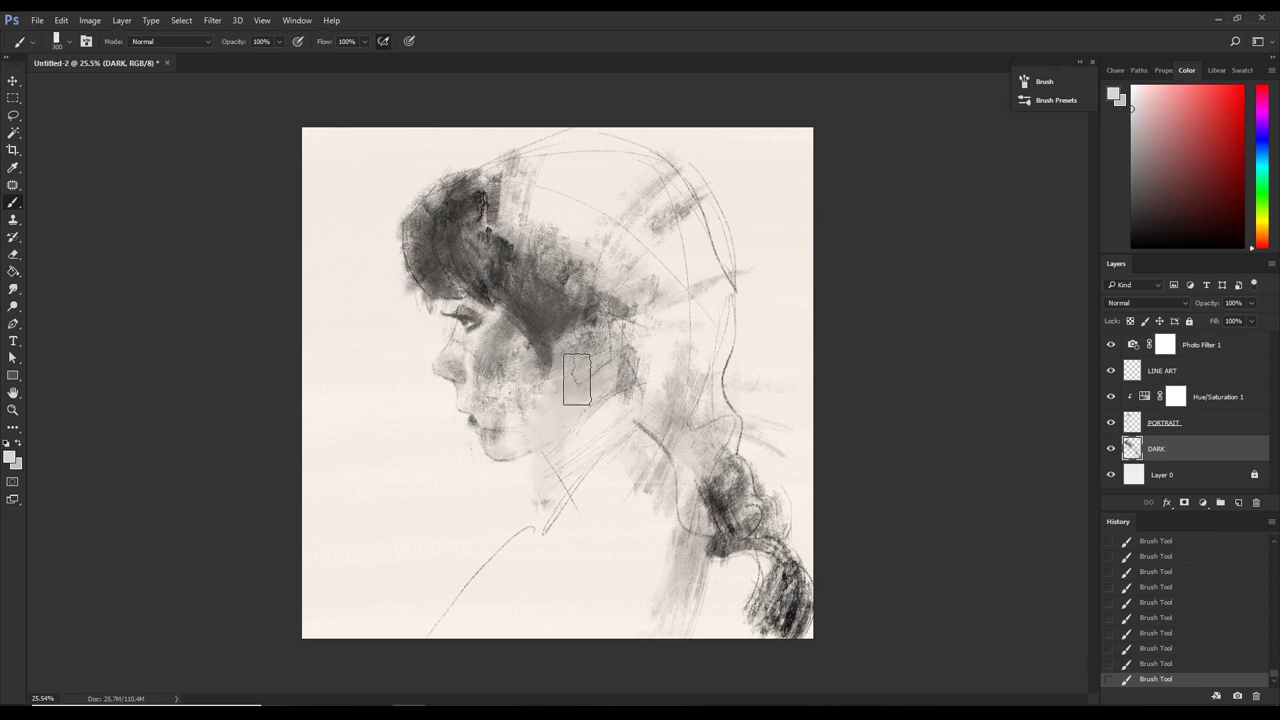
left_click(563, 362, "alt")
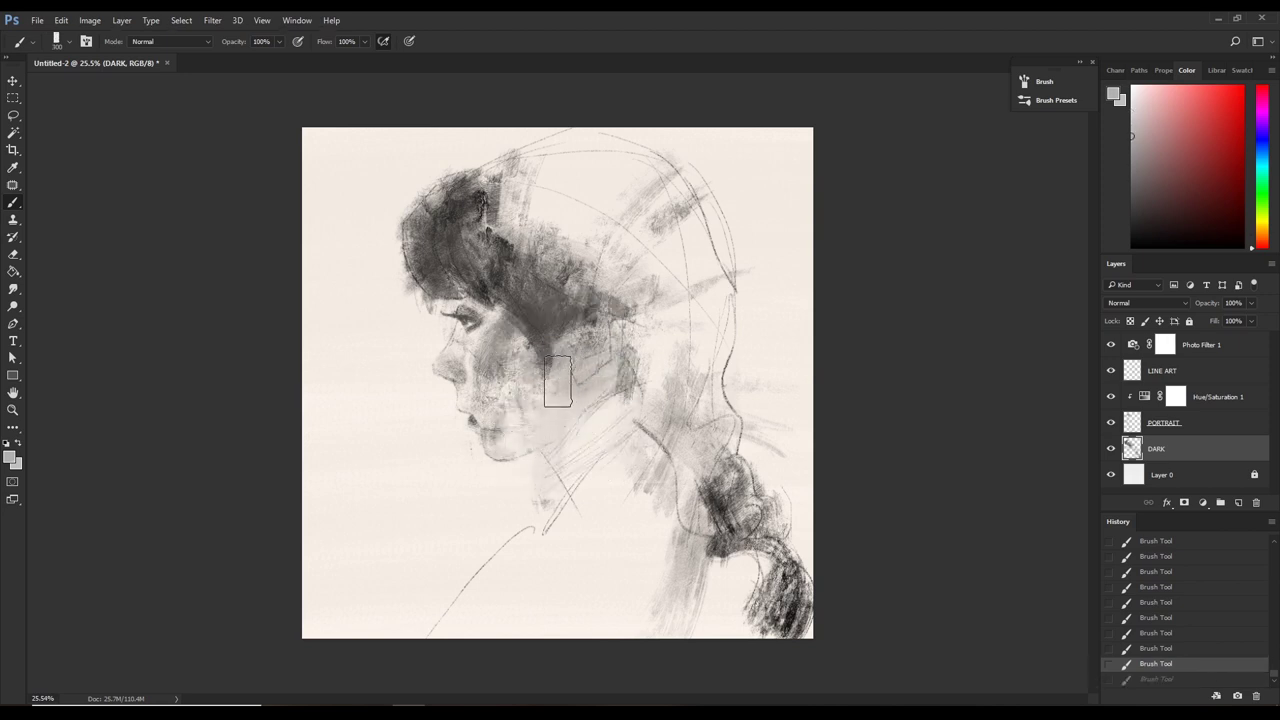
left_click_drag(563, 380, 508, 437)
Paint darker grey on the cheek below the hair, lighten the jaw, and shade with sampled grey.
left_click(548, 418, "alt")
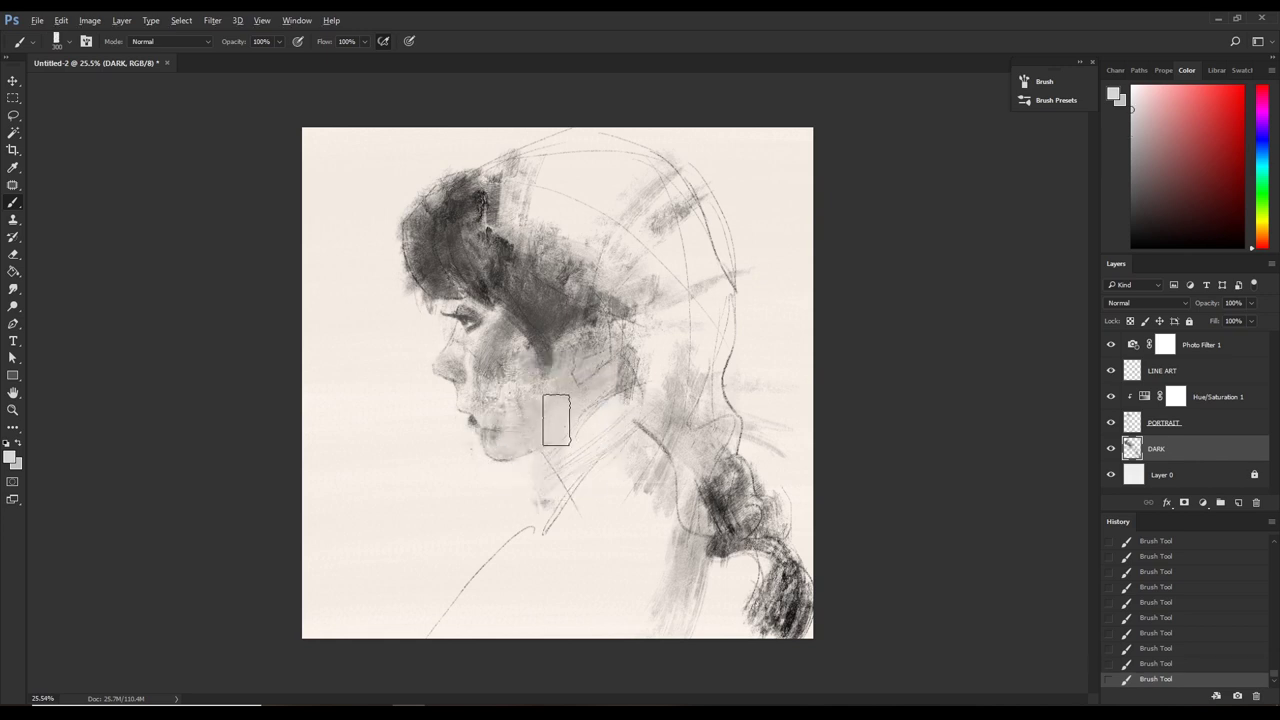
left_click(545, 365, "alt")
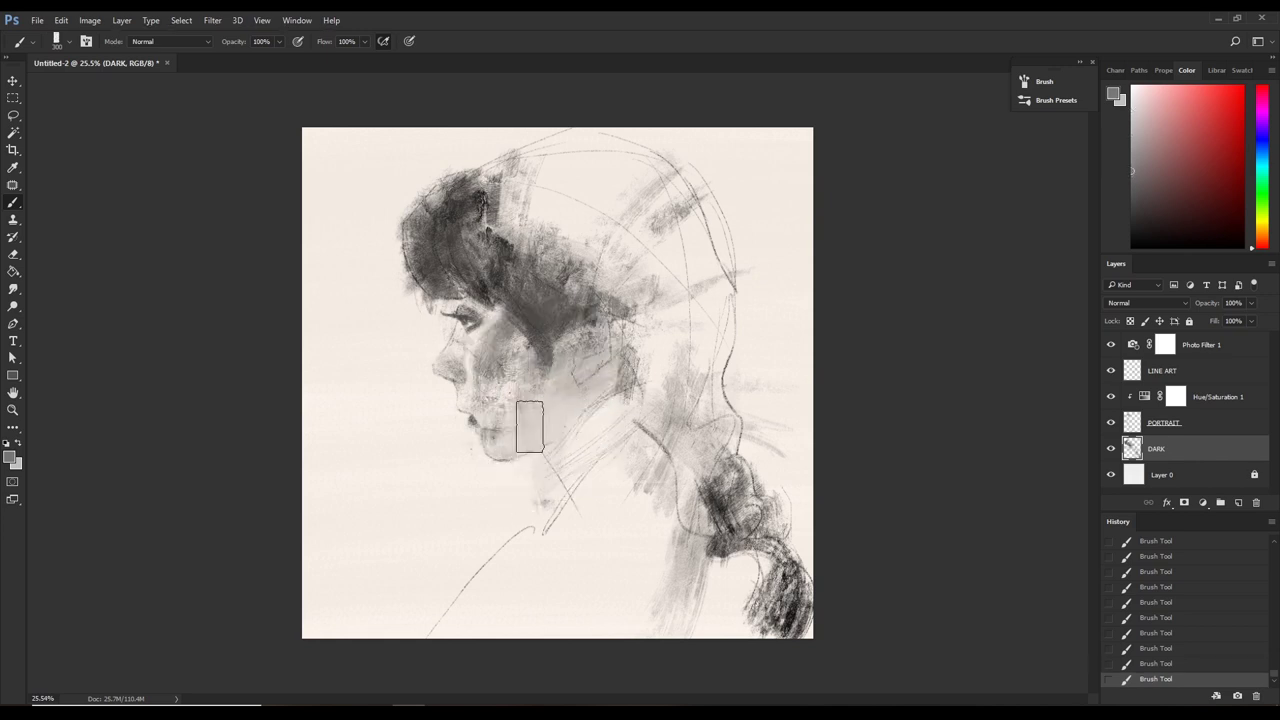
left_click_drag(531, 349, 514, 426)
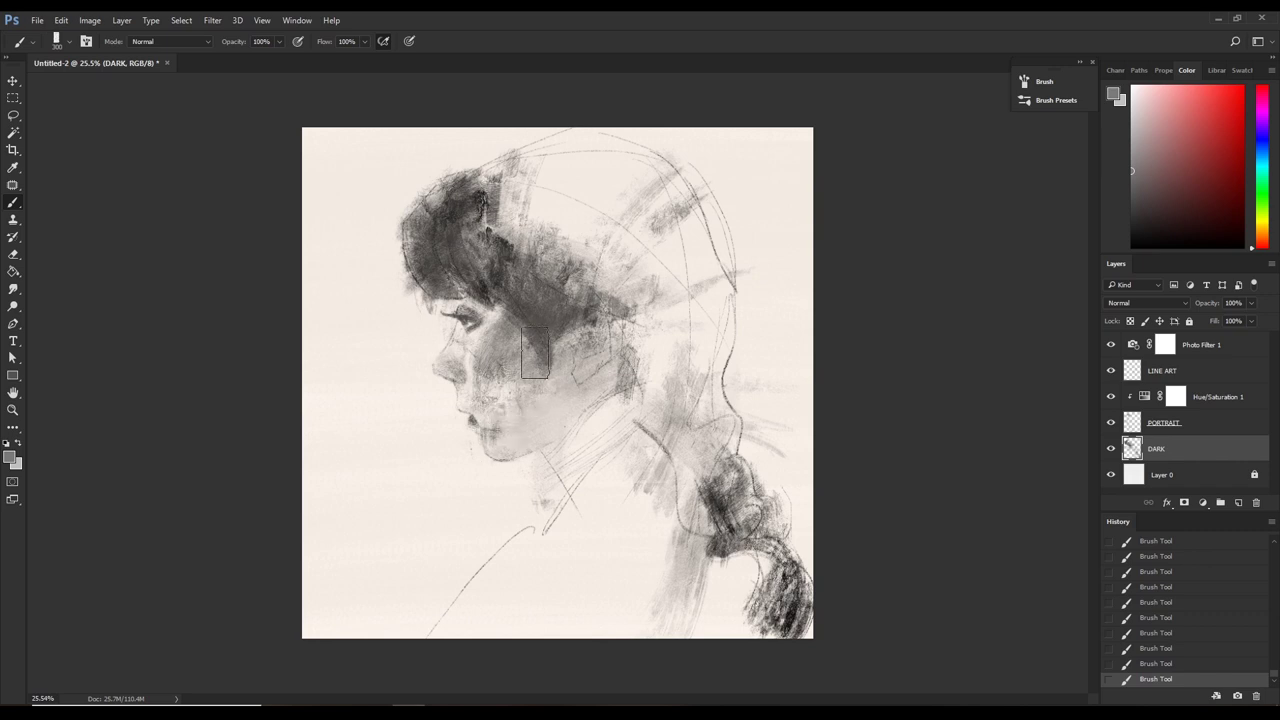
left_click(549, 420, "alt")
mouse_move(549, 420)
left_mouse_down()
mouse_move(520, 373)
mouse_move(500, 437)
mouse_move(543, 391)
mouse_move(586, 398)
left_mouse_up()
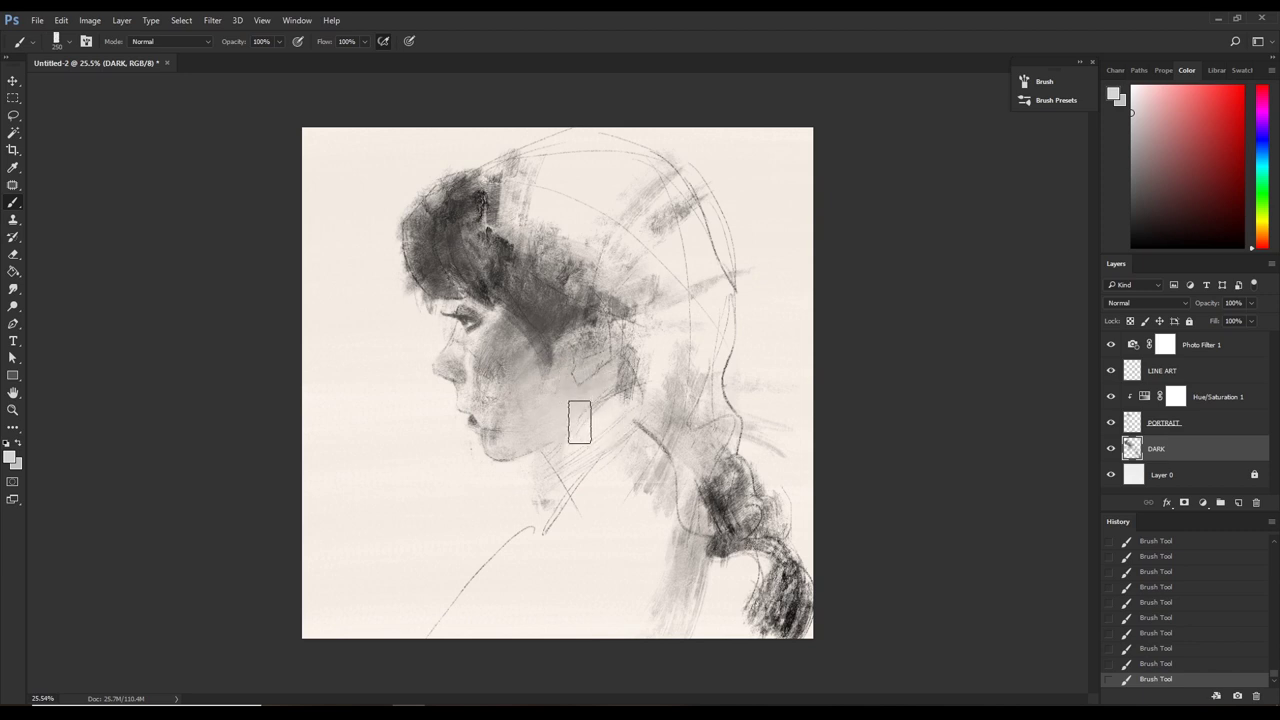
key("alt")
left_click(561, 335, "alt")
left_click_drag(556, 345, 585, 365)
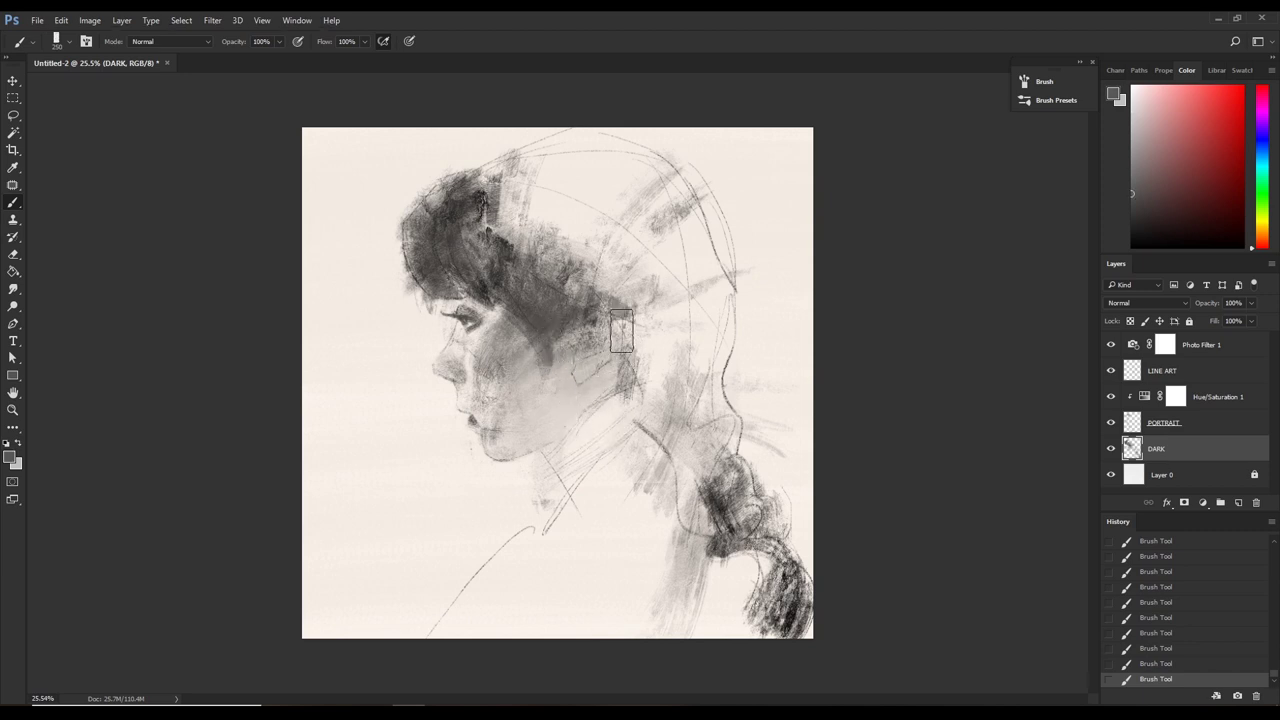
Add black strokes near the ear, then a 175 brush of shading near the eye, cheek and chin.
key("d")
key("bracketleft")
key("bracketleft")
mouse_move(606, 337)
left_mouse_down()
mouse_move(620, 346)
mouse_move(568, 346)
mouse_move(590, 345)
left_mouse_up()
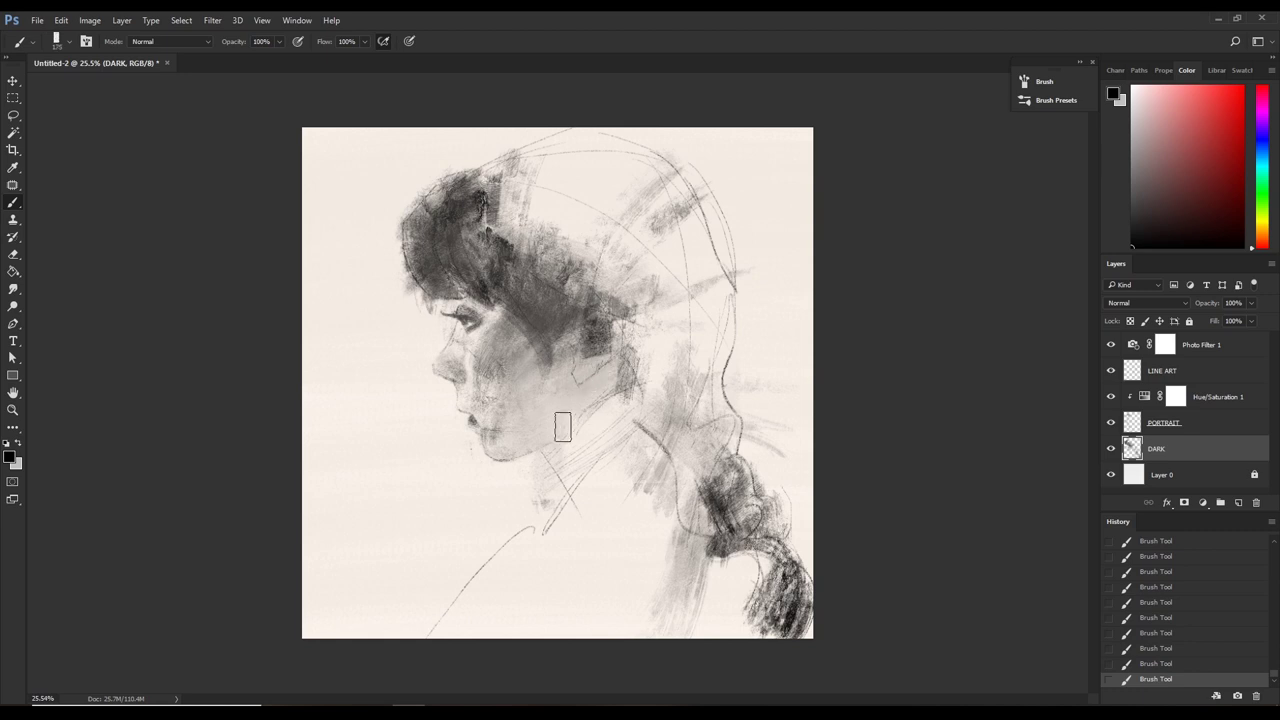
key("bracketright")
key("bracketright")
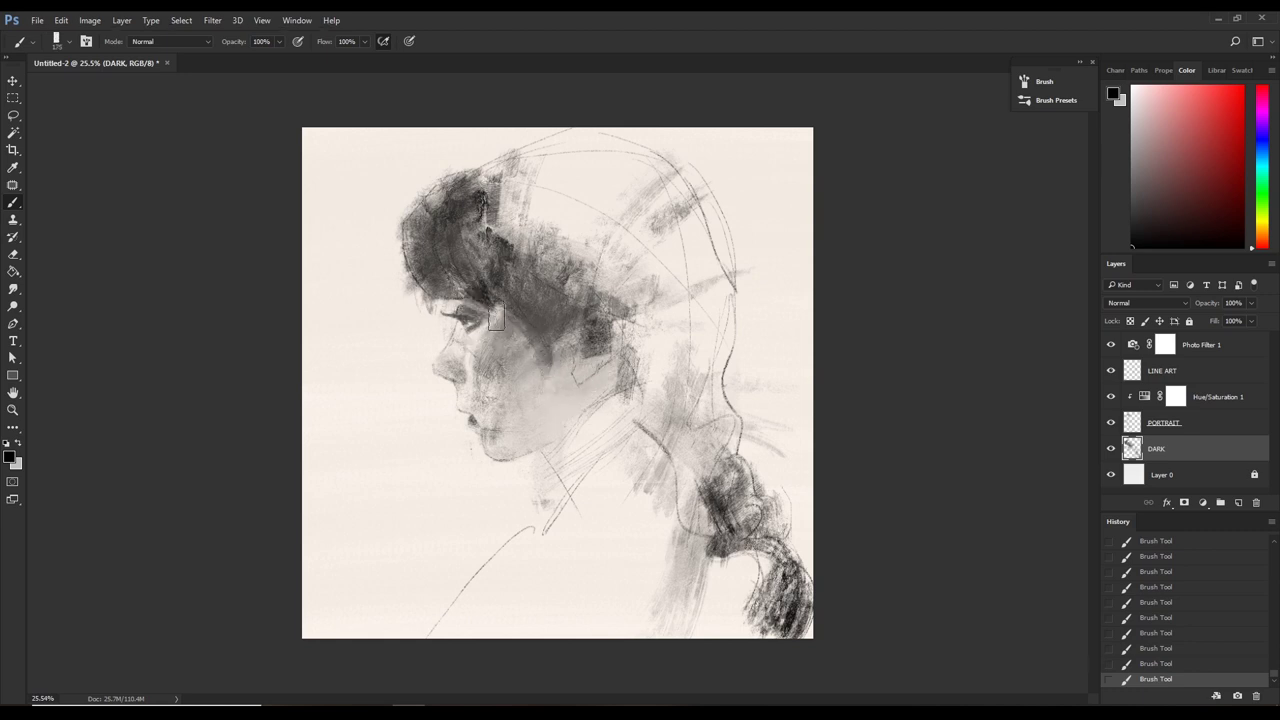
left_click(462, 300)
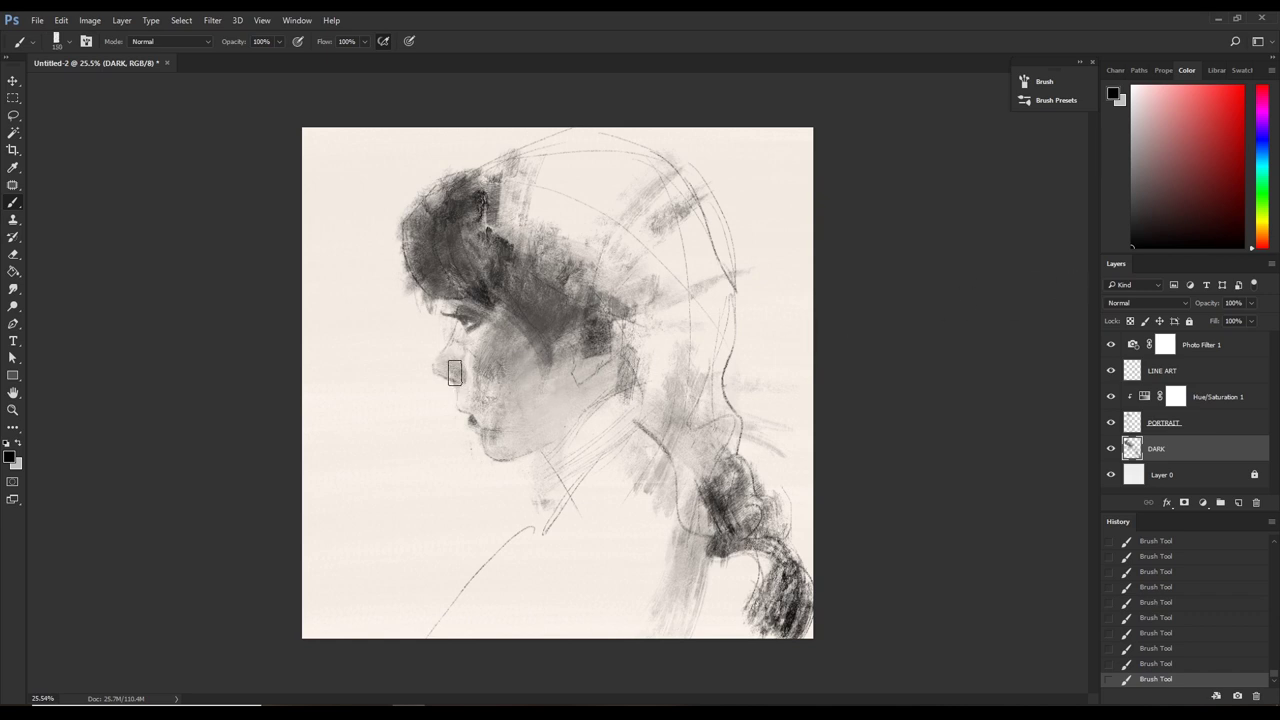
left_click_drag(486, 414, 486, 432)
mouse_move(457, 371)
left_mouse_down()
mouse_move(478, 404)
mouse_move(495, 392)
left_mouse_up()
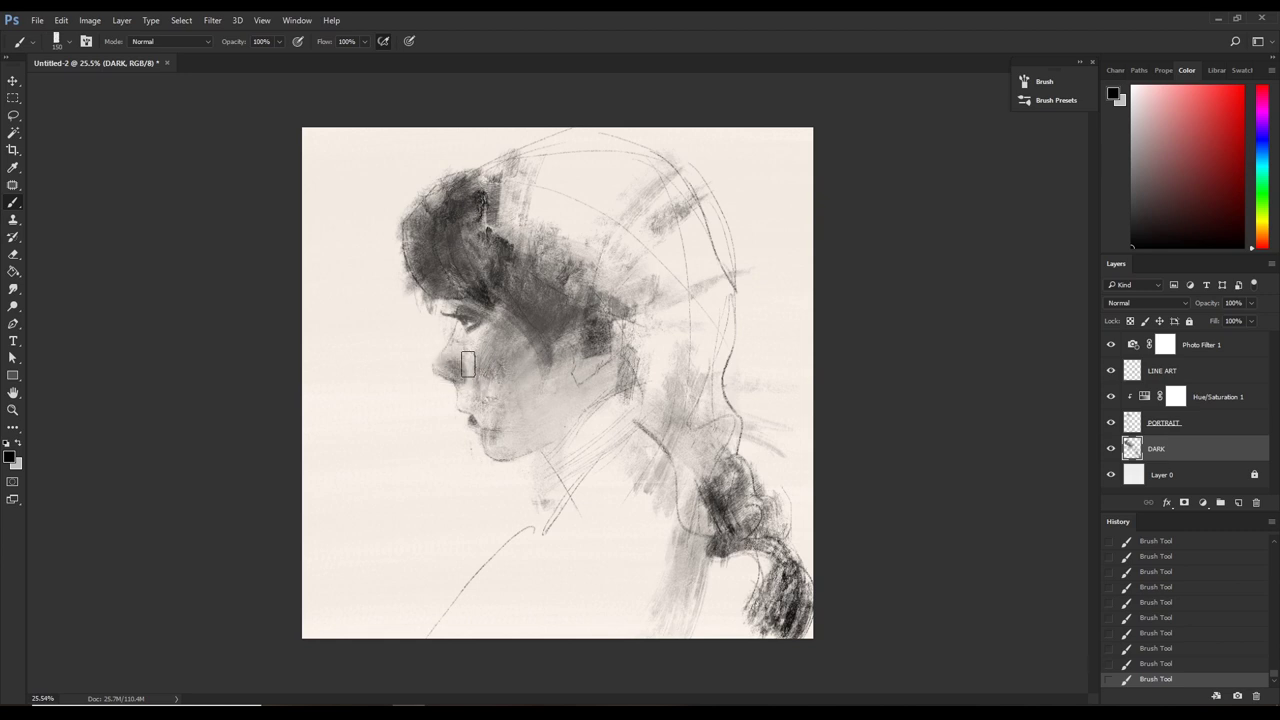
left_click_drag(448, 349, 452, 345)
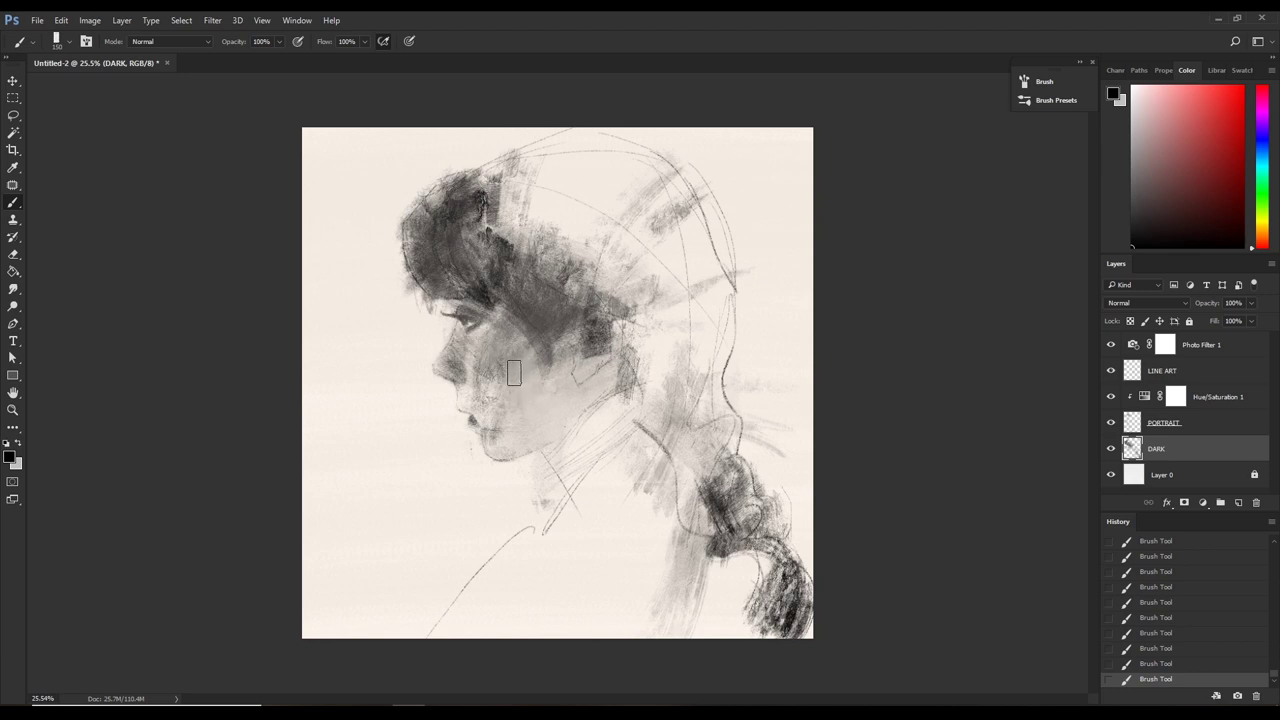
Paint soft then darker face-sampled grey strokes on the cheek with a 125 brush.
left_click(470, 373, "alt")
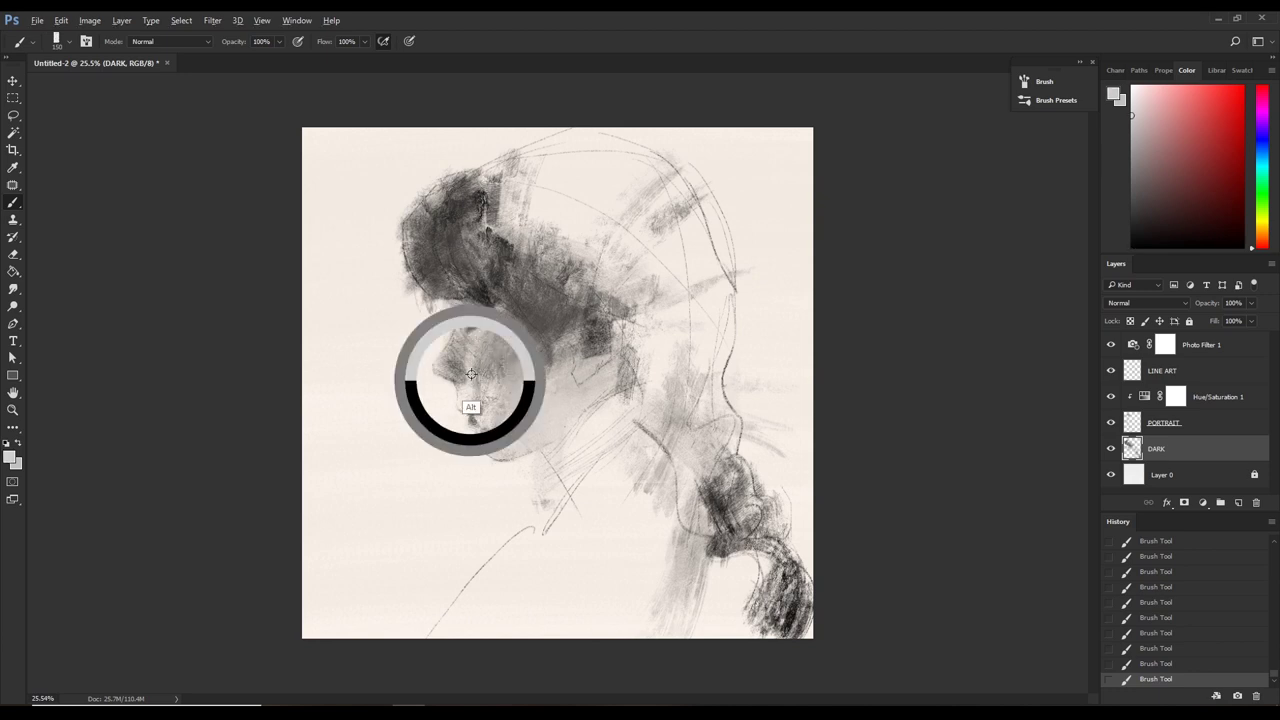
key("bracketleft")
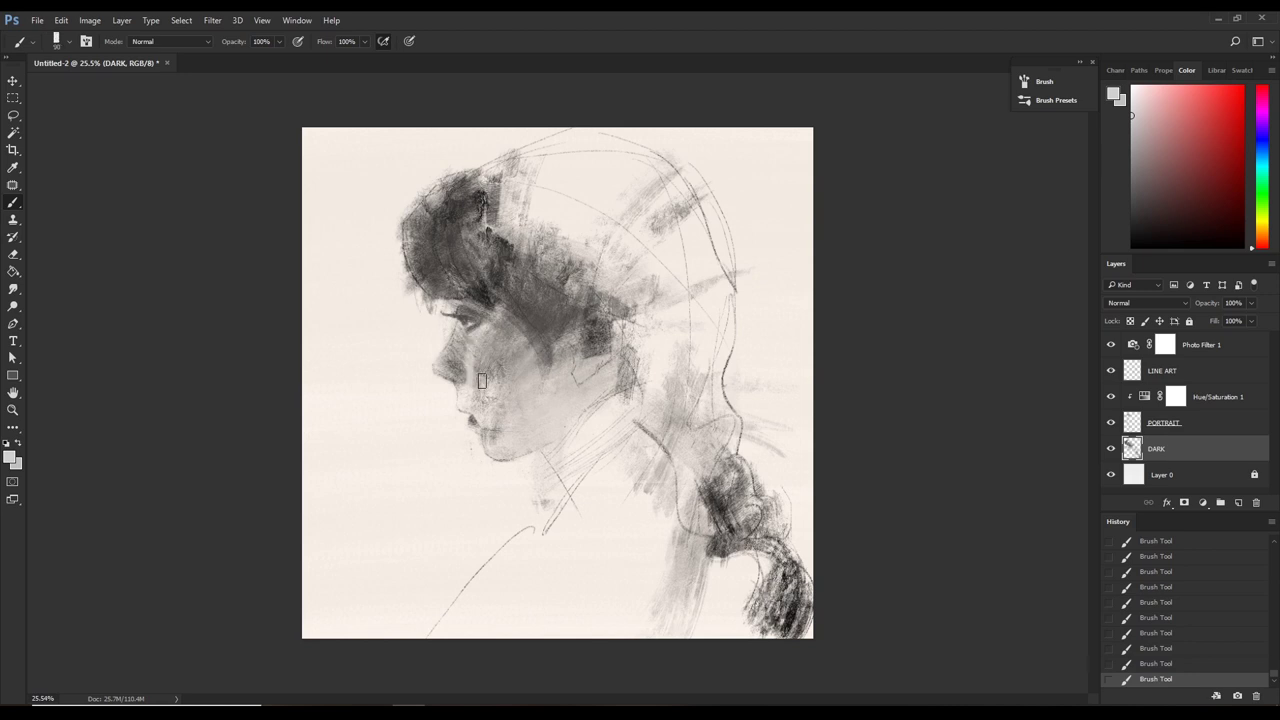
mouse_move(484, 356)
left_mouse_down()
mouse_move(470, 390)
mouse_move(472, 347)
left_mouse_up()
key("bracketright")
key("bracketright")
left_click(471, 341, "alt")
left_click(460, 400, "alt")
left_click_drag(453, 342, 470, 376)
key("bracketright")
Compare the shading by toggling the LINE ART, PORTRAIT and DARK layers, keeping the cheek stroke.
key("ctrl+z")
key("ctrl+z")
left_click(510, 447, "alt")
left_click(1111, 371)
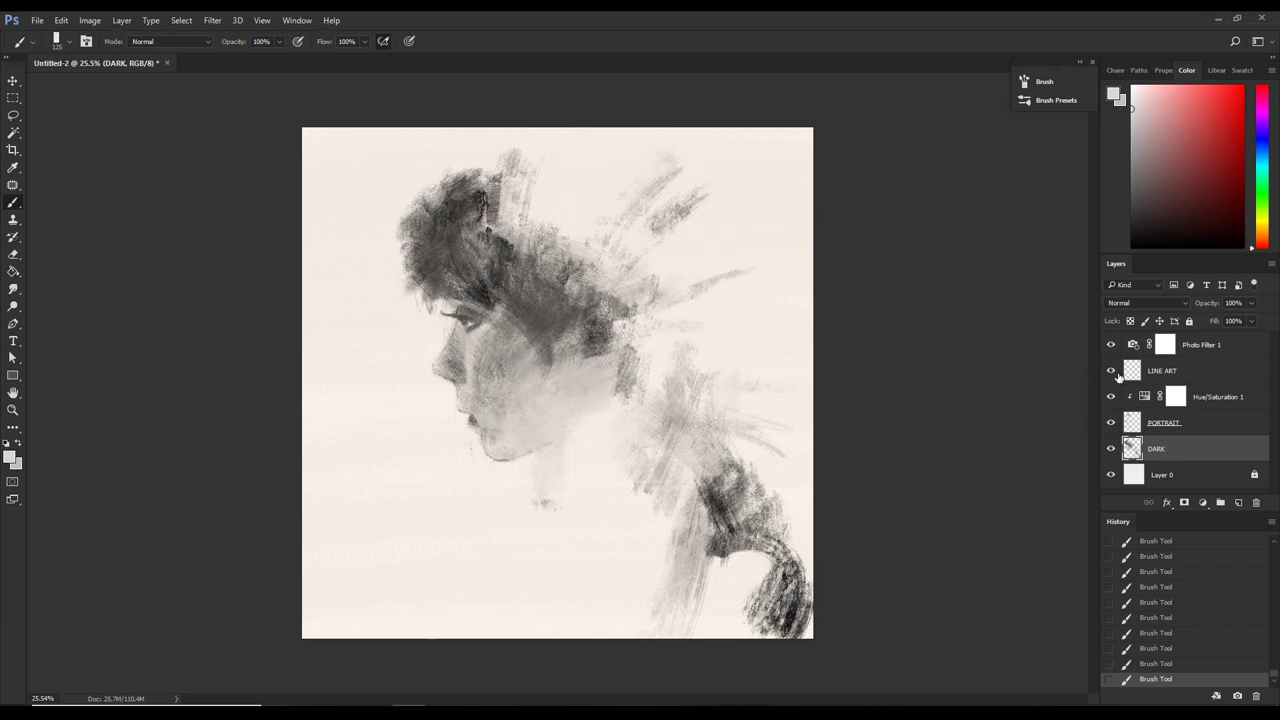
left_click(1116, 424)
left_click(1111, 449)
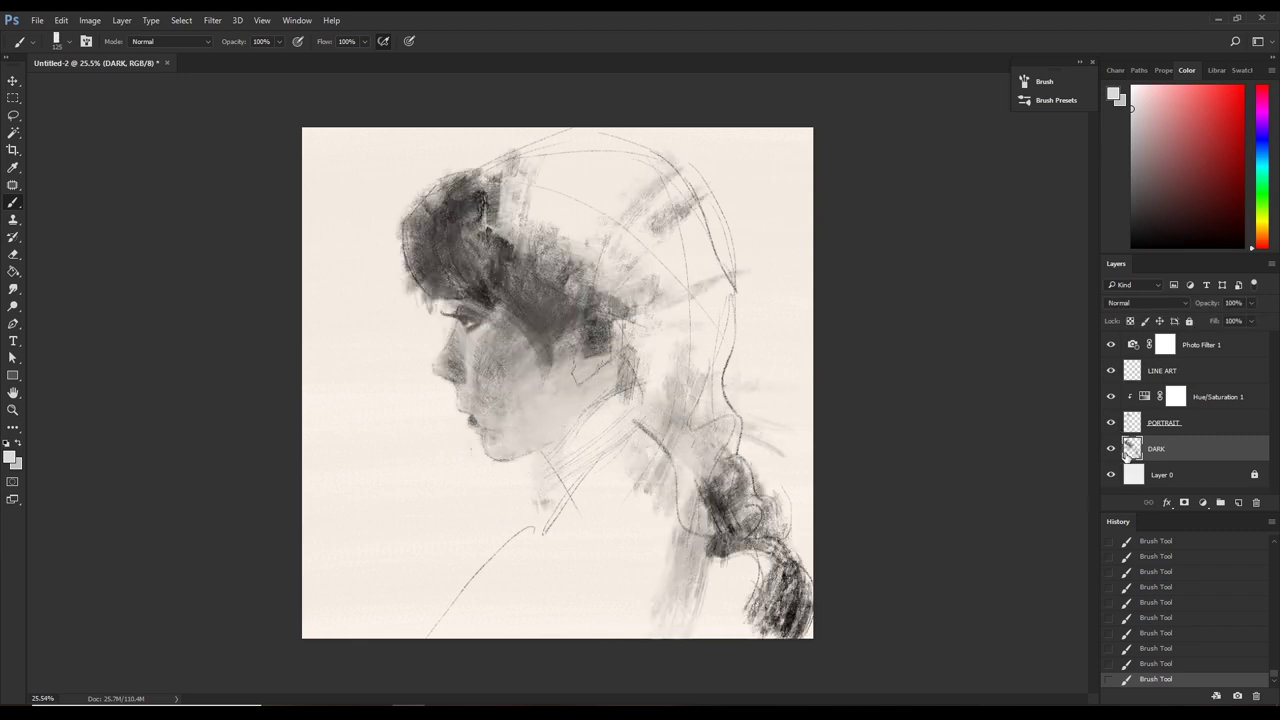
left_click(1111, 449)
left_click(1111, 449)
key("ctrl+z")
key("ctrl+z")
key("ctrl+z")
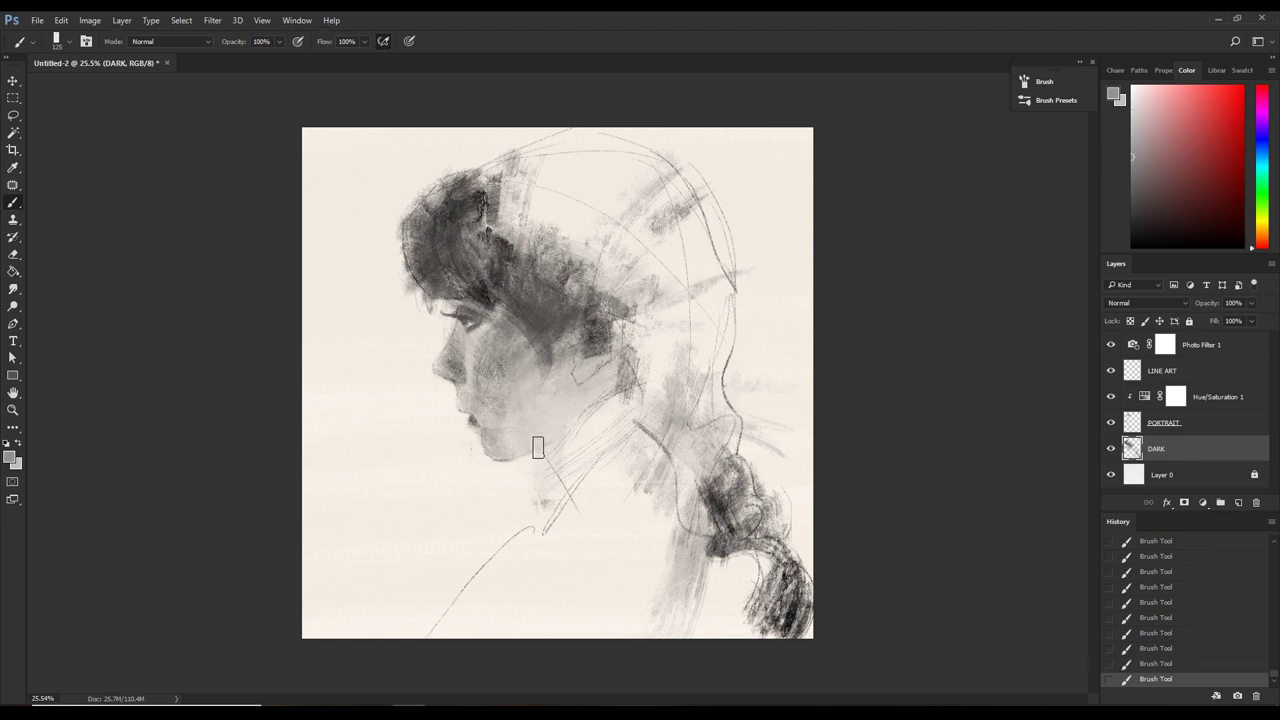
key("bracketright")
left_click(492, 365, "alt")
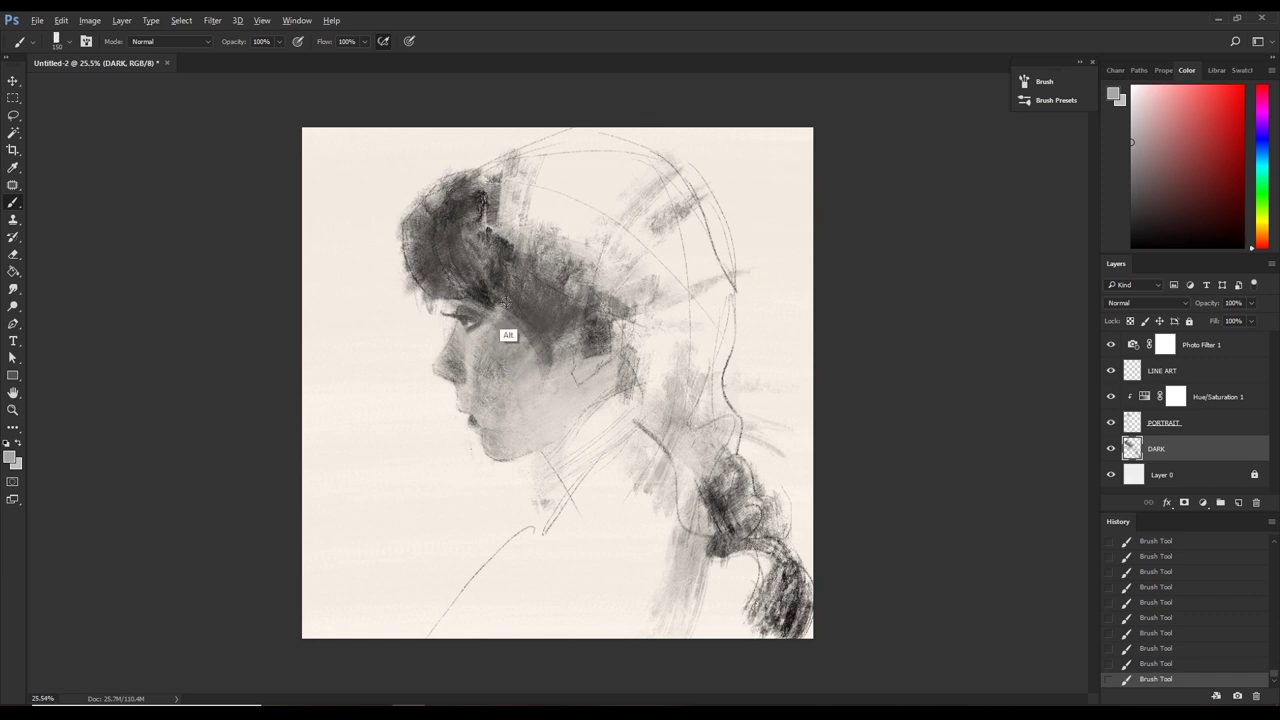
Stroke darker grey across the cheek, then a faint lighter stroke from cheek to below the chin.
left_click(487, 328, "alt")
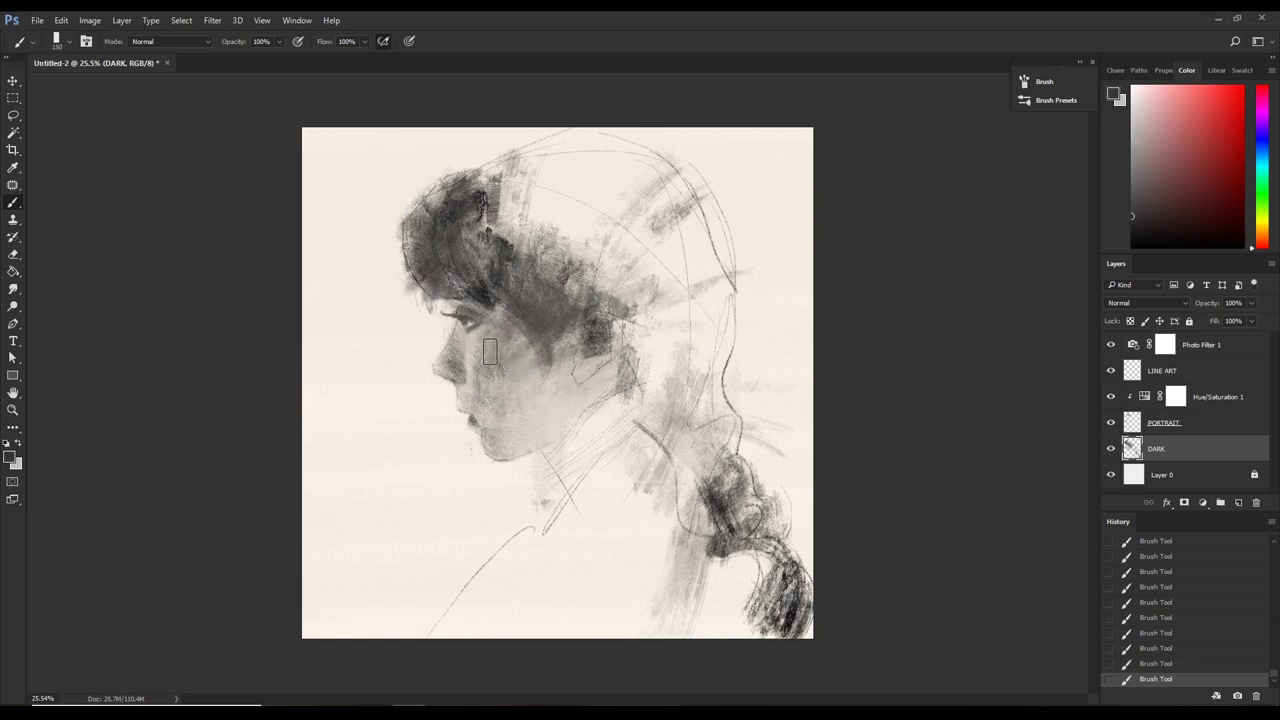
left_click_drag(487, 335, 491, 375)
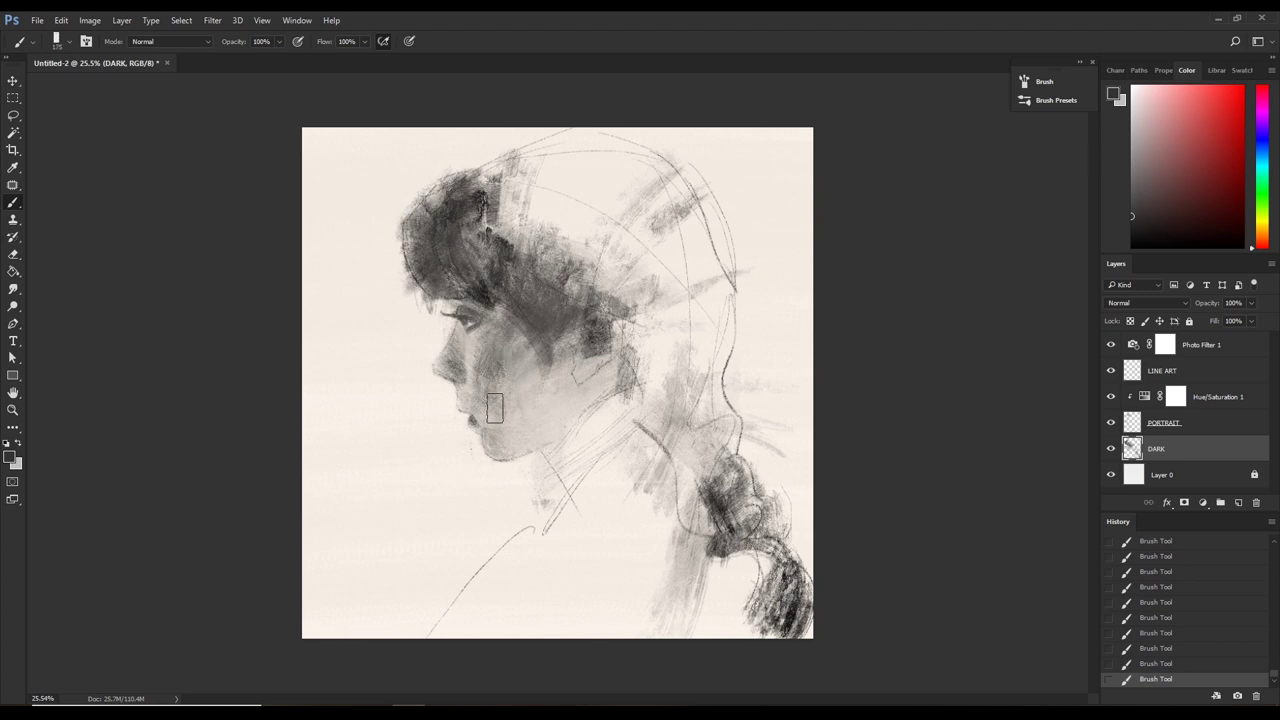
key("ctrl+z")
key("bracketright")
left_click(486, 406)
left_click(514, 443, "alt")
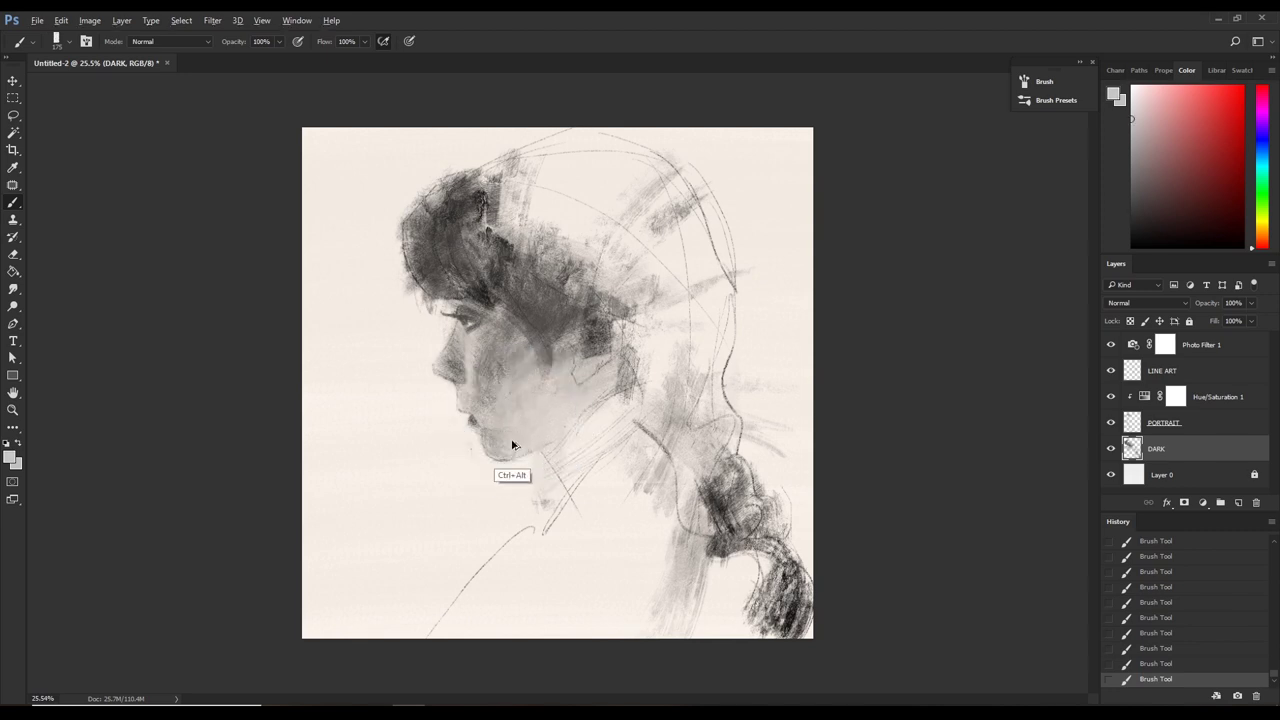
left_click_drag(500, 428, 500, 386)
Sample chin and cheek tones from the face and lighten the chin and jaw.
left_click(495, 412, "alt")
left_click(485, 360, "alt")
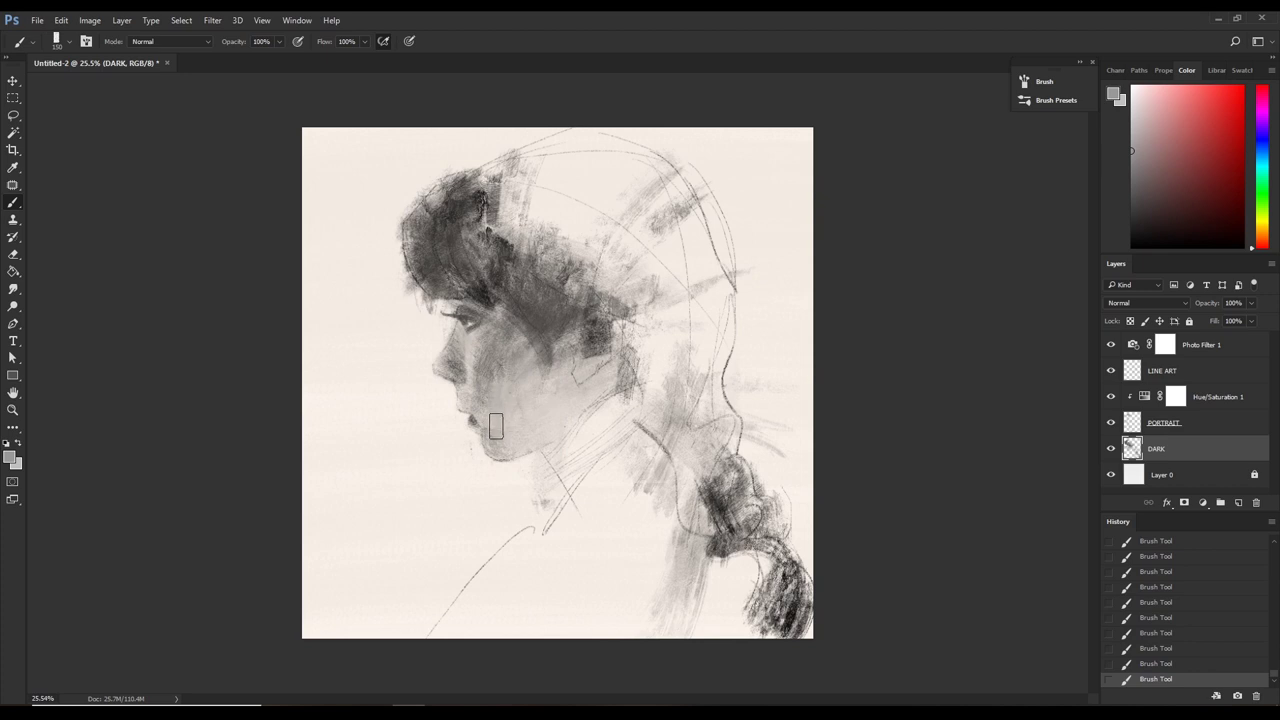
left_click(480, 380, "alt")
left_click(473, 413, "alt")
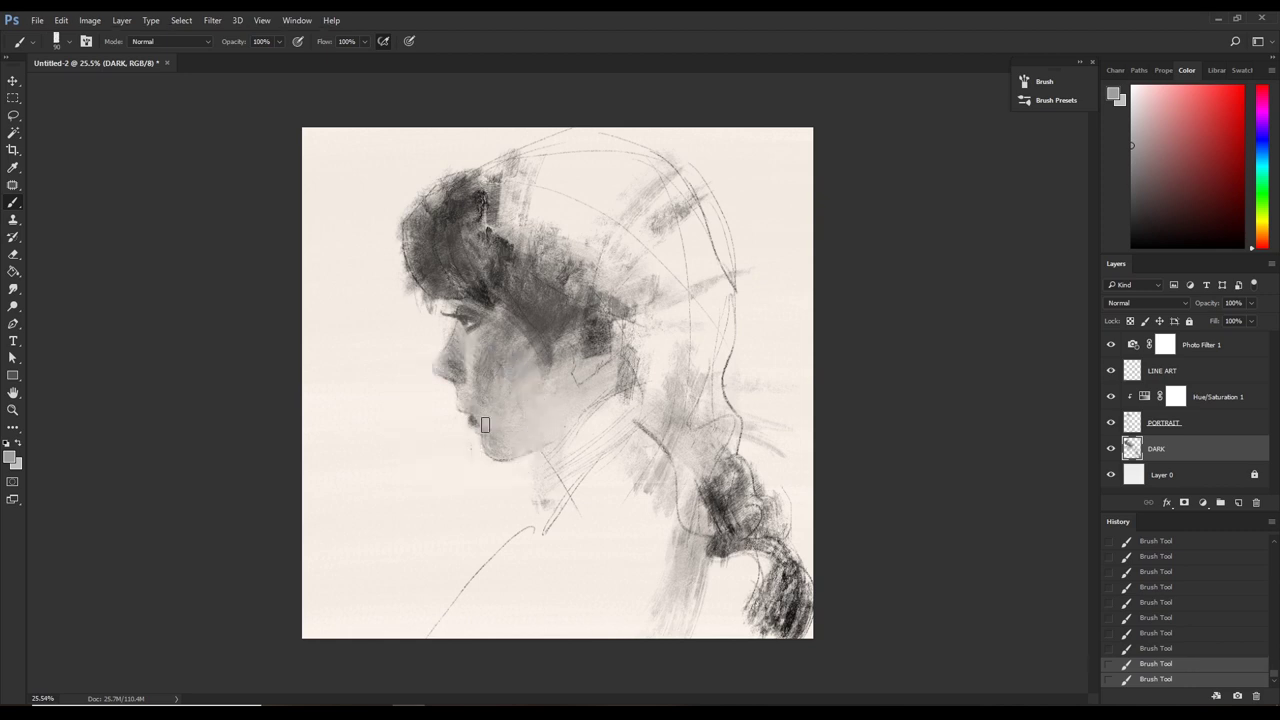
left_click(474, 338, "alt")
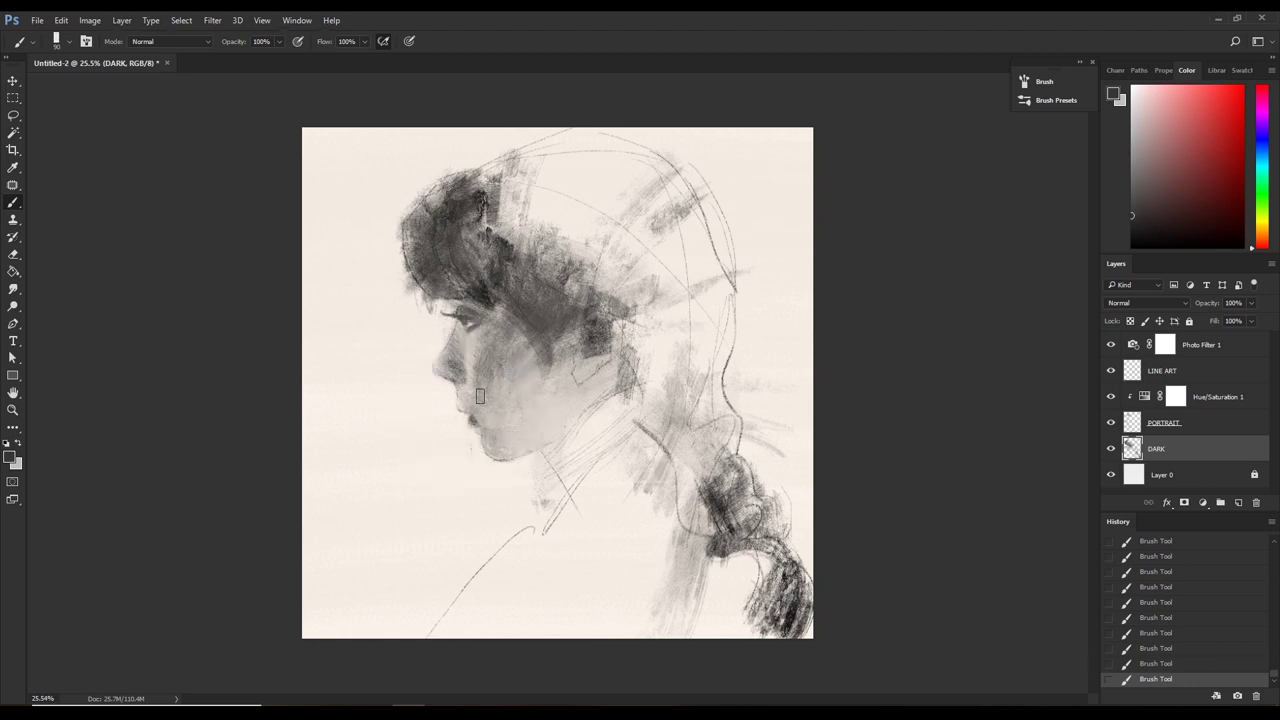
left_click_drag(495, 441, 462, 405)
Resample light and dark greys from the chin, hair edge and cheek.
left_click(474, 447, "alt")
left_click(474, 302, "alt")
left_click(468, 365, "alt")
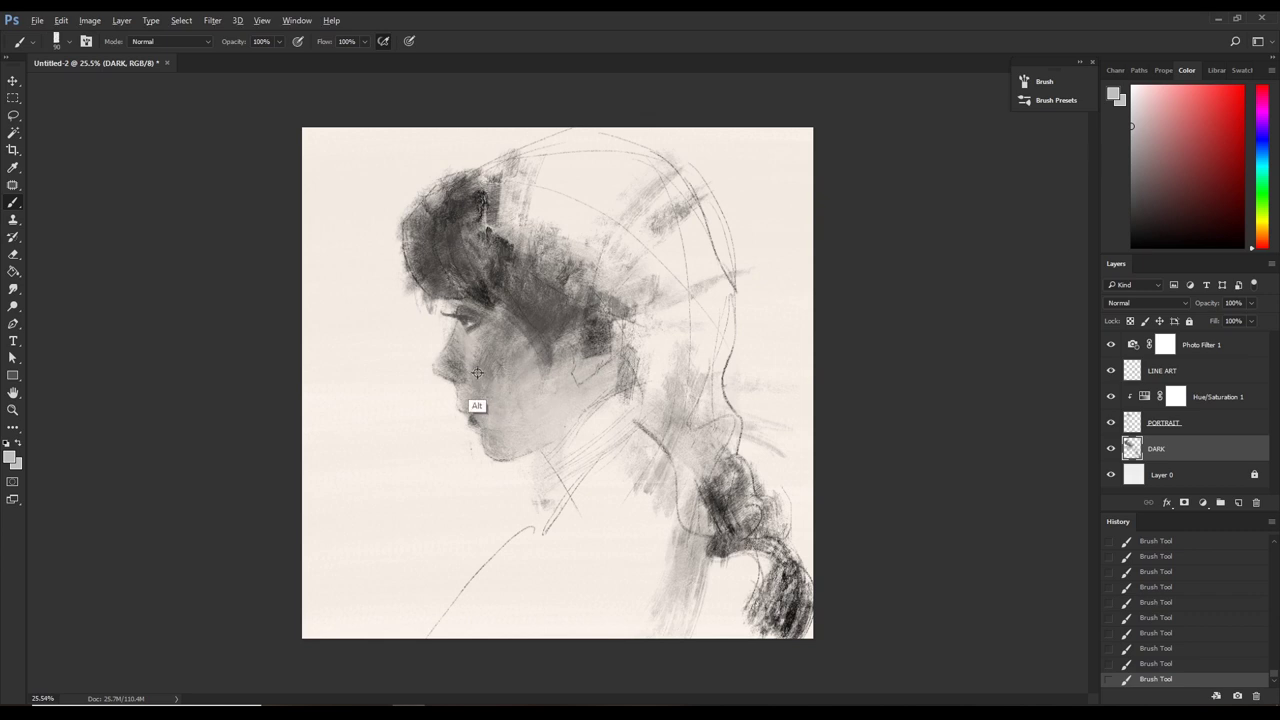
left_click(478, 370, "alt")
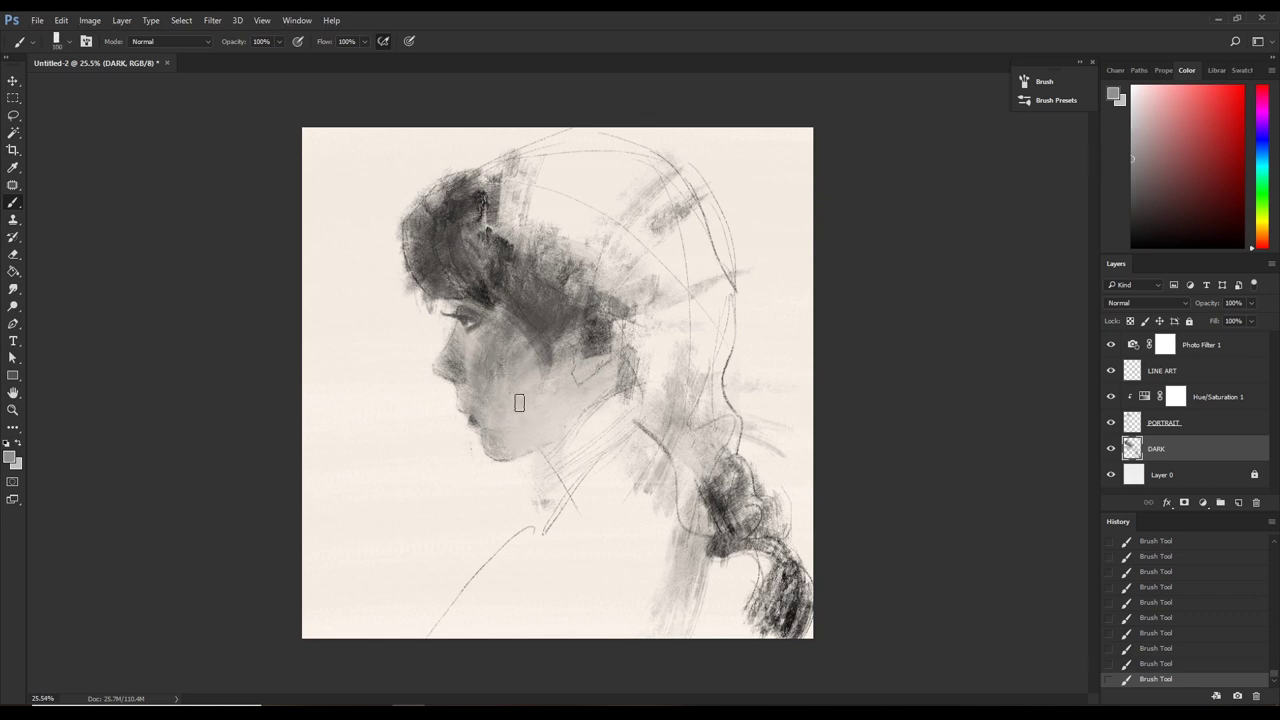
left_click(516, 426, "alt")
Sample a darker face grey, enlarge the brush, and undo/redo the latest cheek strokes.
left_click(495, 362, "alt")
key("bracketright")
key("ctrl+z")
key("bracketright")
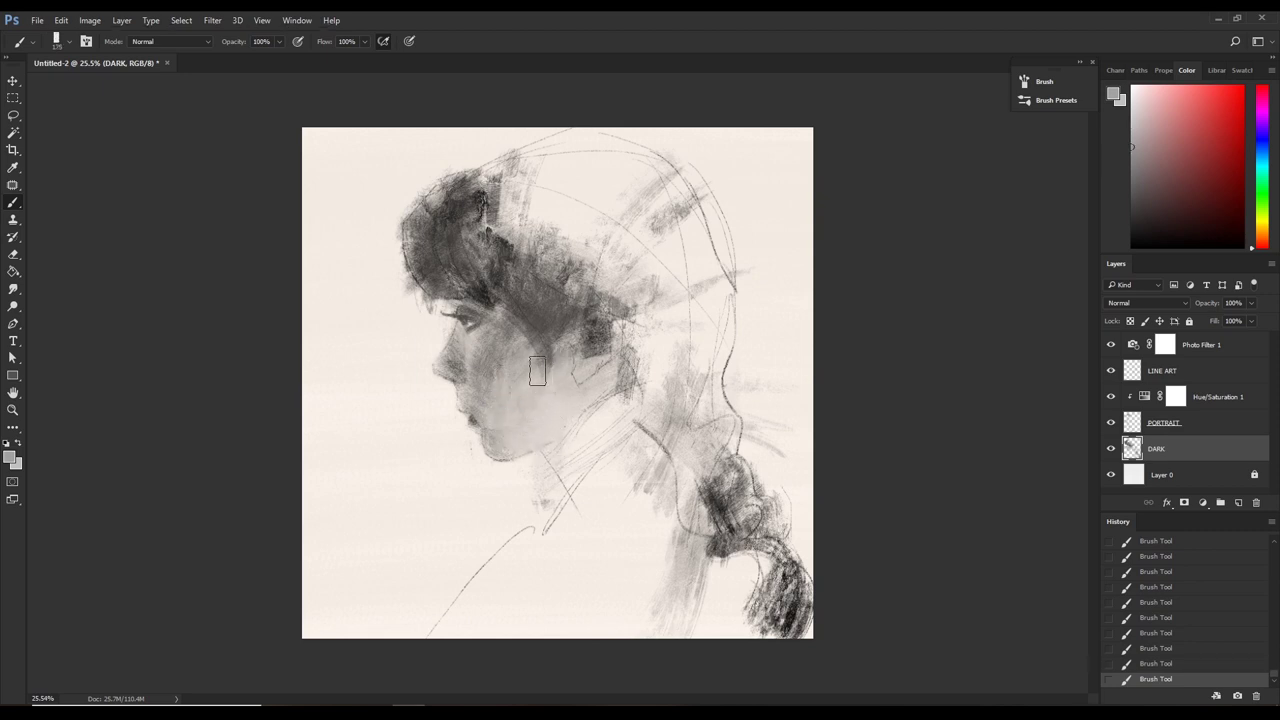
key("ctrl+z")
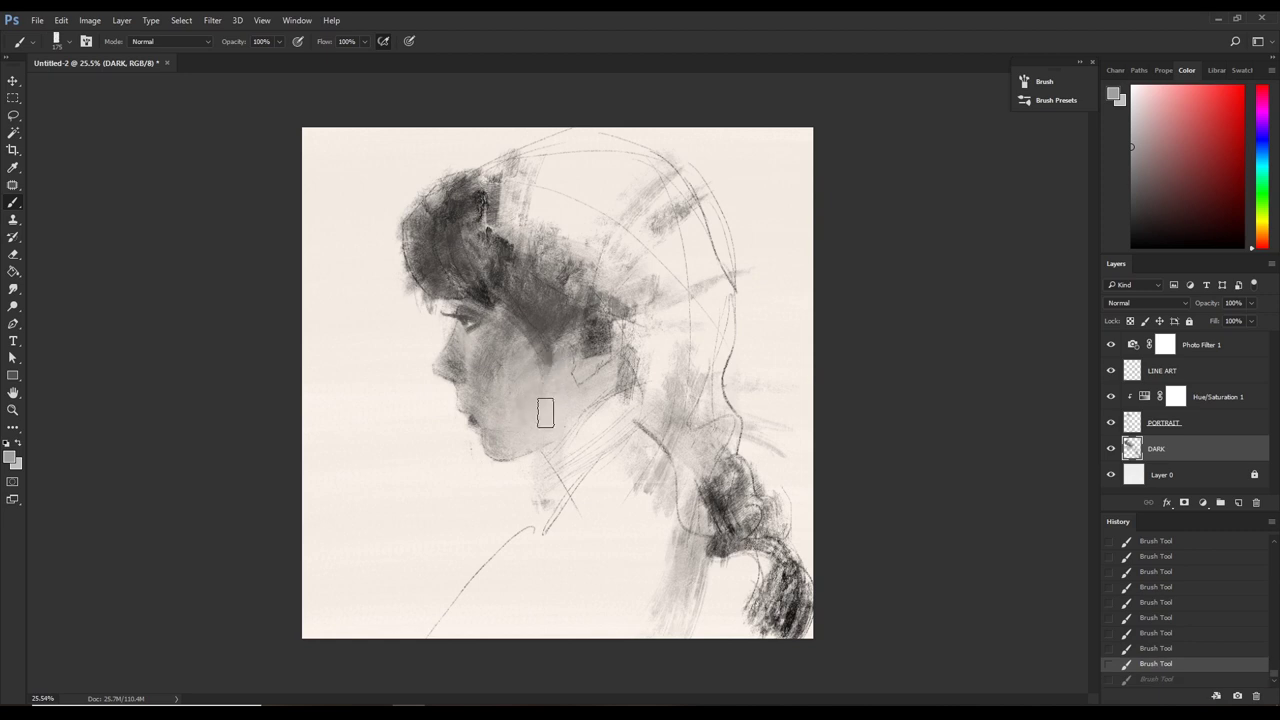
key("ctrl+z")
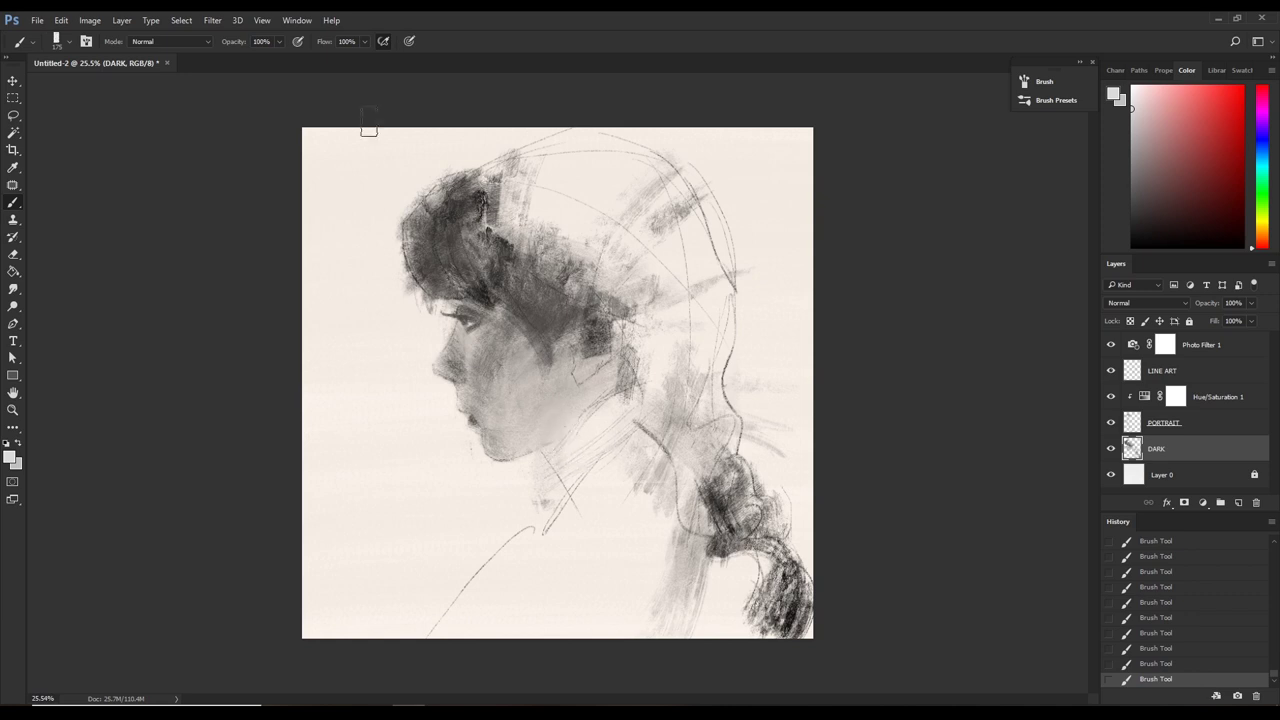
With a 175 soft round brush in default black/white colours, paint faint strokes over the cheek.
left_click(68, 42)
left_click(33, 171)
left_click(488, 44)
key("d")
key("bracketleft")
key("bracketleft")
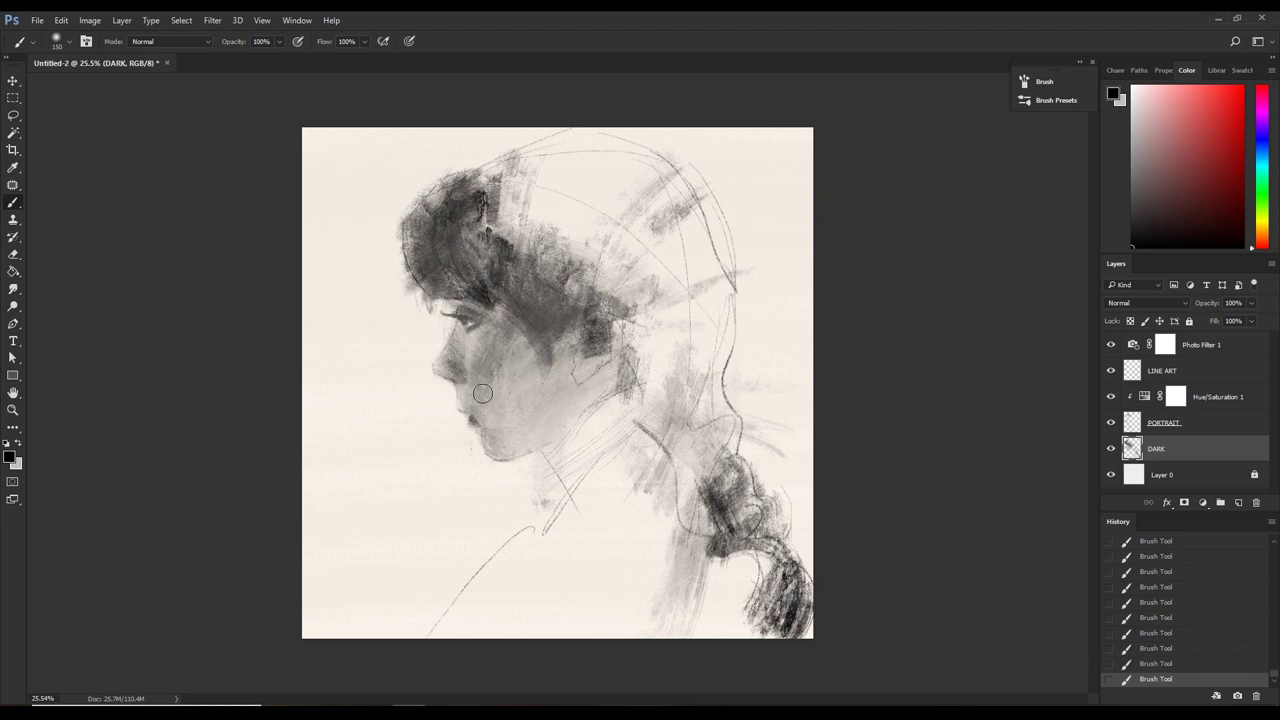
key("bracketright")
mouse_move(490, 408)
left_mouse_down()
mouse_move(456, 378)
mouse_move(482, 405)
left_mouse_up()
Lower Hue/Saturation 1's lightness and place a PORTRAIT copy above it.
left_click(1174, 396)
left_click(1147, 397)
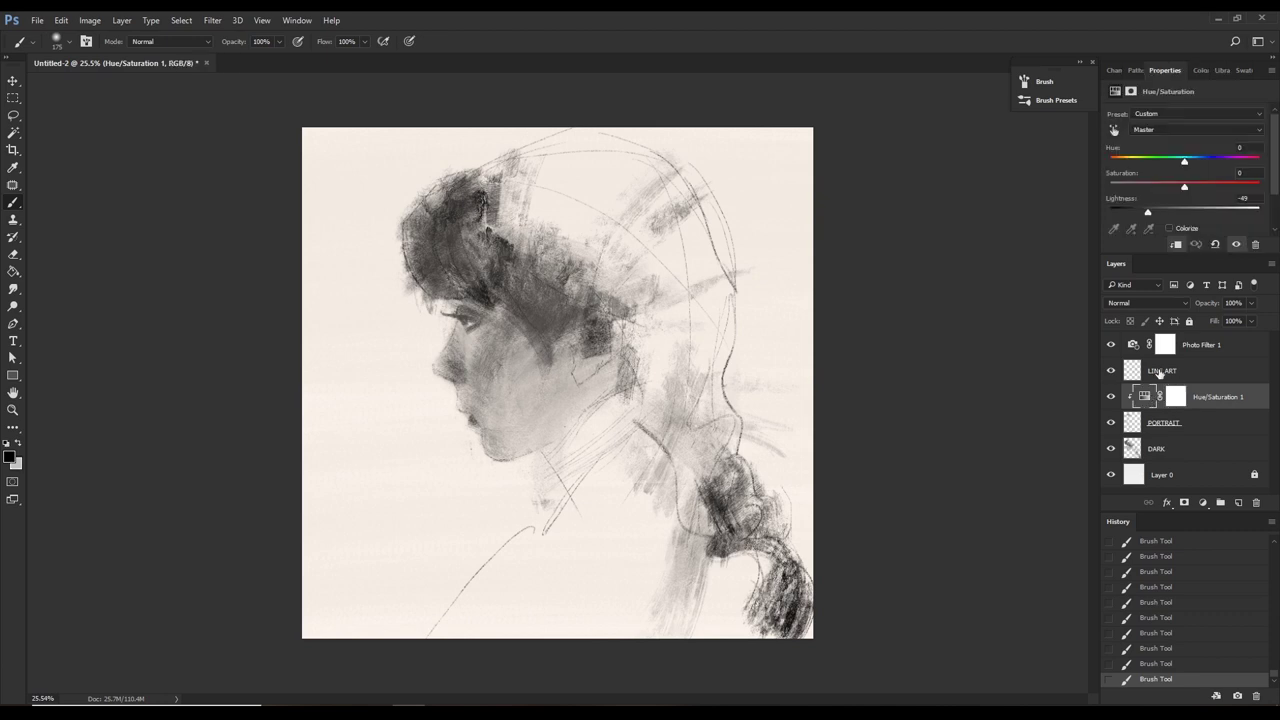
left_click_drag(1145, 213, 1142, 214)
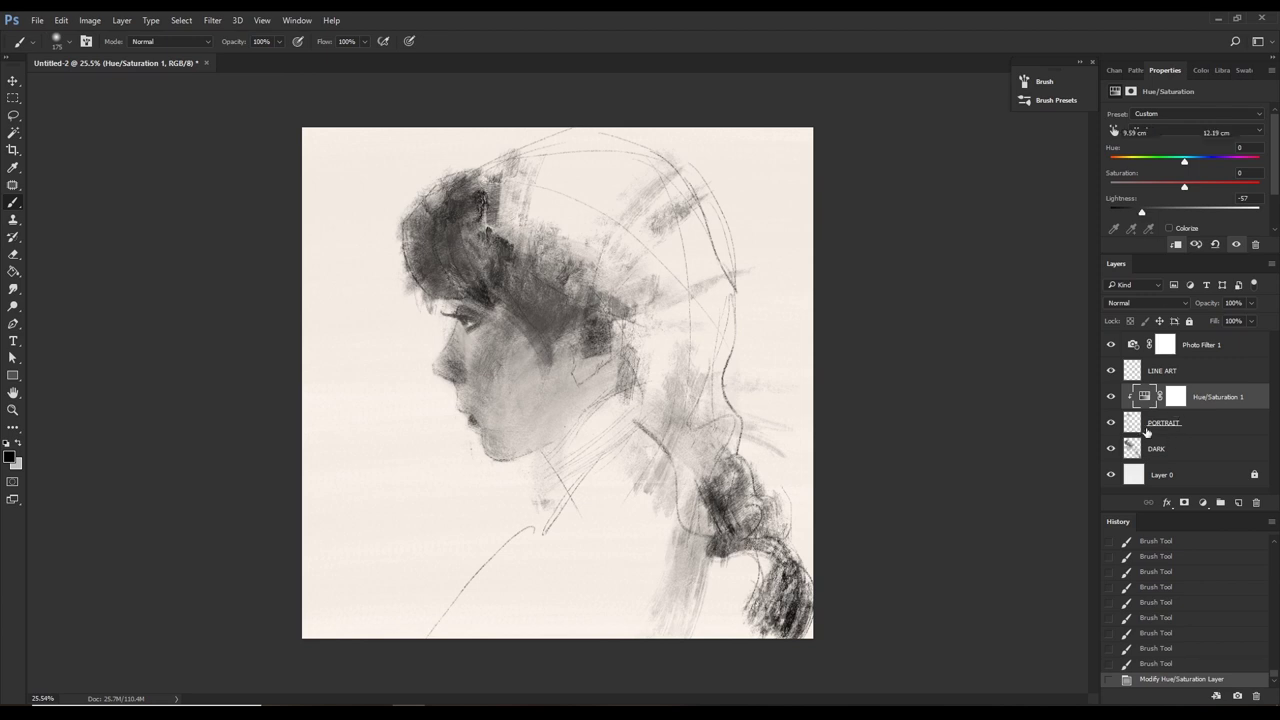
left_click_drag(1143, 428, 1161, 396)
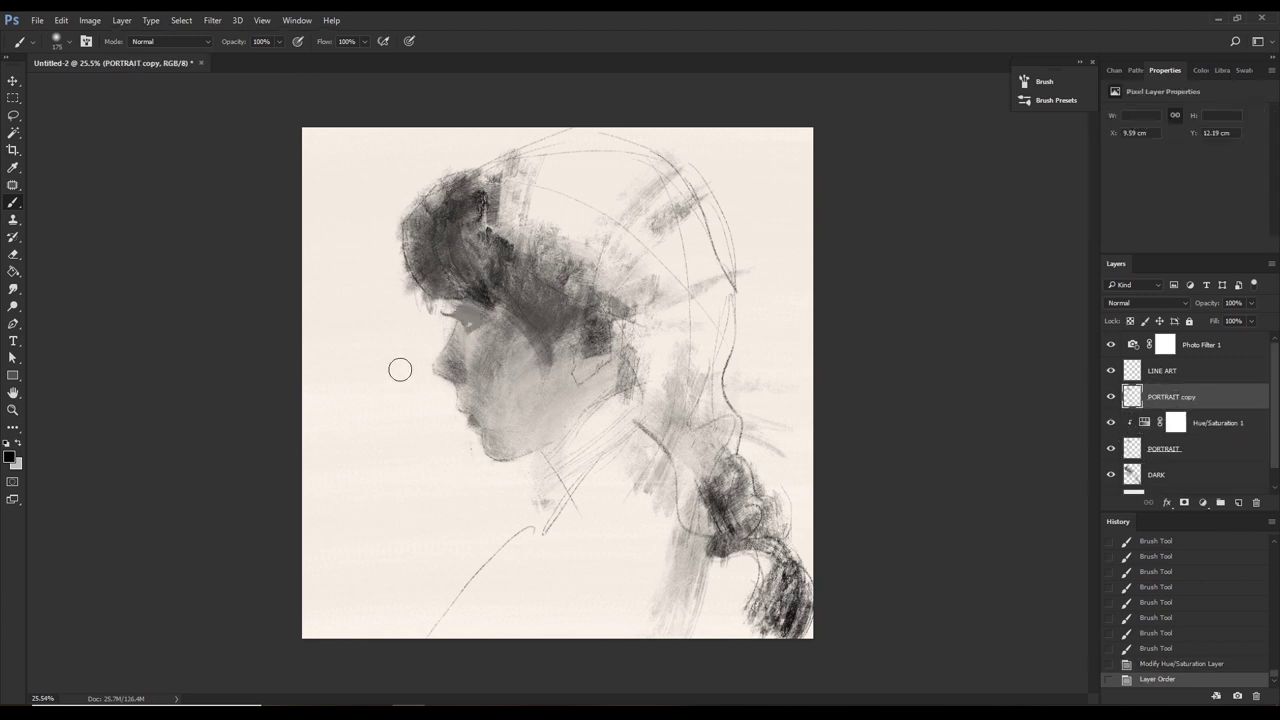
Lasso the grey patch beside the eye onto its own Layer 1, deleting the PORTRAIT copy.
key("l")
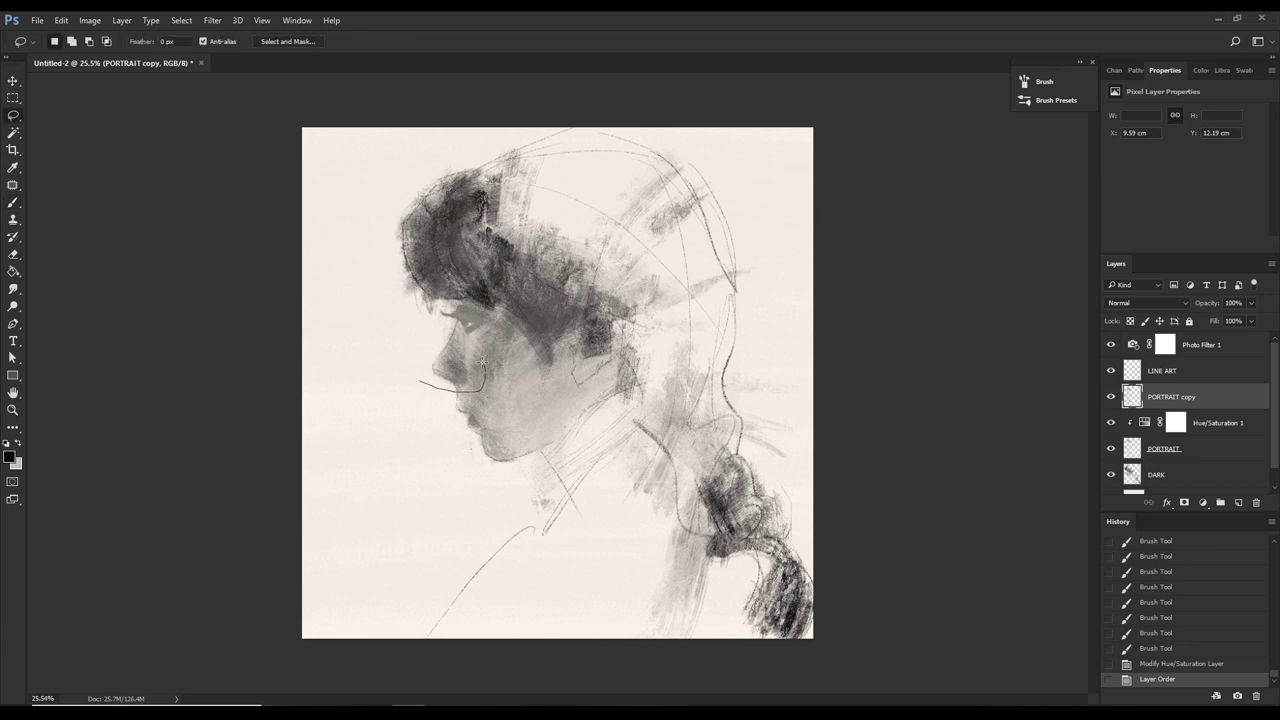
left_click_drag(425, 342, 420, 372)
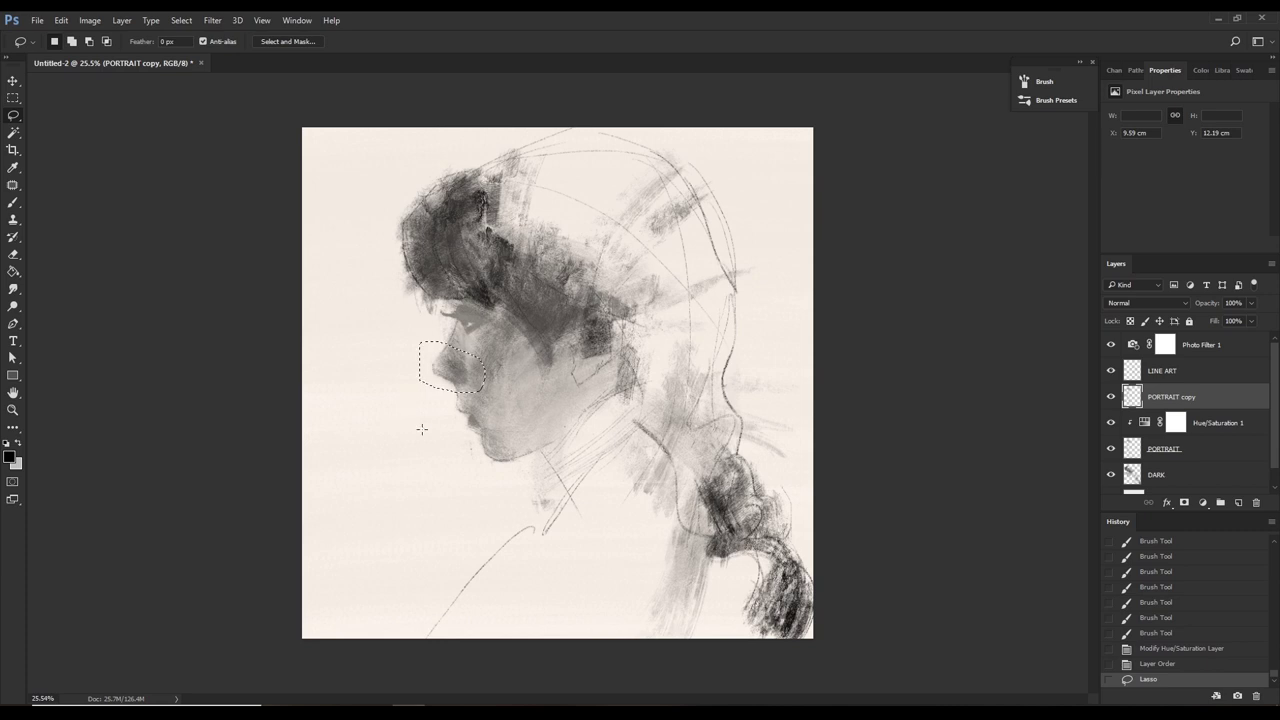
key("ctrl+x")
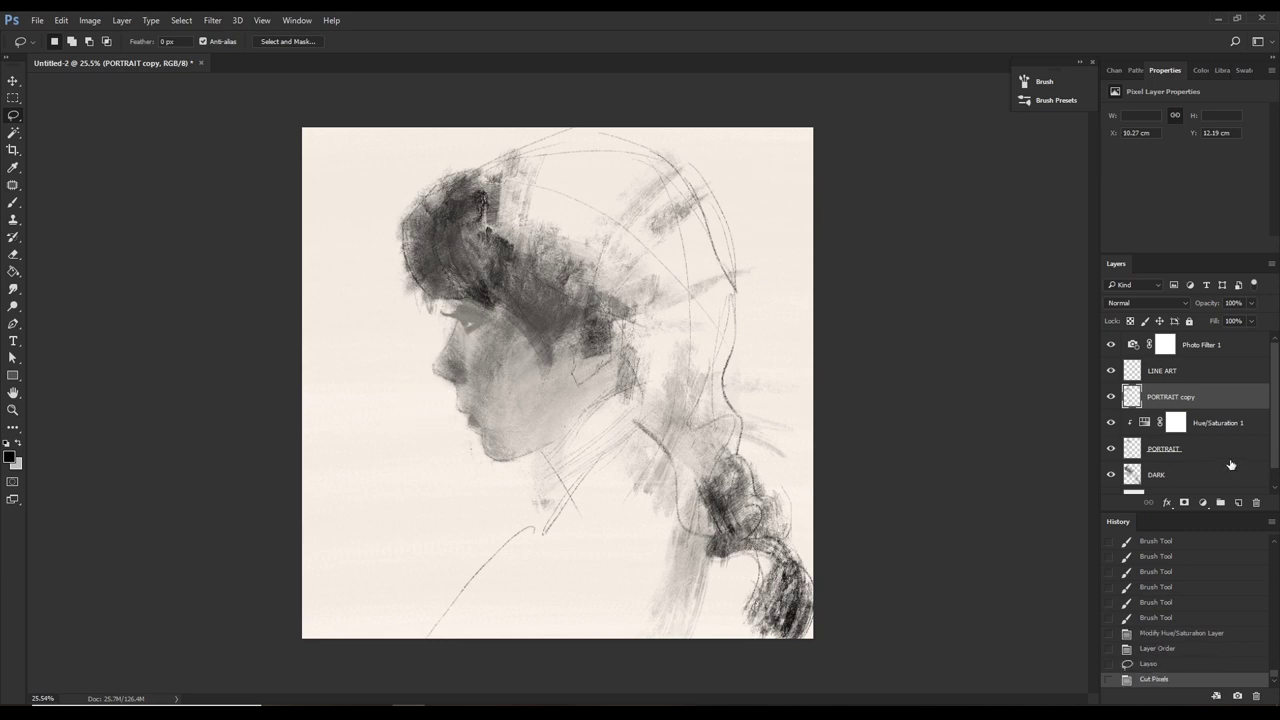
key("ctrl+shift+v")
left_click(1180, 426)
key("Delete")
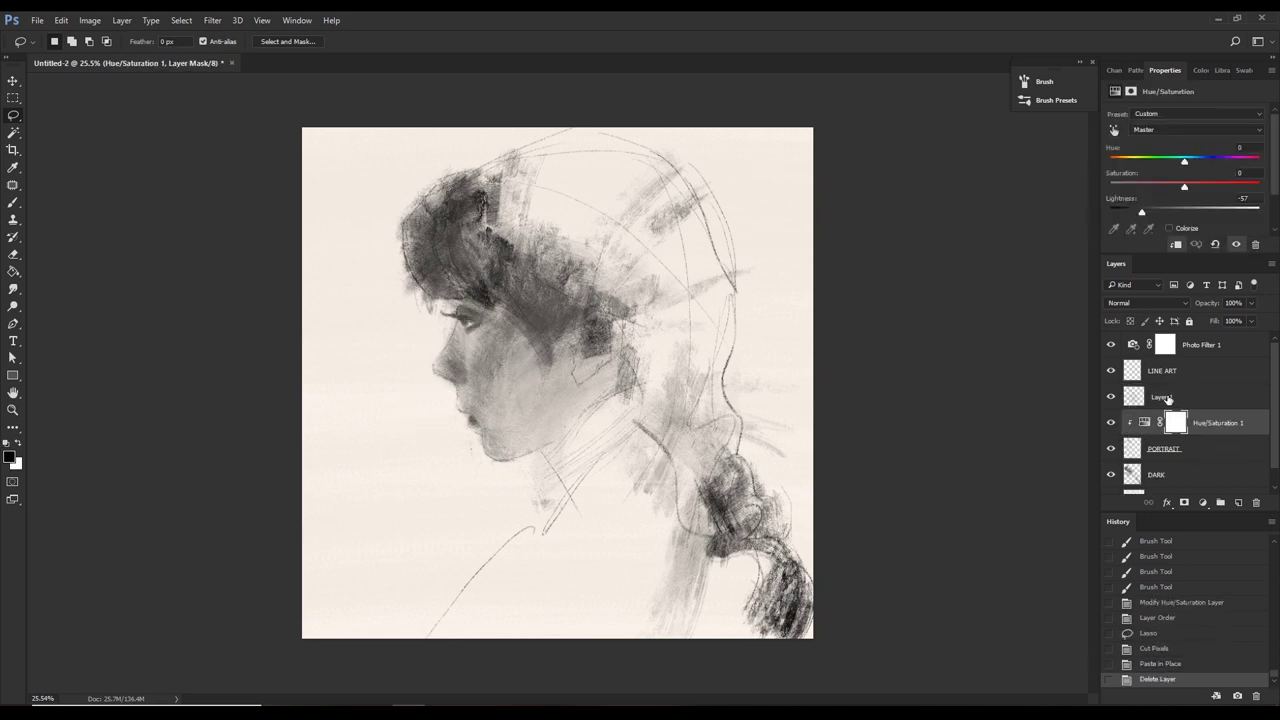
left_click(1167, 400)
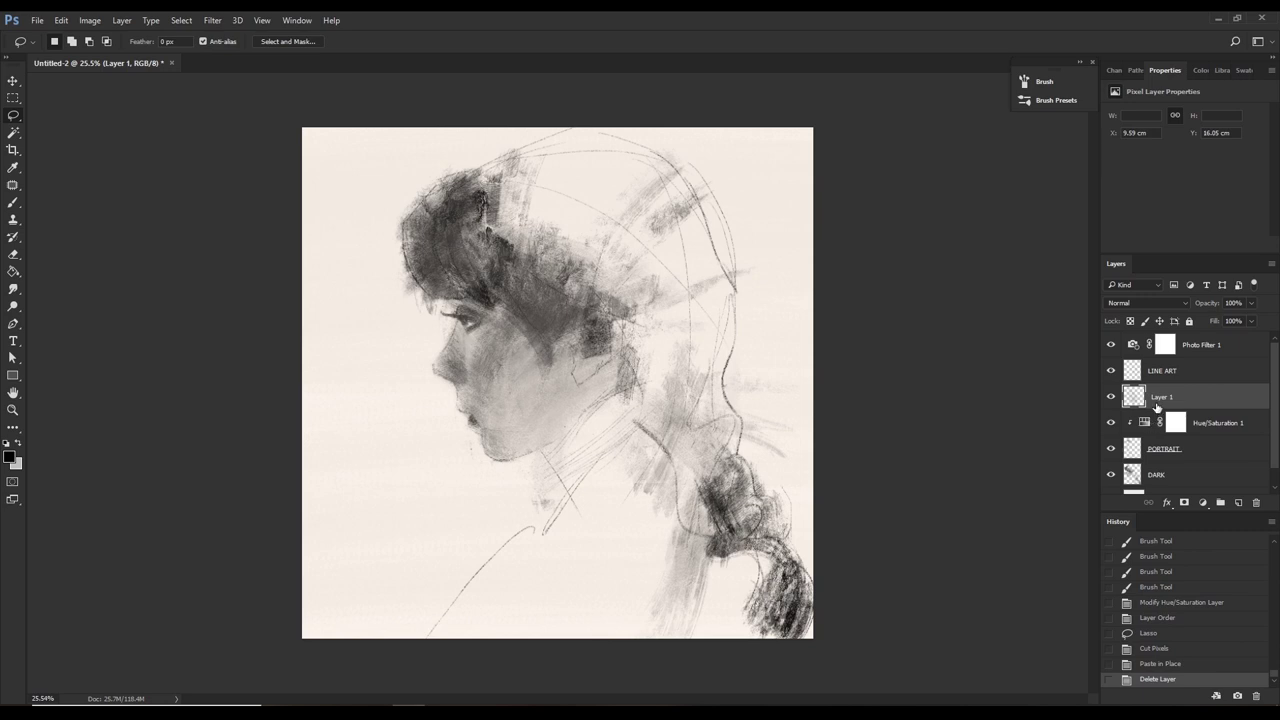
Add a Hue/Saturation copy clipped to Layer 1 at Lightness -74, then select the DARK layer.
left_click_drag(1145, 426, 1147, 410)
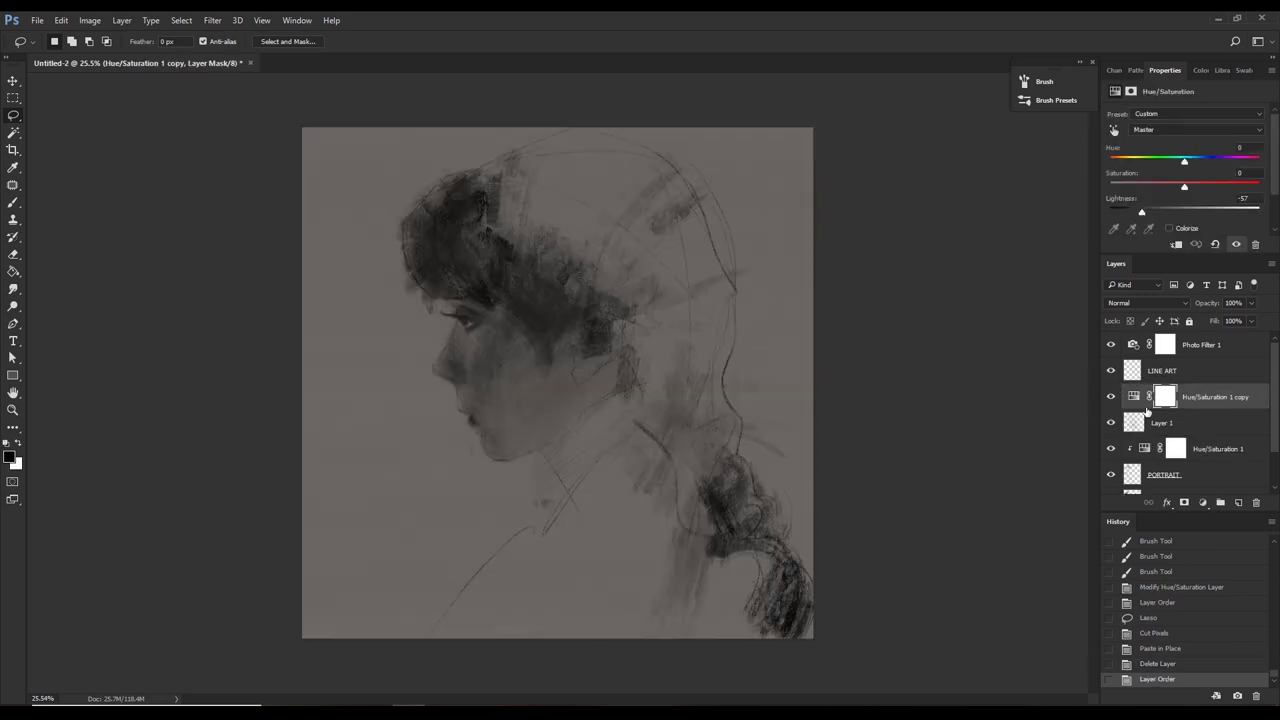
left_click(1138, 406, "alt")
left_click(1145, 399)
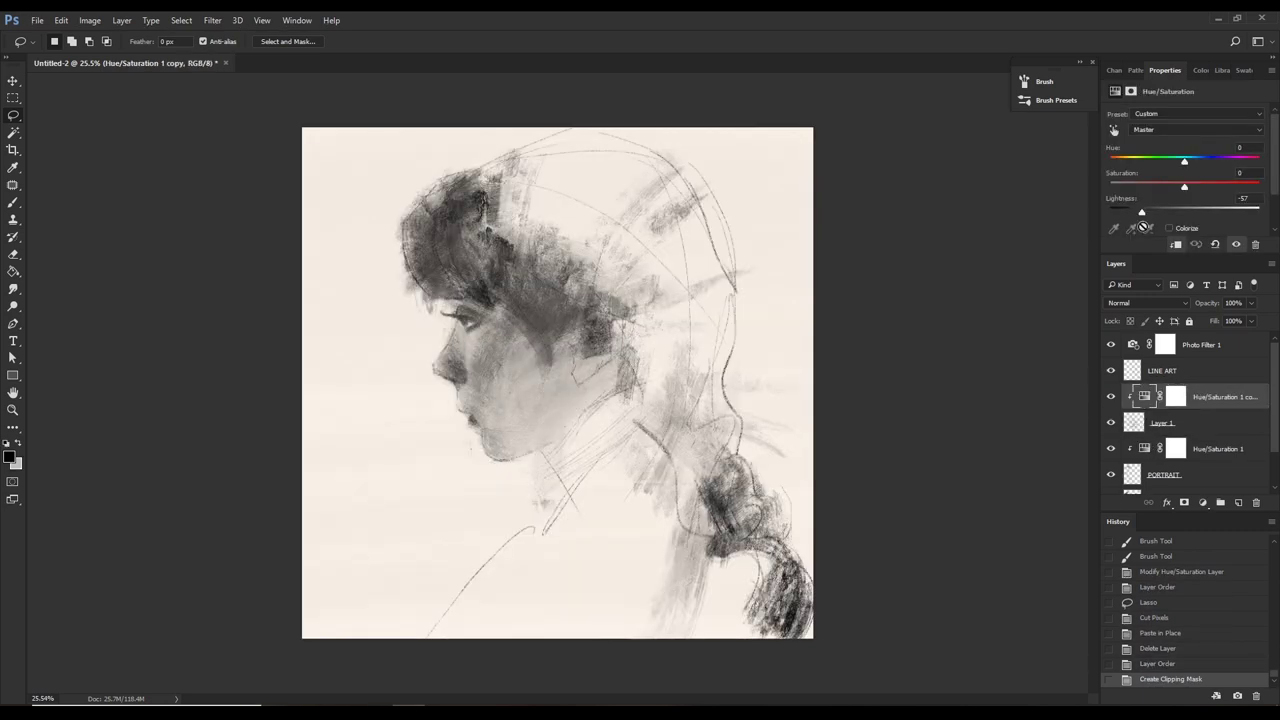
left_click_drag(1141, 213, 1051, 214)
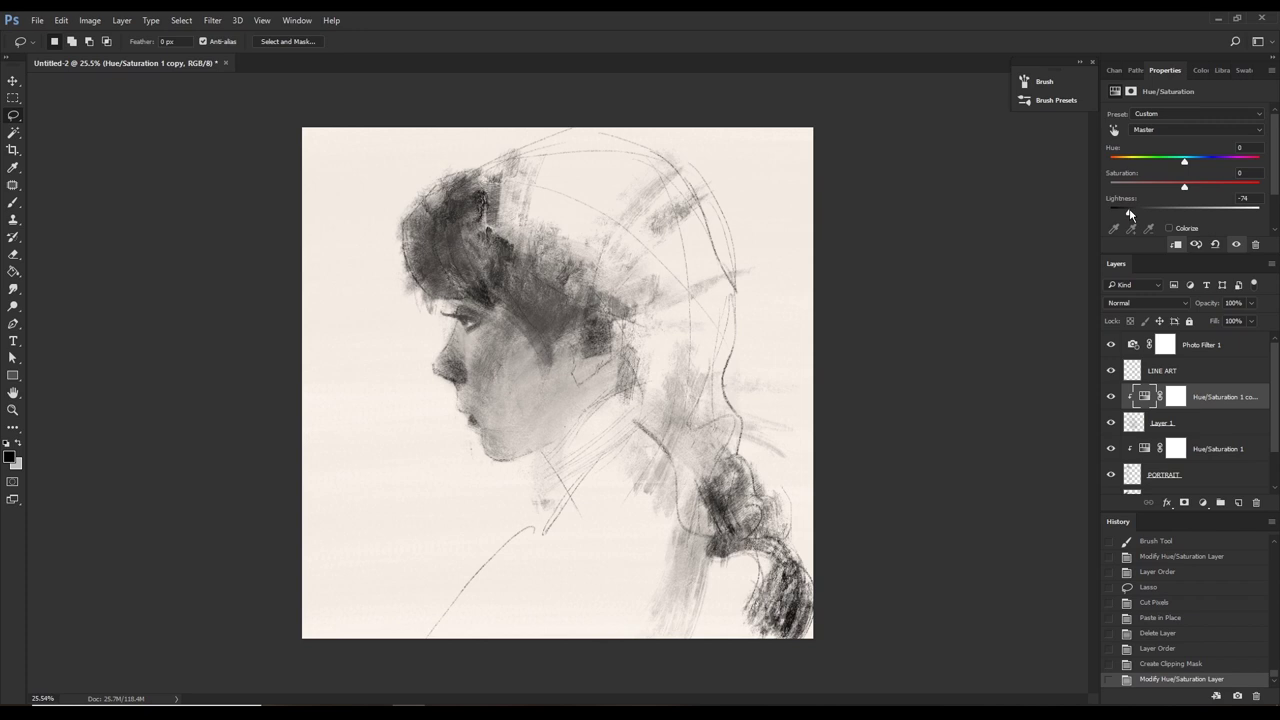
scroll(1147, 449, "down", 1)
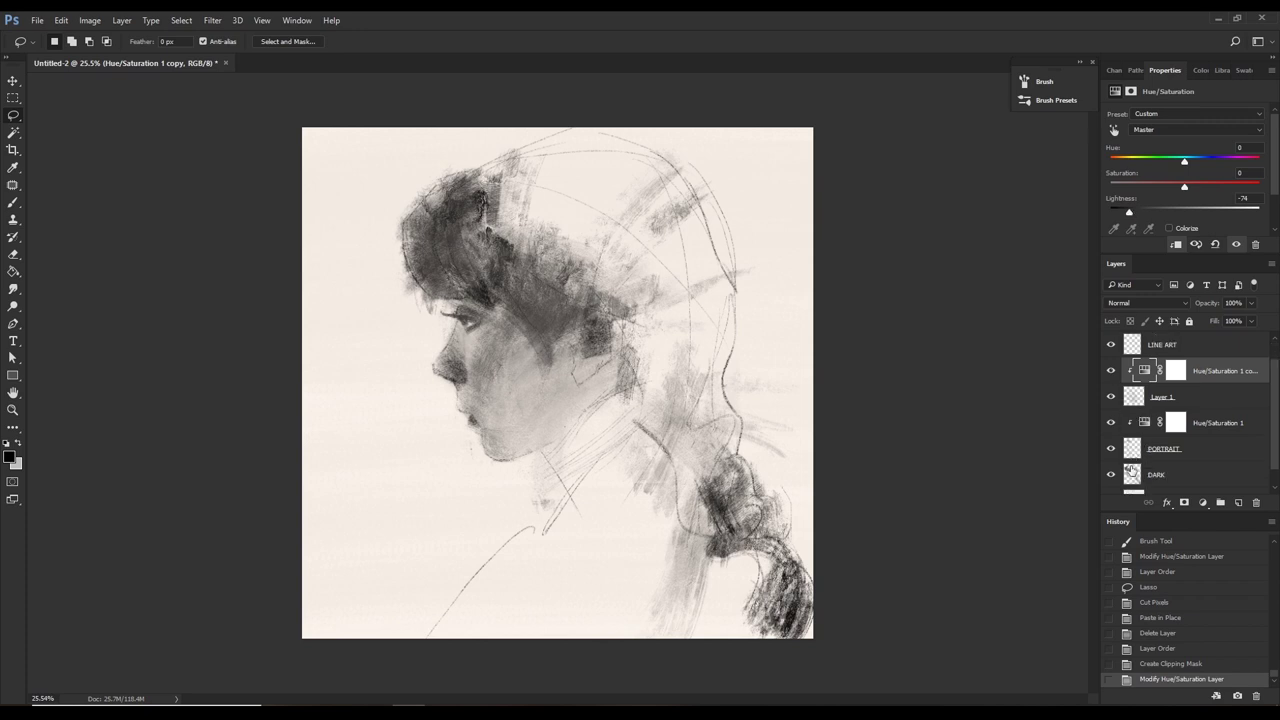
left_click(1150, 474)
left_click(1110, 474)
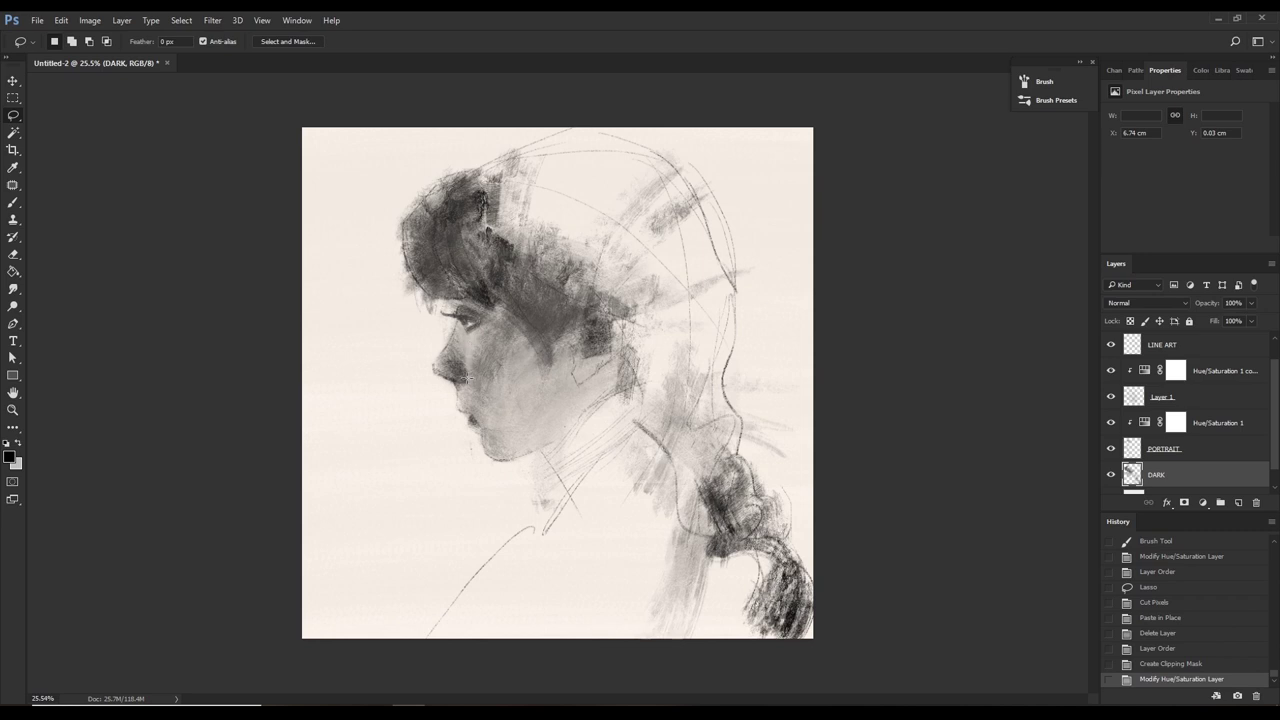
With a 125 brush, stroke near the nose and chin and dab faint shading onto the face.
key("b")
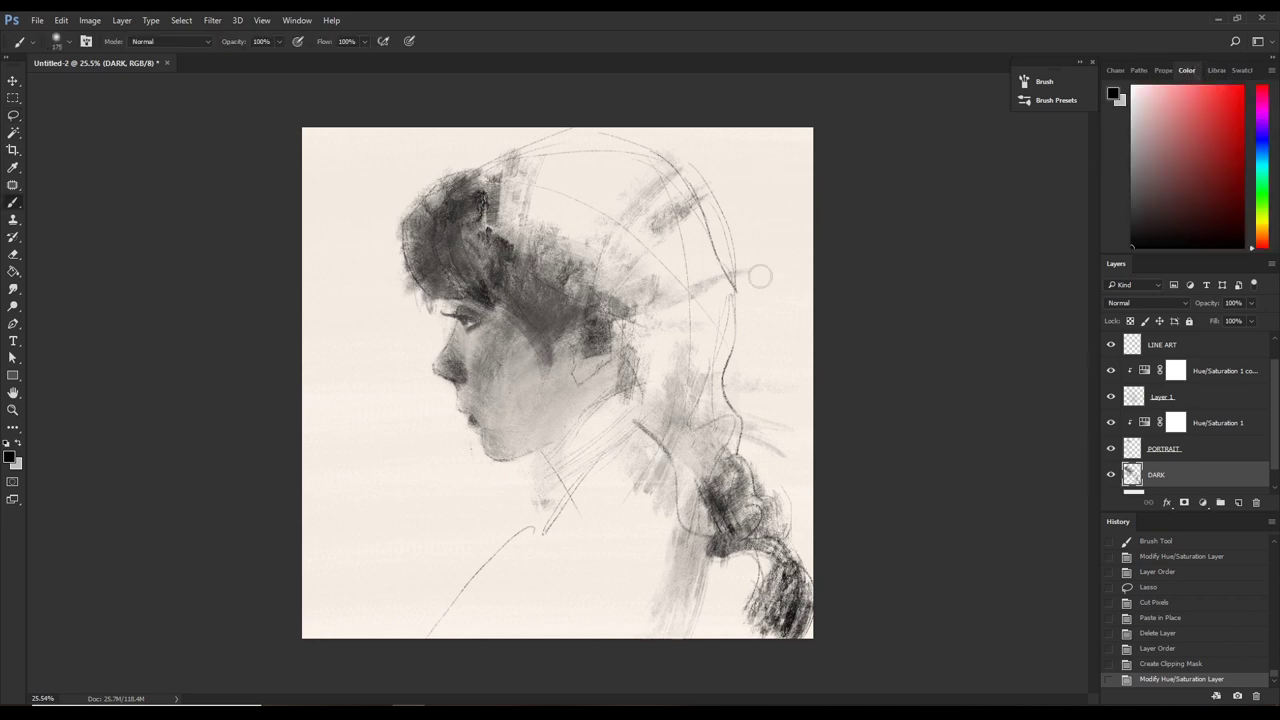
left_click(1201, 71)
key("bracketleft")
key("bracketleft")
mouse_move(440, 372)
left_mouse_down()
mouse_move(471, 379)
mouse_move(452, 378)
left_mouse_up()
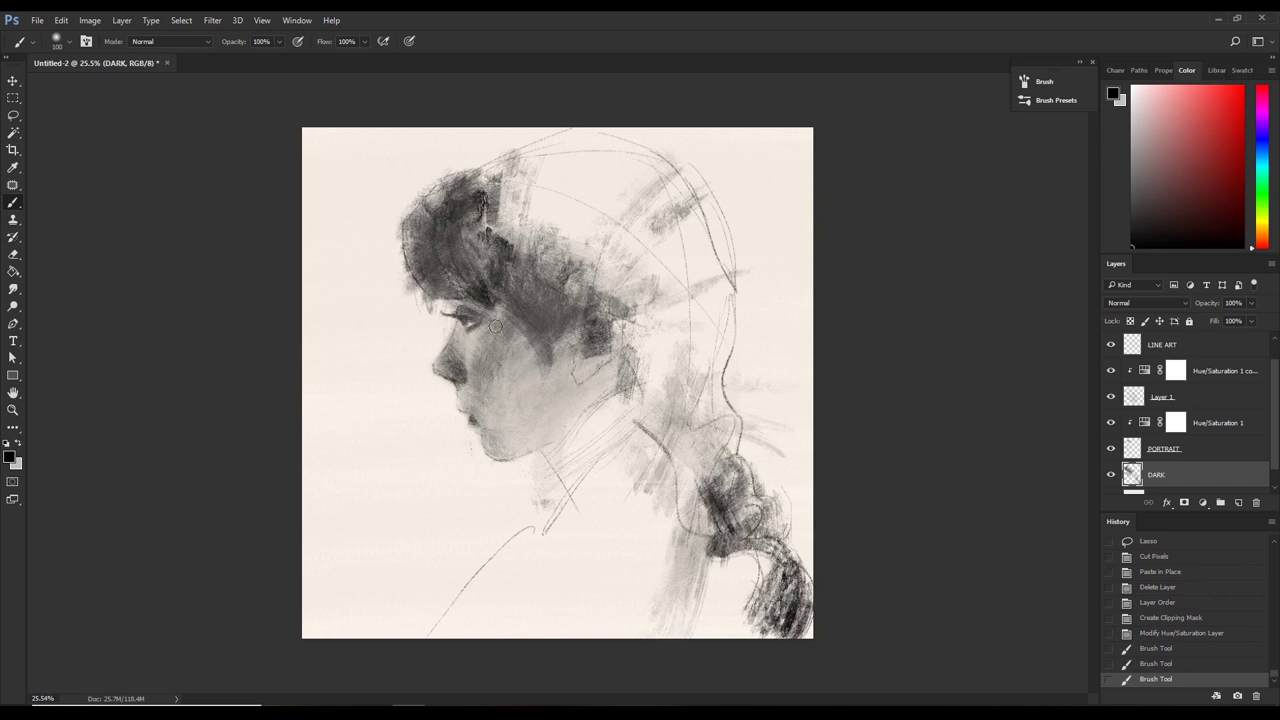
left_click(461, 314)
left_click(479, 337)
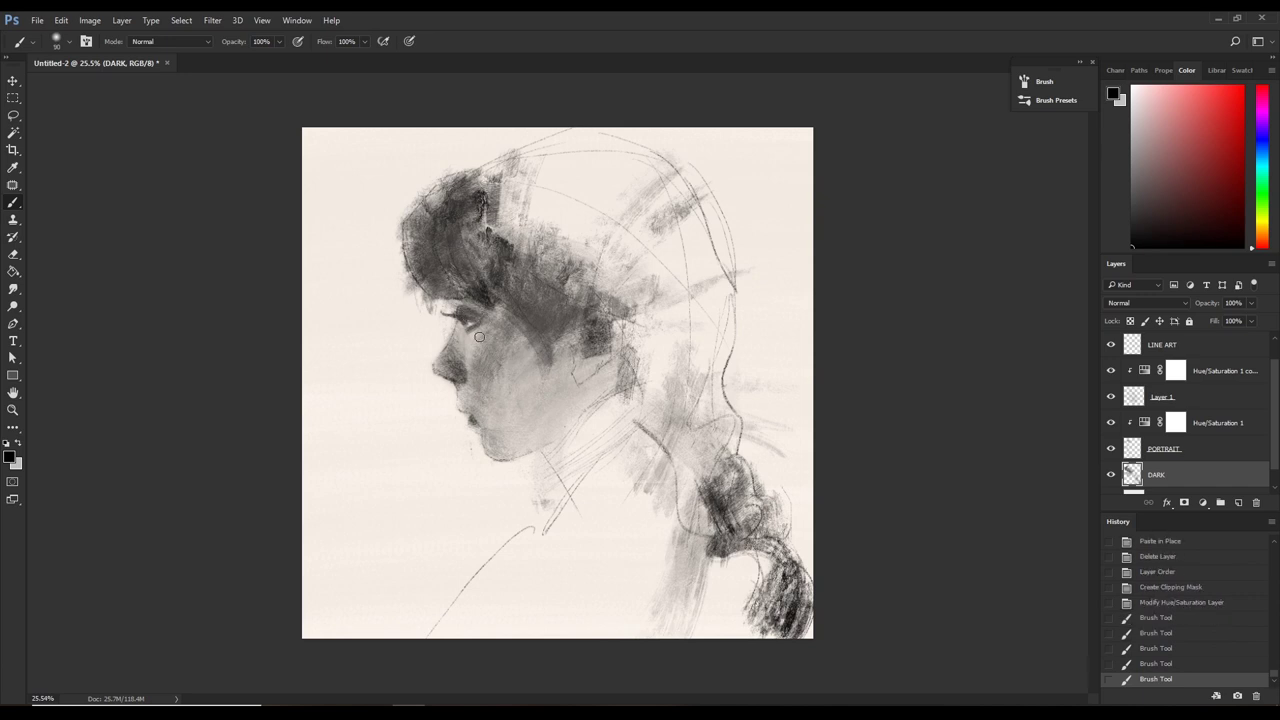
left_click_drag(465, 317, 493, 340)
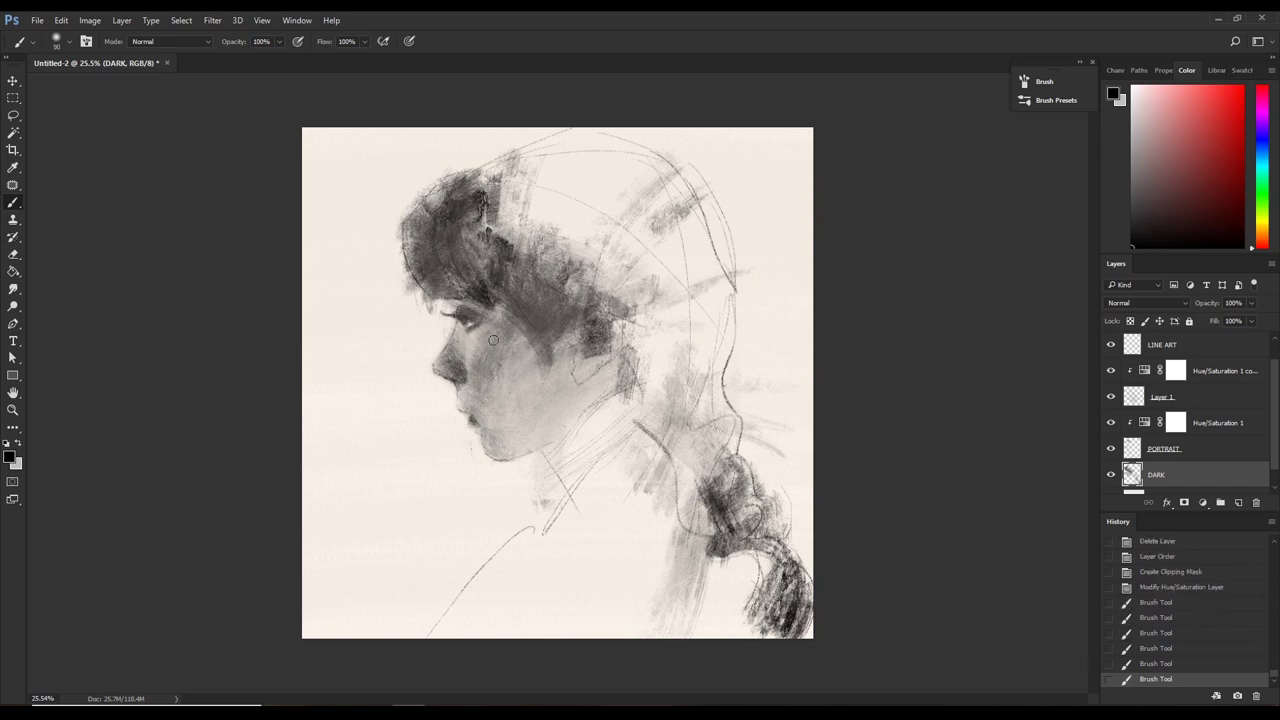
Darken the area around the eye, then shade the cheek with a 150 brush.
left_click(465, 320)
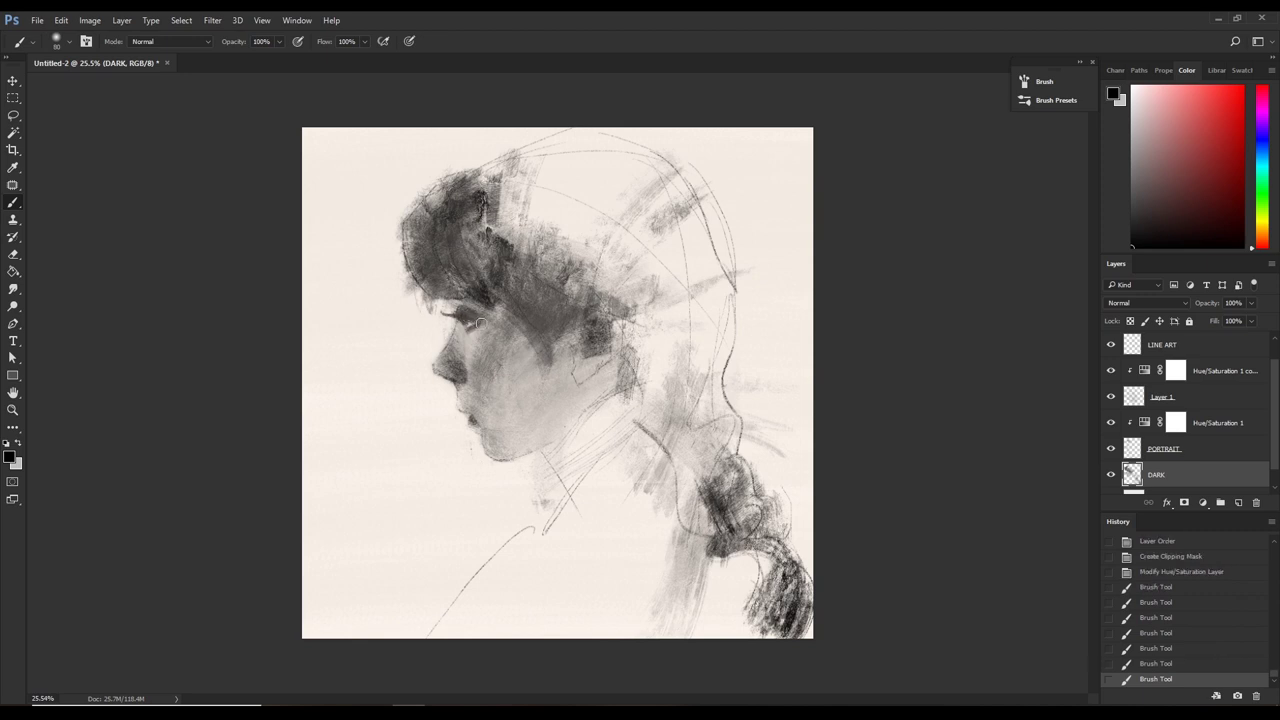
left_click(464, 305)
left_click_drag(463, 307, 445, 318)
left_click(451, 298)
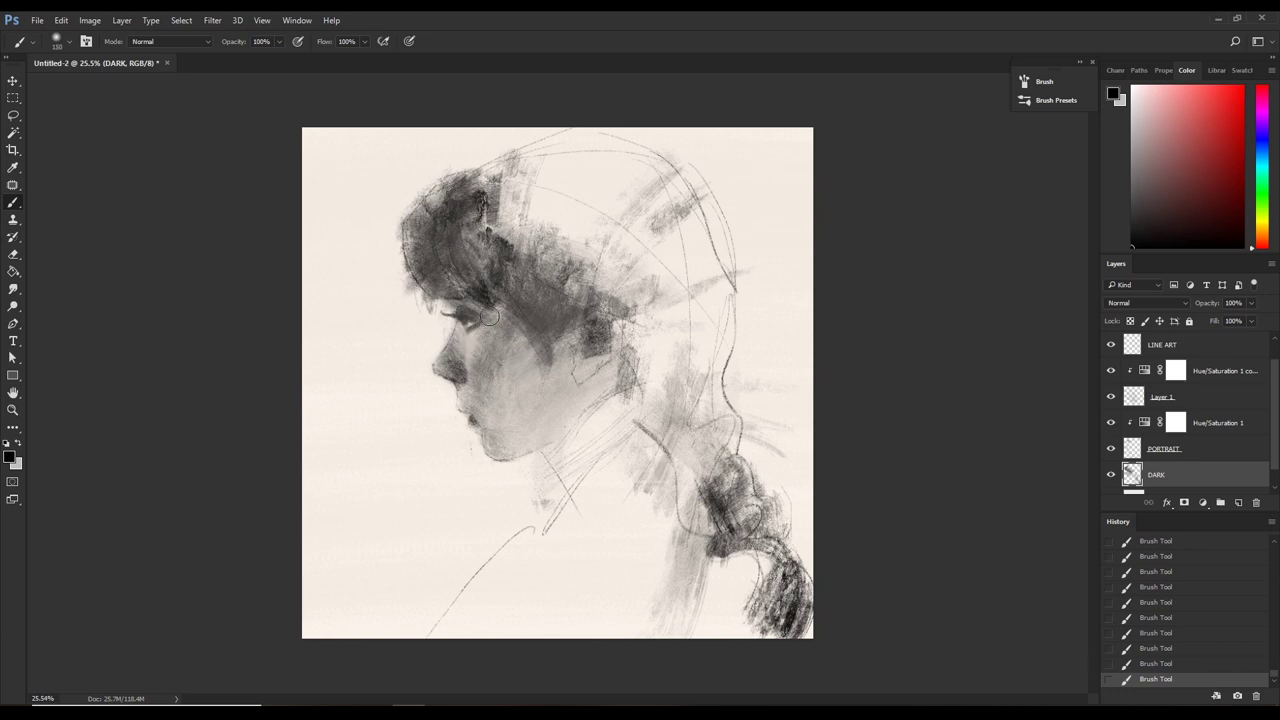
left_click_drag(482, 314, 496, 313)
key("bracketright")
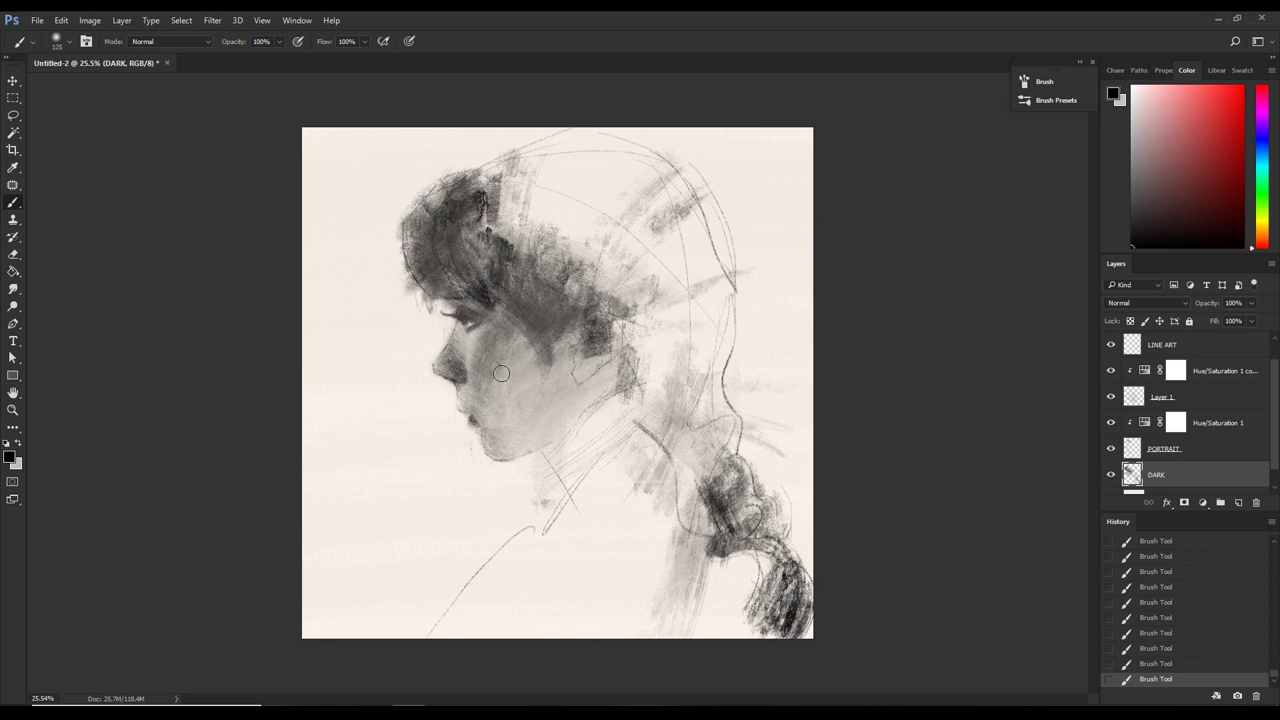
mouse_move(509, 327)
left_mouse_down()
mouse_move(512, 338)
mouse_move(508, 318)
left_mouse_up()
mouse_move(491, 398)
left_mouse_down()
mouse_move(484, 378)
mouse_move(491, 394)
left_mouse_up()
Try a stroke below the chin and discard it, settling the brush at 175.
key("bracketright")
key("bracketright")
key("bracketright")
key("bracketleft")
key("bracketright")
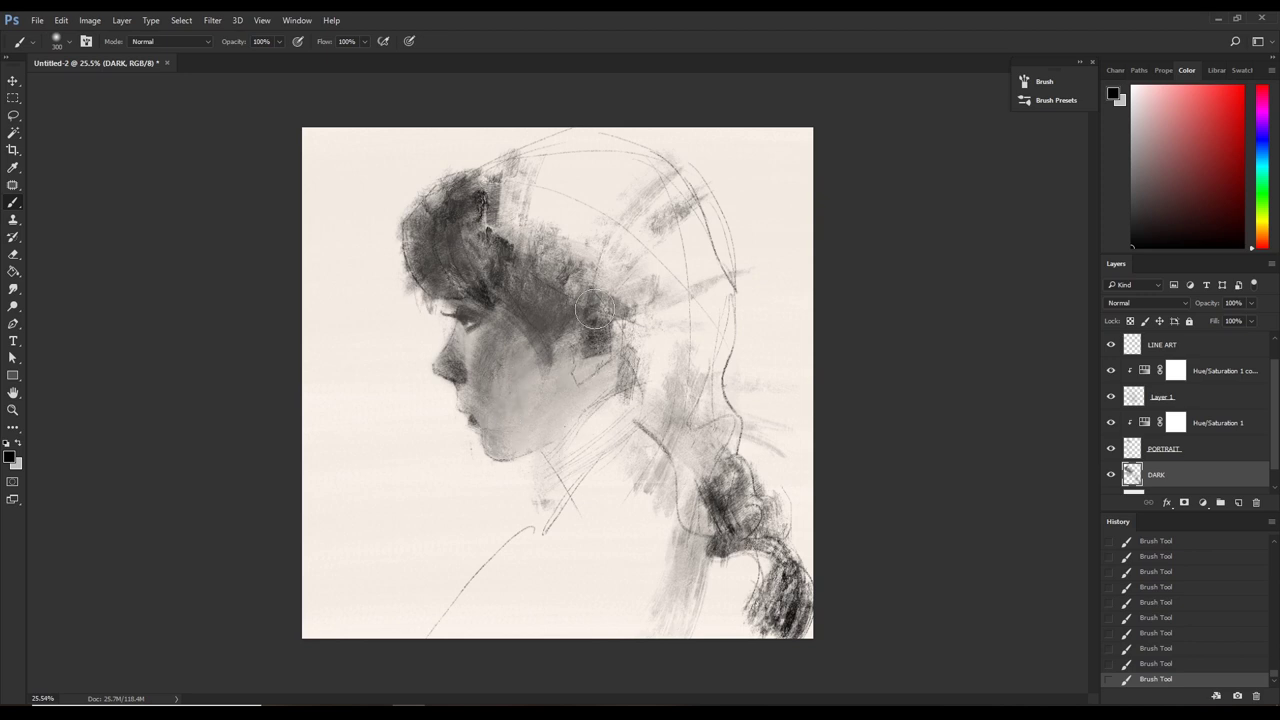
key("bracketleft")
key("bracketleft")
key("bracketleft")
key("bracketright")
key("bracketright")
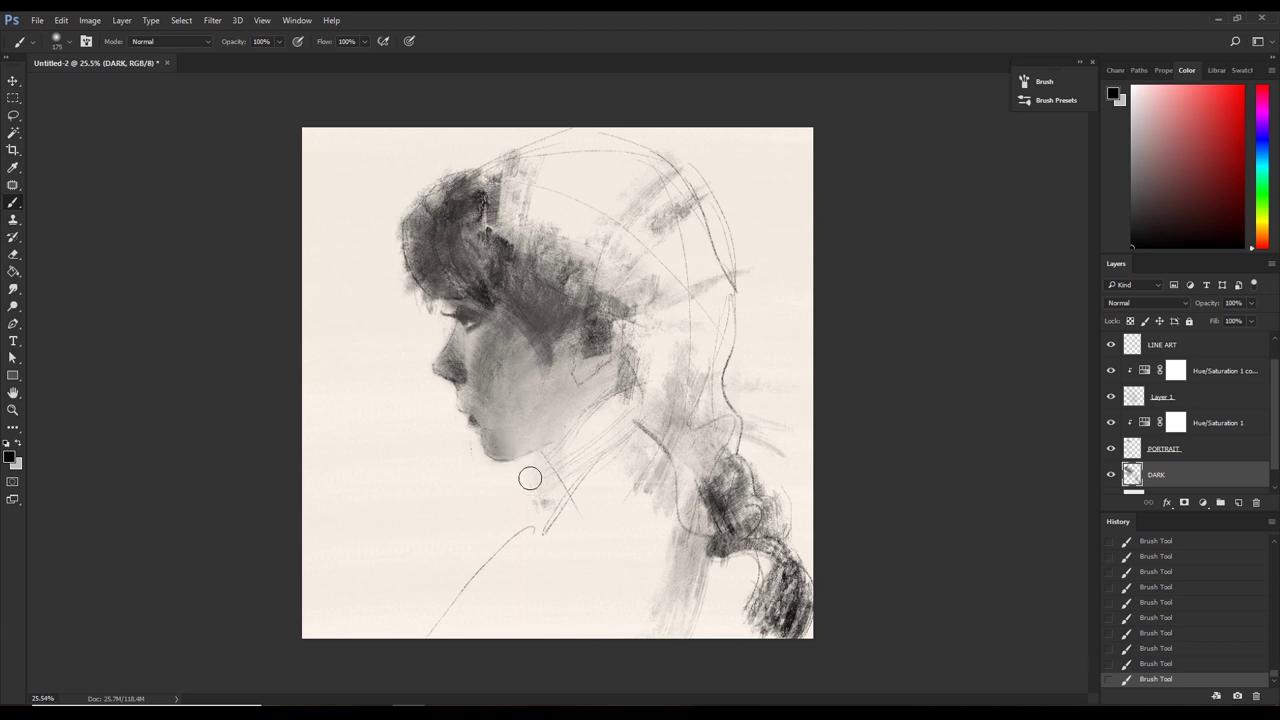
left_click_drag(528, 482, 523, 500)
key("ctrl+z")
key("bracketleft")
key("ctrl+z")
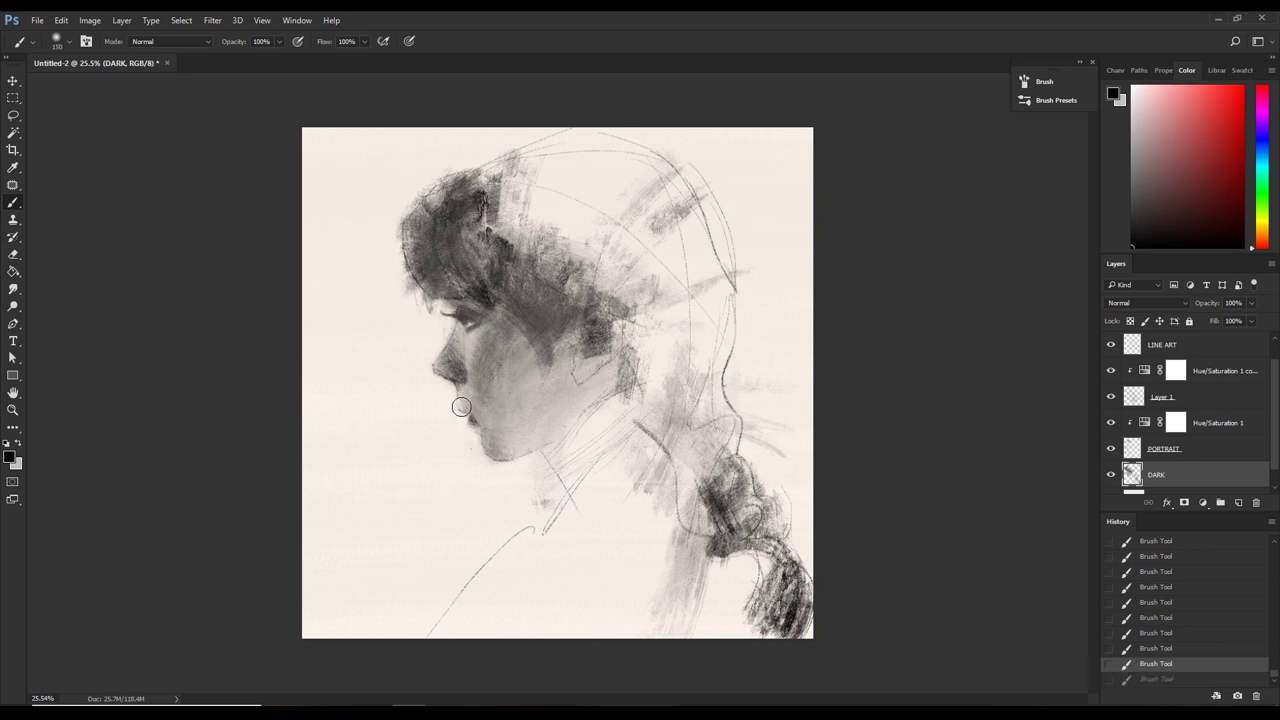
key("ctrl+z")
key("ctrl+z")
key("ctrl+z")
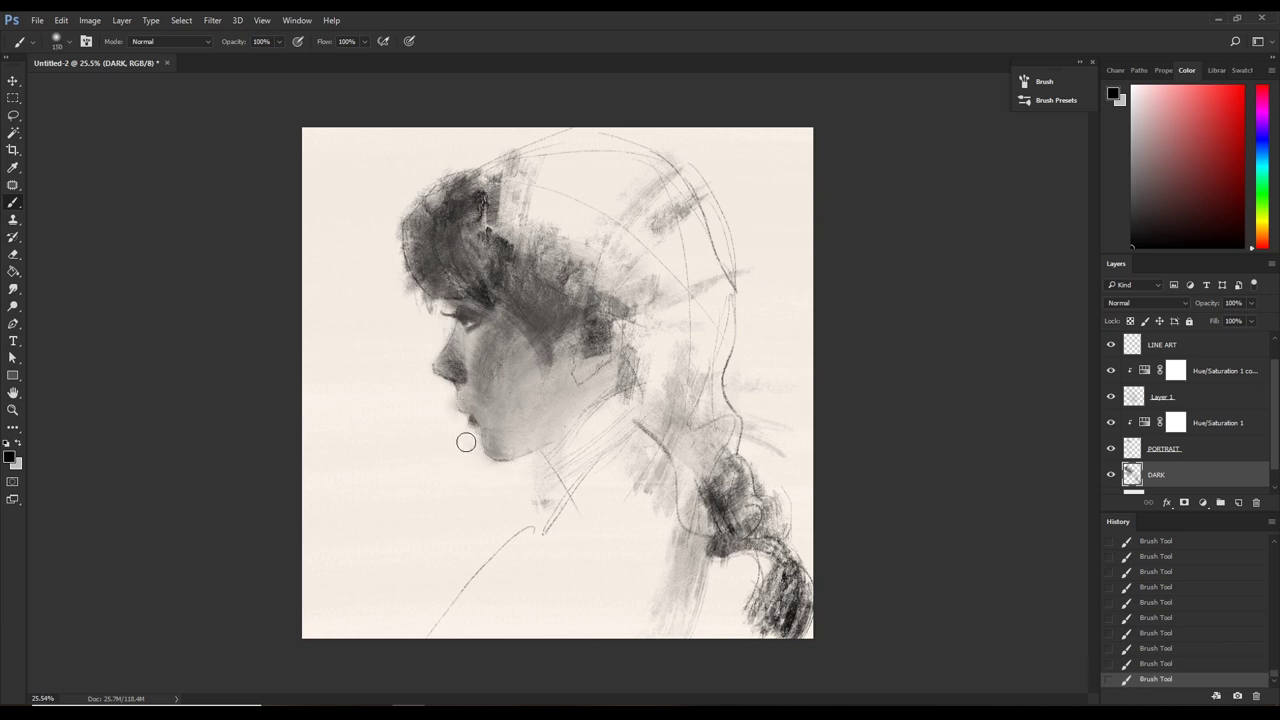
key("bracketright")
Paint canvas-sampled light grey below the chin, comparing with and without the stroke.
key("i")
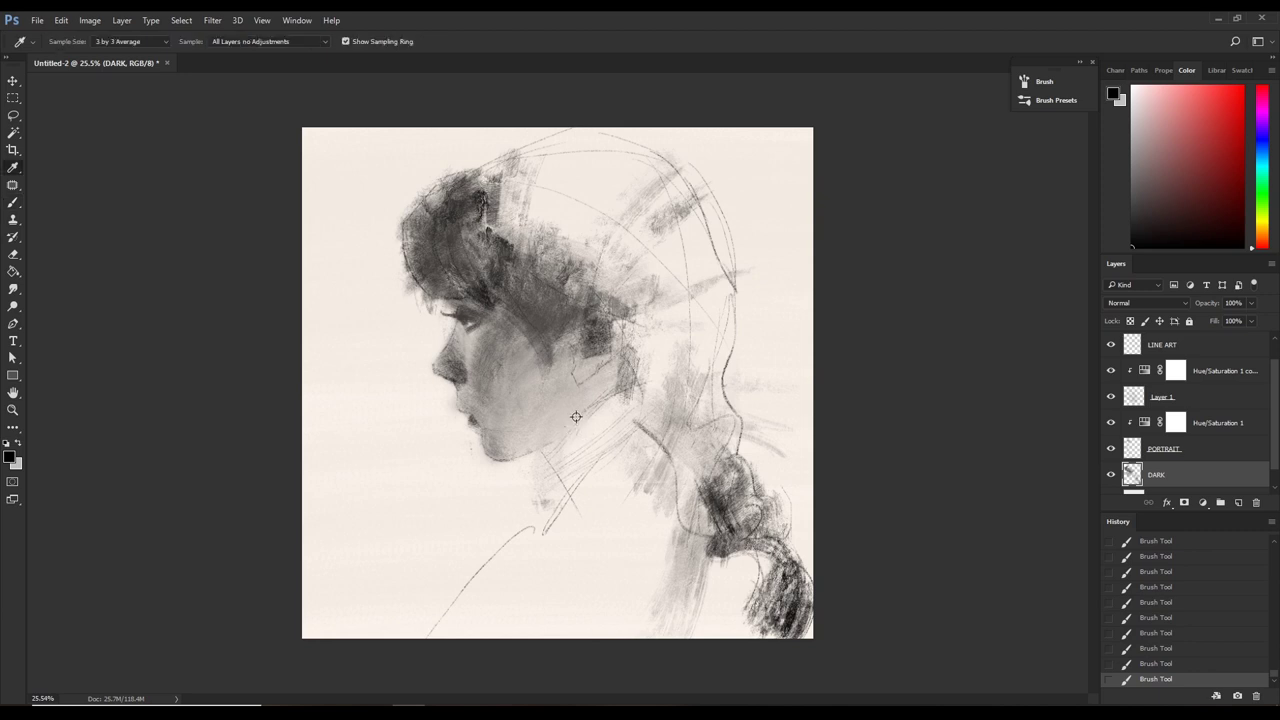
left_click(568, 410, "alt")
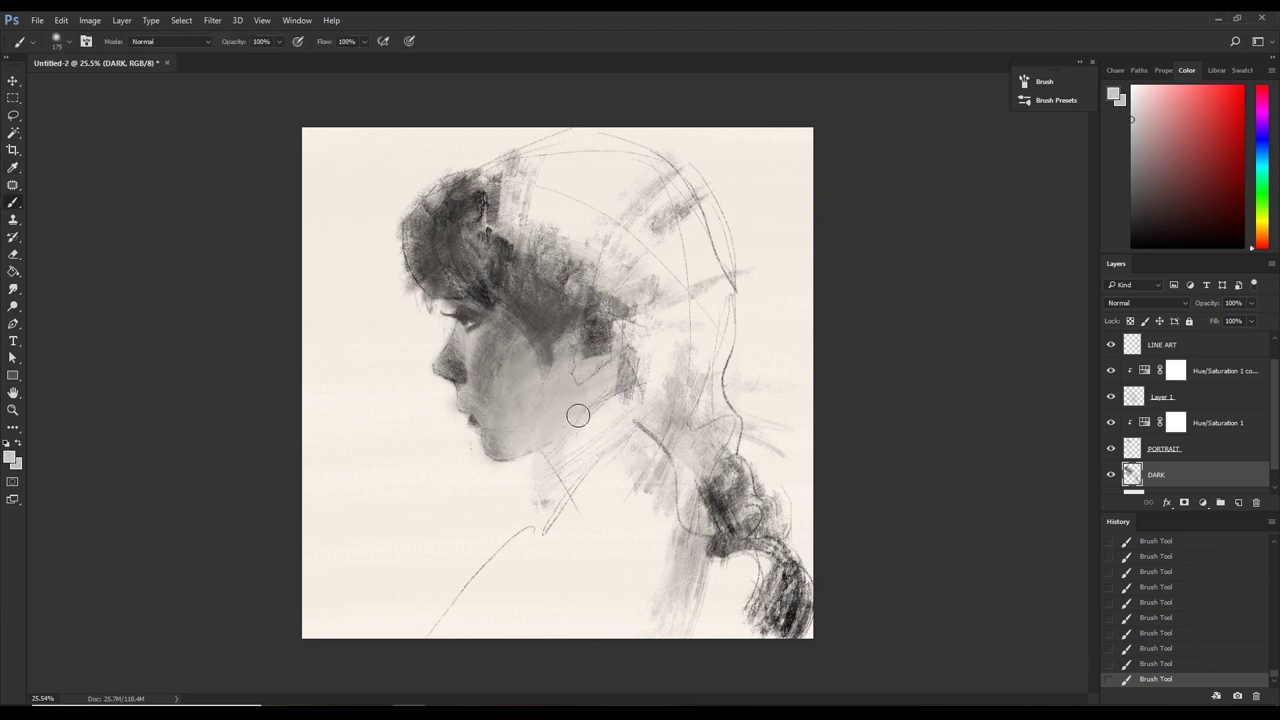
left_click(506, 418, "alt")
left_click_drag(529, 454, 505, 455)
left_click(496, 453, "alt")
key("ctrl+z")
key("d")
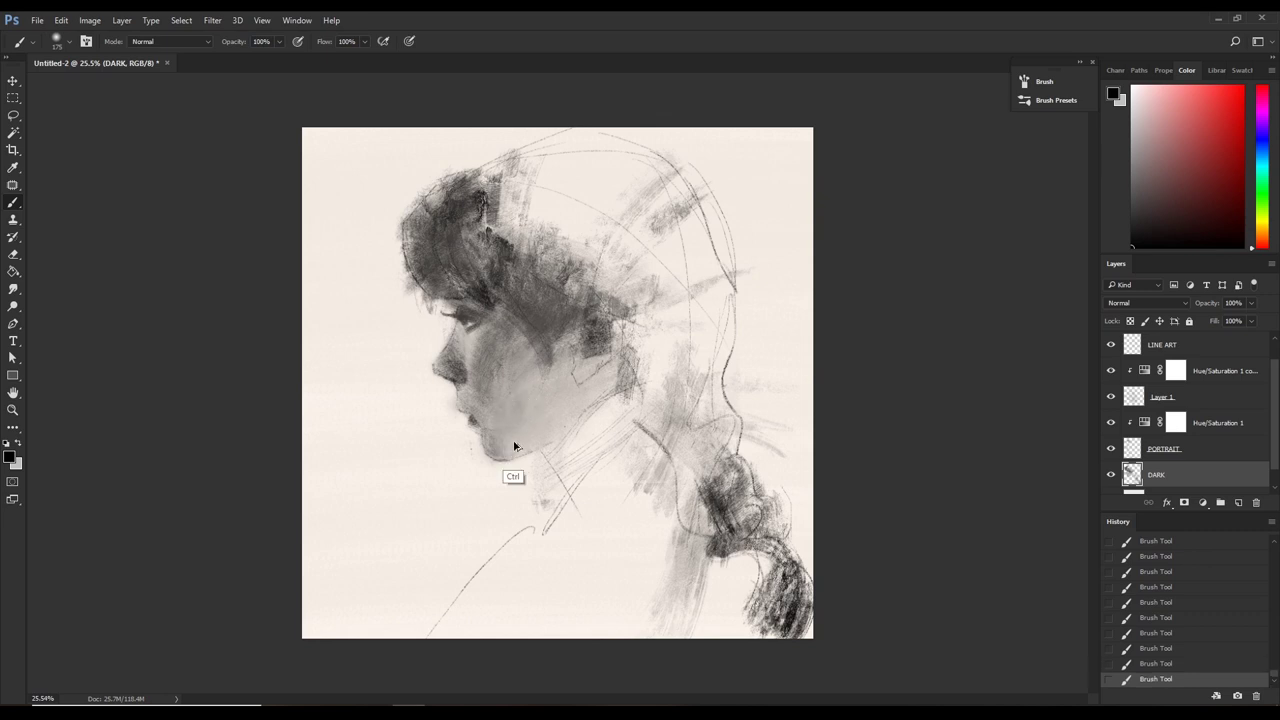
key("ctrl+z")
key("ctrl+z")
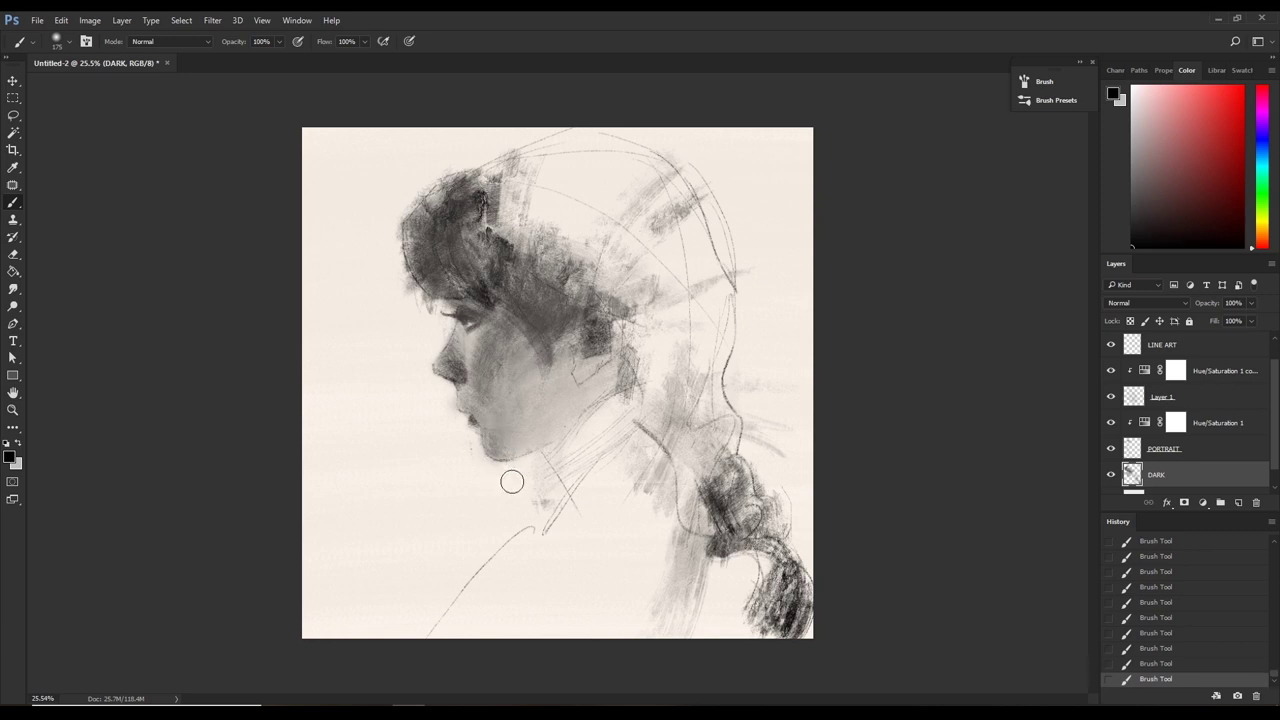
key("ctrl+z")
With a 200 brush, repaint a faint sampled-grey stroke on the cheek, then shrink to 90.
key("bracketright")
left_click(608, 399, "alt")
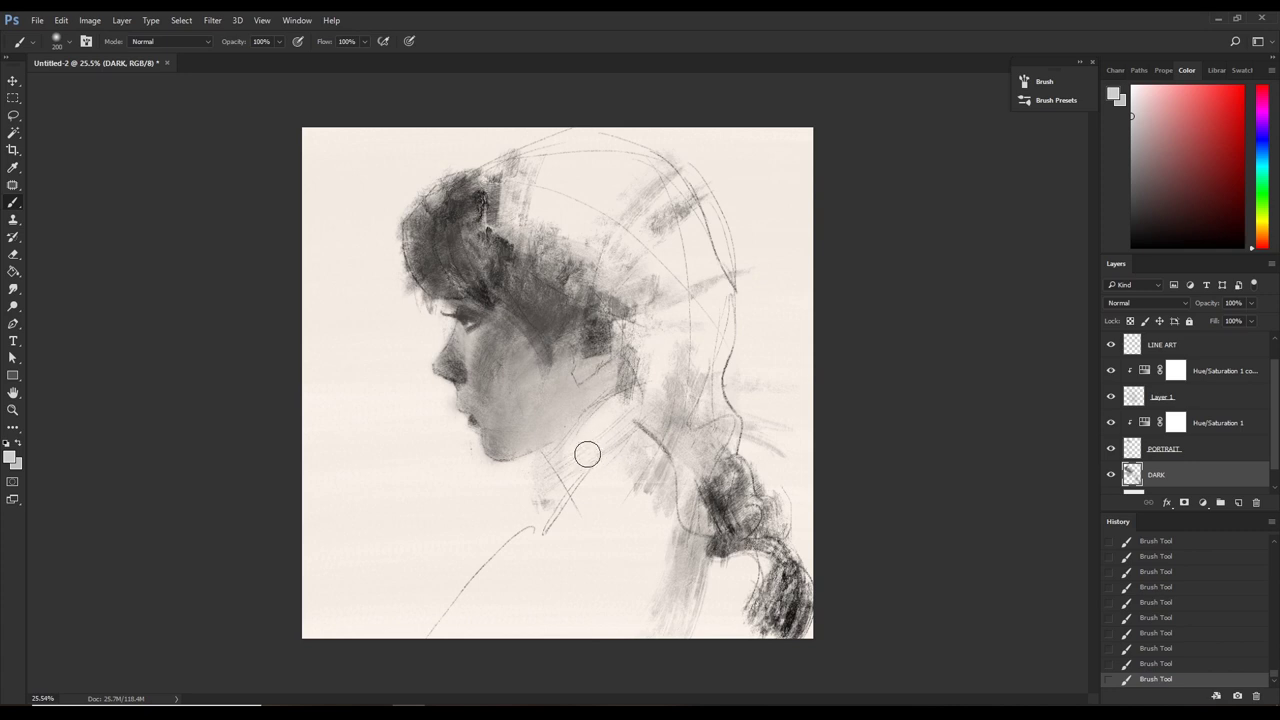
left_click(477, 363, "alt")
key("ctrl+z")
key("ctrl+z")
key("ctrl+z")
left_click_drag(484, 333, 476, 351)
left_click(414, 334, "alt")
key("bracketleft")
key("ctrl+z")
key("ctrl+z")
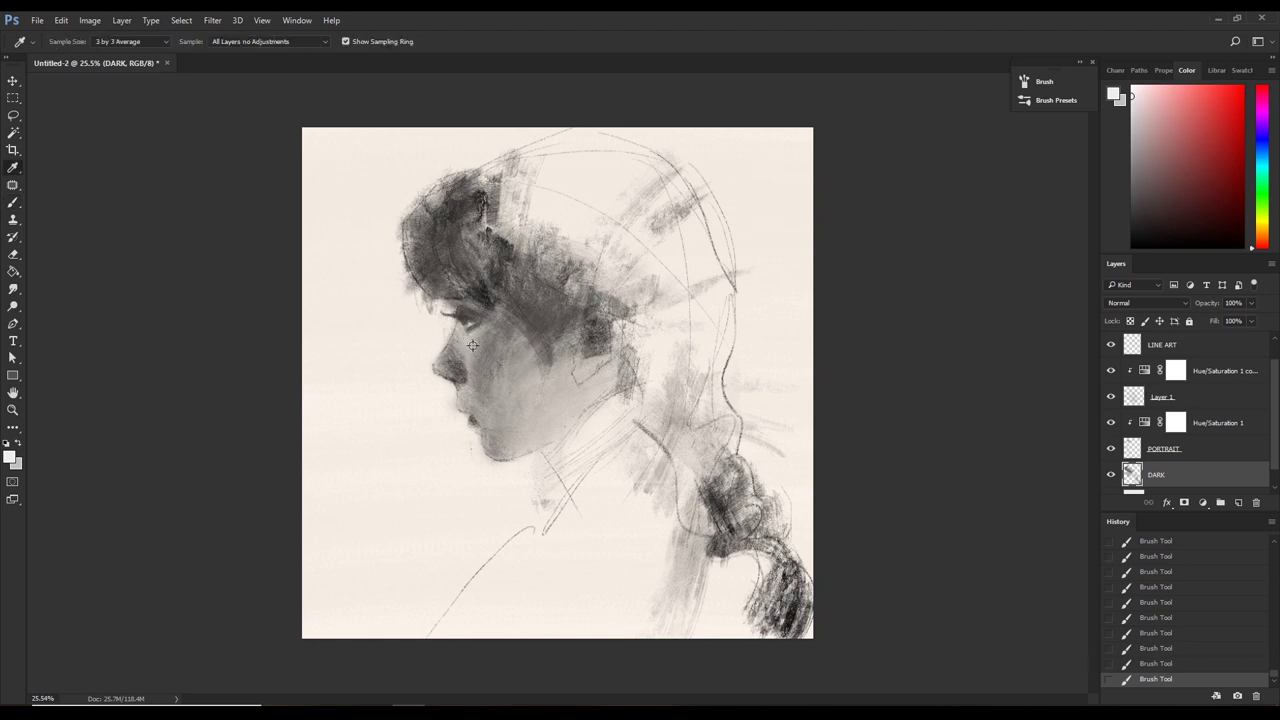
Resample new greys from the face with the eyedropper and return to the brush.
left_click(470, 342, "alt")
key("ctrl+z")
key("ctrl+z")
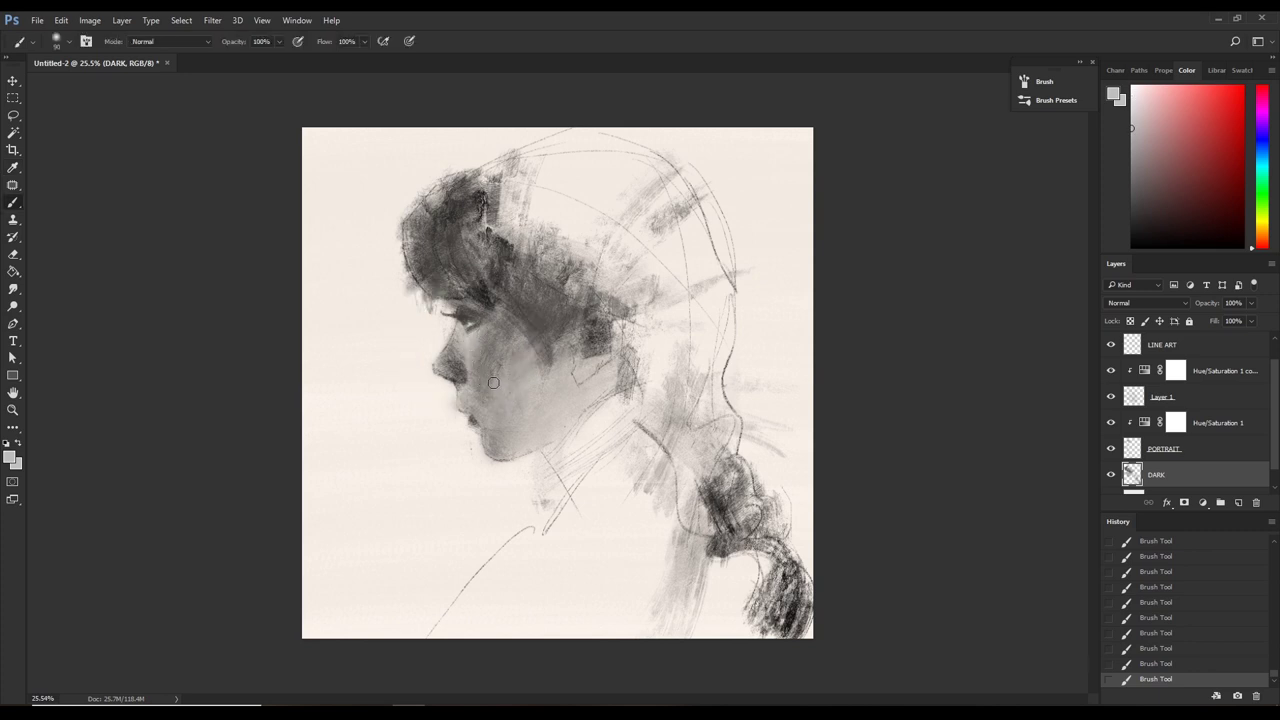
key("i")
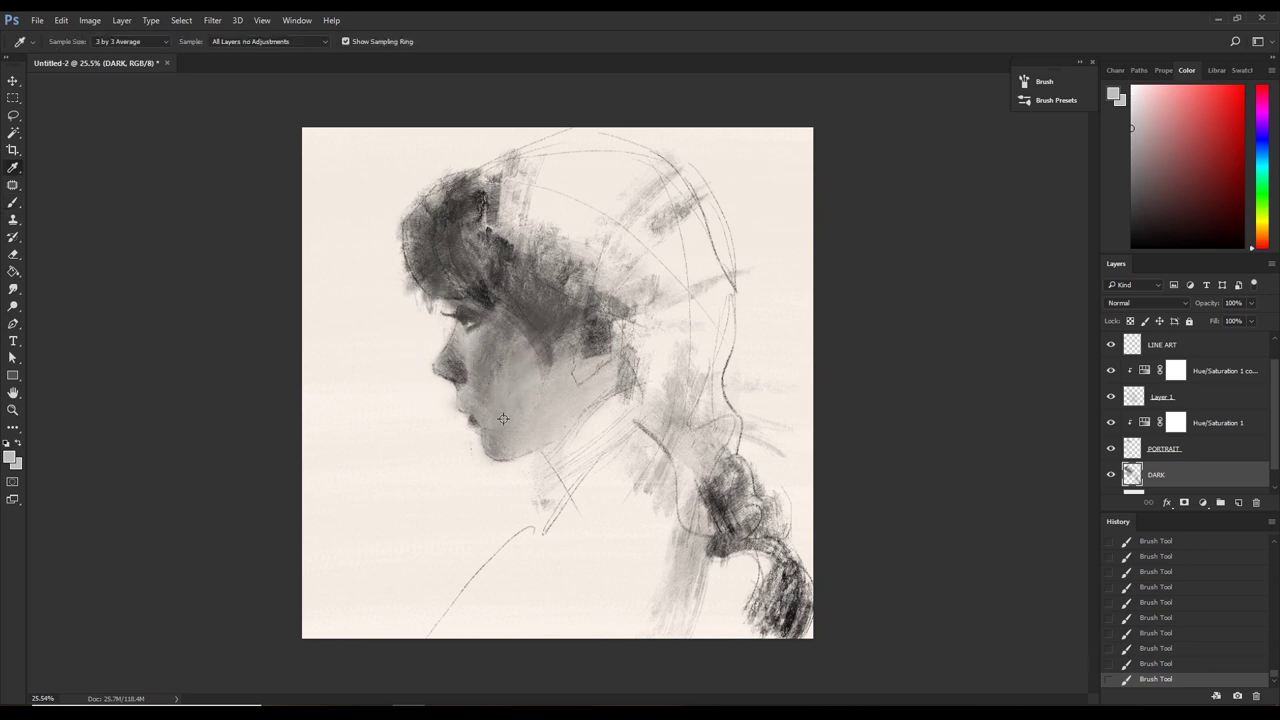
left_click(470, 378)
key("b")
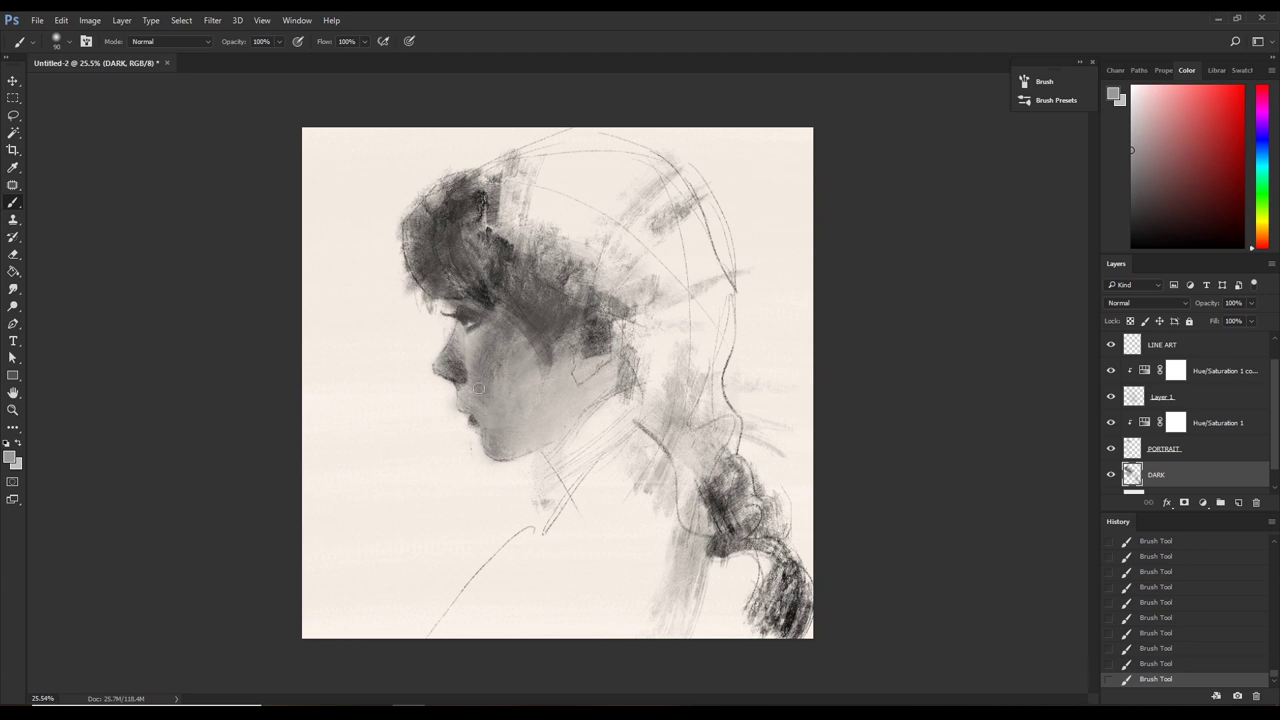
left_click(468, 361, "alt")
Switch to the Mixer Brush Tool and shrink it to size 175.
right_click(13, 210)
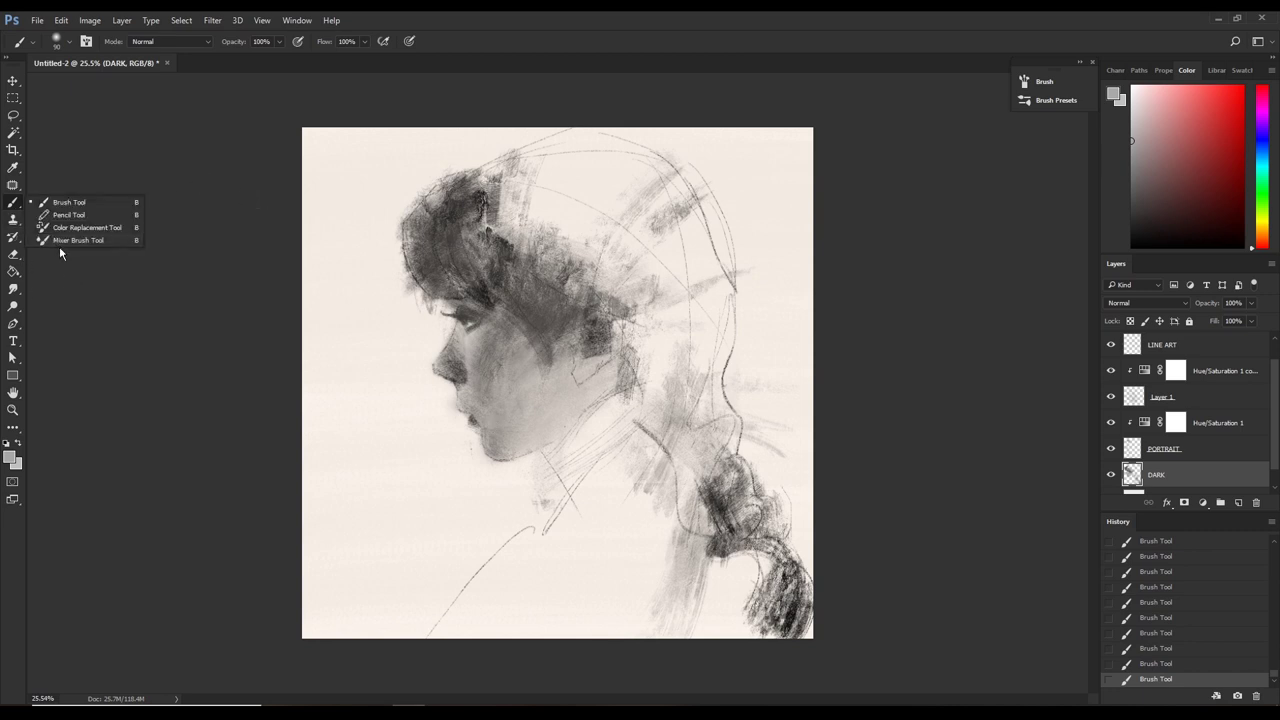
left_click(59, 246)
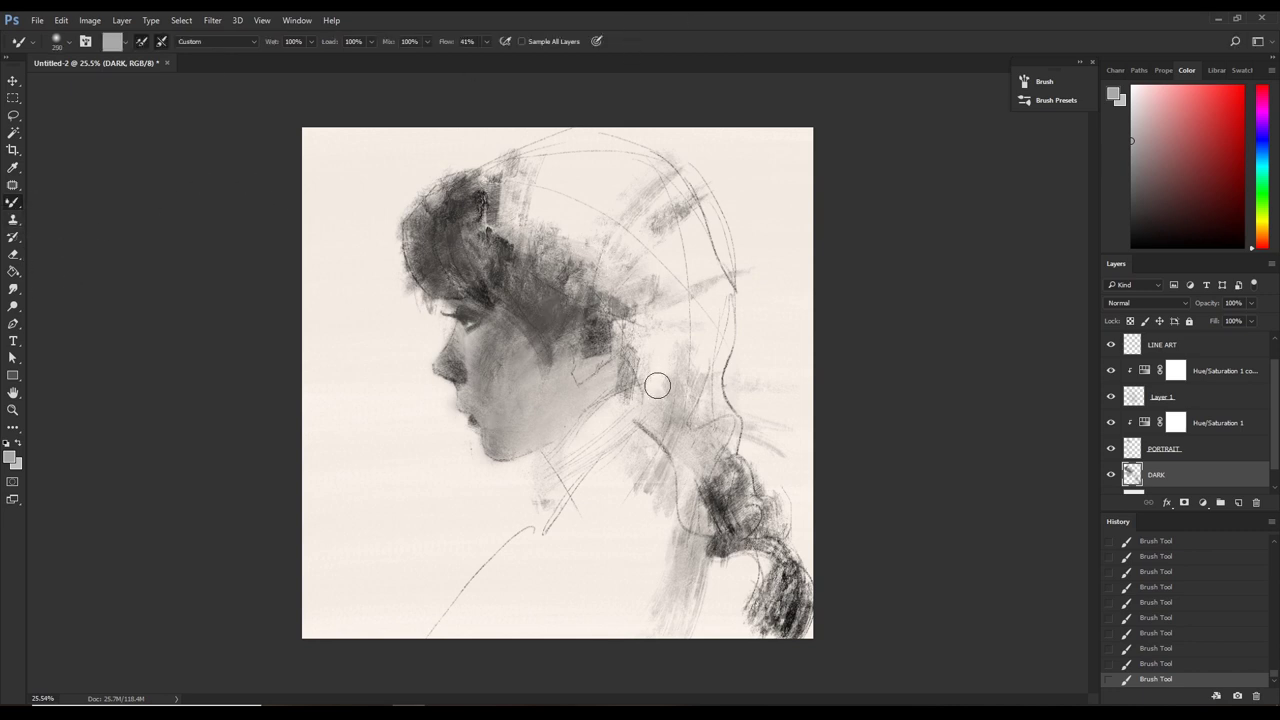
key("bracketleft")
key("bracketleft")
key("bracketleft")
scroll(1162, 430, "down", 1)
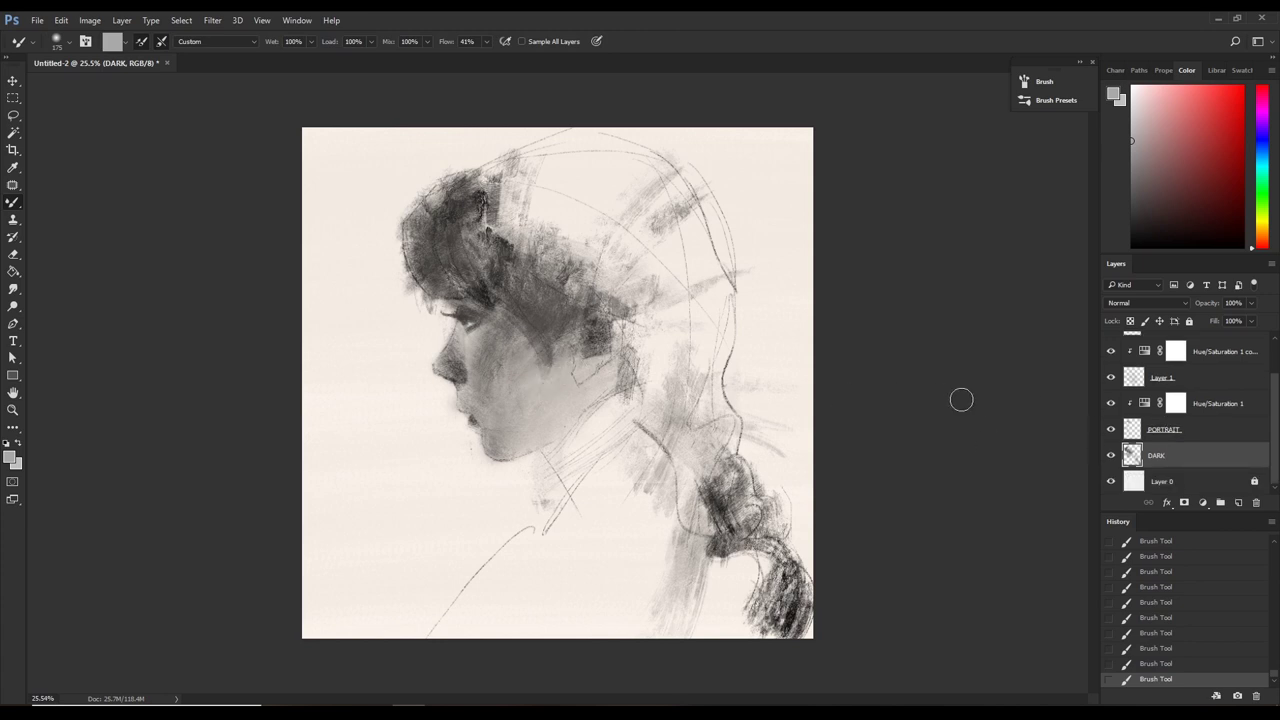
Unlock Layer 0 and merge the DARK layer down into it.
right_click(1196, 461)
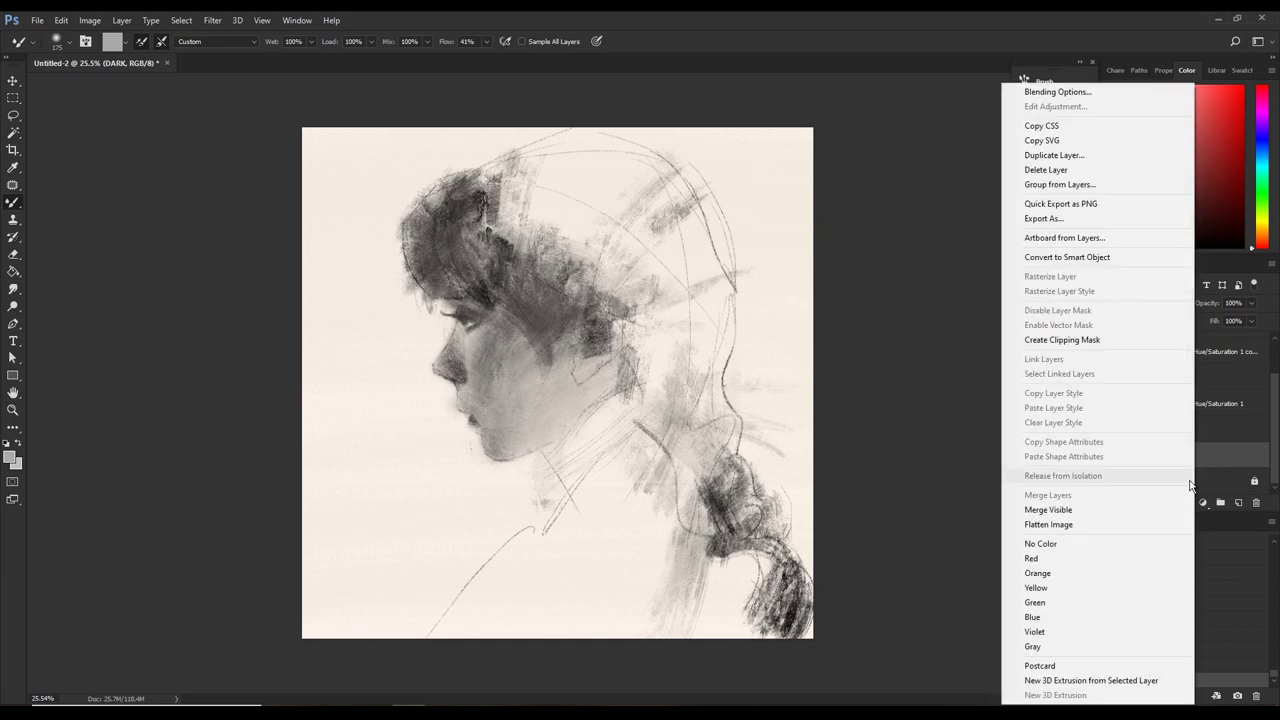
left_click(1254, 481)
right_click(1222, 470)
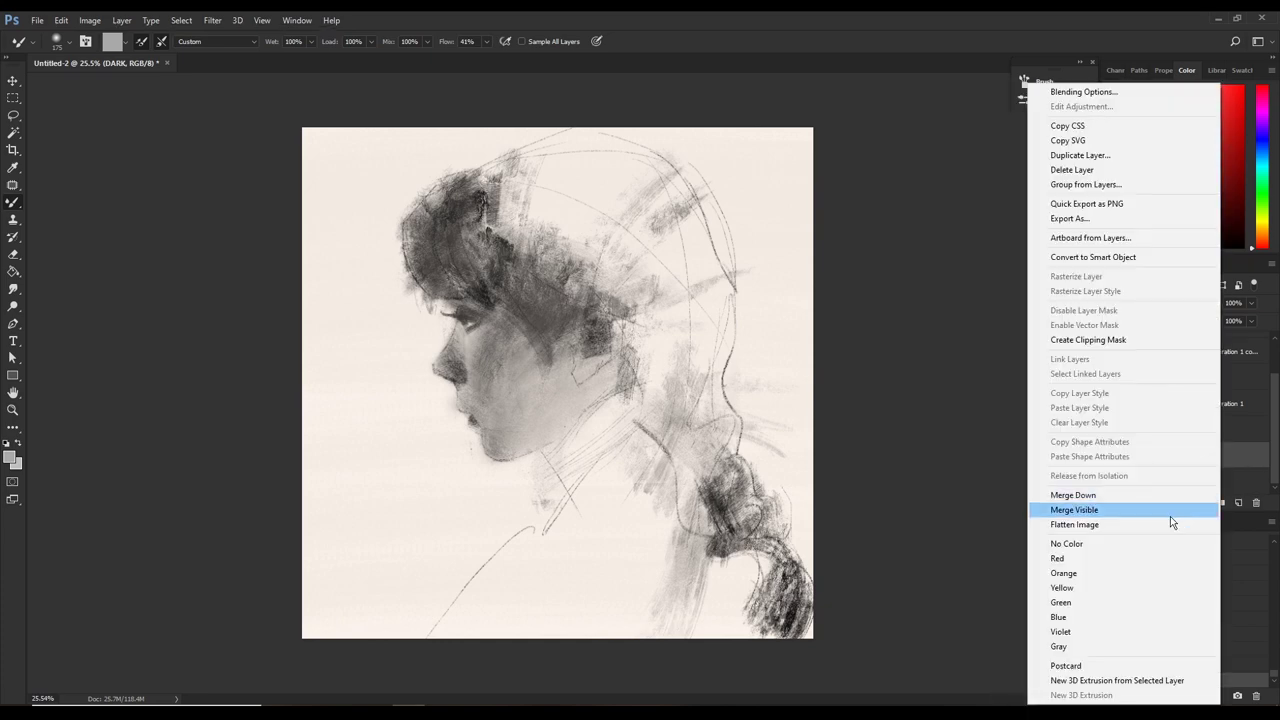
left_click(1150, 495)
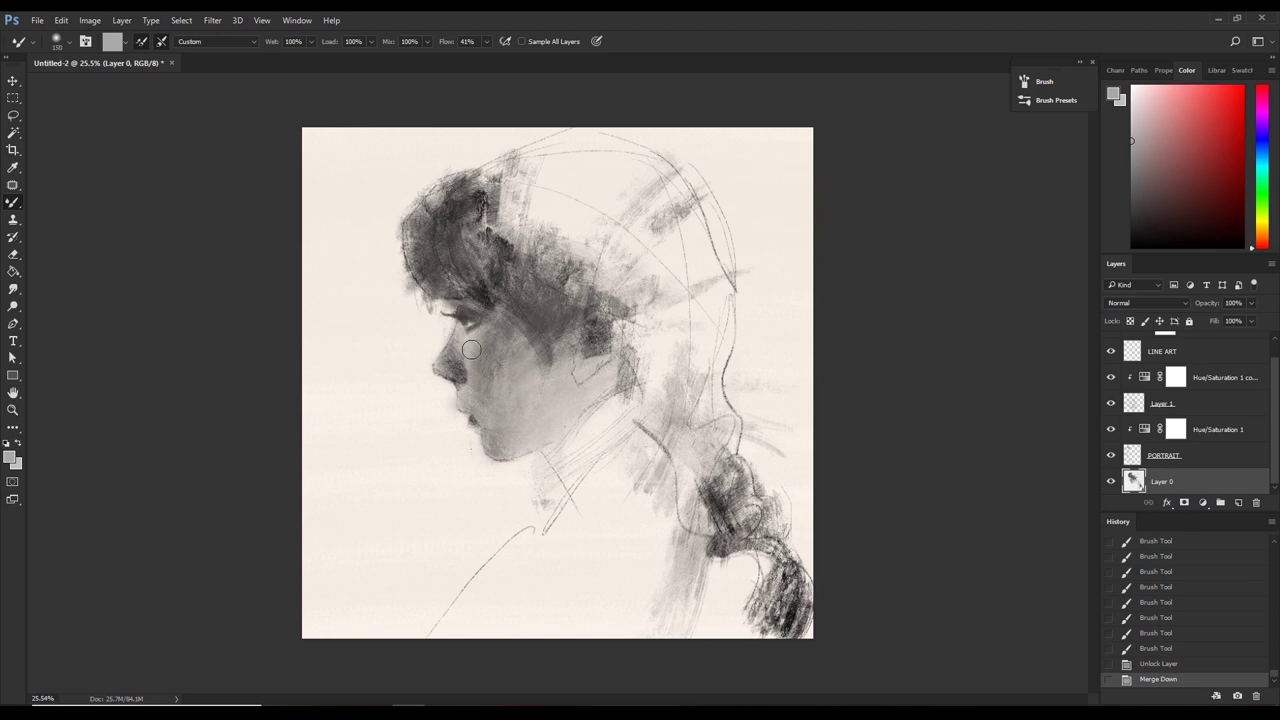
Smudge the cheek and nose tones with the Mixer Brush at size 125, undoing the last stroke.
left_click_drag(472, 351, 518, 316)
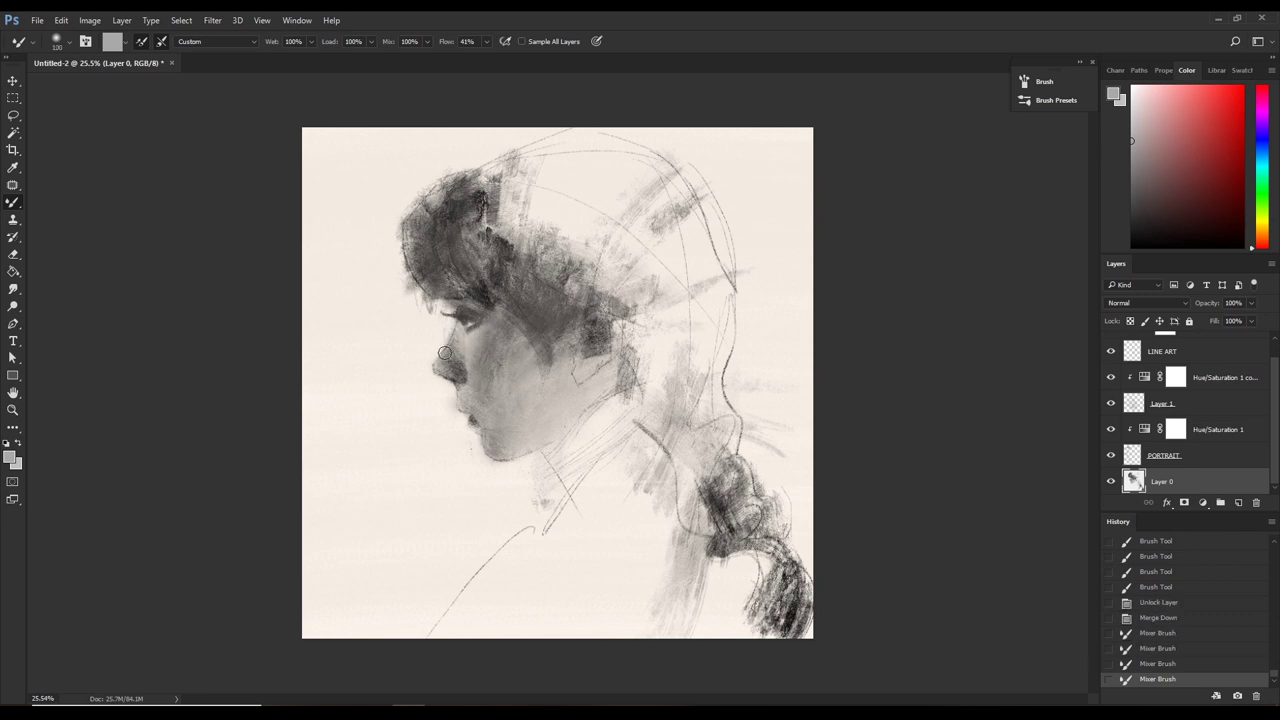
mouse_move(445, 353)
left_mouse_down()
mouse_move(434, 372)
mouse_move(451, 401)
left_mouse_up()
key("bracketright")
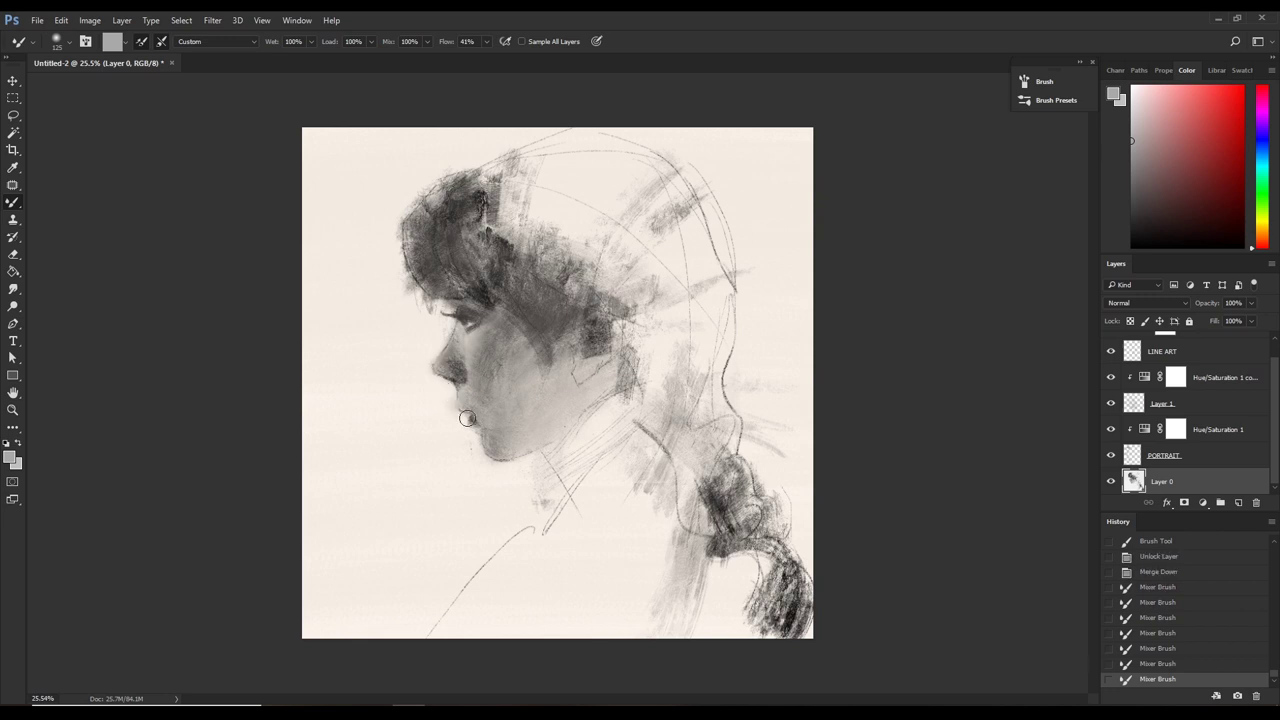
key("bracketright")
mouse_move(470, 393)
left_mouse_down()
mouse_move(482, 411)
mouse_move(476, 384)
left_mouse_up()
key("ctrl+z")
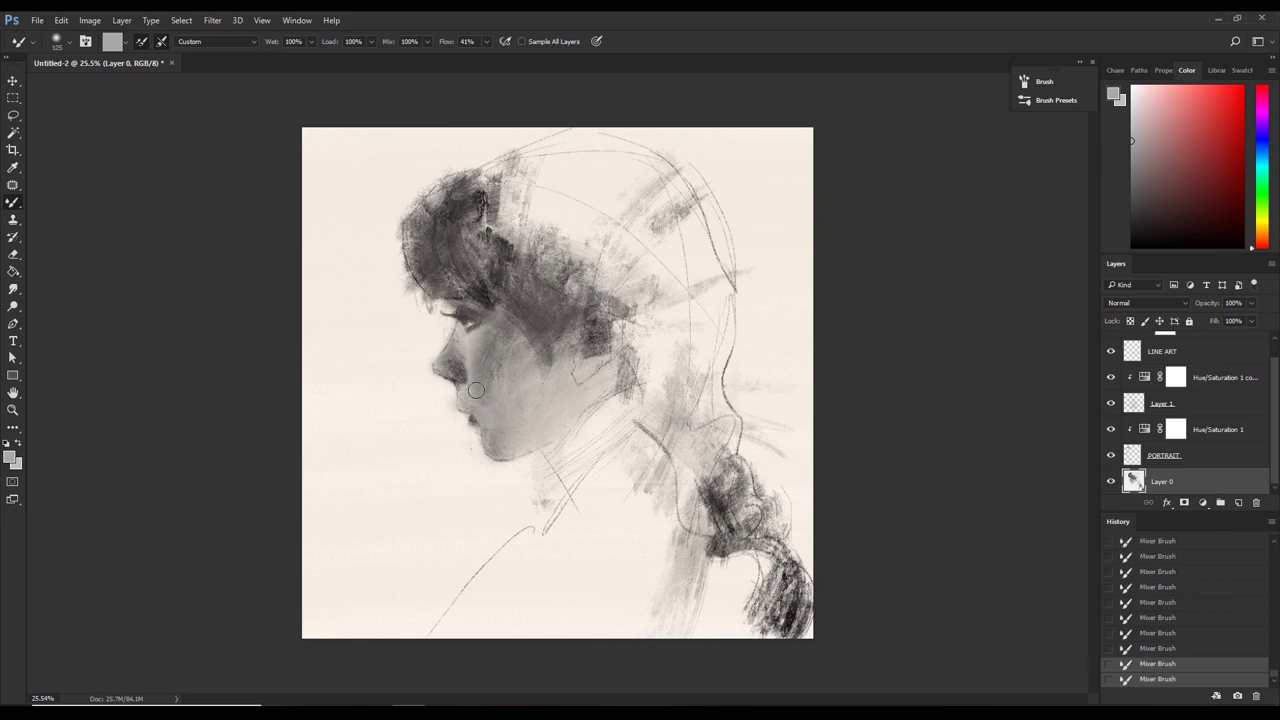
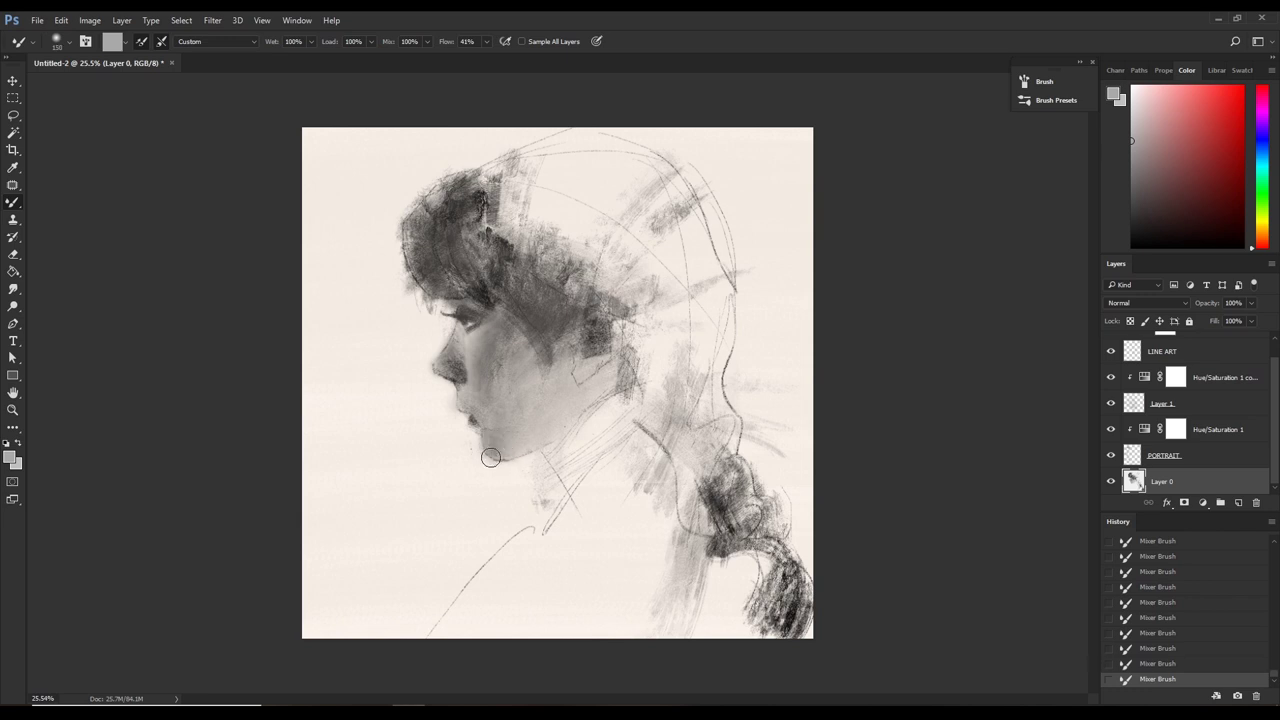
Enlarge the brush, reset colours to black and white, and bring up the brush-tool group.
key("bracketright")
key("bracketright")
key("d")
key("bracketright")
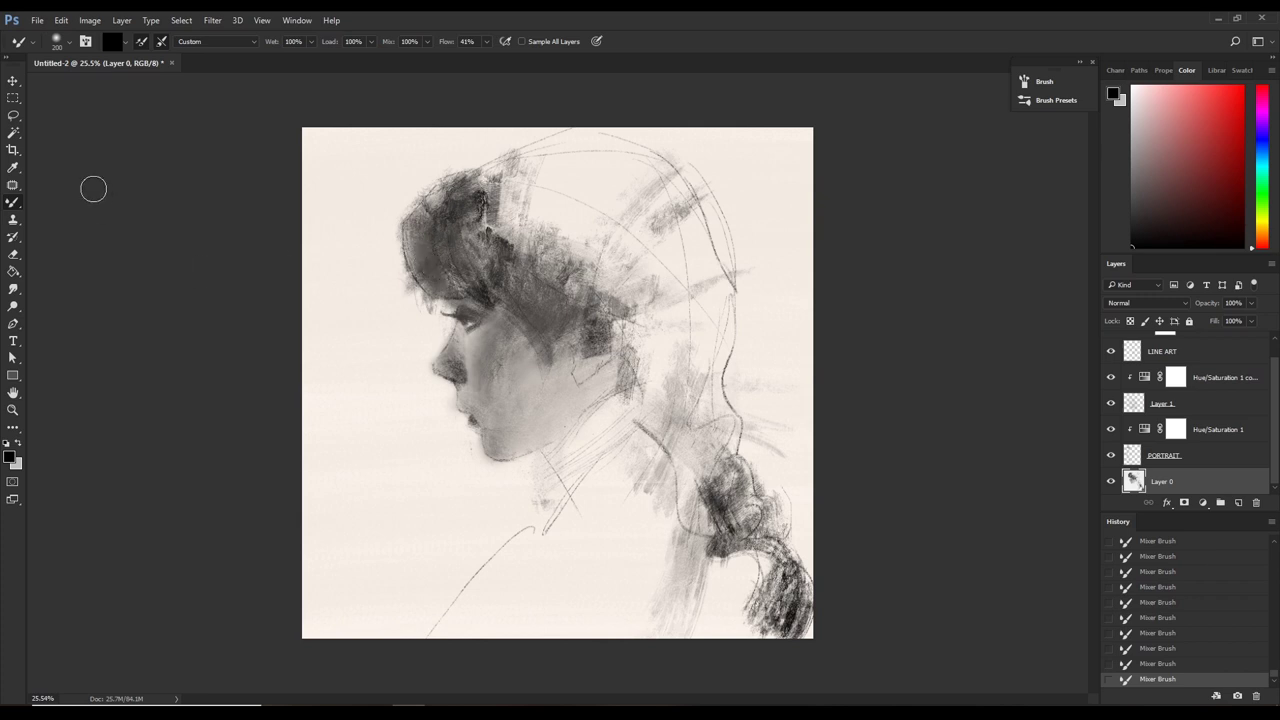
right_click(15, 204)
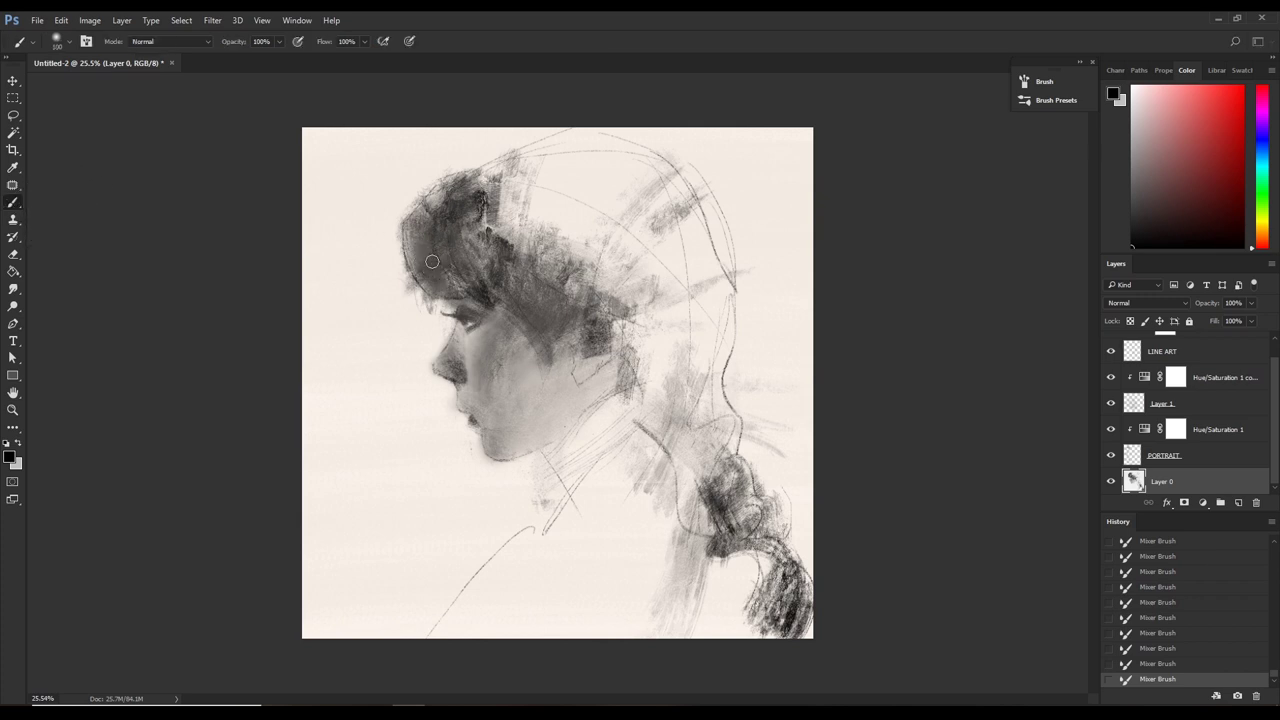
Undo two blending strokes and darken the hair behind the face with a black brush sized 175–200.
left_click(1150, 664)
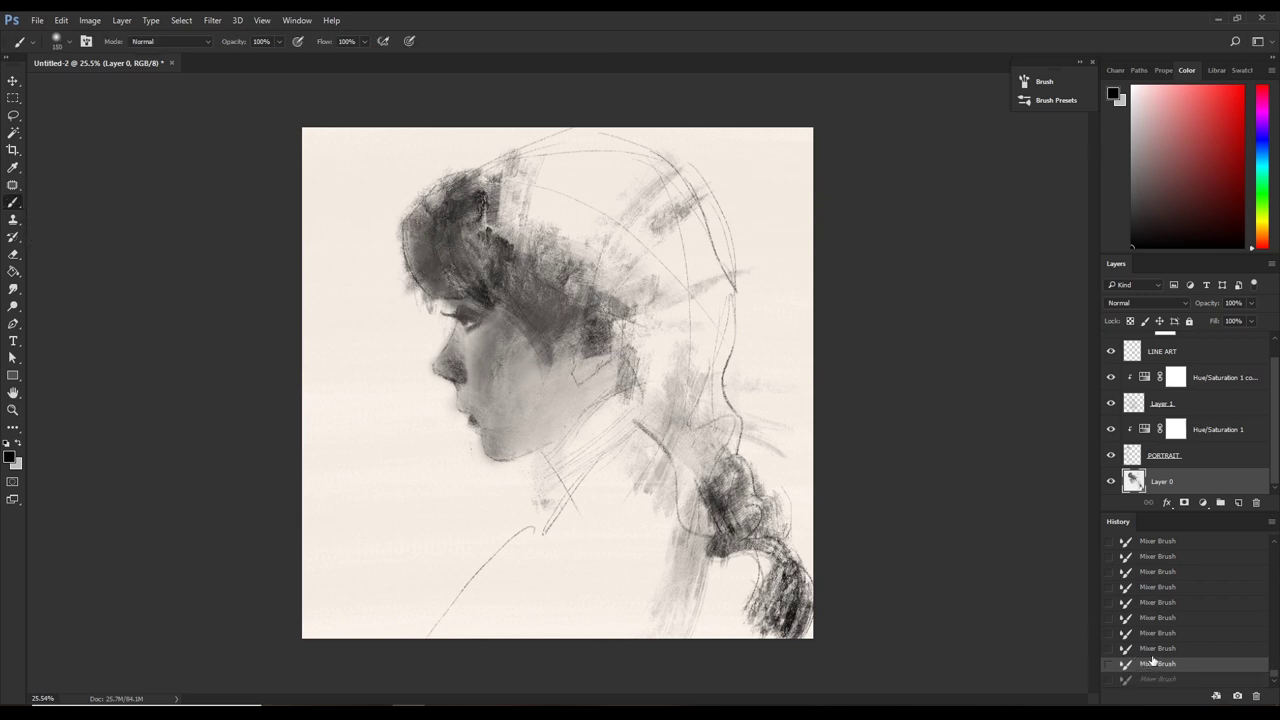
left_click(409, 226)
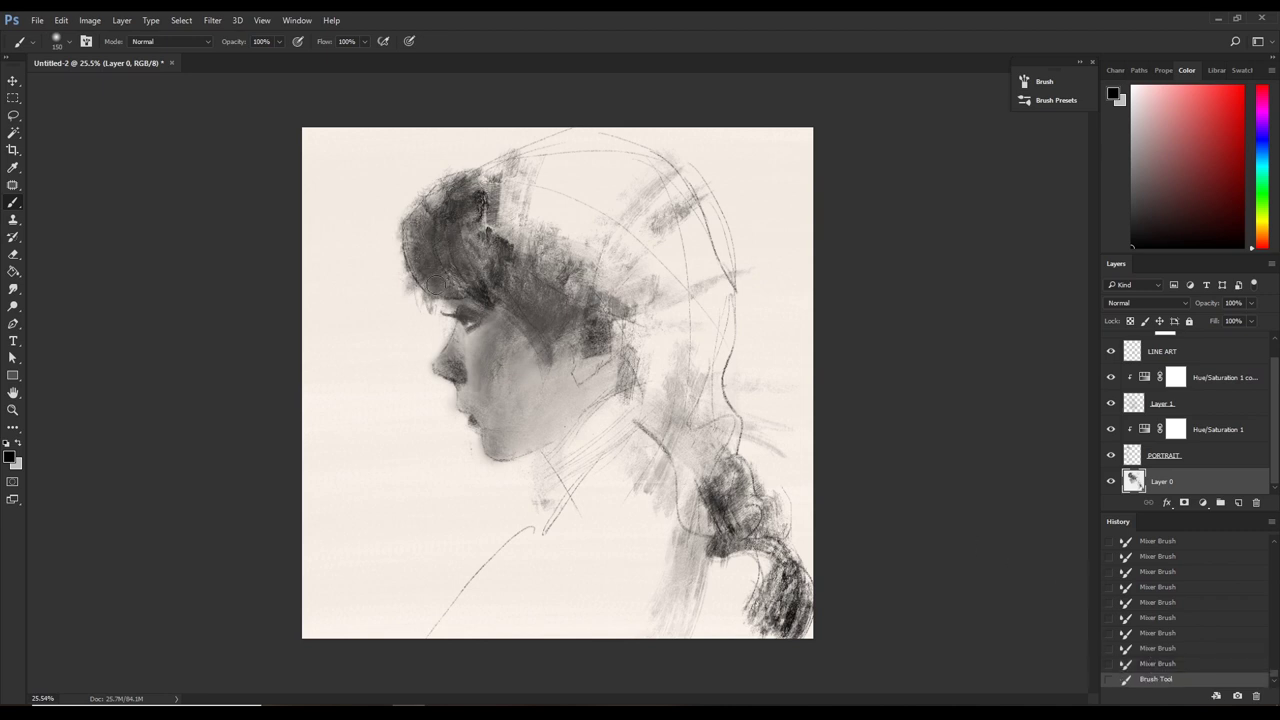
key("bracketright")
left_click_drag(446, 242, 480, 260)
key("bracketright")
left_click_drag(558, 320, 594, 347)
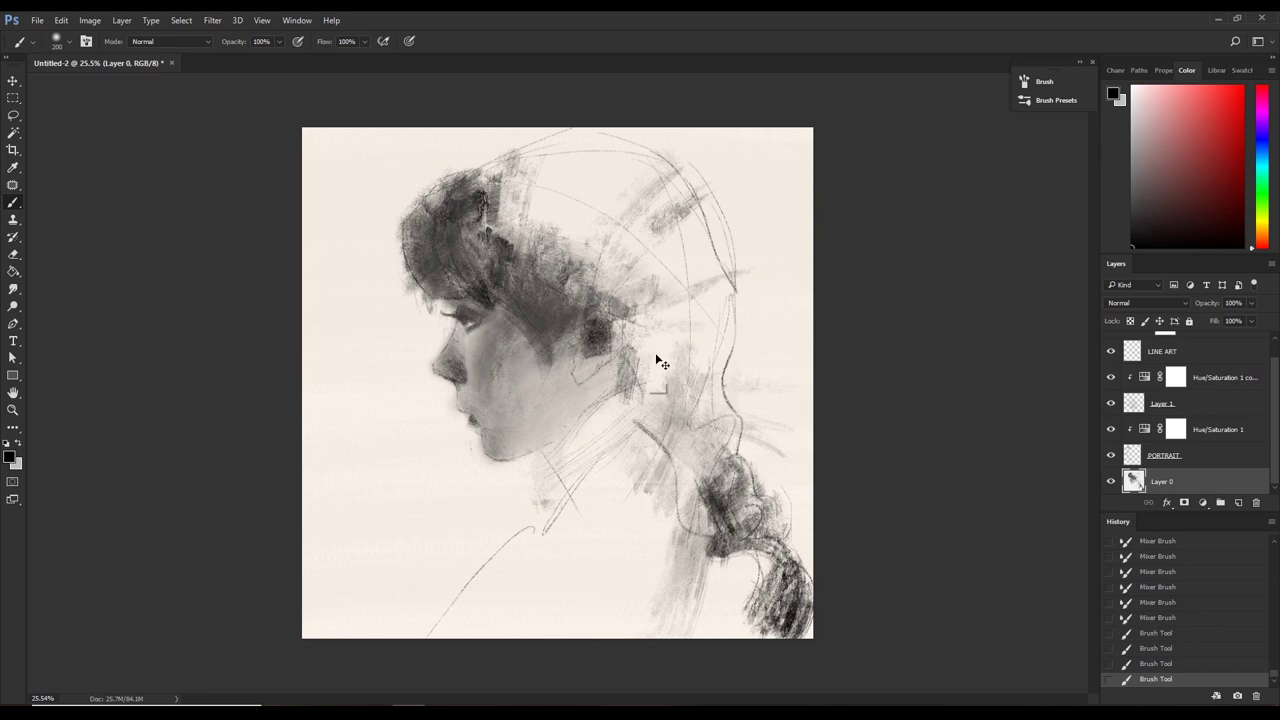
Paint faint strokes across the cheek with a size-200 flat brush at 31% opacity.
left_click(60, 42)
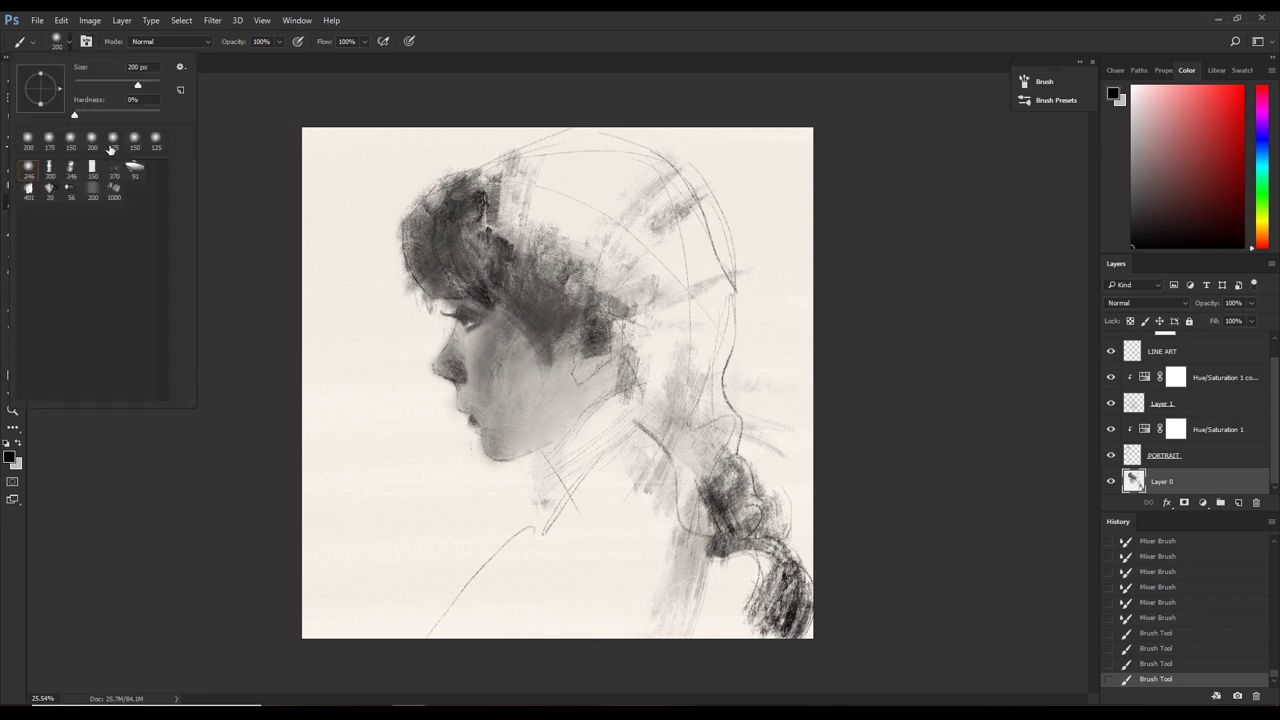
left_click(92, 170)
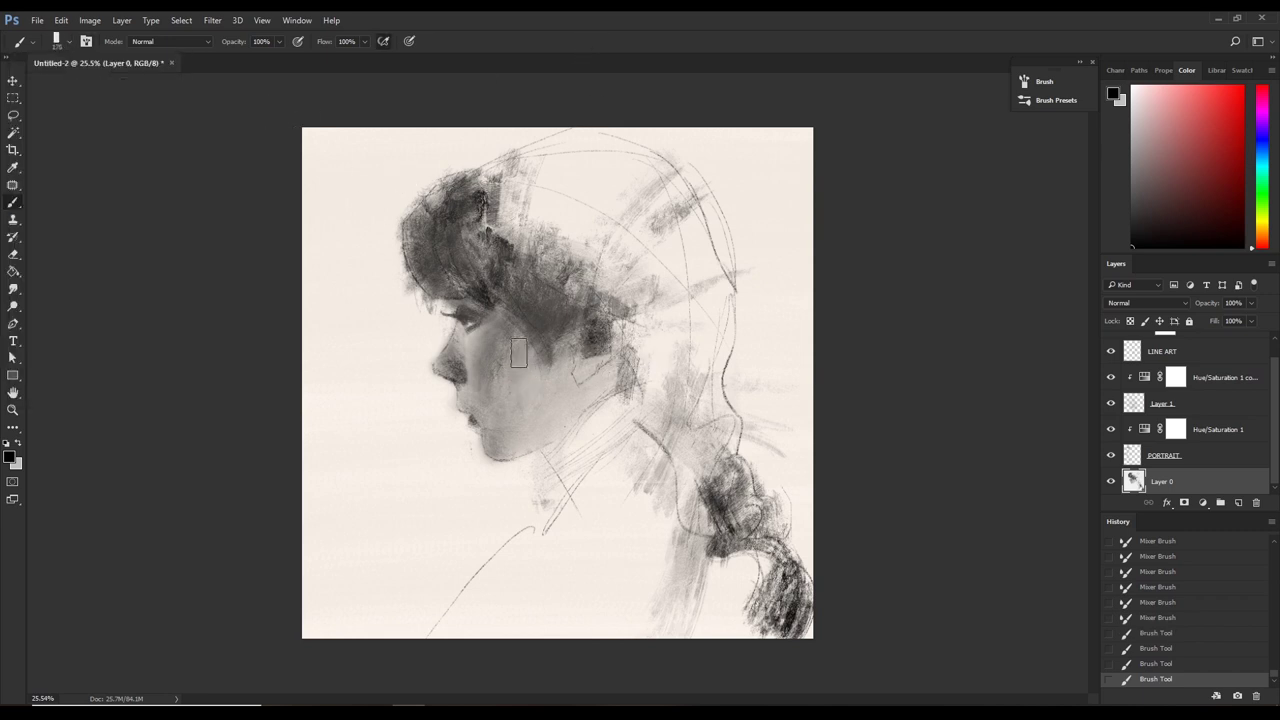
key("bracketright")
left_click_drag(535, 343, 527, 347)
mouse_move(520, 352)
left_mouse_down()
mouse_move(505, 371)
mouse_move(535, 335)
mouse_move(510, 372)
left_mouse_up()
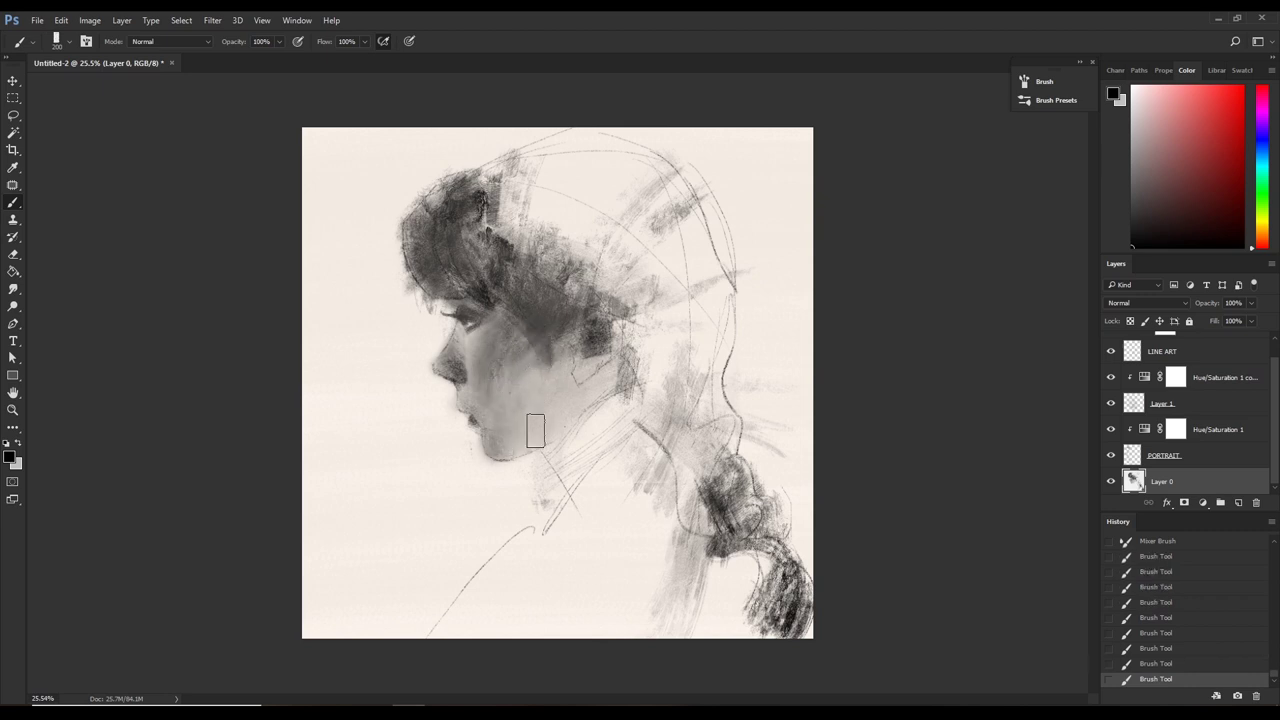
left_click_drag(280, 44, 240, 58)
key("ctrl+alt+z")
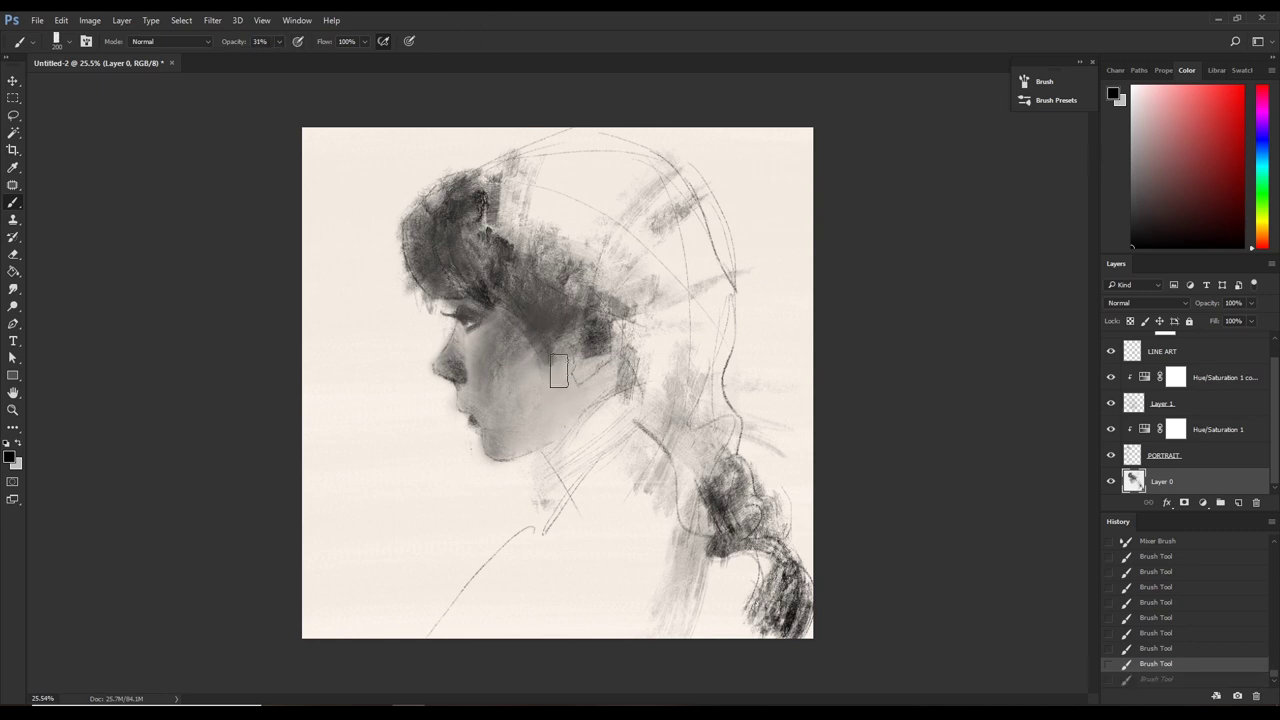
key("ctrl+alt+z")
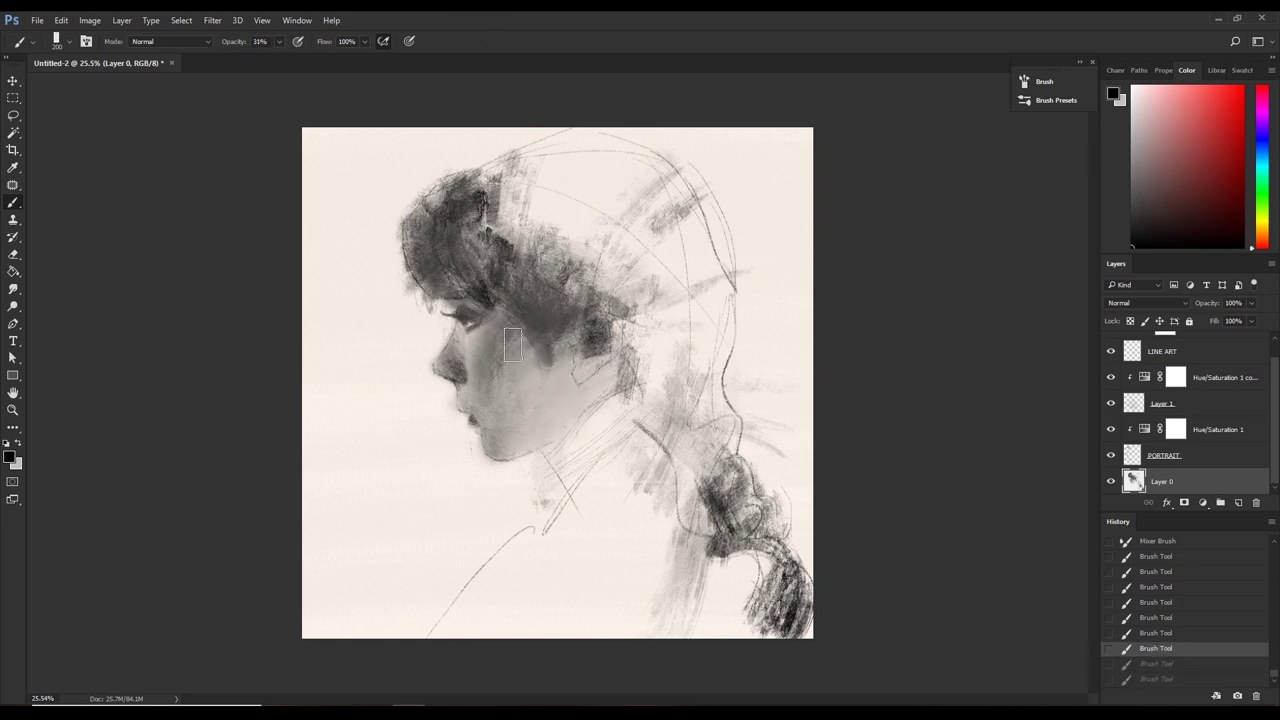
mouse_move(522, 338)
left_mouse_down()
mouse_move(534, 352)
mouse_move(505, 400)
left_mouse_up()
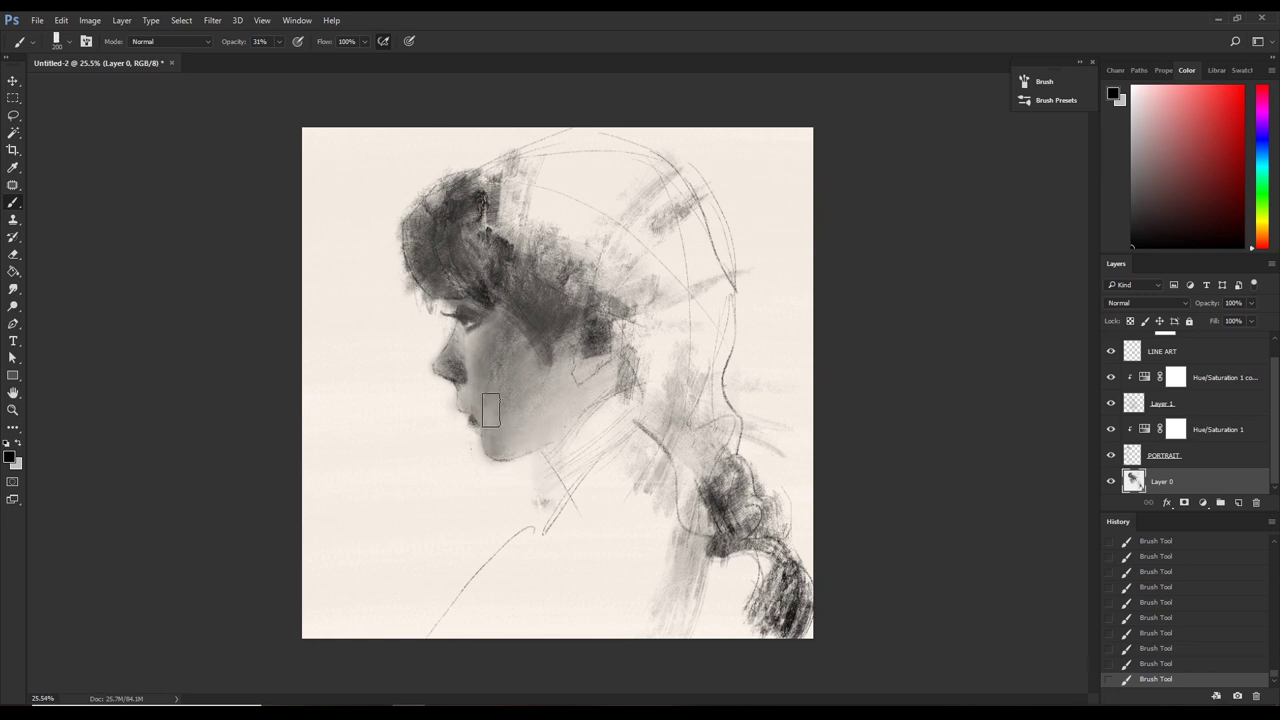
Sample light grey from the face and paint faint strokes over the jaw and cheek at size 150.
left_click(527, 423, "alt")
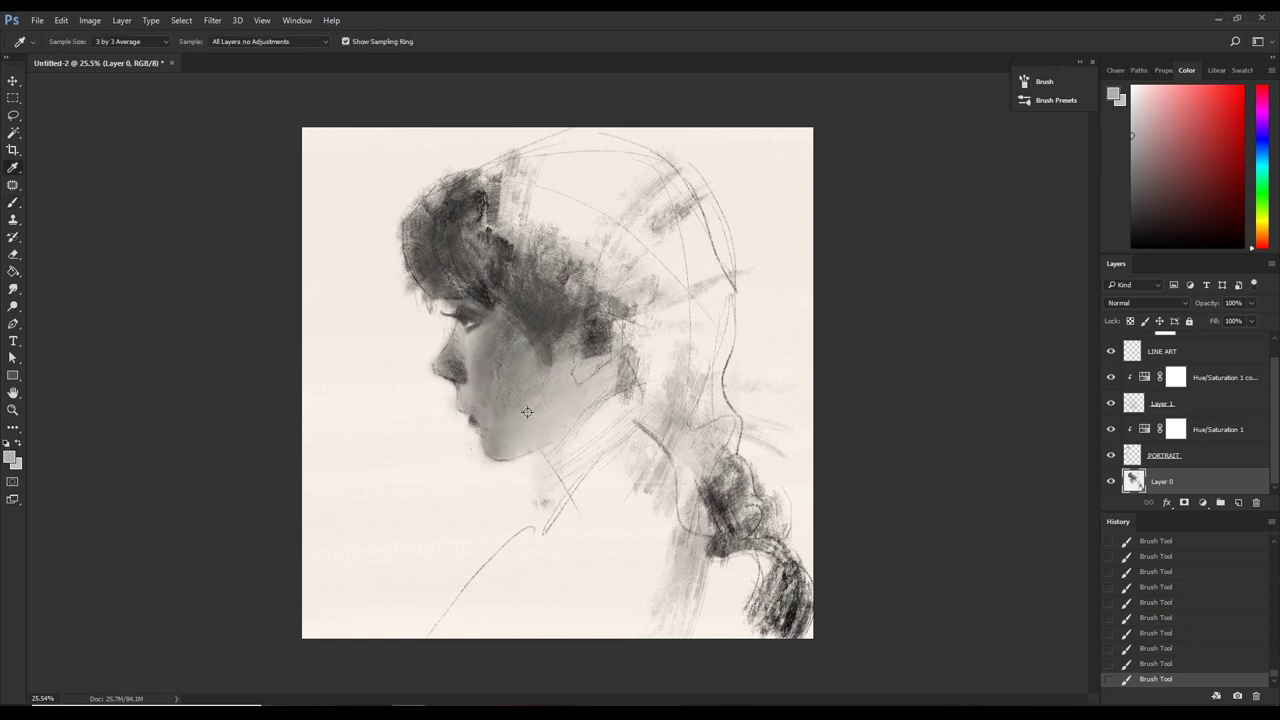
left_click(537, 400, "alt")
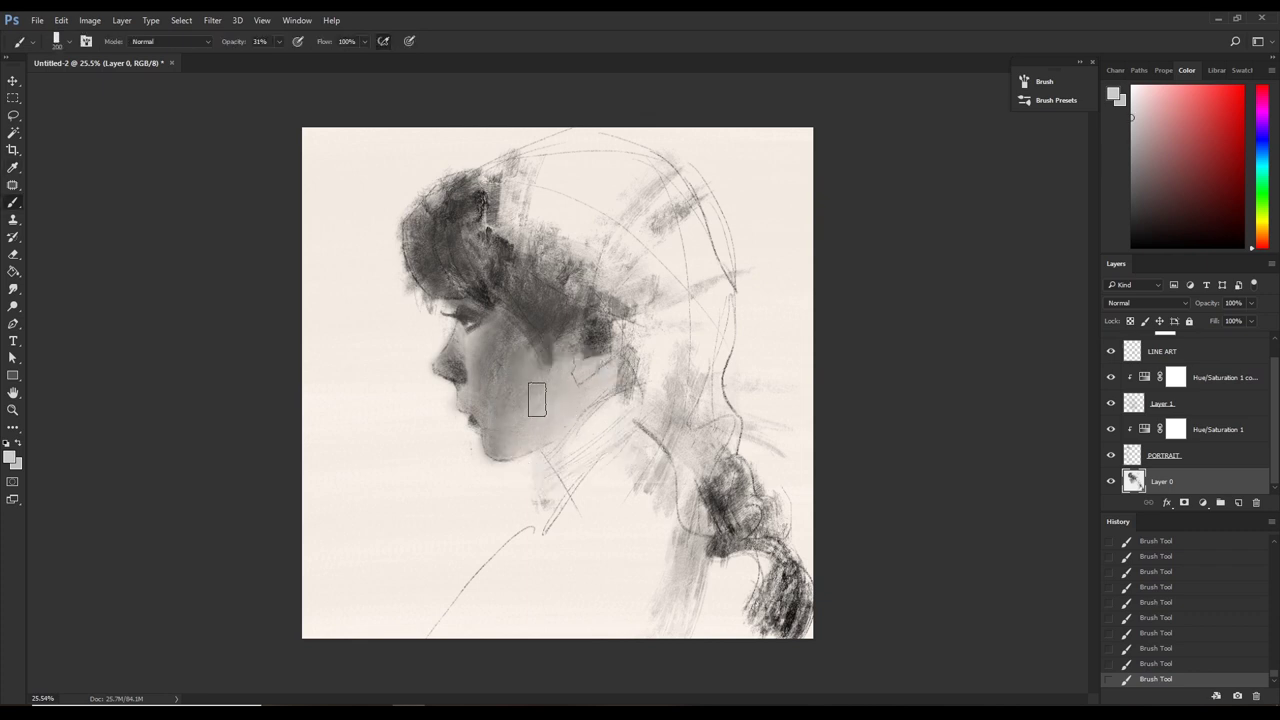
left_click_drag(532, 388, 543, 414)
key("bracketleft")
key("bracketleft")
key("bracketleft")
key("bracketright")
mouse_move(517, 420)
left_mouse_down()
mouse_move(511, 391)
mouse_move(526, 414)
left_mouse_up()
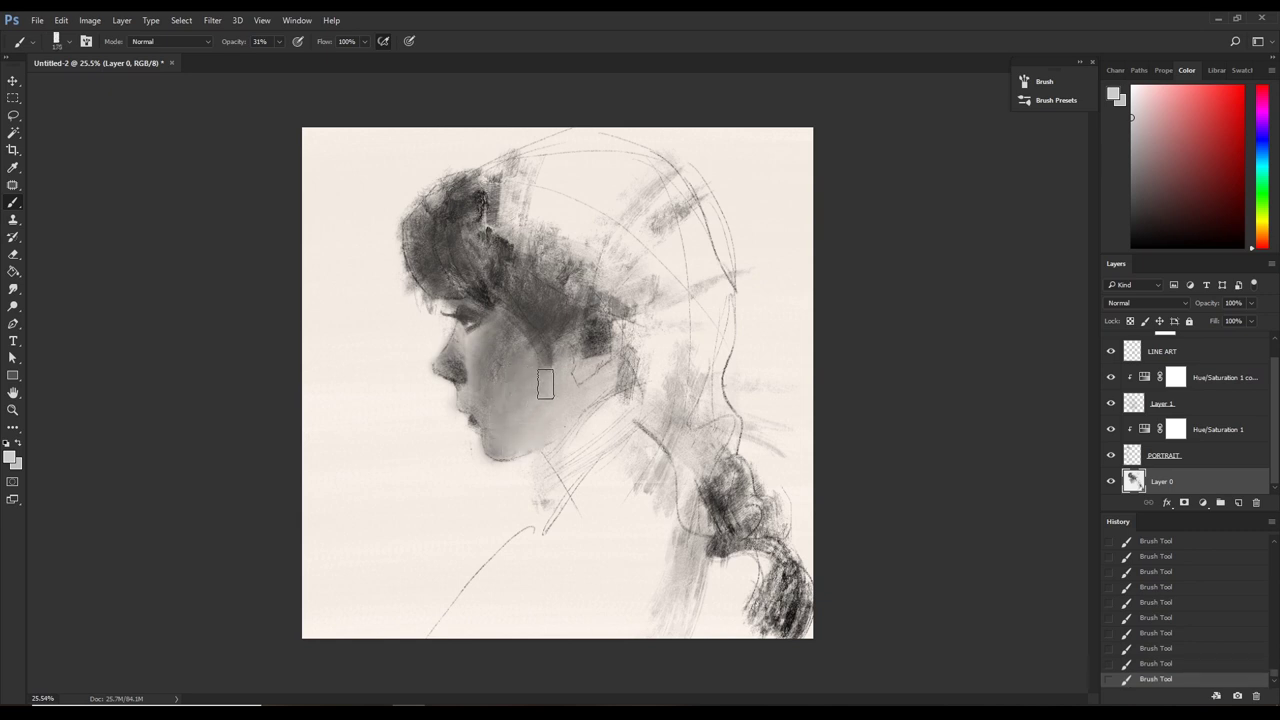
left_click_drag(526, 361, 518, 395)
Add faint strokes over the face, chin and neck, then resample the skin grey.
left_click(525, 379, "alt")
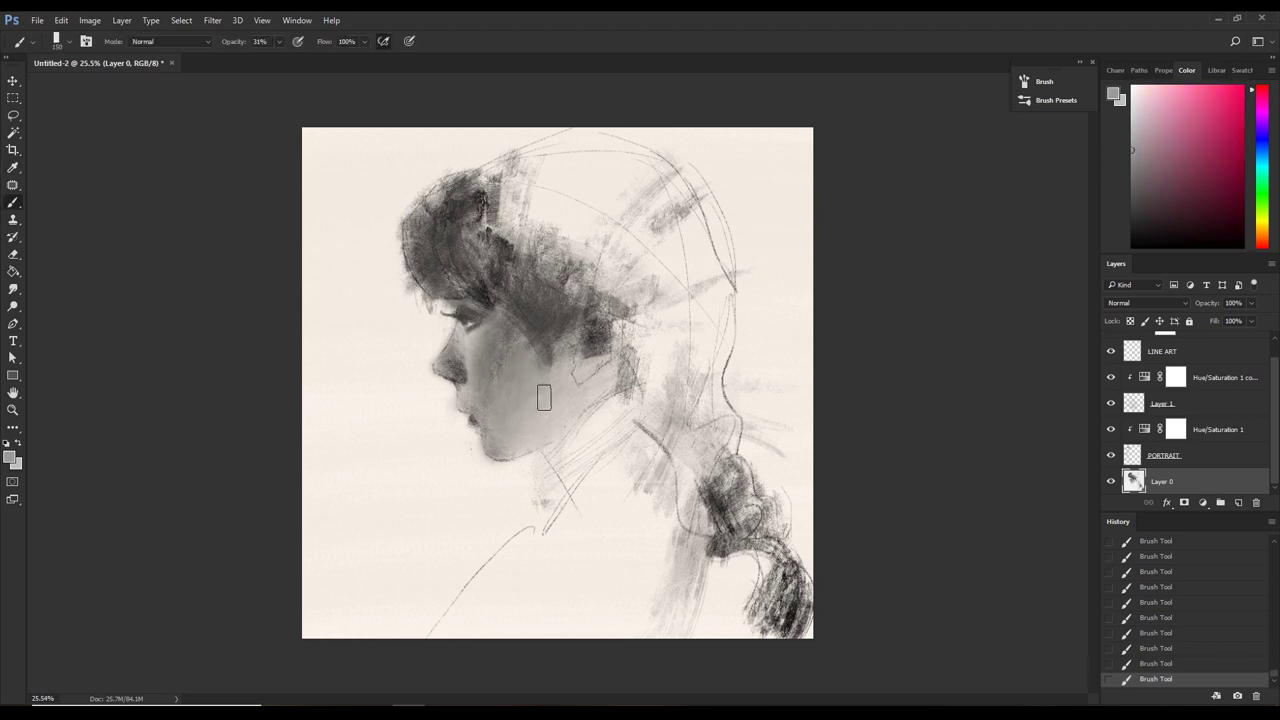
key("i")
key("b")
key("d")
mouse_move(528, 336)
left_mouse_down()
mouse_move(505, 367)
mouse_move(518, 362)
left_mouse_up()
left_click_drag(494, 407, 497, 342)
key("bracketright")
left_click(511, 370, "alt")
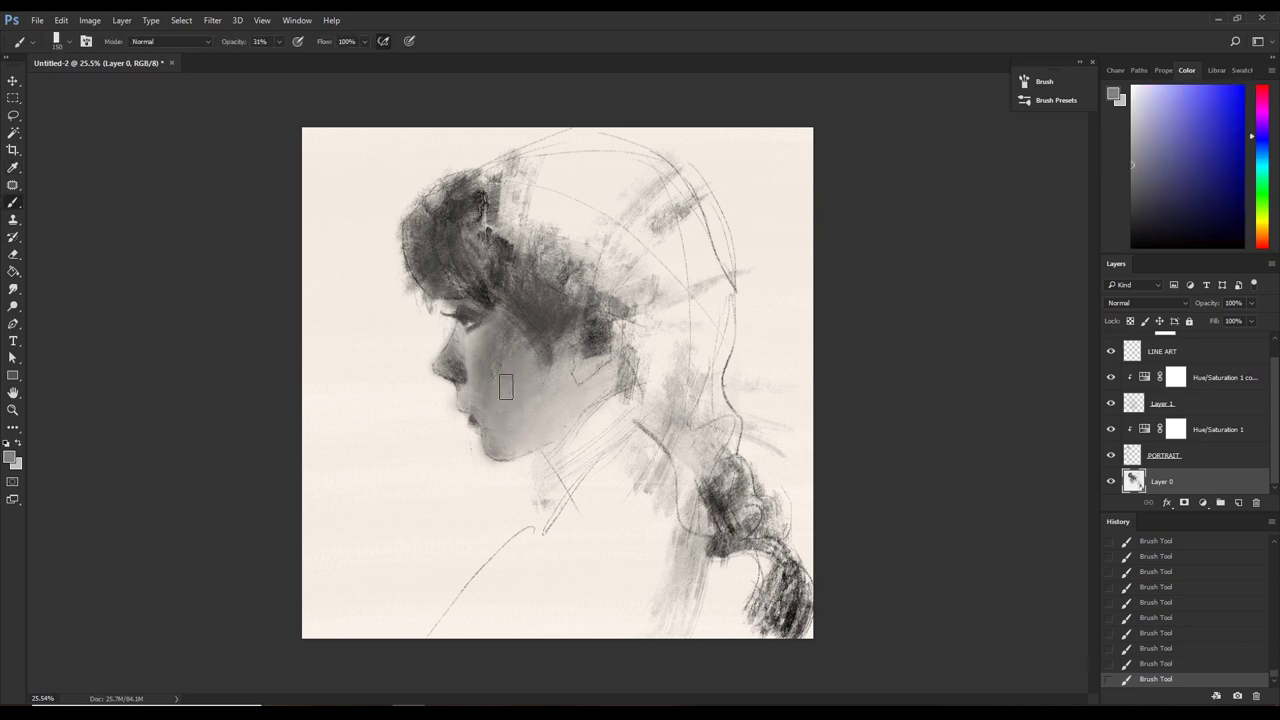
left_click(500, 364, "alt")
left_click(480, 296, "alt")
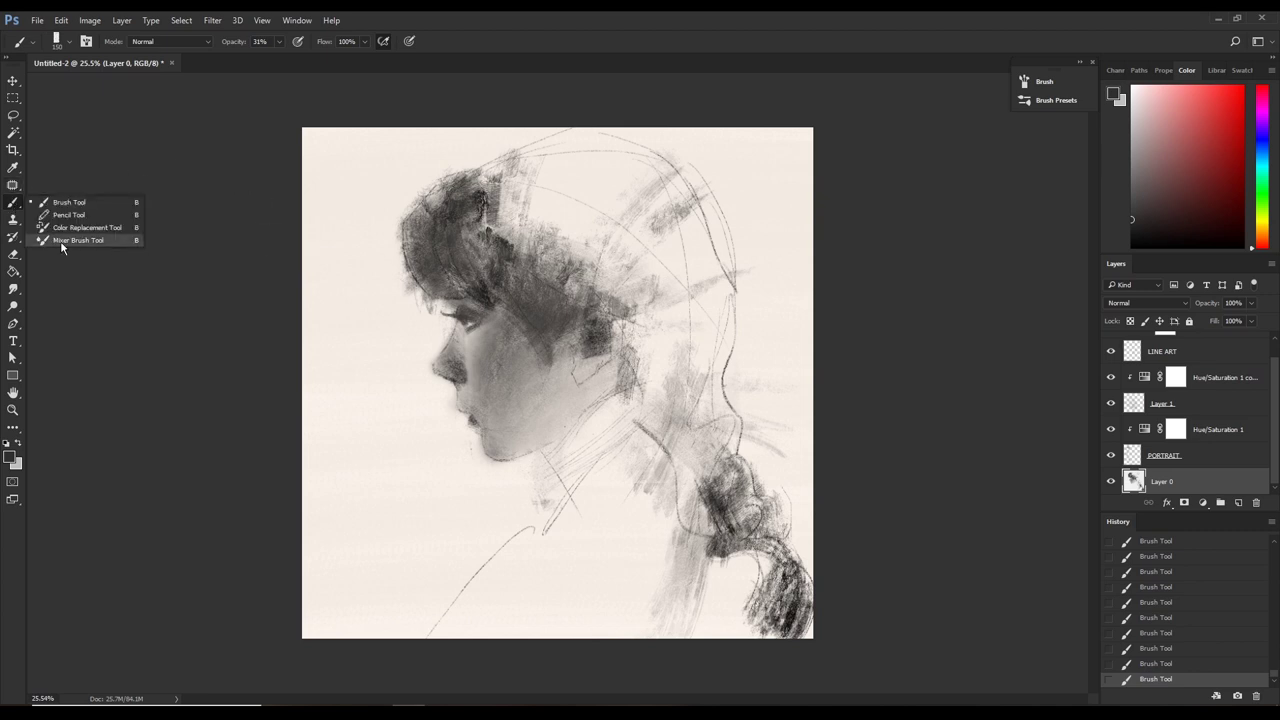
Blend the painted tones near the nose with the Mixer Brush, then switch to the Eraser.
left_click(60, 242)
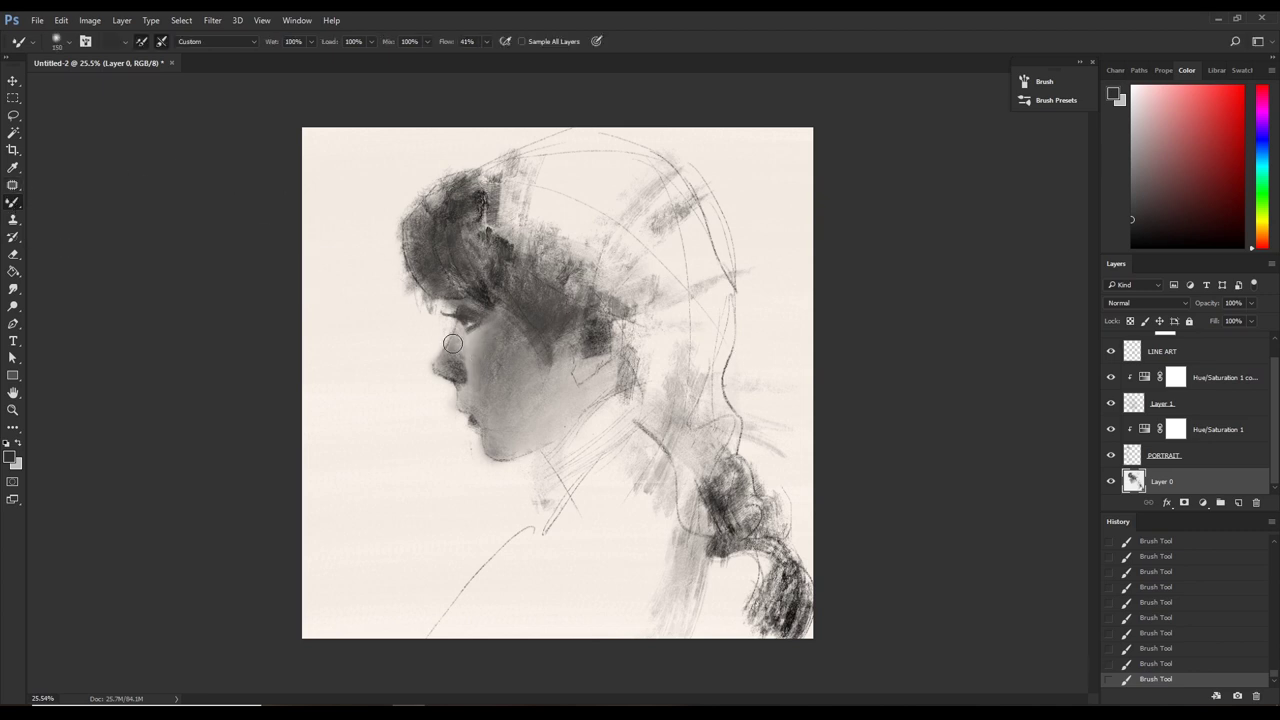
left_click_drag(453, 343, 463, 358)
key("e")
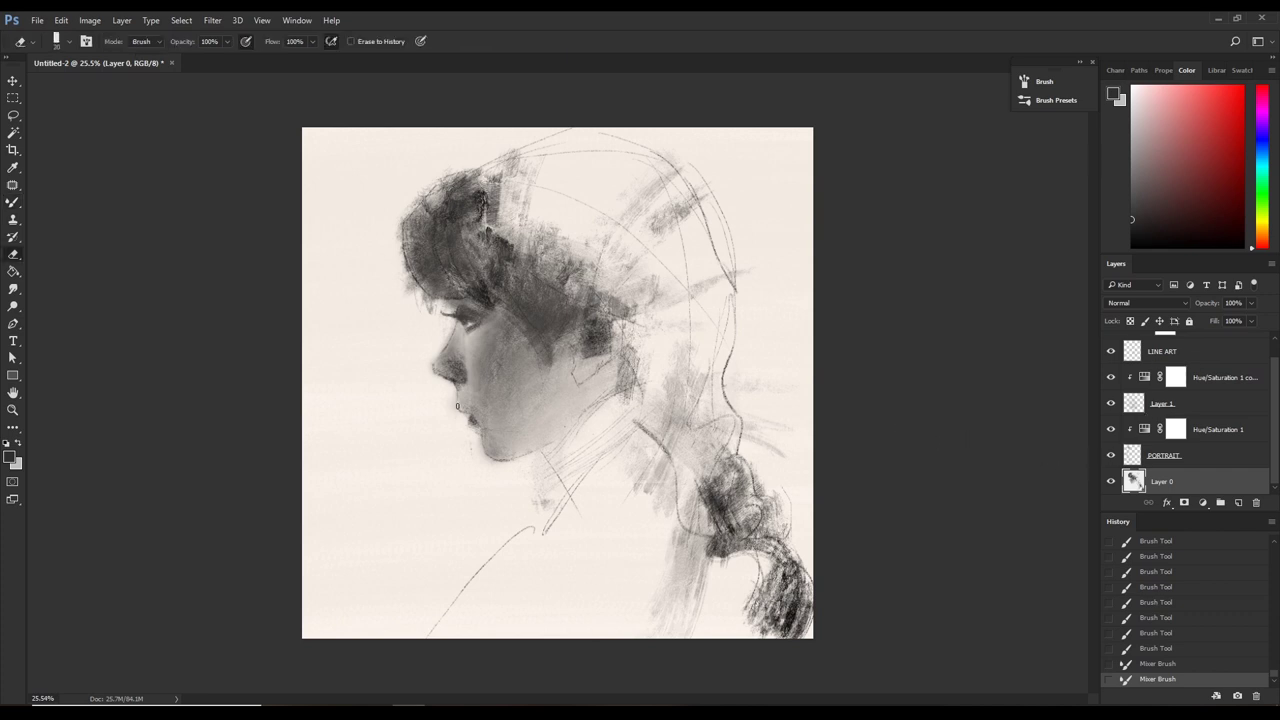
Merge the Hue/Saturation 1 copy, Hue/Saturation 1 and Layer 1 down into PORTRAIT.
left_click(1128, 463)
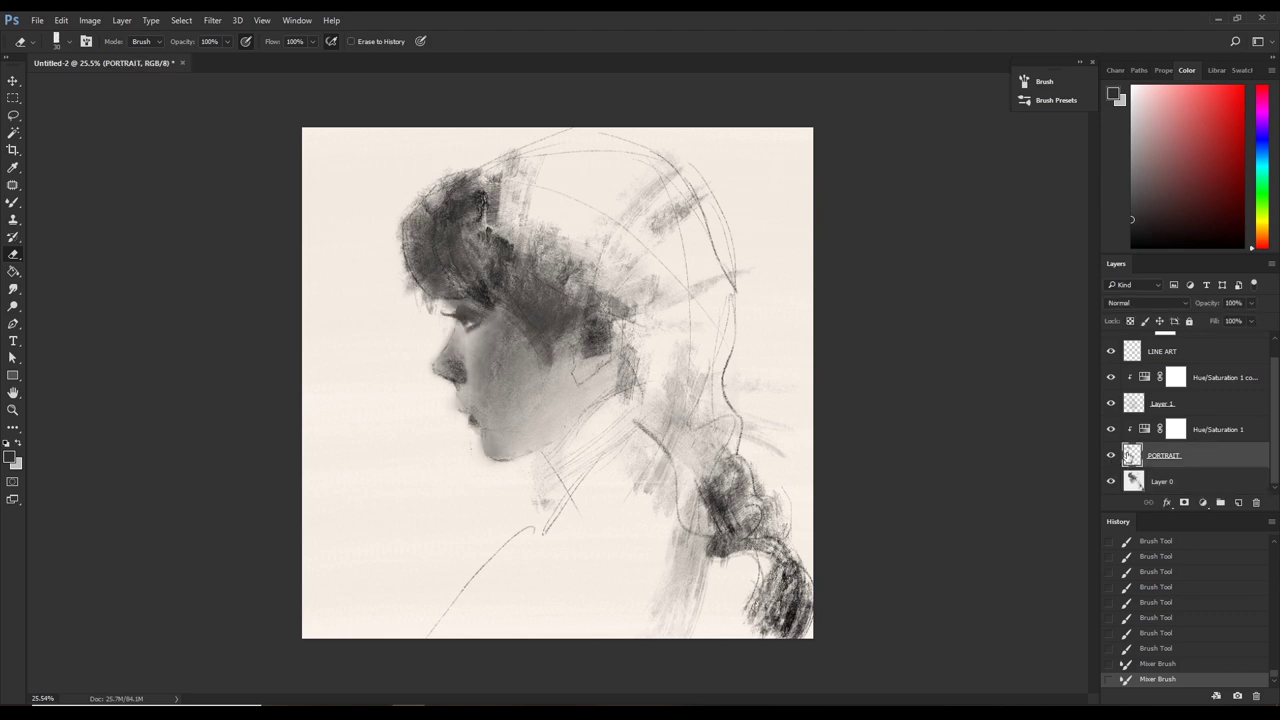
left_click(1218, 378)
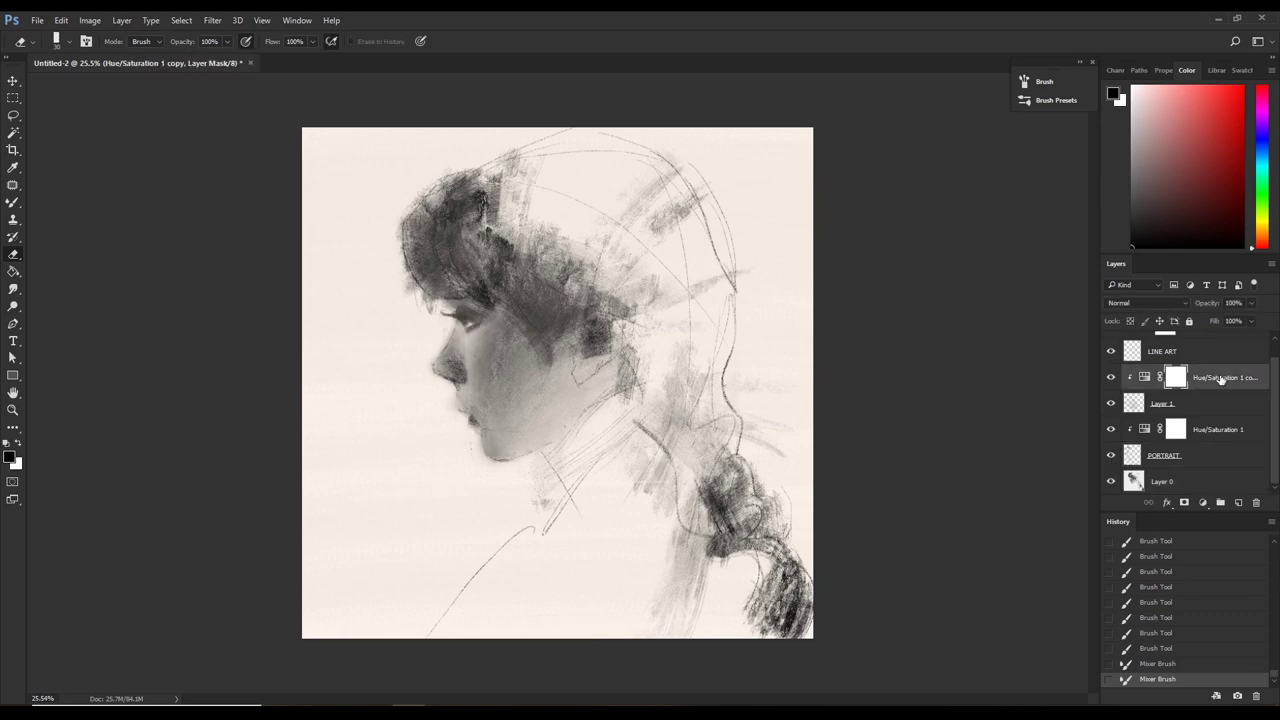
right_click(1220, 380)
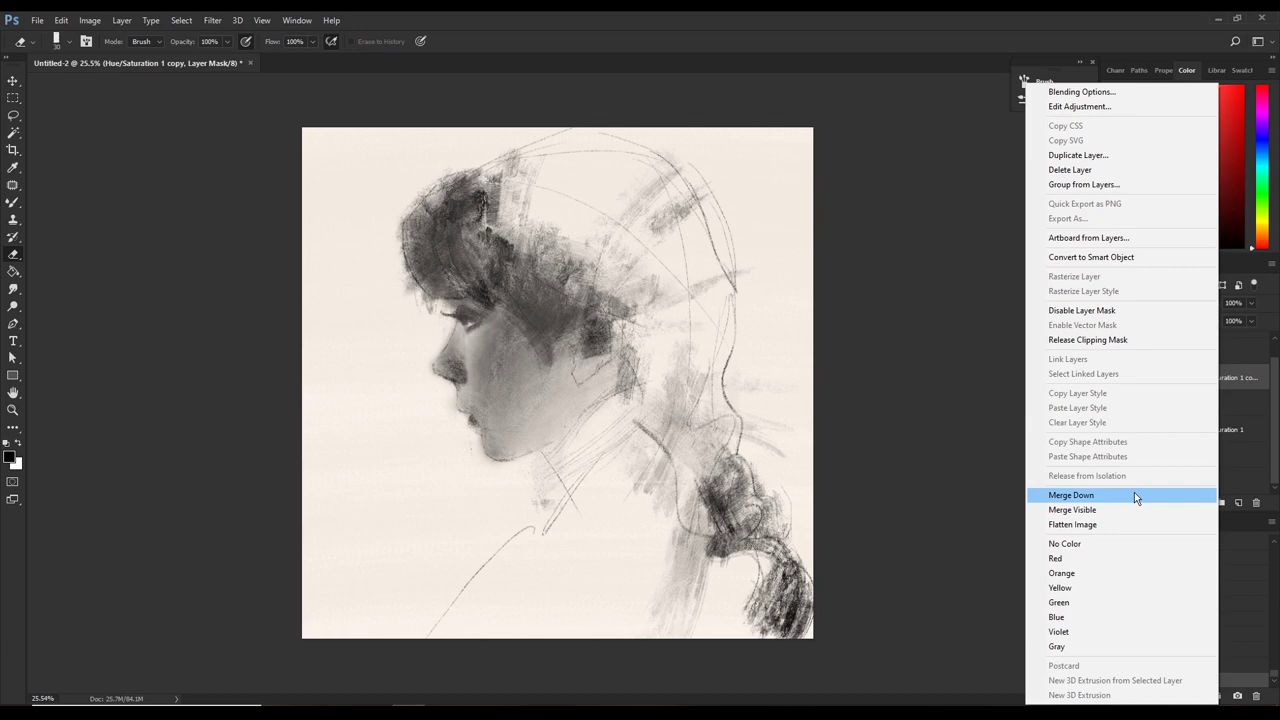
left_click(1134, 495)
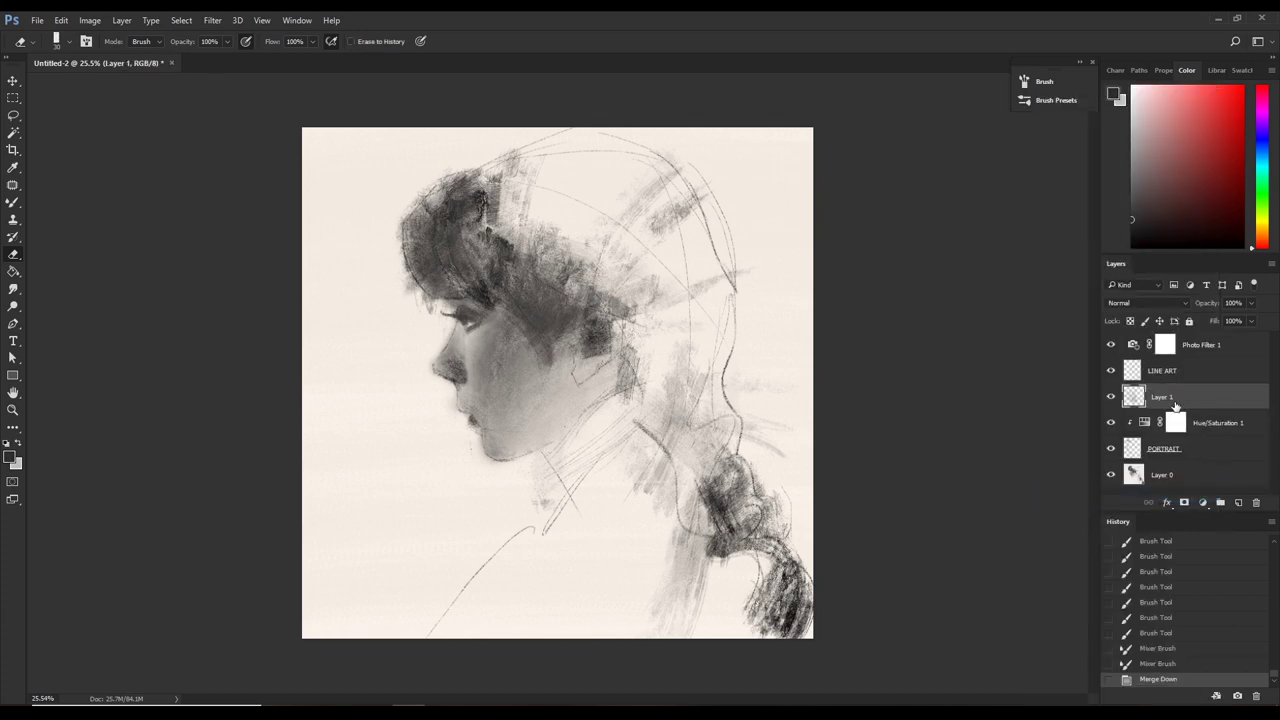
right_click(1205, 426)
left_click(1140, 495)
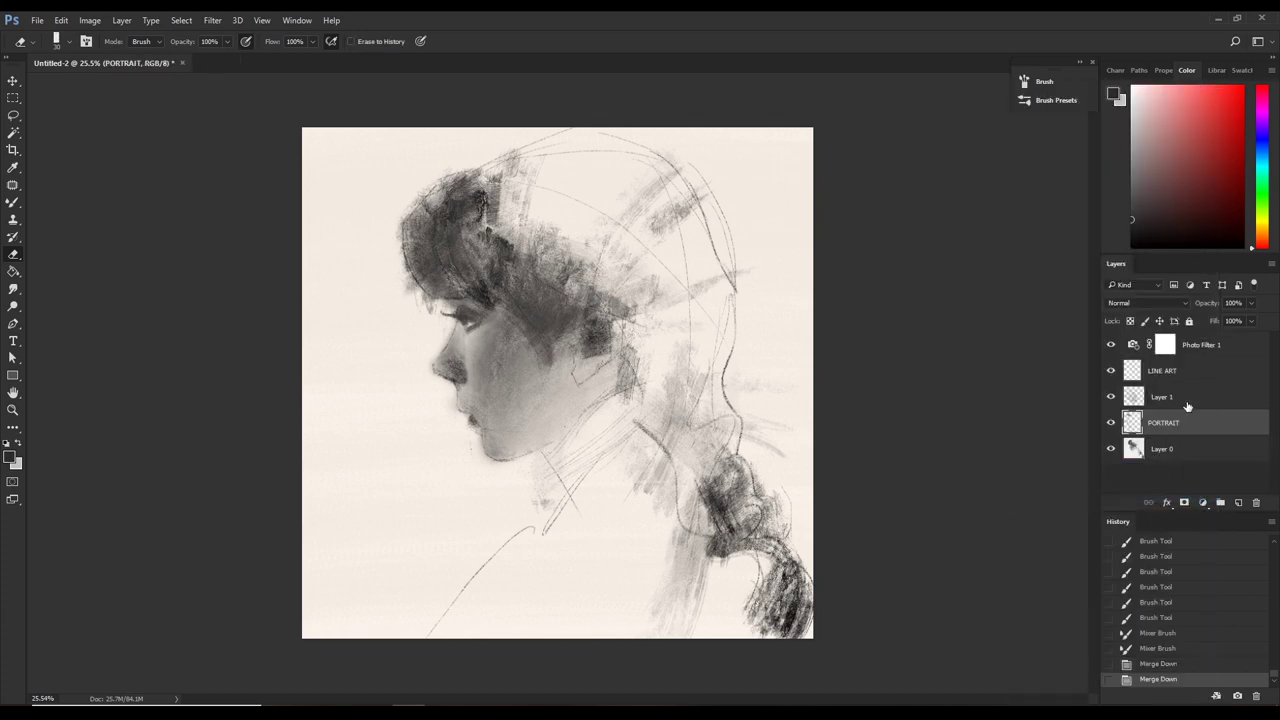
right_click(1186, 409)
left_click(1130, 495)
left_click(1110, 397)
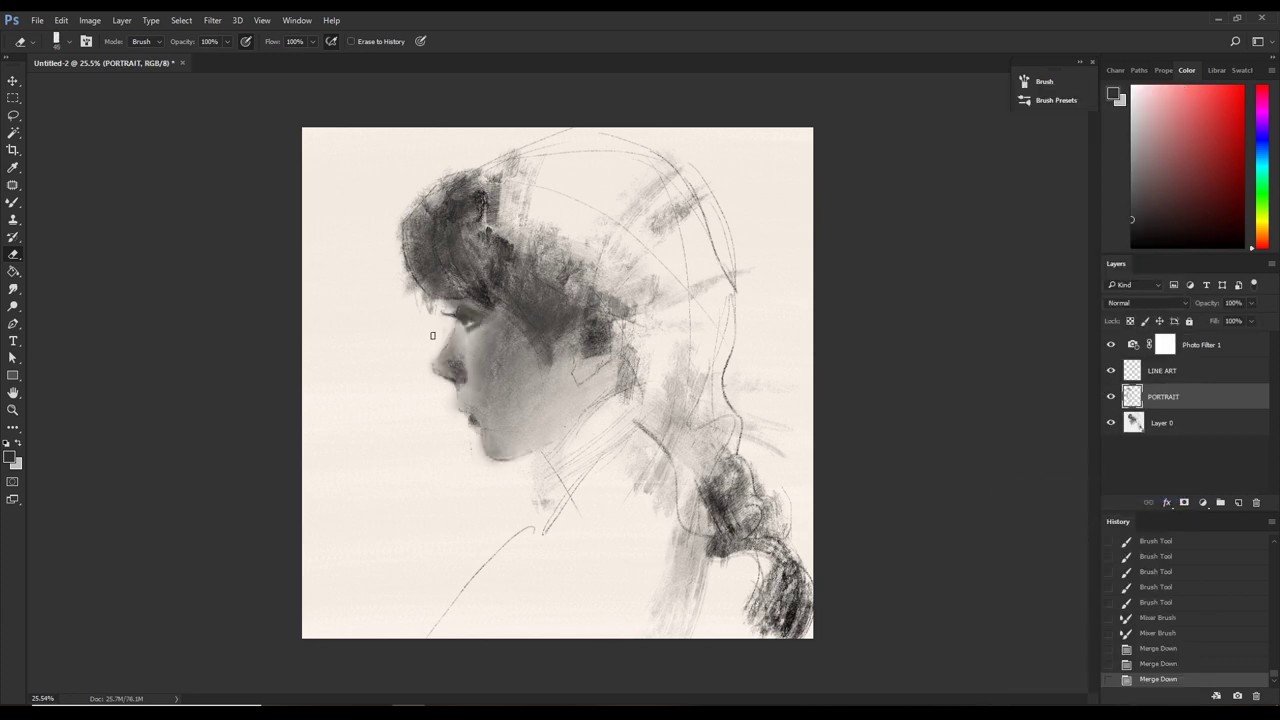
Erase stray tone along the nose edge, toward the lips and near the chin, then select LINE ART.
left_click_drag(451, 345, 443, 374)
key("ctrl+z")
left_click_drag(442, 345, 445, 350)
mouse_move(442, 347)
left_mouse_down()
mouse_move(450, 330)
mouse_move(434, 361)
mouse_move(459, 358)
mouse_move(448, 360)
left_mouse_up()
left_click_drag(448, 365, 445, 401)
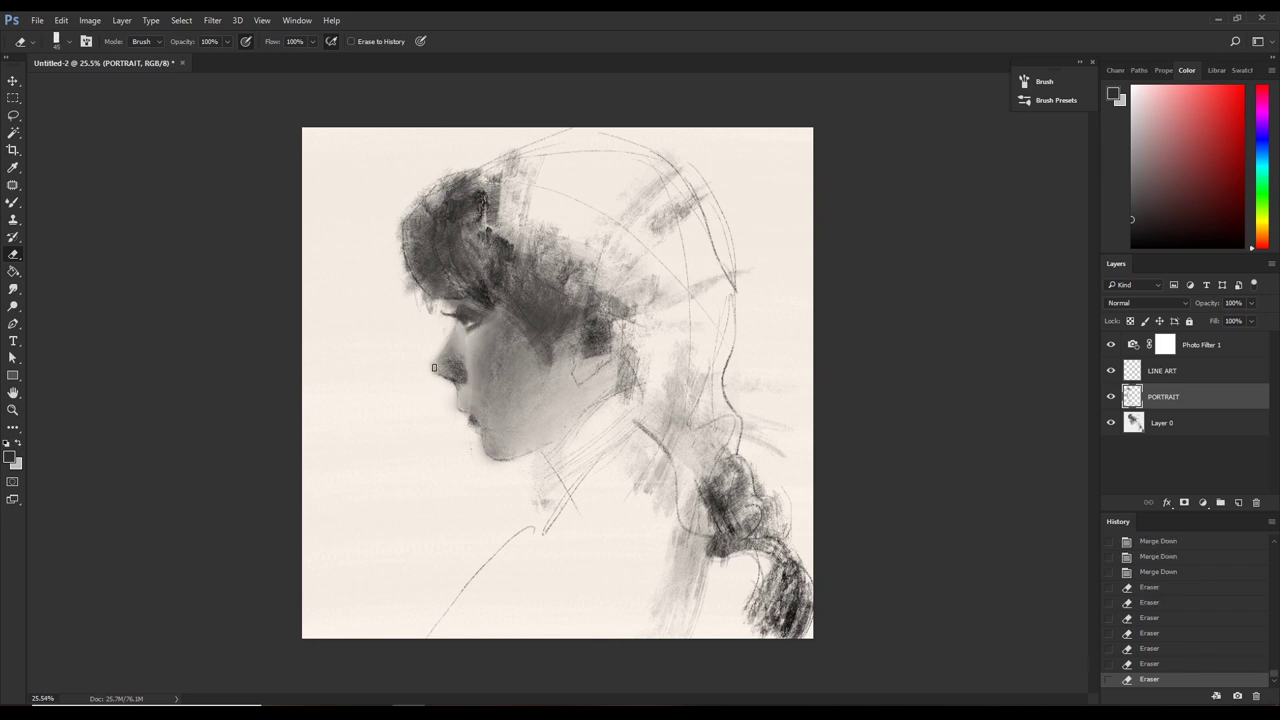
left_click(434, 367)
mouse_move(436, 386)
left_mouse_down()
mouse_move(434, 372)
mouse_move(452, 417)
left_mouse_up()
key("ctrl+z")
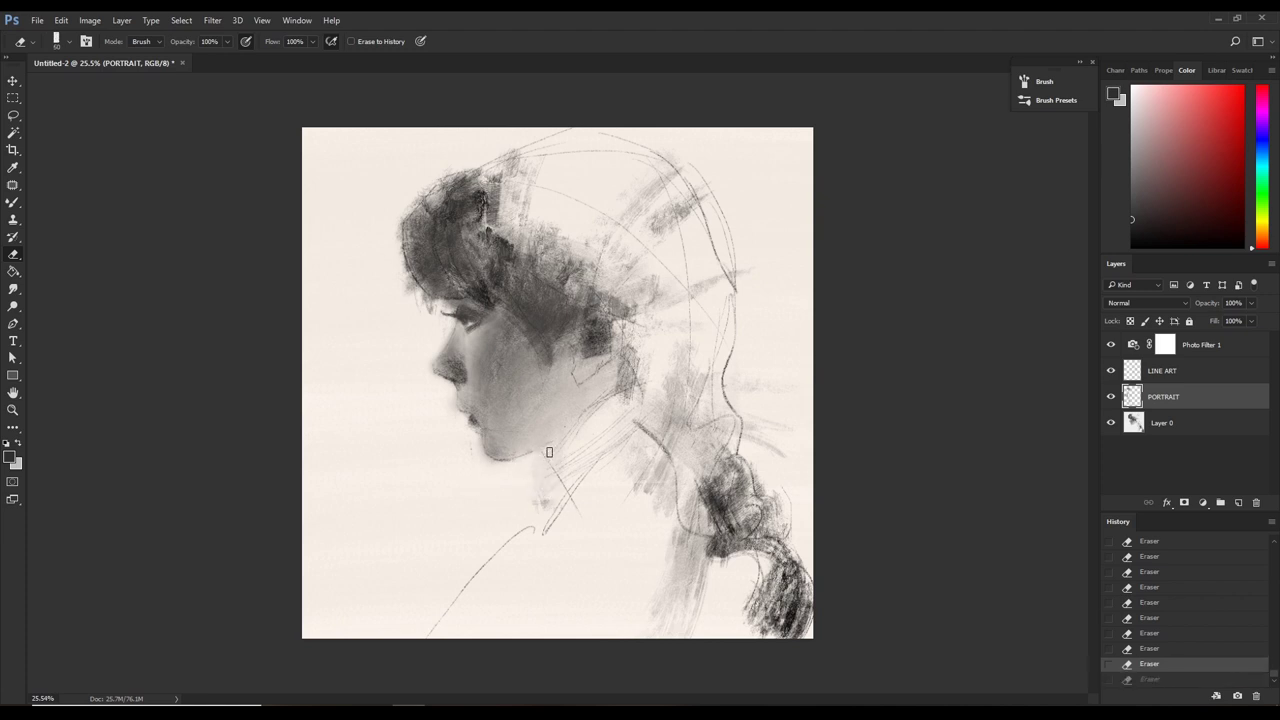
key("ctrl+z")
left_click_drag(534, 456, 492, 471)
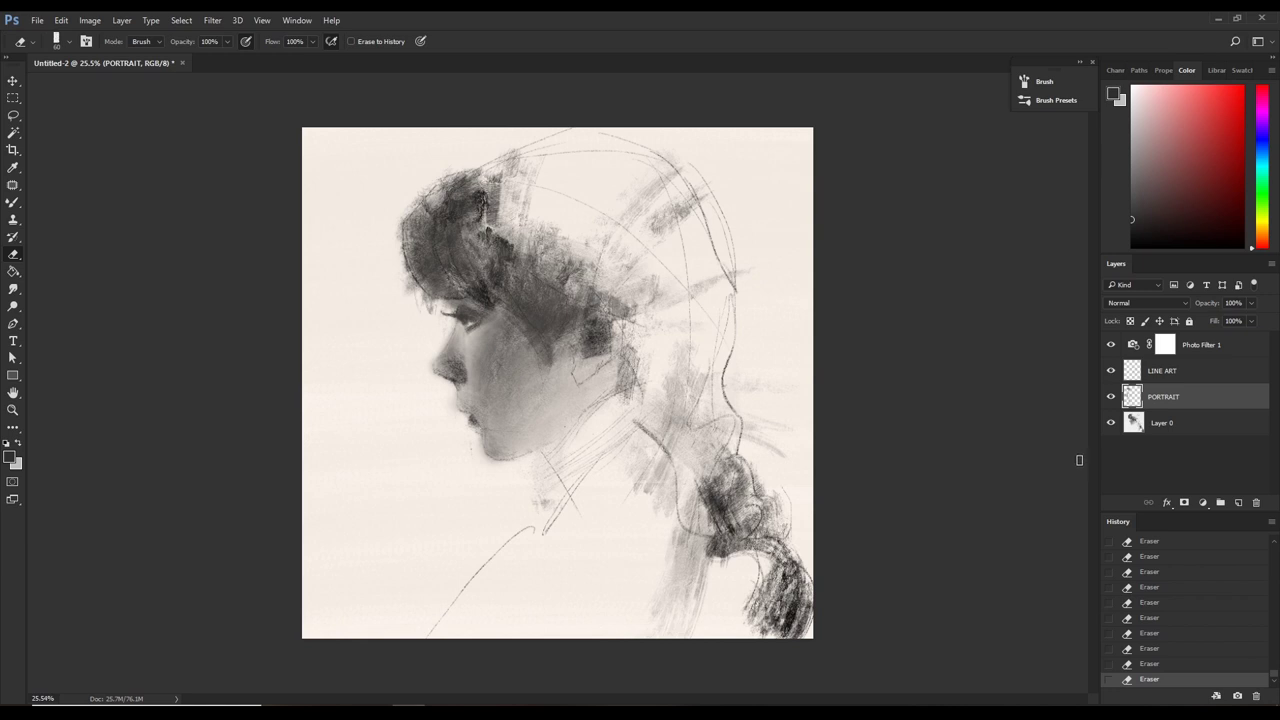
left_click(1141, 372)
Add a Hue/Saturation layer clipped to LINE ART with Lightness -100, then merge it down.
left_click(1202, 502)
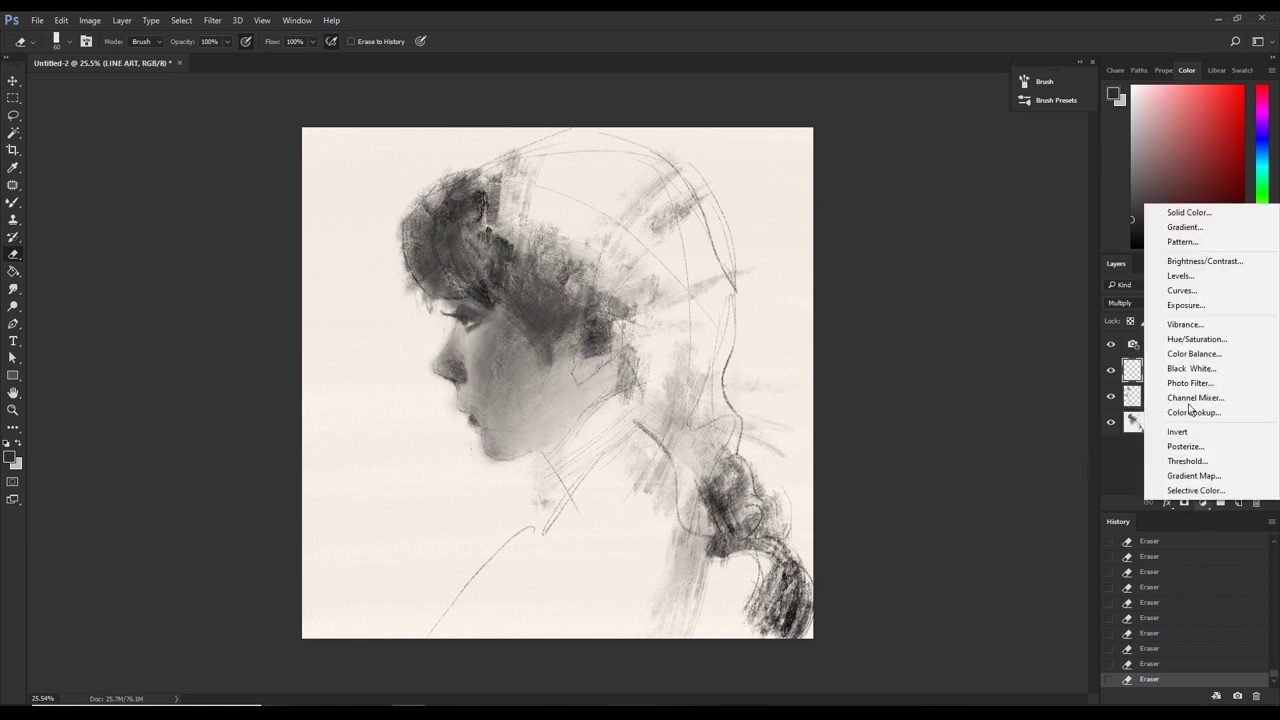
left_click(1180, 260)
left_click(1137, 382, "alt")
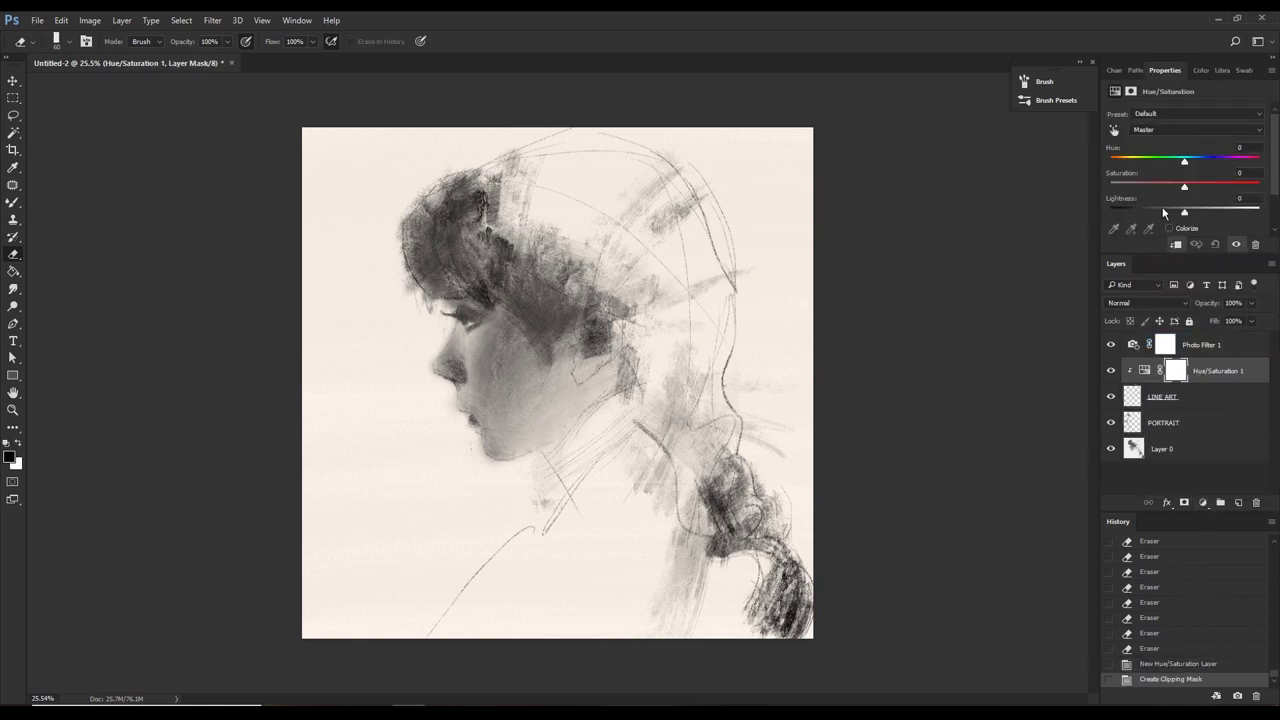
left_click_drag(1184, 212, 1108, 222)
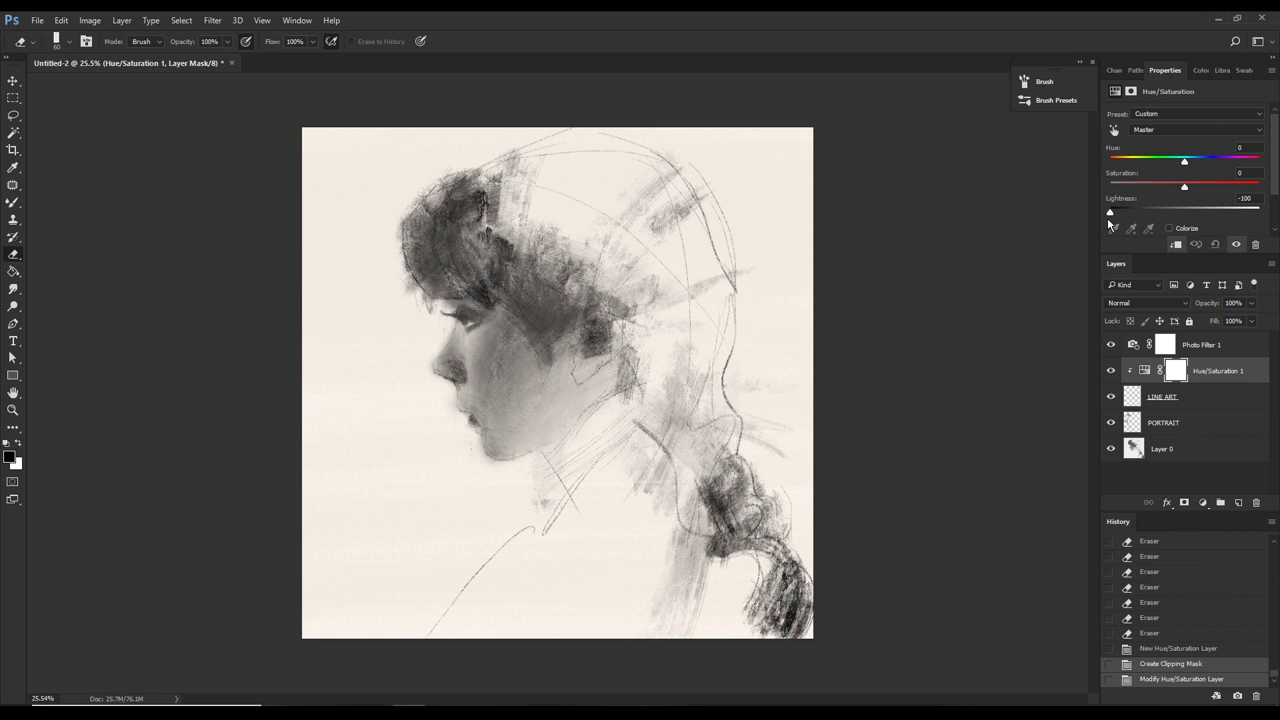
right_click(1219, 377)
left_click(1128, 495)
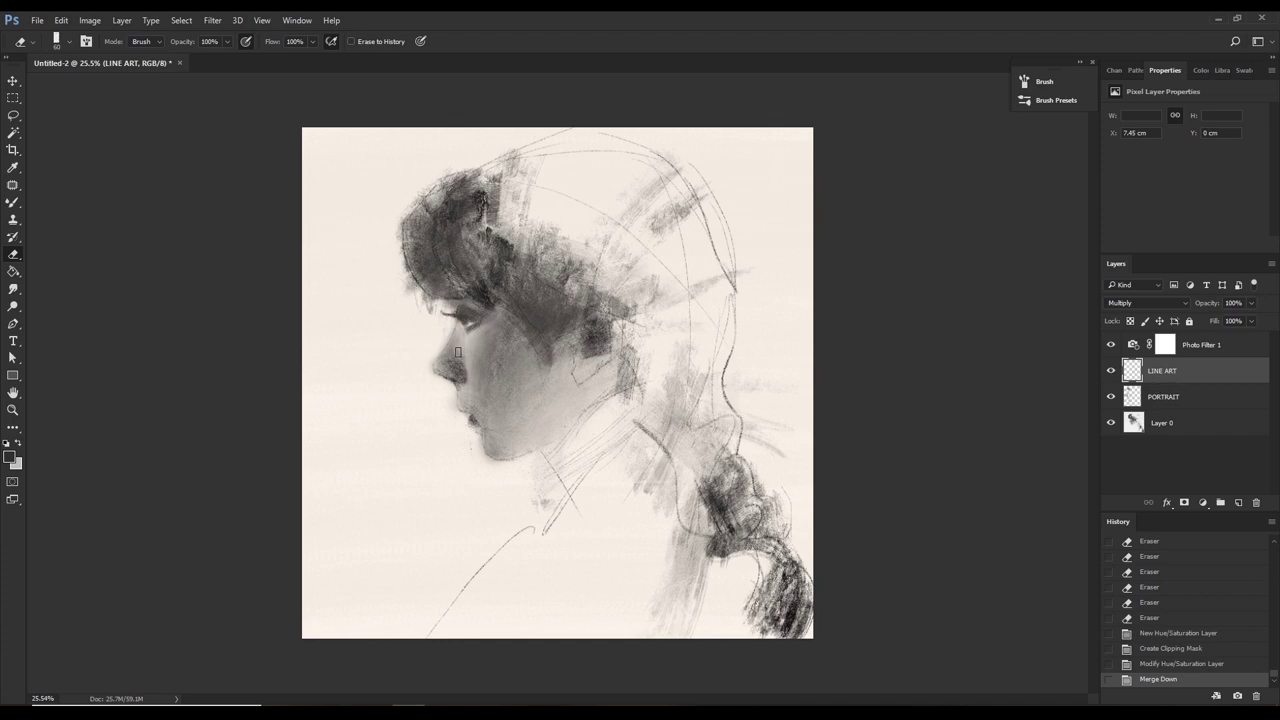
Save as Untitled-2.psd, then merge LINE ART and PORTRAIT down into Layer 0.
scroll(510, 376, "up", 3)
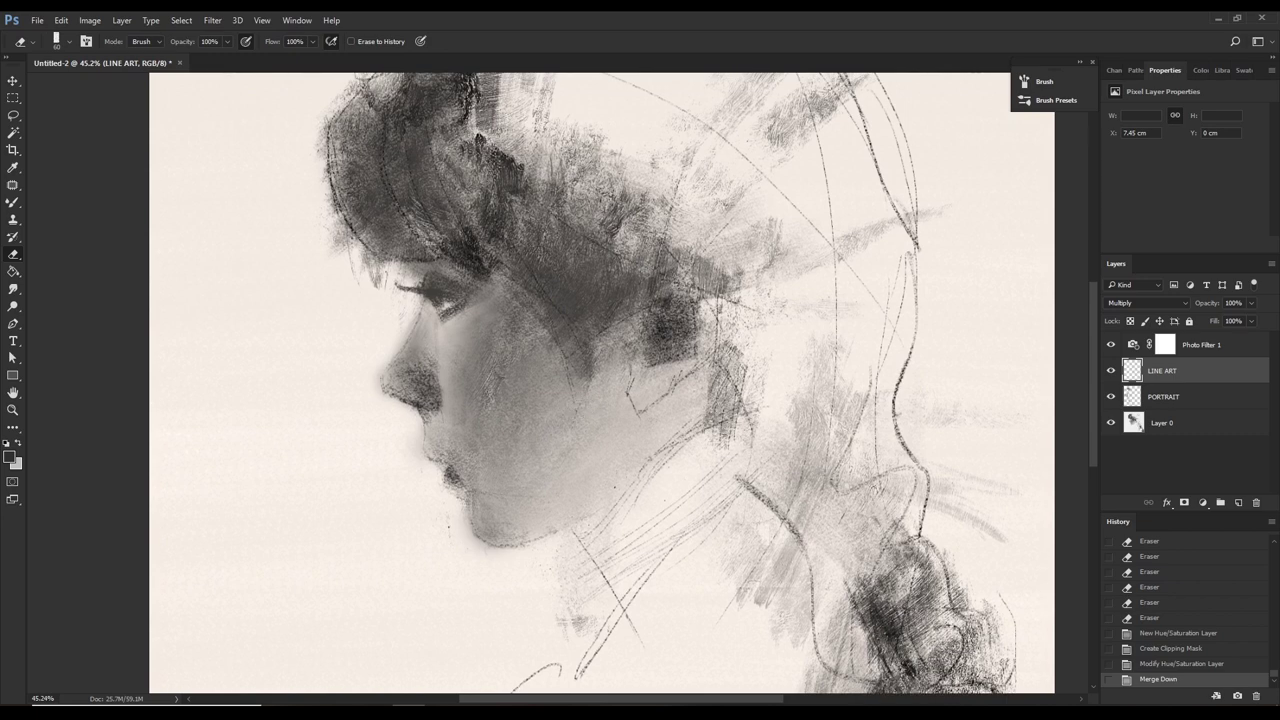
key("ctrl+s")
right_click(1192, 378)
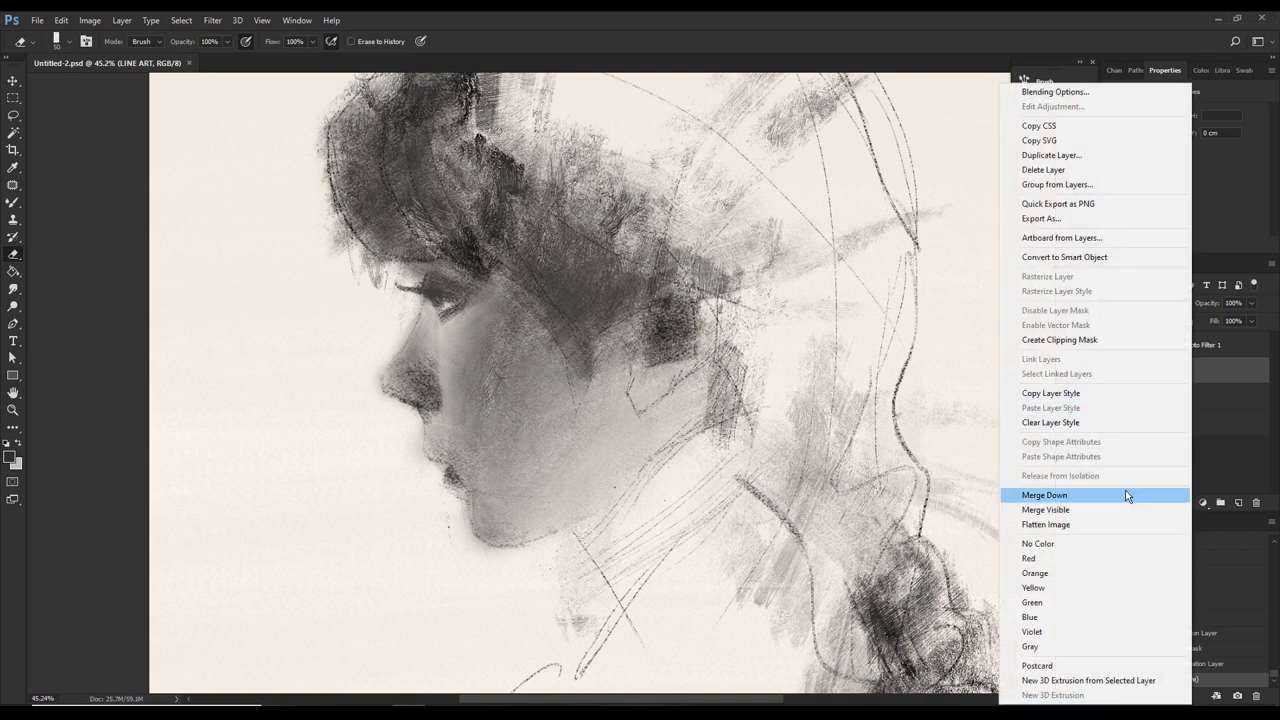
left_click(1128, 494)
right_click(1170, 408)
left_click(1131, 492)
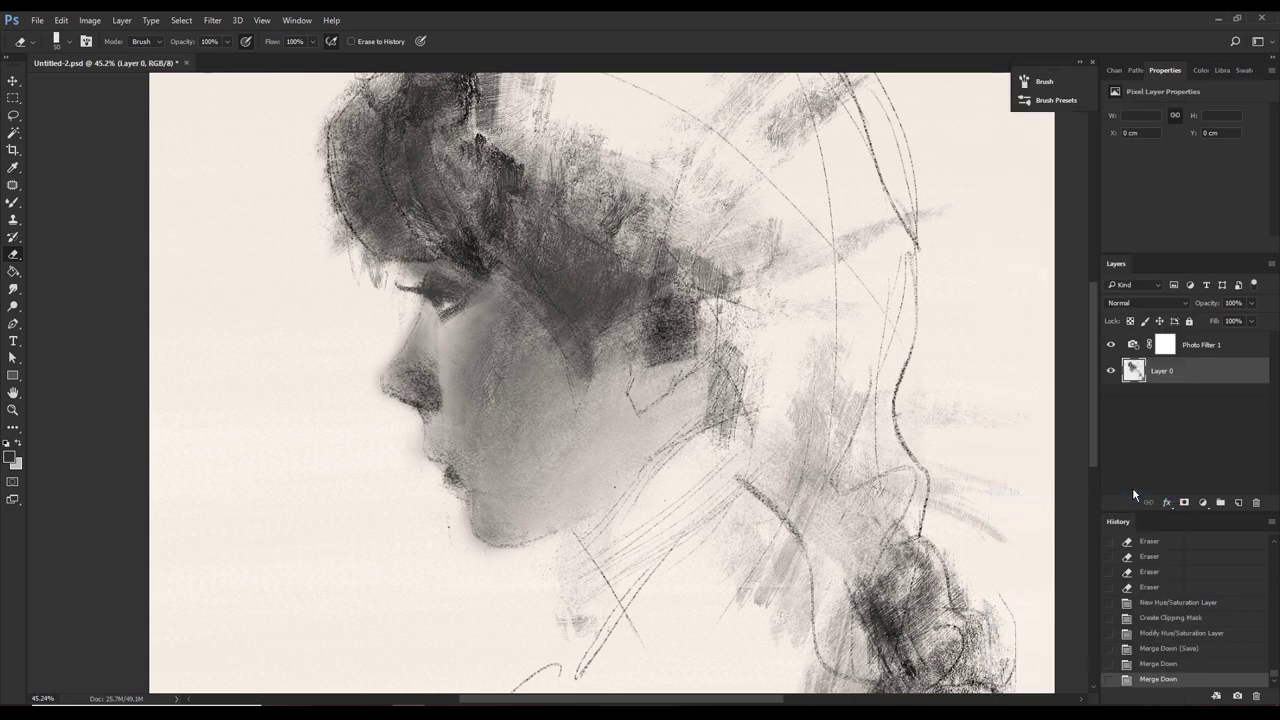
mouse_move(635, 387)
left_mouse_down()
mouse_move(701, 390)
mouse_move(685, 392)
left_mouse_up()
Pick a Brush Tool preset and paint a light skin-tone stroke down the nose bridge.
key("b")
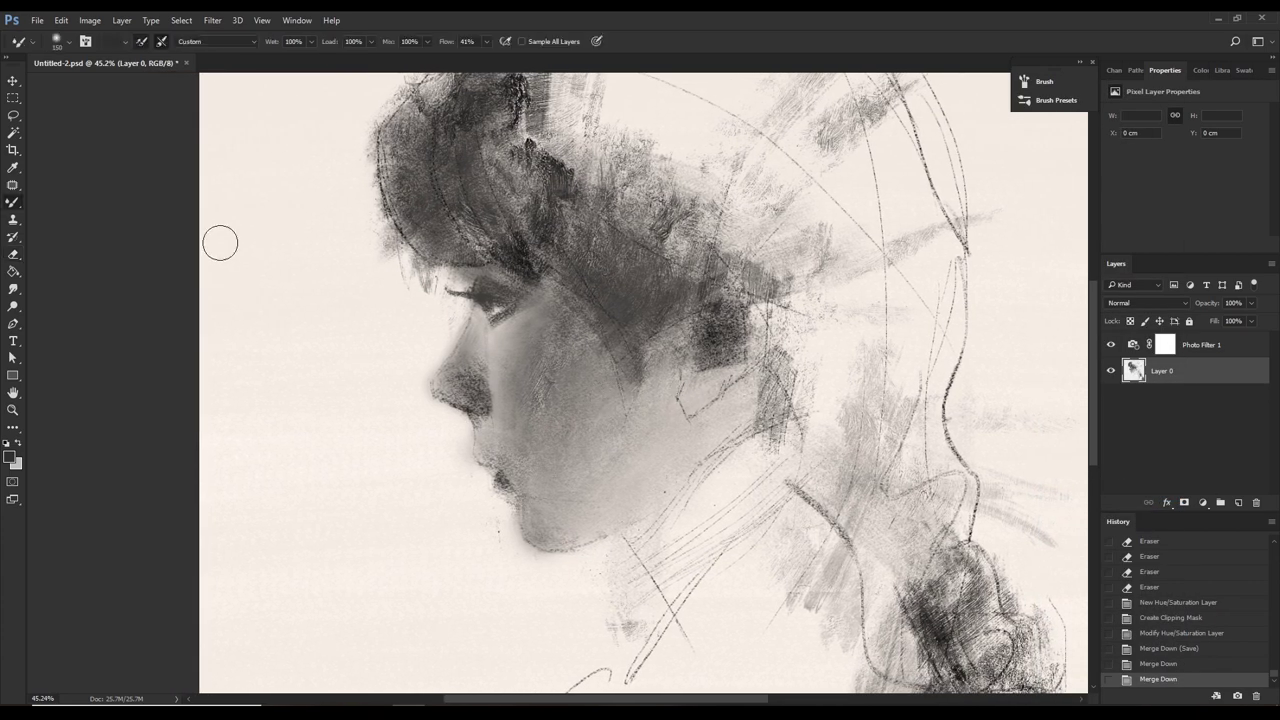
right_click(13, 202)
left_click(75, 240)
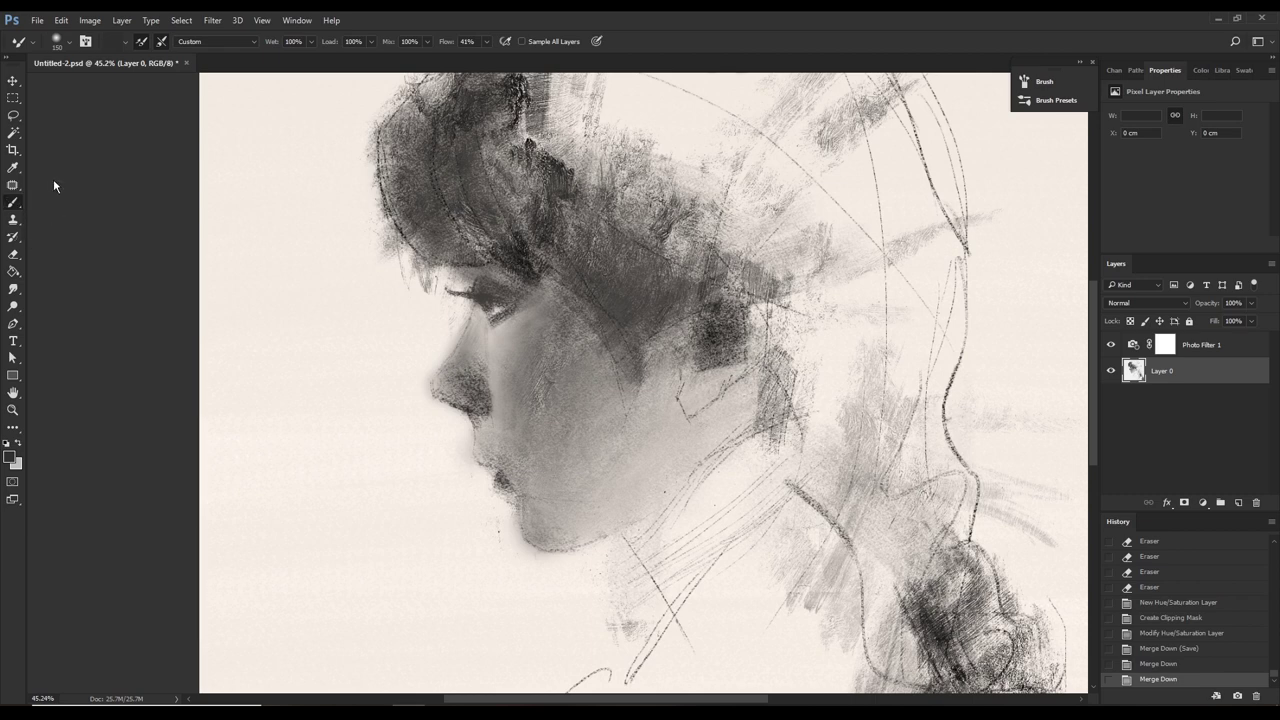
left_click(67, 43)
double_click(135, 173)
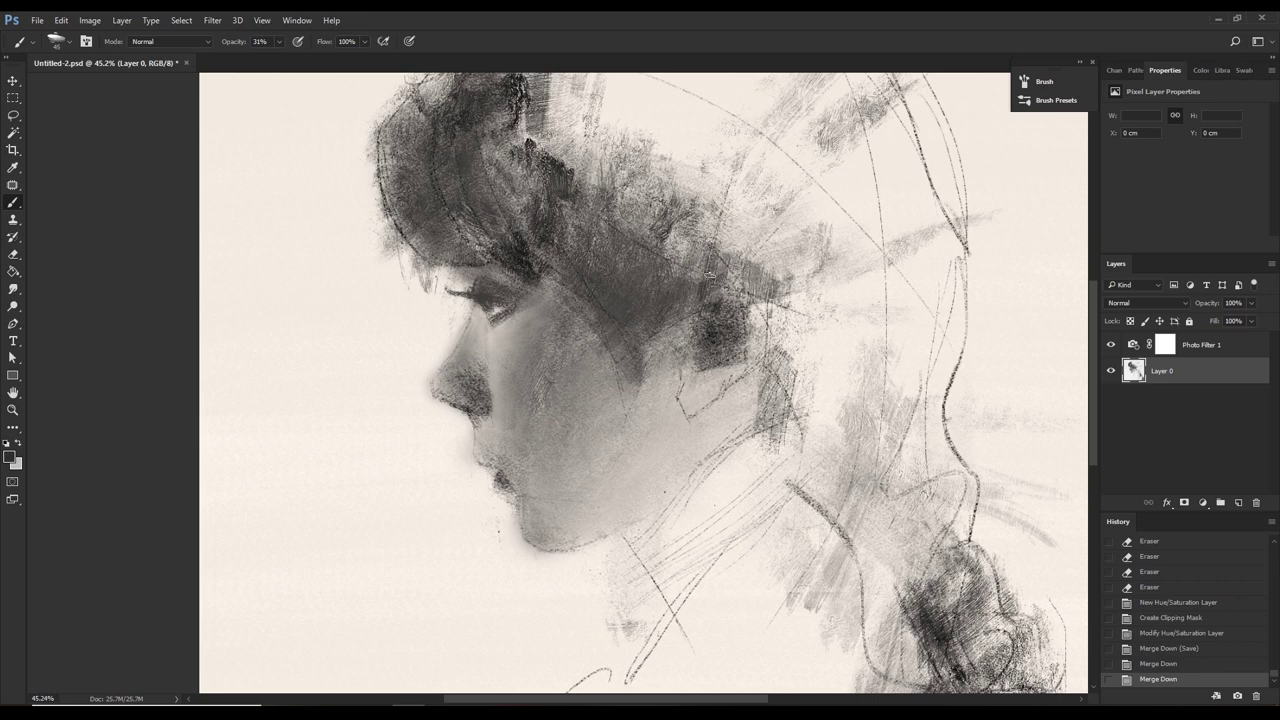
scroll(660, 355, "left", 2)
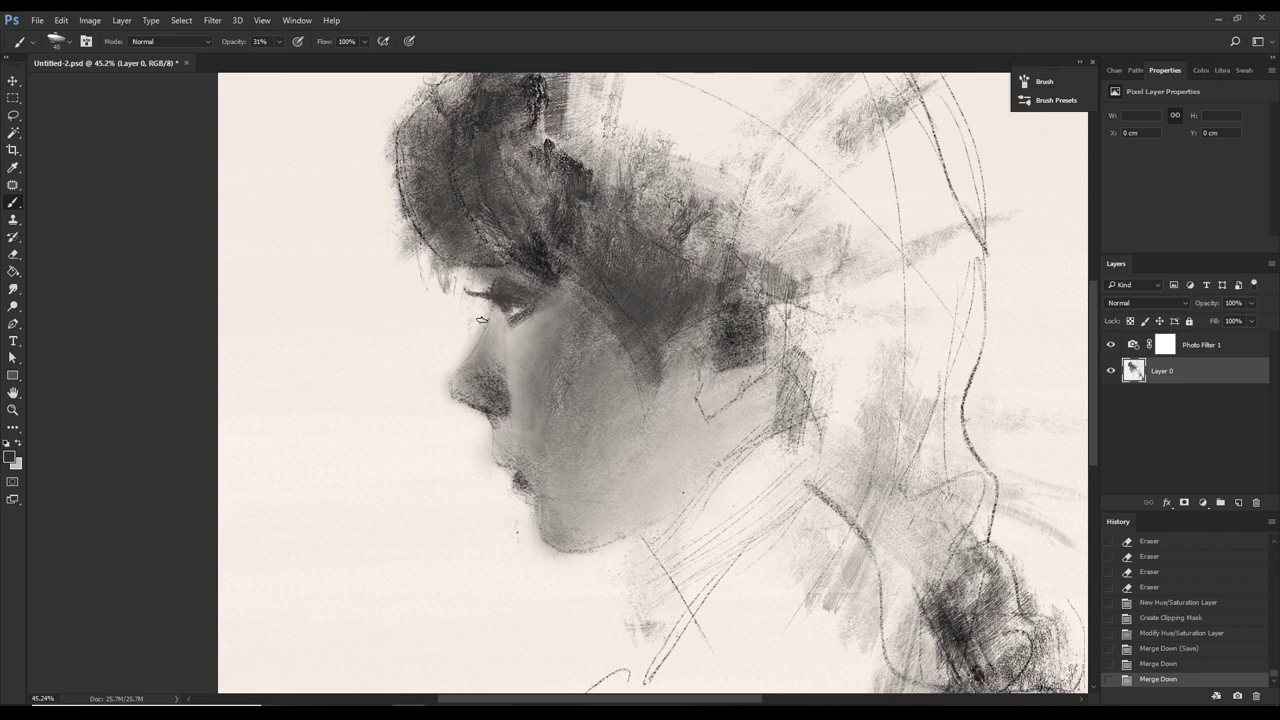
key("i")
left_click(473, 321)
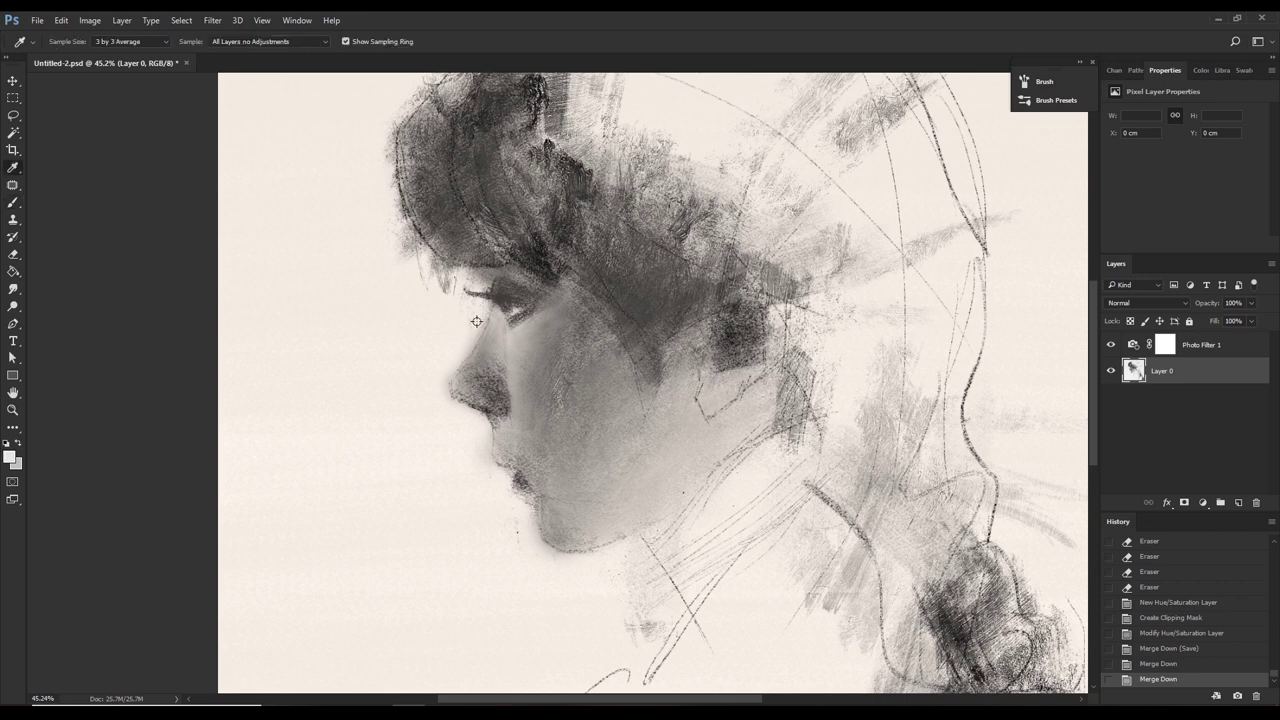
key("b")
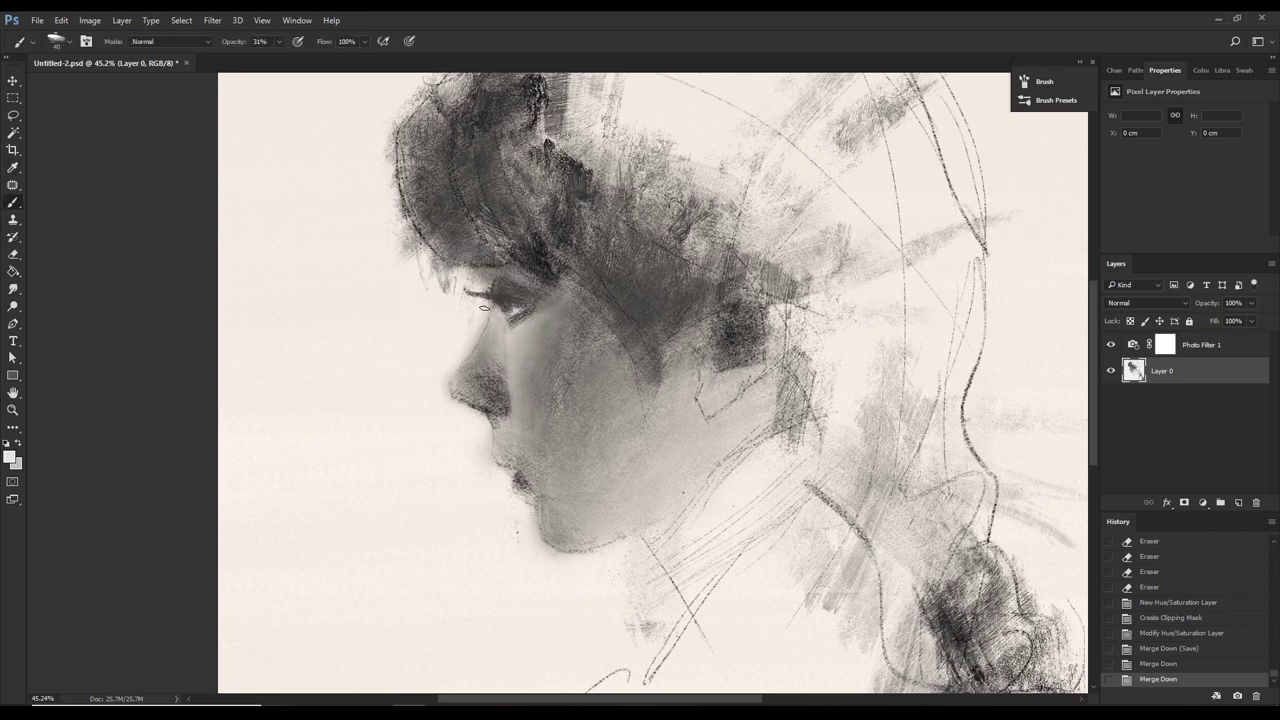
left_click_drag(484, 307, 472, 356)
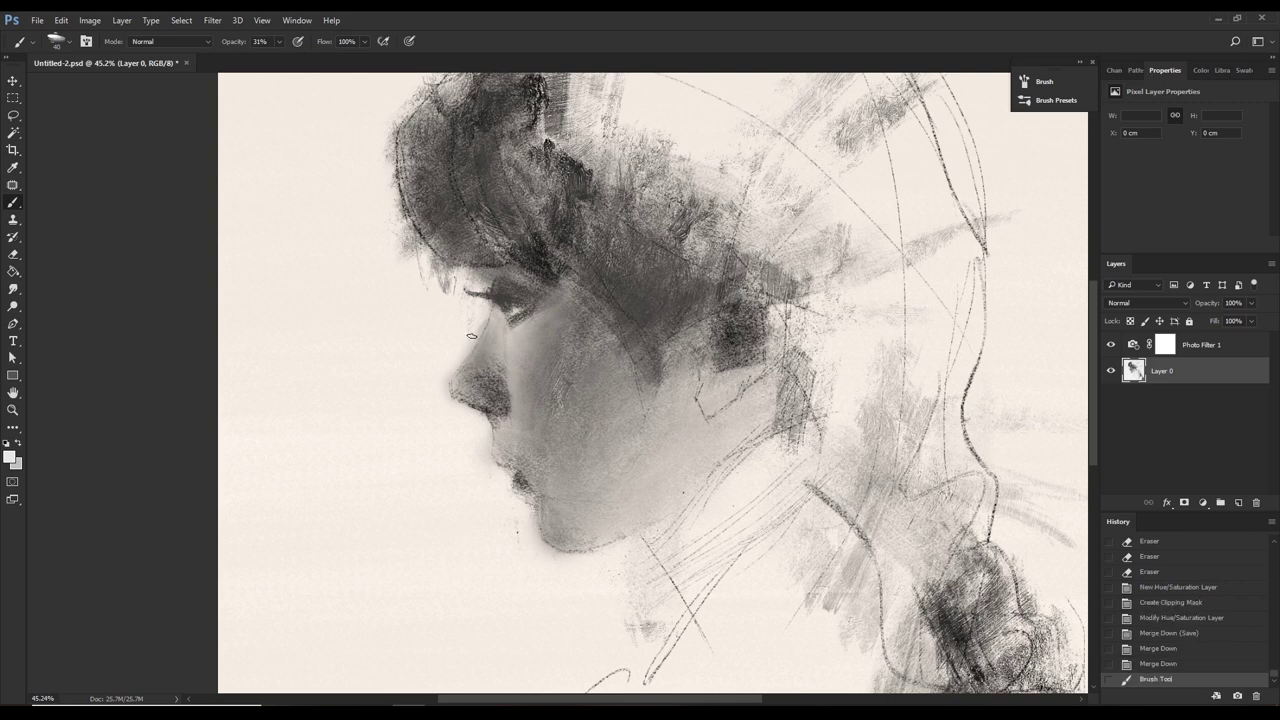
Dab sampled skin tone near the eye with brush opacity raised to 100%.
left_click(492, 328, "alt")
left_click(493, 314)
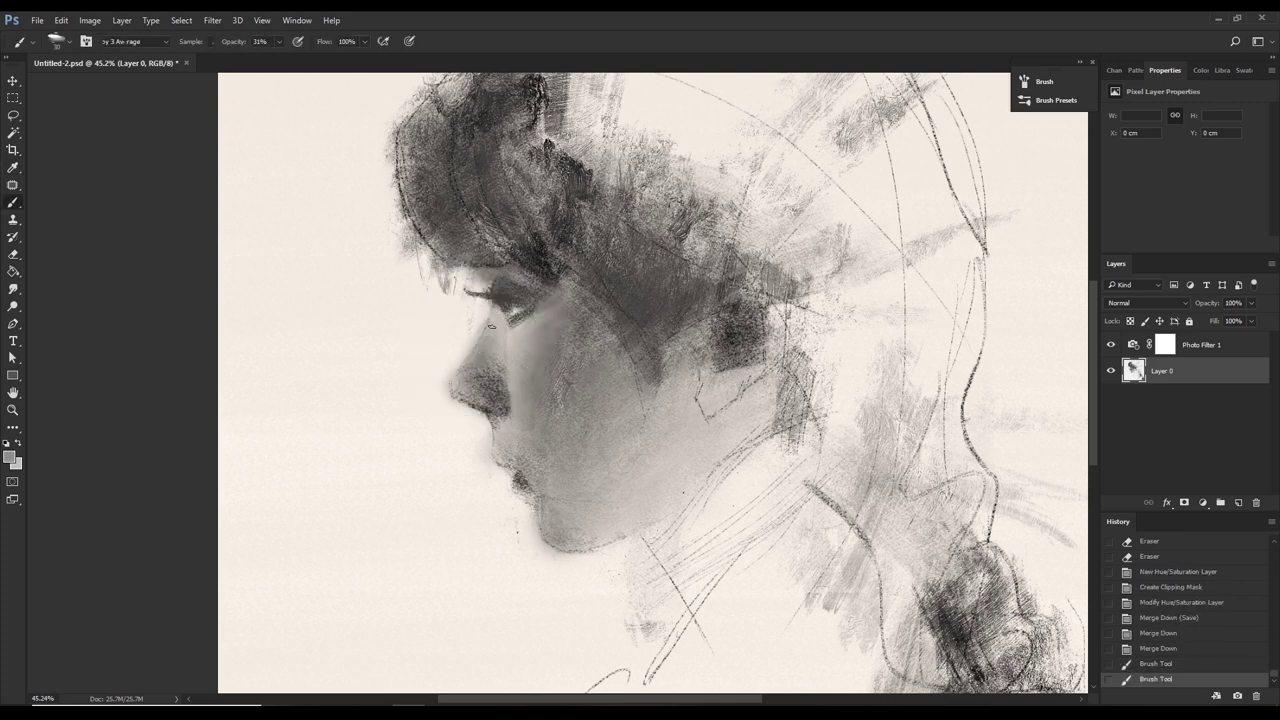
left_click(493, 314)
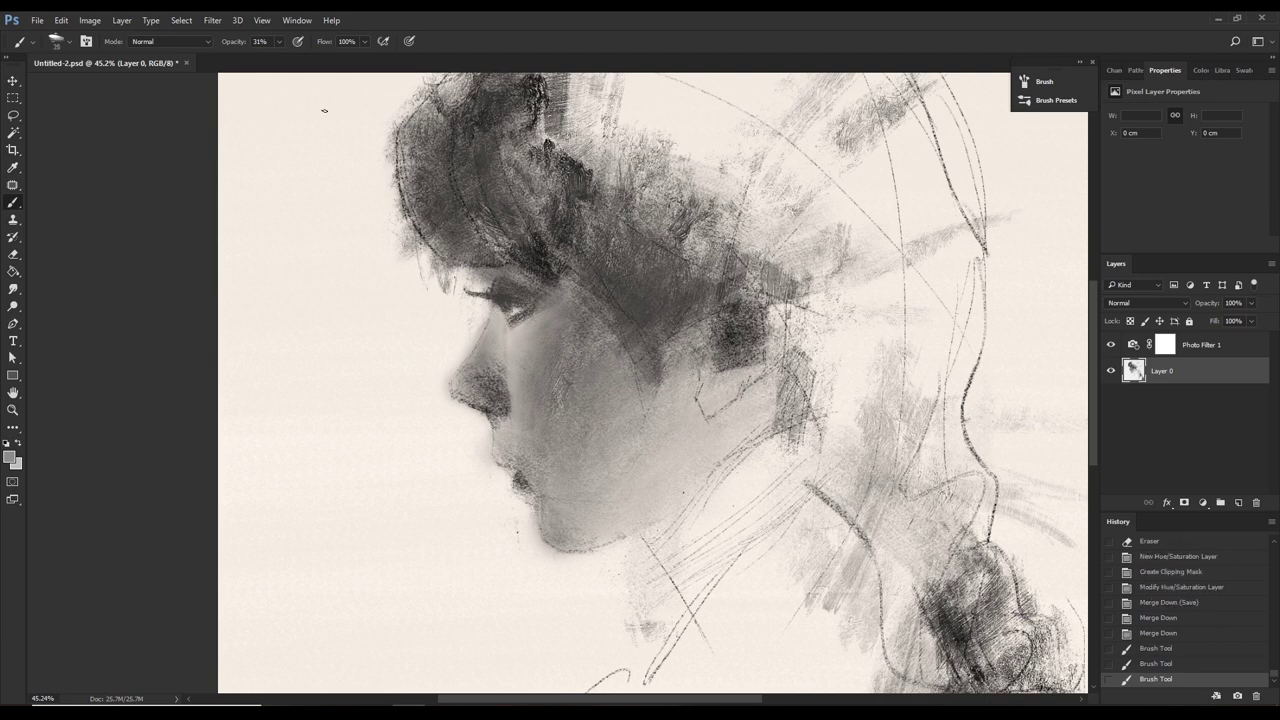
left_click_drag(297, 58, 350, 60)
left_click(496, 318)
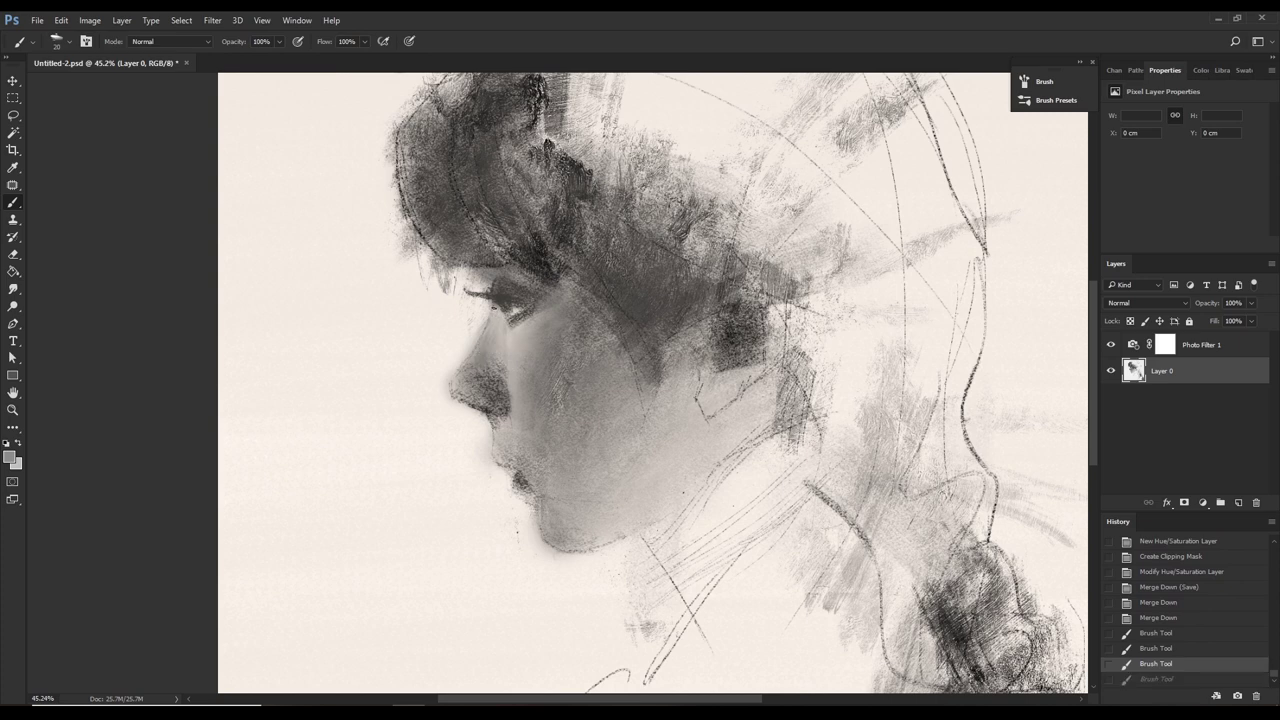
left_click(493, 314)
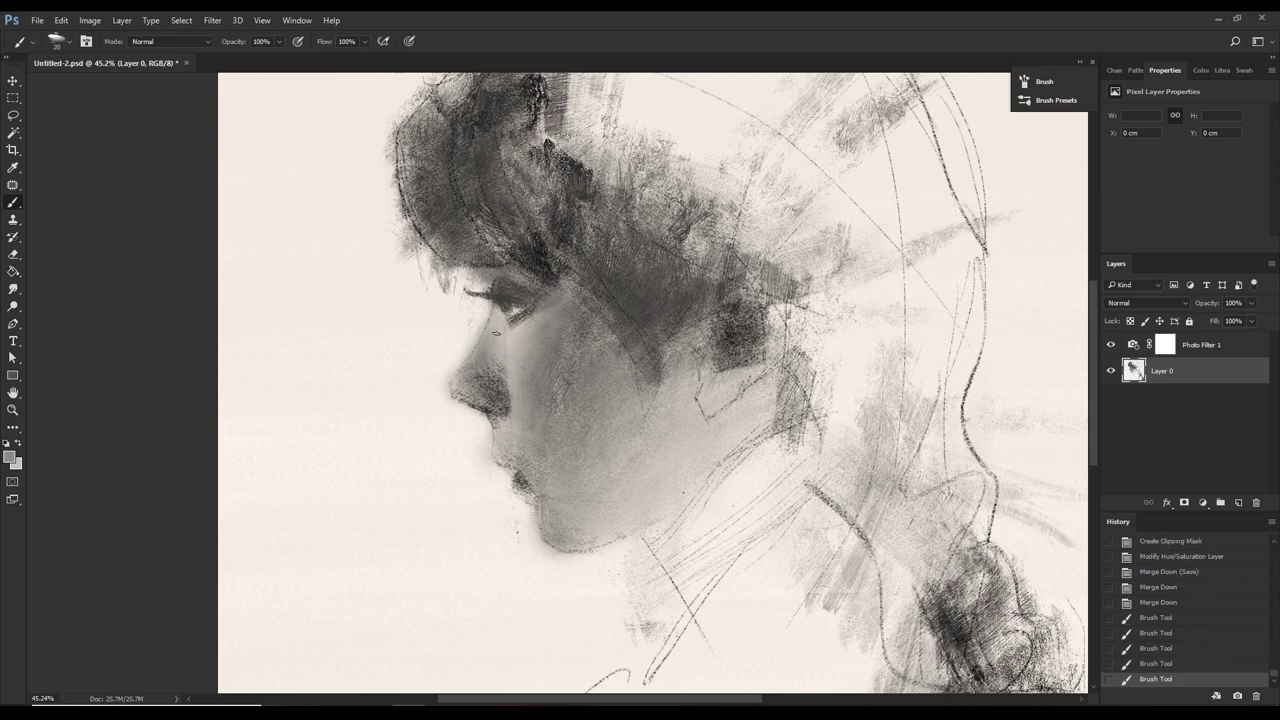
key("alt")
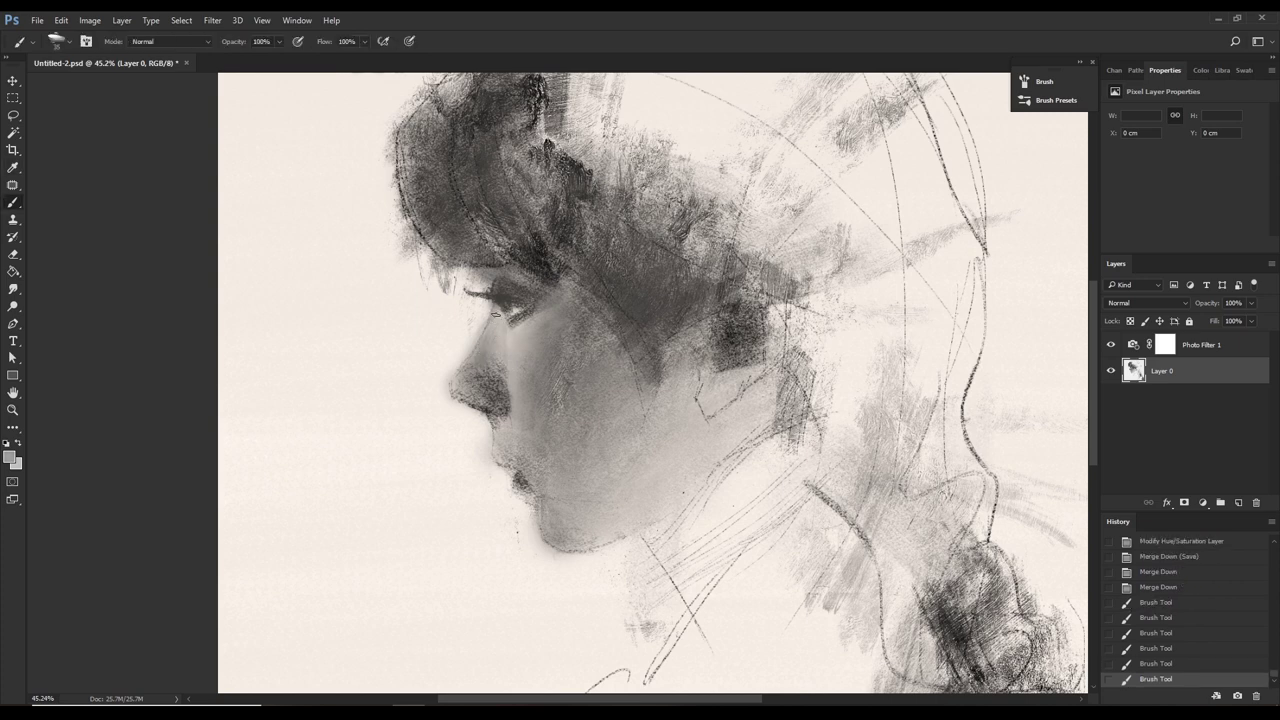
left_click(494, 313)
left_click(493, 318)
left_click(480, 324)
Resample face greys, dab more tone by the eye and add dark lash strokes.
key("alt")
left_click(479, 324, "alt")
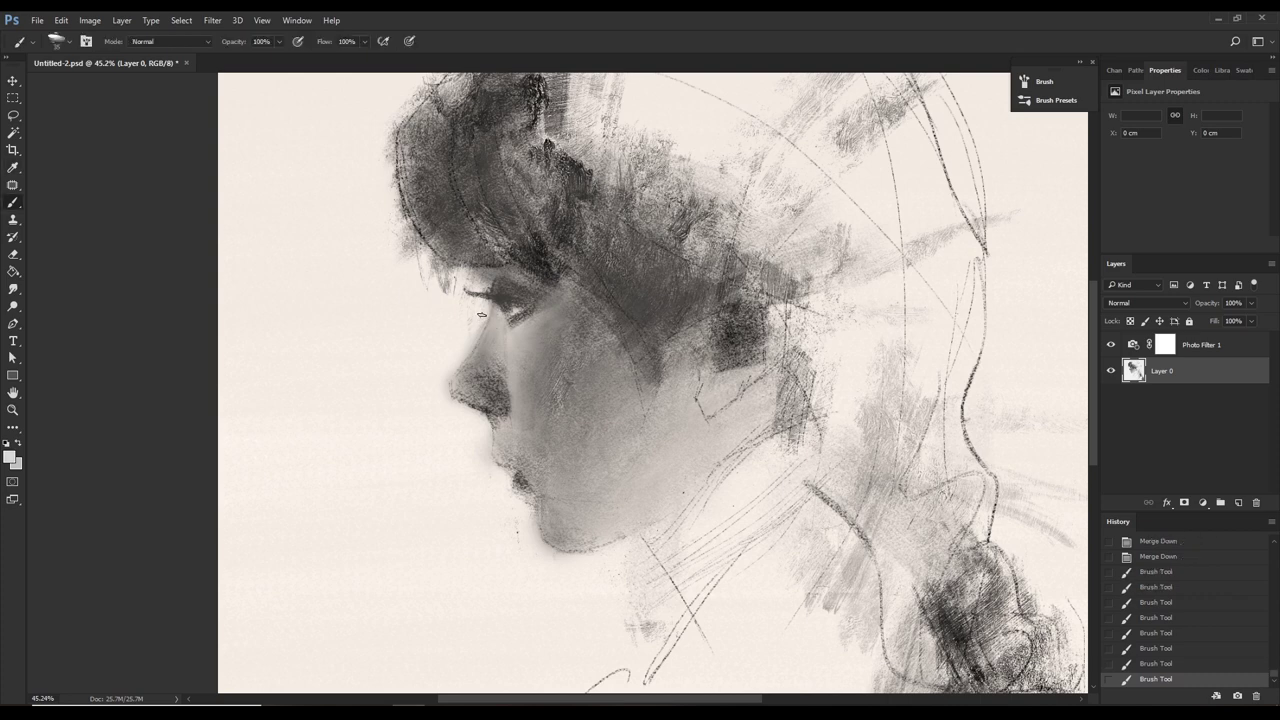
left_click(483, 322)
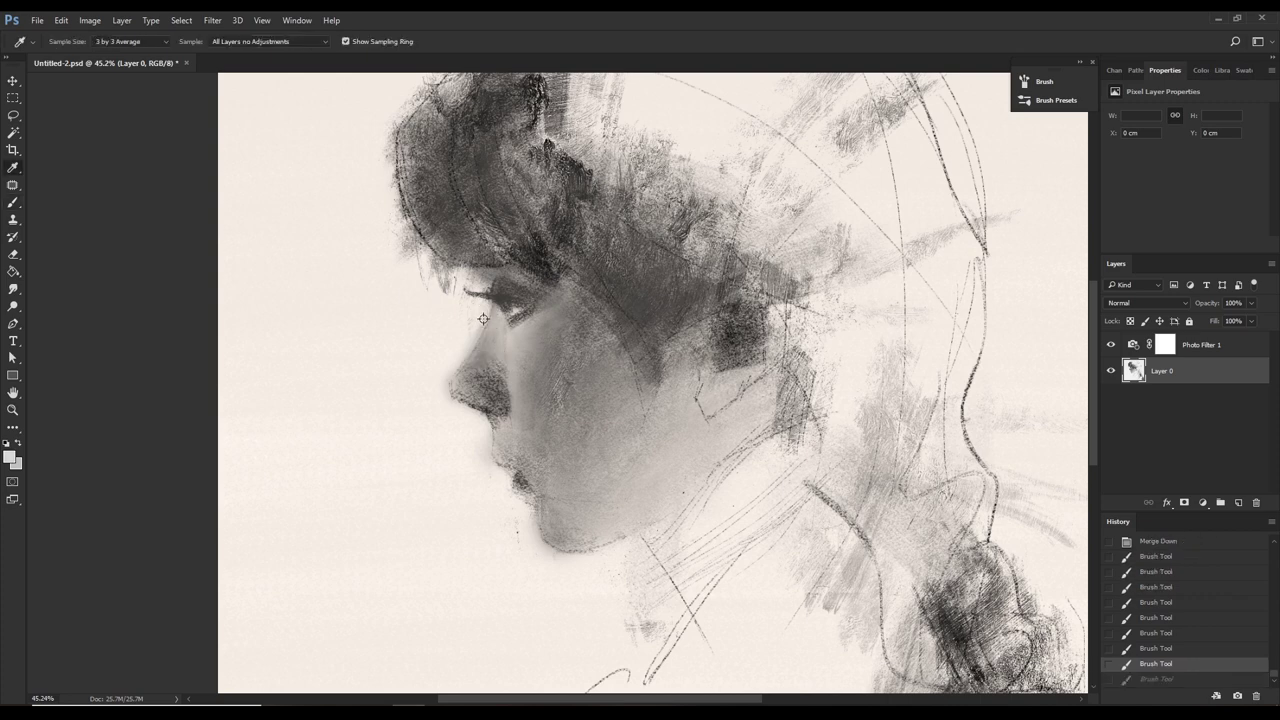
left_click(482, 325)
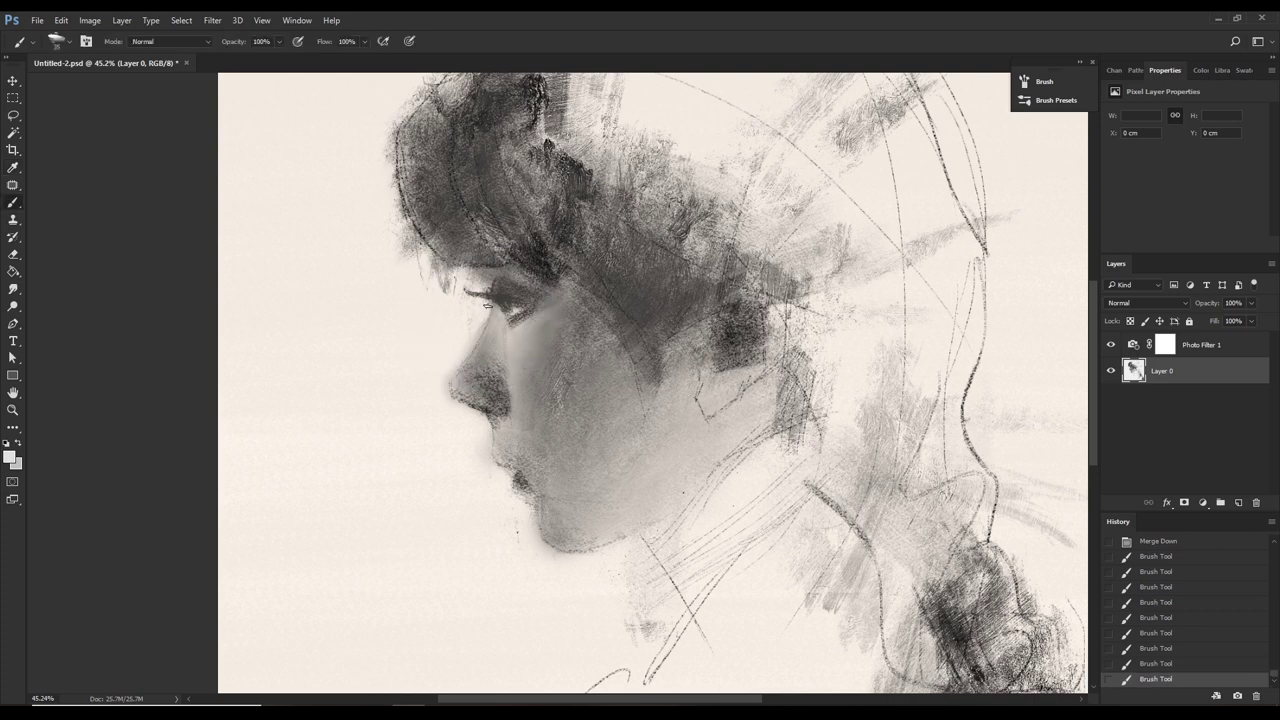
left_click(484, 325)
left_click(496, 300, "alt")
key("ctrl+z")
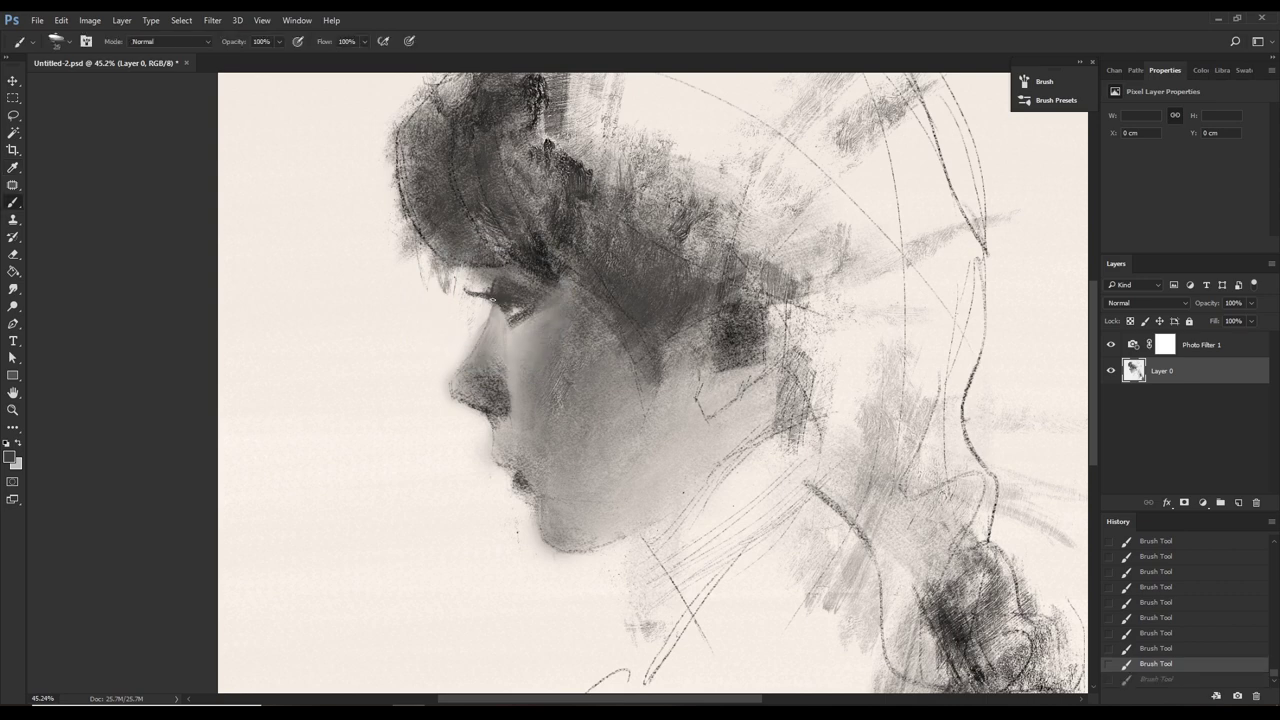
left_click(492, 298)
left_click(487, 334, "alt")
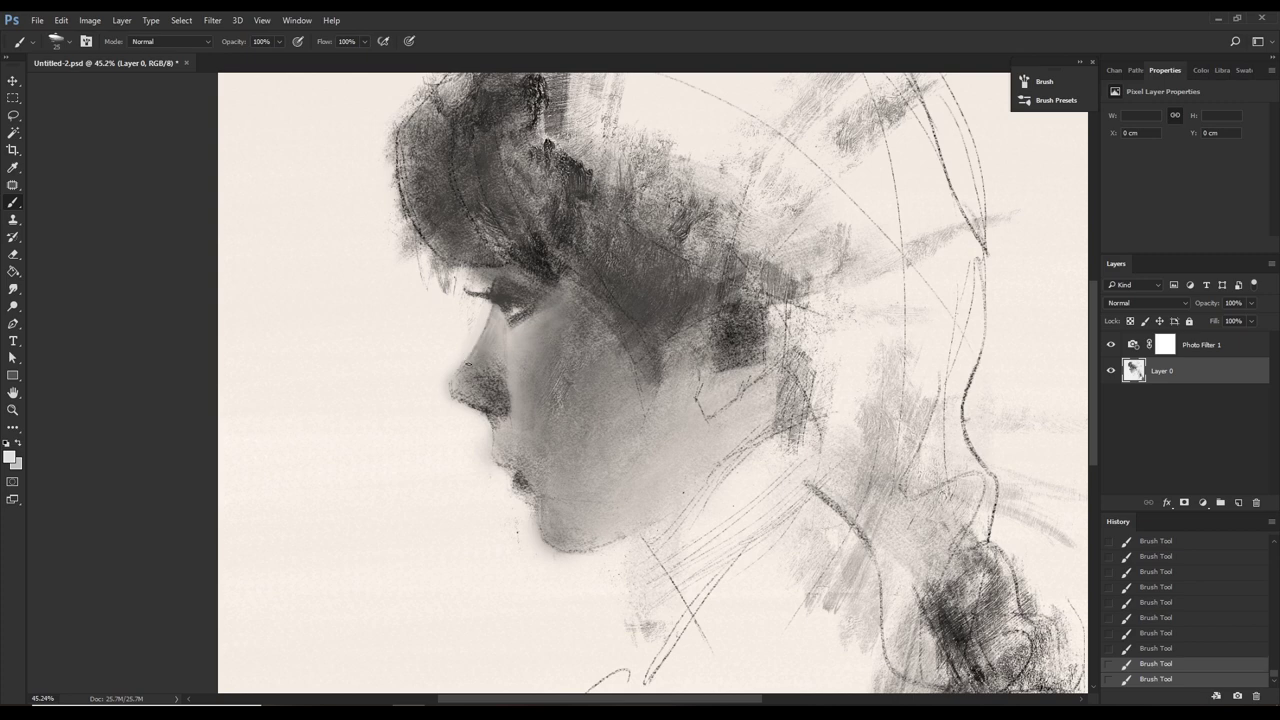
Sample greys beside the nose and dab shading there, undoing unwanted strokes.
left_click(449, 353, "alt")
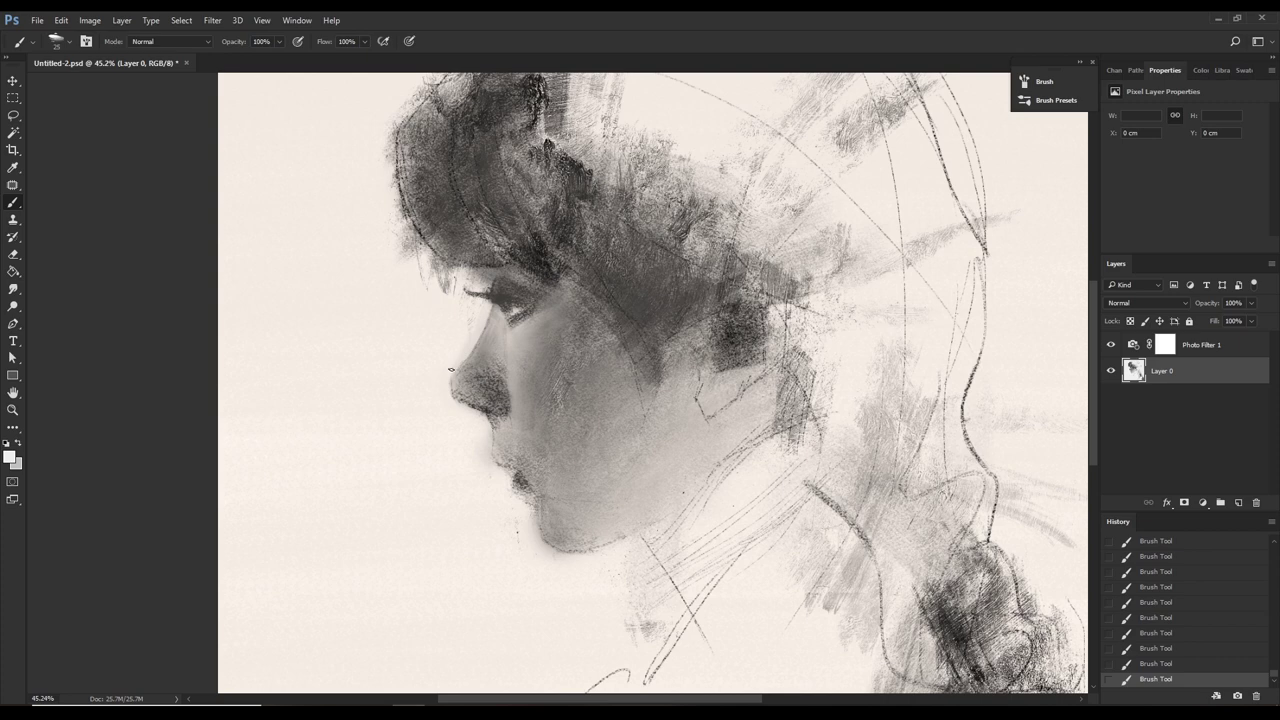
left_click(451, 369)
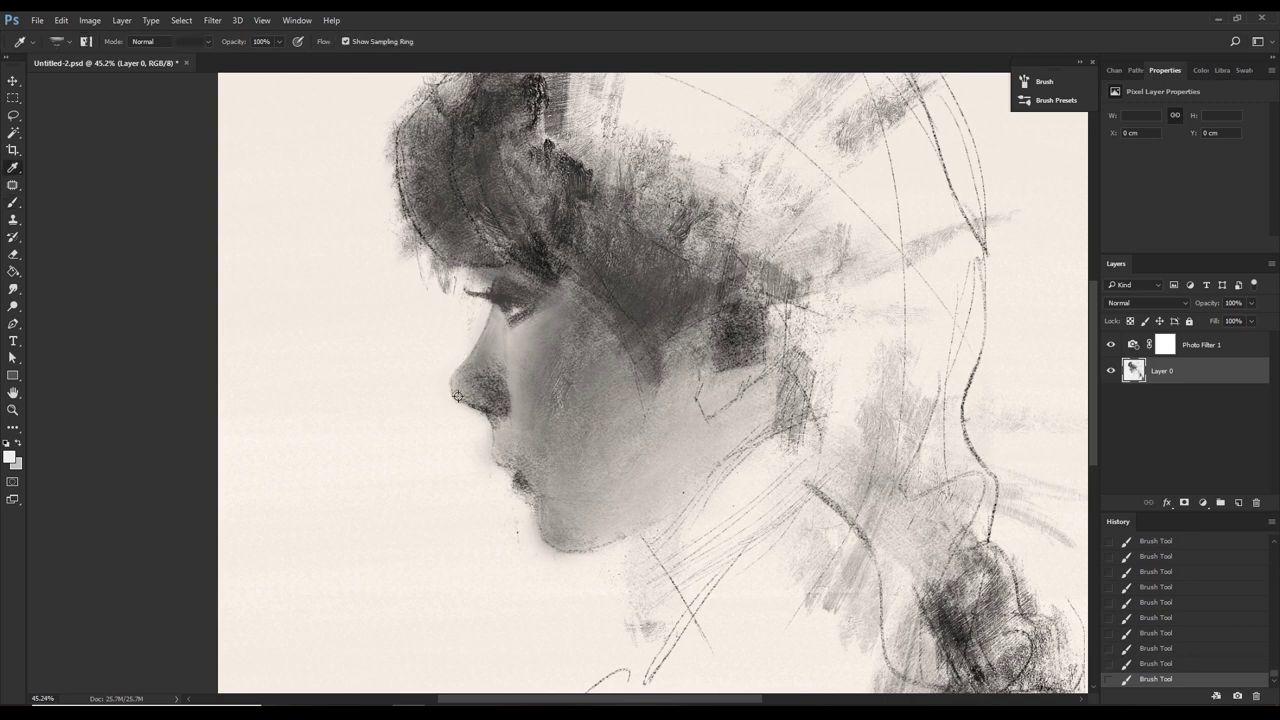
key("ctrl+z")
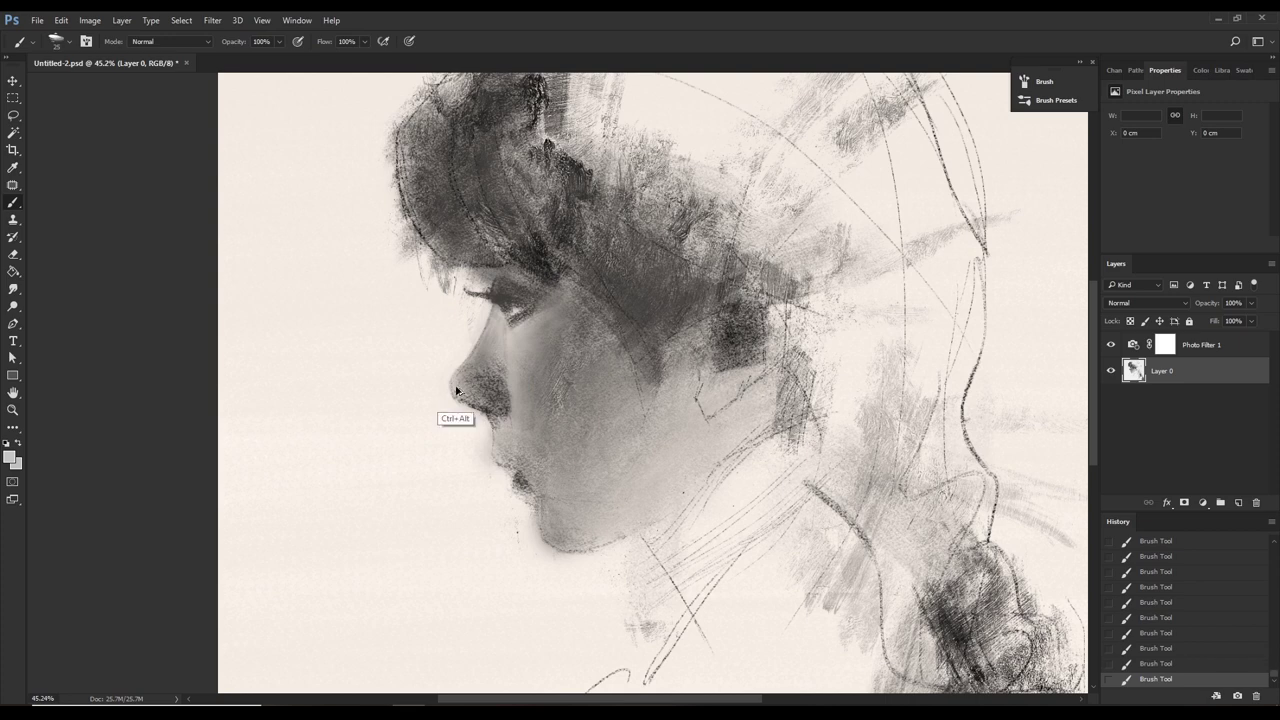
key("ctrl+z")
key("ctrl+z")
key("ctrl+z")
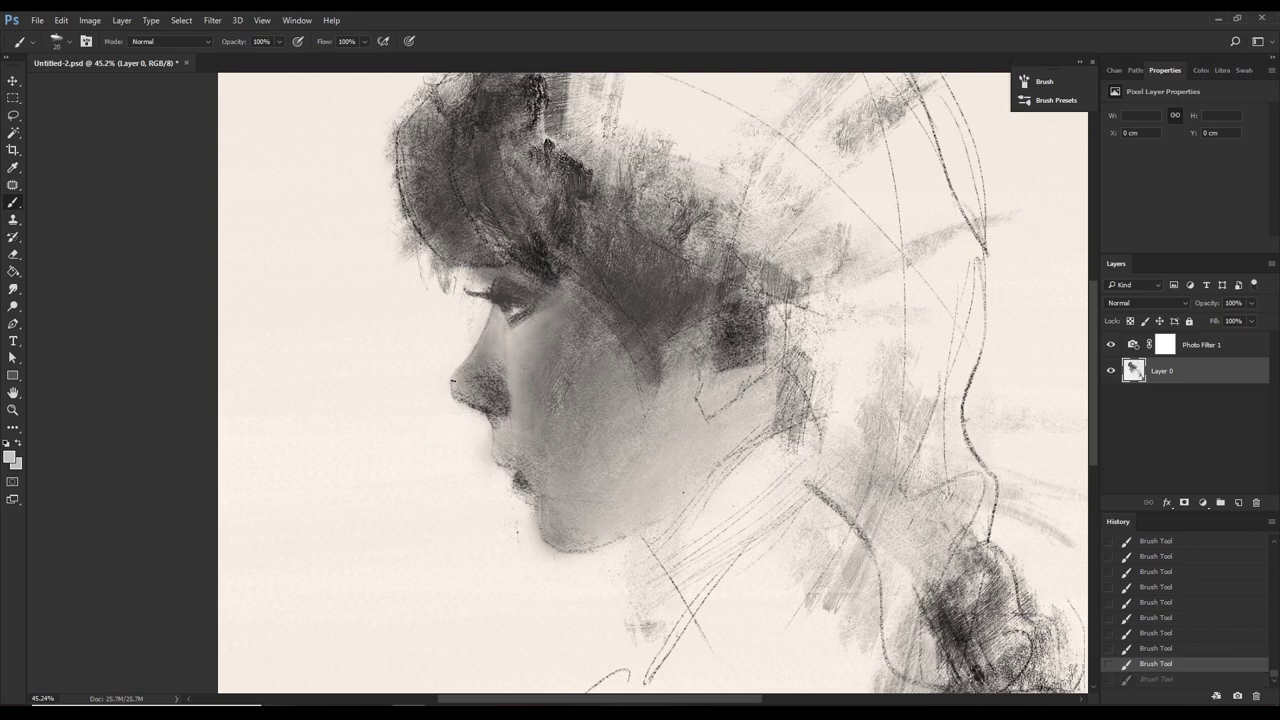
key("ctrl+z")
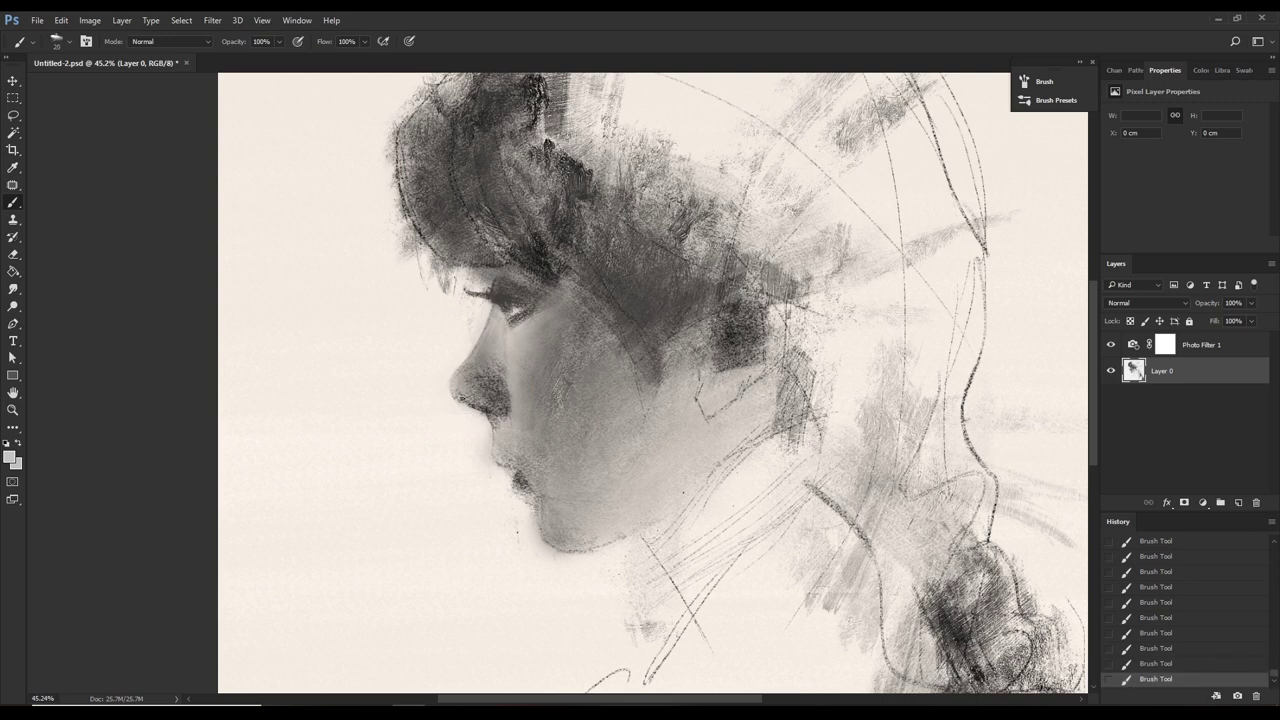
left_click(457, 392, "alt")
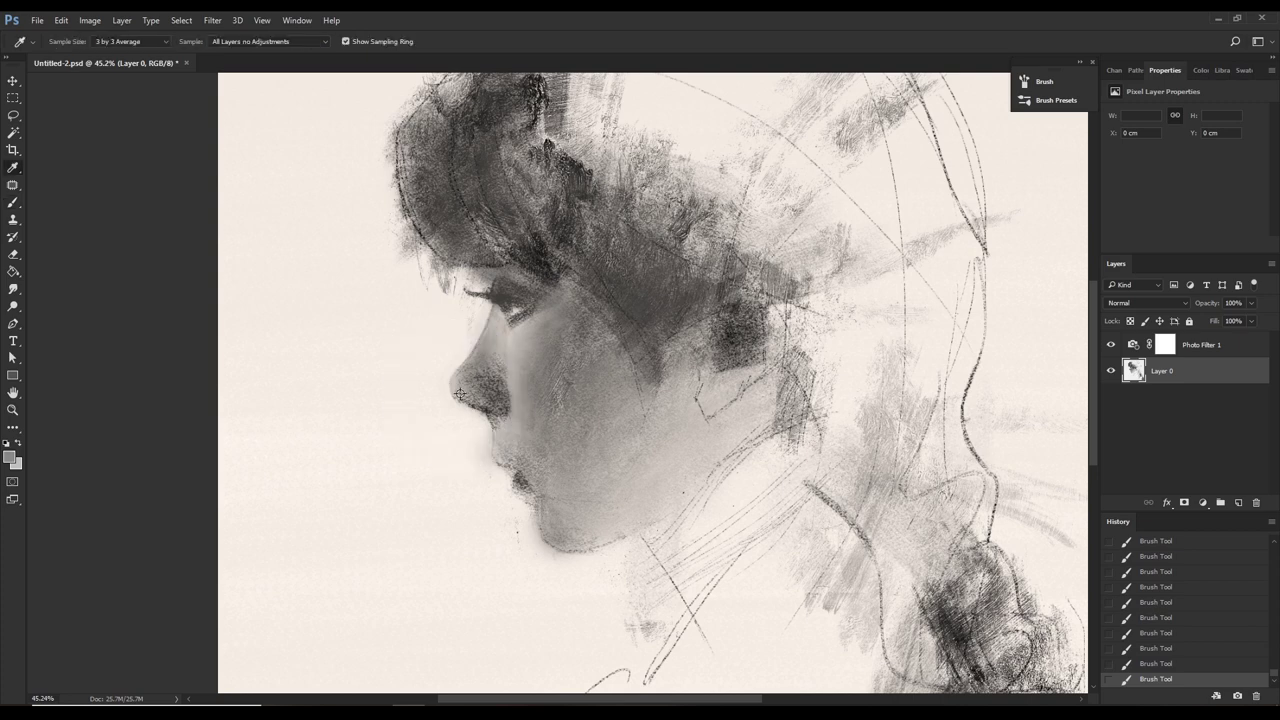
key("bracketright")
key("ctrl+z")
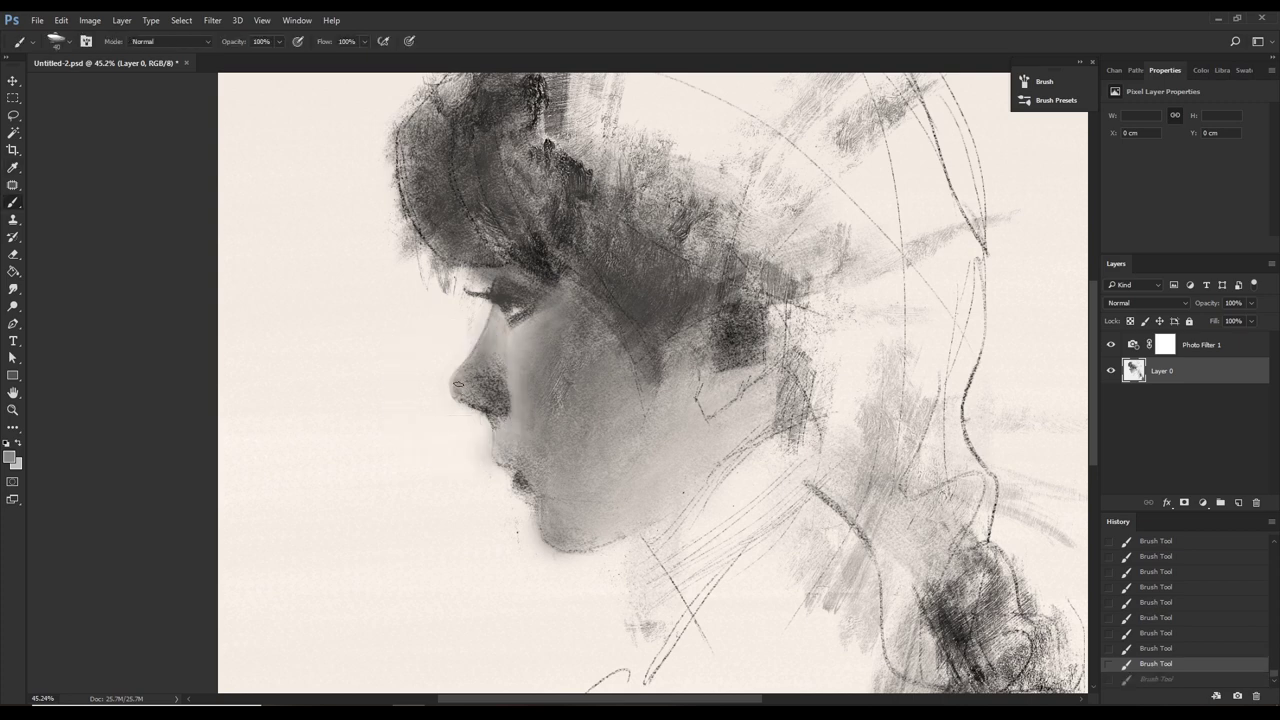
key("ctrl+z")
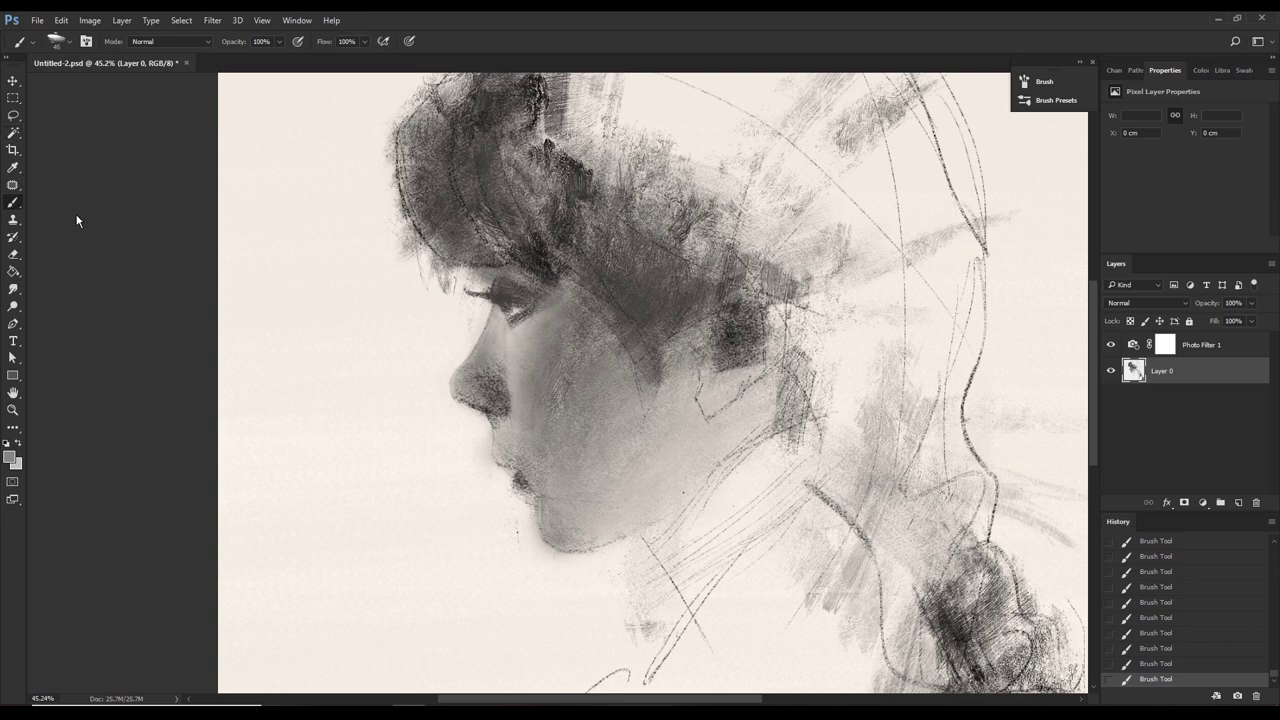
right_click(13, 202)
Blend the nose-tip and nostril shading with a size-90 Mixer Brush, then return to the Brush Tool.
left_click(80, 245)
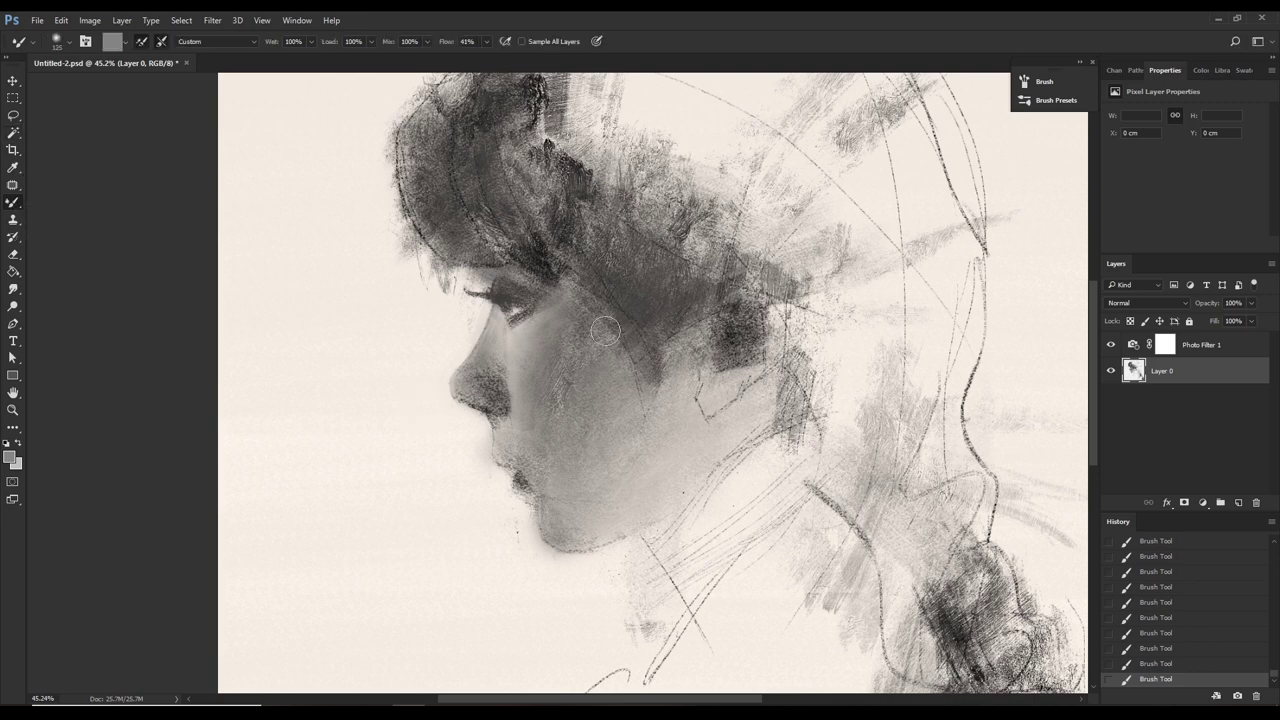
key("bracketleft")
key("bracketleft")
key("bracketleft")
mouse_move(451, 417)
left_mouse_down()
mouse_move(464, 372)
mouse_move(489, 400)
mouse_move(464, 396)
left_mouse_up()
left_click(464, 381, "alt")
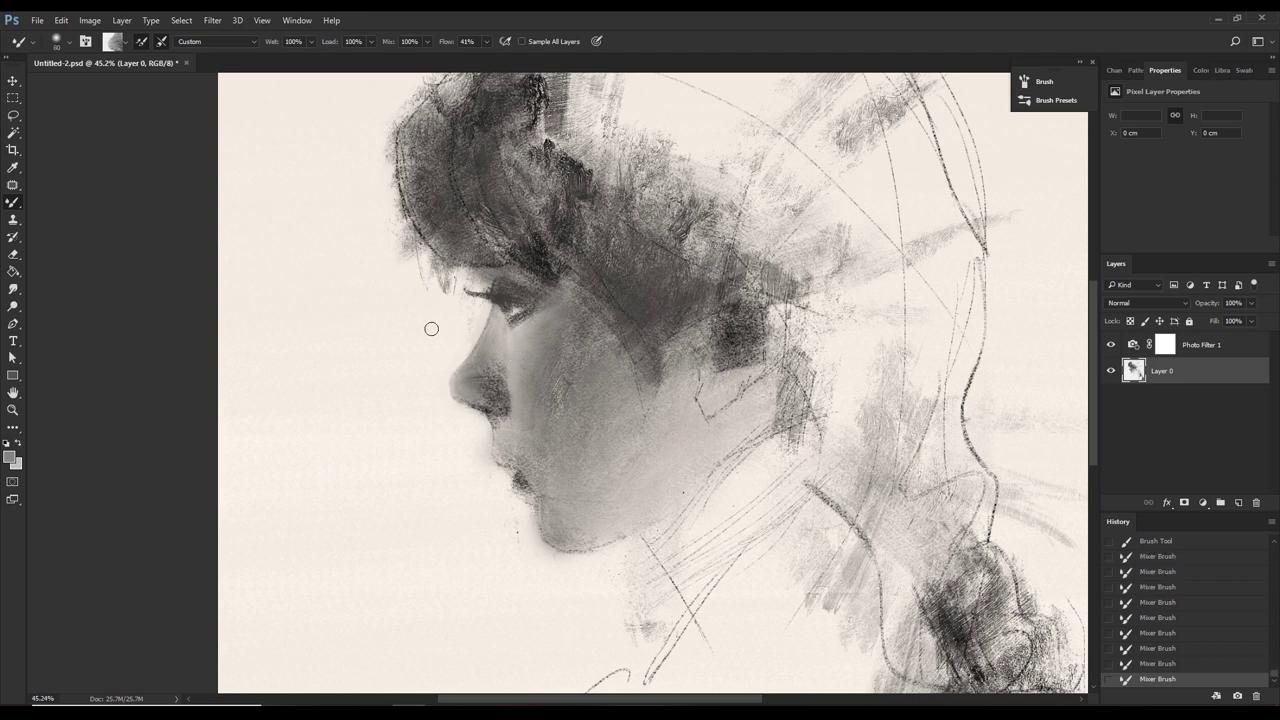
right_click(16, 207)
left_click(62, 203)
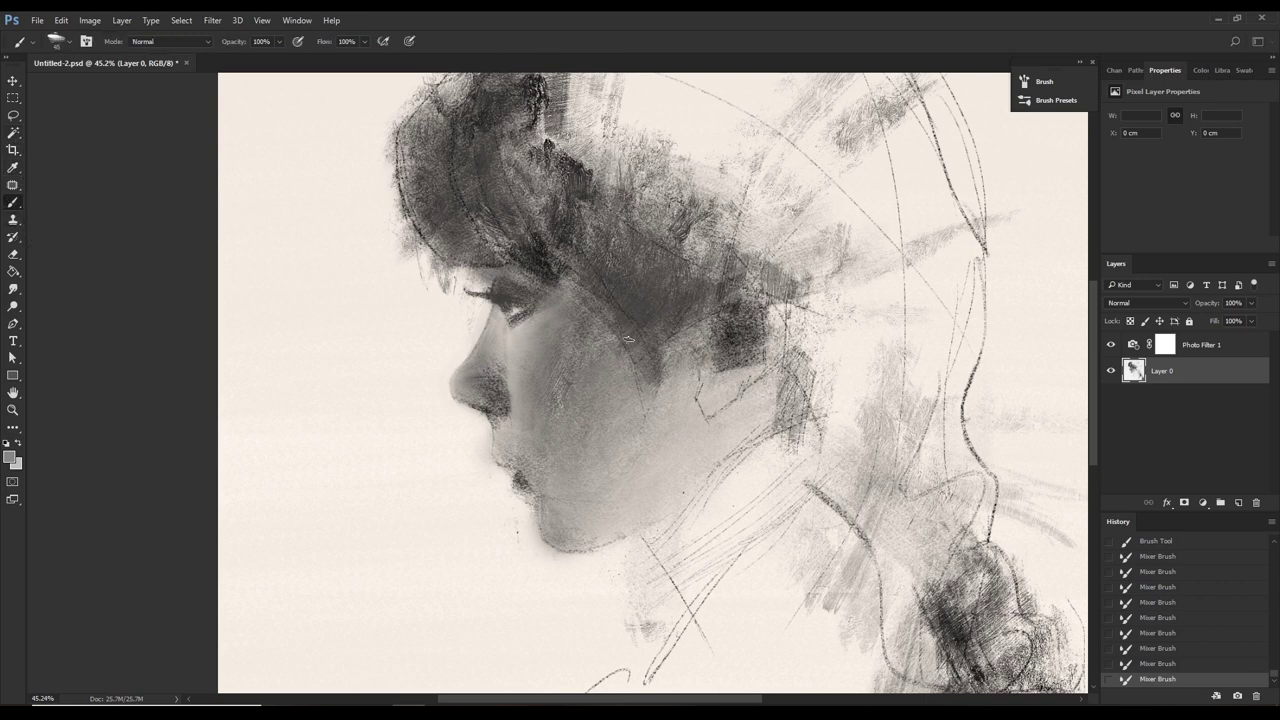
Dab light sampled skin tones over and beside the nose tip.
left_click(455, 403, "alt")
left_click(460, 405)
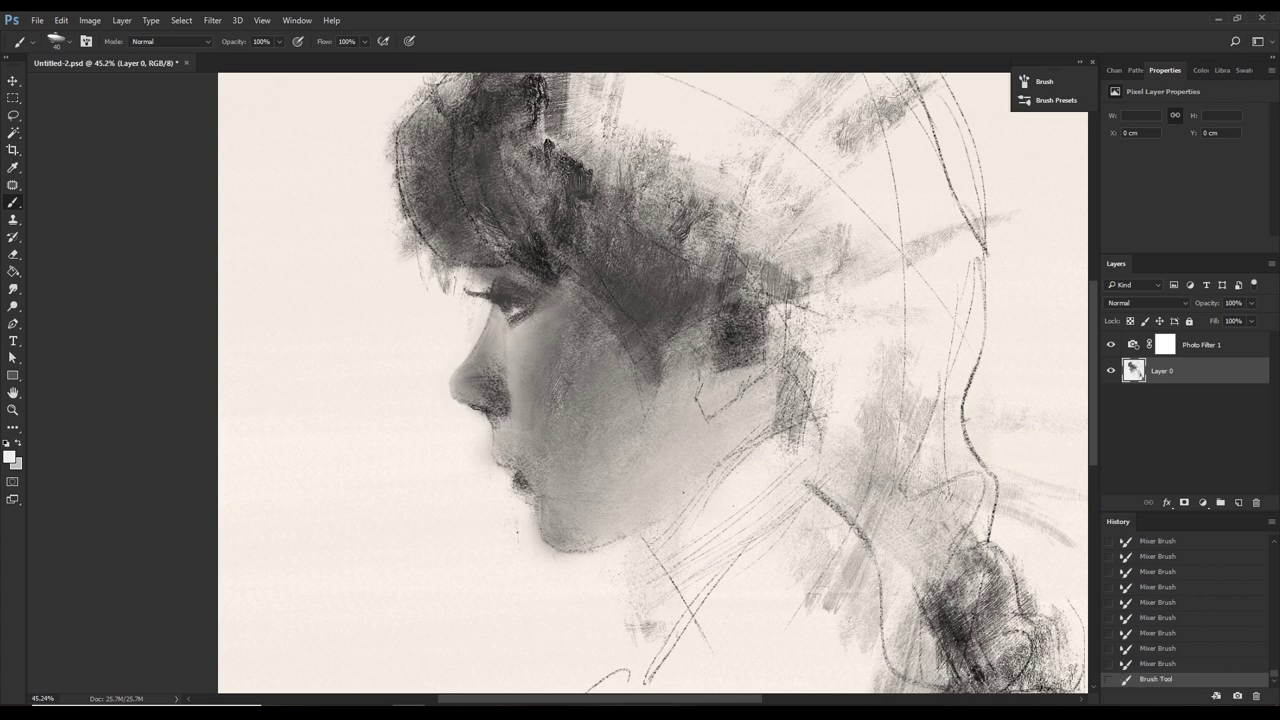
left_click(460, 398)
left_click(464, 399)
left_click(474, 404)
left_click(487, 409)
left_click(481, 408)
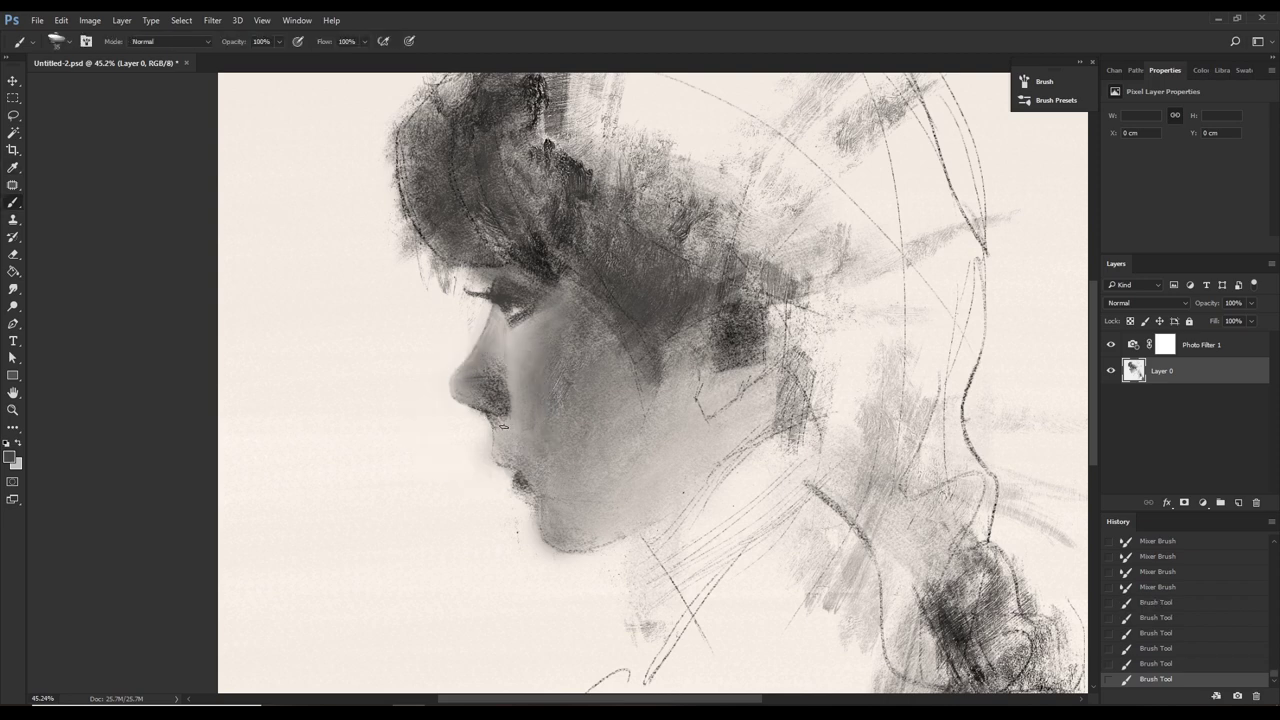
Lighten the area around the lips with light tones sampled from the canvas.
key("alt")
left_click(478, 415, "alt")
left_click(483, 422)
left_click(480, 420, "alt")
left_click(484, 417)
left_click(497, 428)
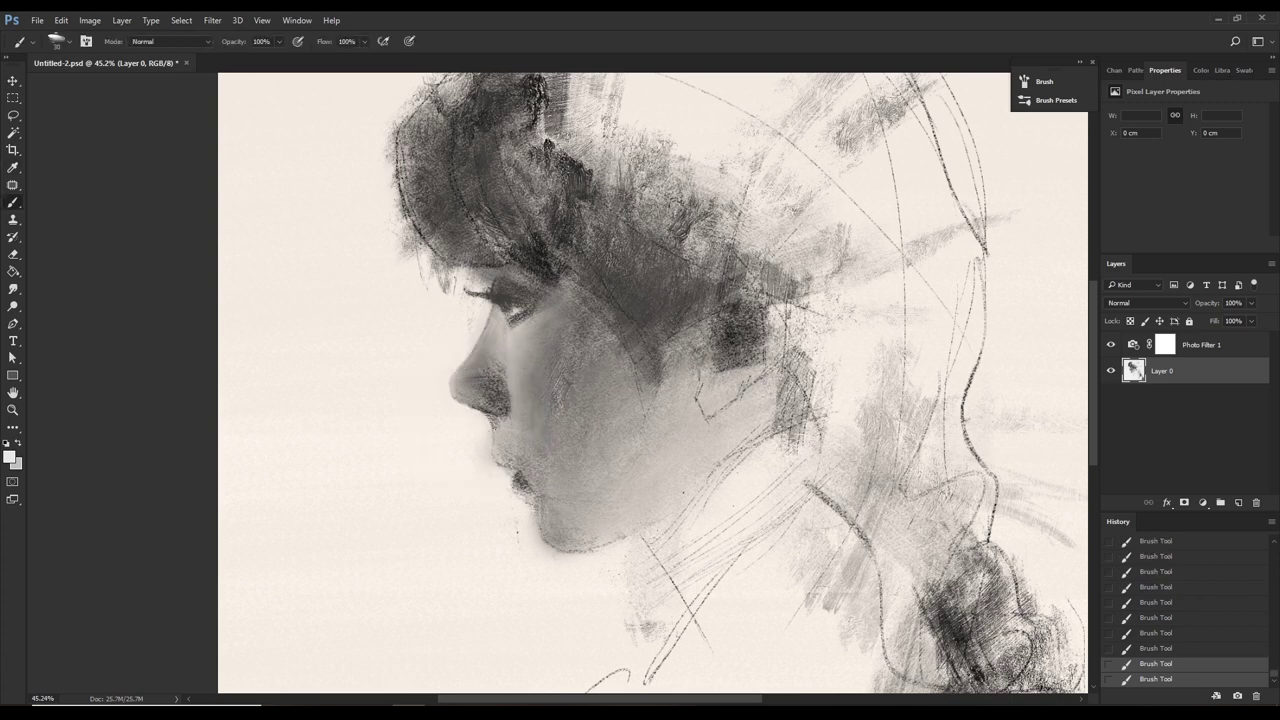
left_click(497, 418)
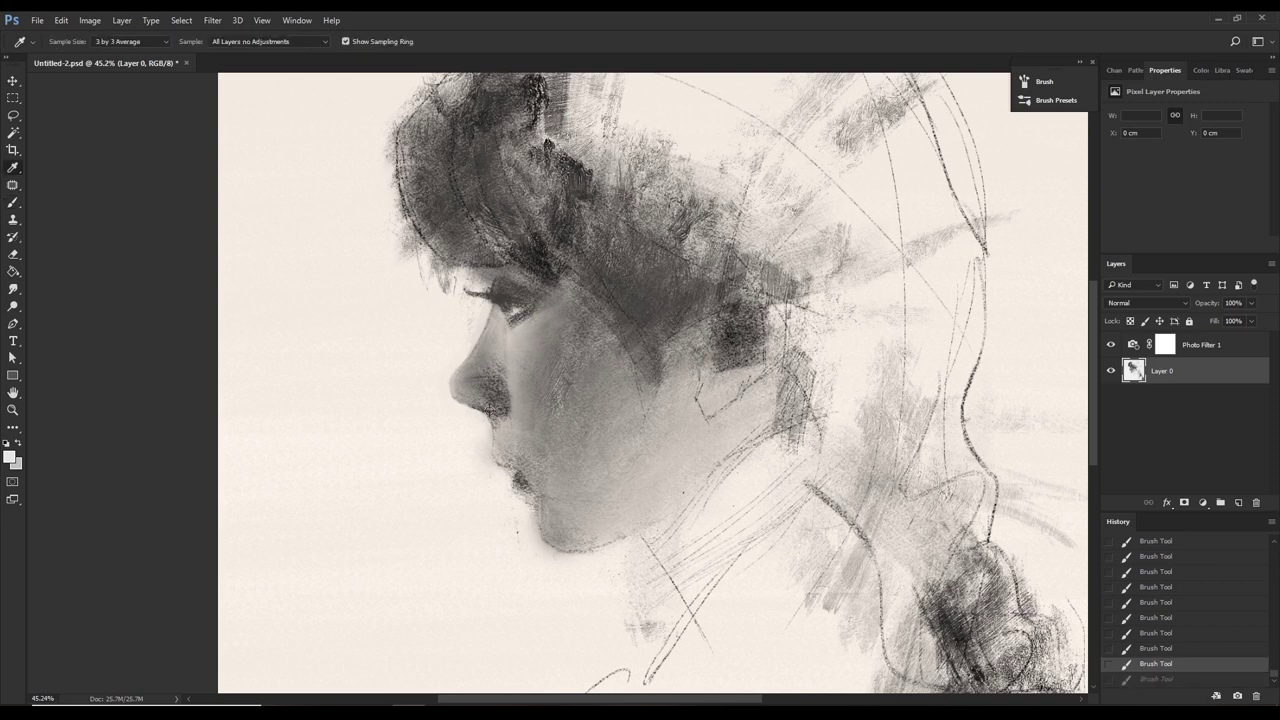
left_click(488, 412, "alt")
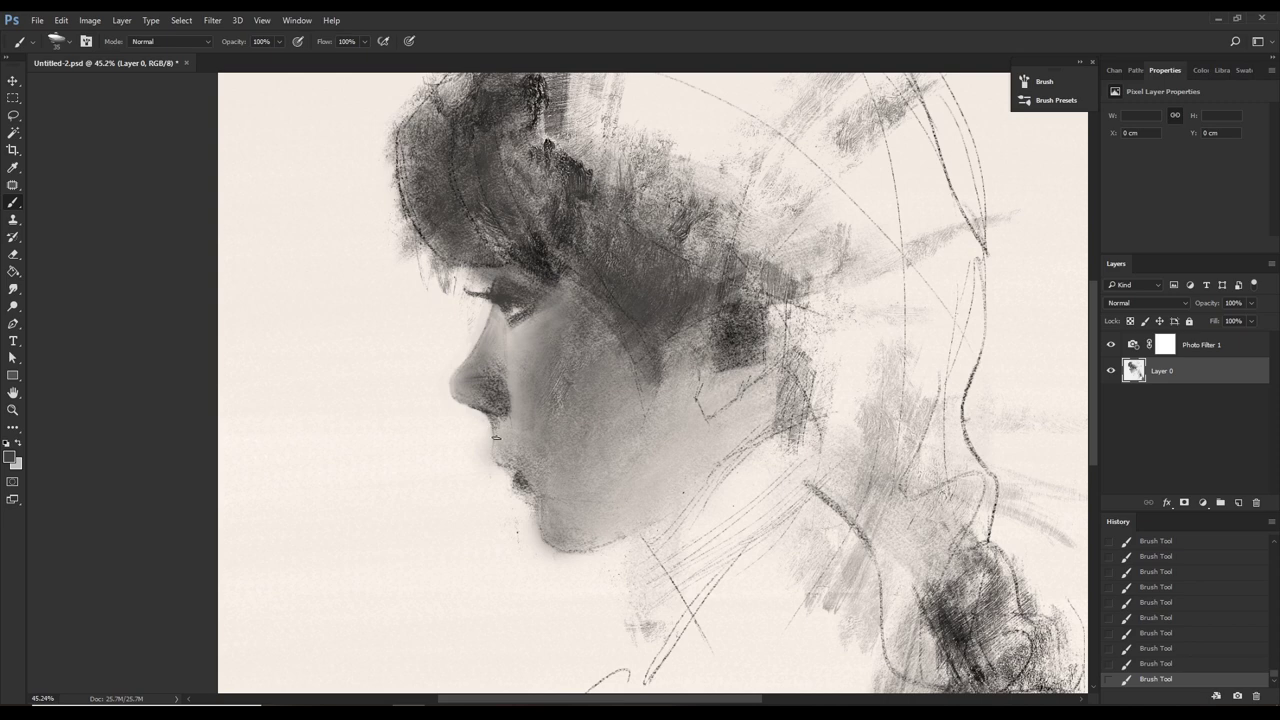
left_click(496, 434)
left_click(490, 430, "alt")
Dab darker grey touches at the lips using a grey sampled from the face.
key("alt")
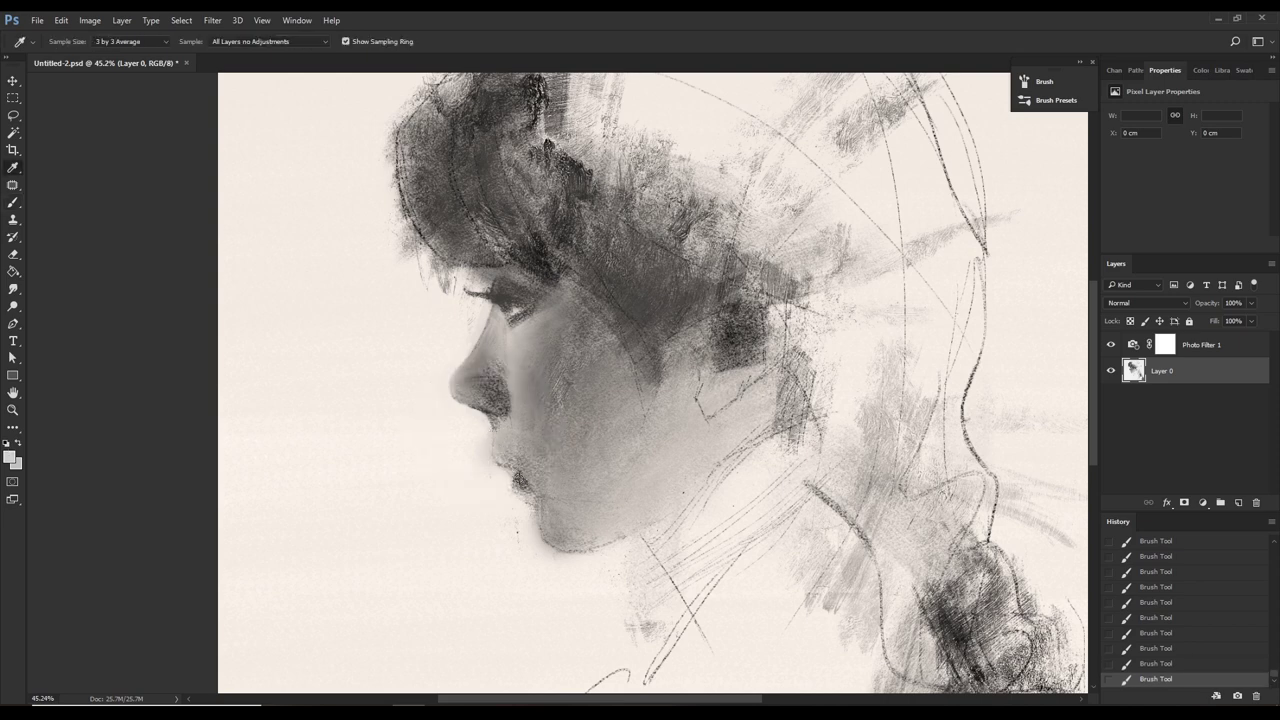
left_click(514, 478, "alt")
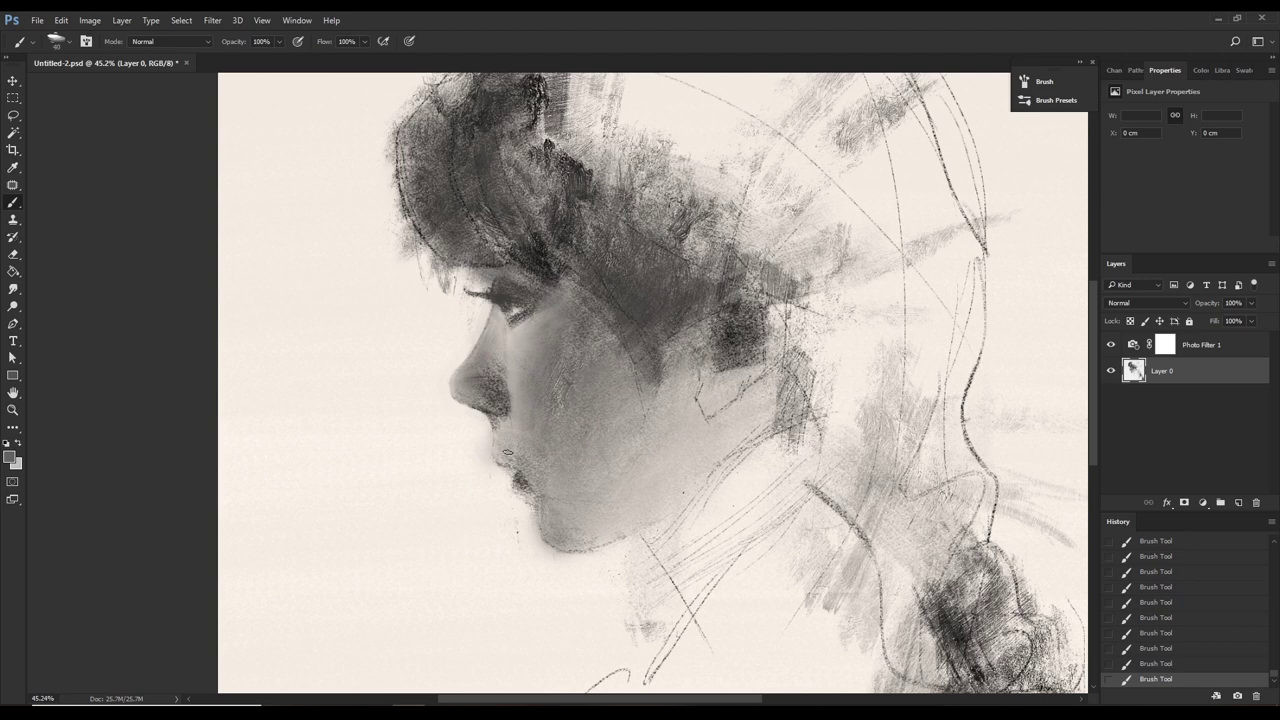
left_click(505, 465)
left_click(509, 465)
left_click(484, 468, "alt")
Compare the latest lip stroke with undo and redo, then discard it.
key("ctrl+z")
key("ctrl+shift+z")
key("ctrl+z")
key("ctrl+shift+z")
key("ctrl+z")
With a larger brush, try mid-grey and near-white tones on the chin, undoing the result.
key("bracketright")
key("bracketright")
left_click(538, 518, "alt")
left_click(530, 522, "alt")
key("ctrl+z")
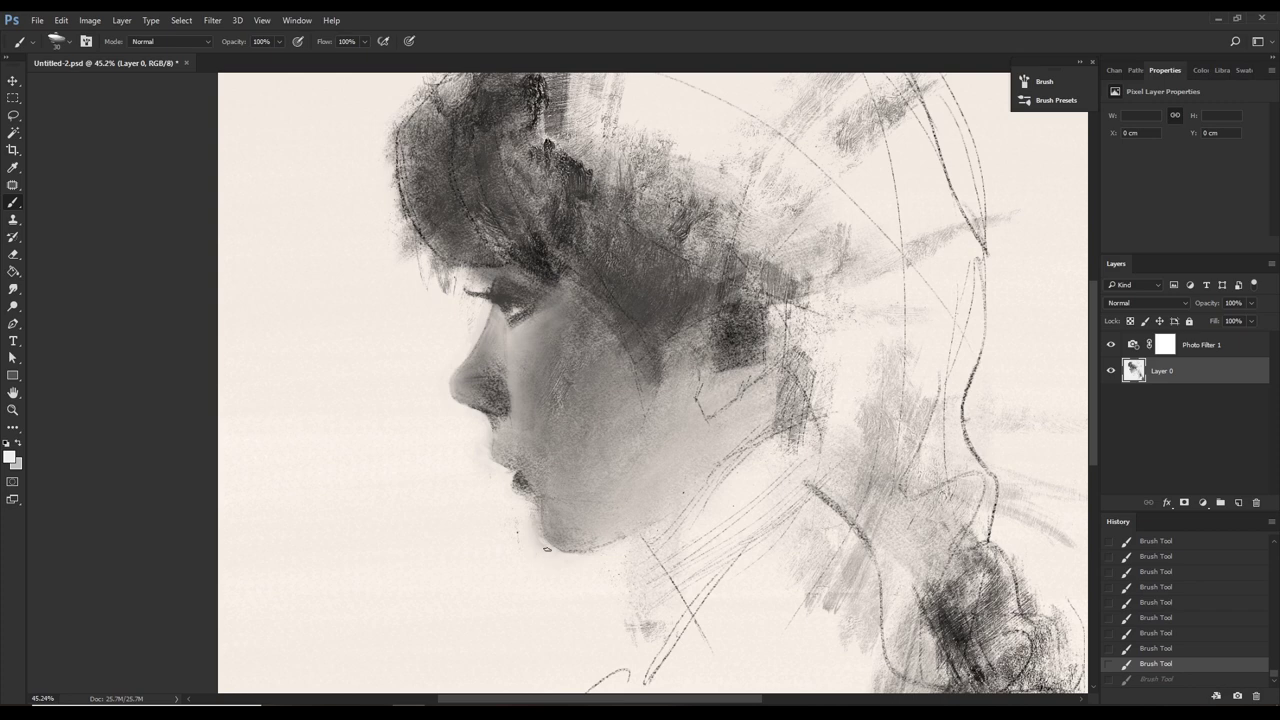
Paint a stroke along the chin and resample greys, undoing the last stroke.
mouse_move(538, 548)
left_mouse_down()
mouse_move(525, 521)
mouse_move(546, 550)
left_mouse_up()
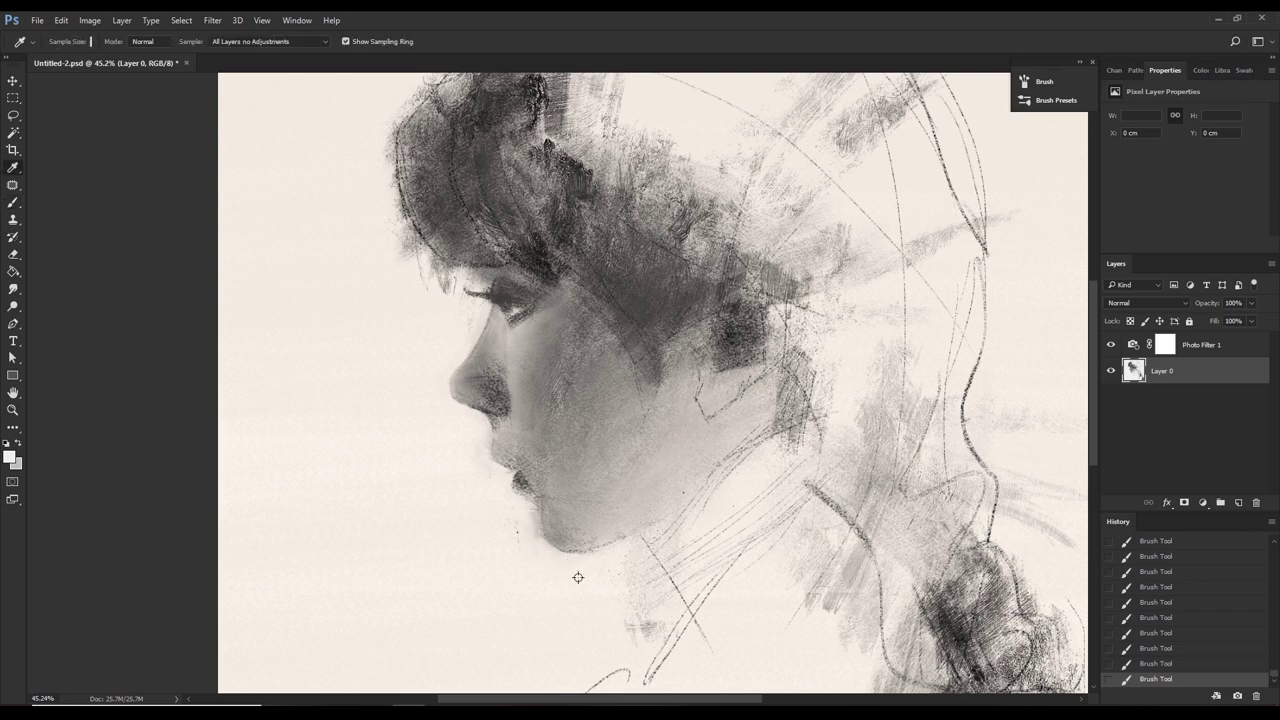
left_click(540, 546, "alt")
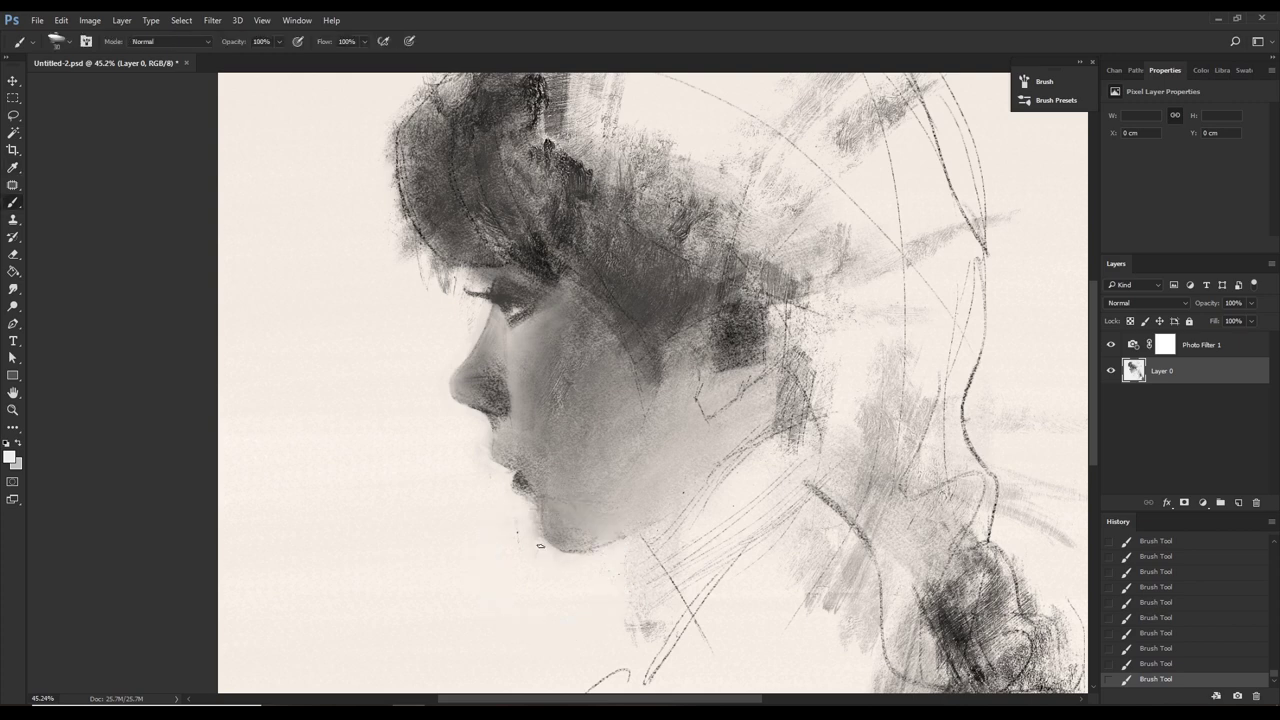
left_click(567, 568, "alt")
left_click(571, 588, "alt")
left_click(442, 401, "alt")
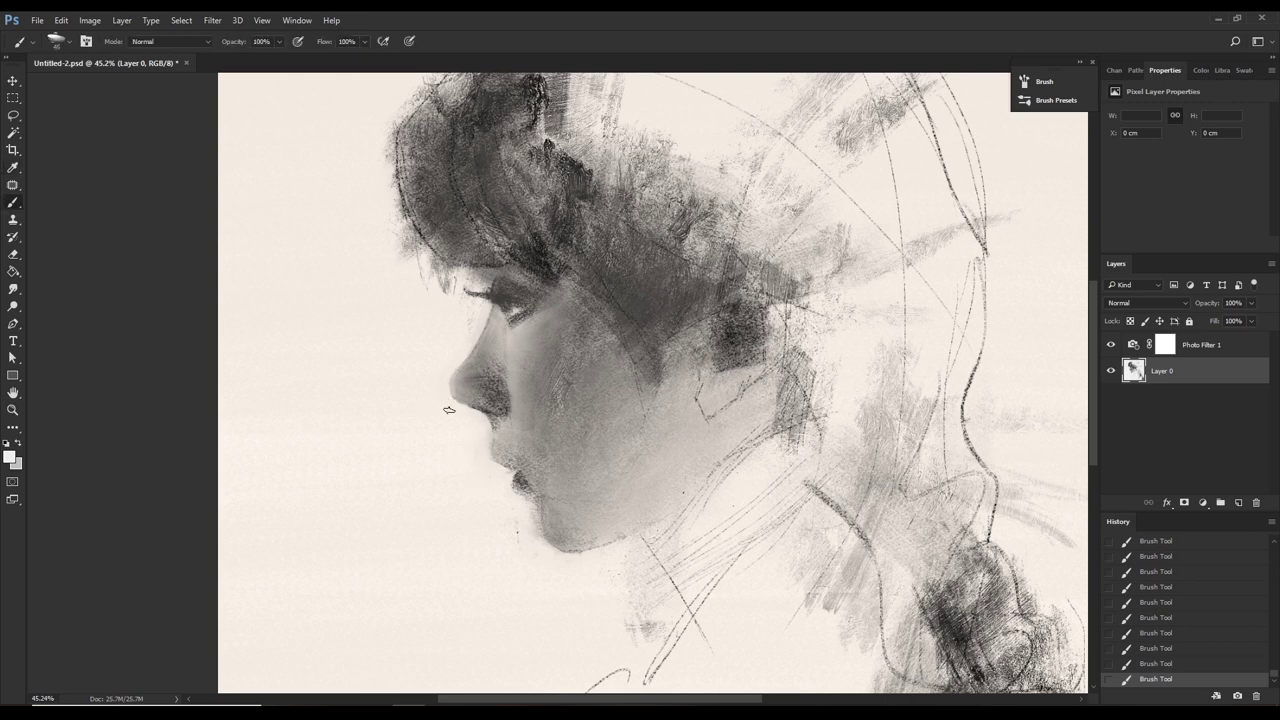
left_click(448, 346, "alt")
key("ctrl+z")
key("ctrl+z")
Sample greys from the nose and dab shading down the nose bridge.
key("i")
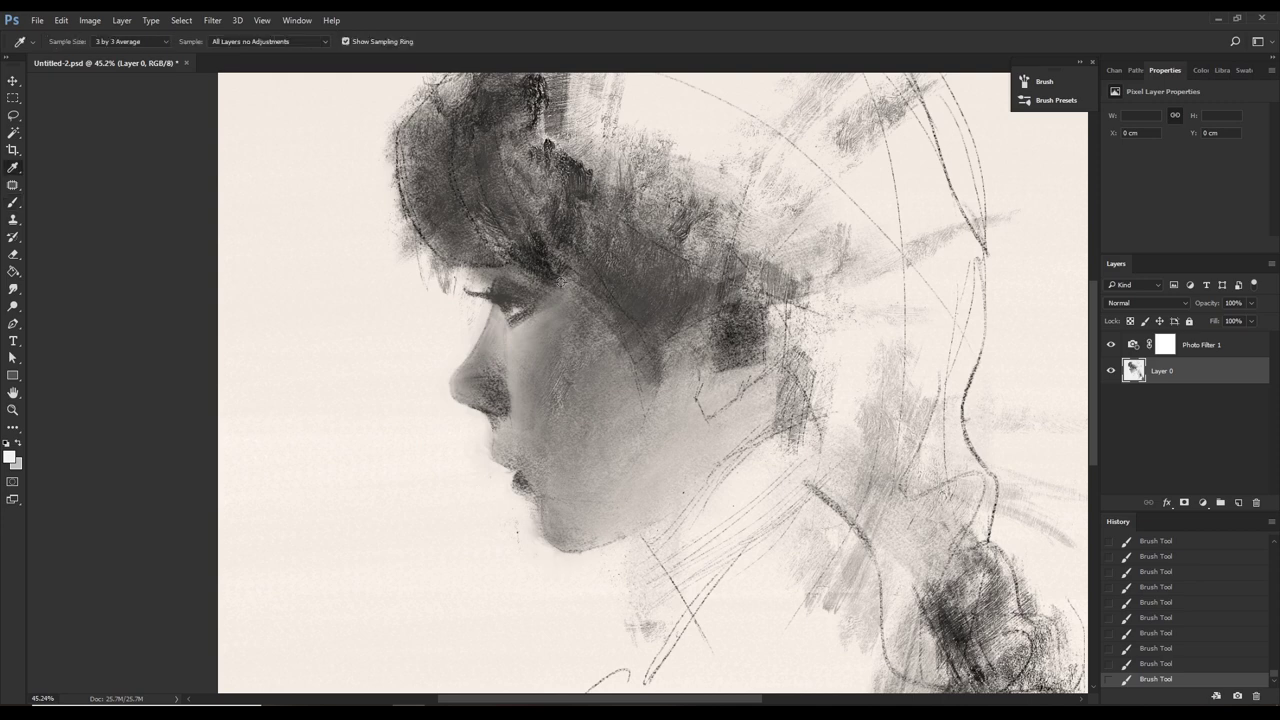
left_click(468, 366)
key("b")
left_click(497, 329, "alt")
left_click_drag(467, 360, 474, 392)
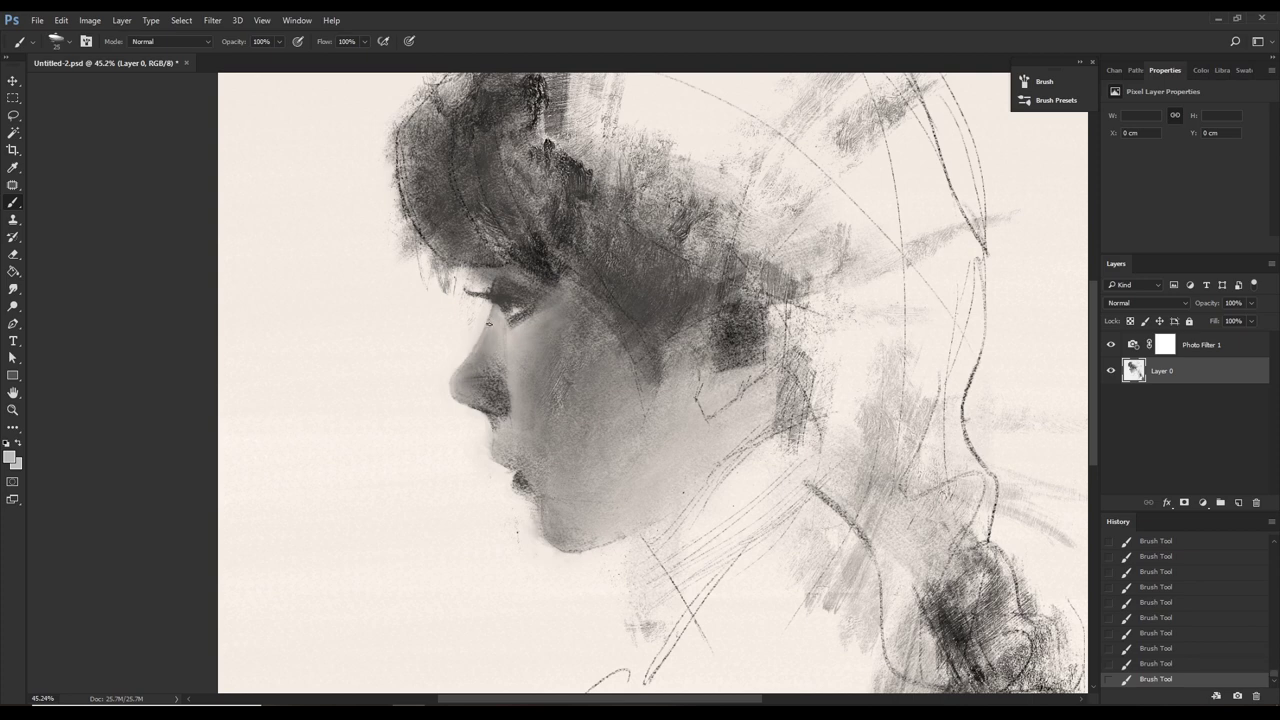
Enlarge the brush from 25 to 50 while sampling tones across the nose.
key("bracketright")
key("bracketright")
key("bracketright")
left_click(485, 336, "alt")
left_click(470, 360, "alt")
left_click(471, 380, "alt")
key("bracketright")
left_click(480, 353, "alt")
Pick a darker grey and repaint the stroke beside the nostril.
key("alt")
left_click(498, 390, "alt")
left_click(497, 371, "alt")
left_click(490, 380, "alt")
key("ctrl+z")
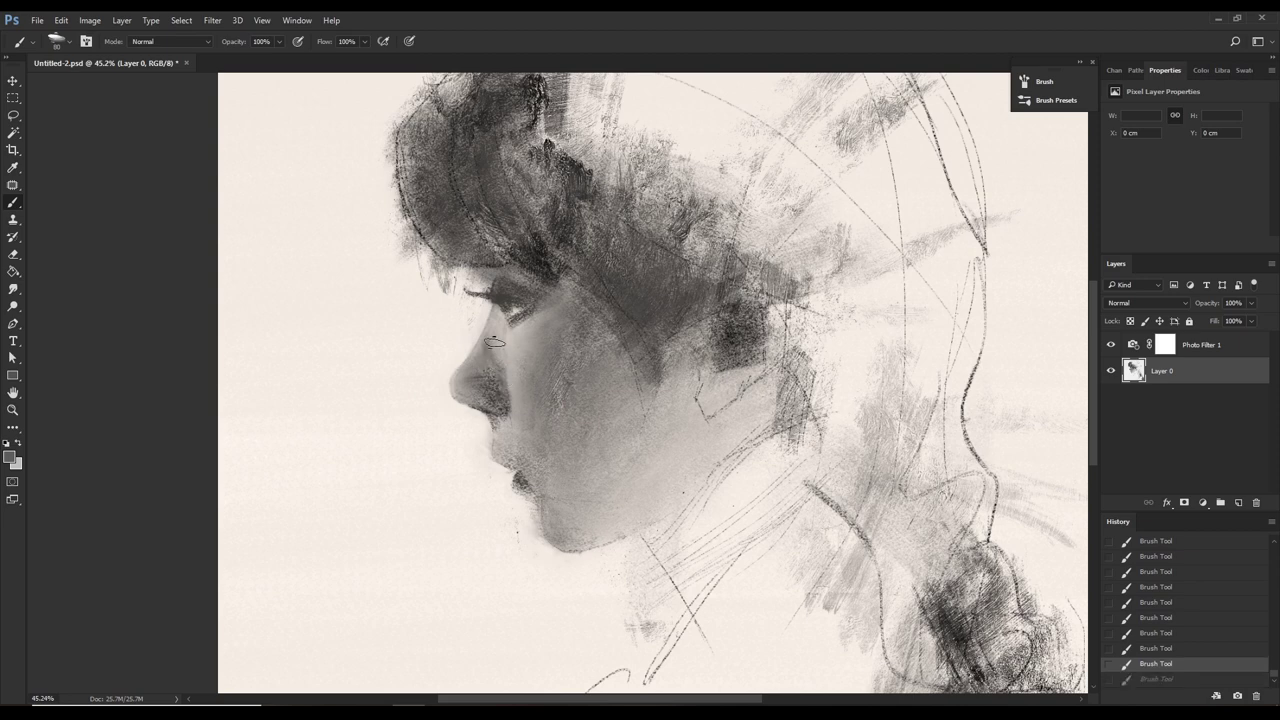
left_click_drag(510, 394, 505, 382)
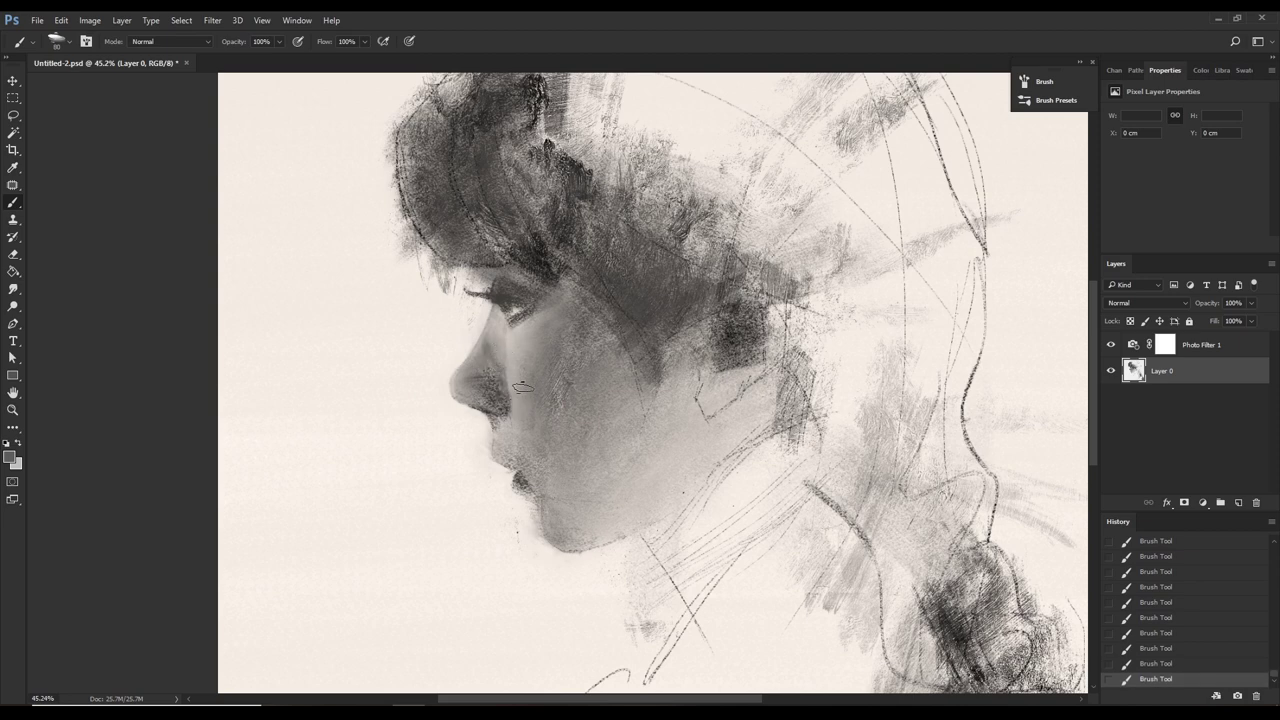
Sample a lighter grey and compare nose strokes with undo and redo.
key("alt")
left_click(513, 351, "alt")
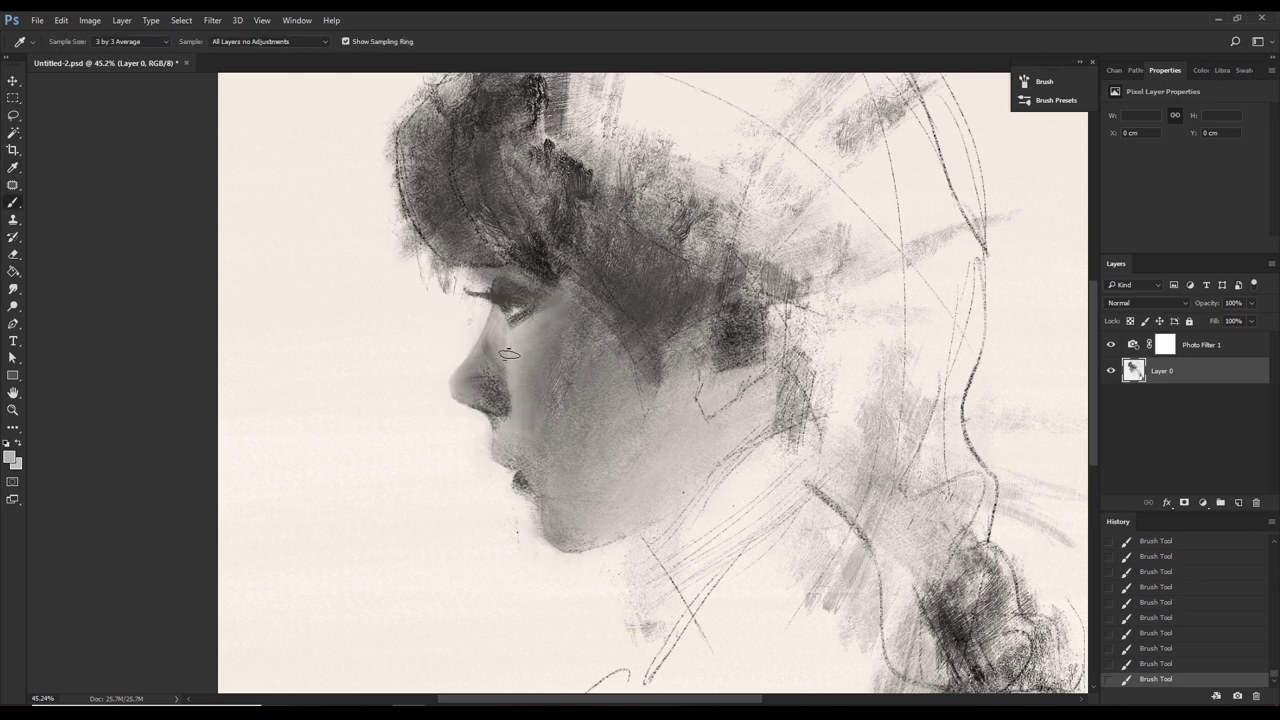
key("ctrl+z")
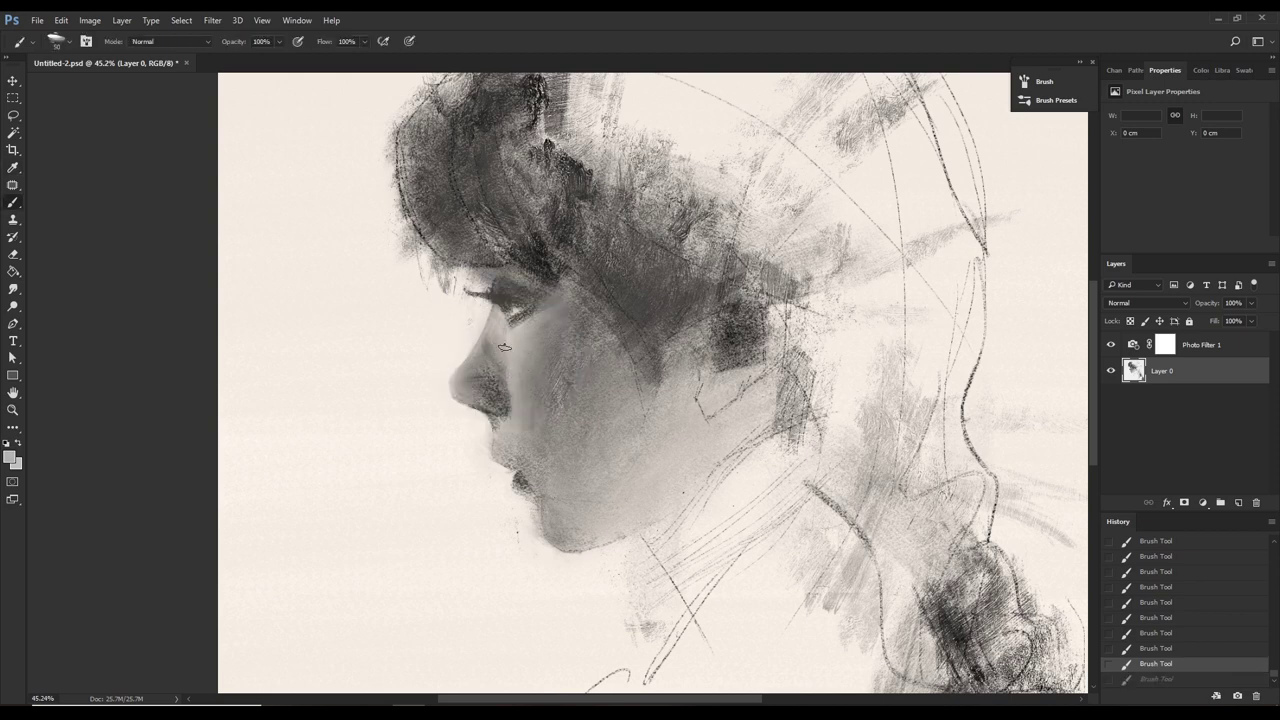
key("ctrl+z")
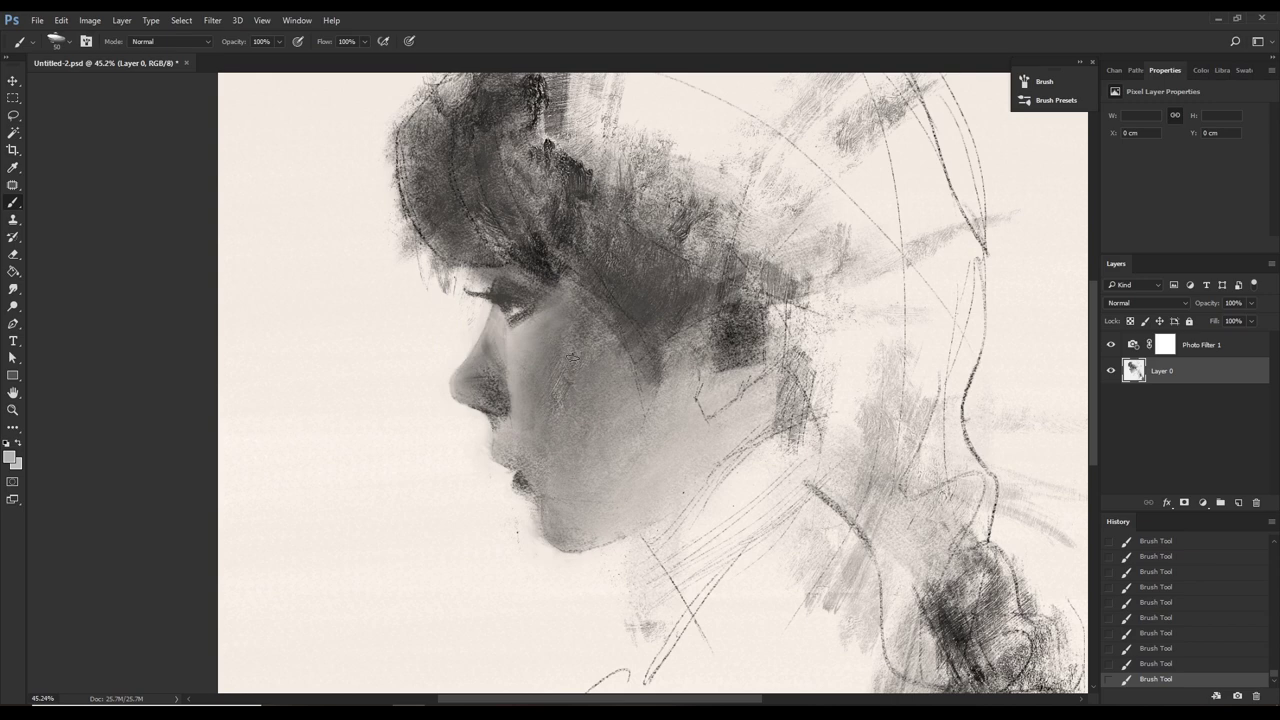
left_click(483, 357, "alt")
key("ctrl+z")
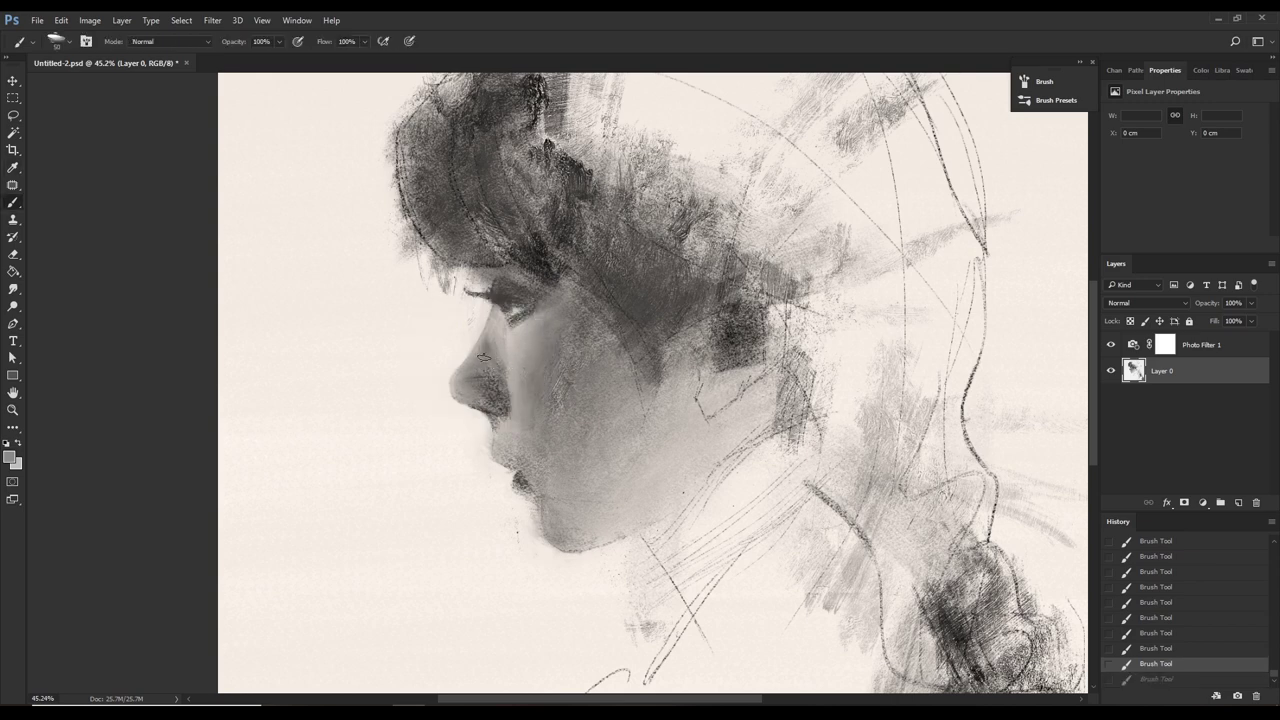
key("ctrl+z")
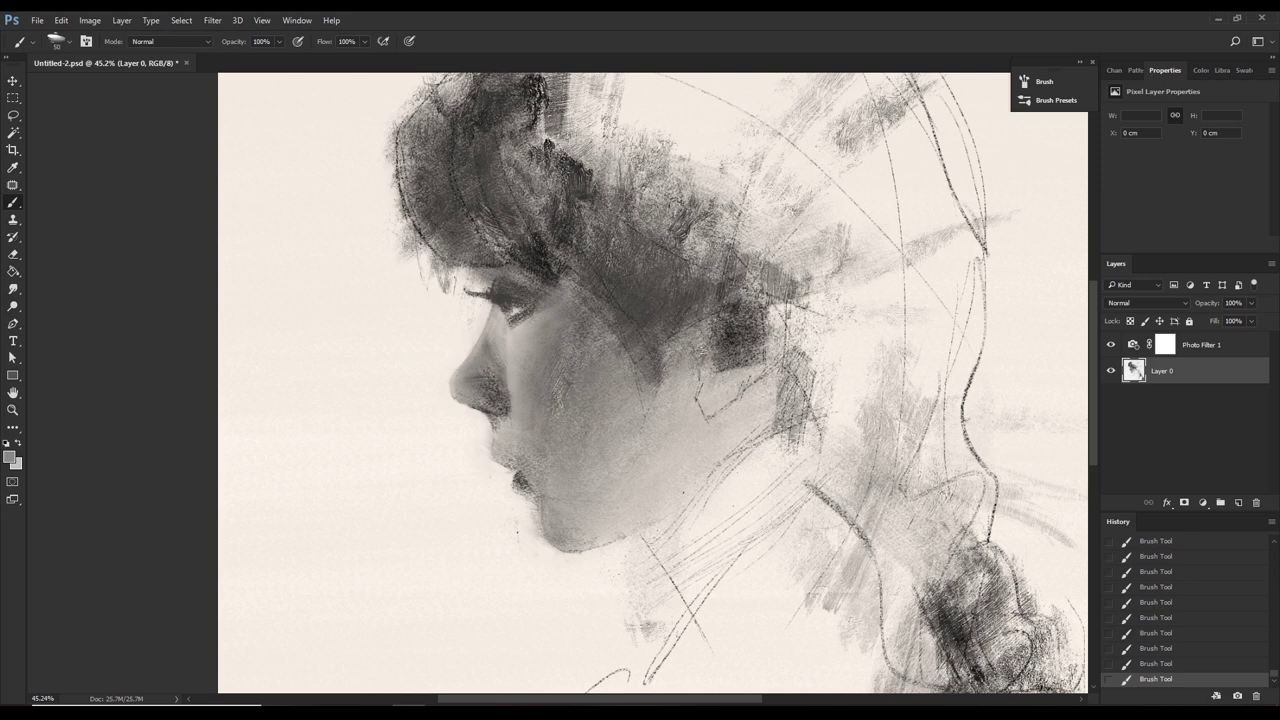
Brush soft shading over the nose bridge, finishing with a darker grey.
left_click(488, 341, "alt")
left_click_drag(494, 356, 491, 340)
left_click(493, 340, "alt")
left_click(481, 358, "alt")
left_click(479, 347, "alt")
left_click(506, 350, "alt")
Compare the last stroke, sample a light grey, and shrink the brush from 50 to 40.
left_click(1201, 70)
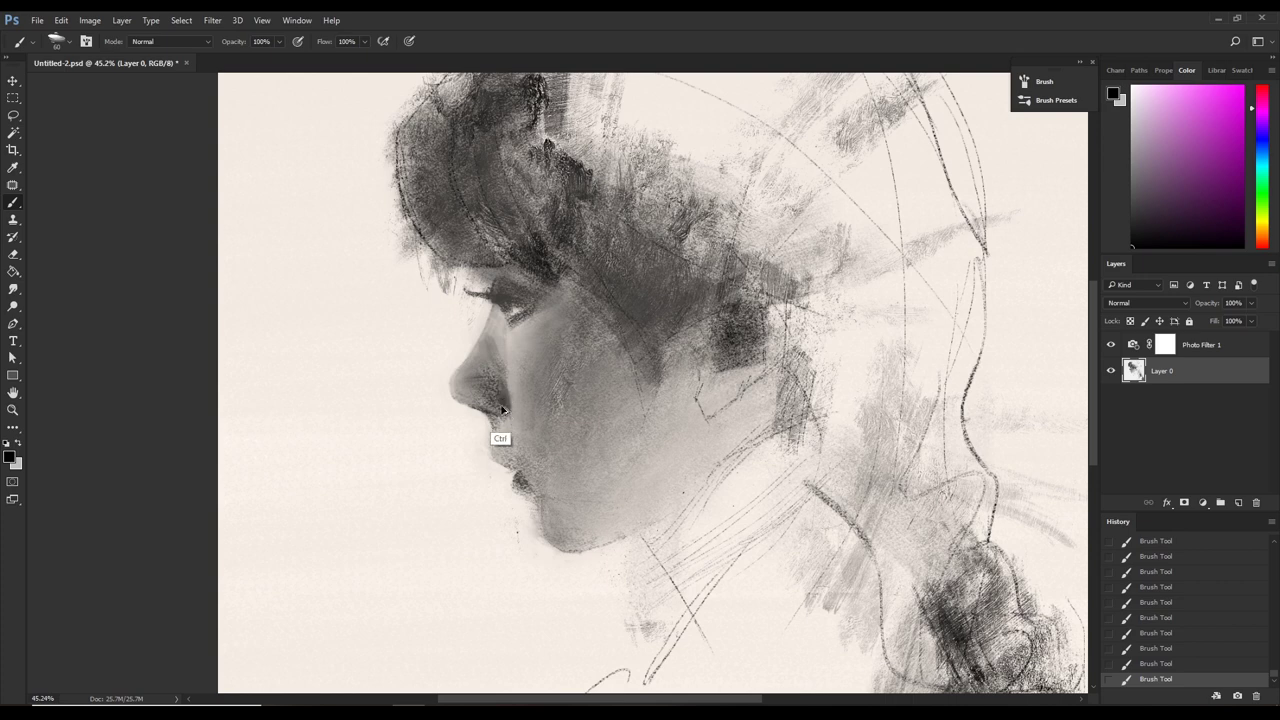
key("ctrl+z")
key("ctrl+shift+z")
left_click(505, 409, "alt")
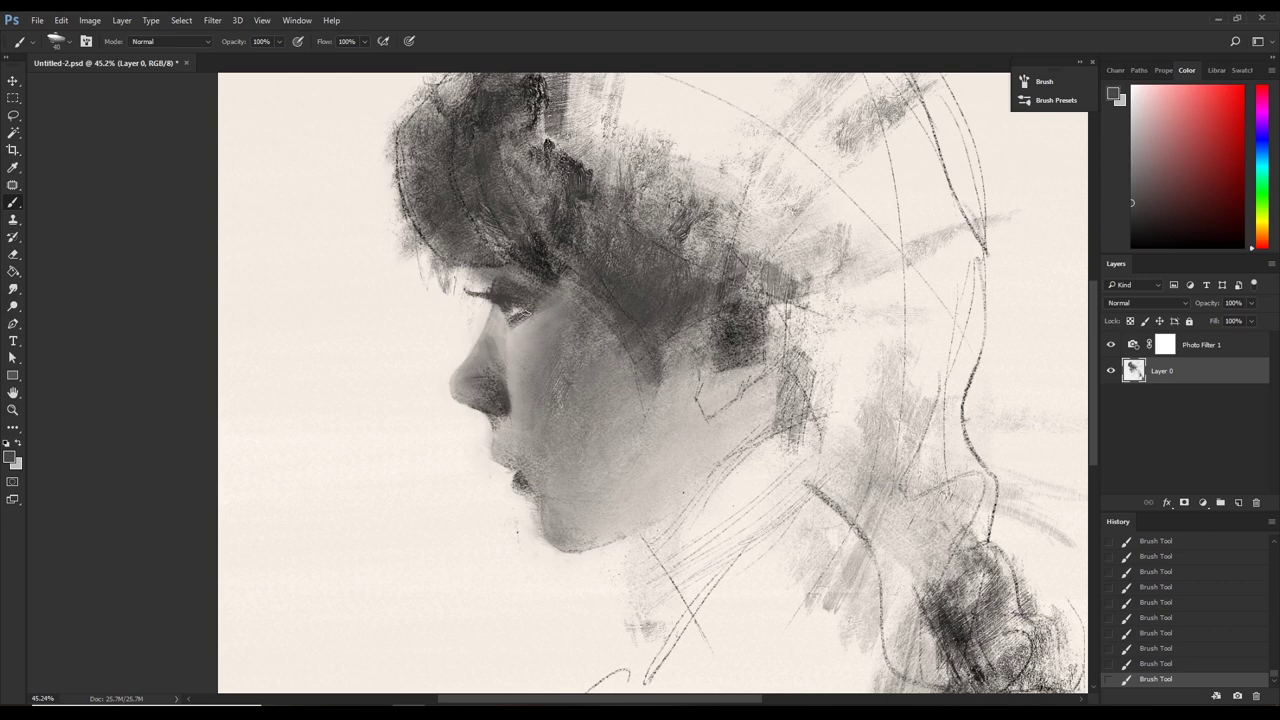
key("bracketleft")
Add faint darkening strokes around the eye, shrinking the brush to 20.
left_click_drag(523, 319, 526, 310)
left_click_drag(532, 318, 519, 315)
key("bracketleft")
left_click(508, 340, "alt")
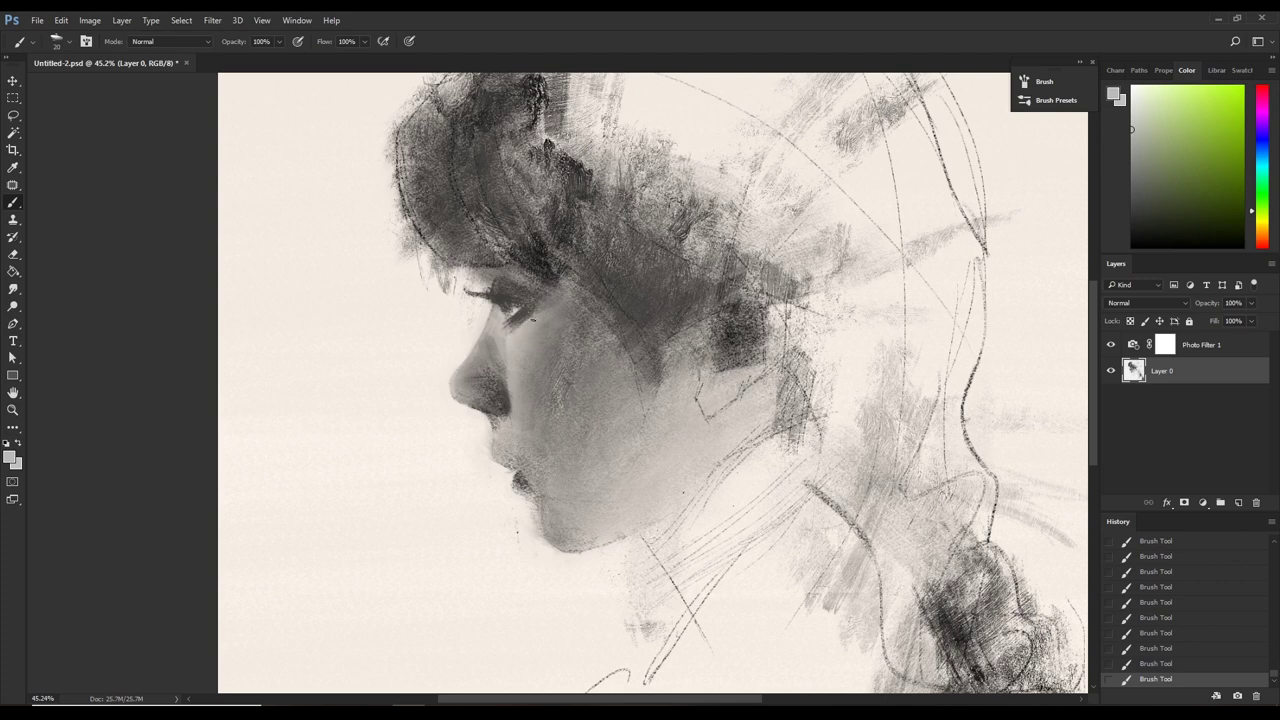
left_click(514, 316, "alt")
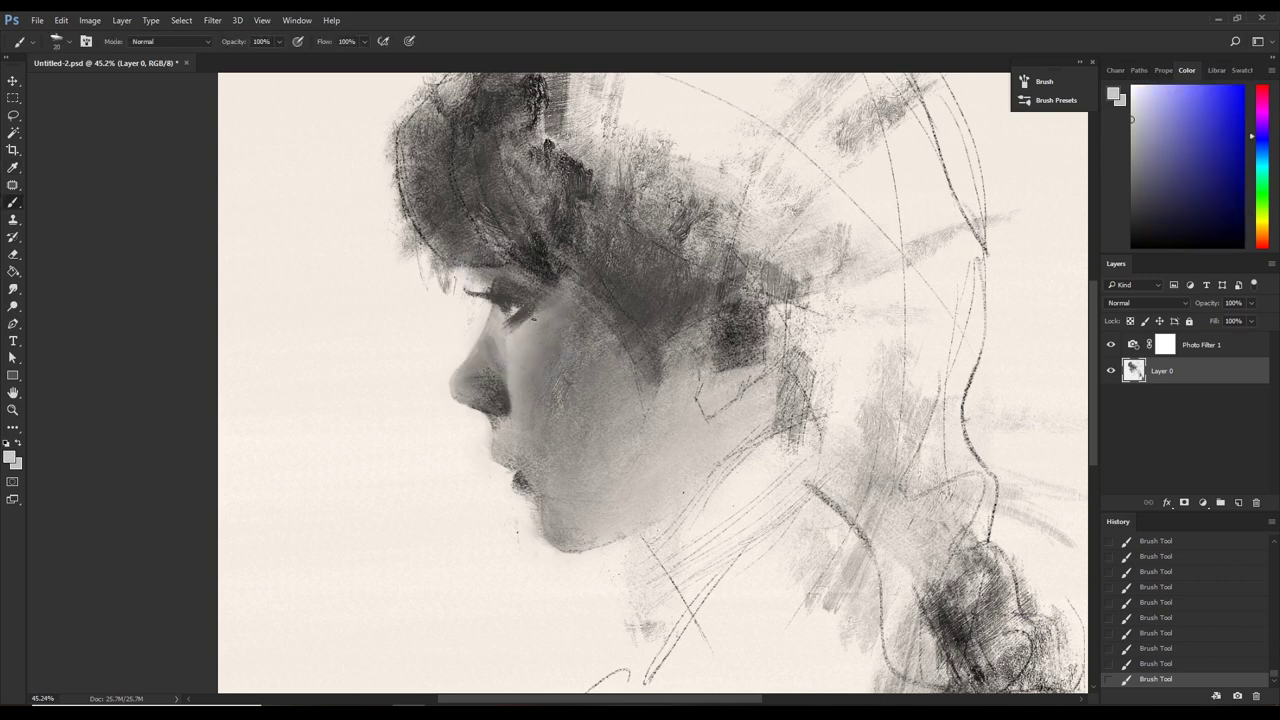
left_click_drag(516, 326, 530, 352)
At brush size 40, retouch the eyelash area, undoing and redoing strokes to compare.
key("bracketright")
key("bracketright")
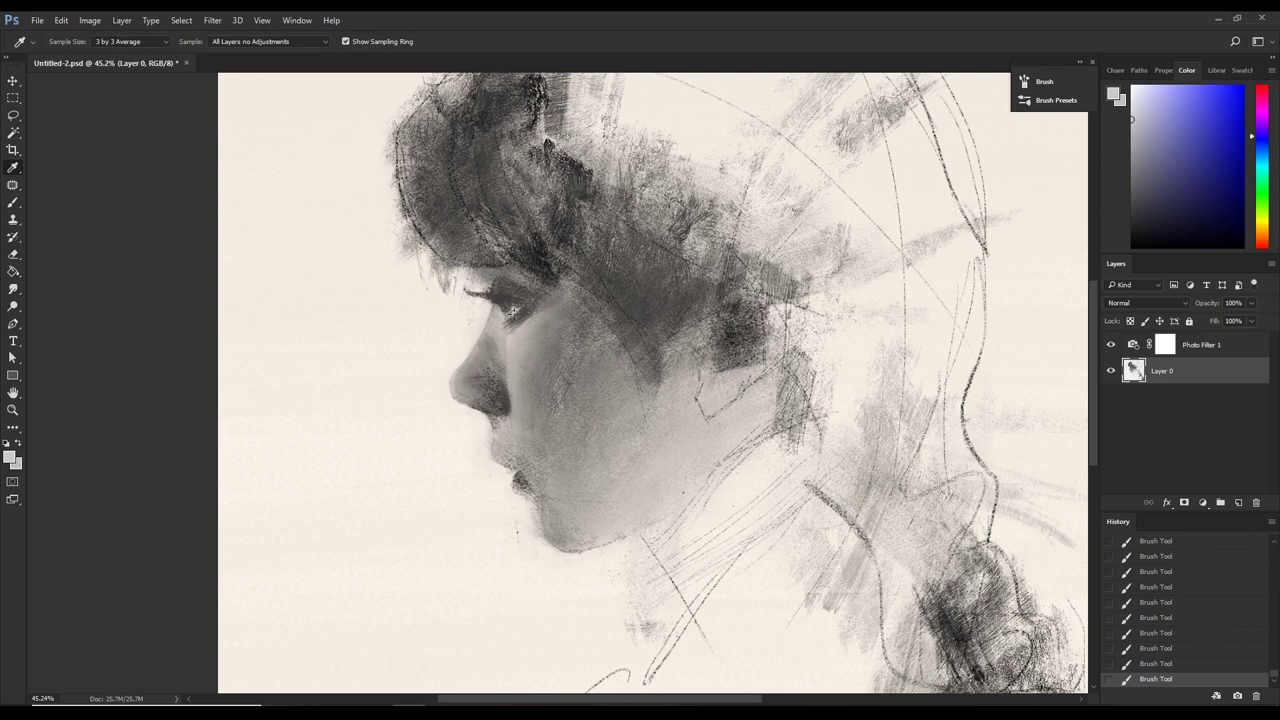
left_click(514, 312, "alt")
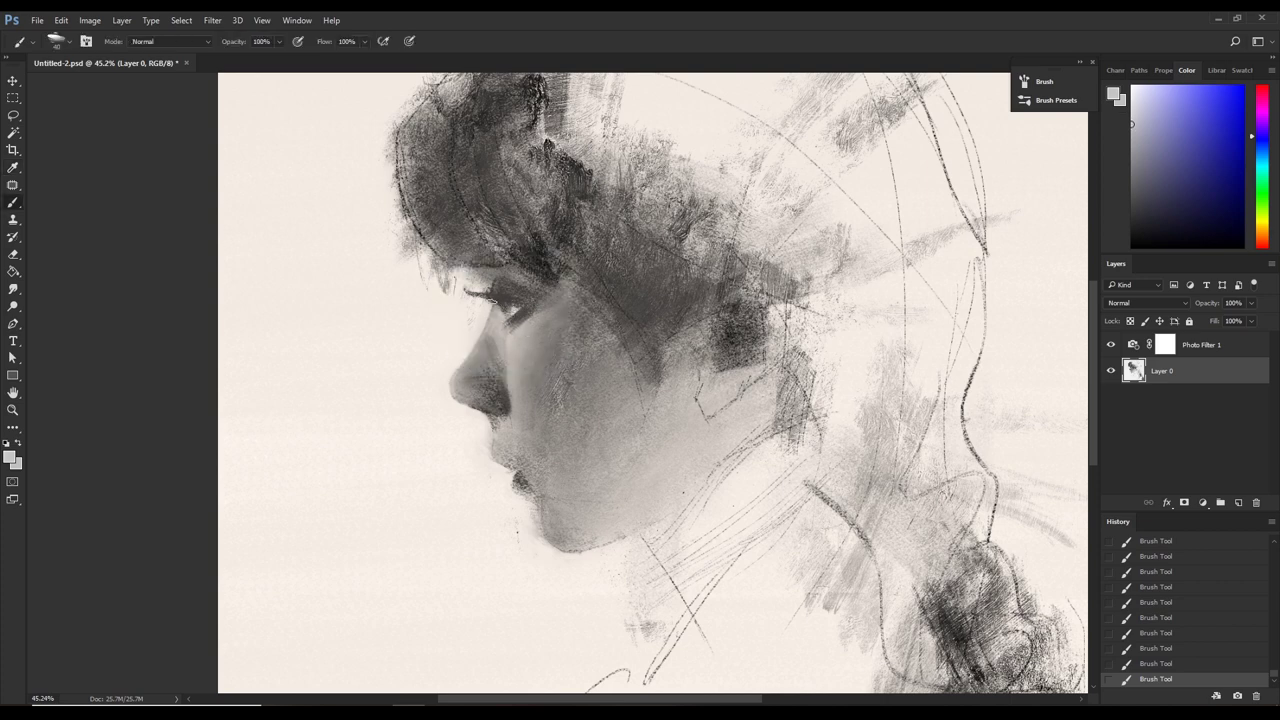
key("ctrl+z")
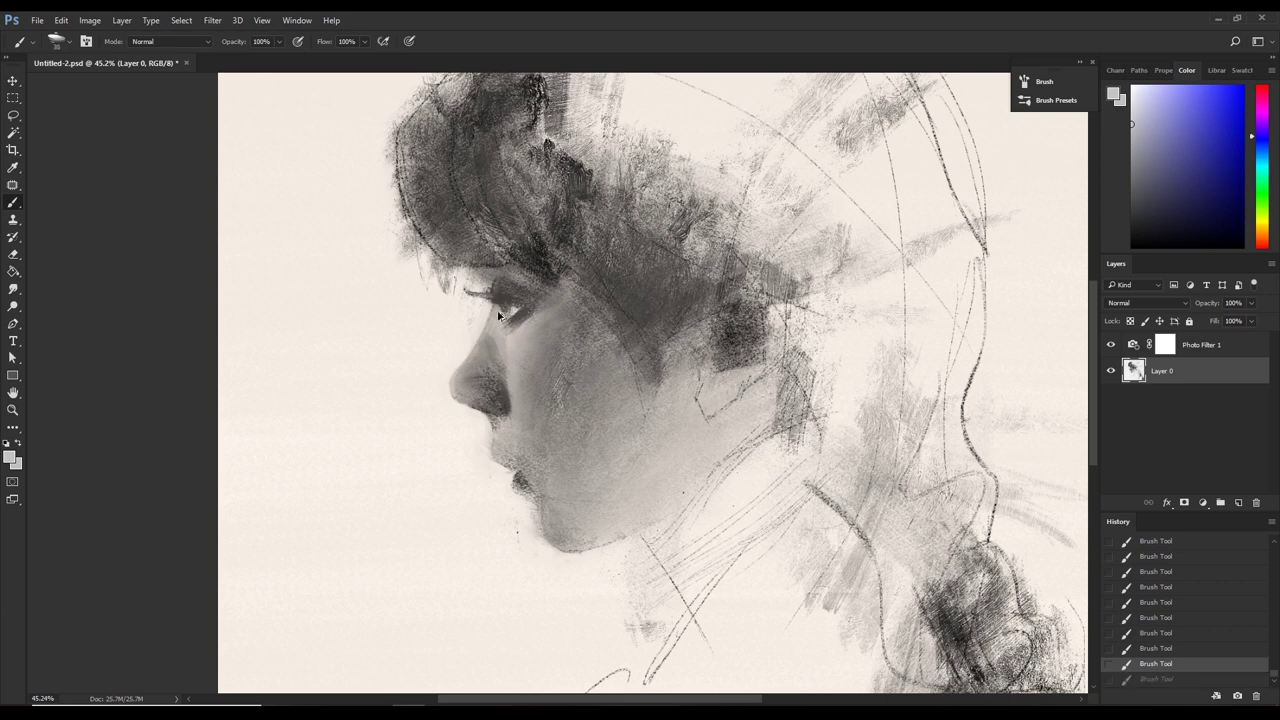
left_click(498, 300, "alt")
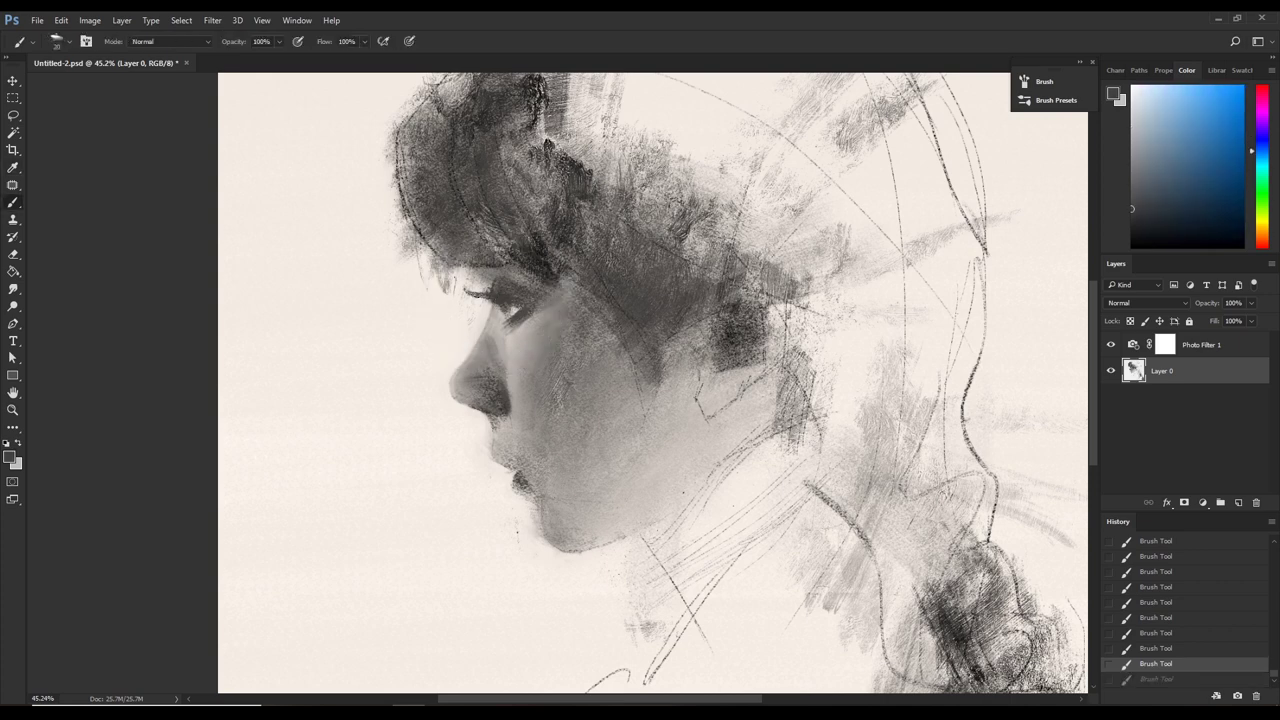
key("ctrl+z")
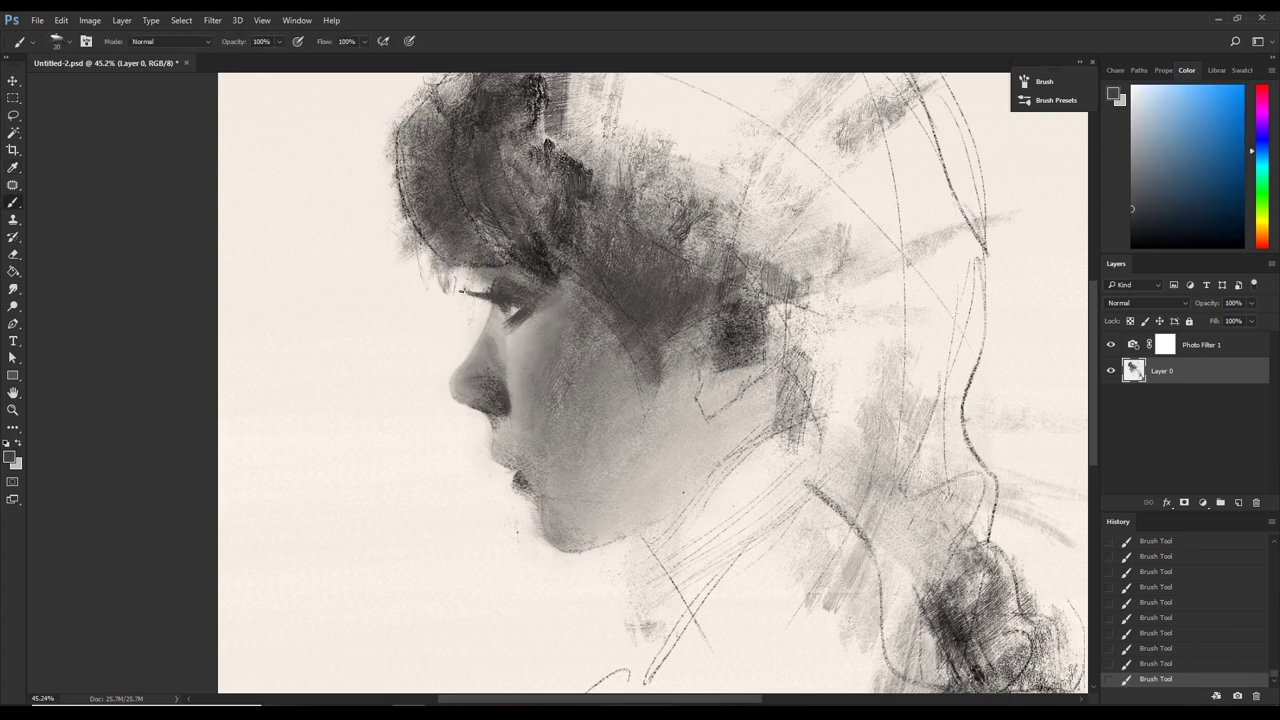
key("ctrl+z")
left_click(473, 300, "alt")
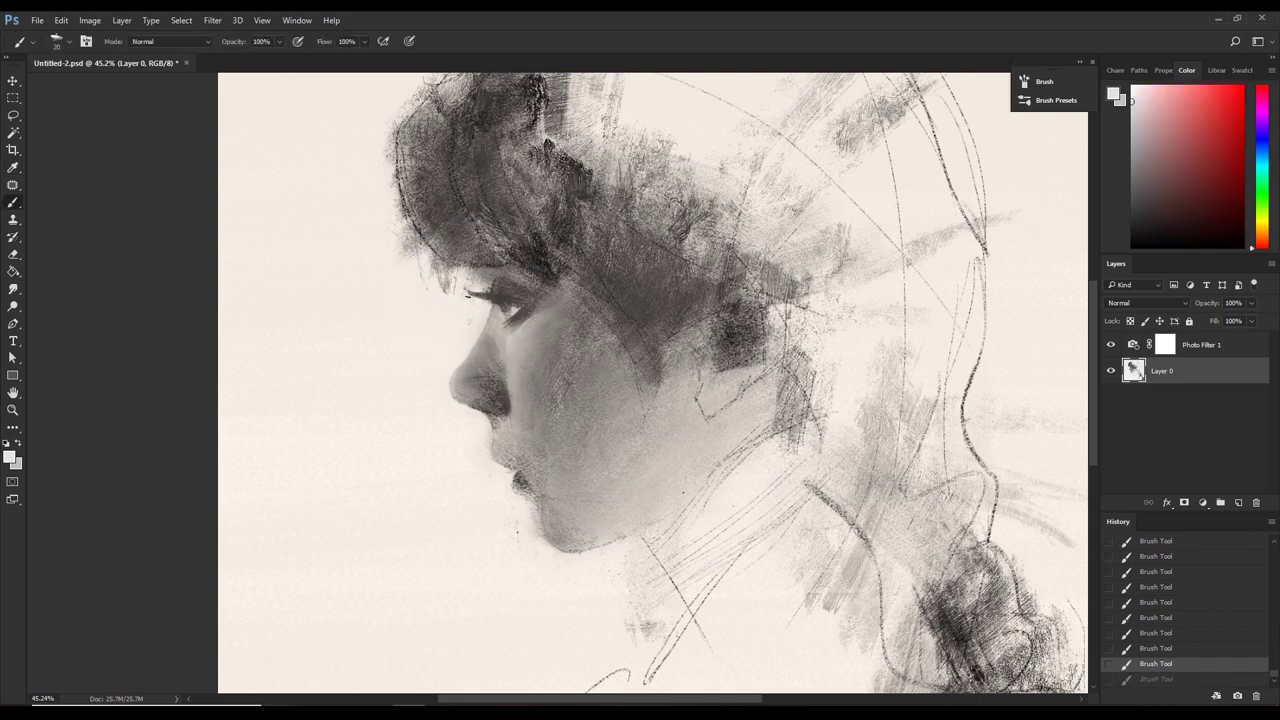
left_click(467, 296)
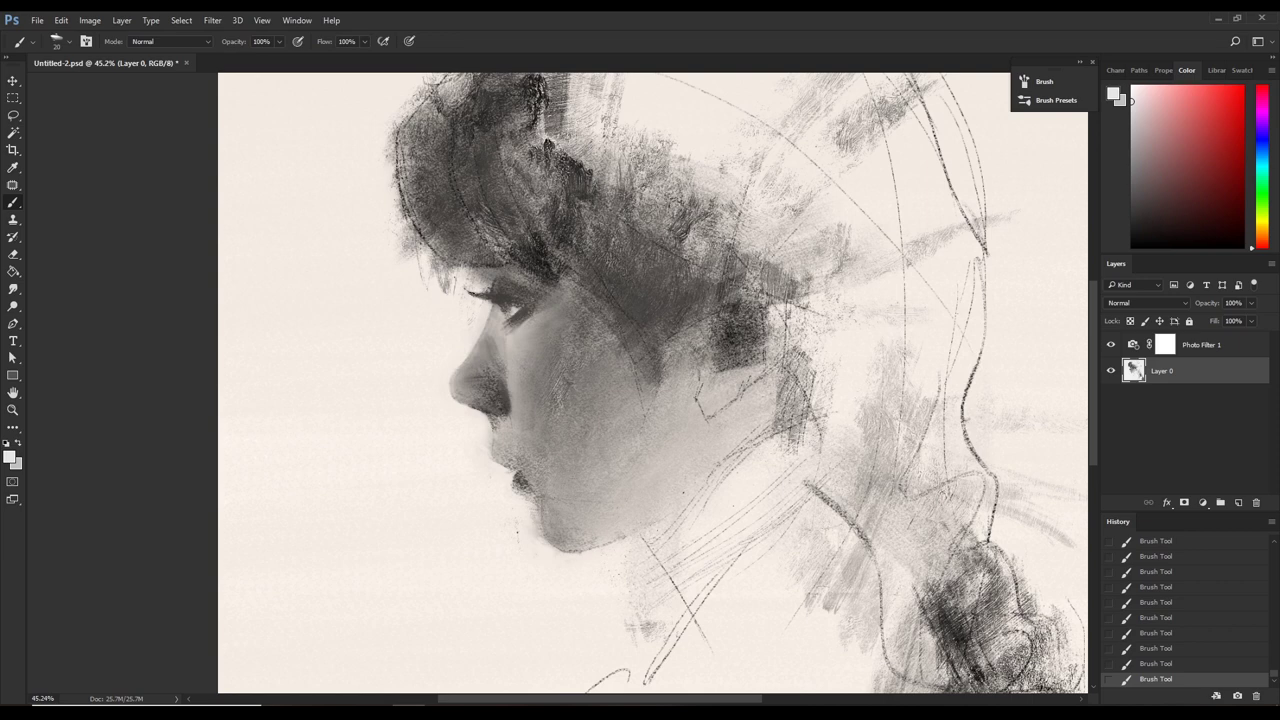
Sample dark grey and near-white warm tones around the eye at brush size 30.
left_click(482, 296, "alt")
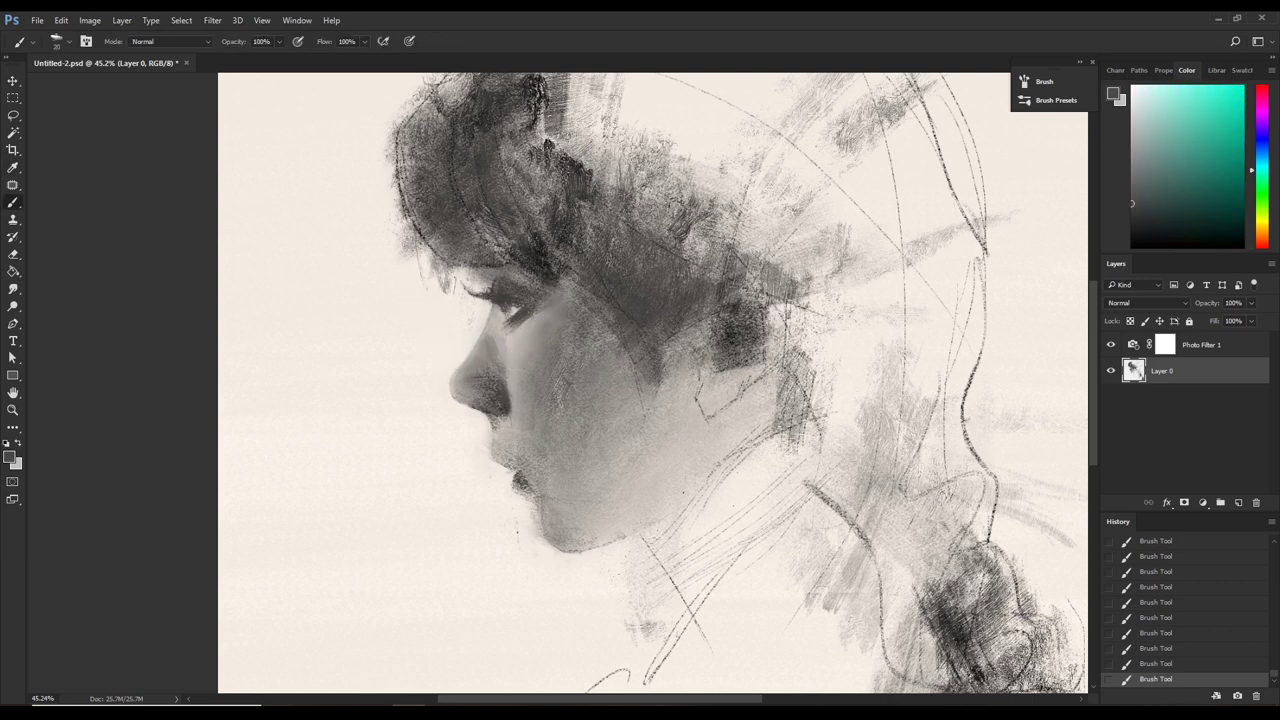
left_click(461, 284, "alt")
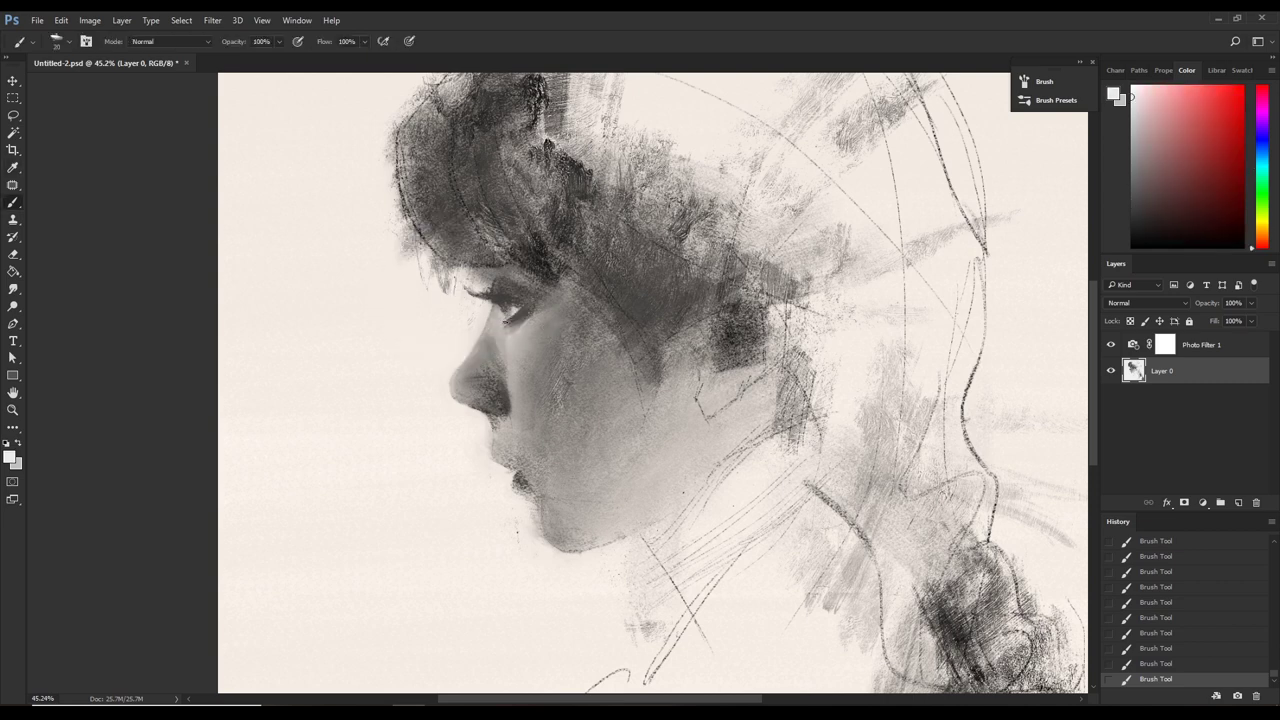
left_click(501, 294, "alt")
key("bracketright")
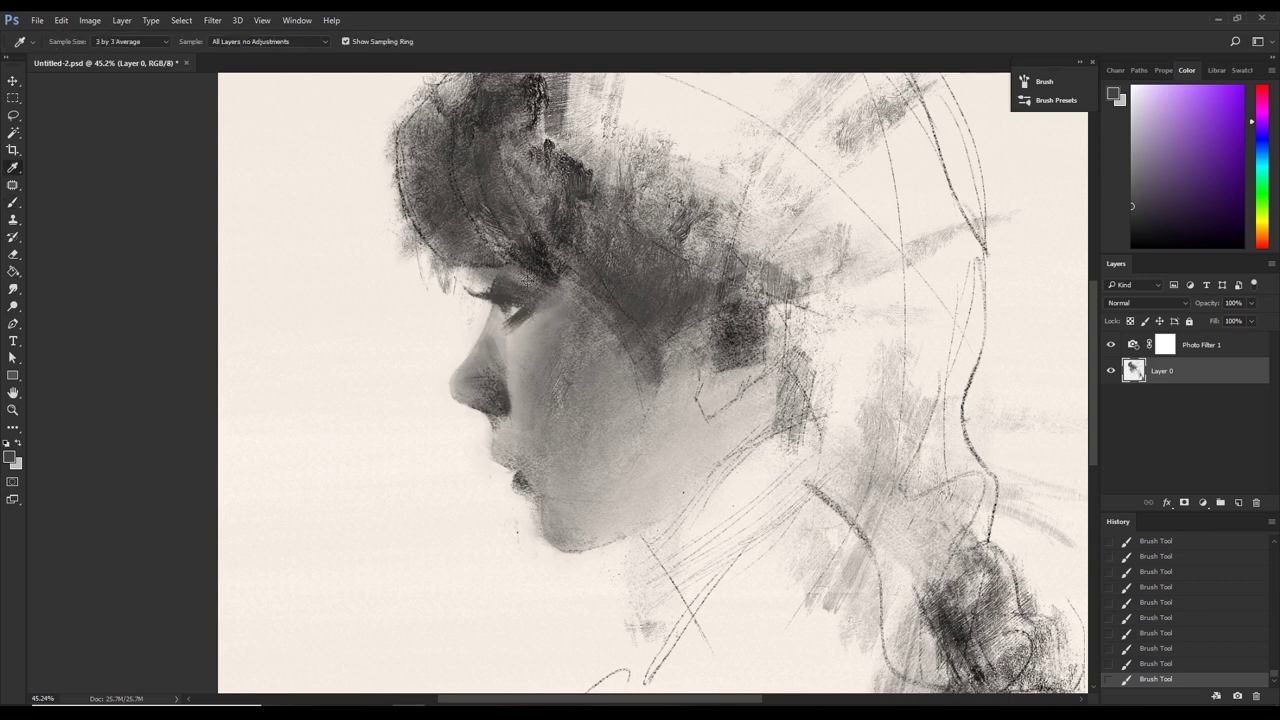
left_click(522, 287, "alt")
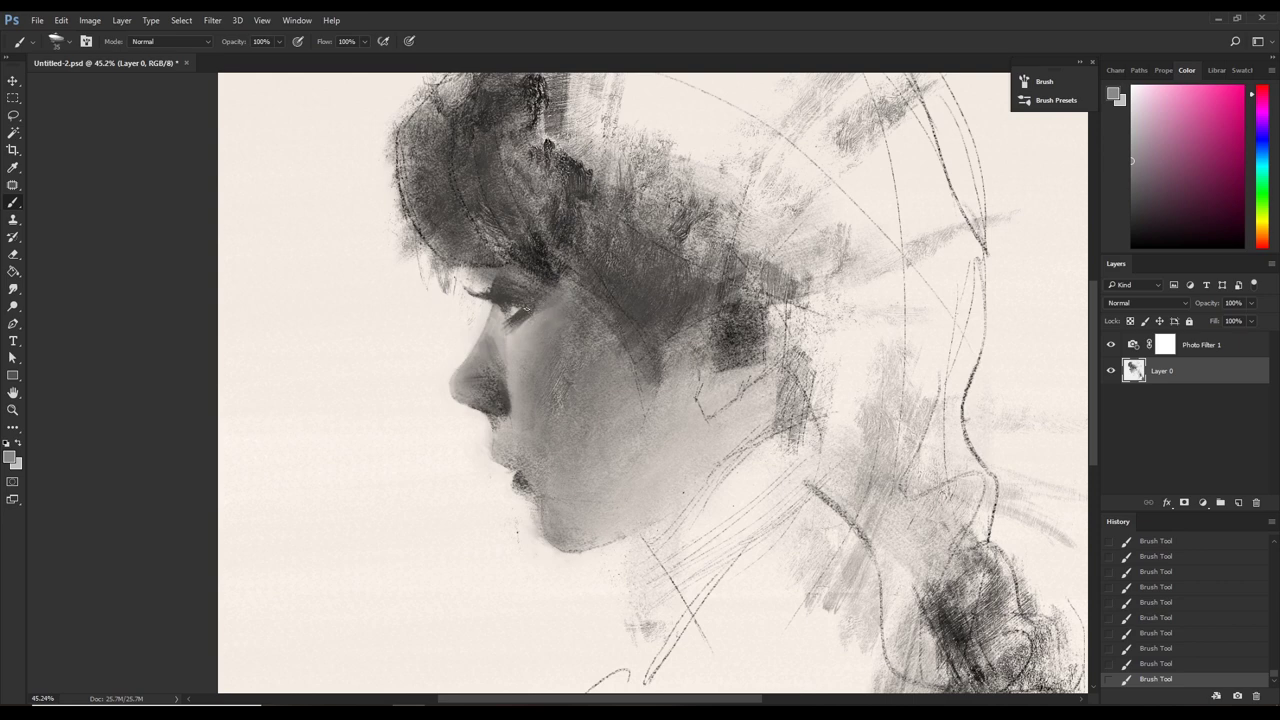
left_click(505, 300, "alt")
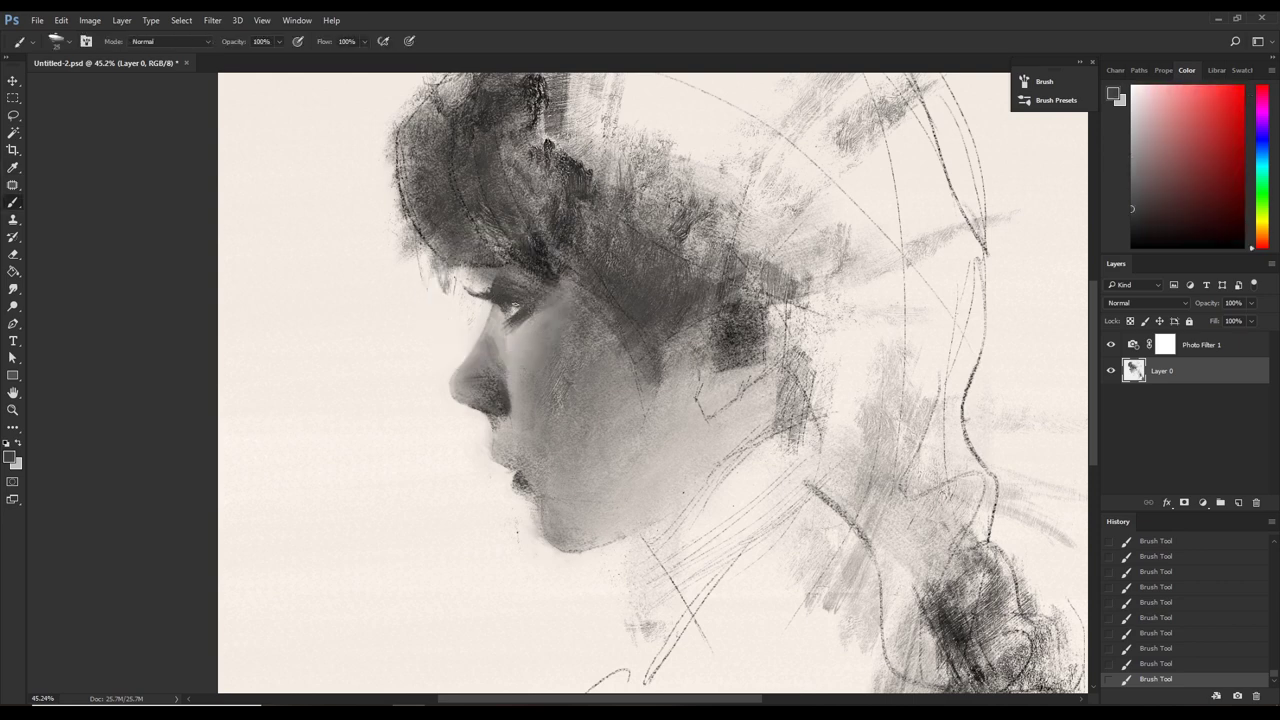
Paint light strokes around the eye with sampled light greys.
left_click(535, 318, "alt")
left_click_drag(538, 317, 520, 330)
left_click_drag(533, 341, 521, 330)
left_click(521, 335, "alt")
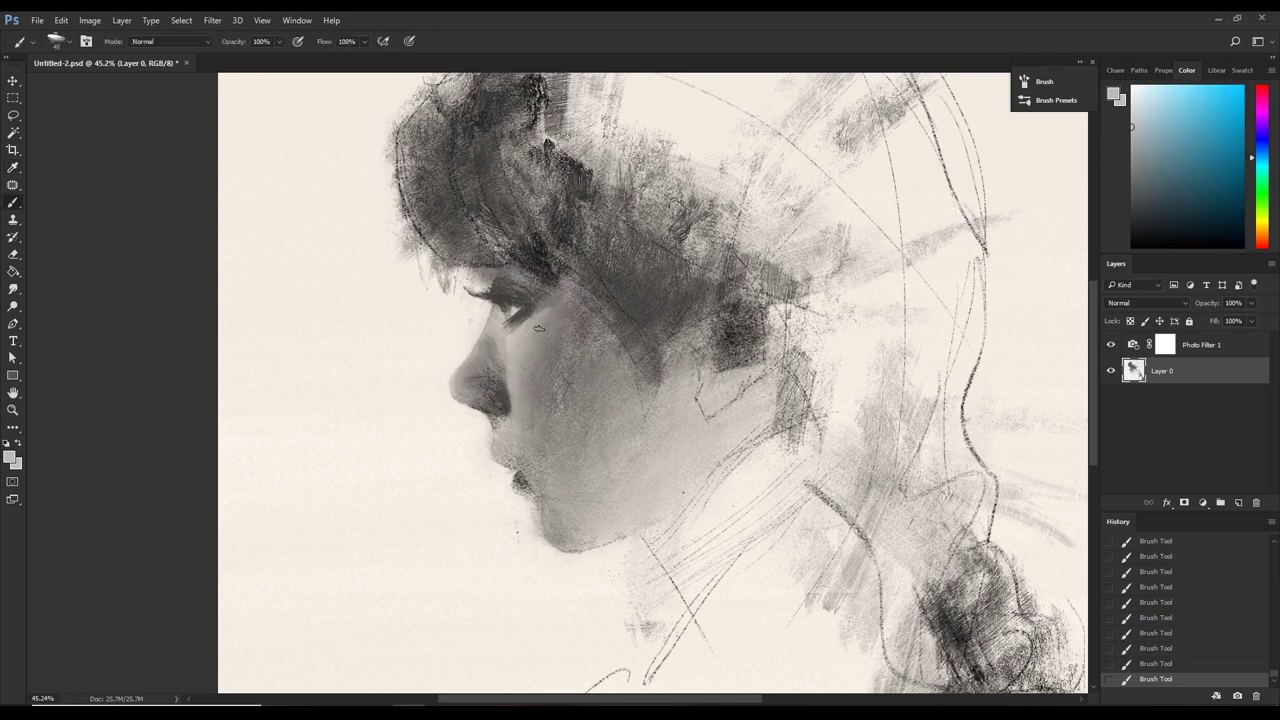
left_click_drag(541, 329, 539, 317)
Lay faint strokes over the nose side and cheek with a lighter shade and resized brush.
left_click(1132, 109)
key("bracketright")
mouse_move(518, 366)
left_mouse_down()
mouse_move(514, 343)
mouse_move(512, 371)
left_mouse_up()
left_click(539, 357, "alt")
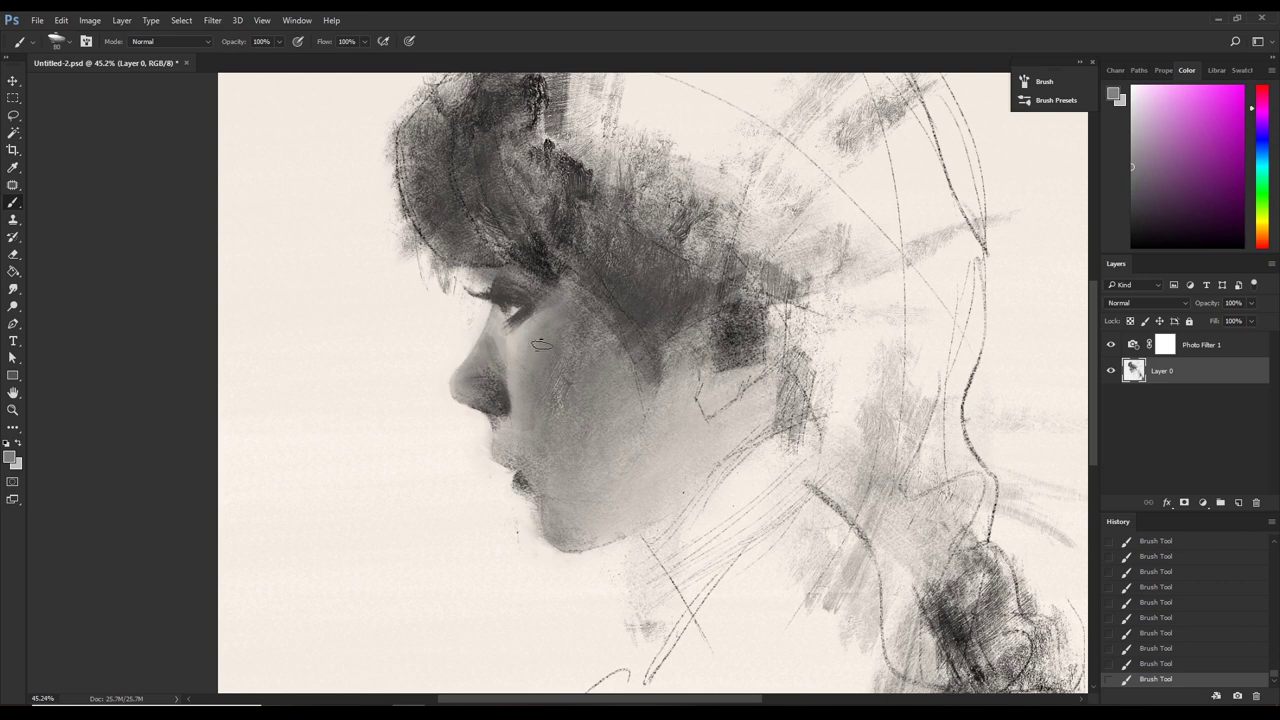
mouse_move(540, 353)
left_mouse_down()
mouse_move(544, 337)
mouse_move(526, 384)
left_mouse_up()
Sample skin tones around the lips, alternating between eyedropper and brush.
key("i")
left_click(518, 452)
key("b")
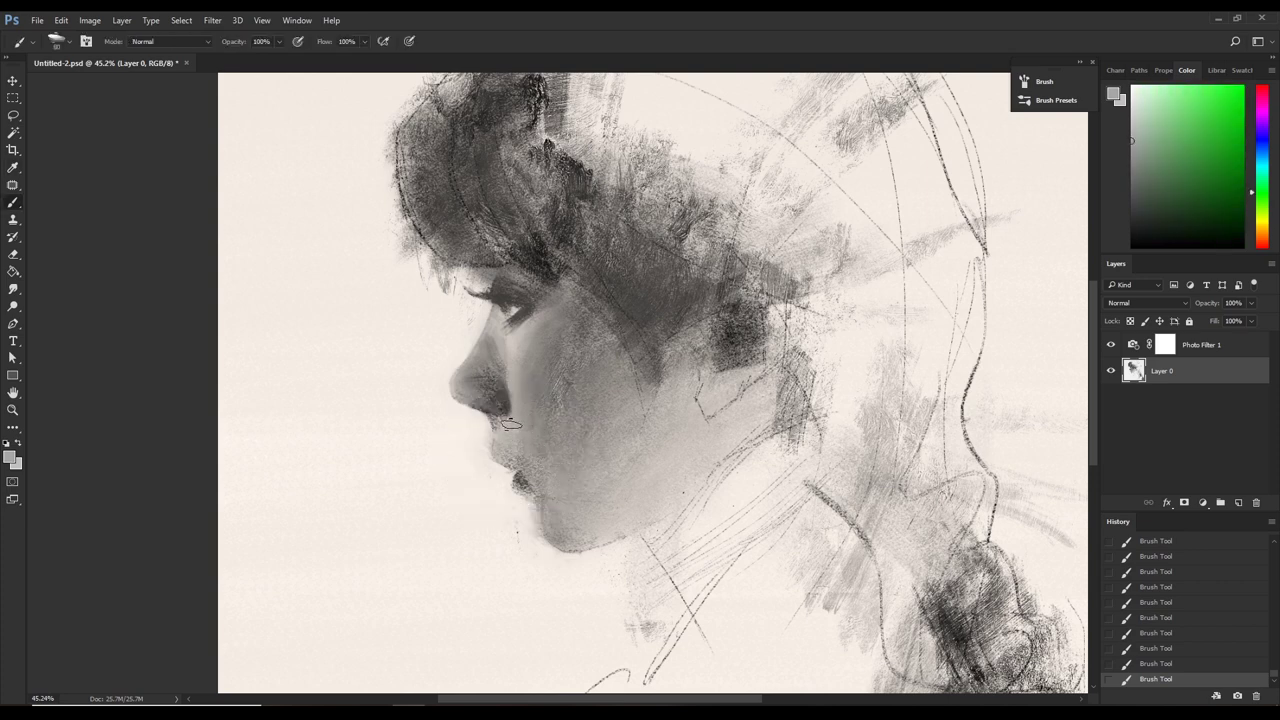
key("i")
left_click(527, 464)
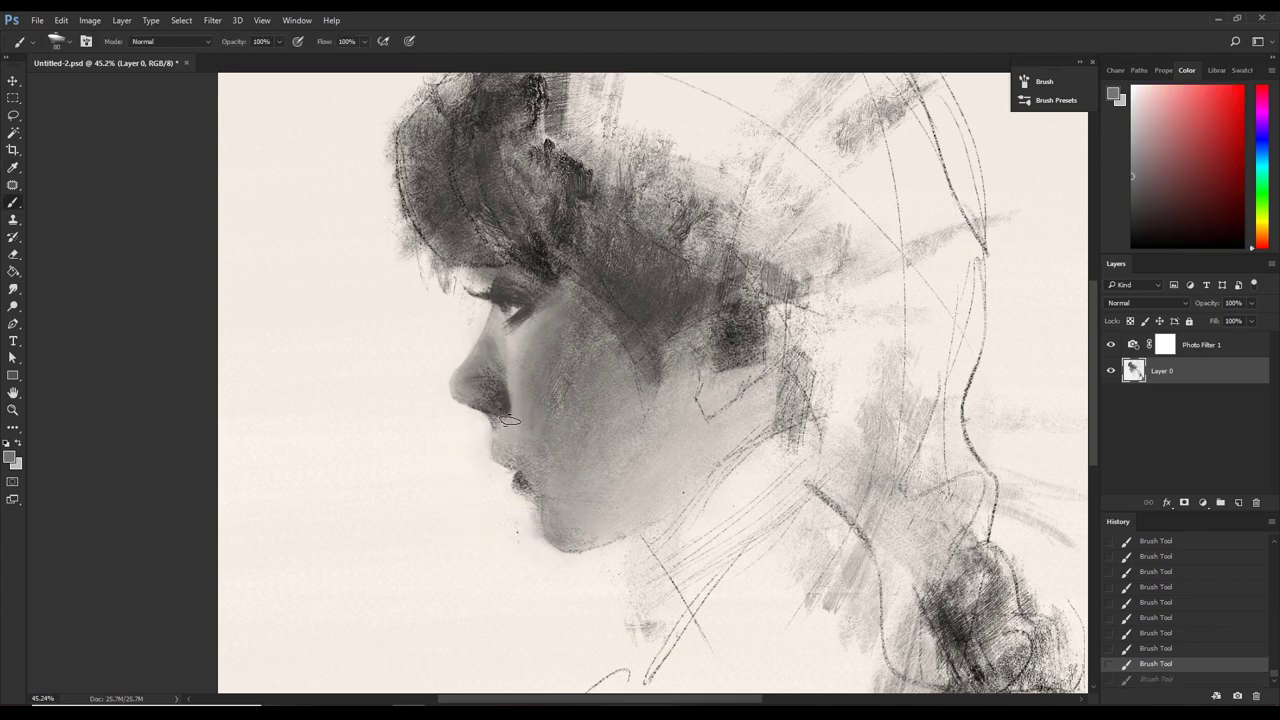
left_click(506, 410)
key("b")
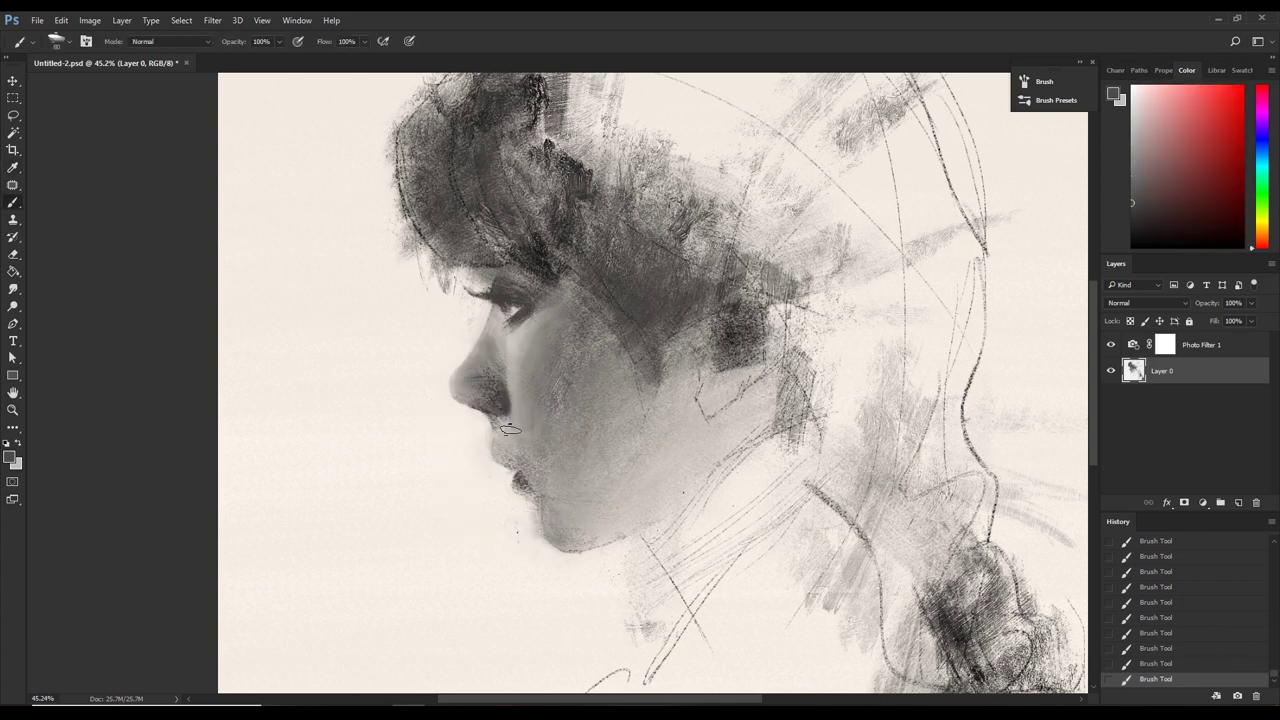
key("i")
left_click(505, 425)
key("b")
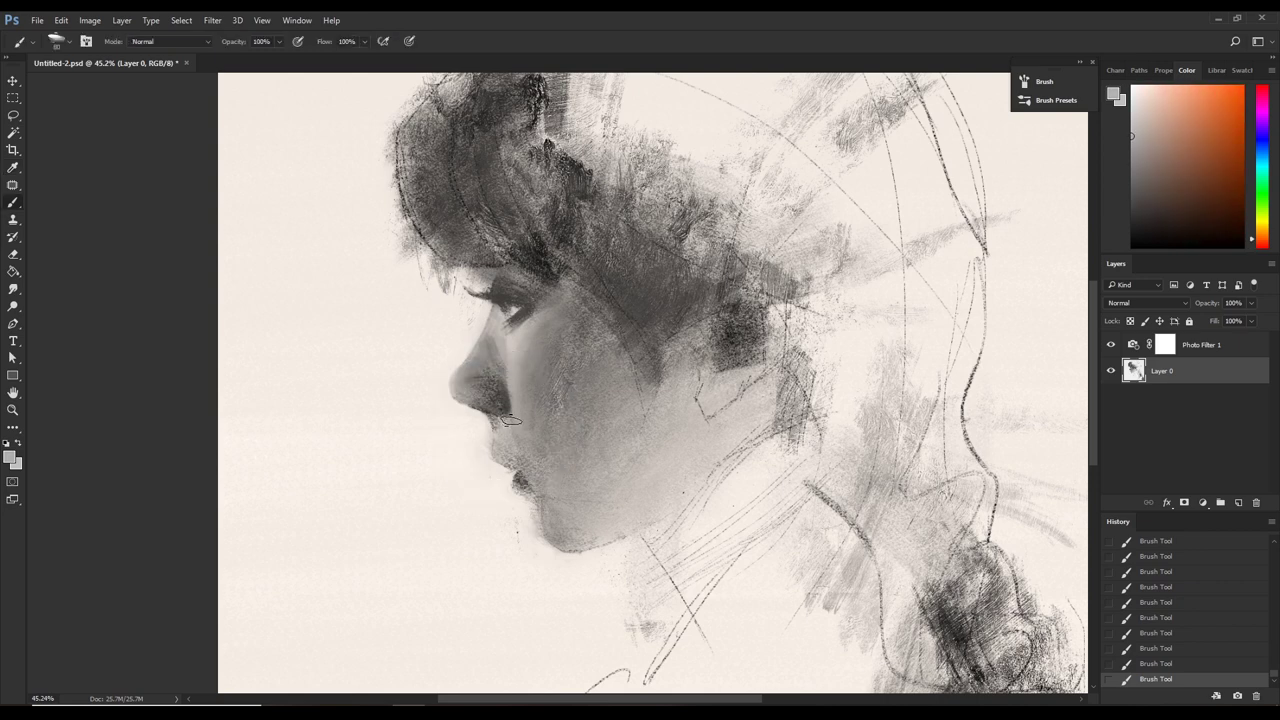
Sample greys from the cheek and near the eye as the paint colour.
key("i")
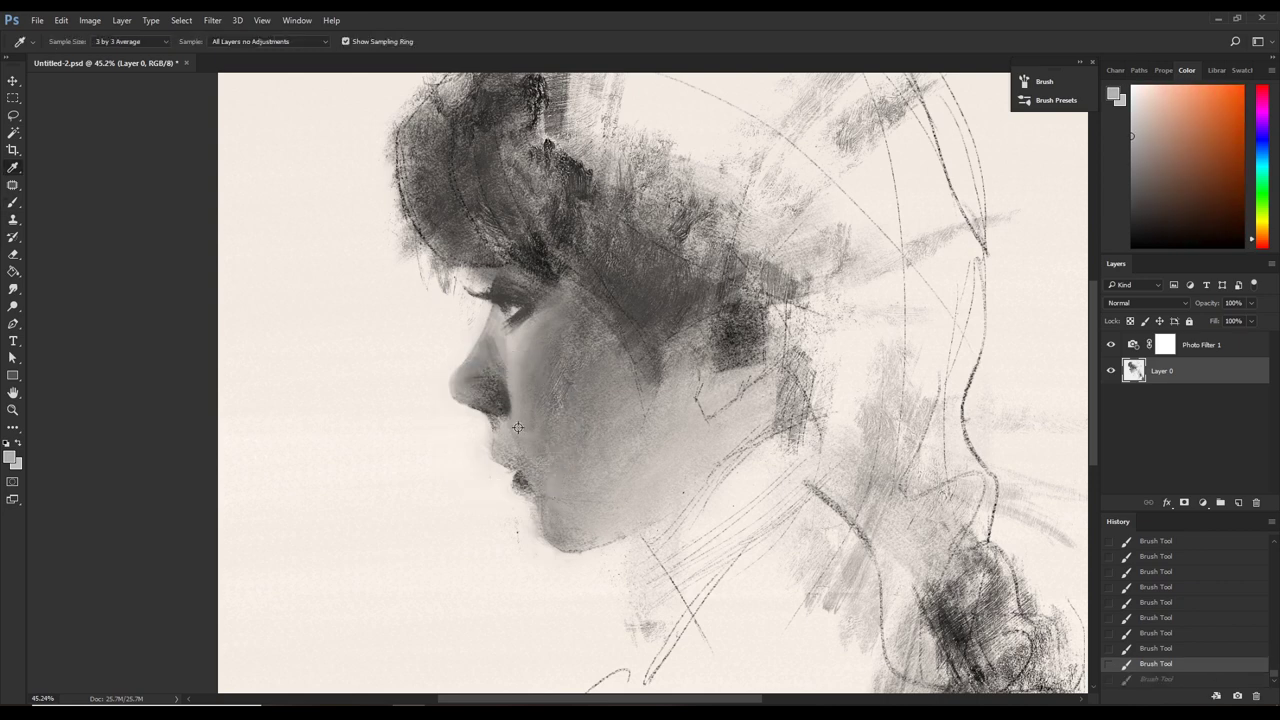
left_click(544, 498)
key("b")
key("i")
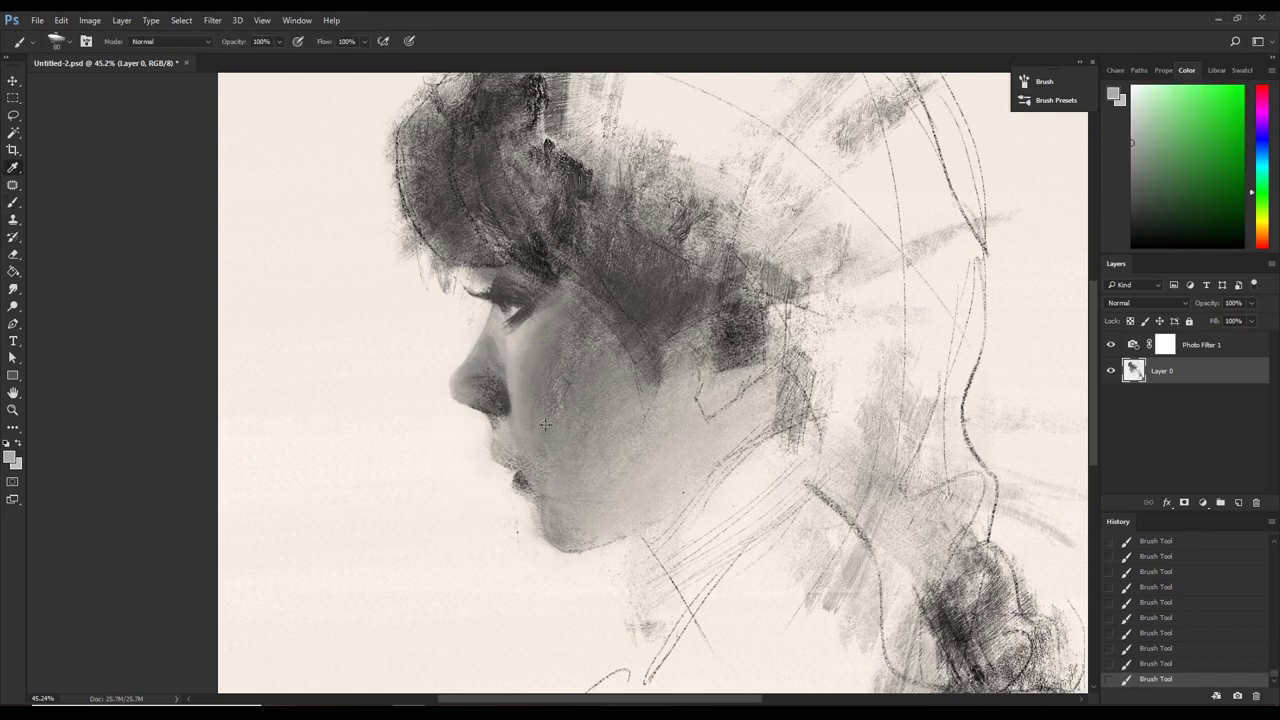
left_click(529, 428)
key("b")
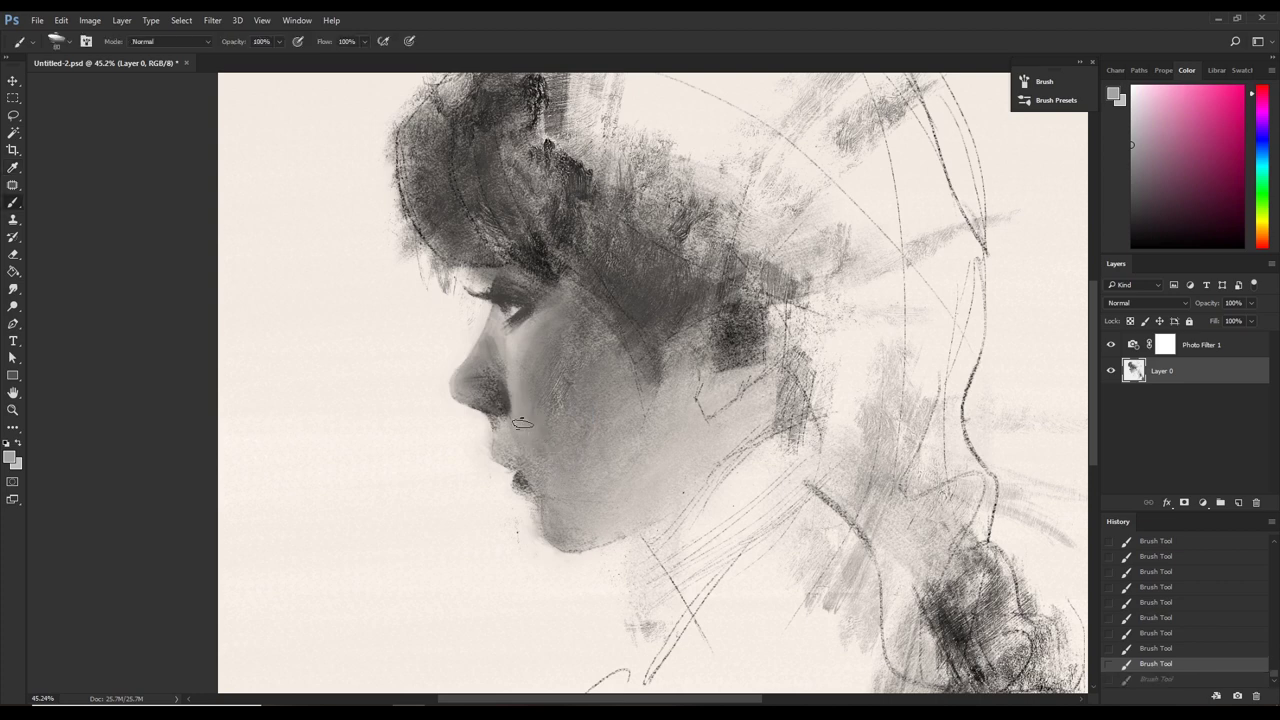
key("i")
left_click(511, 303)
key("b")
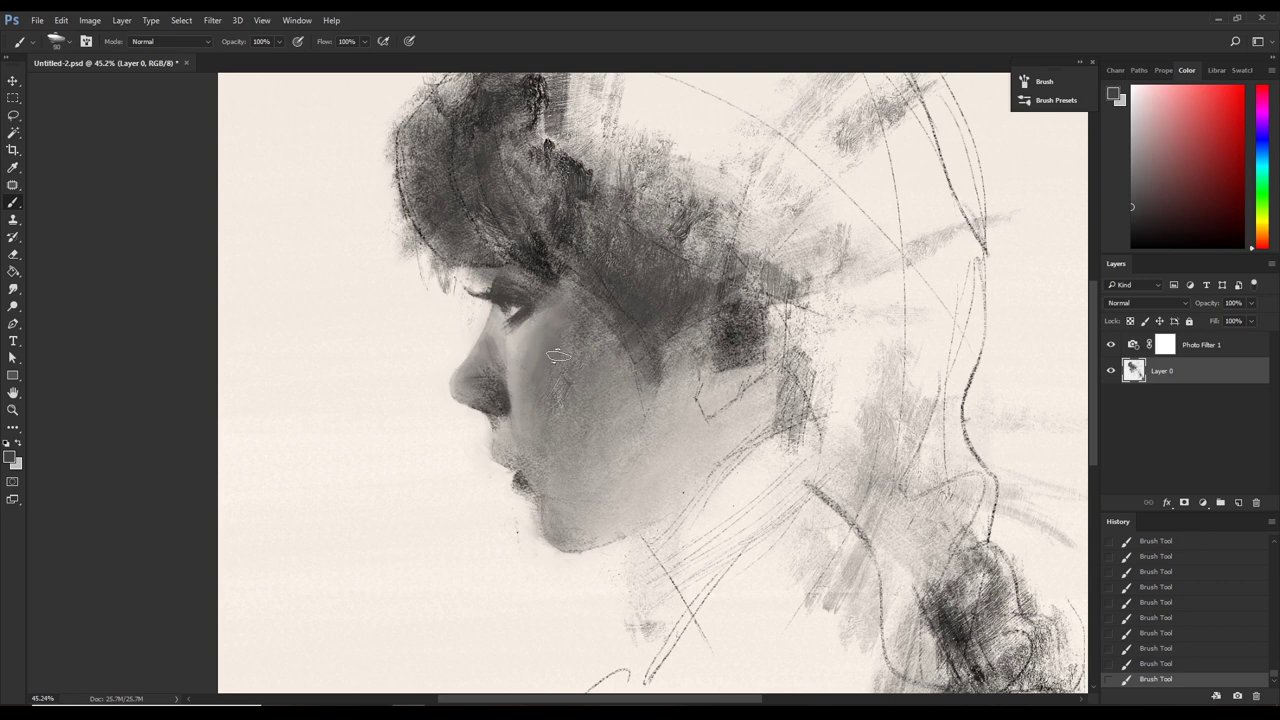
Enlarge the brush to 125 and repaint a broad stroke across the cheek.
key("bracketright")
key("ctrl+z")
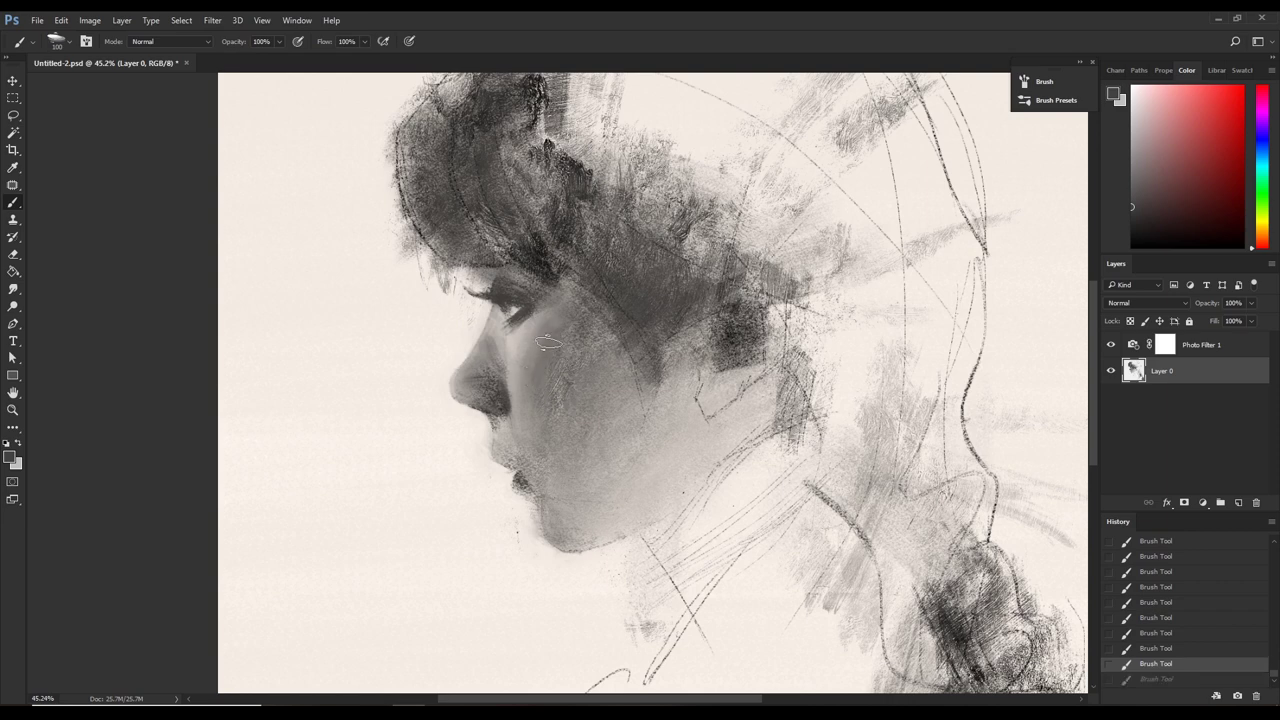
key("bracketright")
left_click_drag(537, 405, 542, 430)
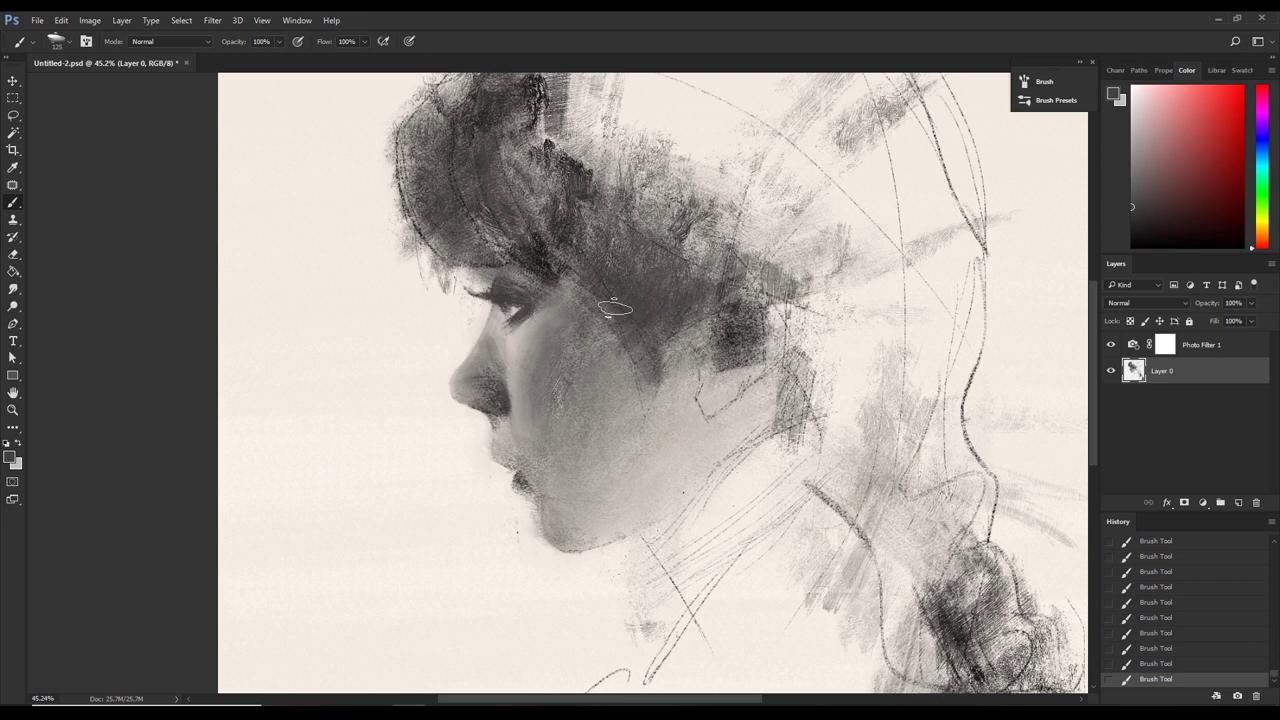
left_click(520, 386, "alt")
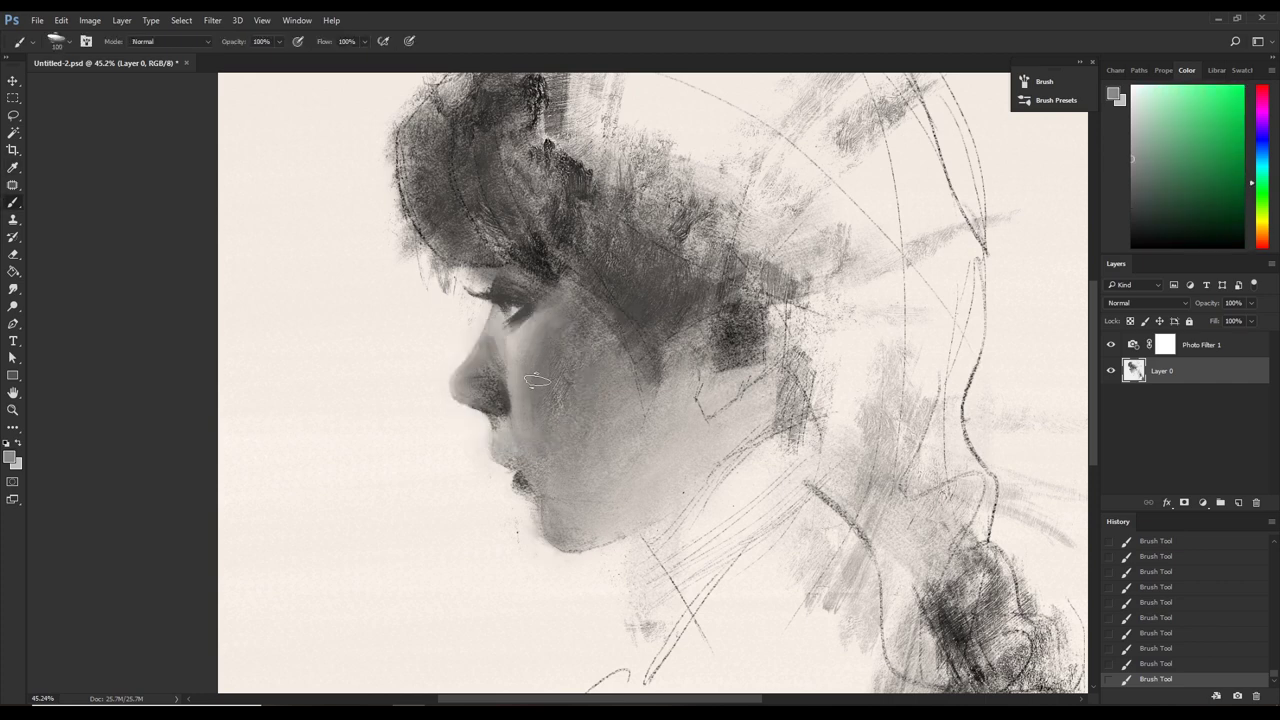
At brush size 90, paint shading along the chin, ending on a light grey.
key("bracketleft")
key("bracketleft")
key("alt")
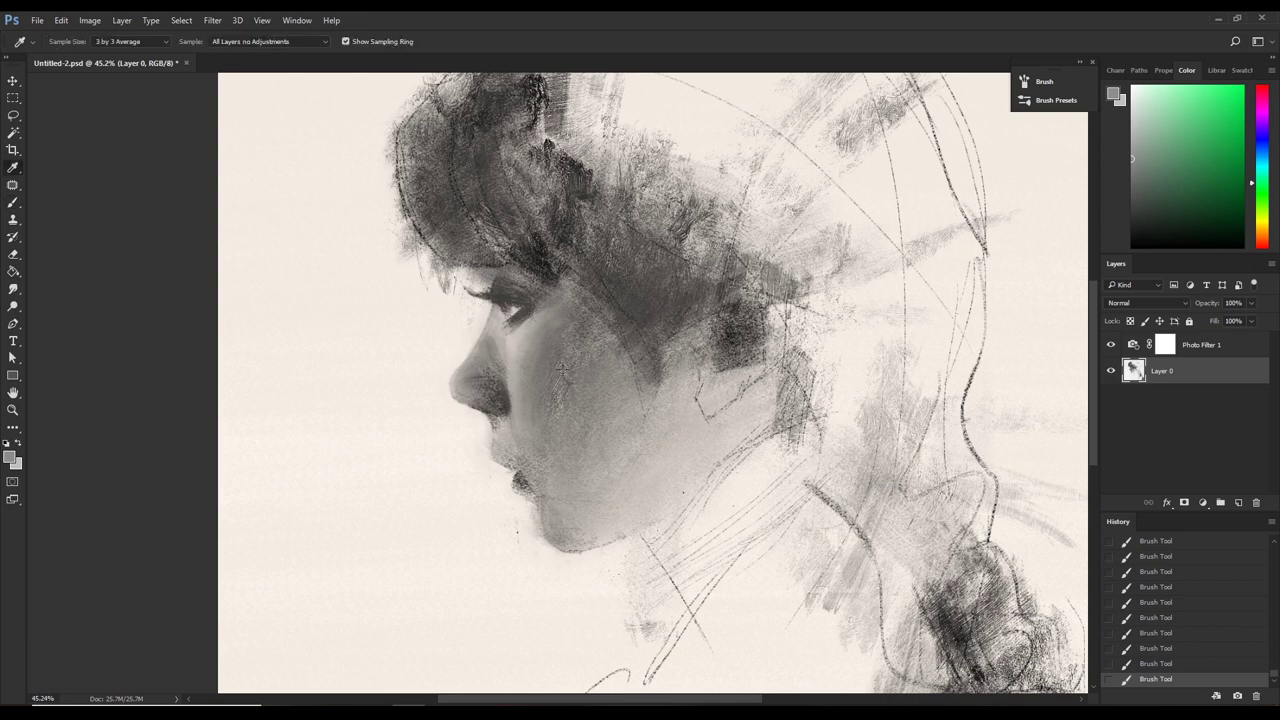
left_click(506, 300, "alt")
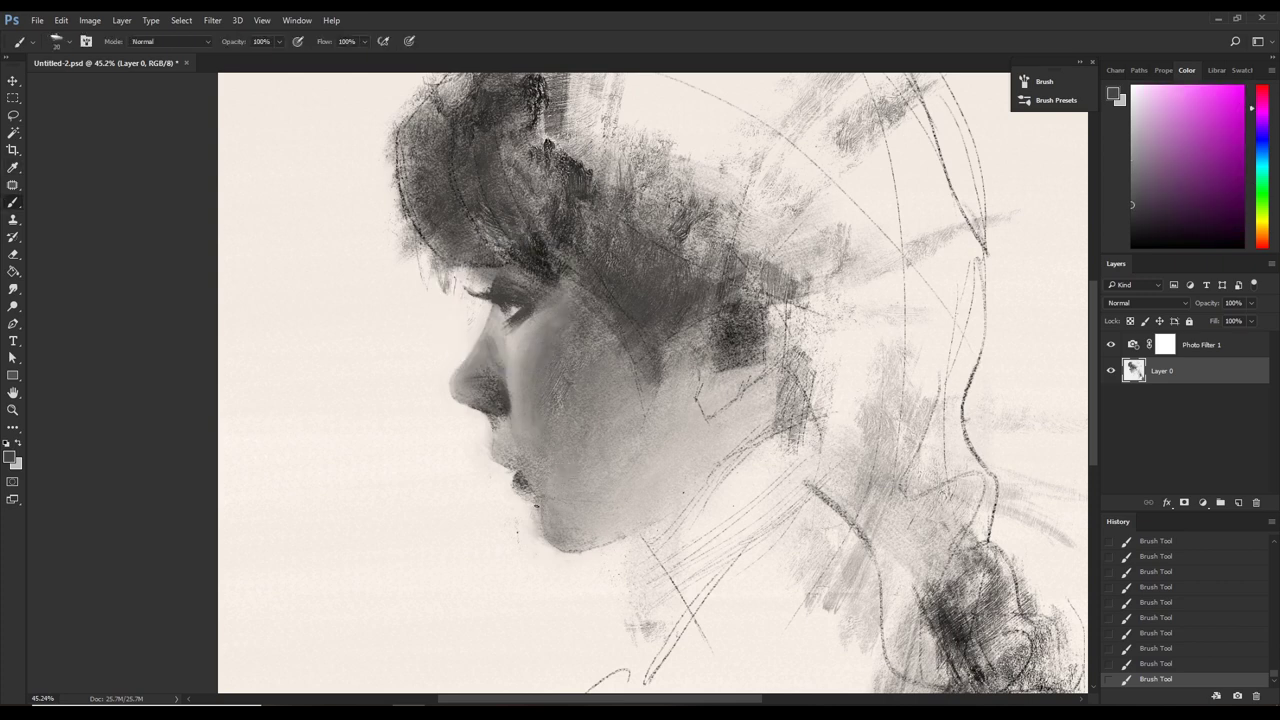
left_click_drag(528, 535, 545, 540)
left_click(500, 438, "alt")
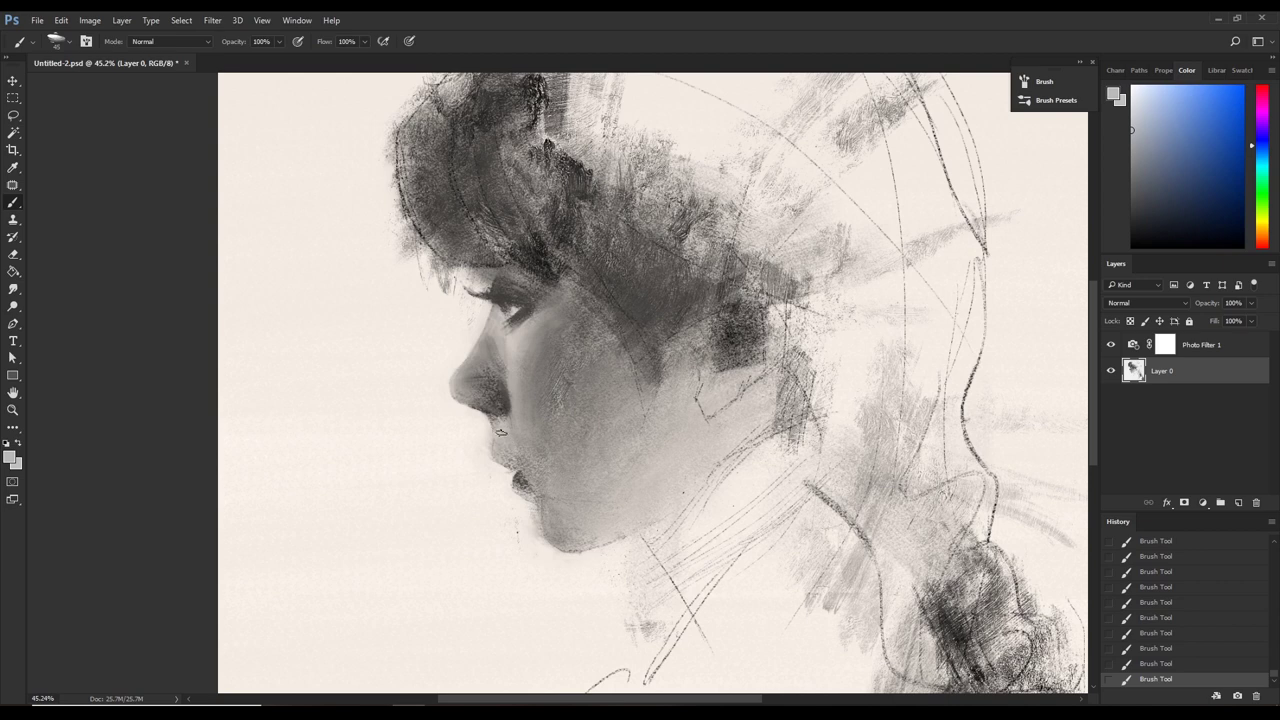
Sample face greys, enlarge the brush slightly, and dab soft tone along the chin edge.
left_click(489, 414, "alt")
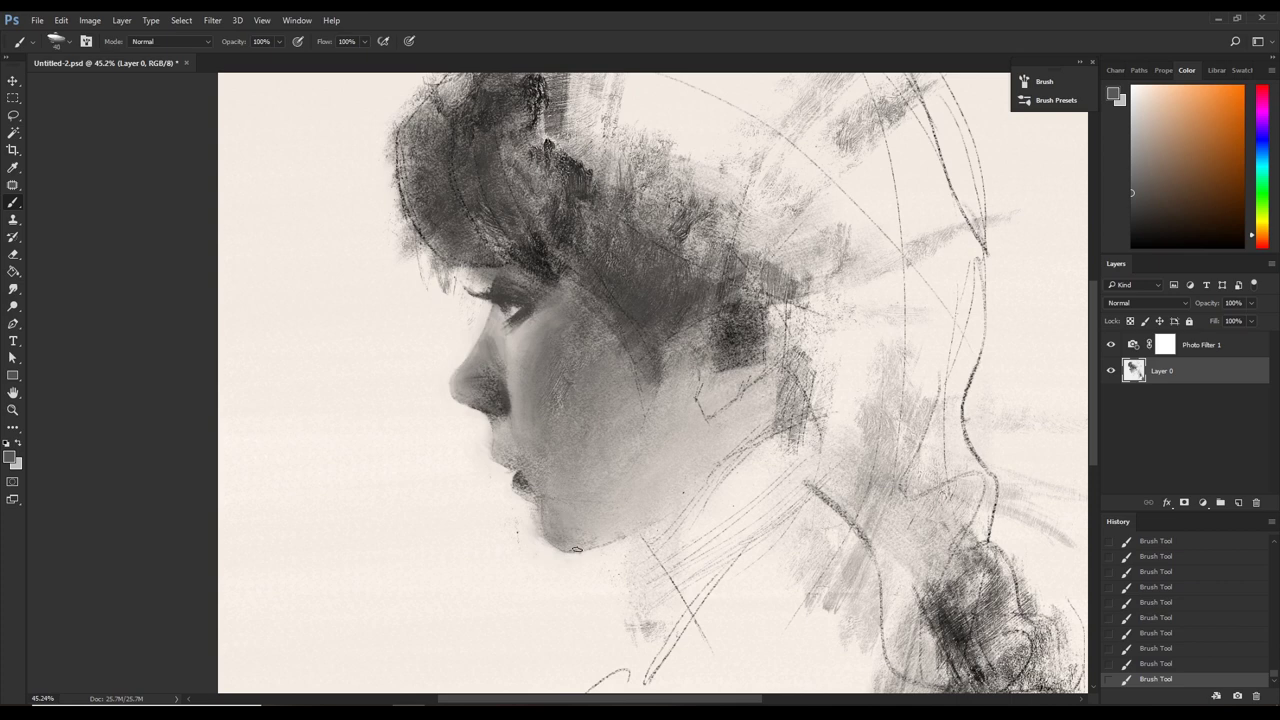
key("bracketright")
key("ctrl+z")
key("ctrl+shift+z")
left_click(577, 551, "alt")
left_click(498, 312, "alt")
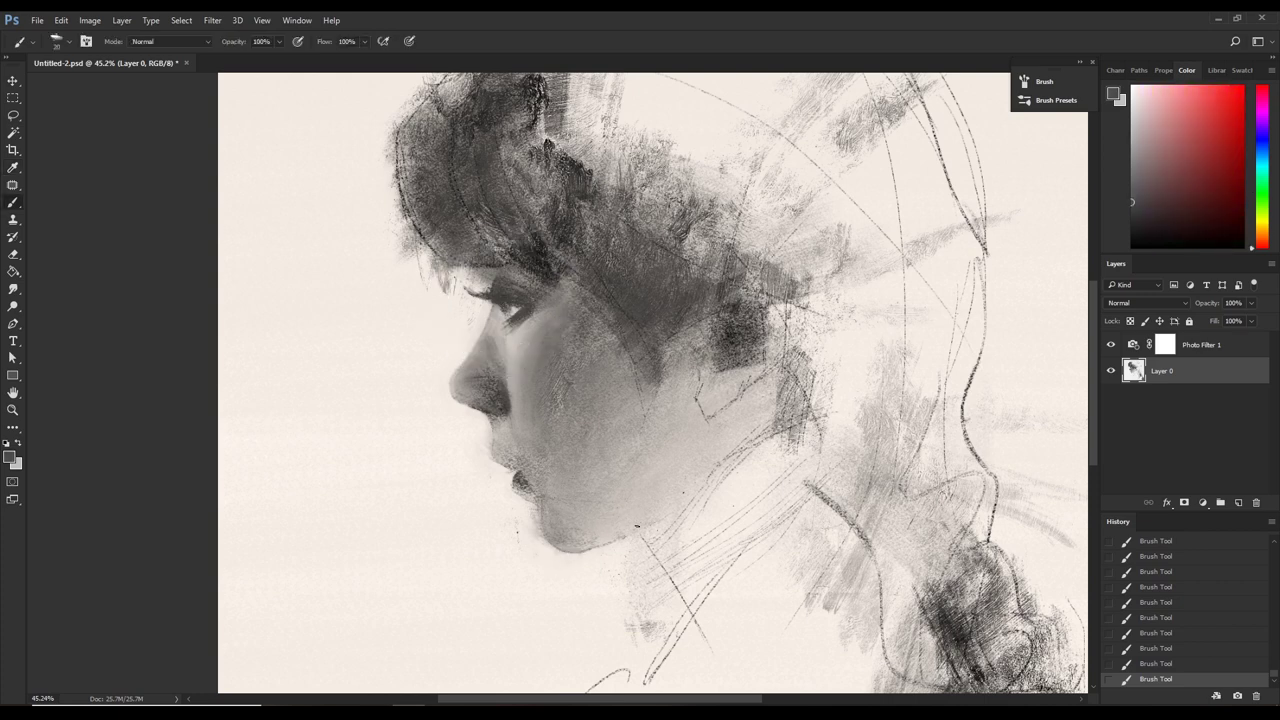
left_click(588, 550)
Pick lighter greys at the chin and near the eye with the Eyedropper, then return to the Brush.
left_click(578, 545, "alt")
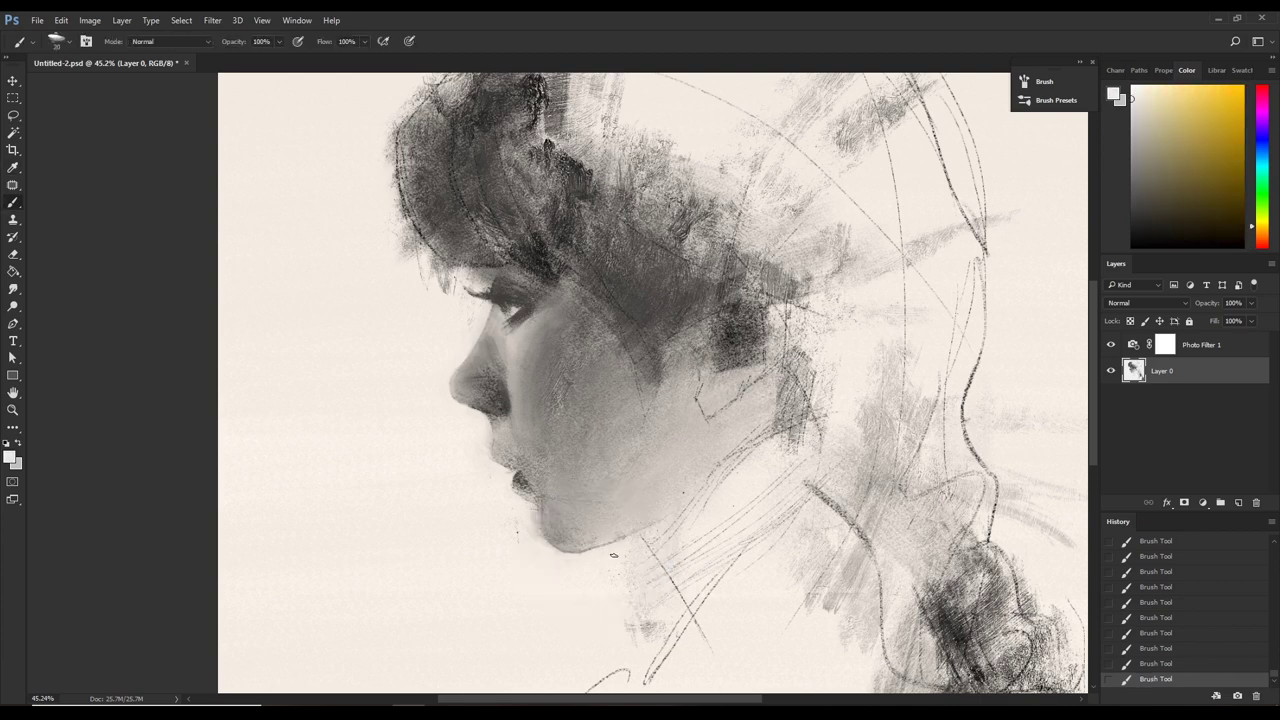
left_click(578, 545, "alt")
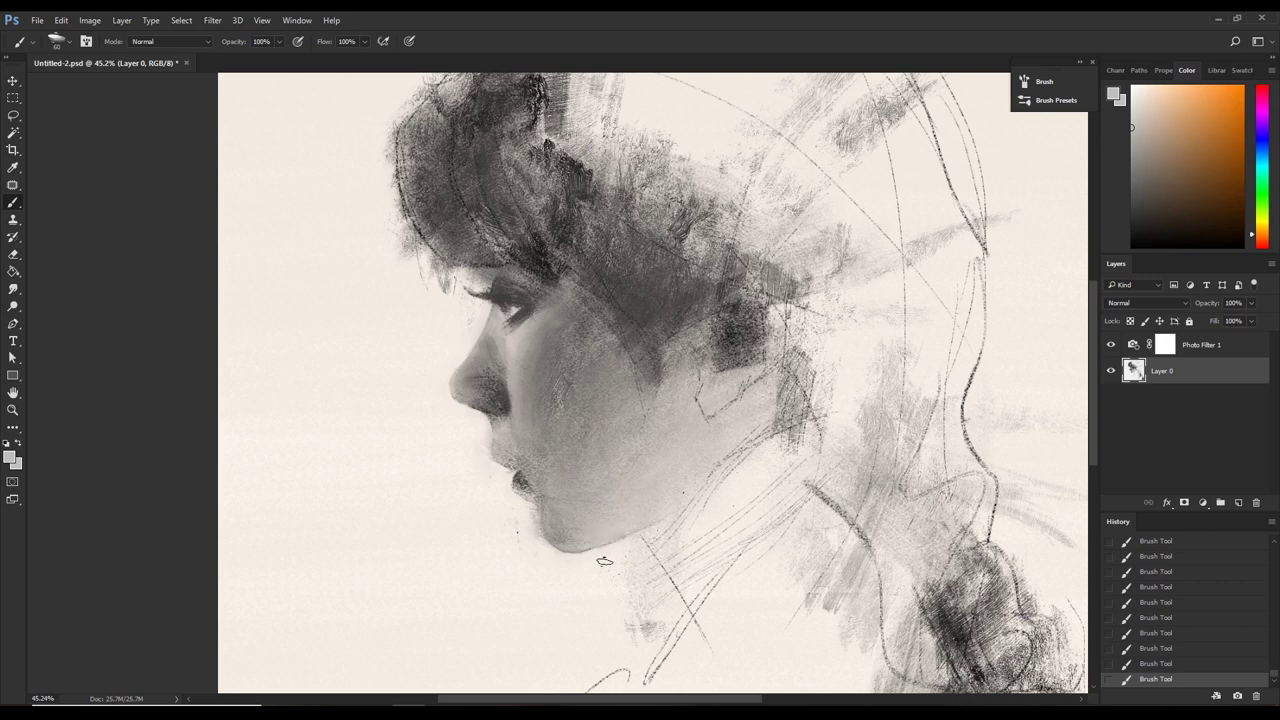
key("i")
left_click(506, 312, "alt")
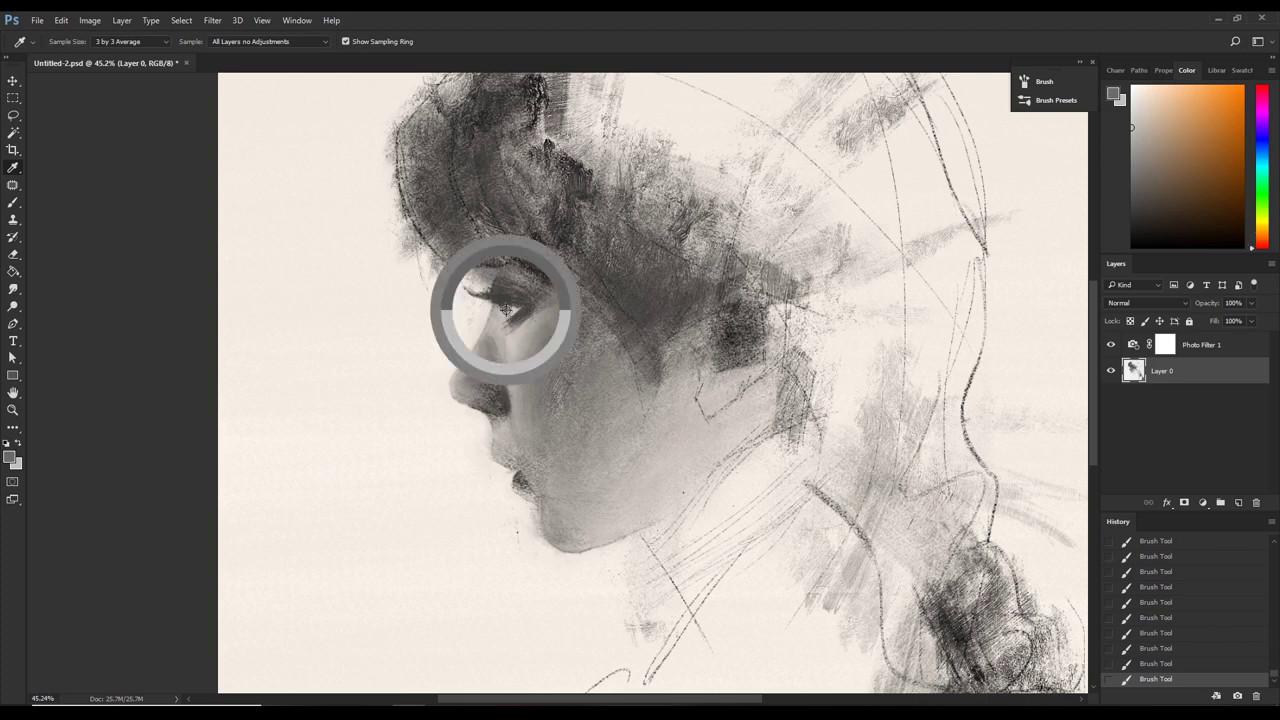
left_click(595, 542, "alt")
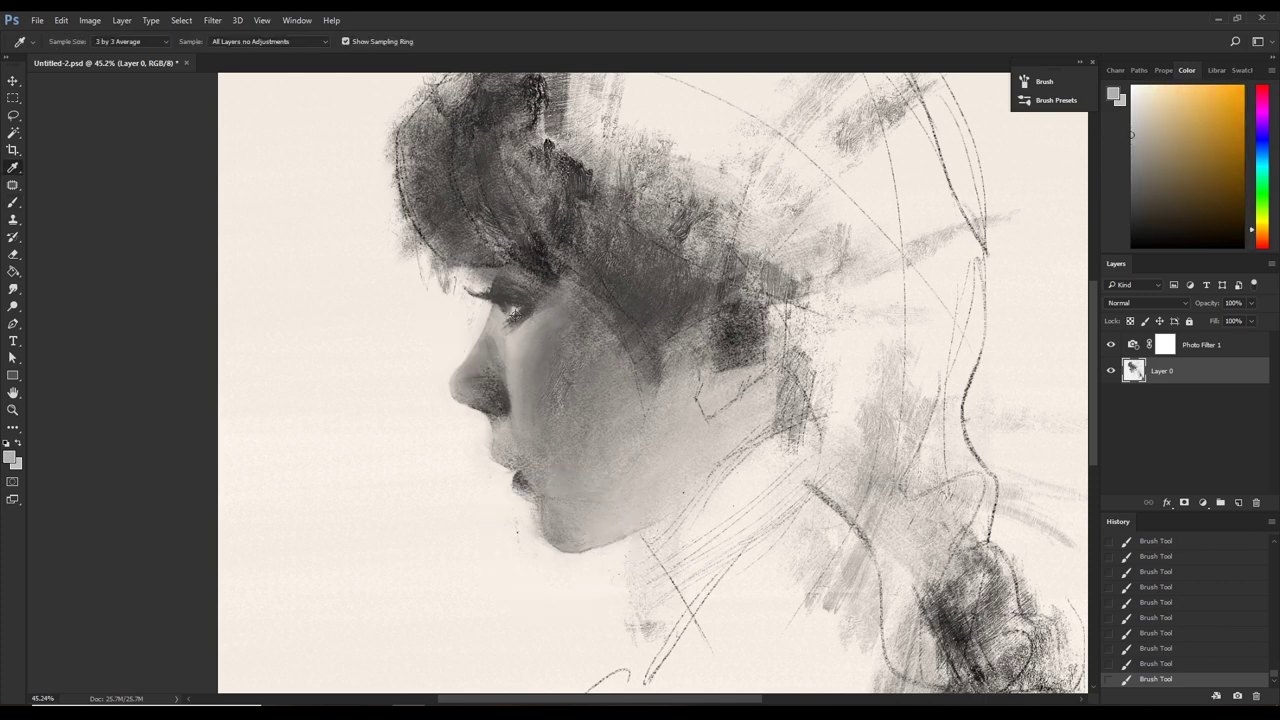
left_click(513, 314)
key("b")
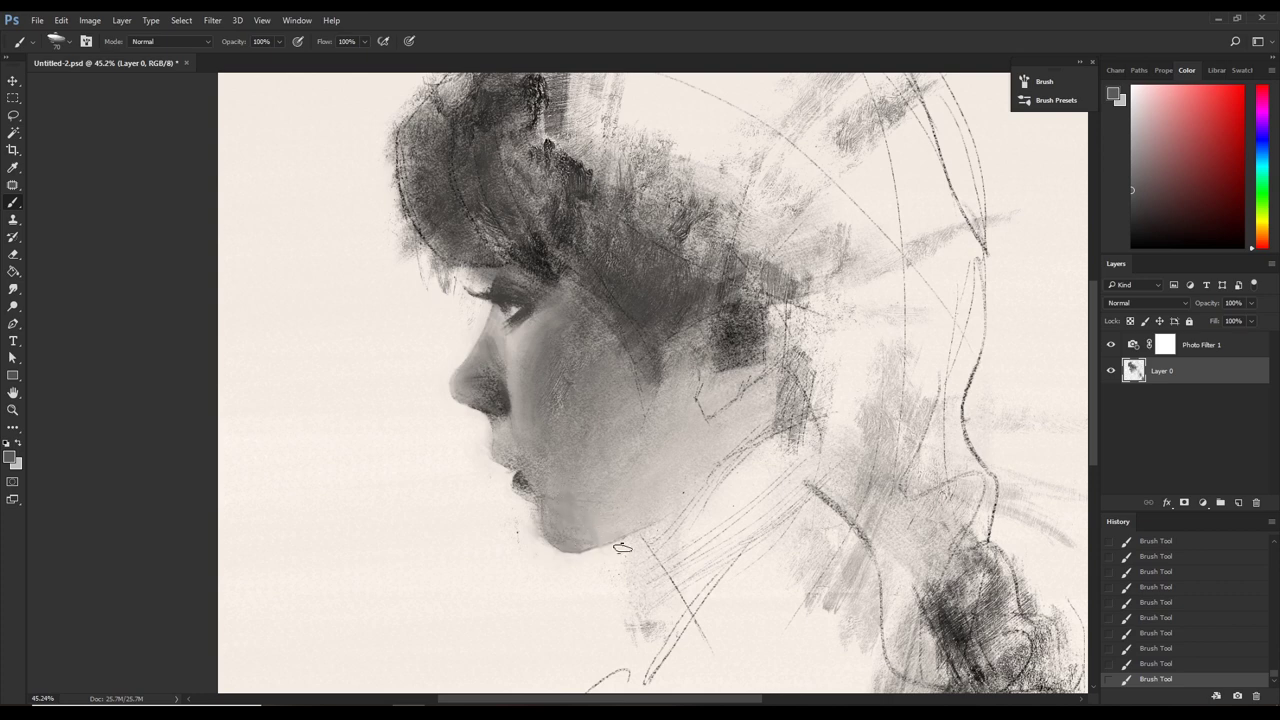
Undo recent strokes, enlarge the brush to 100, and sample light bluish greys from the jaw.
key("ctrl+z")
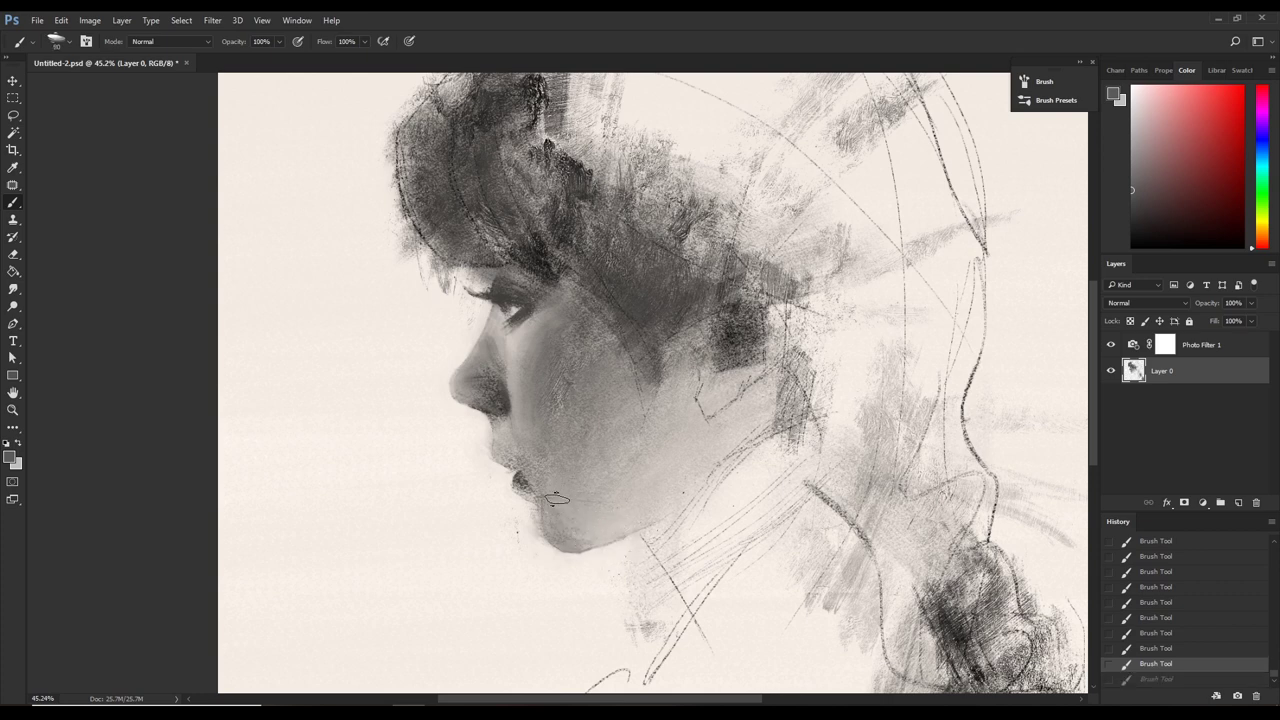
key("ctrl+z")
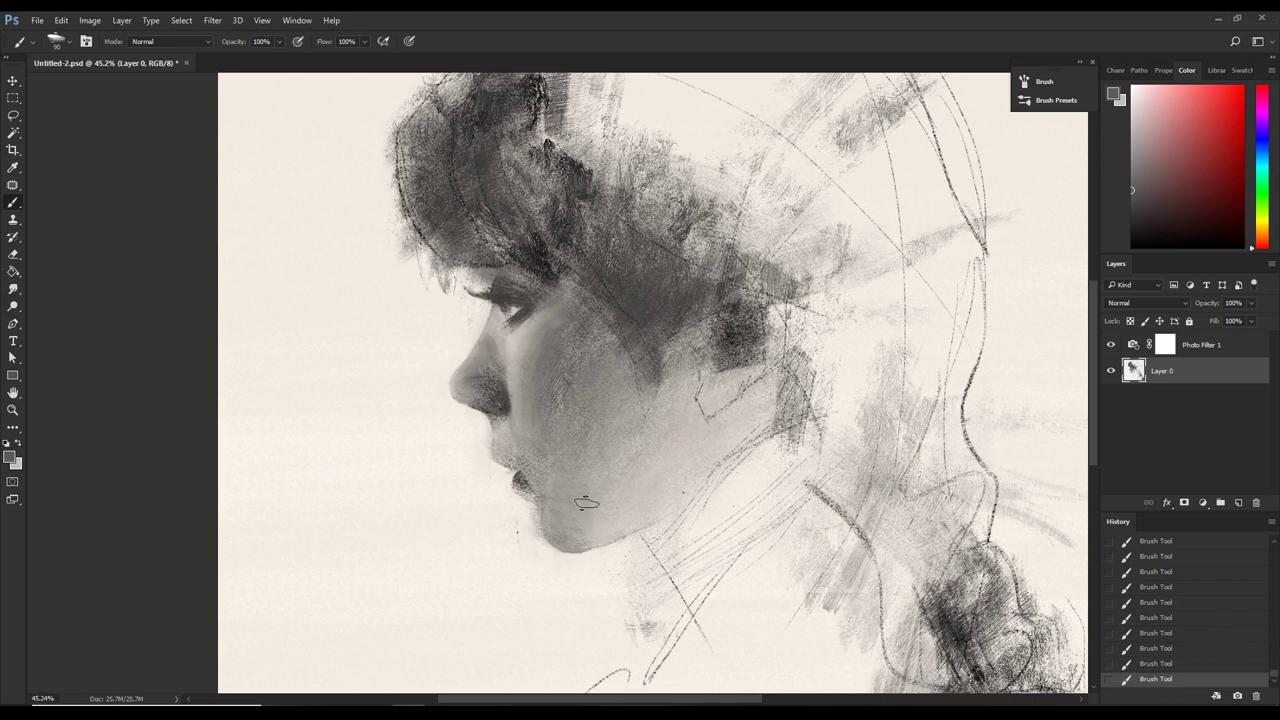
key("bracketright")
left_click(590, 497, "alt")
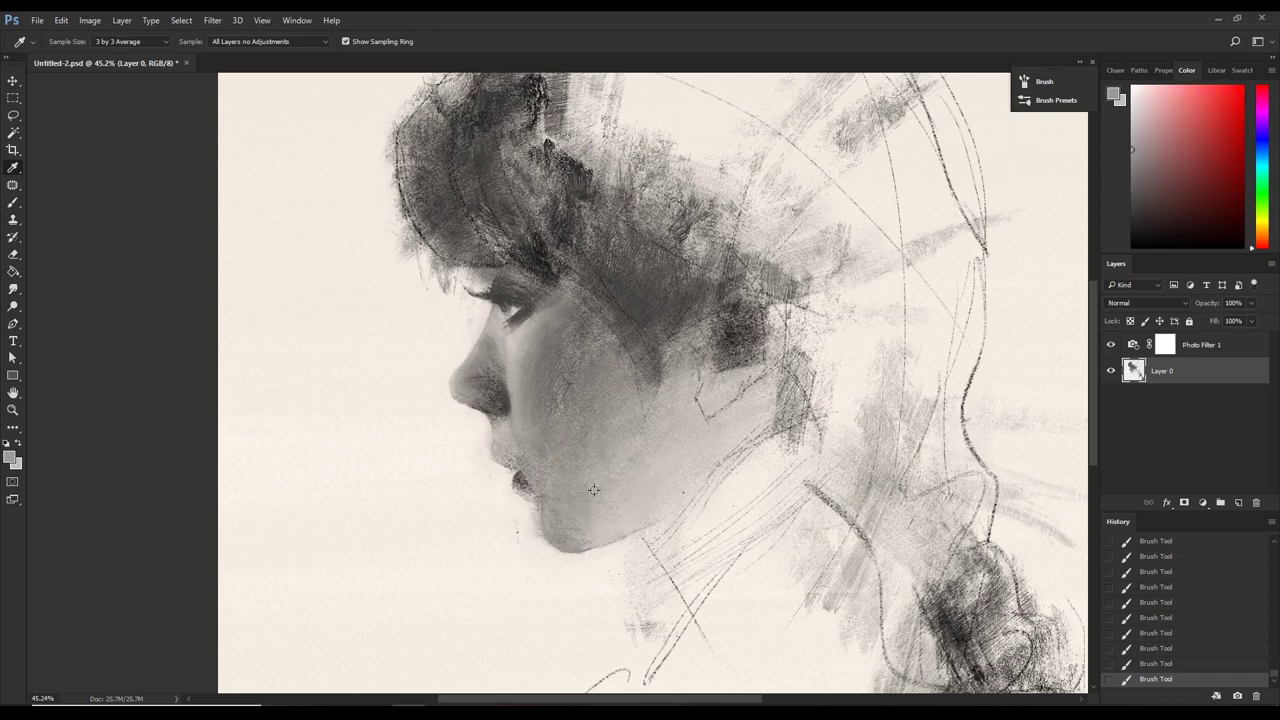
left_click(595, 490, "alt")
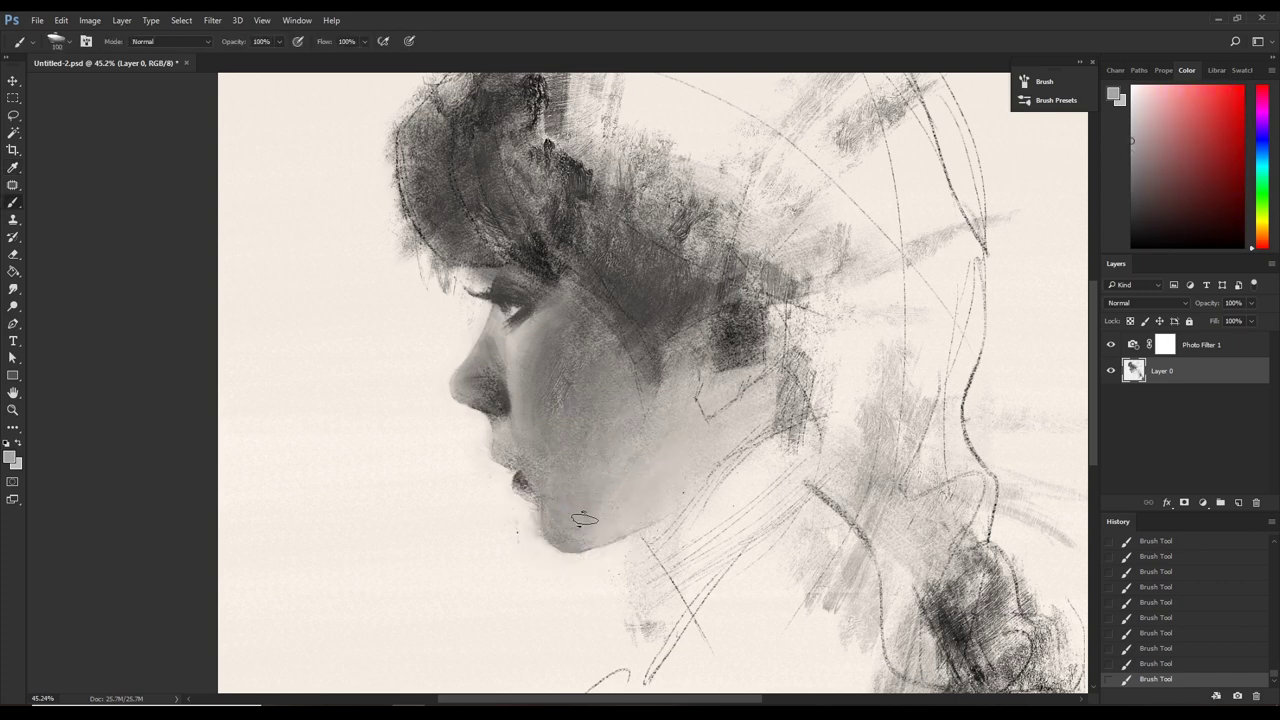
left_click(611, 506, "alt")
left_click(600, 516, "alt")
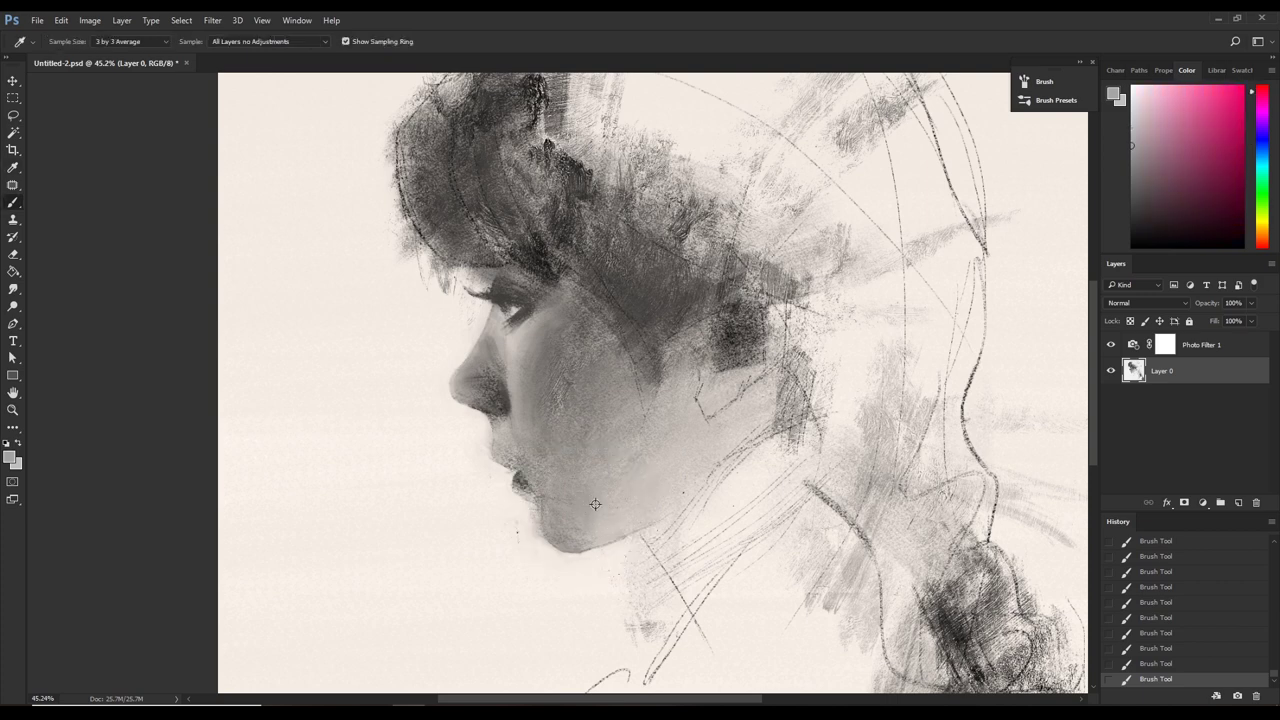
left_click(606, 545, "alt")
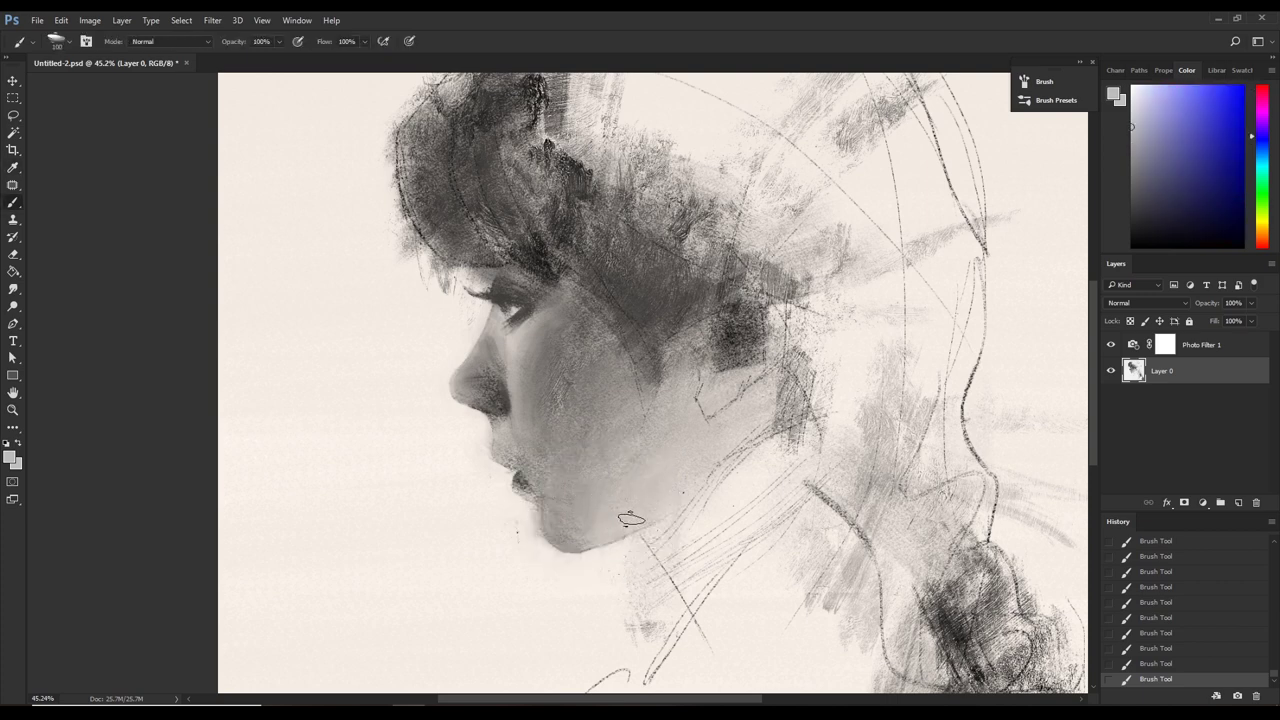
Sample a warm cheek grey, enlarge the brush to 125, and try tone over the earlobe, then undo it.
left_click(593, 532, "alt")
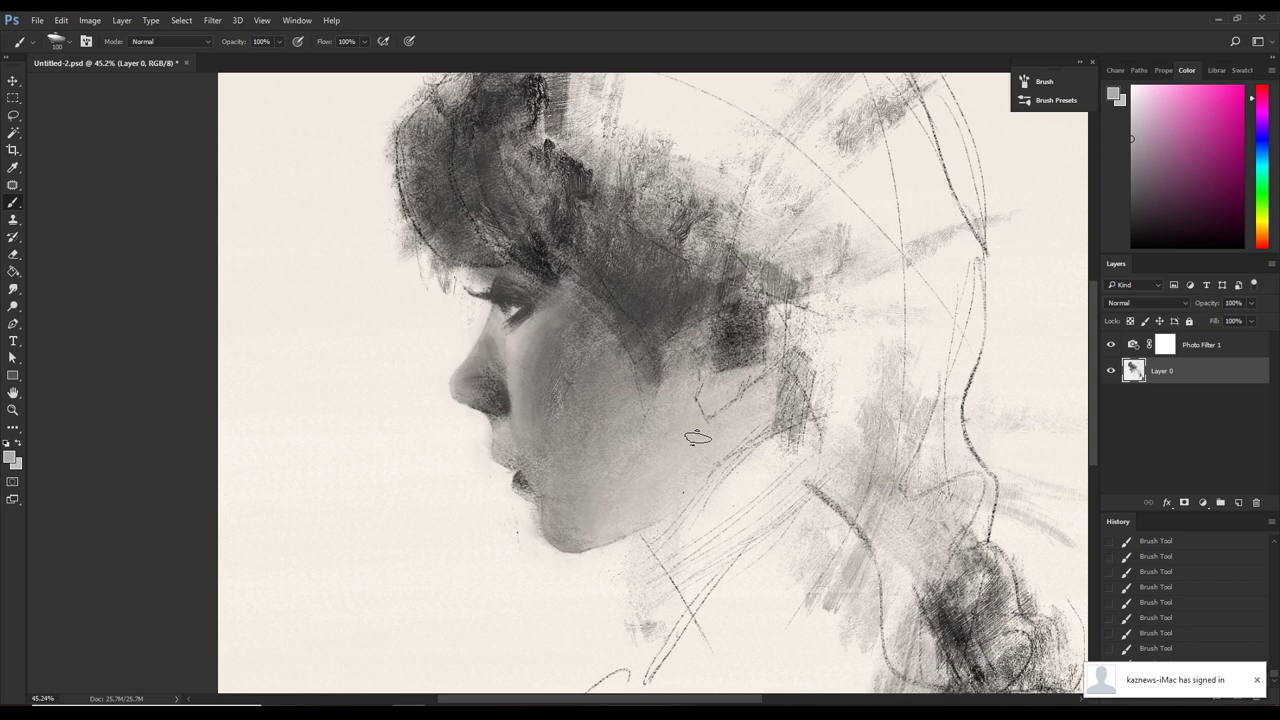
left_click(1257, 680)
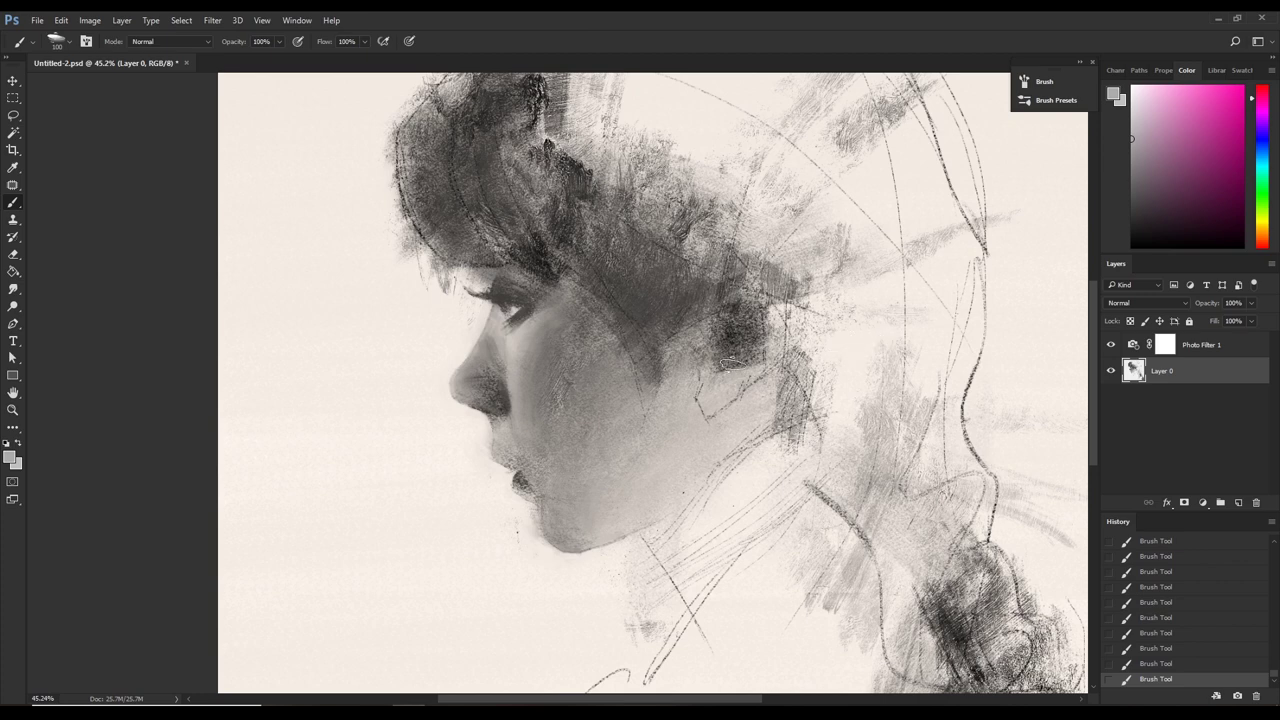
left_click(712, 388, "alt")
key("bracketright")
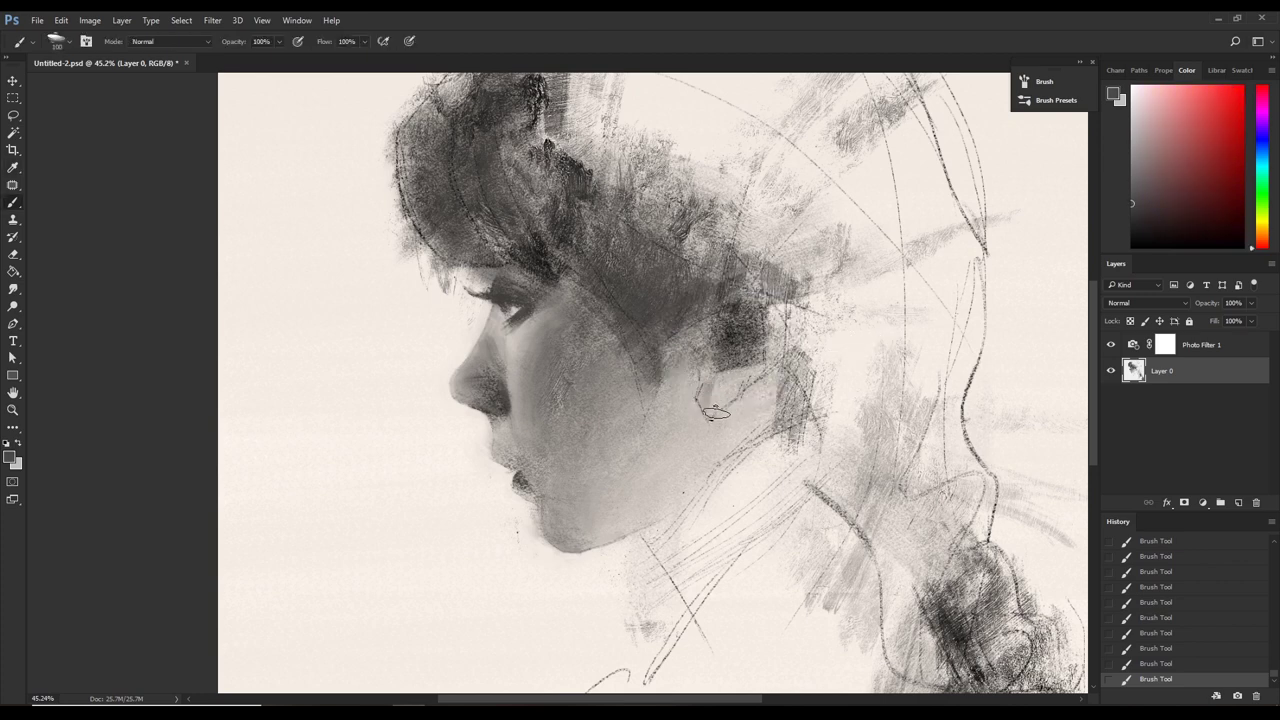
key("ctrl+z")
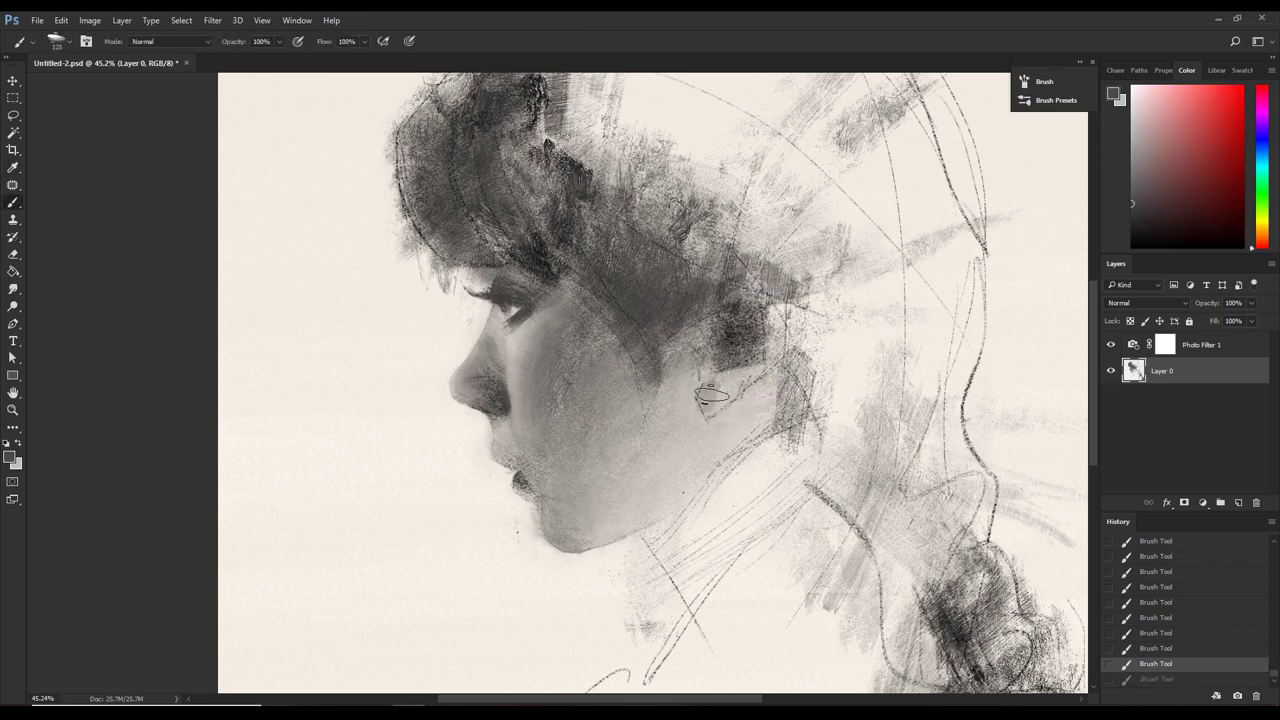
left_click_drag(714, 392, 708, 392)
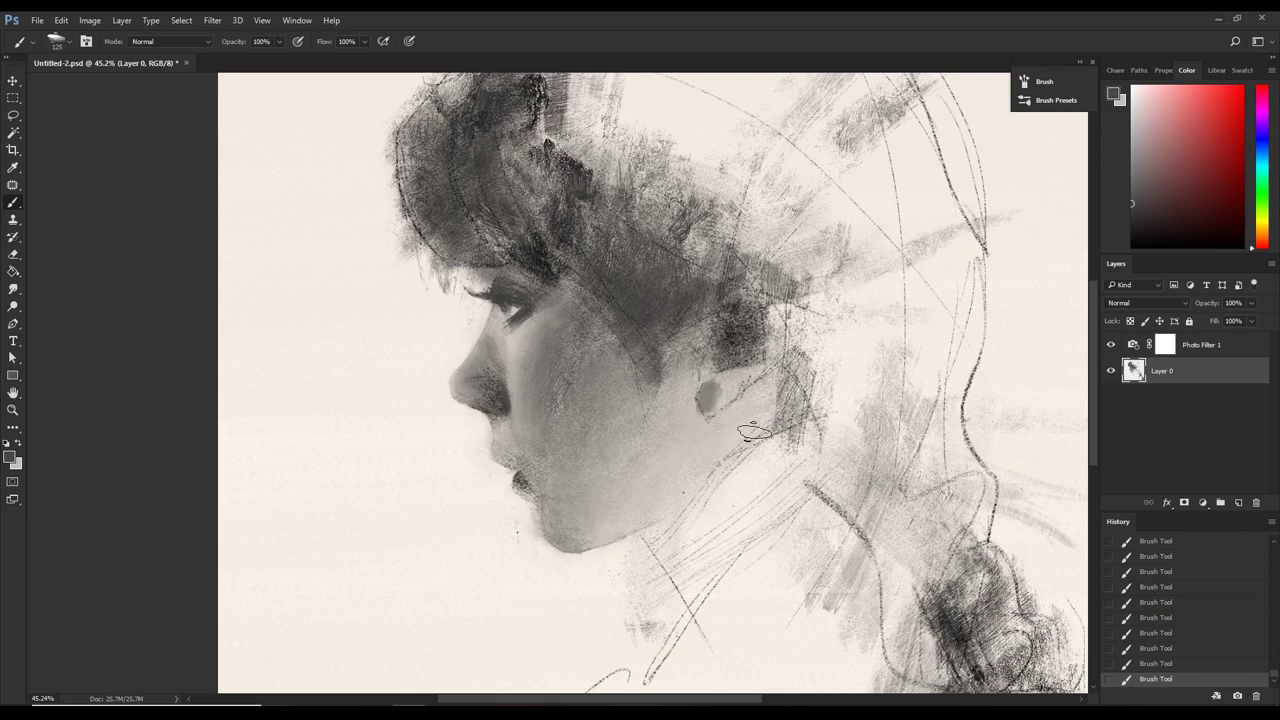
key("ctrl+alt+z")
key("ctrl+alt+z")
key("ctrl+alt+z")
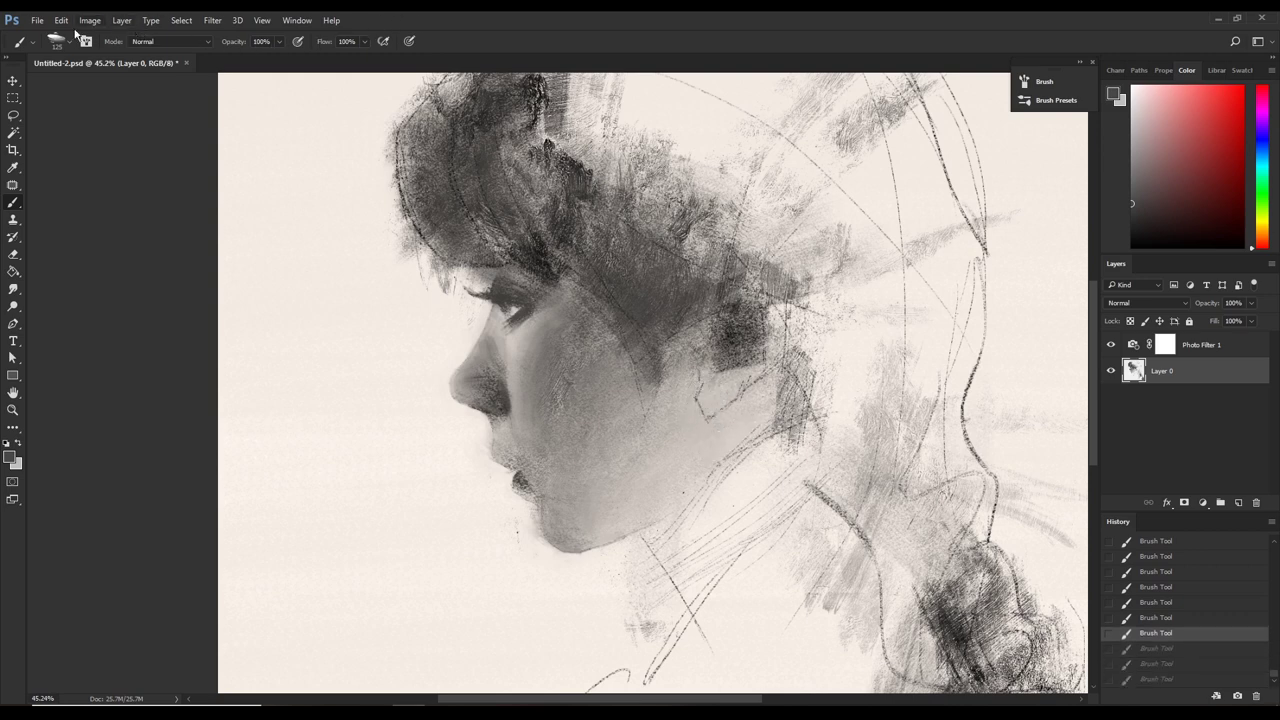
Add subtle dabs around the ear with a tall rectangular preset at 90, then try another preset at 35.
left_click(68, 41)
double_click(93, 168)
key("bracketleft")
key("bracketleft")
key("bracketleft")
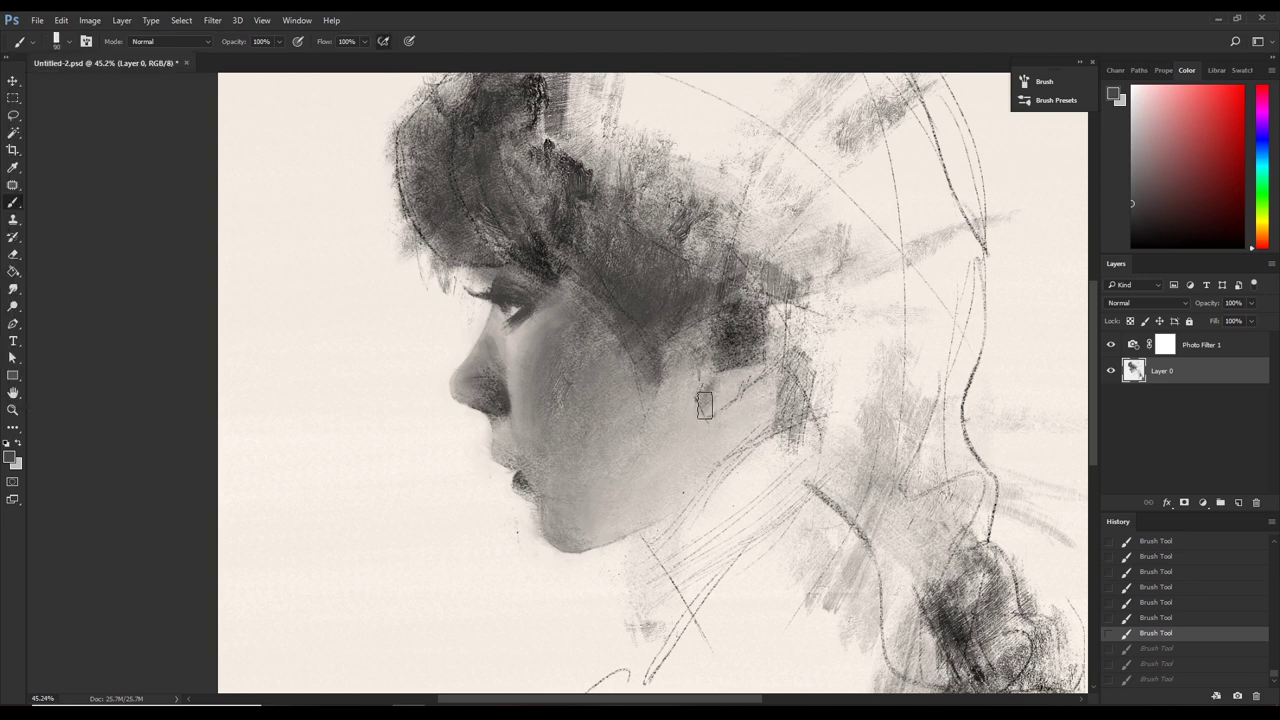
key("ctrl+shift+z")
key("ctrl+shift+z")
key("ctrl+shift+z")
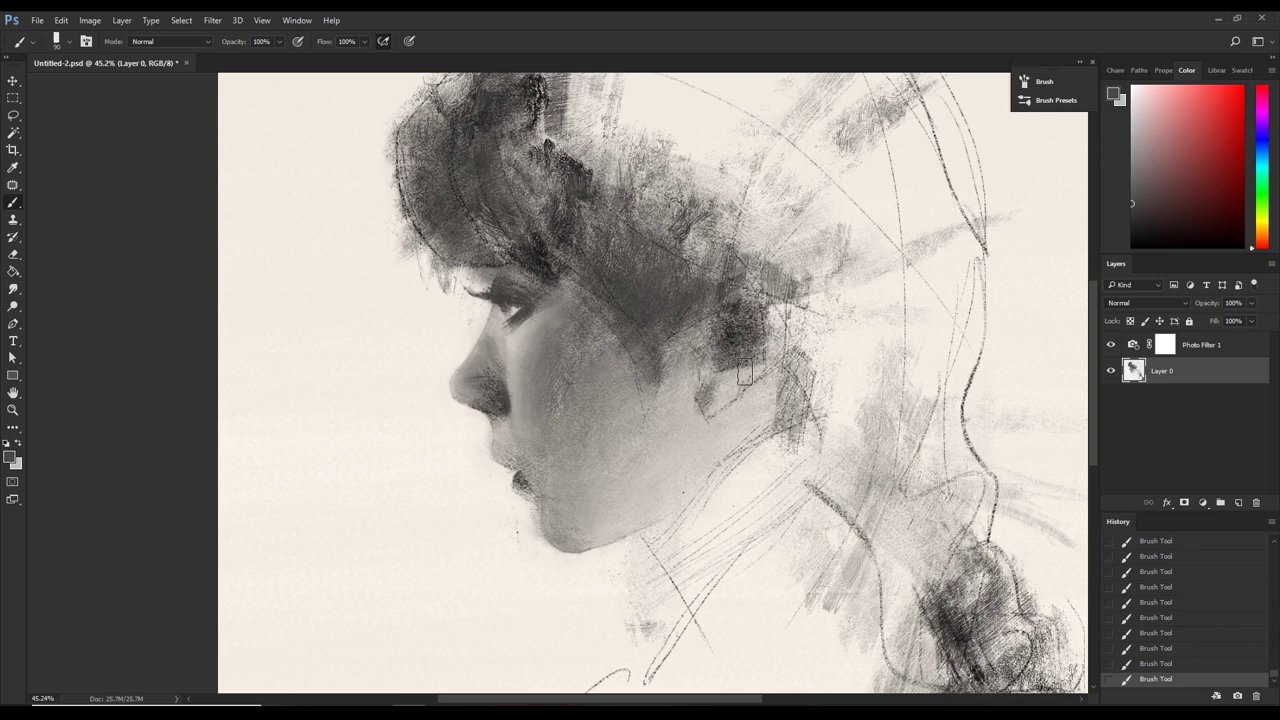
mouse_move(721, 387)
left_mouse_down()
mouse_move(745, 365)
mouse_move(708, 350)
left_mouse_up()
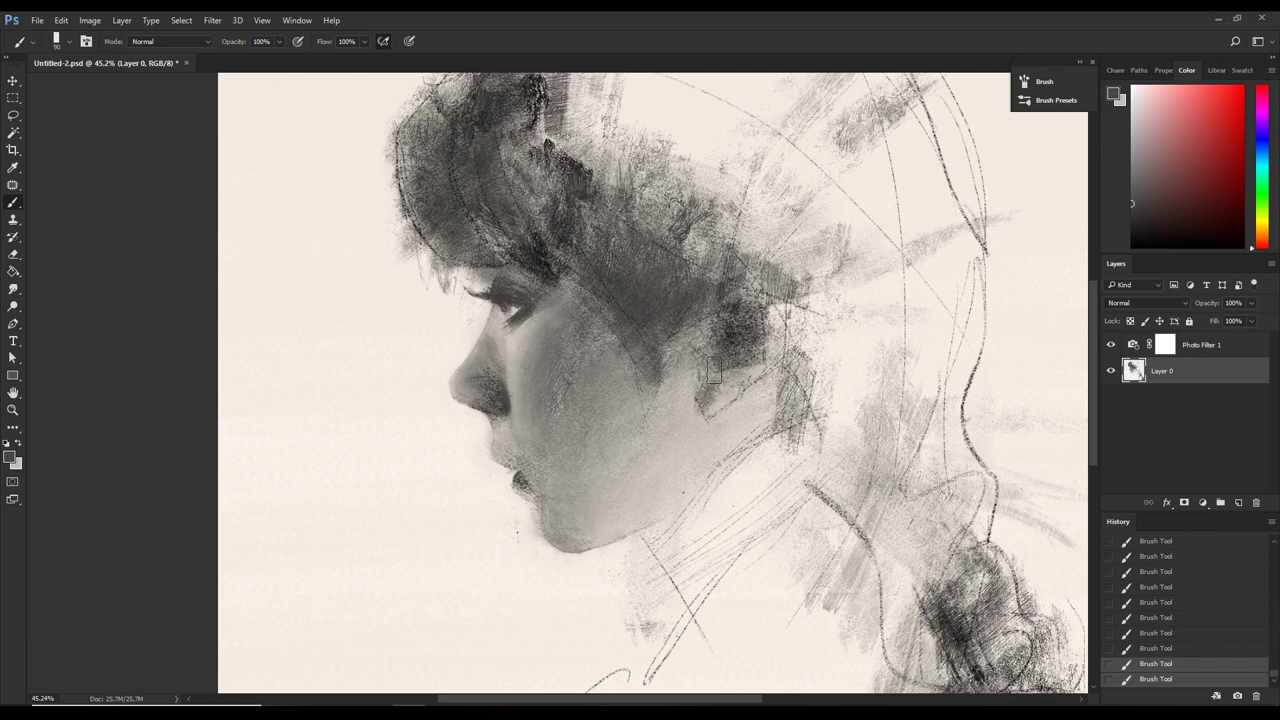
left_click(60, 41)
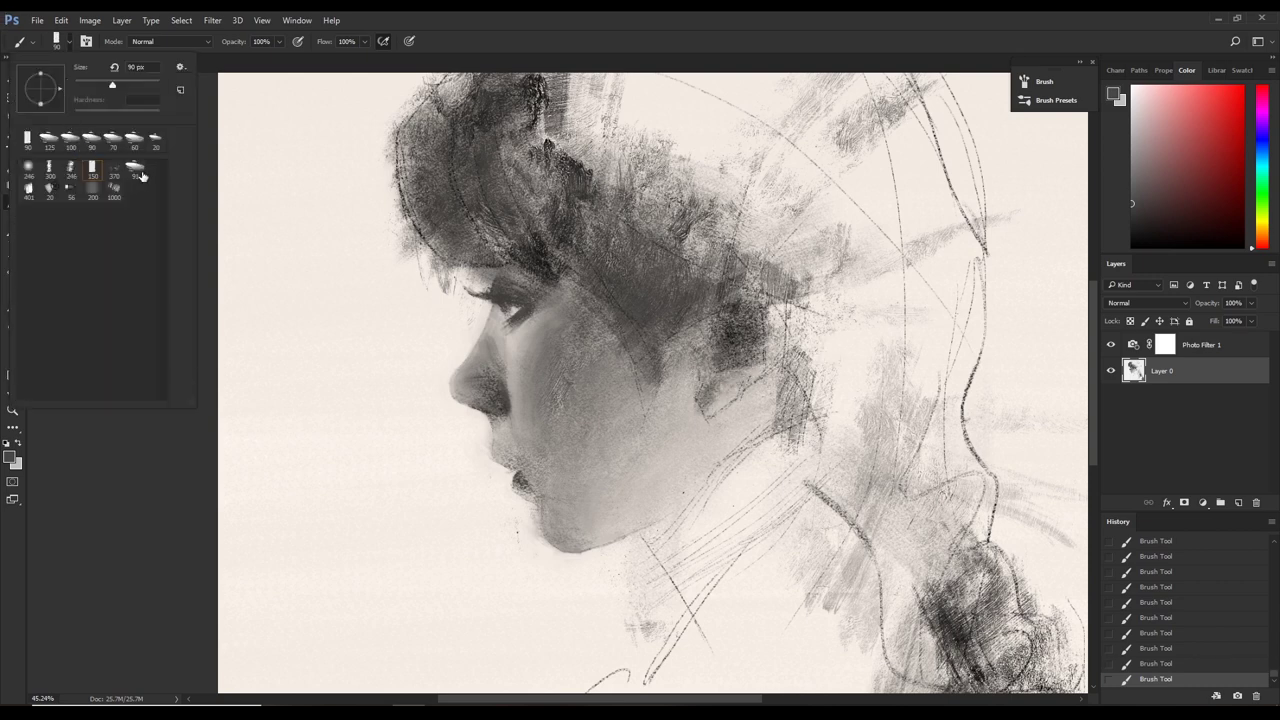
double_click(137, 172)
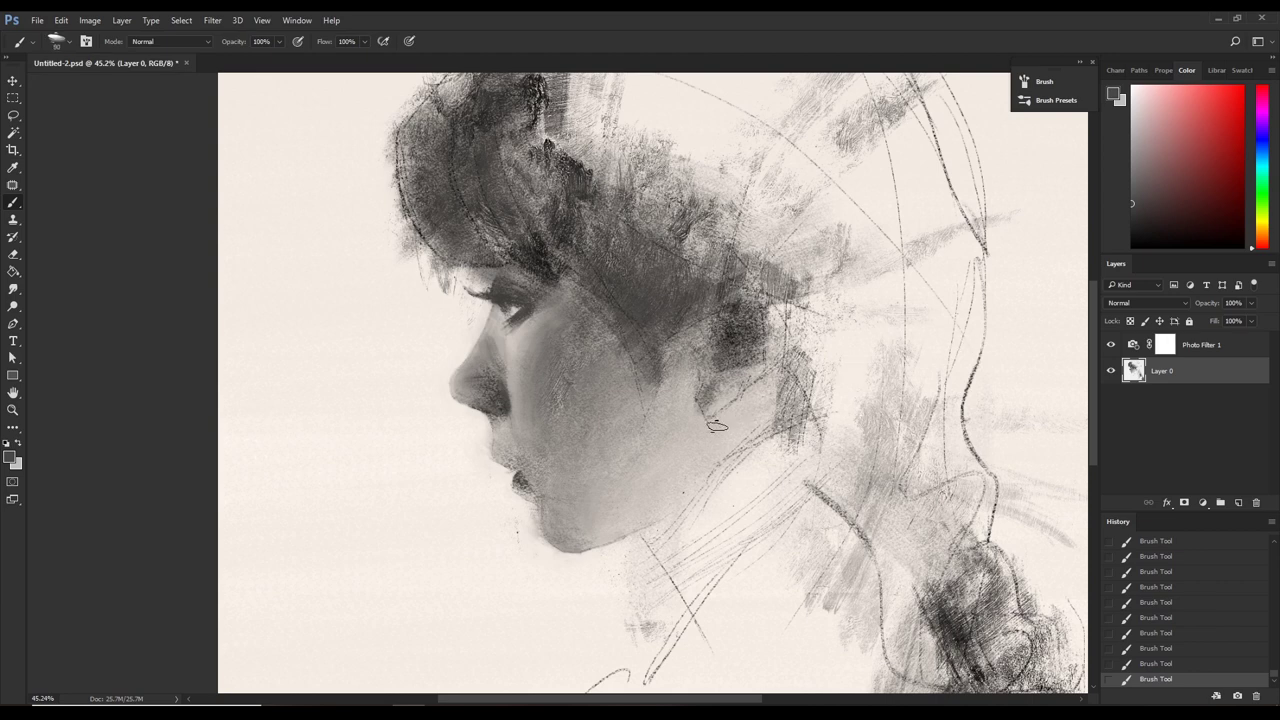
key("bracketleft")
key("bracketleft")
key("ctrl+z")
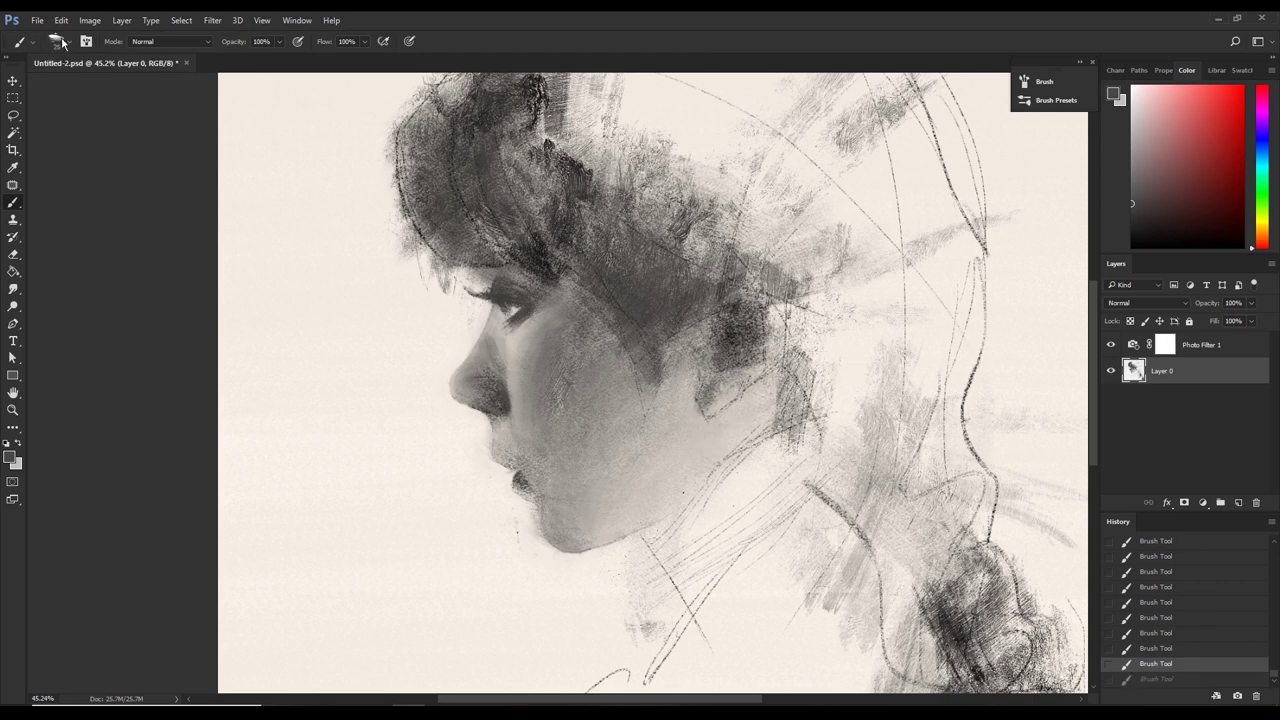
Use a large preset shrunk to about 35 in black to draw a small dark ear mark, then undo it.
left_click(62, 44)
double_click(94, 172)
key("bracketleft")
key("bracketleft")
key("bracketleft")
key("d")
left_click_drag(700, 406, 722, 417)
key("ctrl+z")
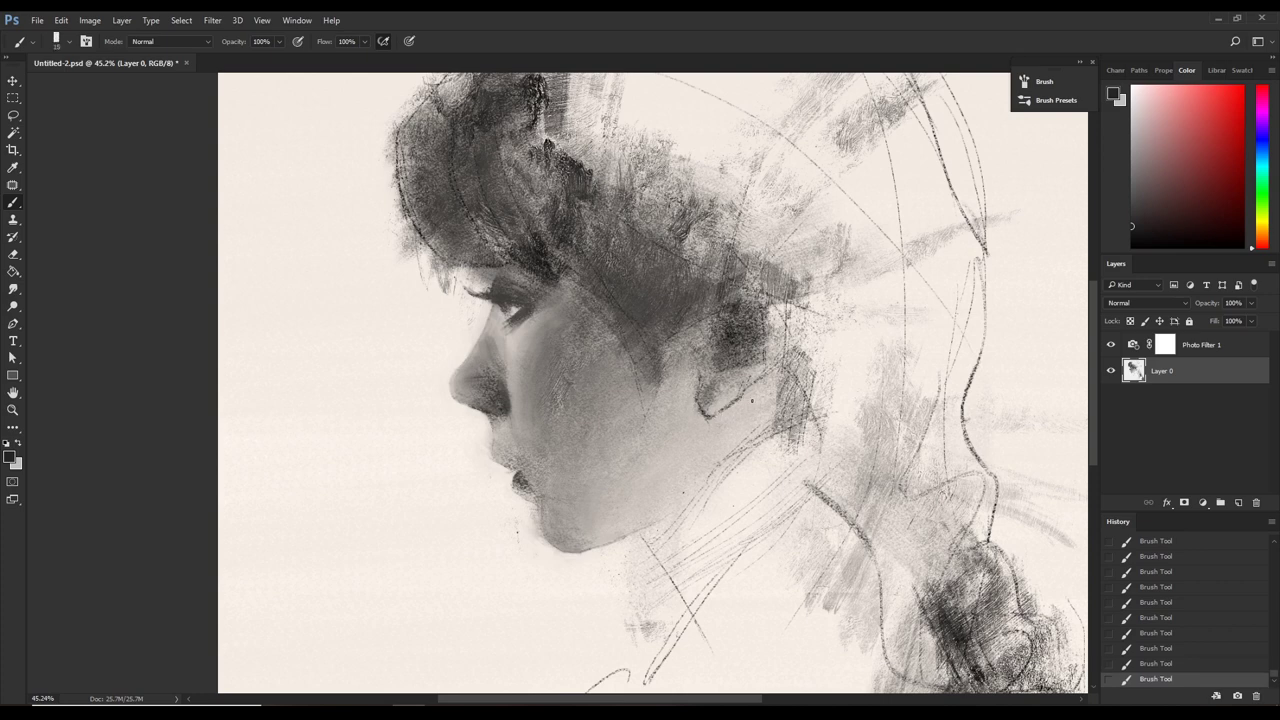
Choose the 20 px brush preset and compare the ear with and without recent strokes.
key("ctrl+z")
key("ctrl+z")
left_click(69, 42)
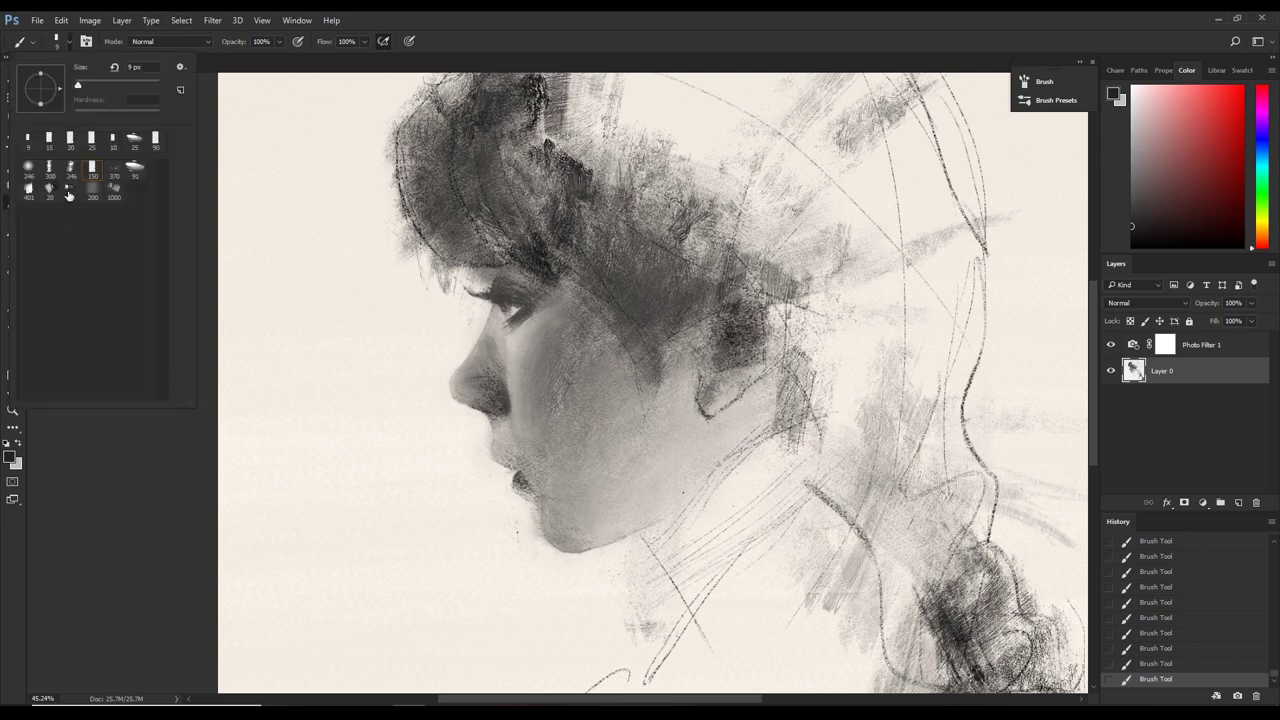
left_click(49, 191)
left_click(831, 377)
key("ctrl+alt+z")
key("ctrl+alt+z")
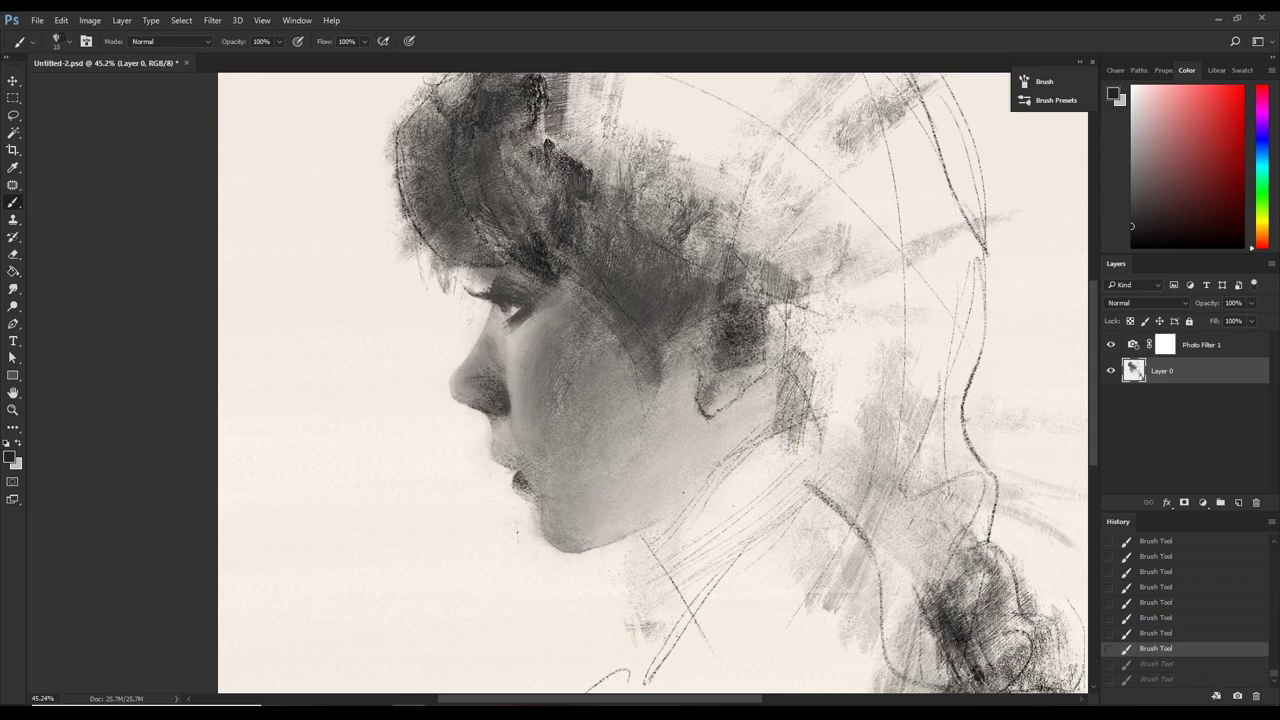
key("ctrl+shift+z")
key("ctrl+shift+z")
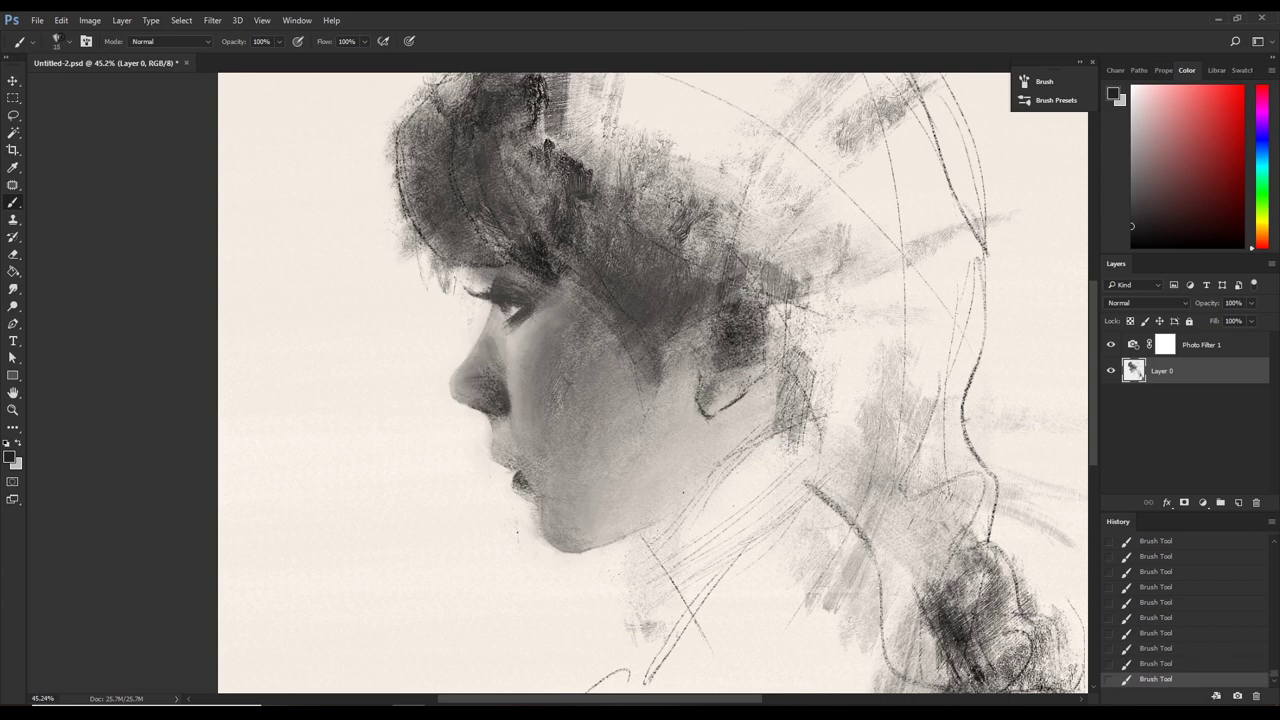
key("ctrl+alt+z")
key("ctrl+shift+z")
key("ctrl+alt+z")
key("ctrl+shift+z")
key("ctrl+shift+z")
Draw a thin dark line behind the ear, then undo strokes to keep only the good ones.
left_click_drag(763, 305, 765, 352)
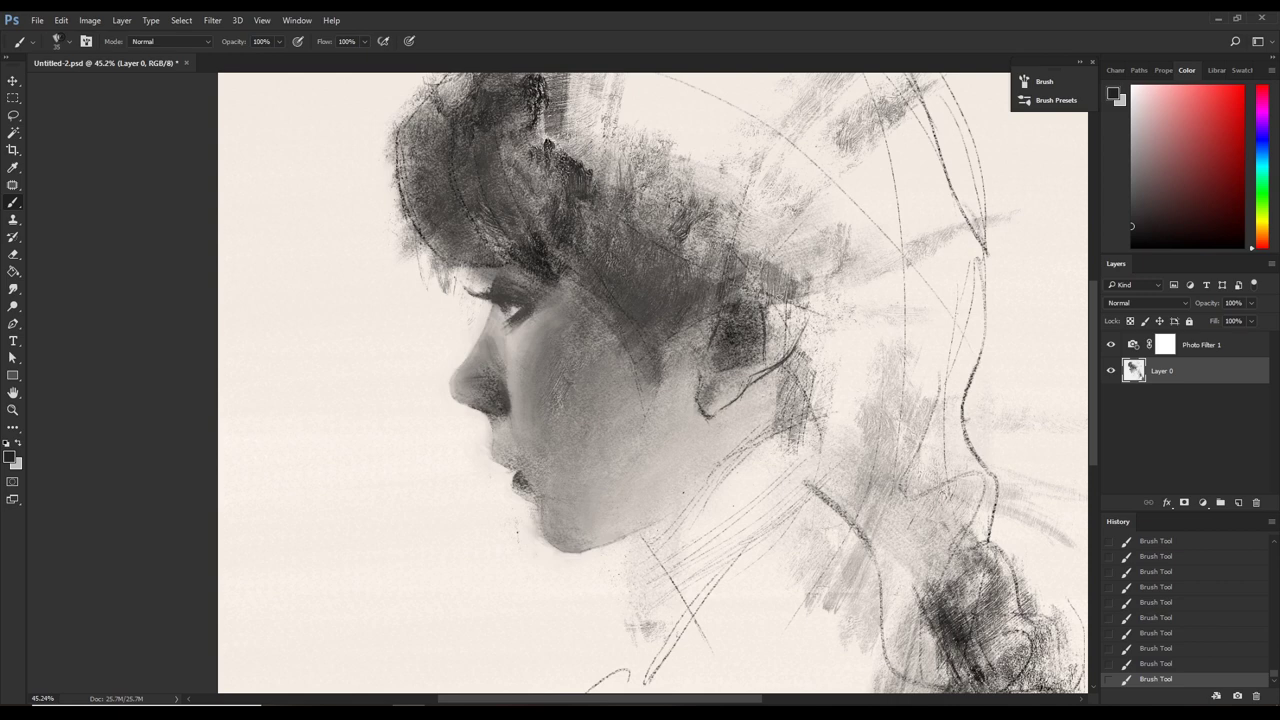
key("ctrl+z")
key("ctrl+z")
key("ctrl+z")
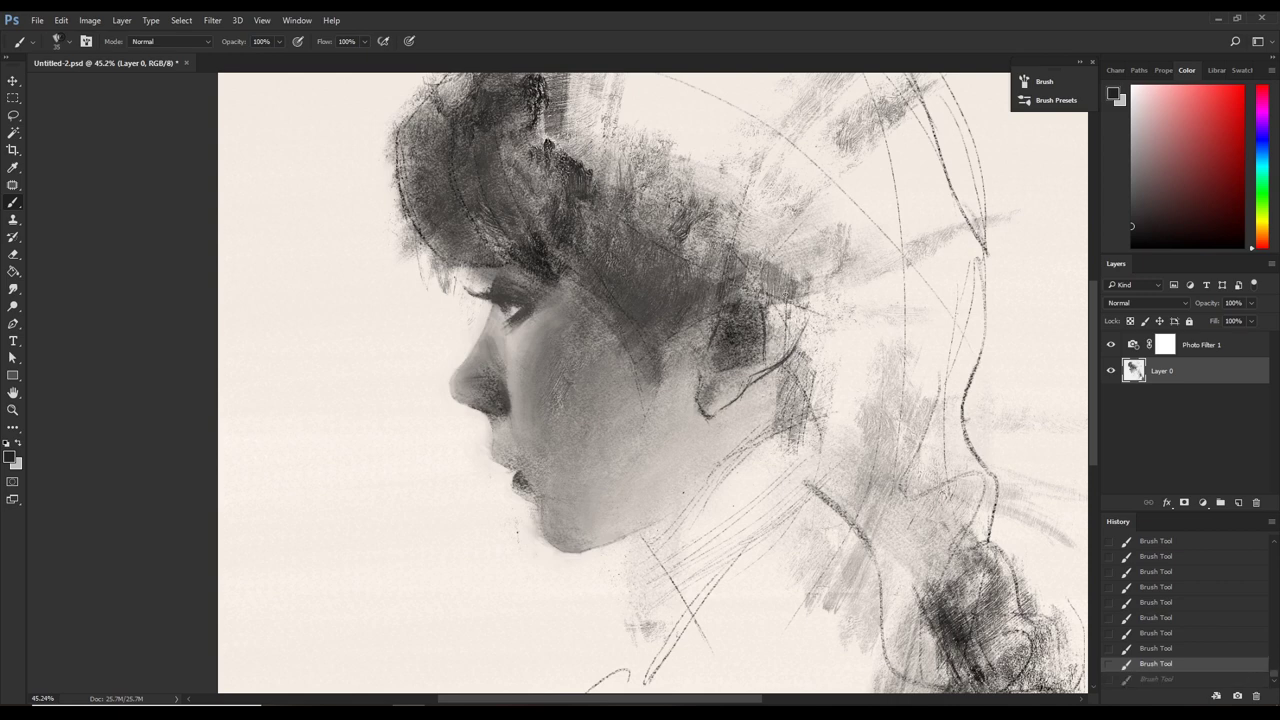
key("ctrl+z")
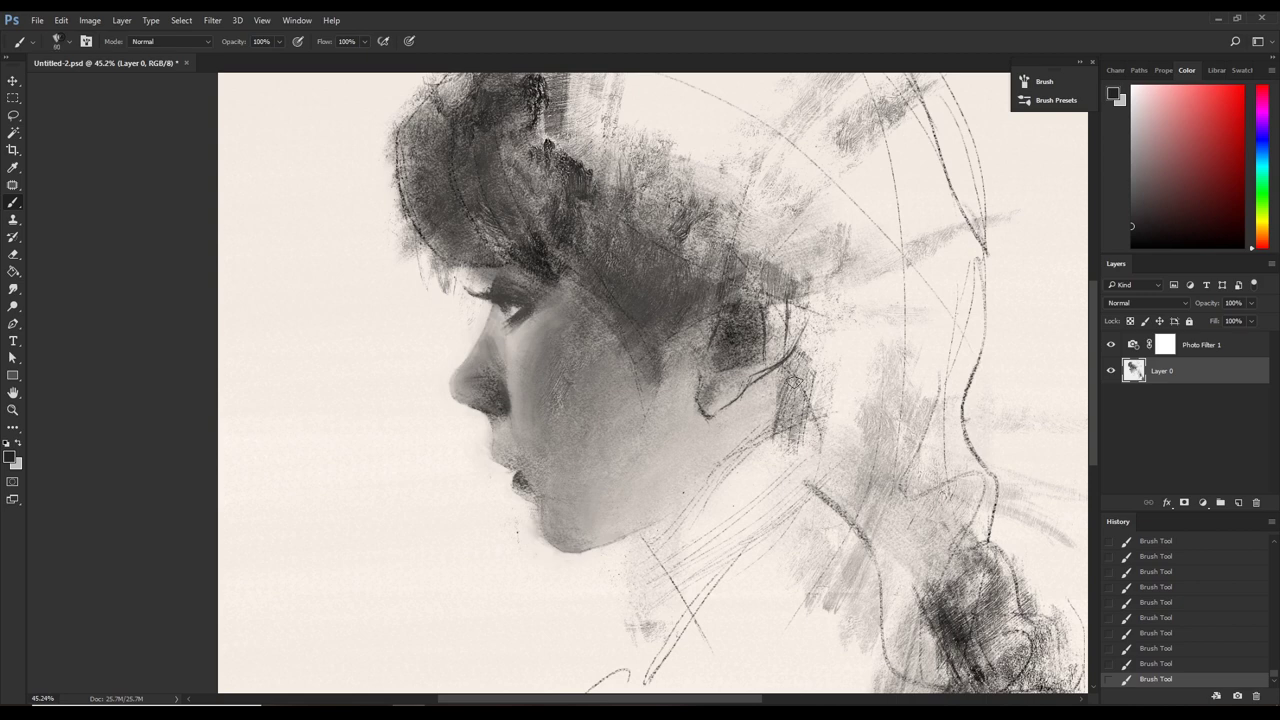
key("ctrl+z")
key("ctrl+z")
key("ctrl+z")
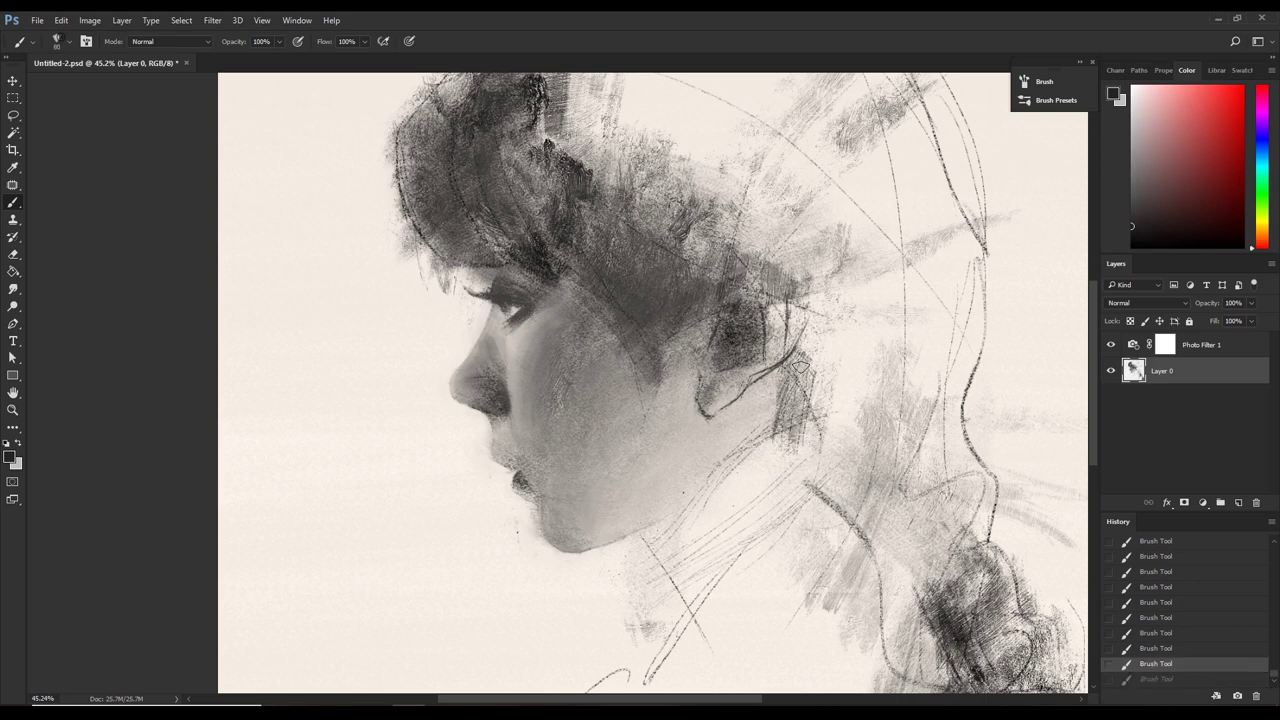
key("ctrl+z")
key("ctrl+z")
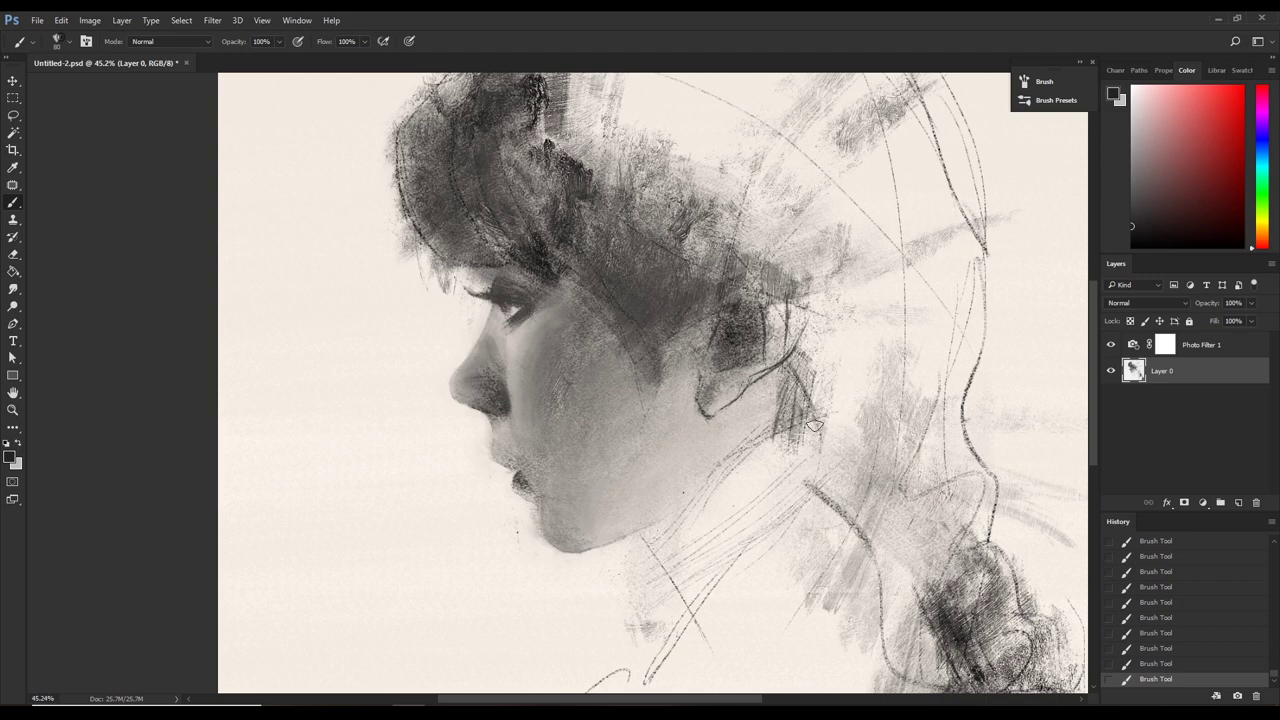
key("ctrl+z")
key("ctrl+z")
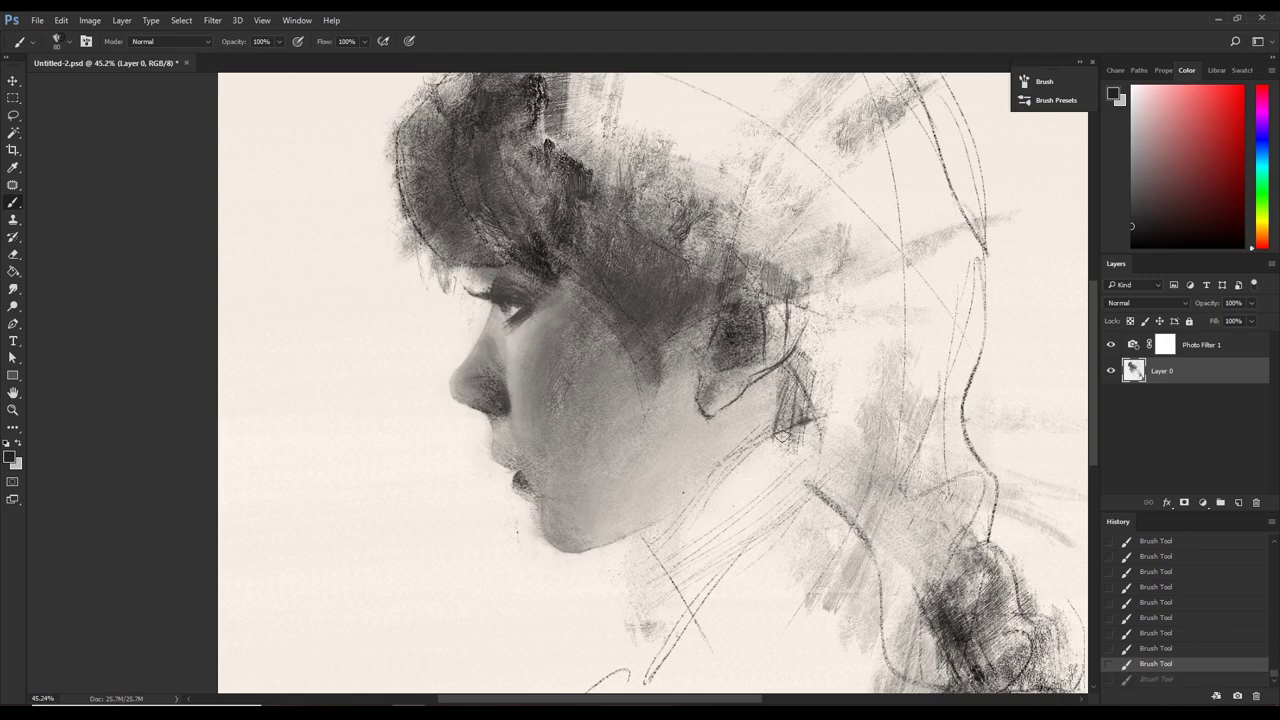
key("ctrl+z")
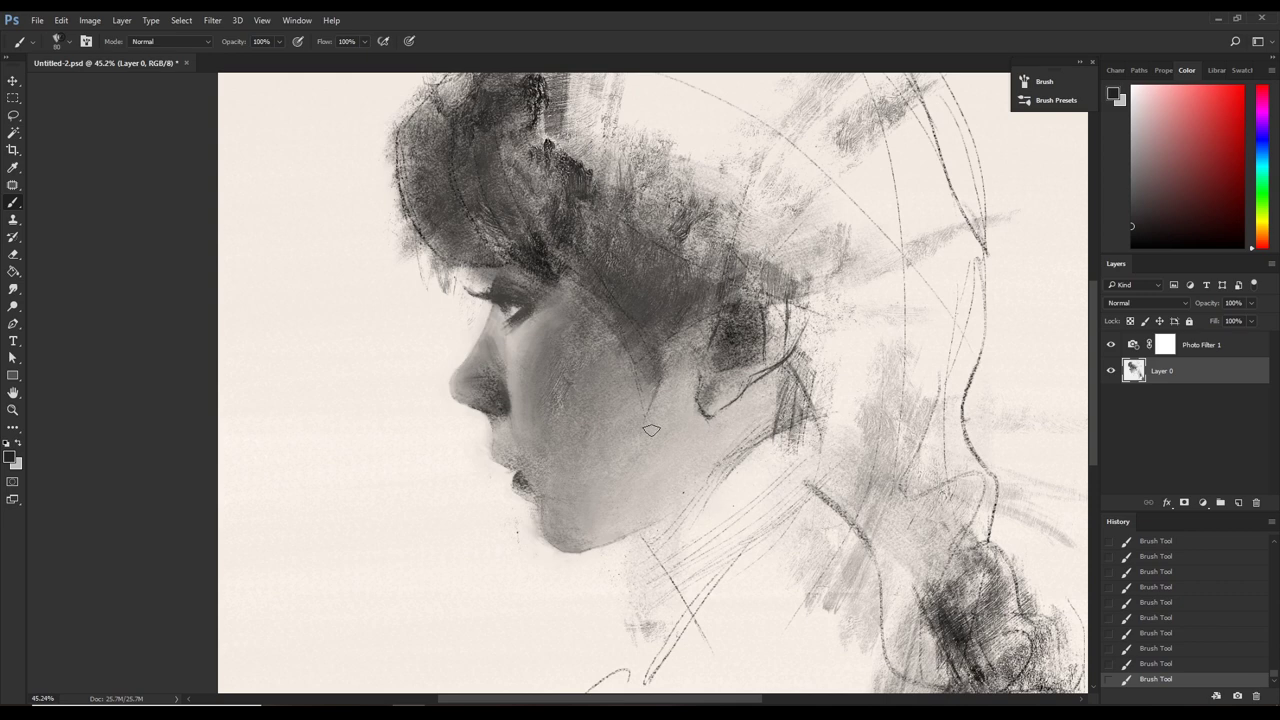
key("ctrl+z")
key("ctrl+z")
key("ctrl+z")
key("ctrl+z")
key("ctrl+z")
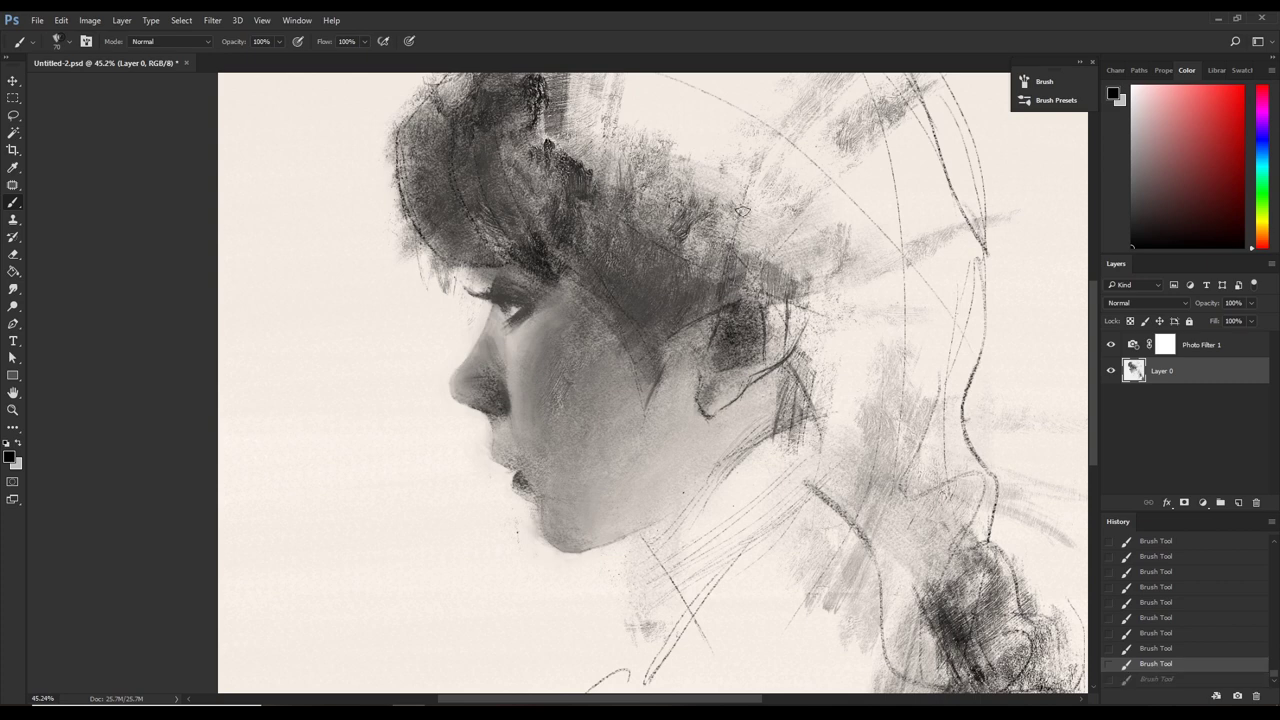
key("ctrl+z")
key("ctrl+z")
key("ctrl+z")
key("ctrl+z")
key("ctrl+z")
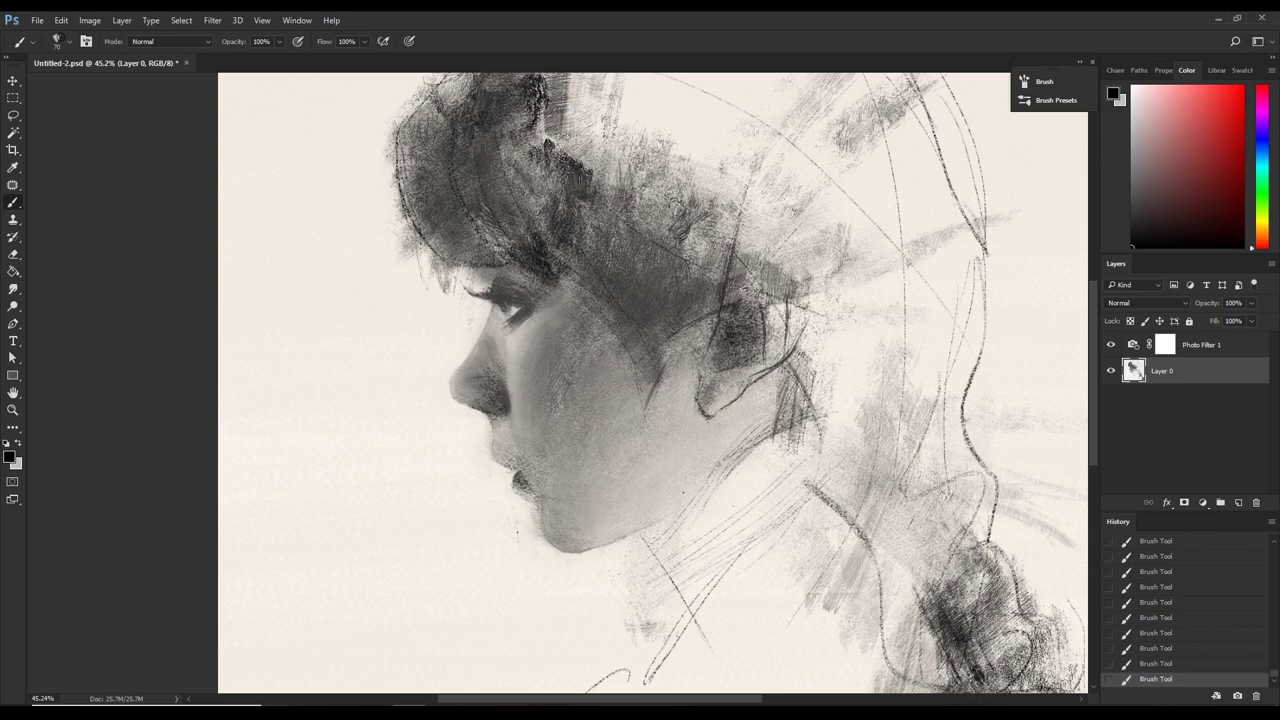
key("ctrl+z")
key("ctrl+z")
key("ctrl+z")
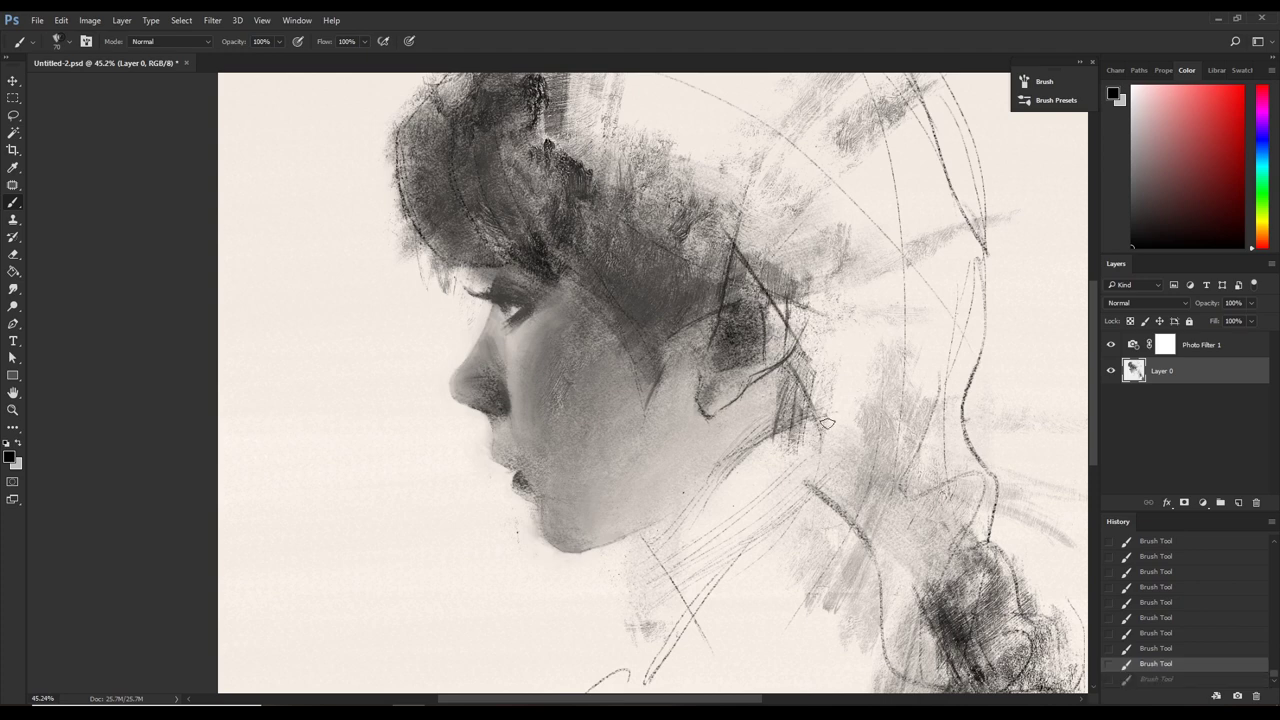
key("ctrl+z")
key("ctrl+z")
key("ctrl+z")
key("ctrl+z")
key("ctrl+z")
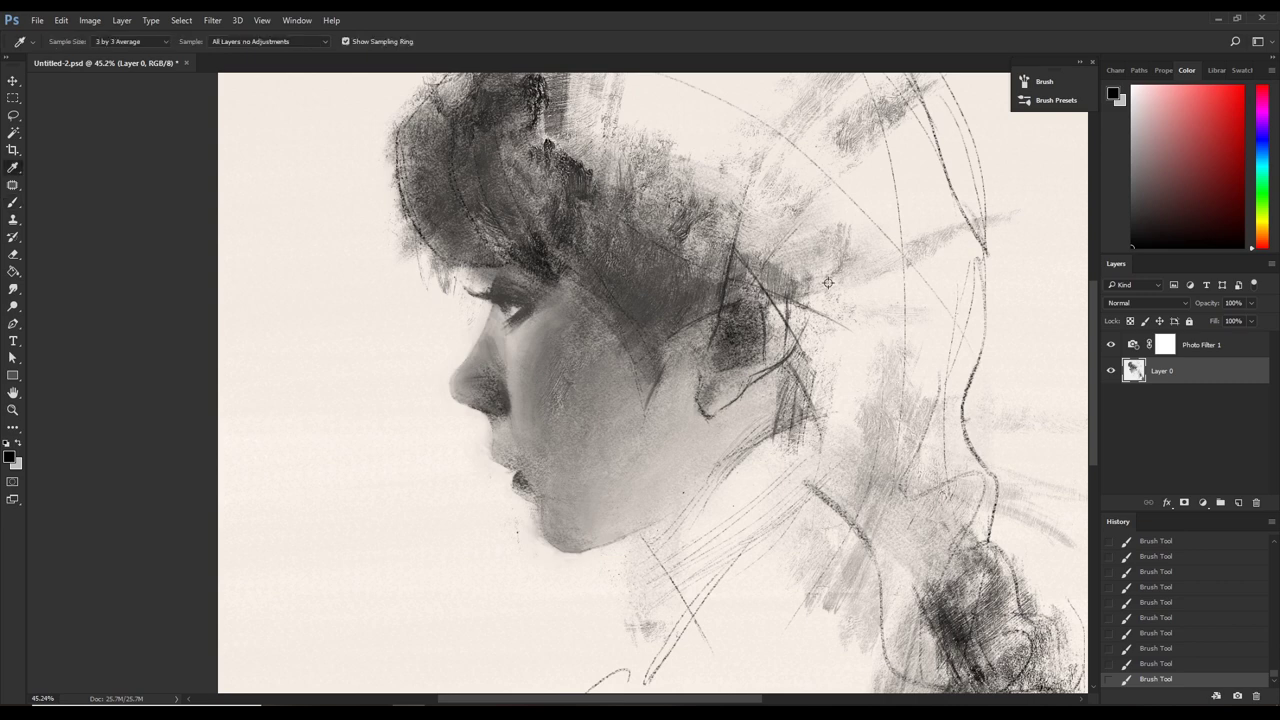
Sample the pale canvas colour and paint a light highlight streak through the hair.
left_click(461, 295, "alt")
key("bracketleft")
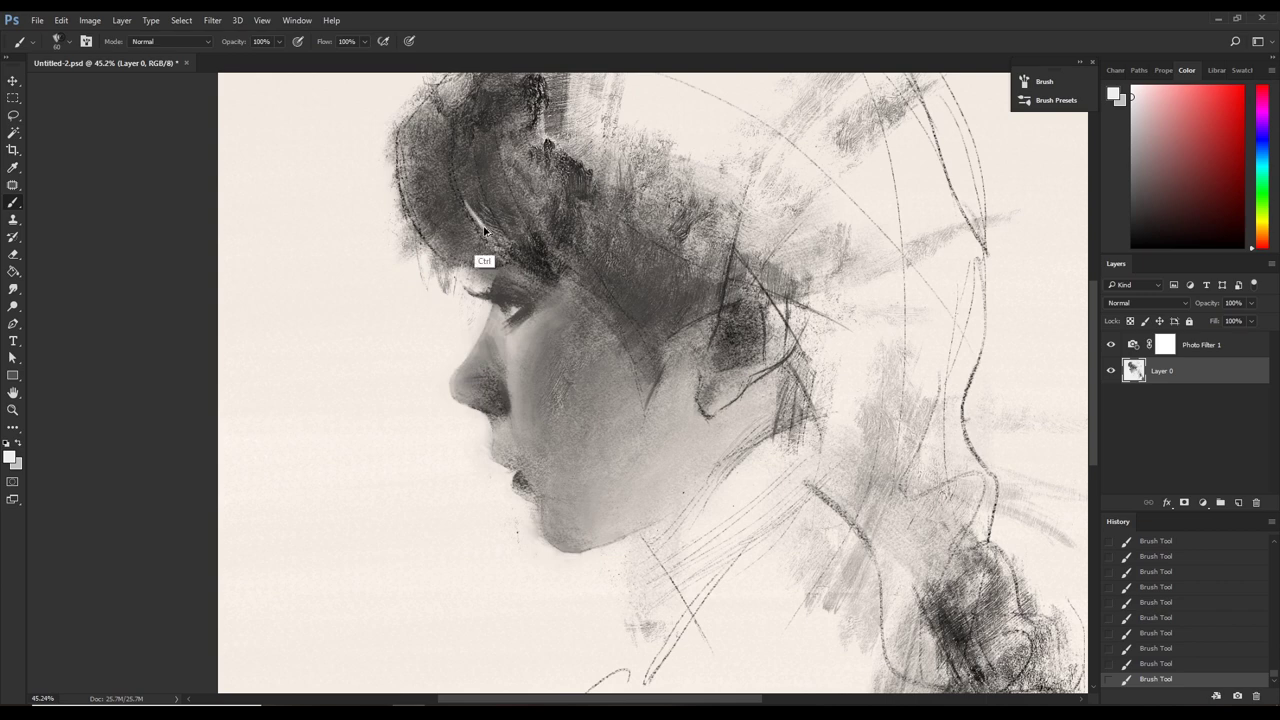
key("ctrl+z")
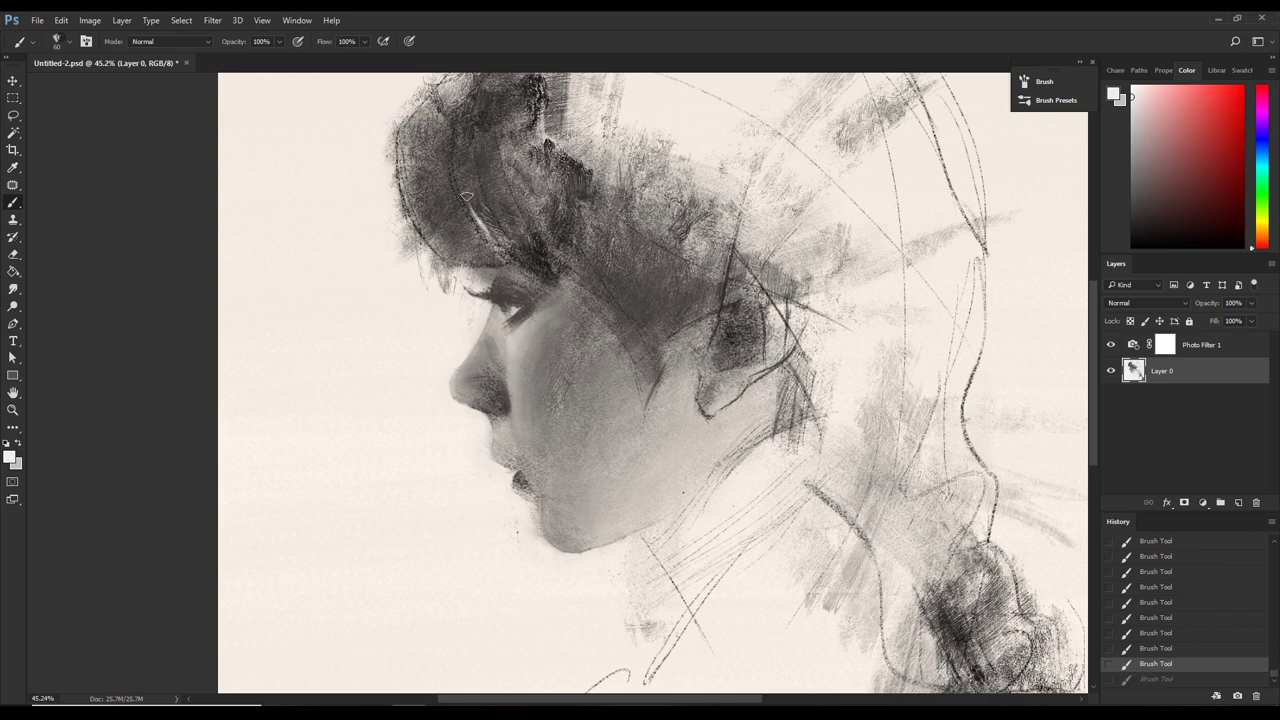
left_click_drag(466, 196, 488, 230)
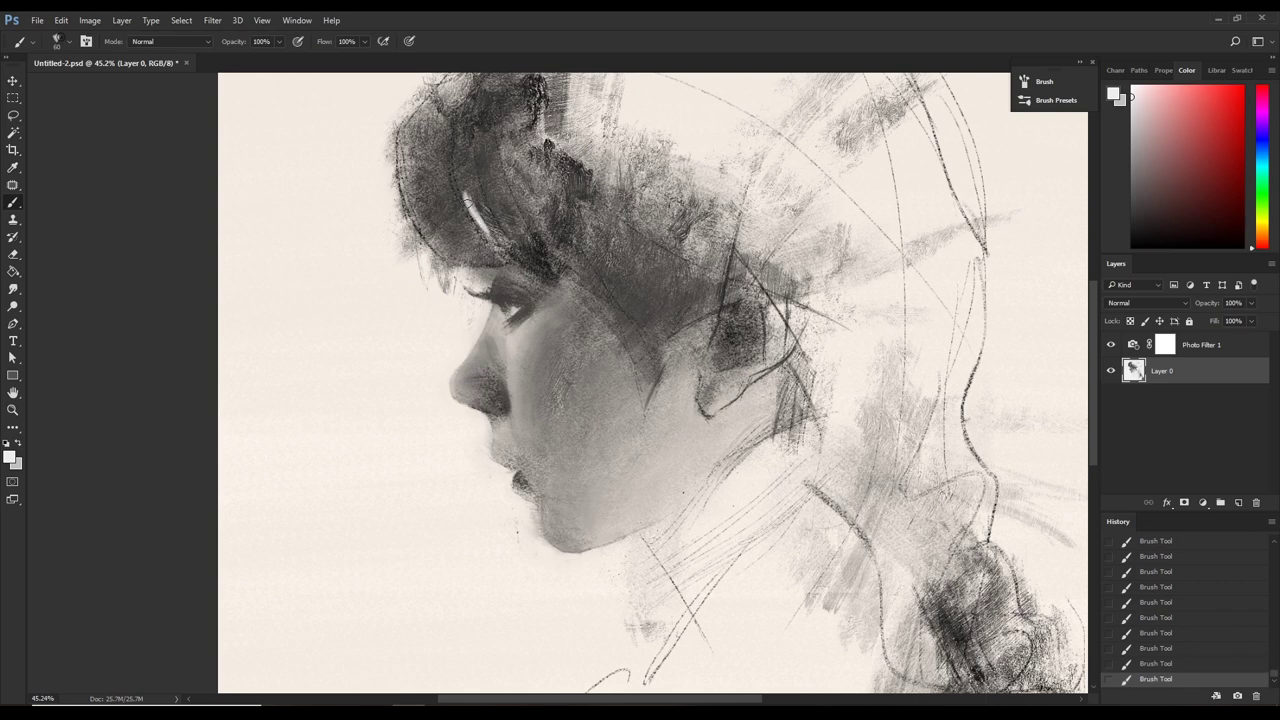
Extend the highlight upward with the 150 px preset shrunk to about 45, then soften it with sampled dark grey.
left_click(66, 42)
left_click(93, 168)
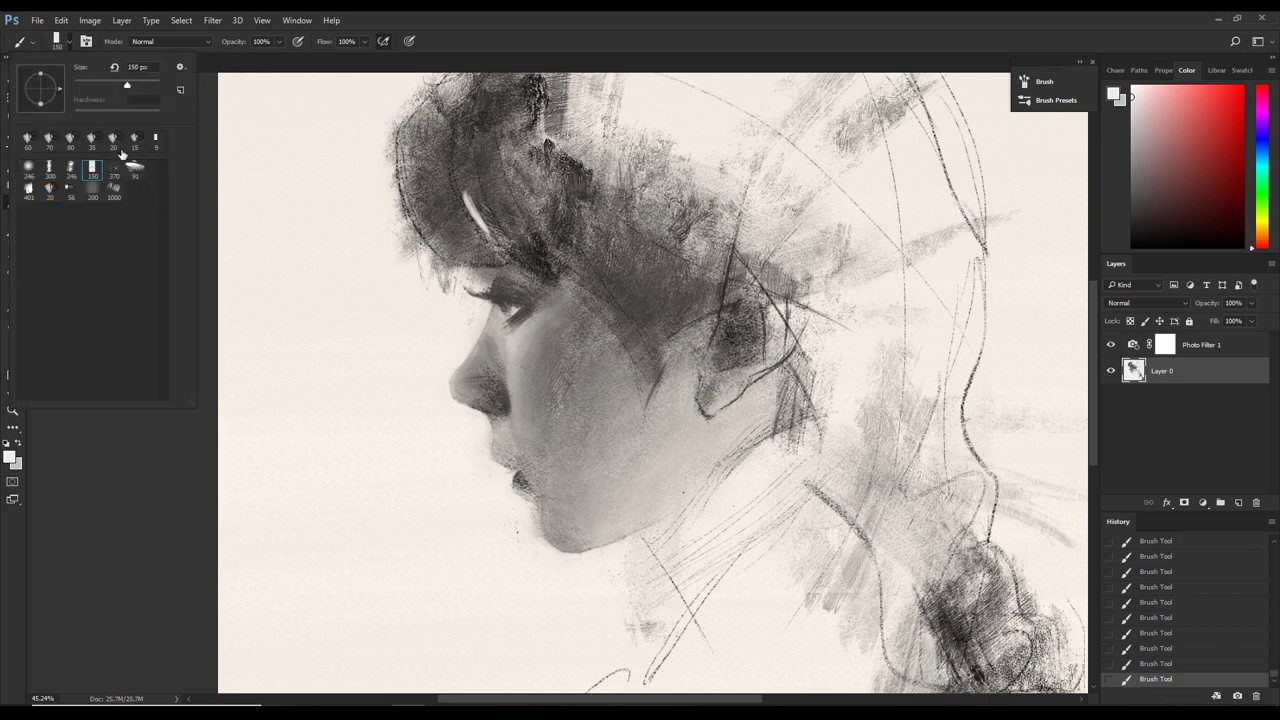
key("Escape")
key("bracketleft")
key("bracketleft")
key("bracketleft")
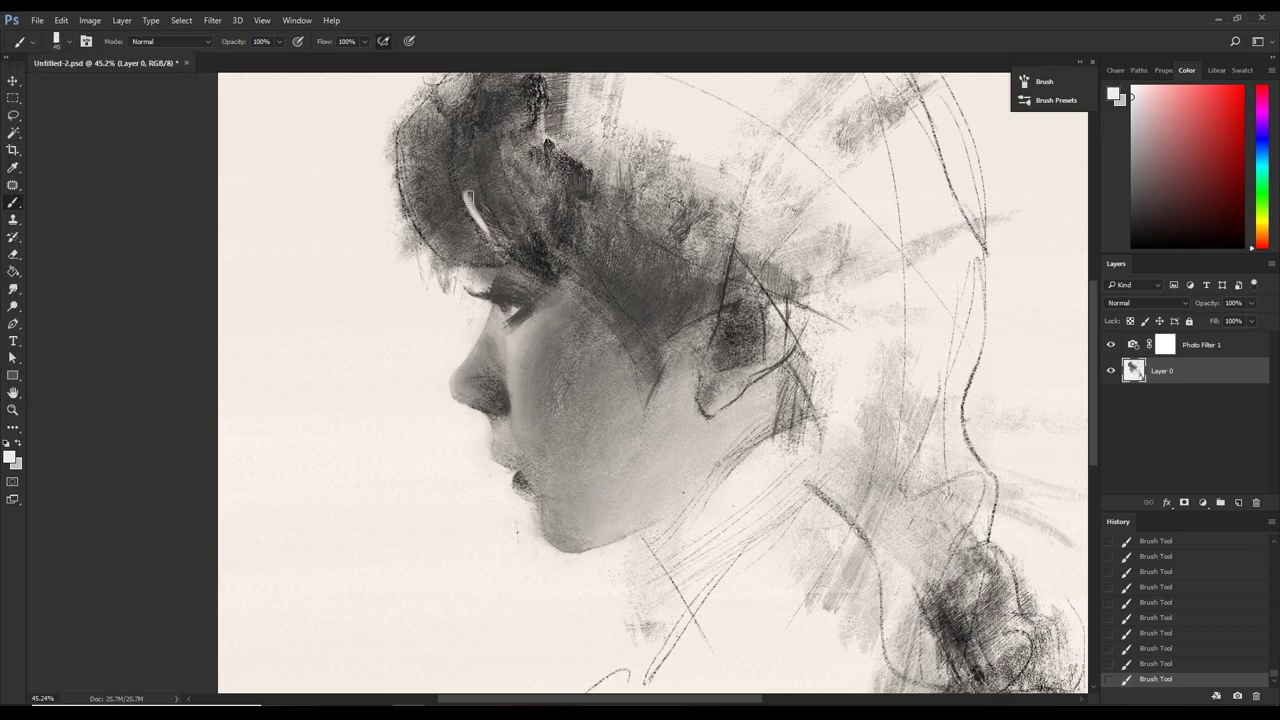
left_click_drag(474, 212, 466, 158)
left_click(470, 184, "alt")
mouse_move(468, 178)
left_mouse_down()
mouse_move(487, 232)
mouse_move(478, 222)
left_mouse_up()
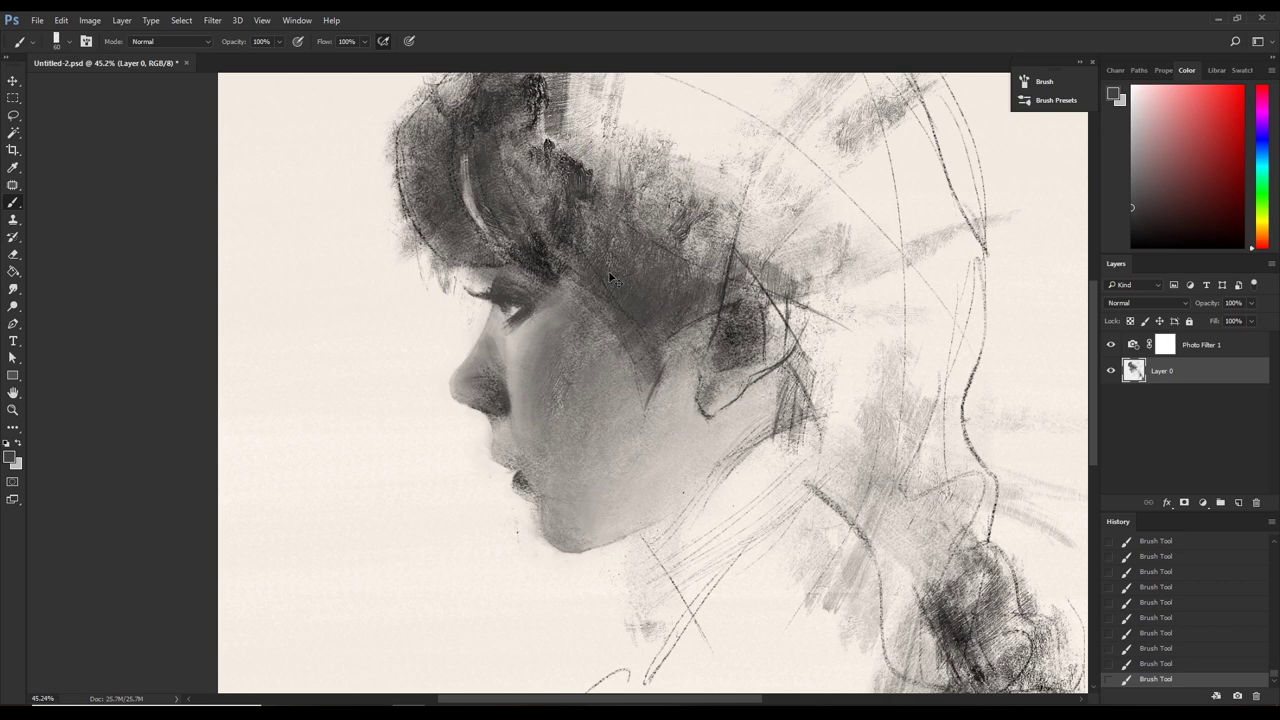
key("ctrl+0")
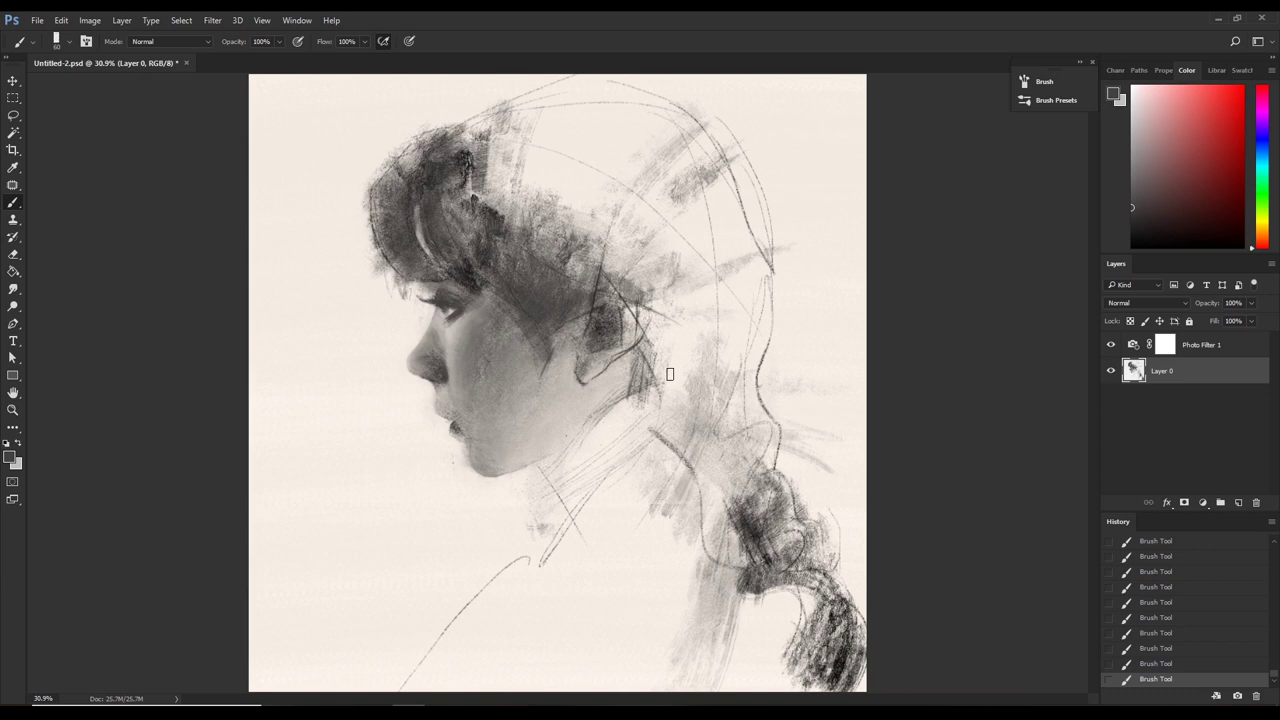
Sample the pale background colour and paint it along the hair's outer left edge.
scroll(667, 374, "down", 1)
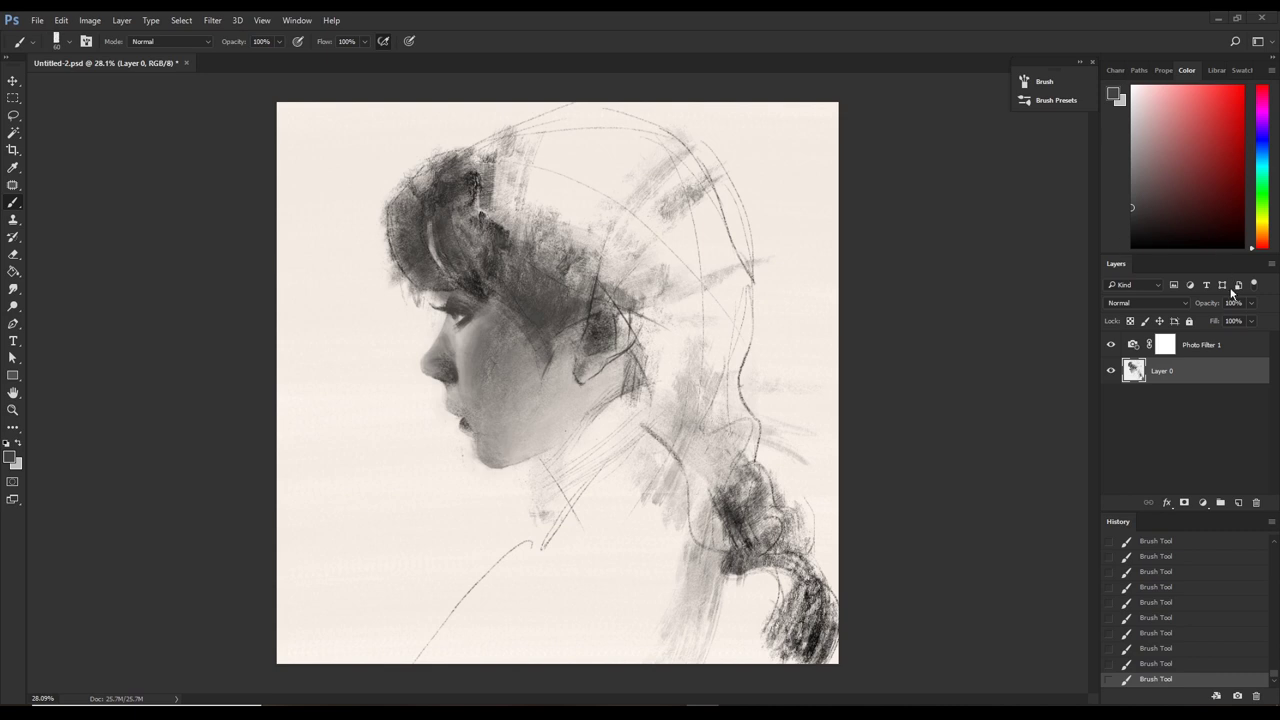
key("i")
left_click(367, 231)
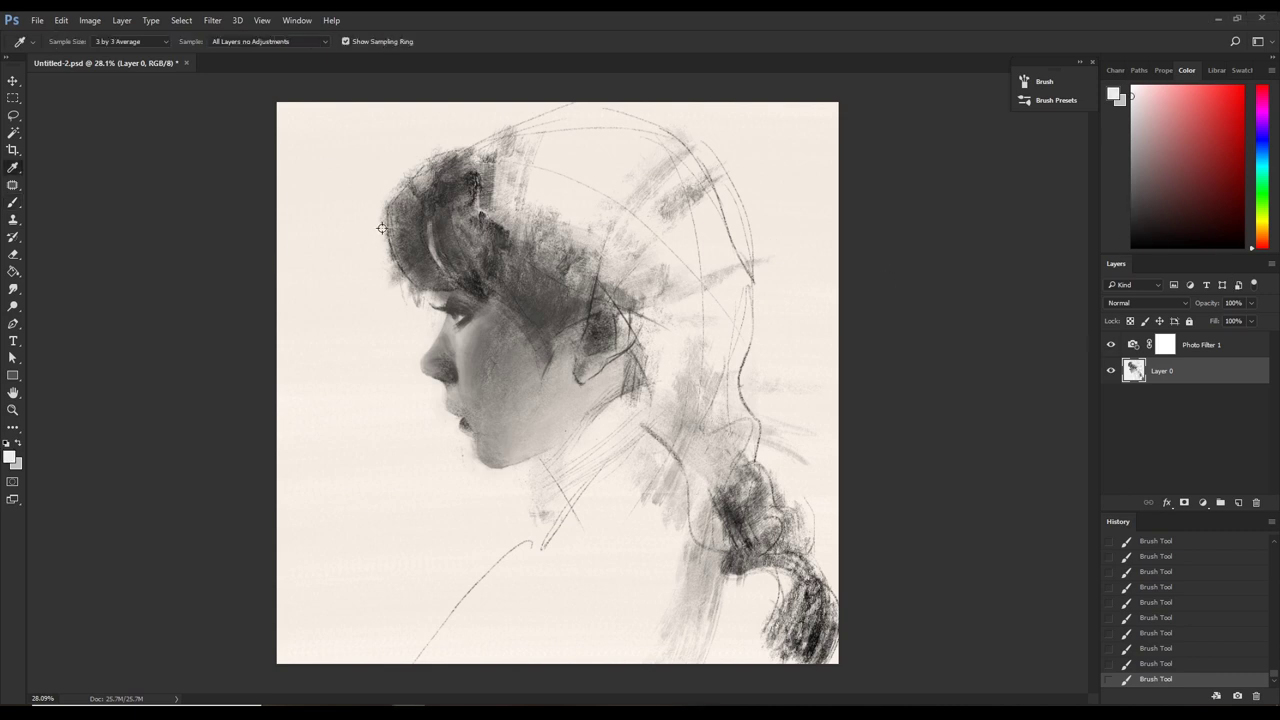
key("b")
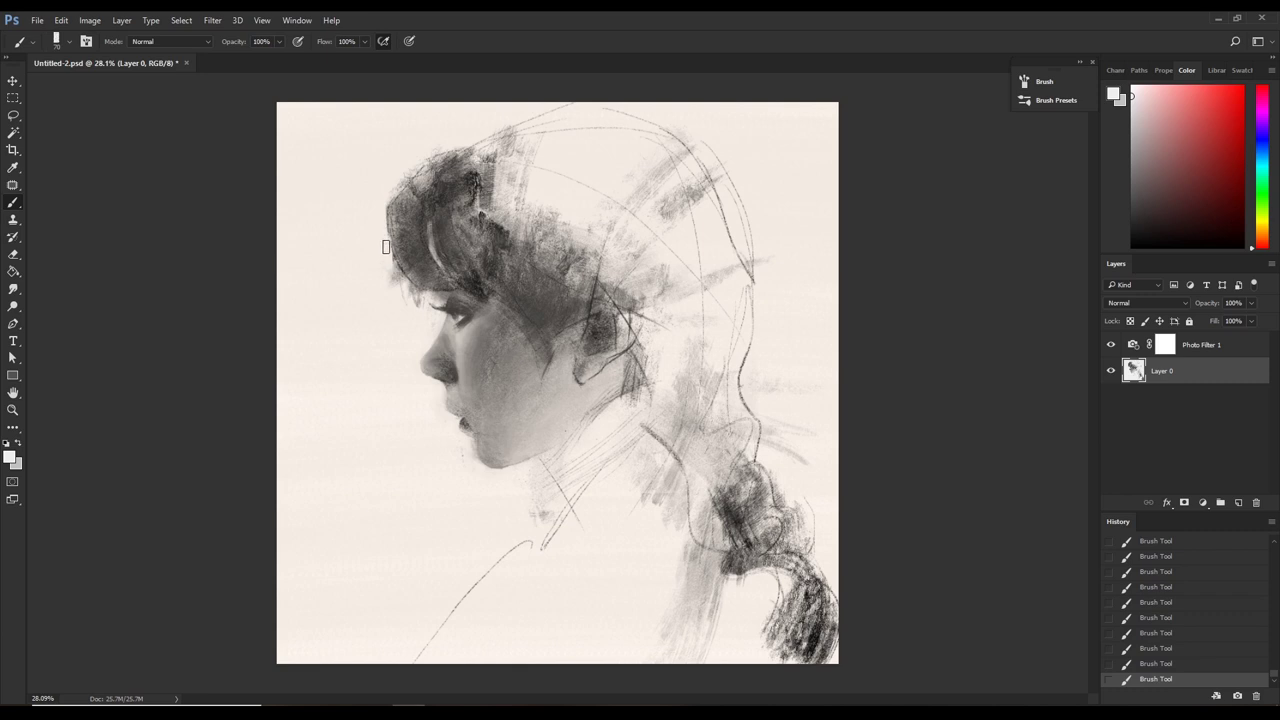
left_click_drag(403, 284, 423, 311)
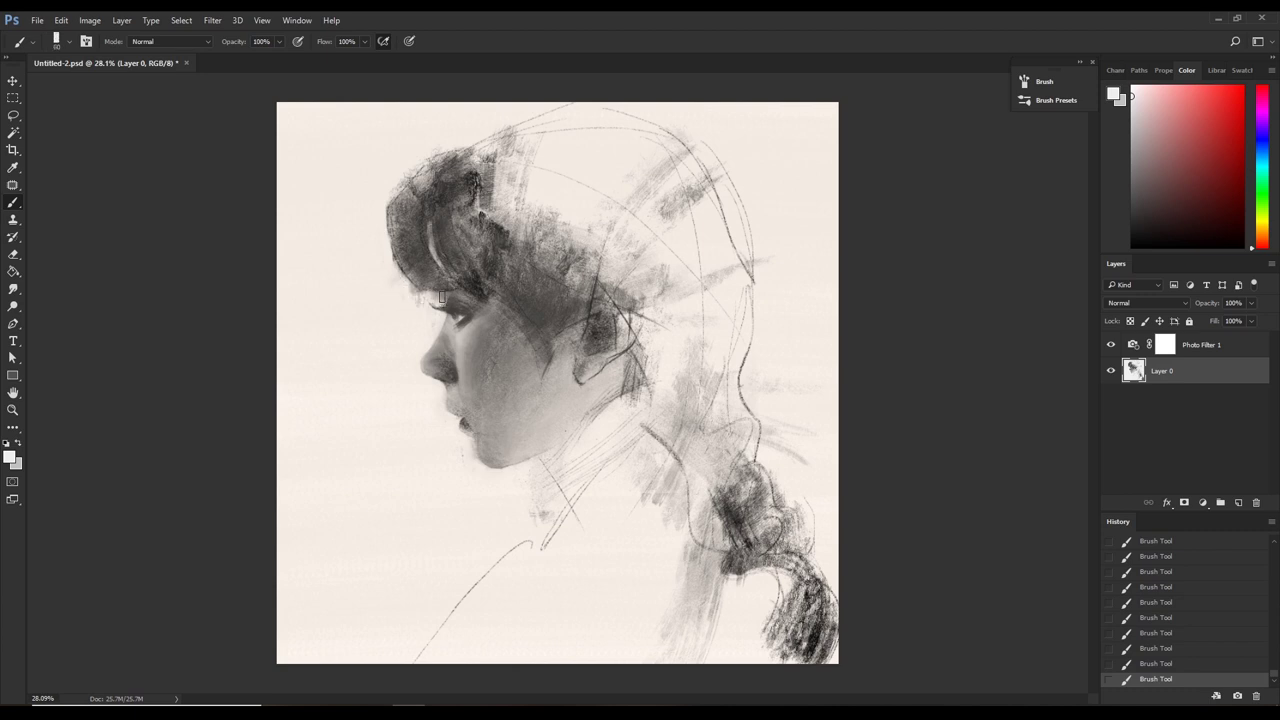
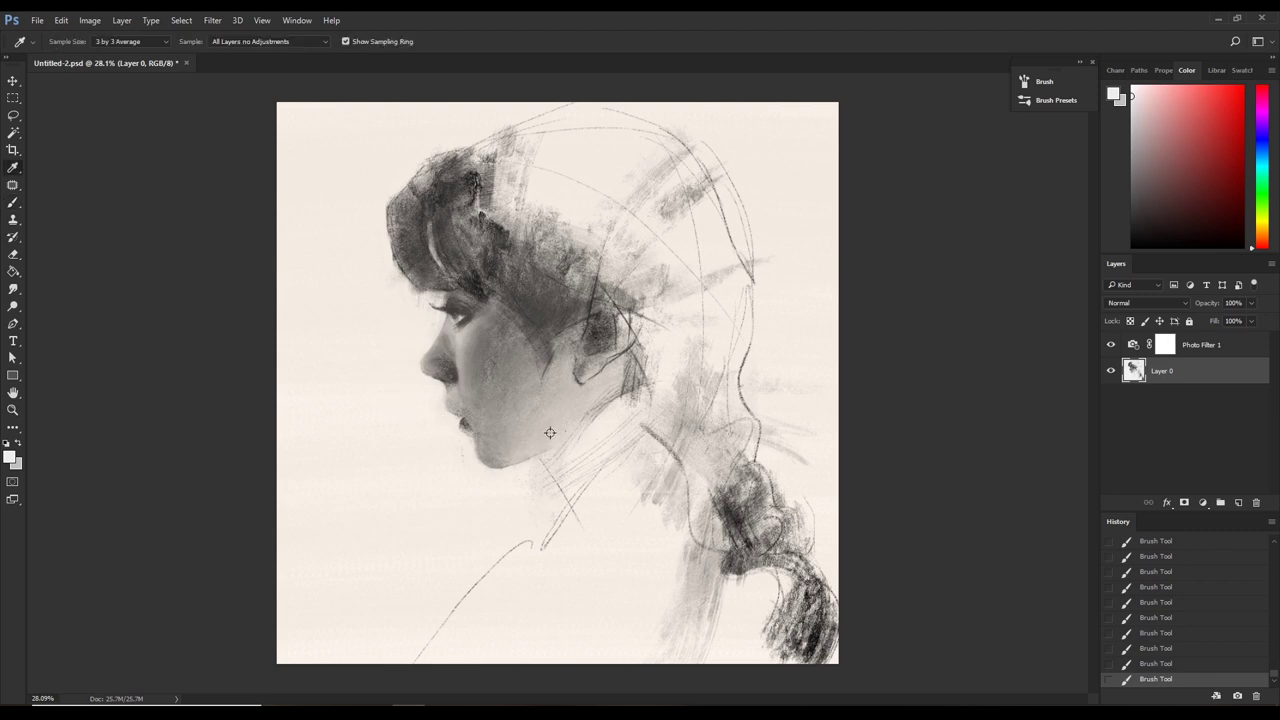
Shade the neck up toward the jaw with soft grey using a 175–200 px brush.
key("bracketright")
key("bracketright")
key("bracketright")
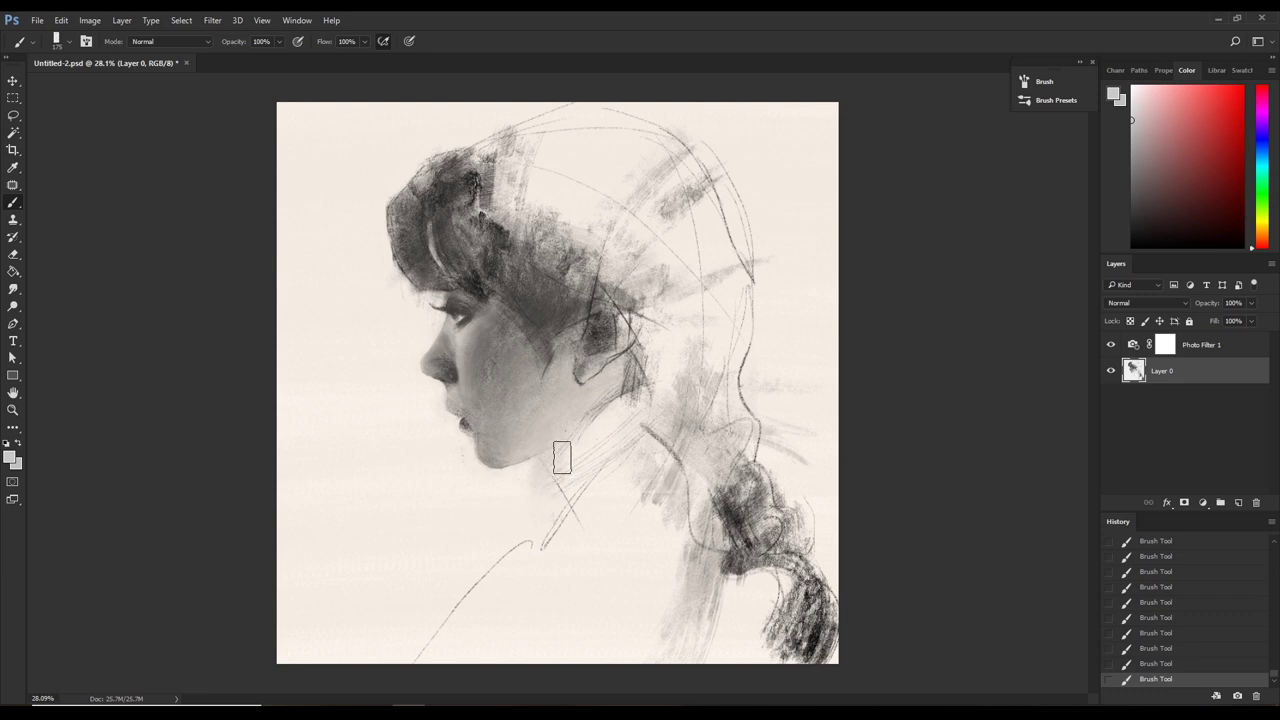
left_click(555, 447)
mouse_move(574, 457)
left_mouse_down()
mouse_move(562, 458)
mouse_move(598, 420)
left_mouse_up()
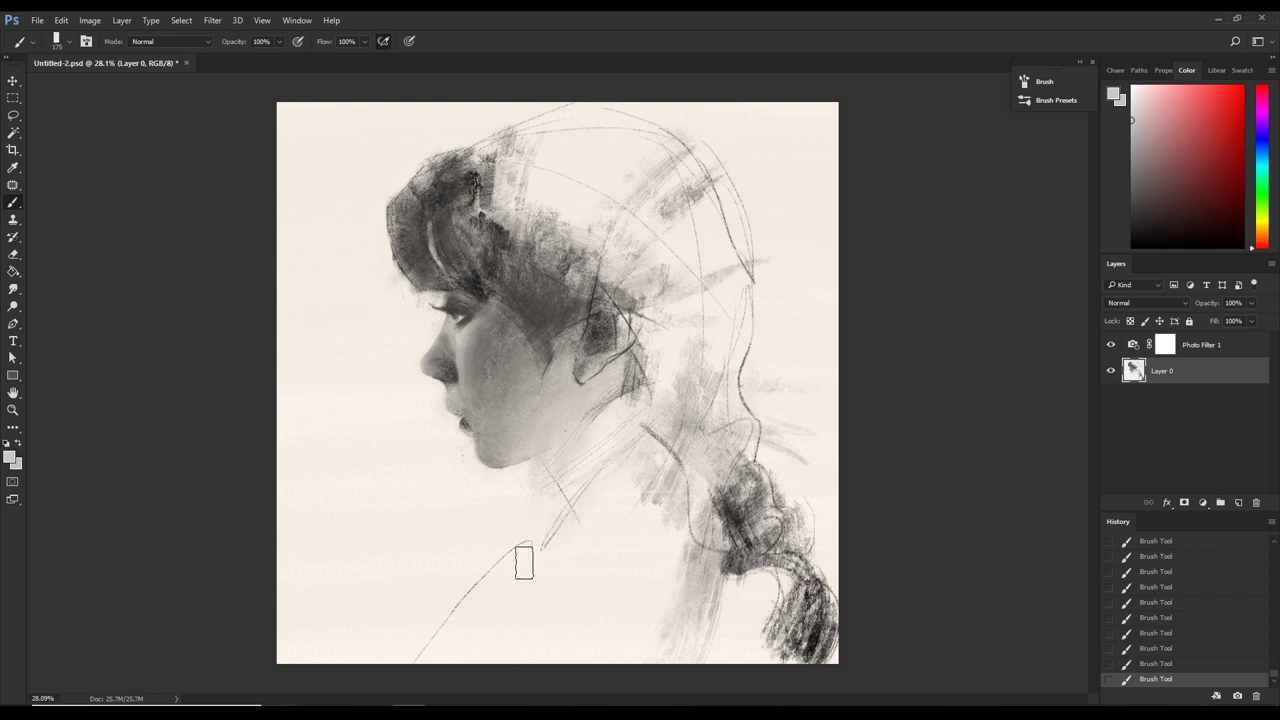
left_click_drag(615, 470, 590, 510)
key("bracketright")
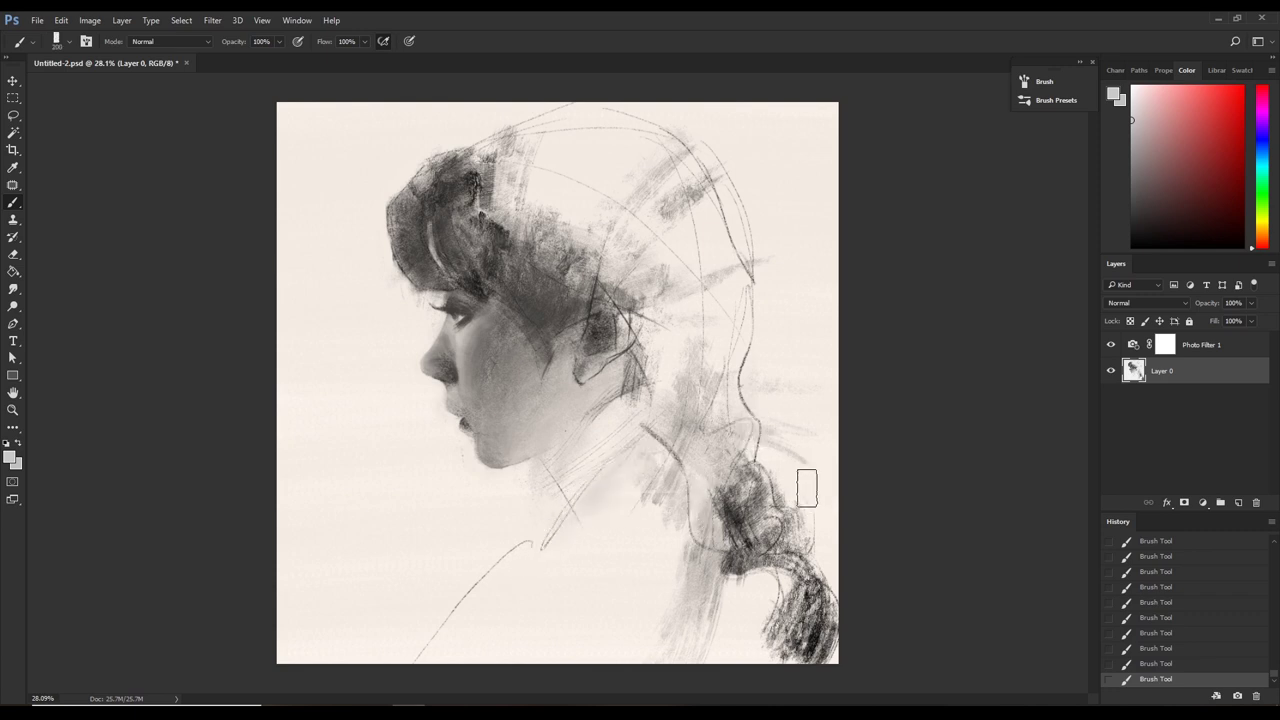
Darken the braided ponytail with black strokes using the 56 px brush preset.
left_click(68, 41)
left_click(70, 190)
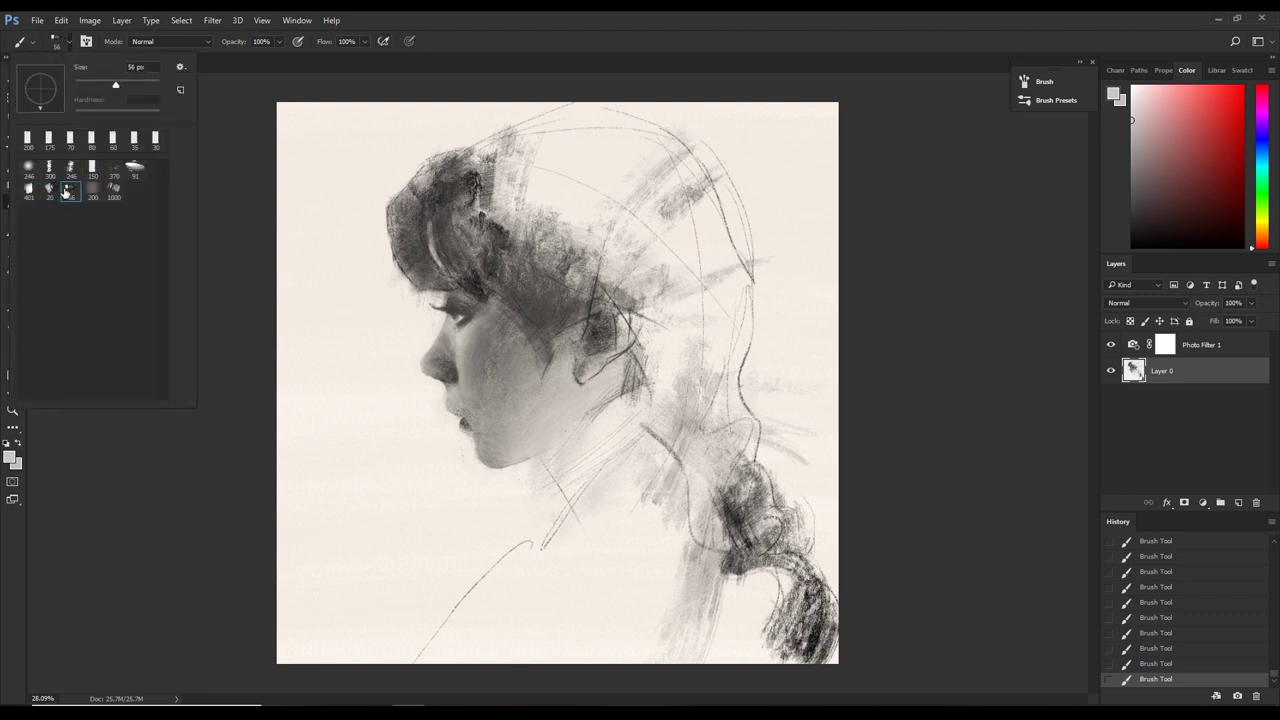
key("Return")
key("d")
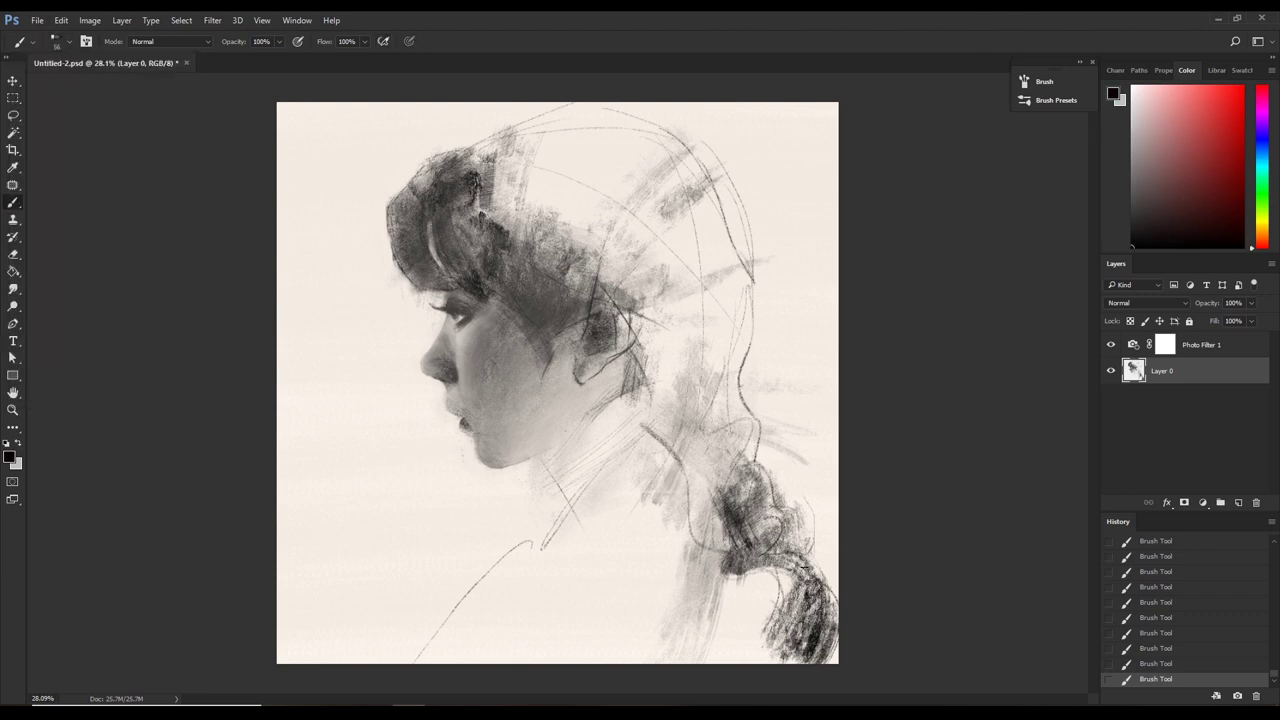
left_click_drag(775, 555, 810, 607)
key("ctrl+z")
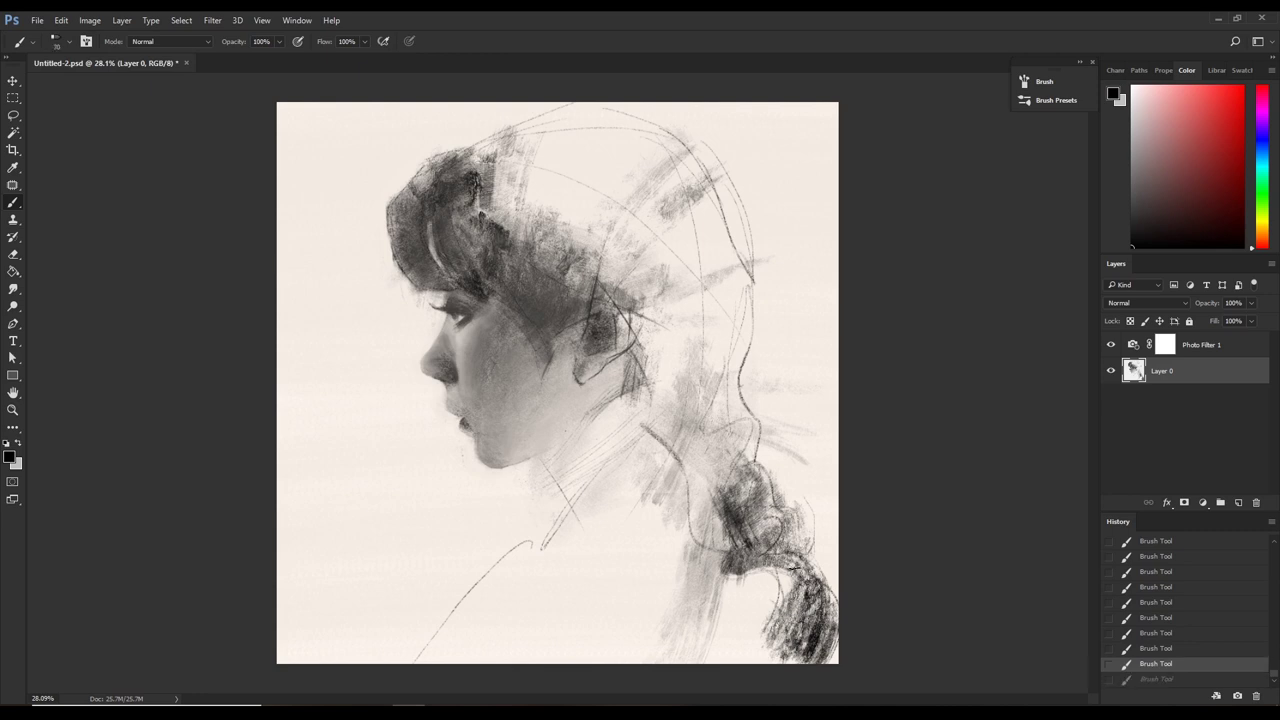
mouse_move(800, 560)
left_mouse_down()
mouse_move(825, 622)
mouse_move(820, 586)
mouse_move(826, 634)
left_mouse_up()
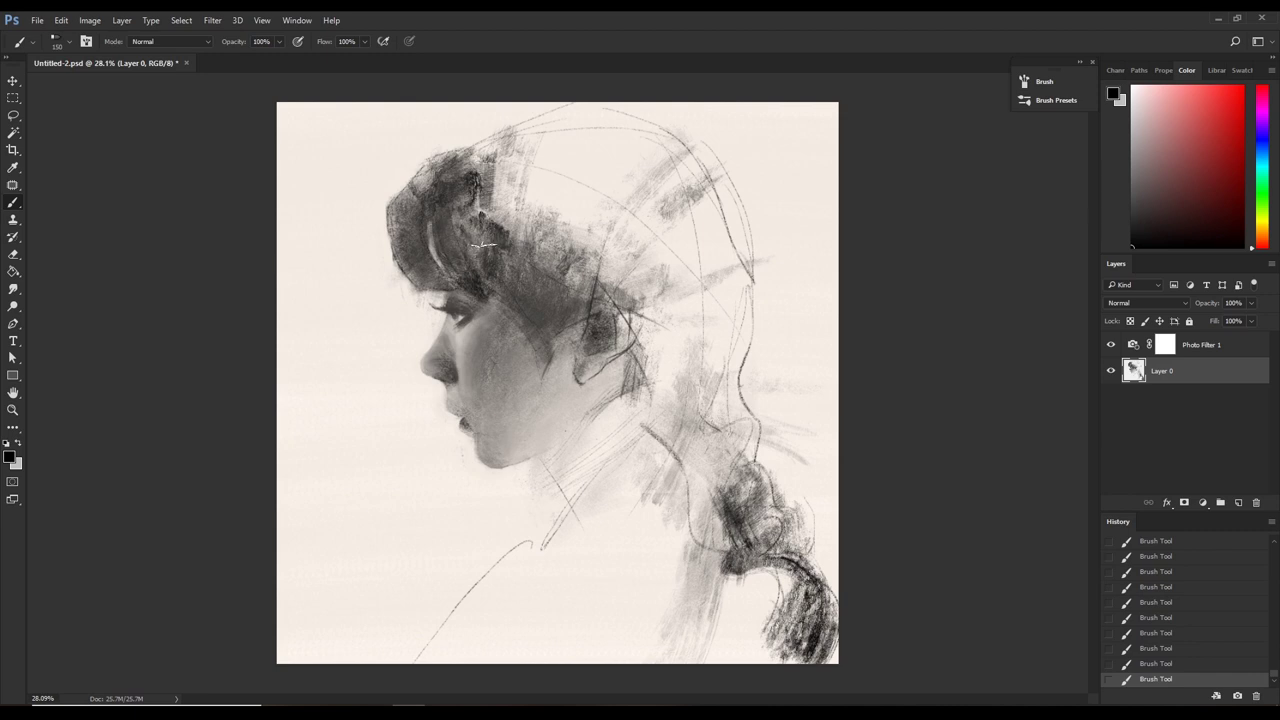
key("ctrl+z")
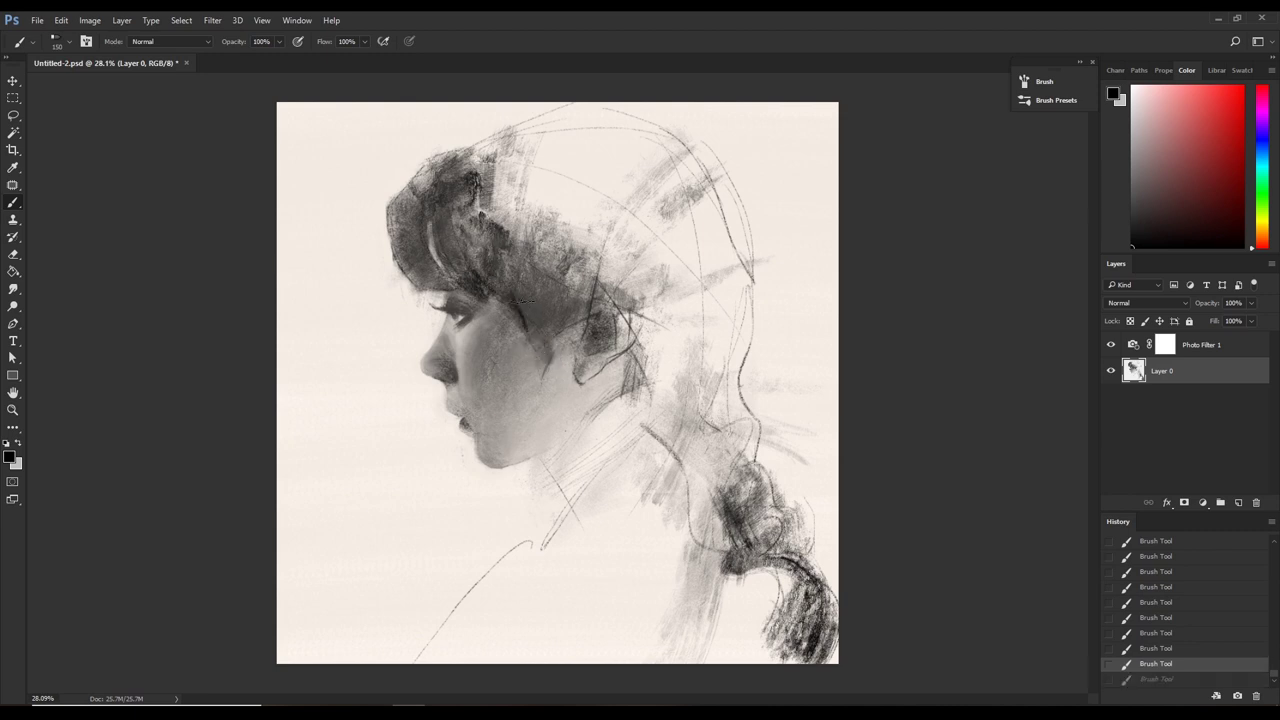
key("ctrl+z")
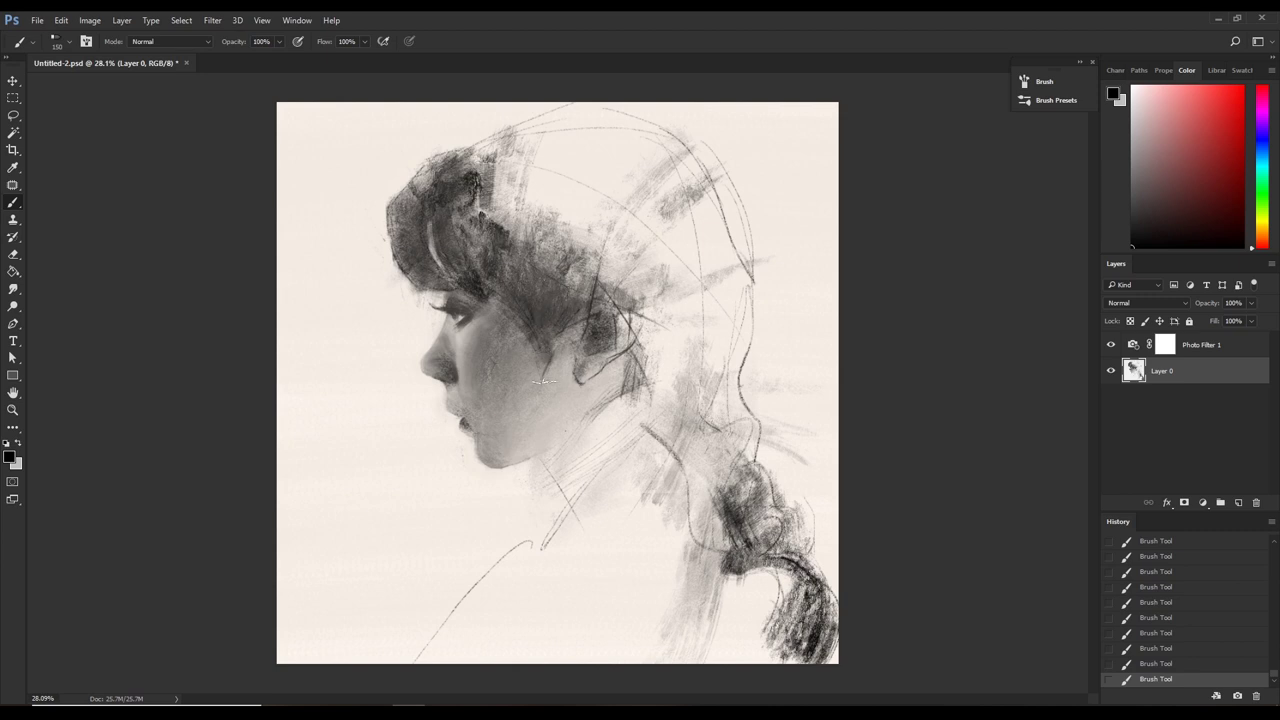
left_click(68, 42)
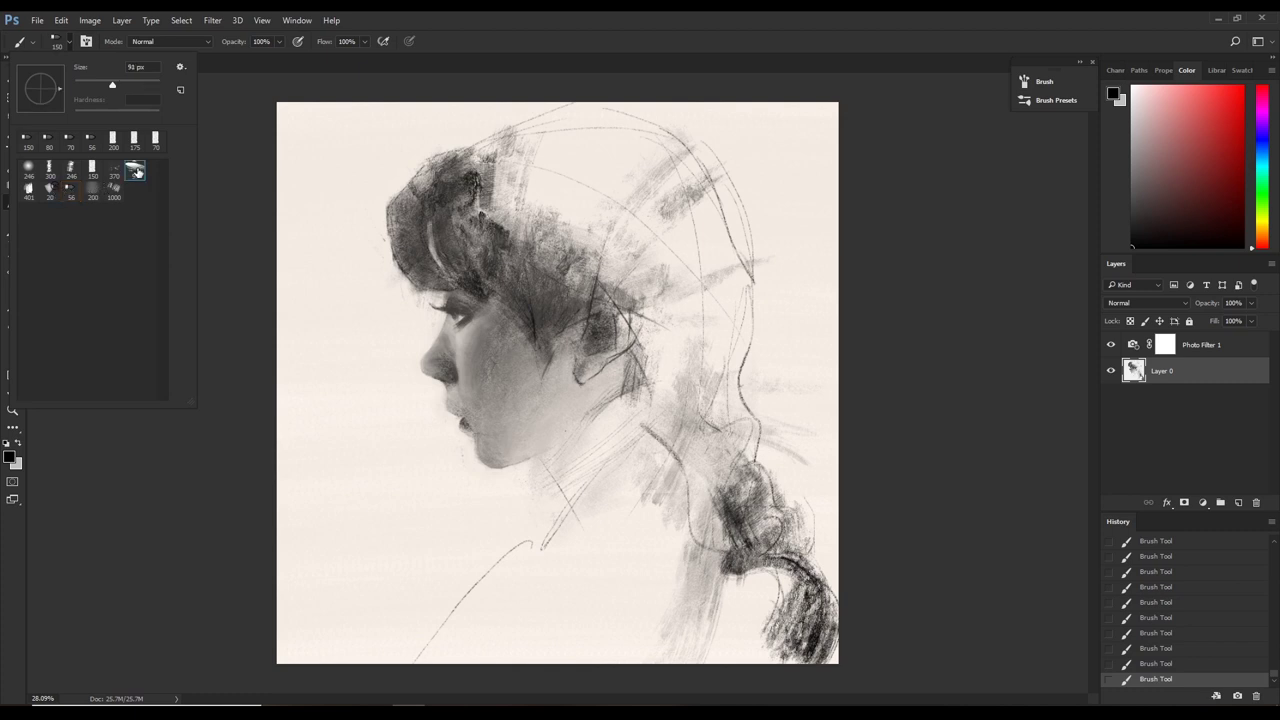
Darken the lower-left edge of the hair with the 150 px preset shrunk to about 80 px.
double_click(96, 174)
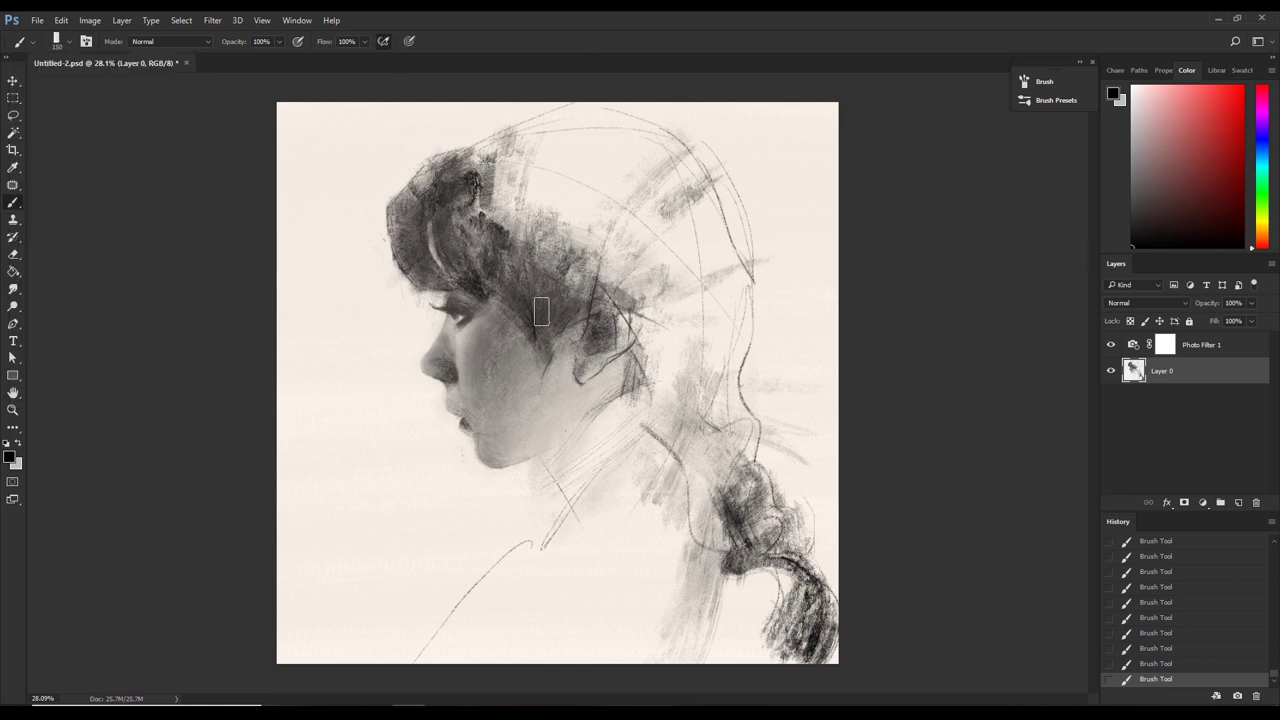
key("bracketleft")
key("bracketleft")
key("bracketleft")
left_click_drag(396, 261, 420, 284)
key("ctrl+alt+z")
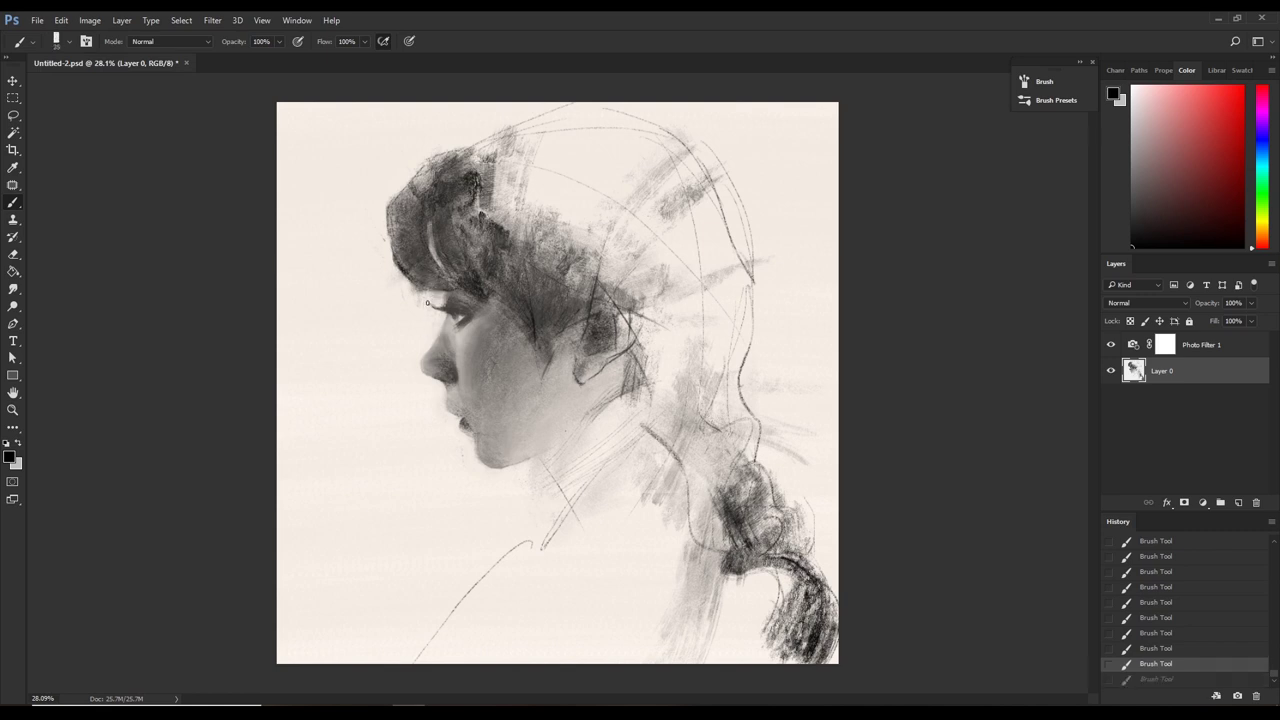
key("ctrl+alt+z")
key("ctrl+shift+z")
key("ctrl+shift+z")
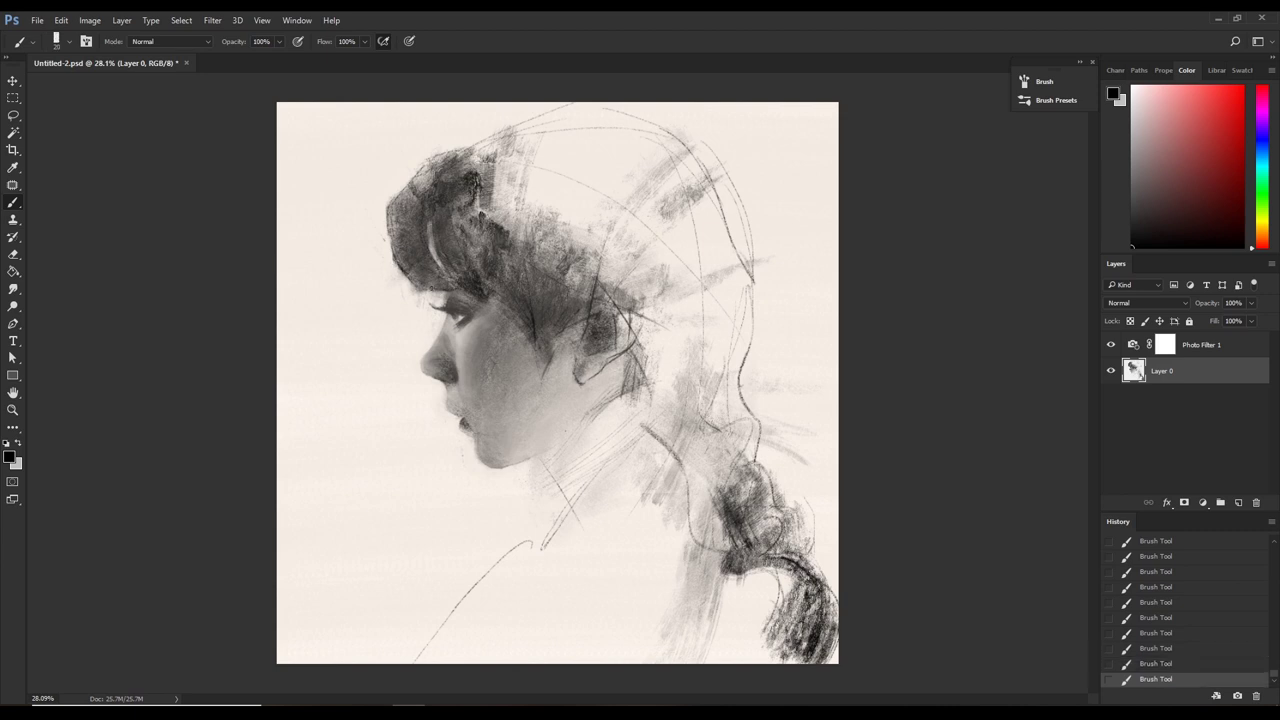
key("ctrl+alt+z")
Switch to the 20 px brush preset and compare the last stroke by undoing and redoing it.
left_click(69, 42)
left_click(49, 190)
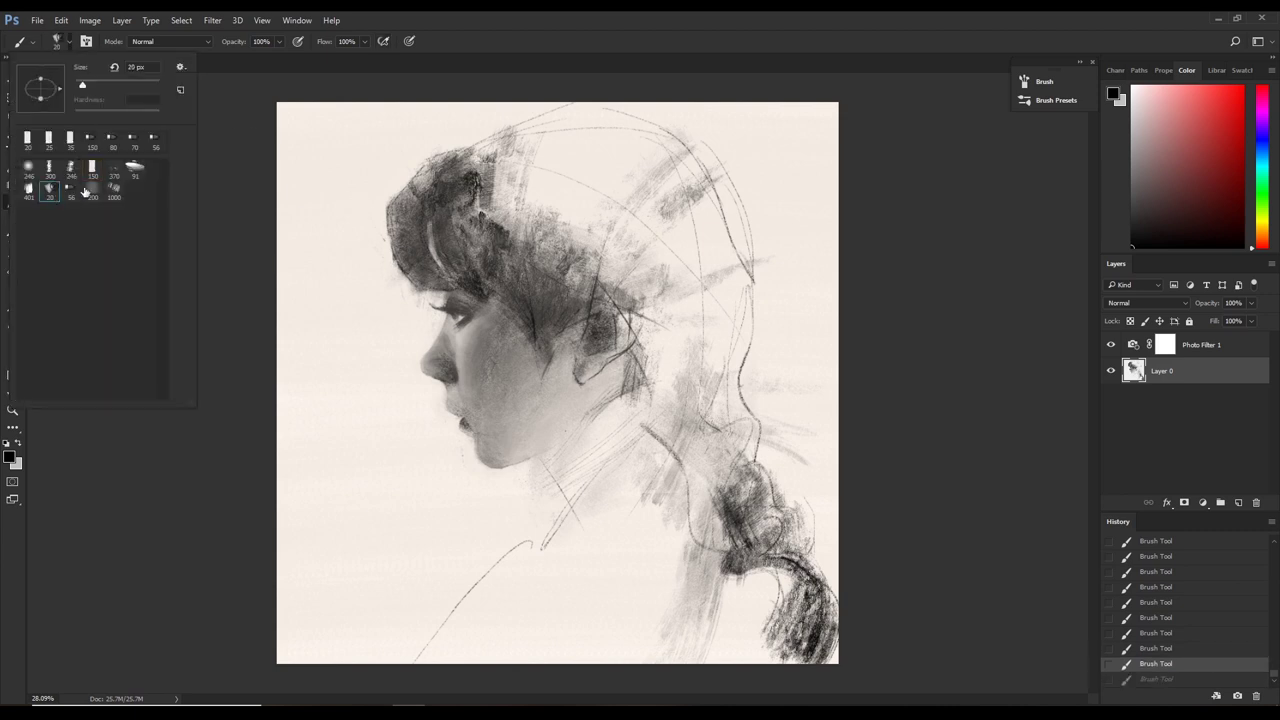
left_click(479, 44)
key("ctrl+shift+z")
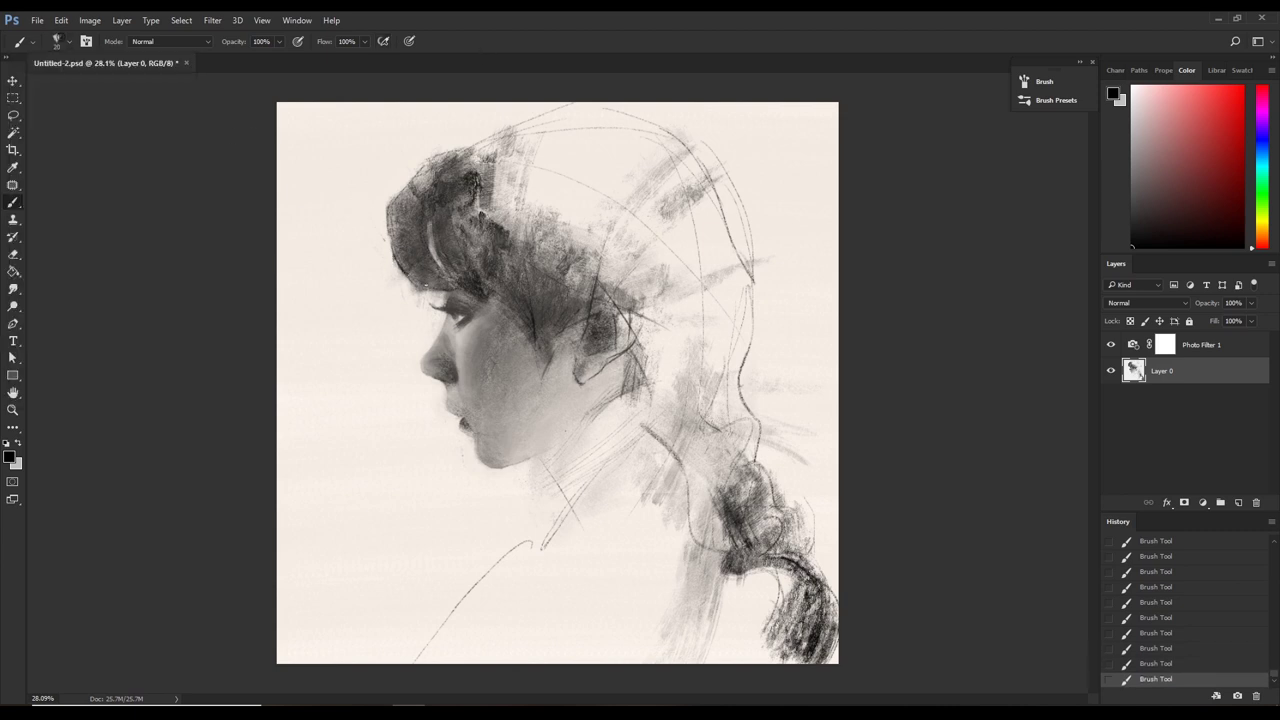
key("ctrl+alt+z")
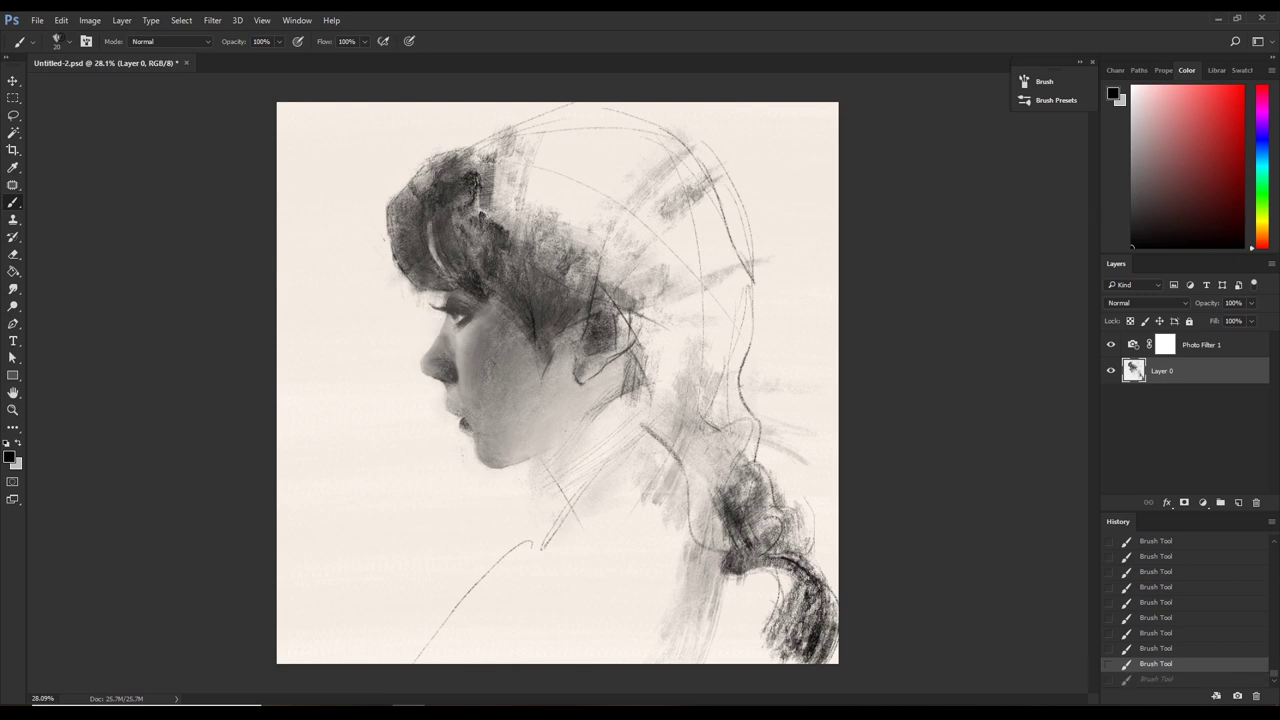
key("ctrl+shift+z")
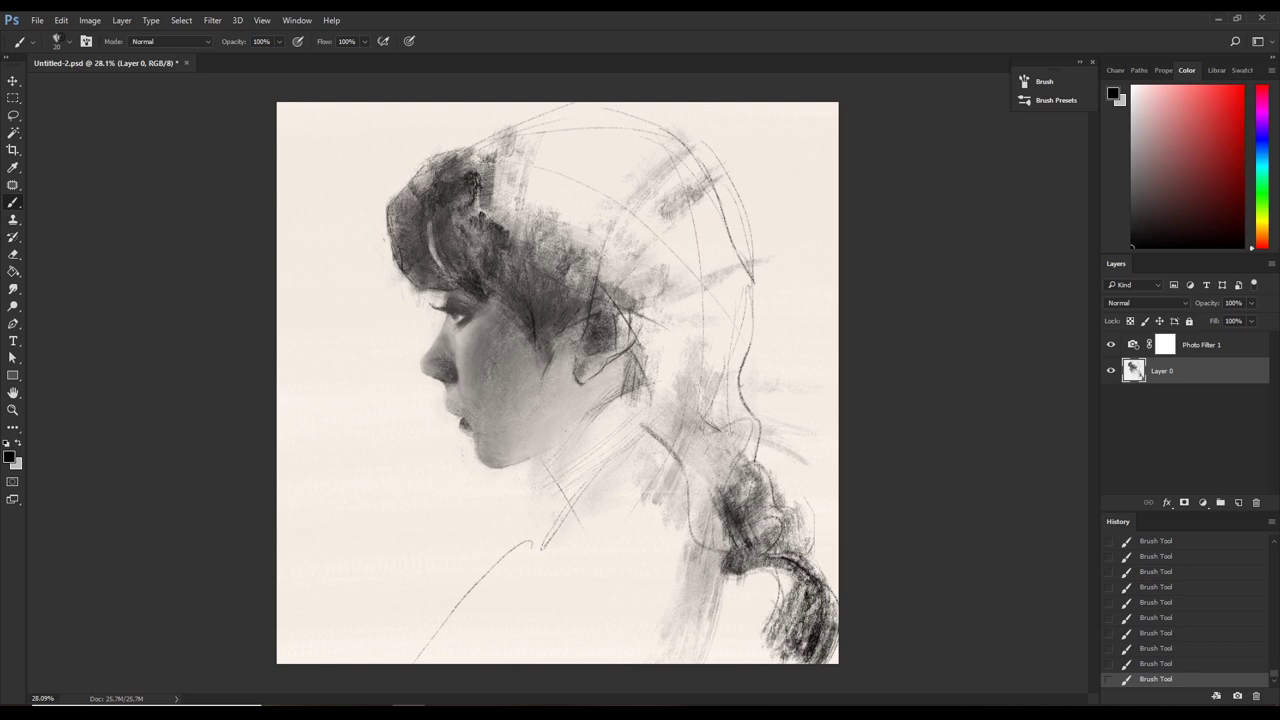
key("ctrl+alt+z")
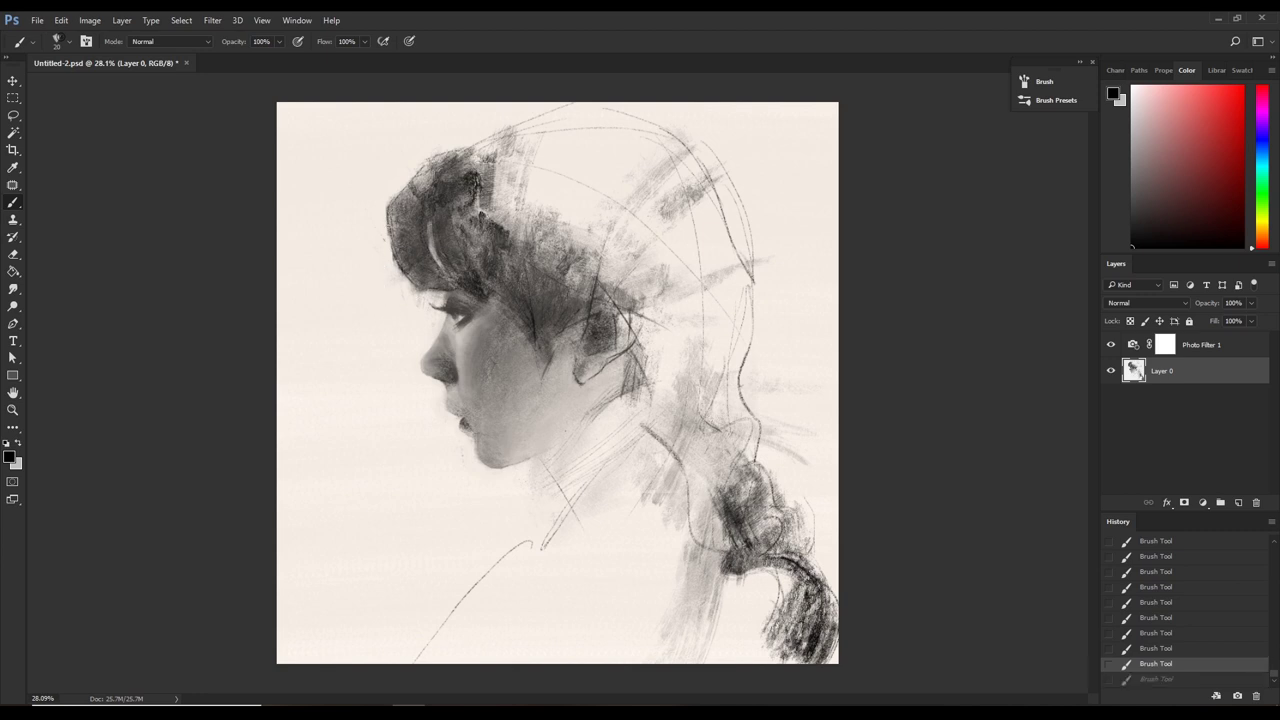
key("ctrl+shift+z")
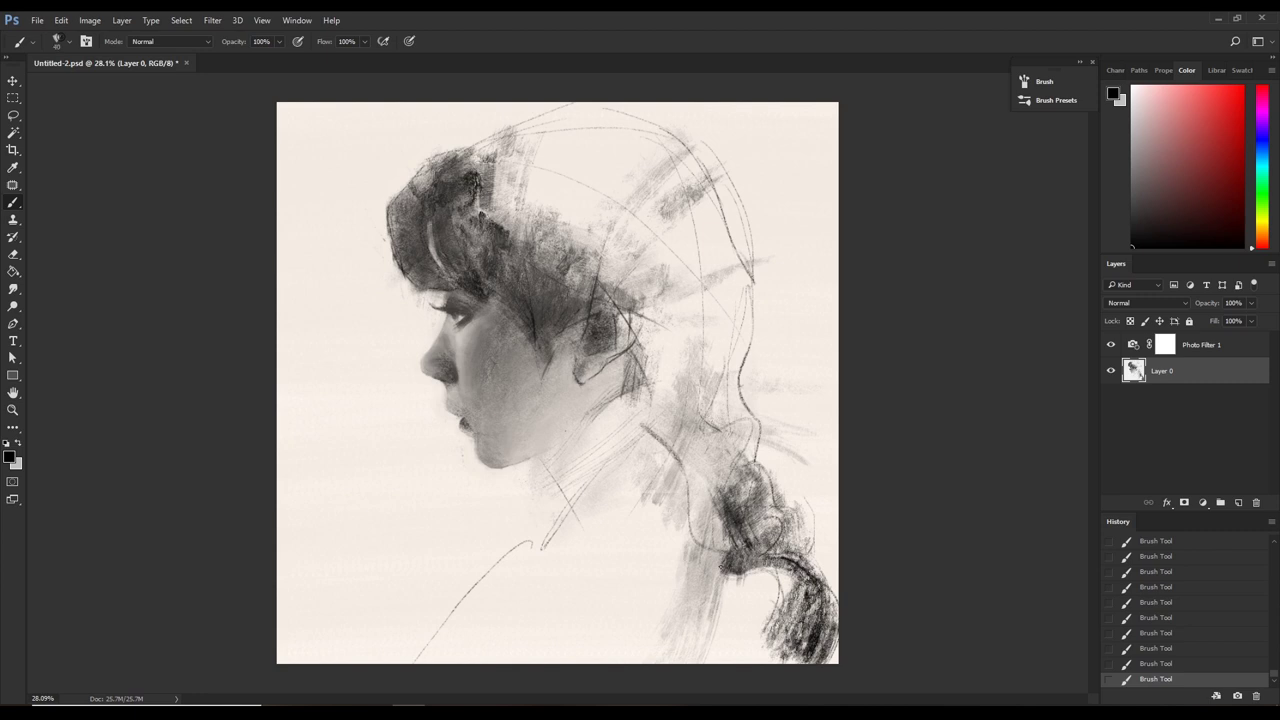
key("ctrl+alt+z")
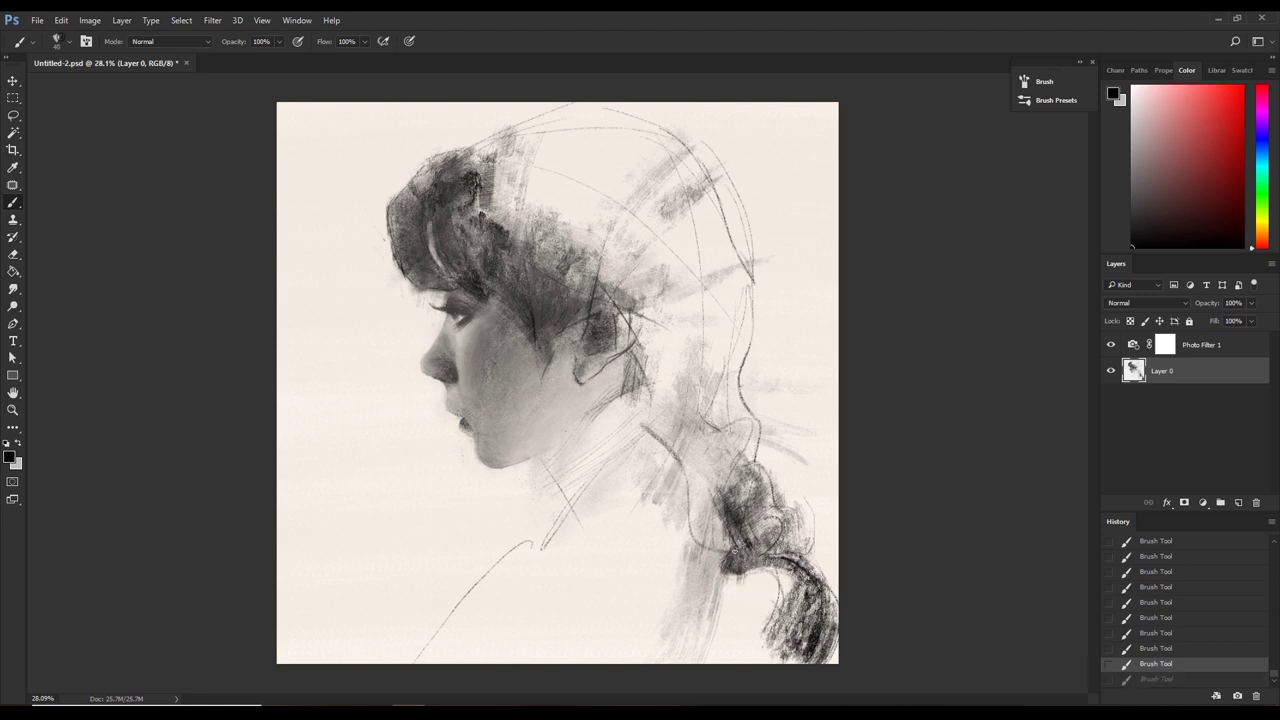
key("ctrl+shift+z")
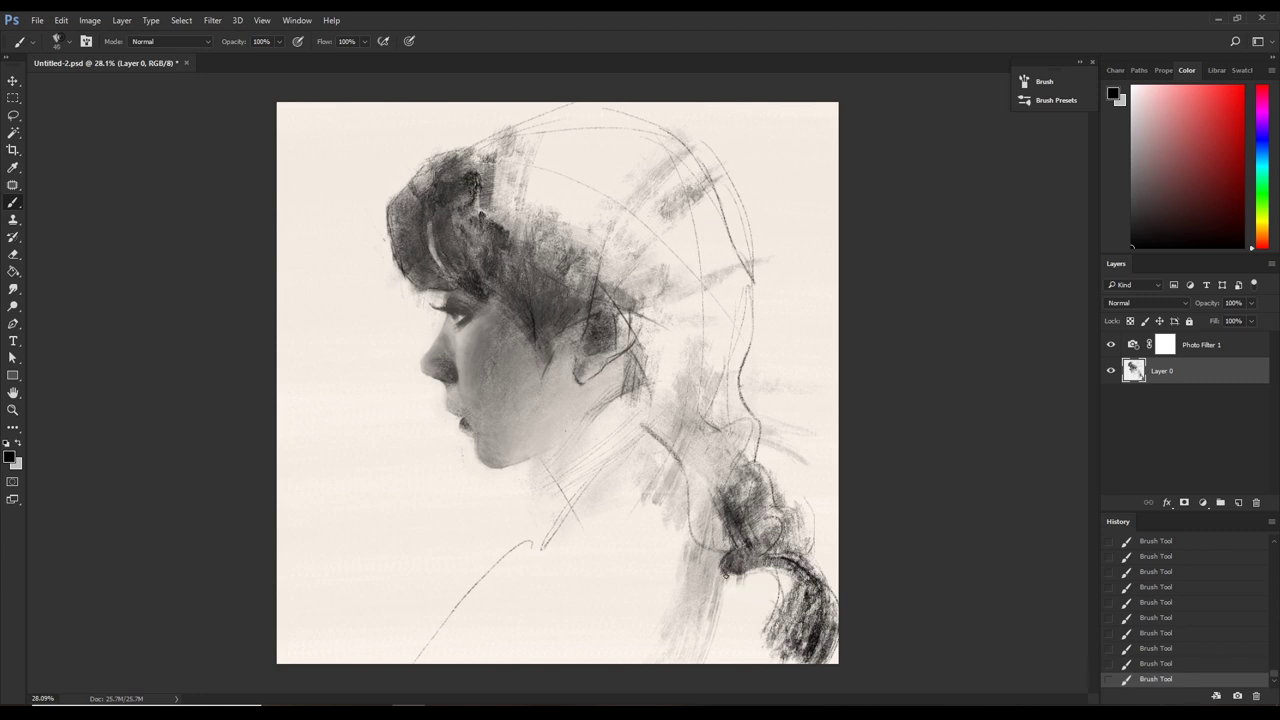
Deepen the shading at the braid's lower end and right edge, with a small dark accent.
mouse_move(724, 575)
left_mouse_down()
mouse_move(776, 574)
mouse_move(788, 630)
left_mouse_up()
key("ctrl+alt+z")
left_click_drag(806, 584, 800, 597)
left_click_drag(830, 582, 824, 640)
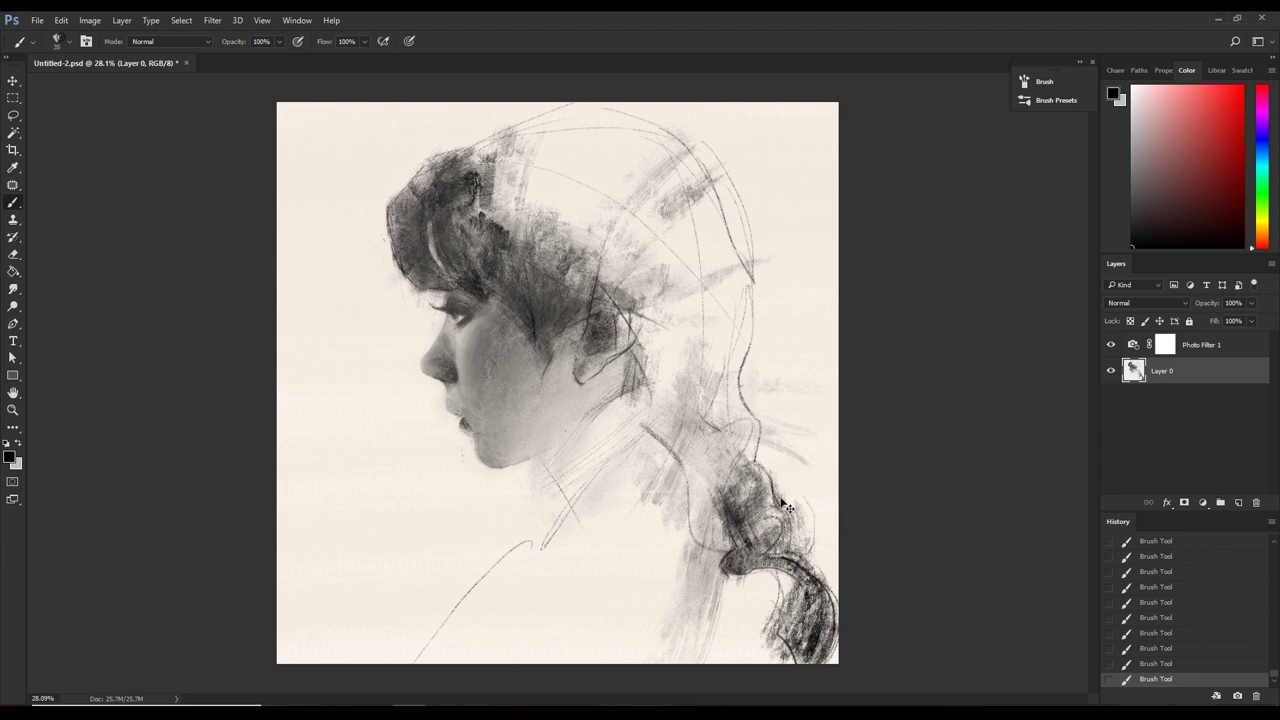
left_click_drag(776, 486, 780, 514)
Reinforce the line above the braid and draw a dark line along the neck.
left_click_drag(758, 414, 756, 446)
left_click_drag(644, 416, 614, 454)
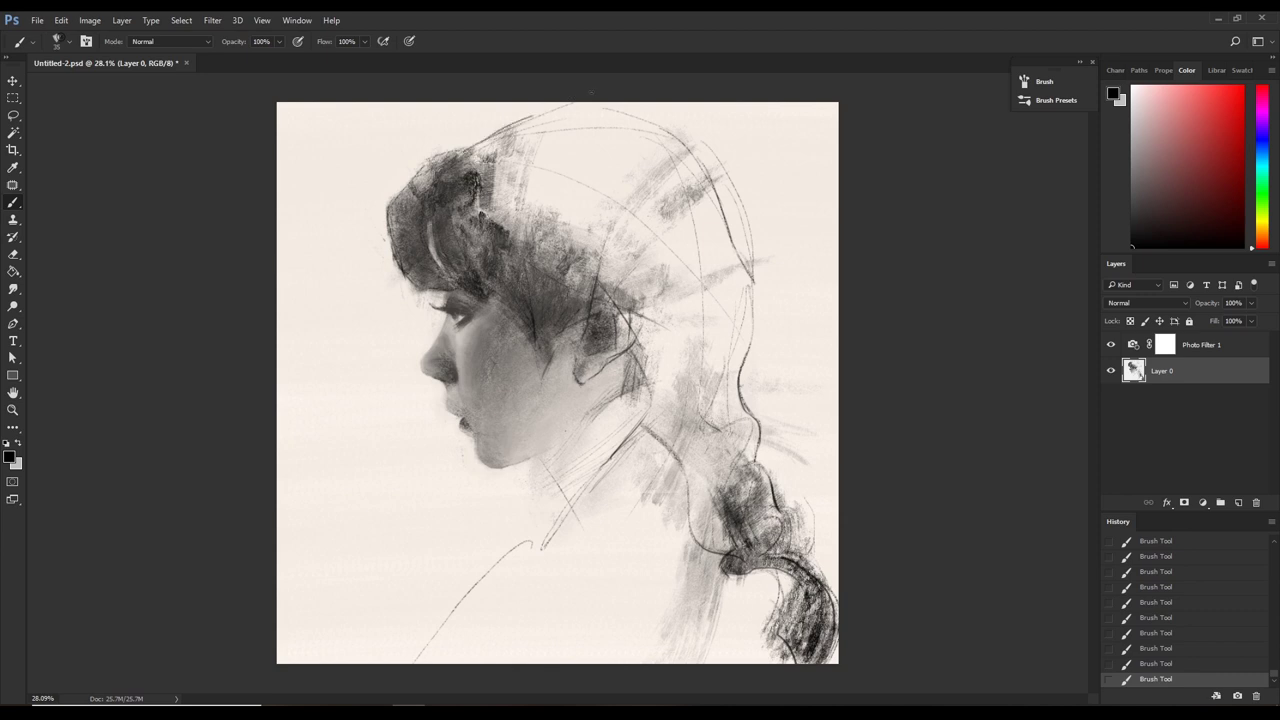
key("ctrl+z")
key("ctrl+shift+z")
Sample the paper colour, switch to the 150 px brush preset, and save the portrait.
left_click(472, 477, "alt")
left_click(62, 42)
left_click(92, 168)
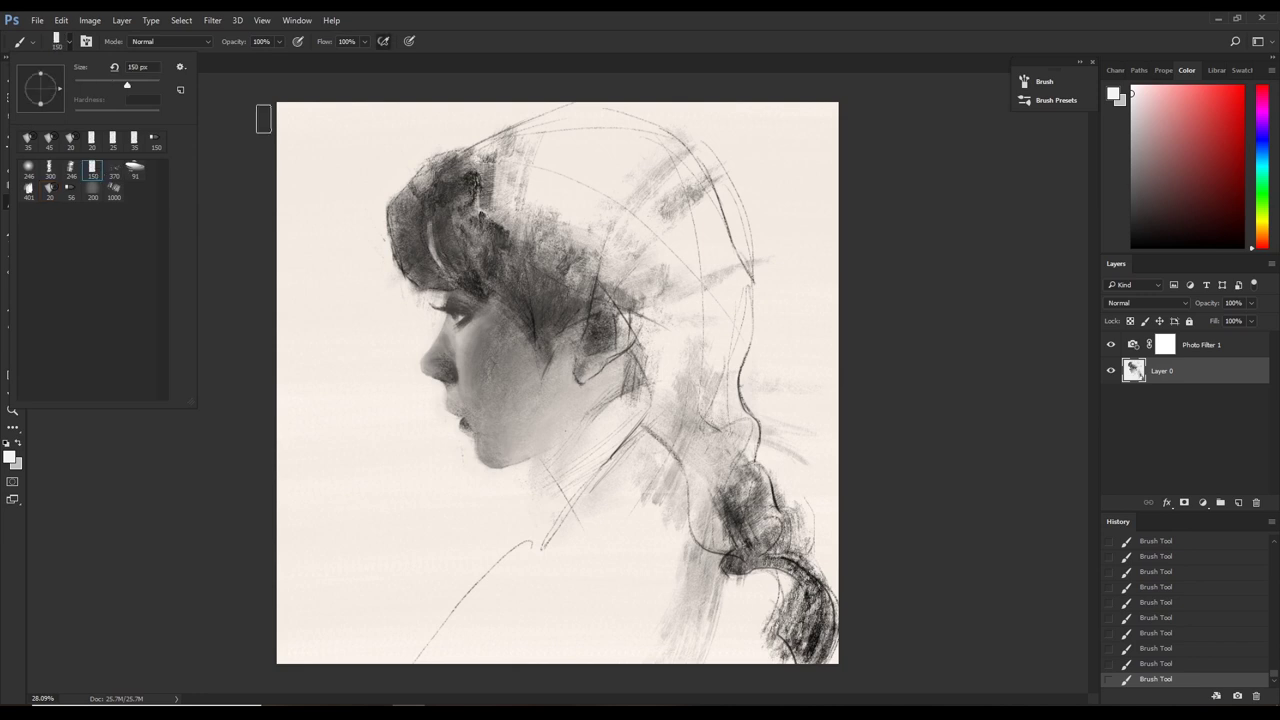
left_click(565, 38)
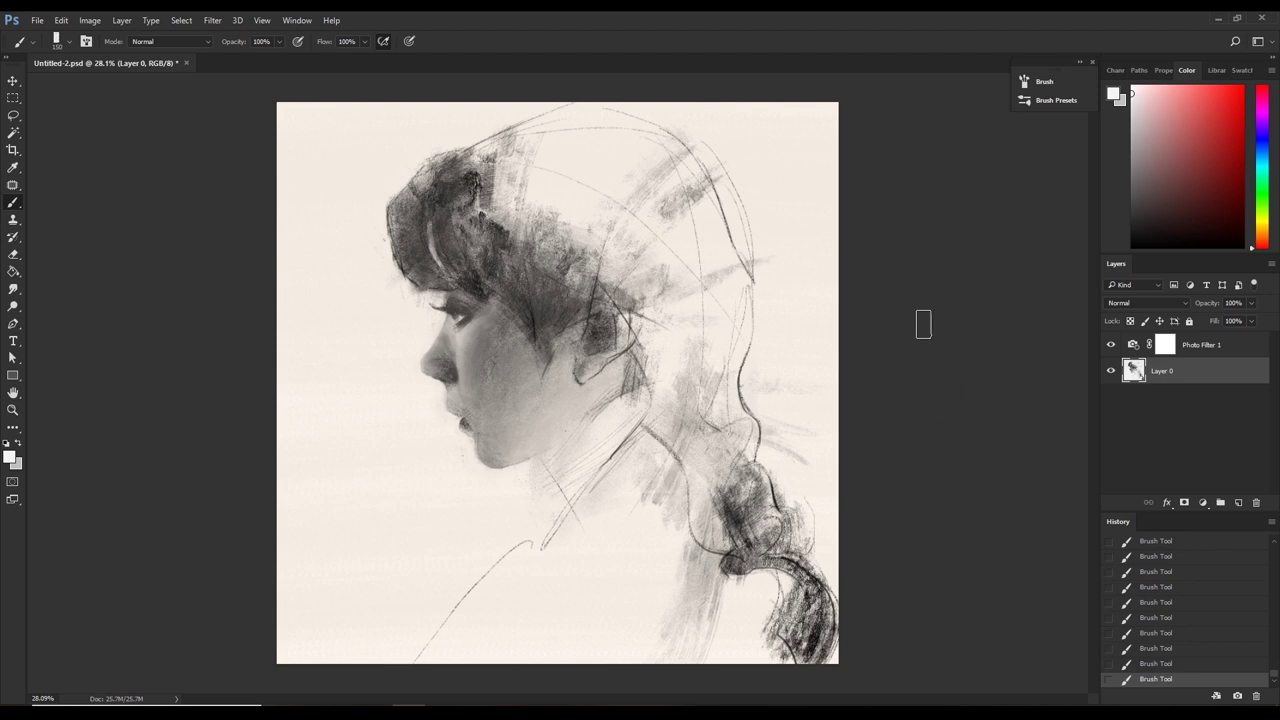
key("ctrl+s")
Paint a sampled dark grey tone over the hair with a brush around 175 px.
key("bracketright")
left_click(645, 320, "alt")
key("bracketleft")
key("bracketleft")
left_click_drag(620, 318, 642, 340)
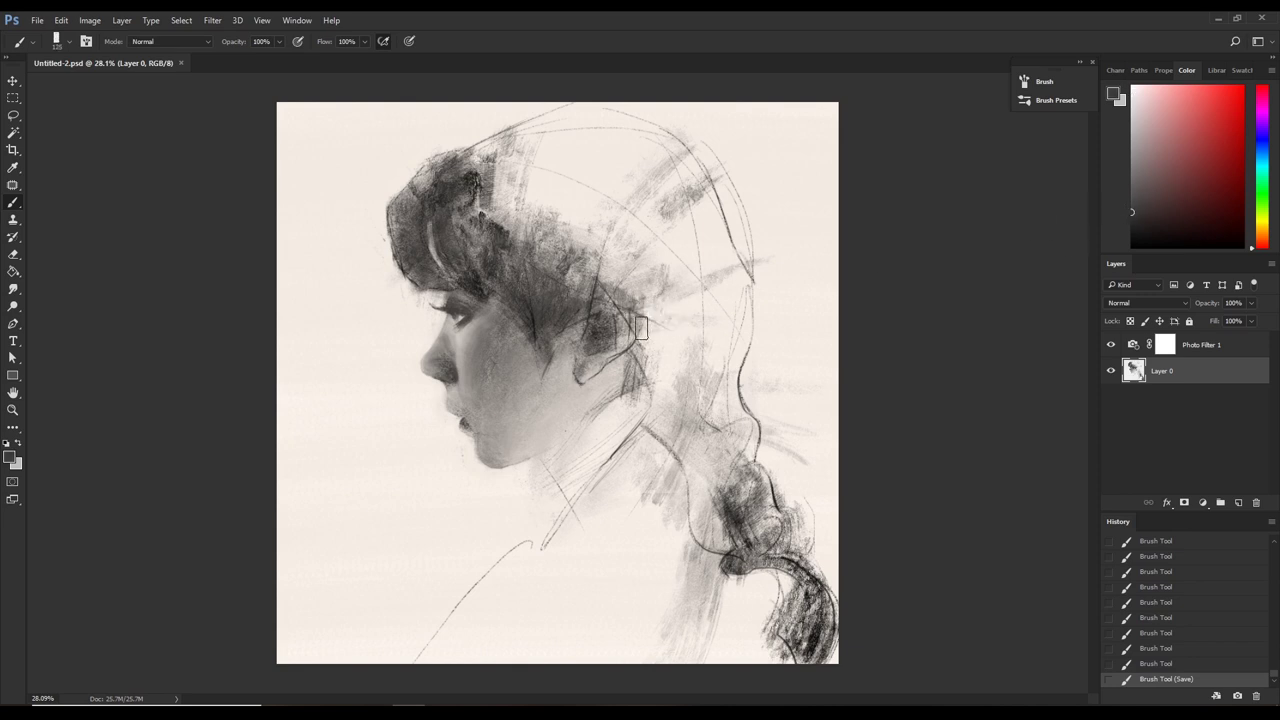
key("bracketright")
key("bracketright")
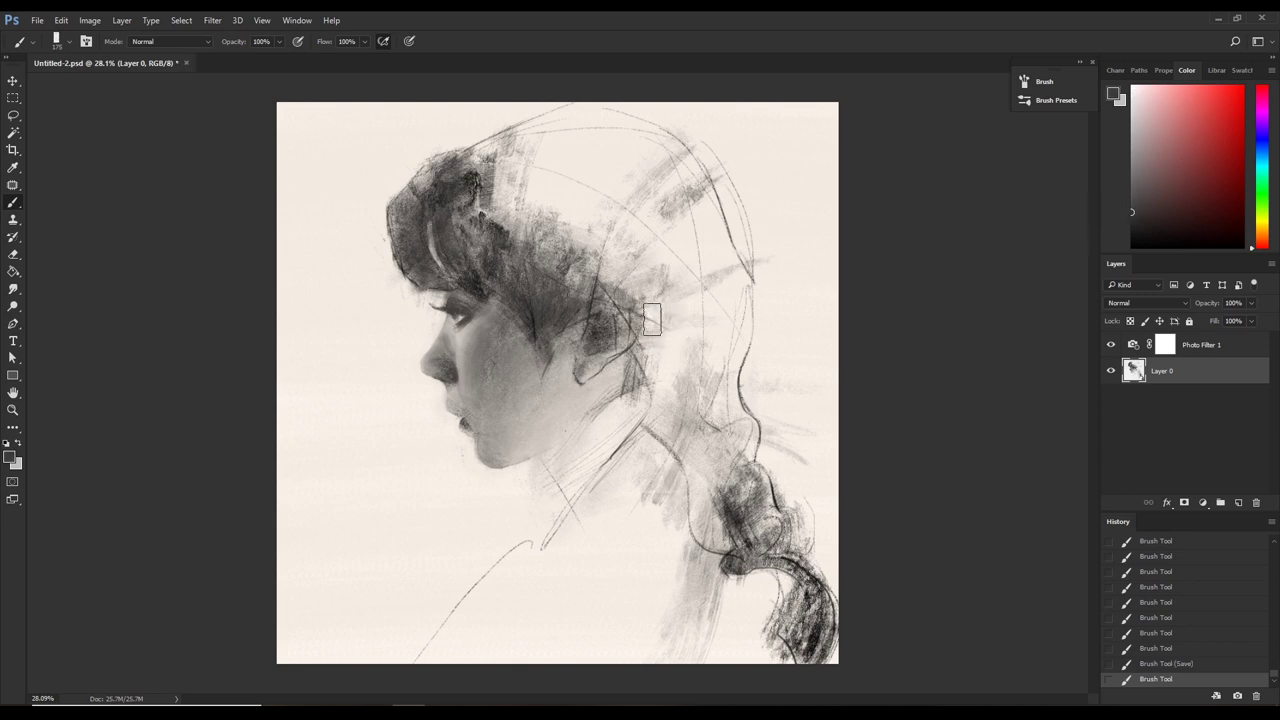
left_click_drag(674, 297, 666, 345)
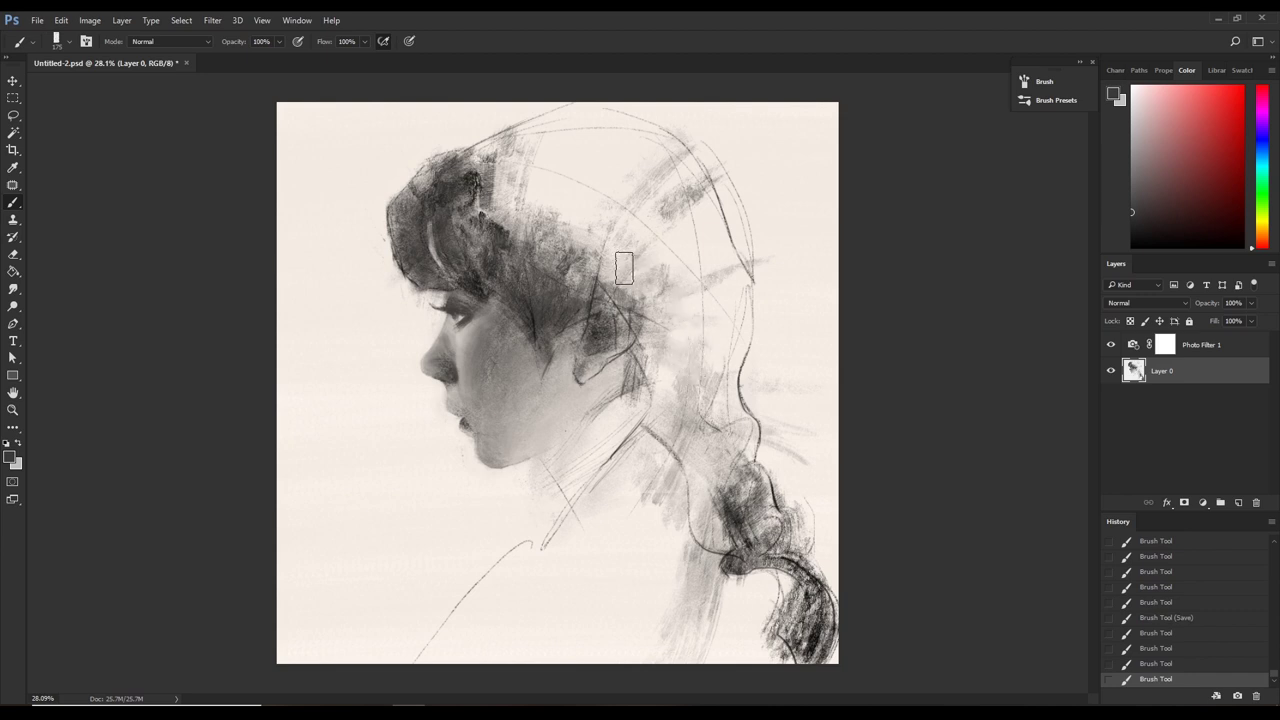
left_click_drag(640, 272, 614, 265)
Try a black stroke on the hair at 200 px, undo it, and pick a dark grey instead.
key("bracketright")
key("d")
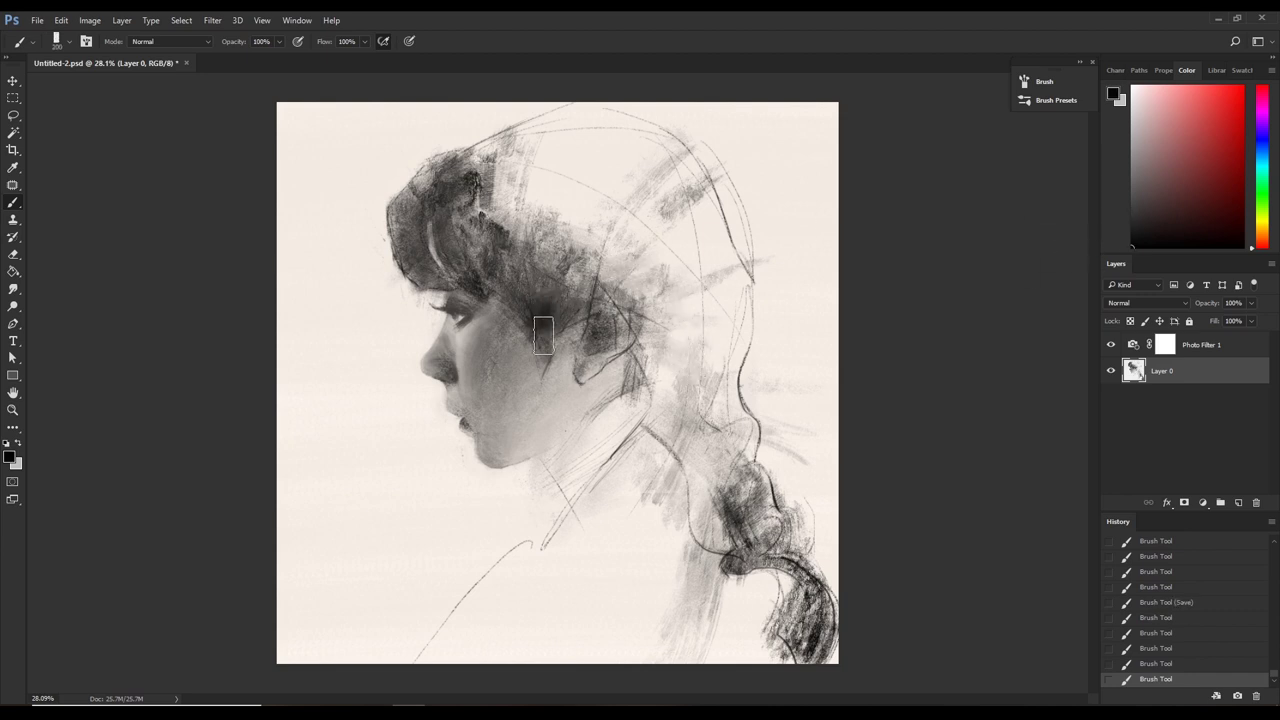
mouse_move(547, 329)
left_mouse_down()
mouse_move(594, 303)
mouse_move(515, 270)
left_mouse_up()
key("ctrl+z")
left_click(970, 285, "alt")
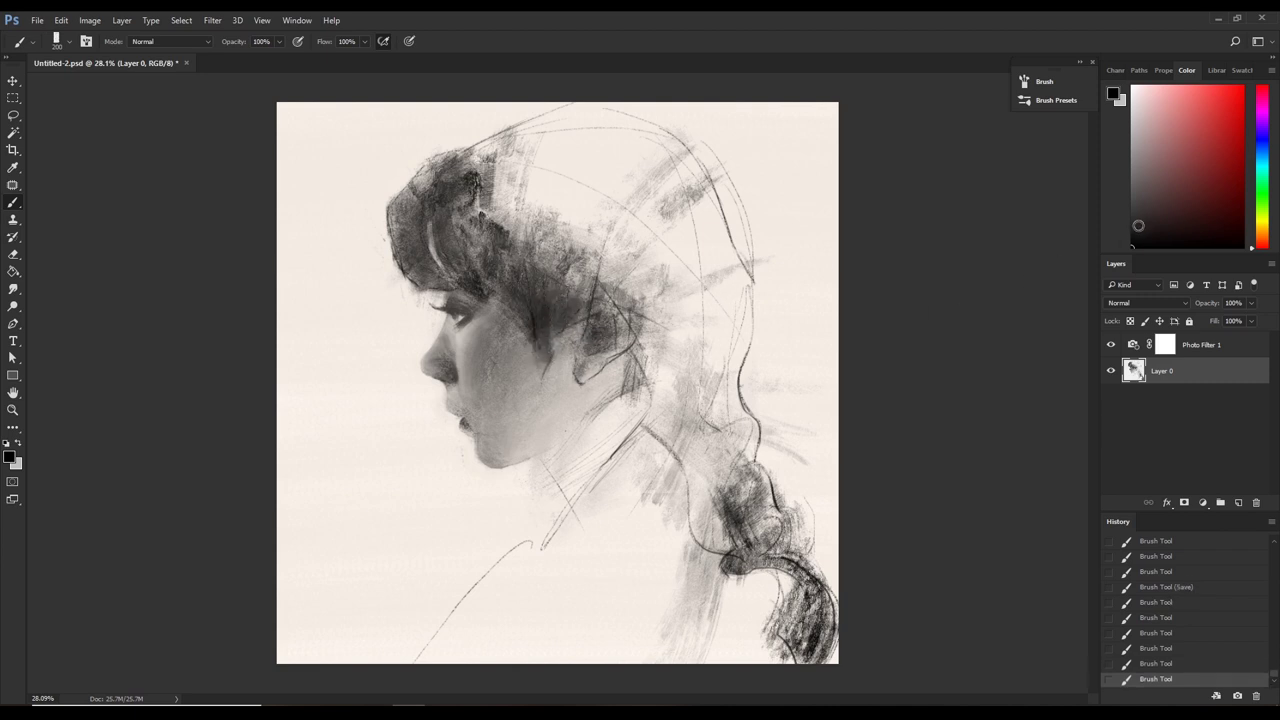
key("ctrl+z")
Darken the hair behind the ear, above the forehead, and along the braid, then save.
left_click_drag(540, 322, 510, 276)
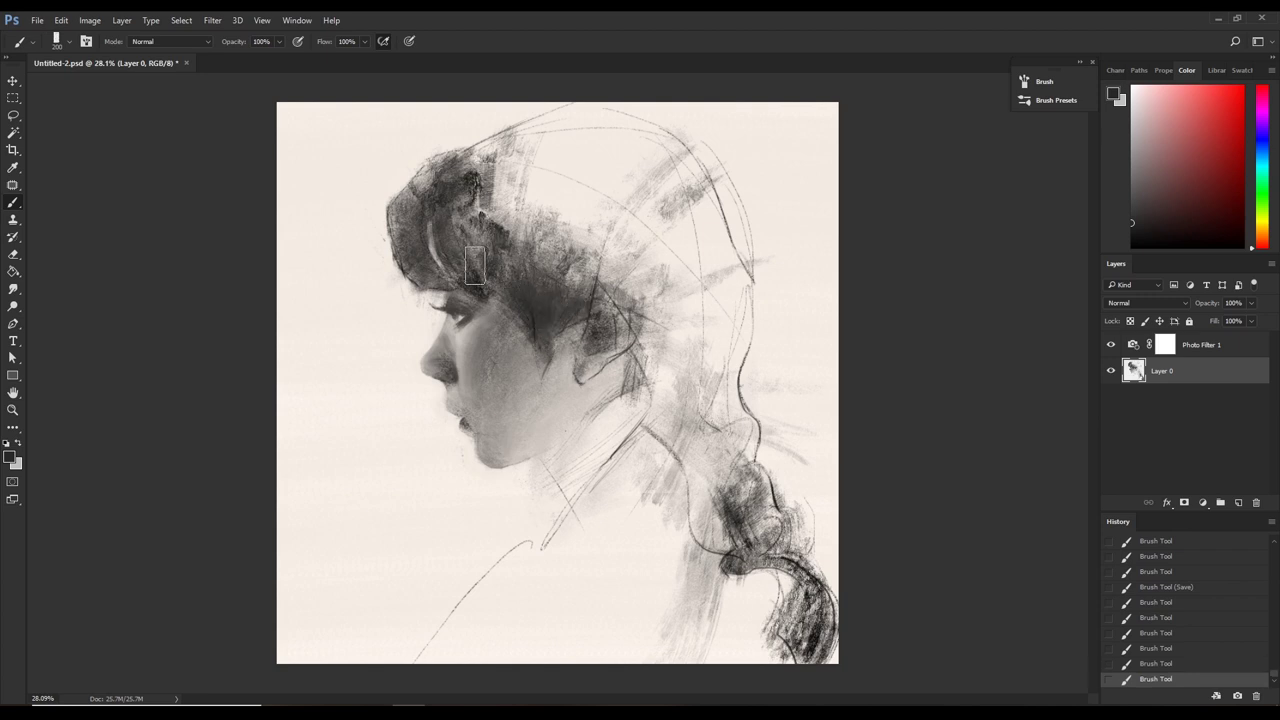
left_click_drag(416, 237, 420, 240)
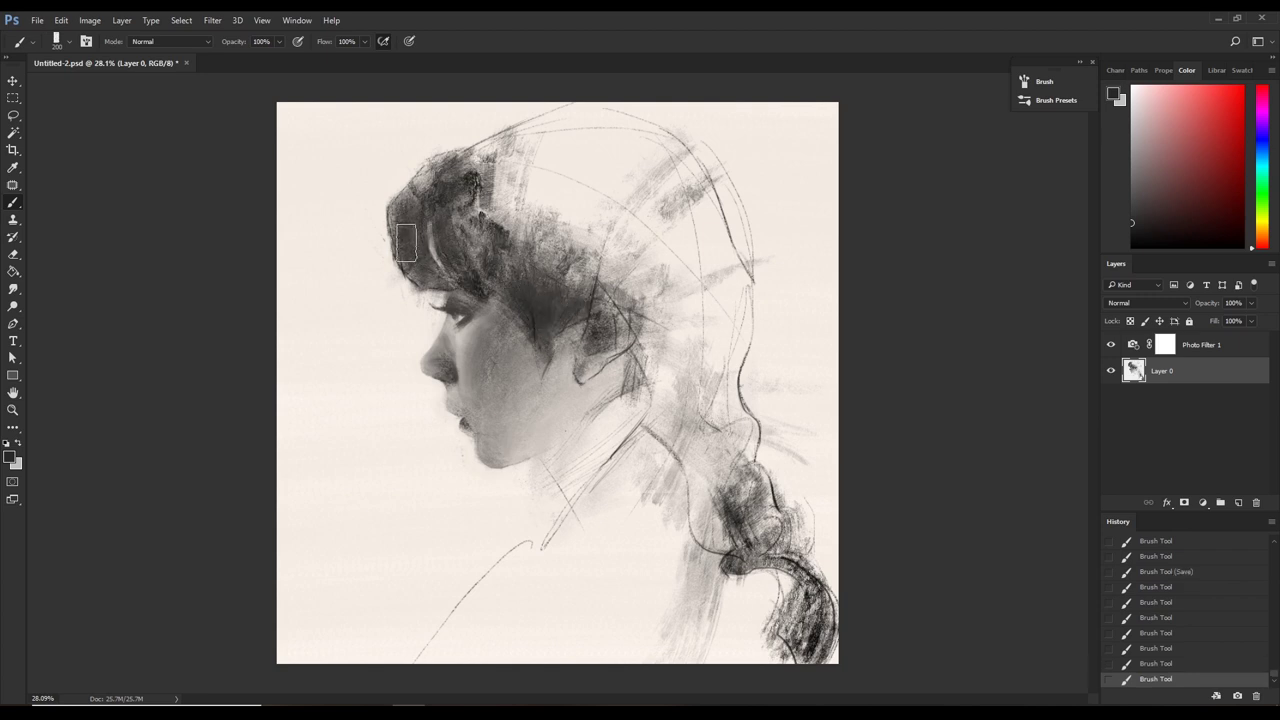
left_click_drag(740, 510, 765, 565)
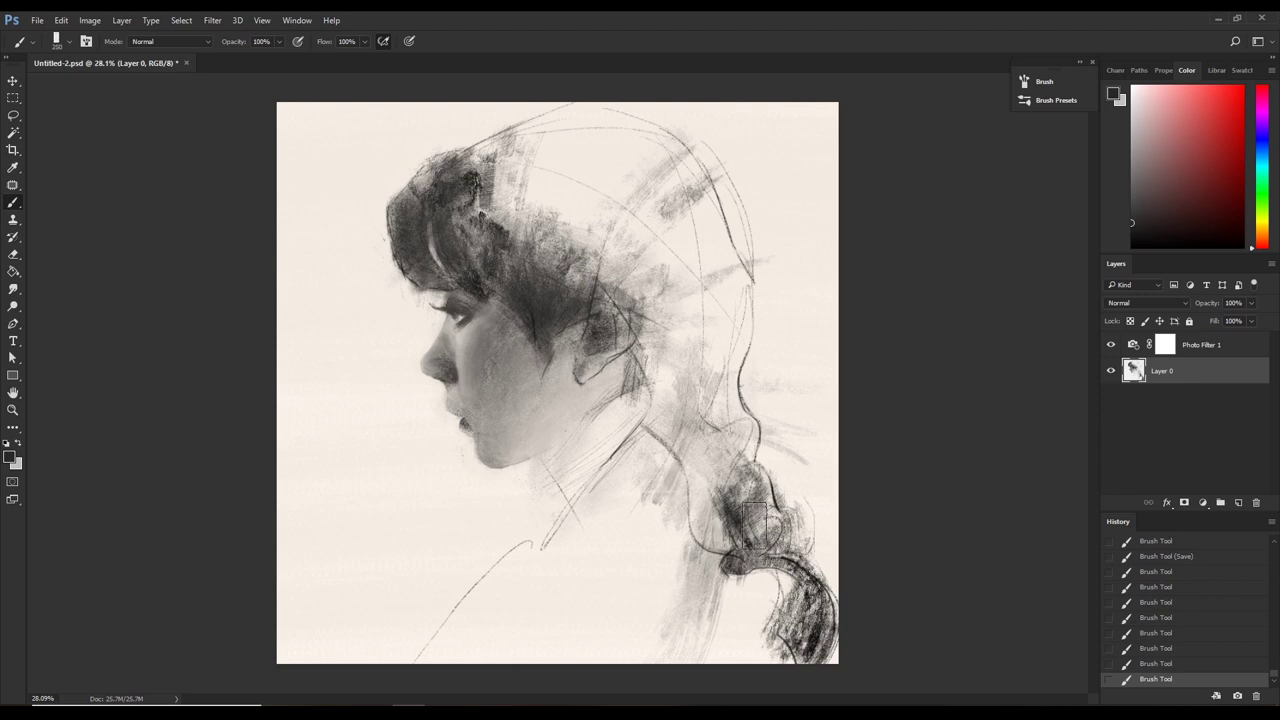
left_click_drag(812, 620, 806, 632)
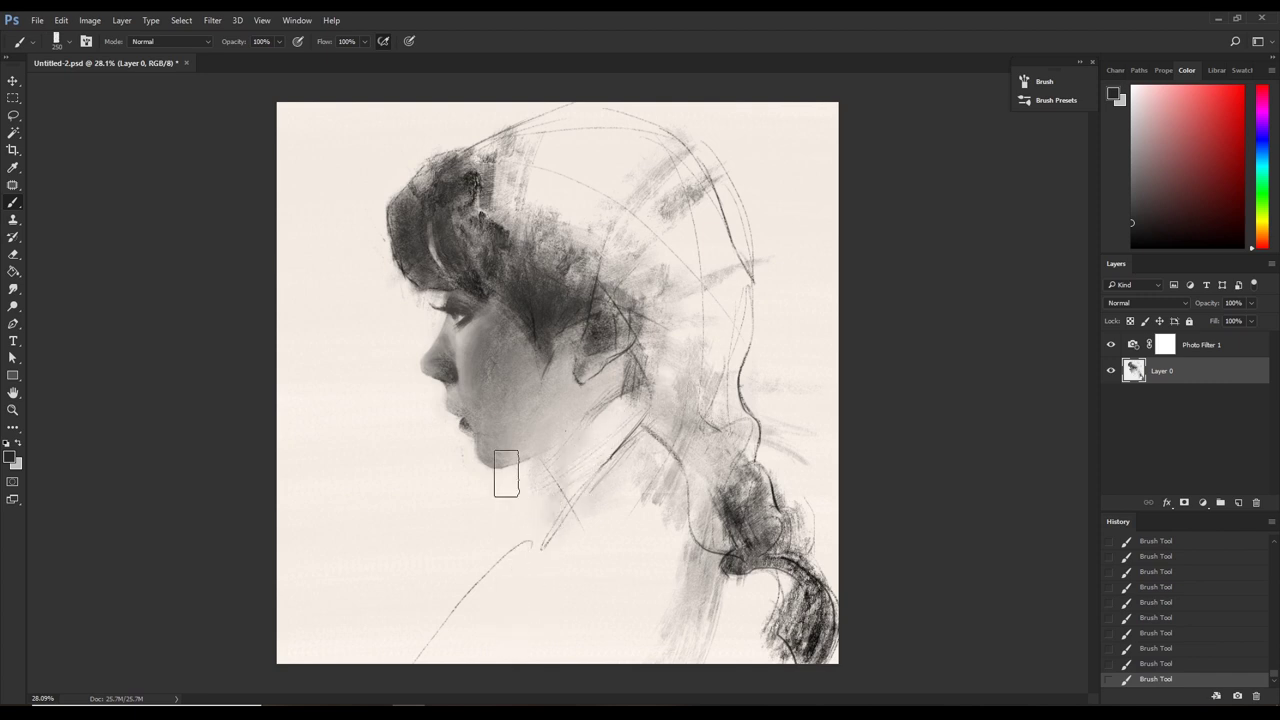
key("bracketright")
mouse_move(575, 599)
left_mouse_down()
mouse_move(526, 622)
mouse_move(614, 614)
mouse_move(506, 643)
left_mouse_up()
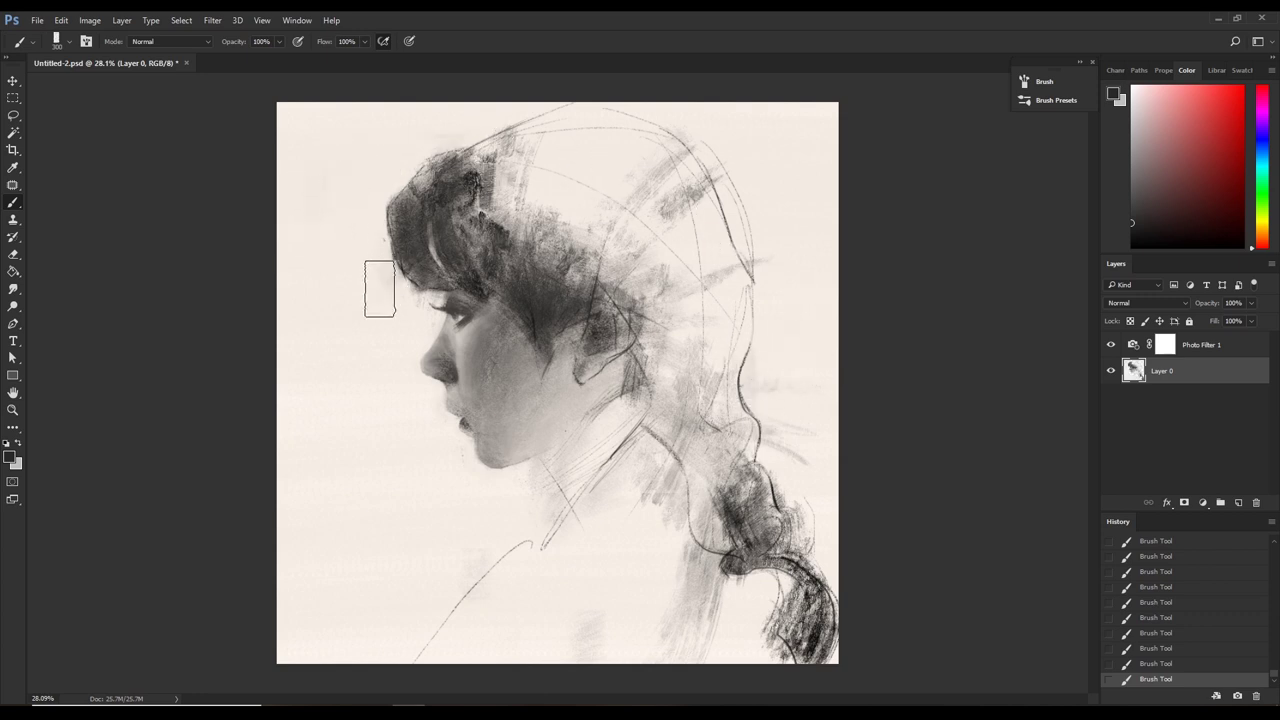
key("ctrl+s")
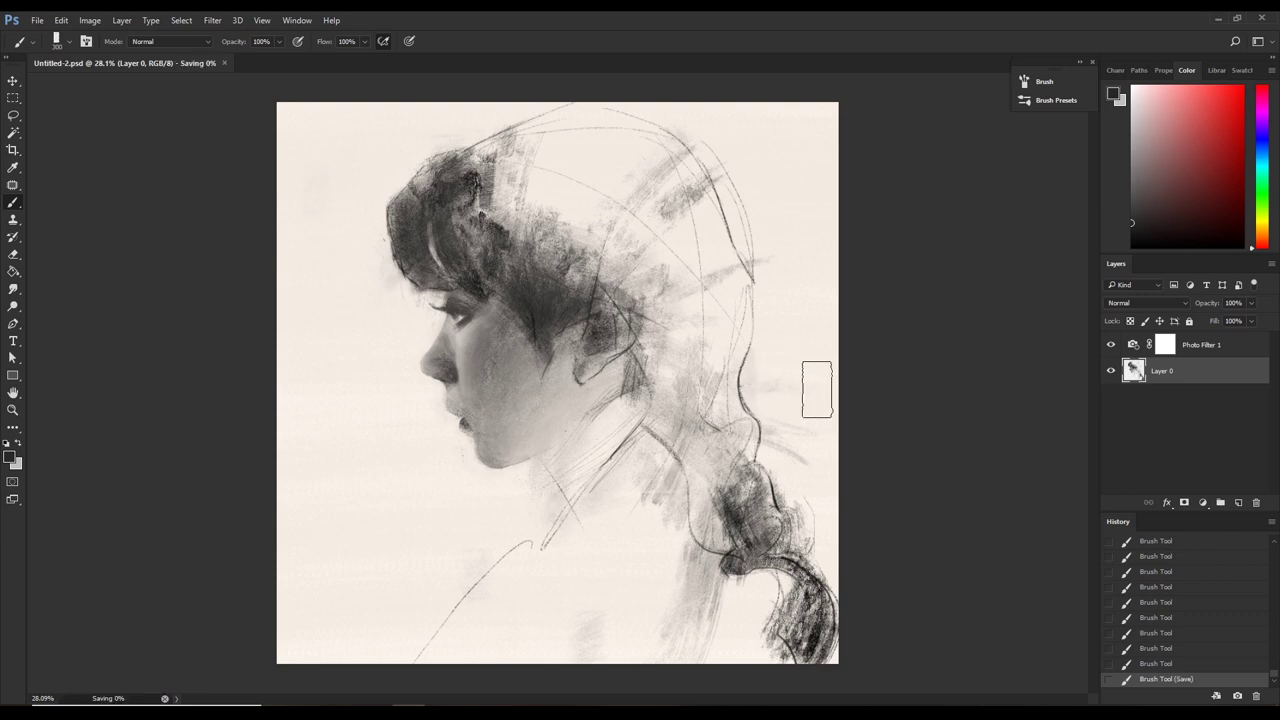